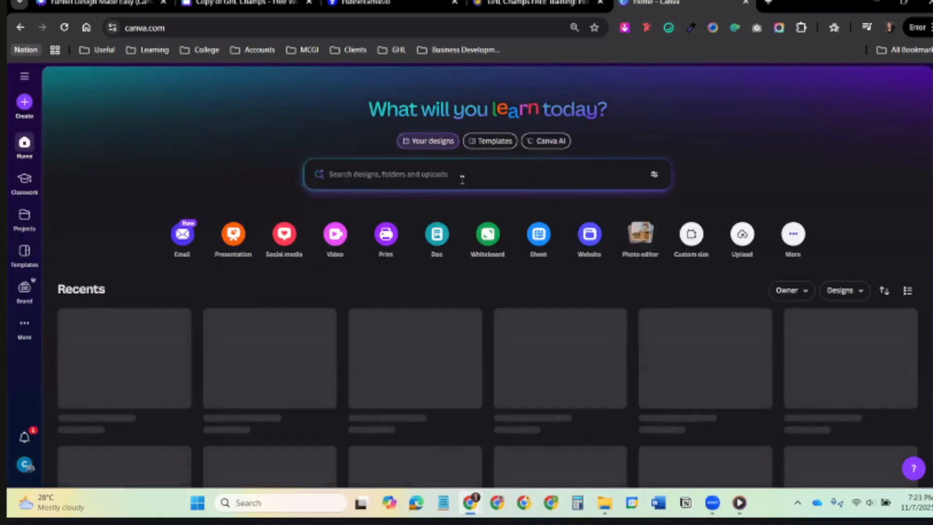
Search your designs for "website" and look through the matching designs, folders and images.
{"action": "left_click", "coordinate": [463, 179]}
{"action": "type", "text": "web"}
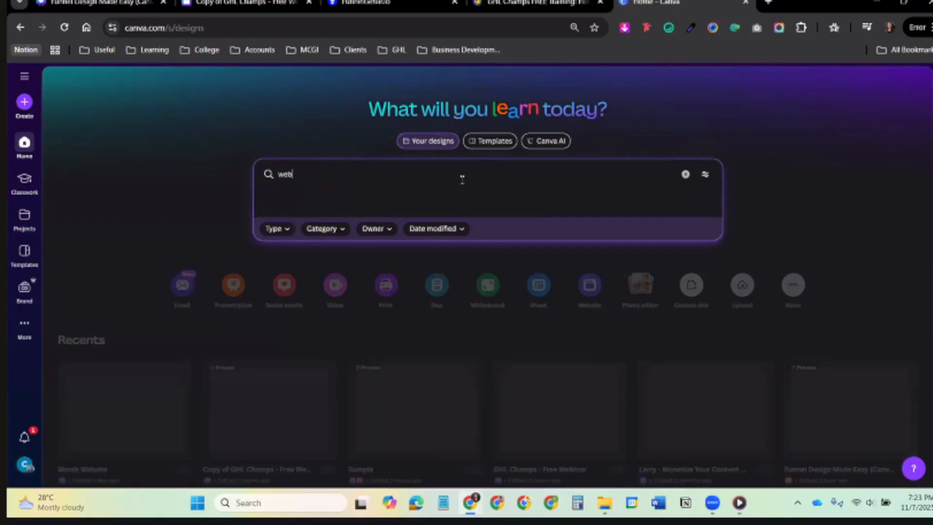
{"action": "type", "text": "site"}
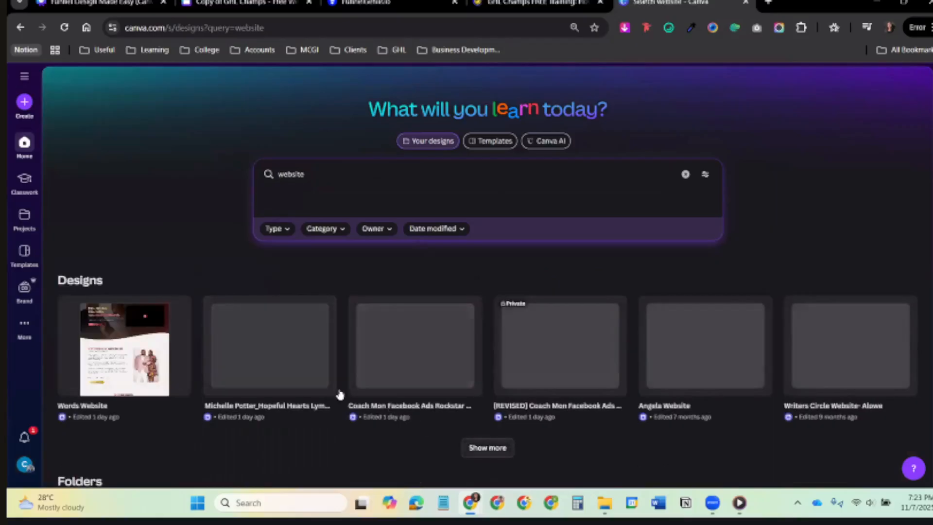
{"action": "scroll", "coordinate": [246, 356], "scroll_direction": "down", "scroll_amount": 5}
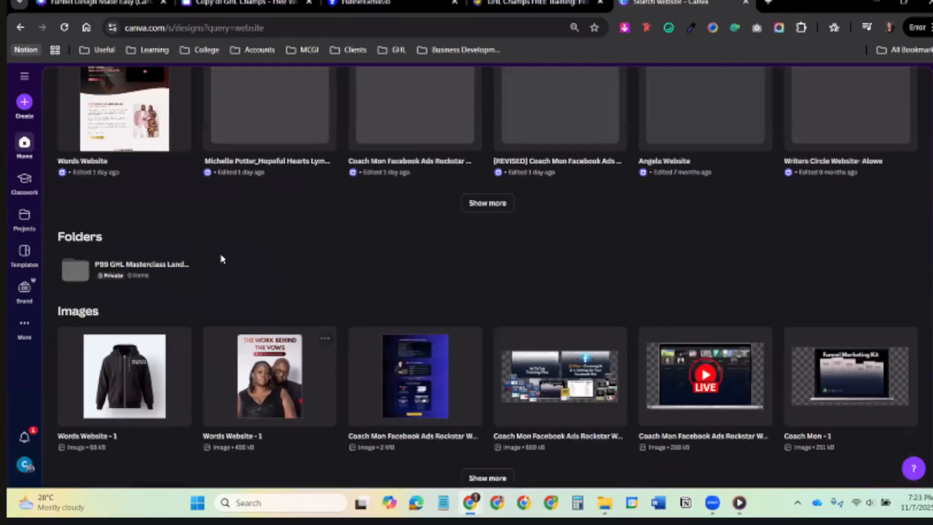
{"action": "scroll", "coordinate": [221, 259], "scroll_direction": "up", "scroll_amount": 5}
Switch the "website" search to templates, create a blank website design and name it Sample.
{"action": "left_click", "coordinate": [491, 142]}
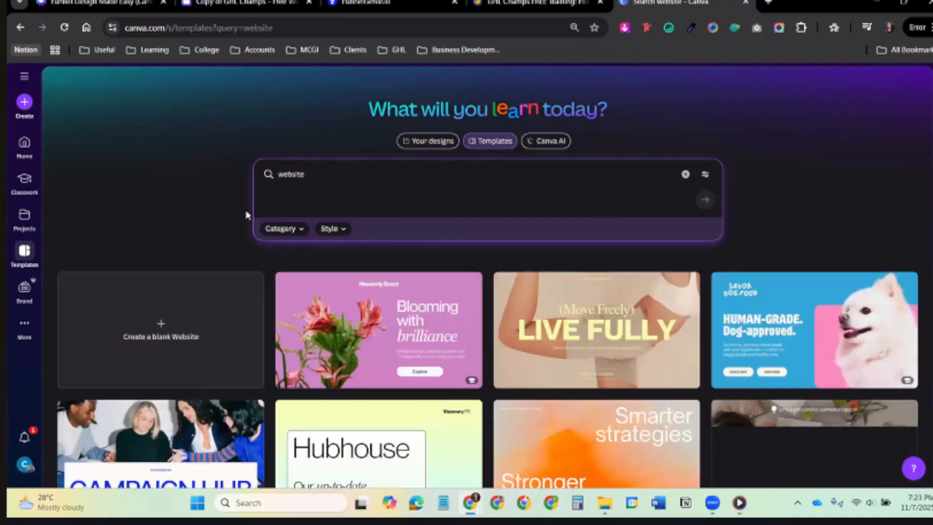
{"action": "left_click", "coordinate": [208, 306]}
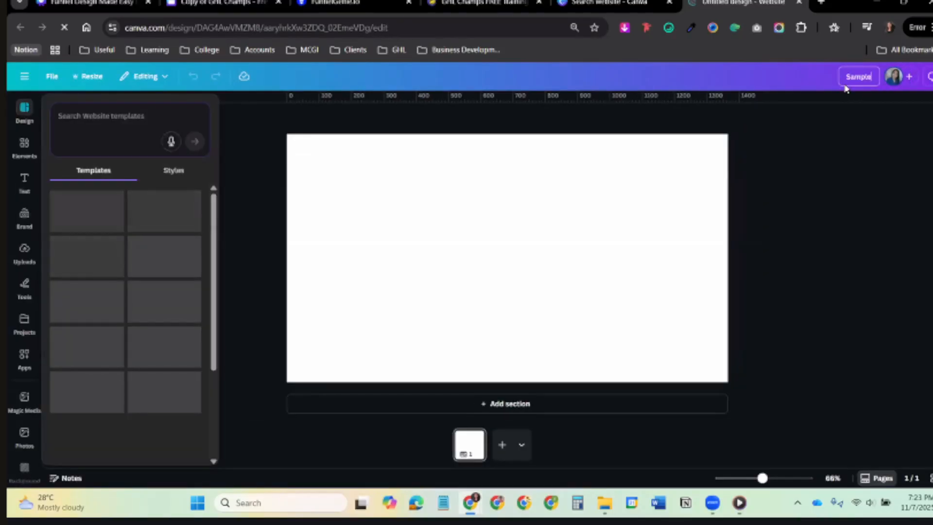
{"action": "left_click", "coordinate": [594, 379]}
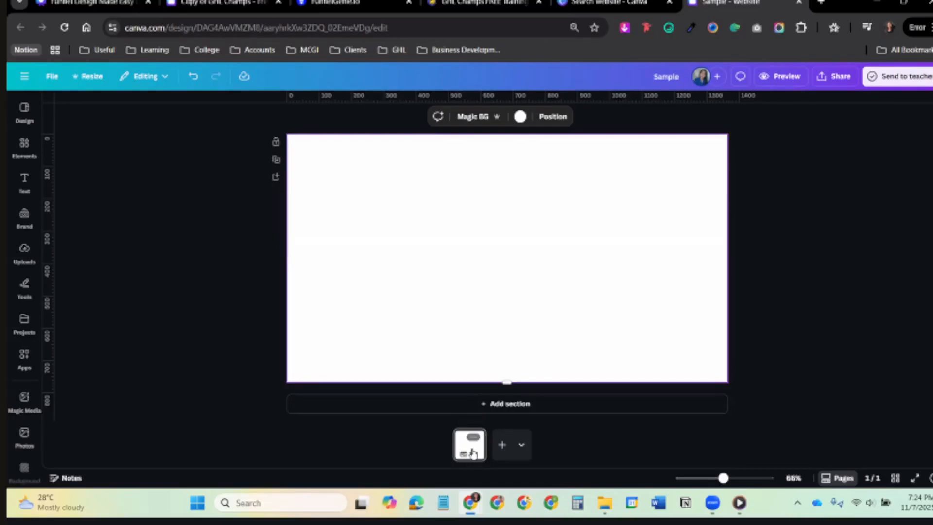
Add two more blank pages to the Sample website and go through pages 1 and 2.
{"action": "left_click", "coordinate": [502, 445]}
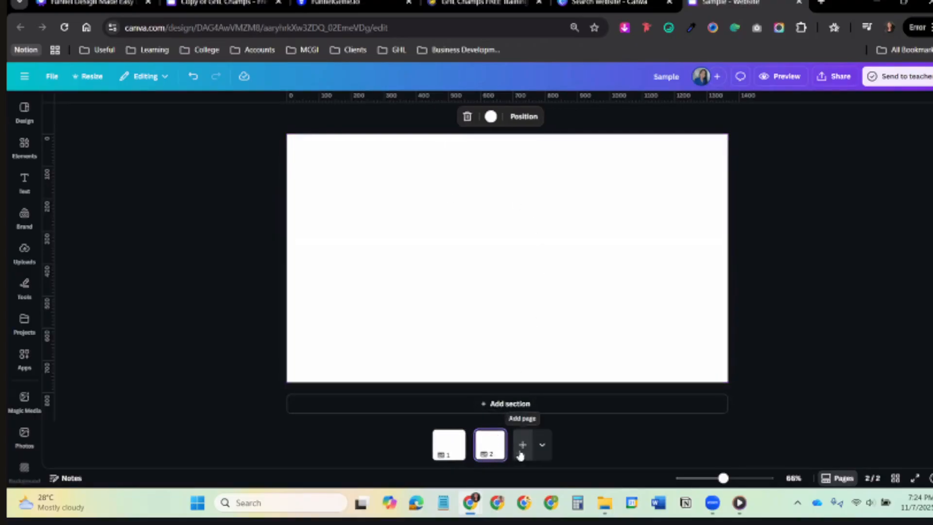
{"action": "left_click", "coordinate": [522, 451]}
{"action": "right_click", "coordinate": [522, 451]}
{"action": "left_click", "coordinate": [457, 315]}
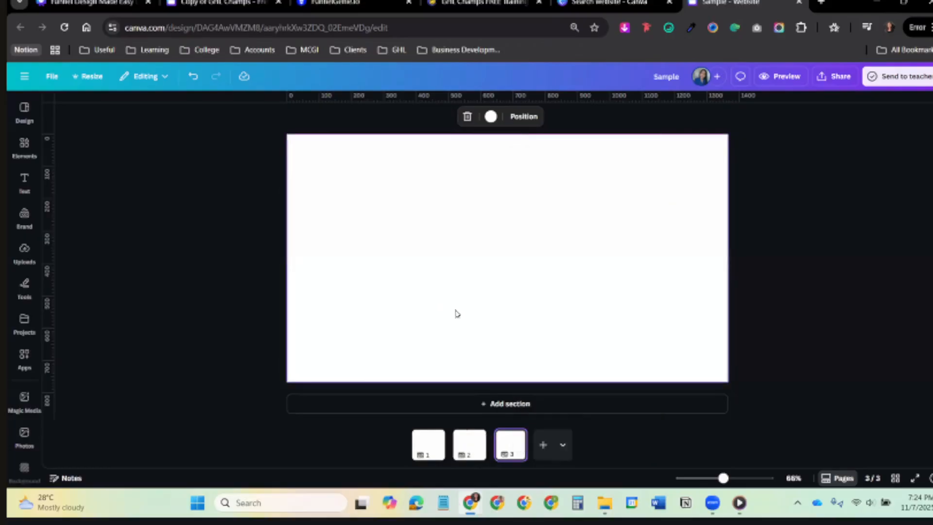
{"action": "left_click", "coordinate": [426, 443]}
{"action": "left_click", "coordinate": [471, 448]}
Close the website template search page and open the Extra Tips slide in the Funnel Design Made Easy deck.
{"action": "left_click", "coordinate": [566, 4]}
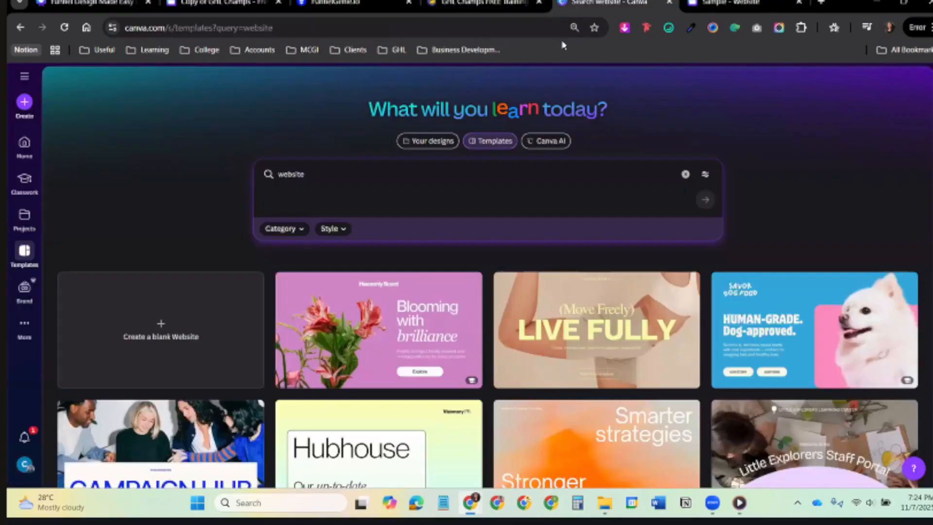
{"action": "left_click", "coordinate": [669, 3]}
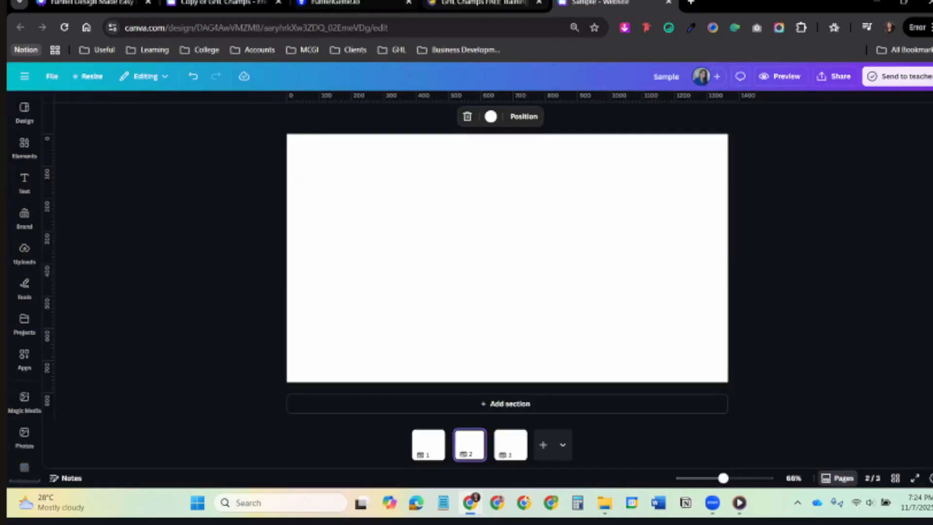
{"action": "left_click", "coordinate": [481, 3]}
{"action": "left_click", "coordinate": [222, 2]}
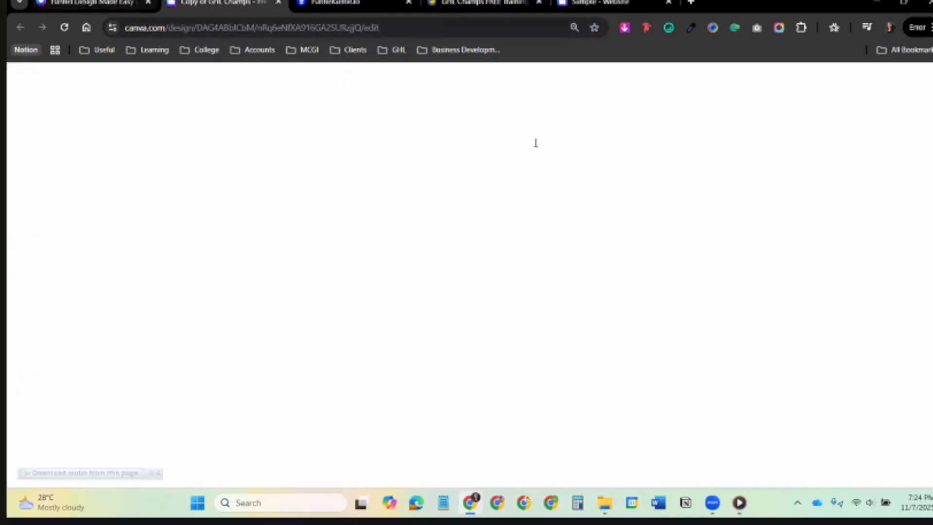
{"action": "left_click", "coordinate": [117, 2]}
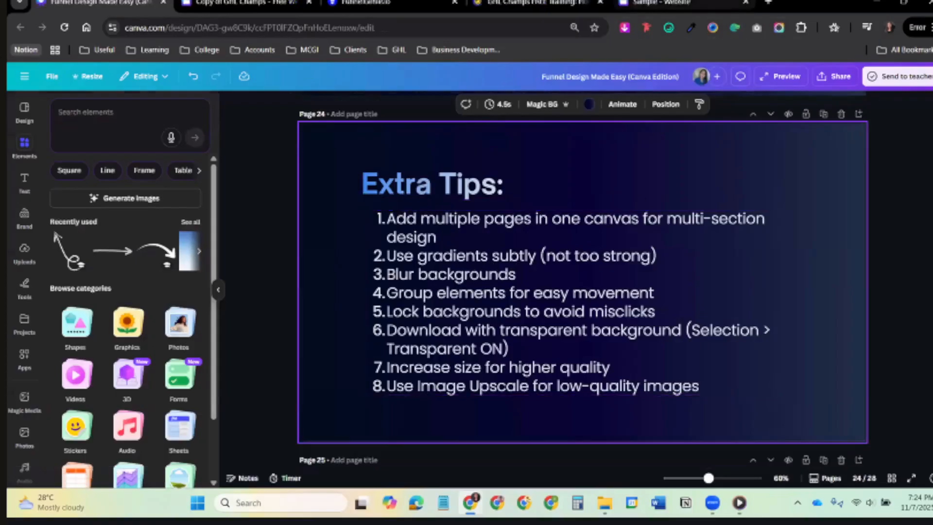
Return to the Sample website and shorten page 2 to about 650 px high.
{"action": "left_click", "coordinate": [662, 3]}
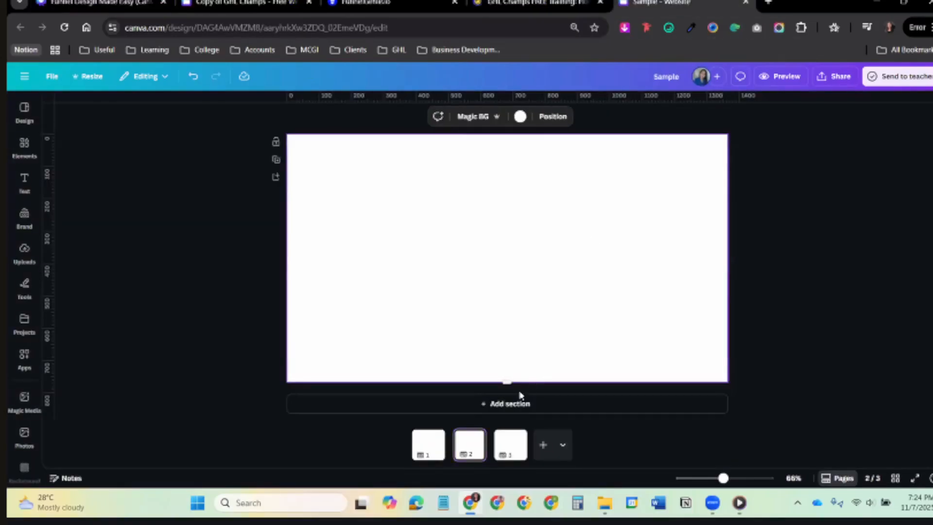
{"action": "left_click_drag", "start_coordinate": [508, 382], "coordinate": [517, 355]}
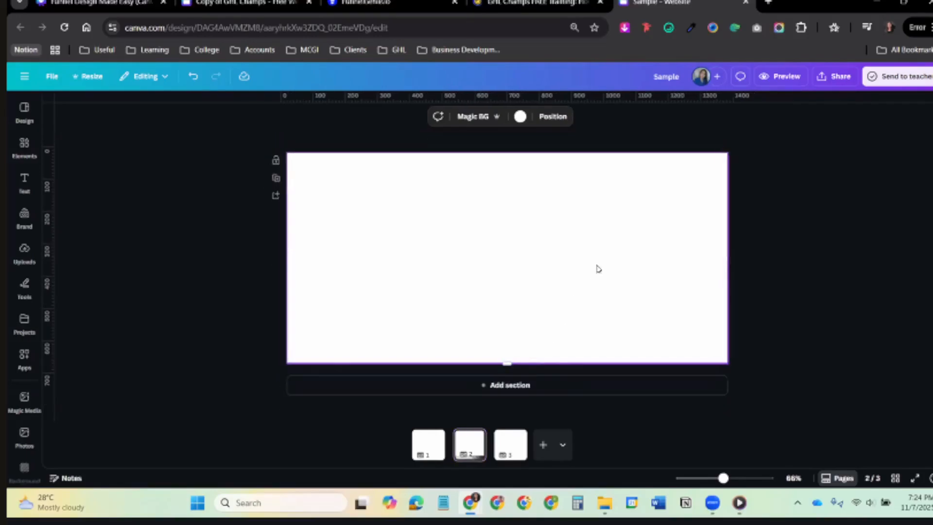
Examine the gradient colours and style of the announcement bar in the Copy of GHL Champs - Free Webinar design.
{"action": "left_click", "coordinate": [245, 2]}
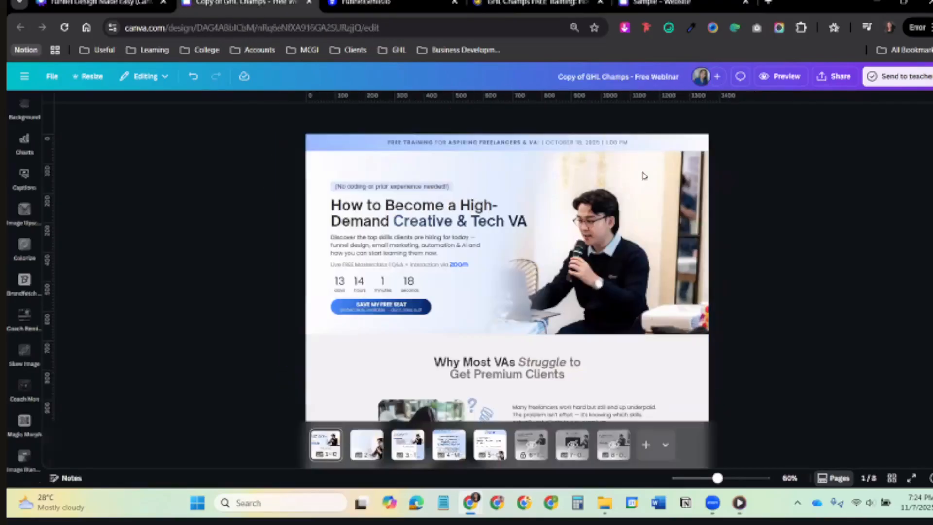
{"action": "left_click", "coordinate": [683, 154]}
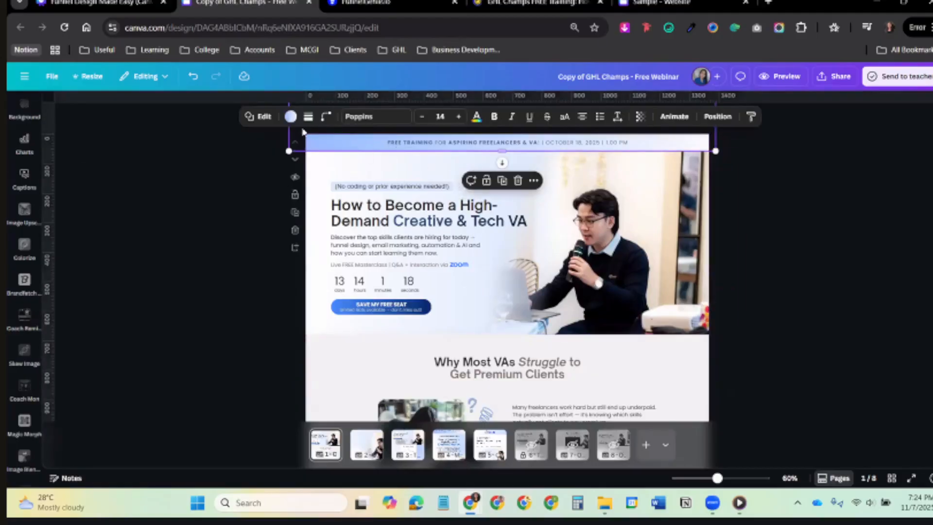
{"action": "left_click", "coordinate": [290, 117]}
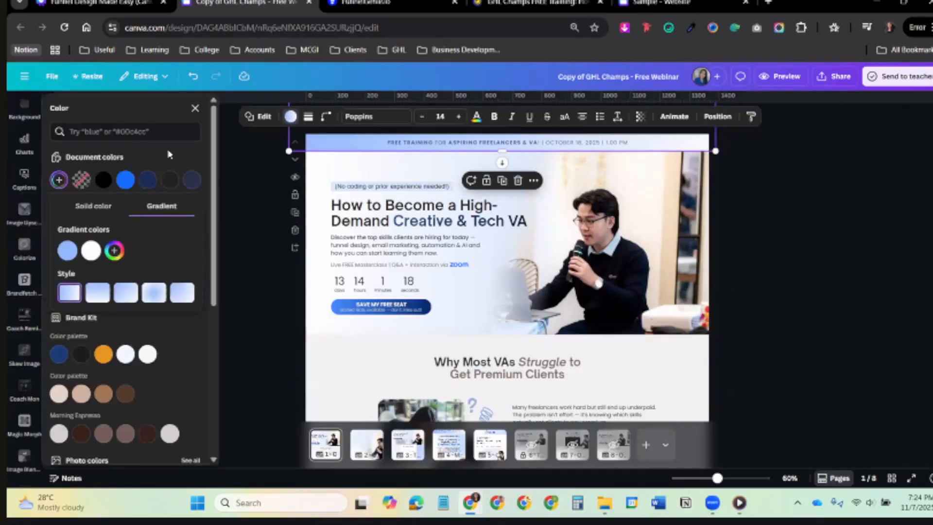
{"action": "left_click", "coordinate": [169, 154]}
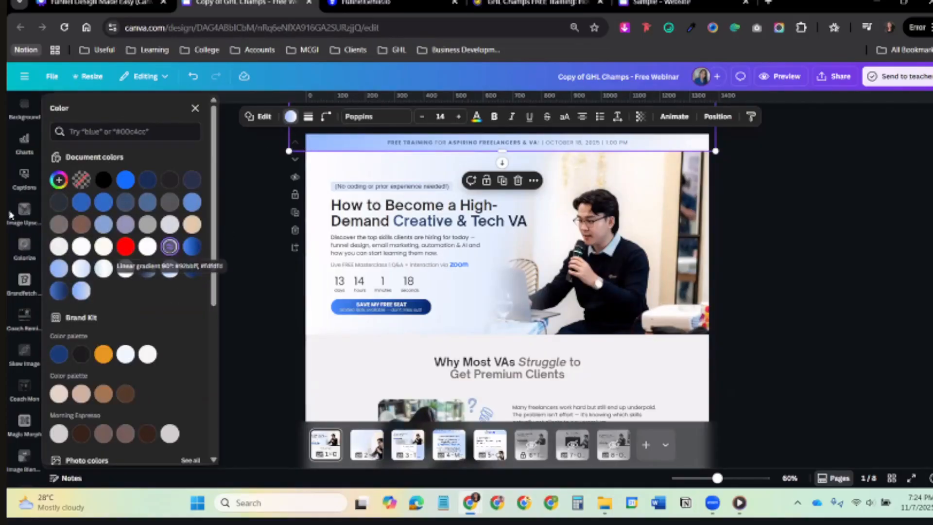
{"action": "scroll", "coordinate": [24, 190], "scroll_direction": "up", "scroll_amount": 5}
{"action": "scroll", "coordinate": [24, 190], "scroll_direction": "up", "scroll_amount": 3}
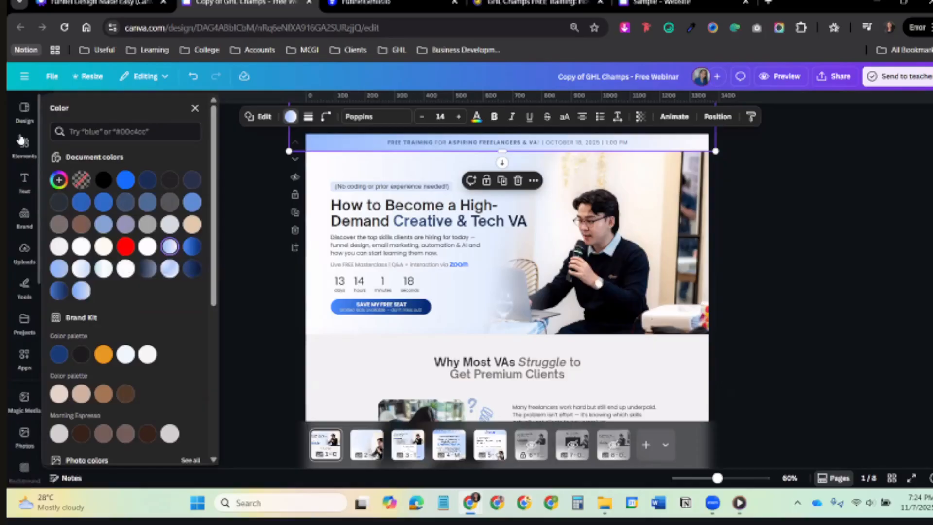
{"action": "key", "text": "Escape"}
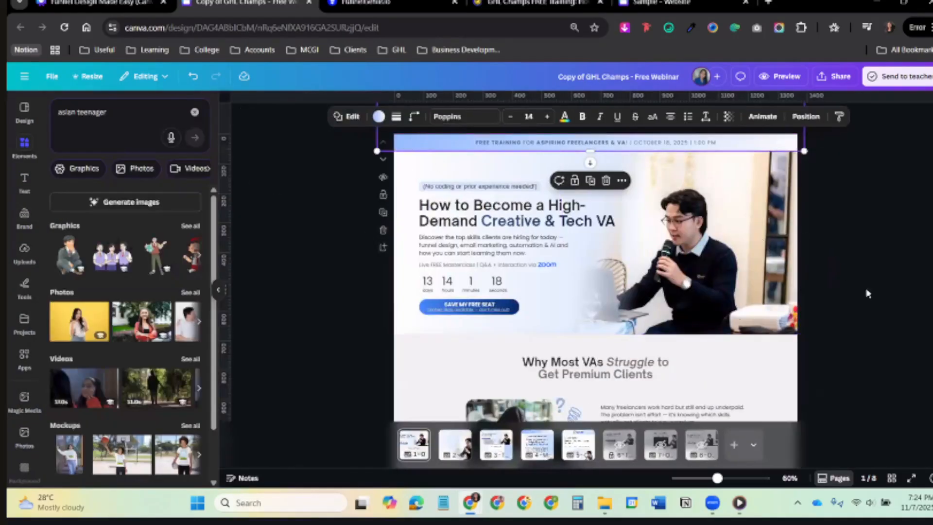
Try a near-white document colour as the fill of the FREE TRAINING announcement bar.
{"action": "scroll", "coordinate": [867, 293], "scroll_direction": "up", "scroll_amount": 3}
{"action": "scroll", "coordinate": [385, 138], "scroll_direction": "up", "scroll_amount": 2}
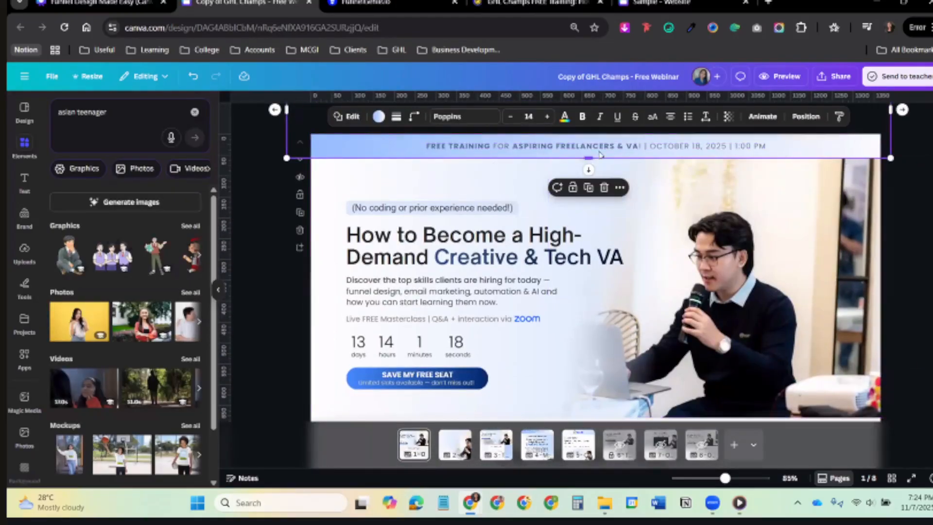
{"action": "left_click", "coordinate": [380, 118]}
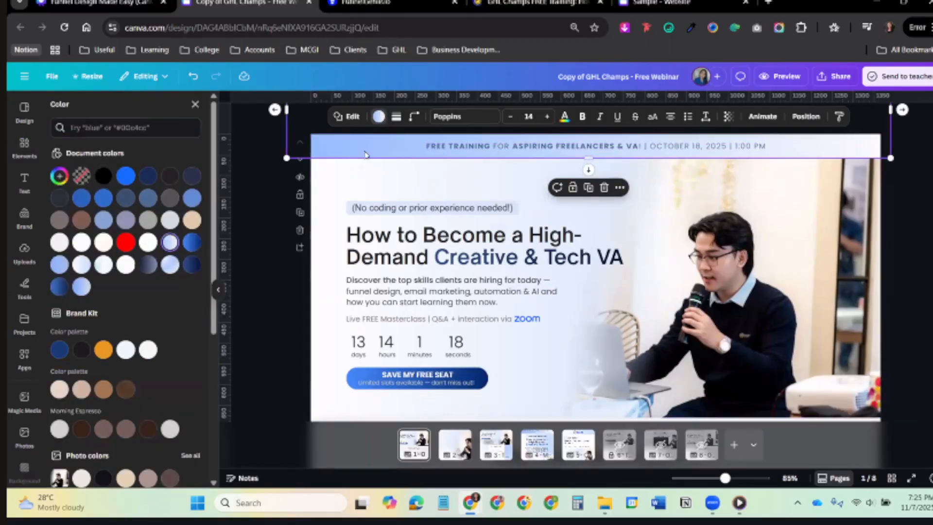
{"action": "left_click_drag", "start_coordinate": [362, 148], "coordinate": [365, 143]}
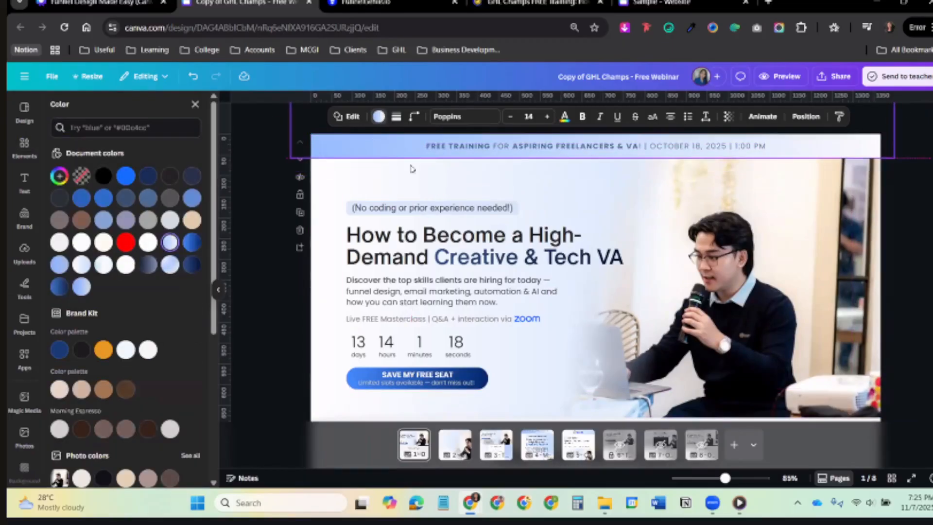
{"action": "left_click_drag", "start_coordinate": [412, 168], "coordinate": [411, 170]}
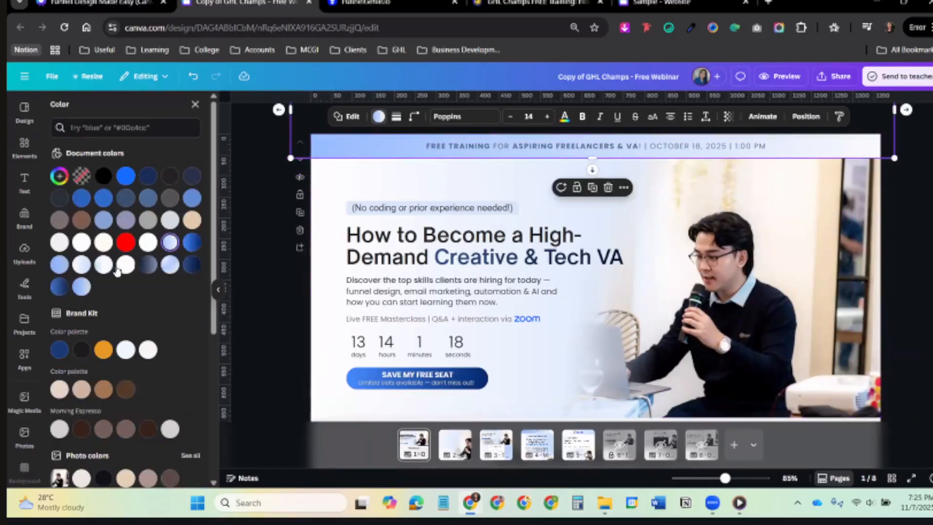
{"action": "left_click", "coordinate": [170, 242]}
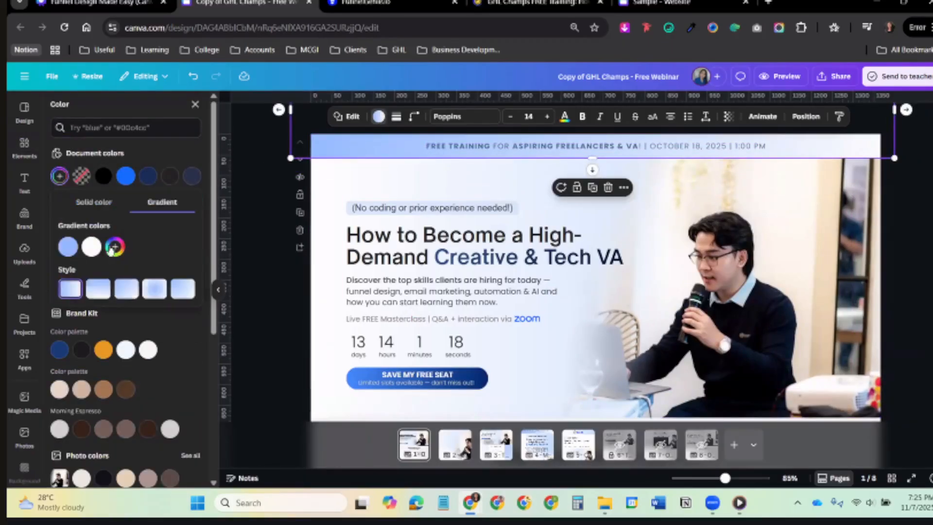
{"action": "left_click", "coordinate": [159, 163]}
{"action": "left_click", "coordinate": [123, 266]}
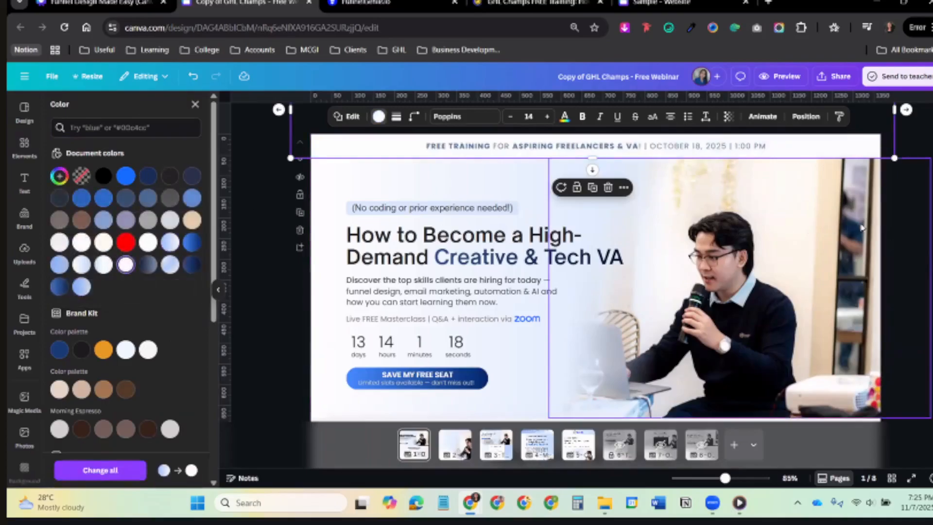
{"action": "key", "text": "Escape"}
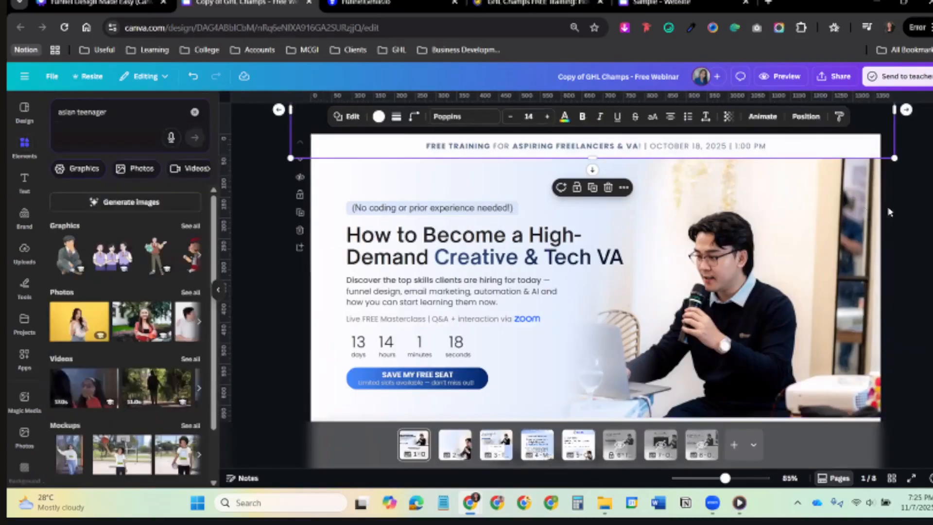
Fill the FREE TRAINING announcement bar with the subtle white-to-light-blue gradient from the document colours.
{"action": "left_click", "coordinate": [378, 117]}
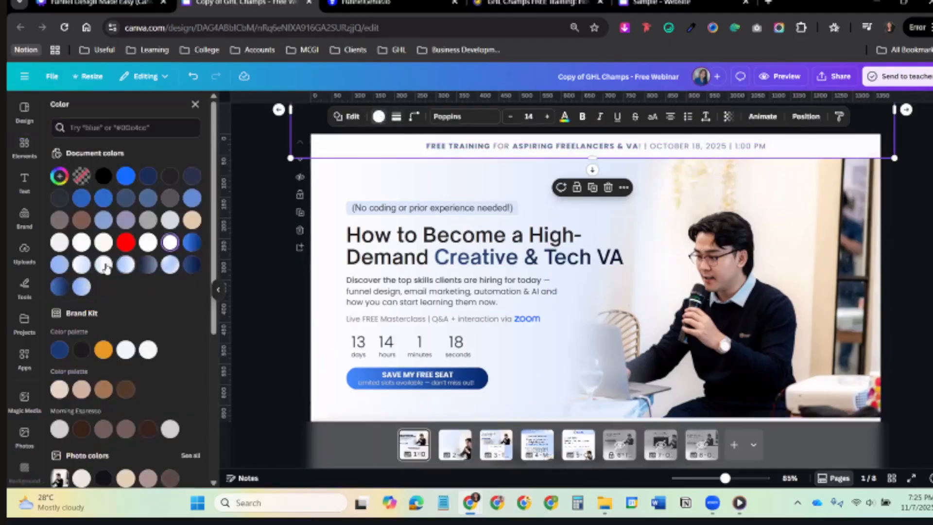
{"action": "left_click", "coordinate": [104, 264]}
{"action": "left_click", "coordinate": [81, 265]}
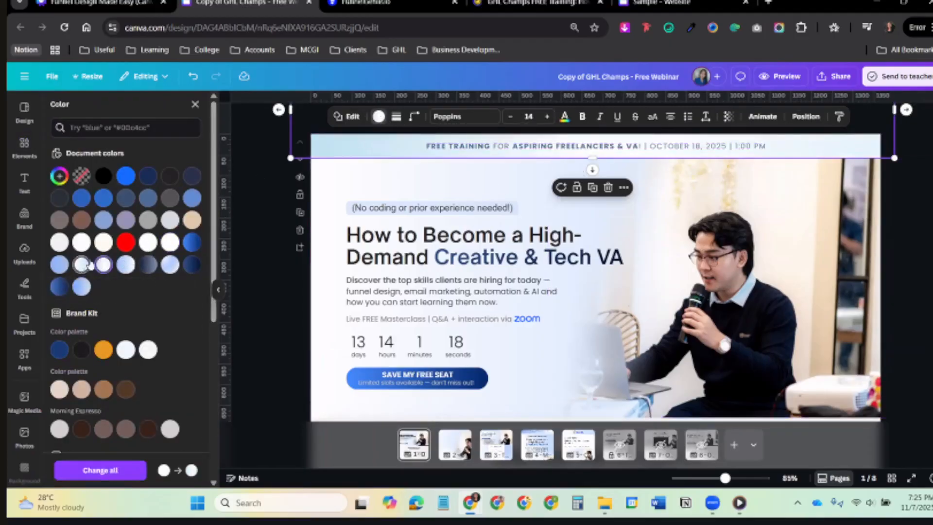
{"action": "key", "text": "Escape"}
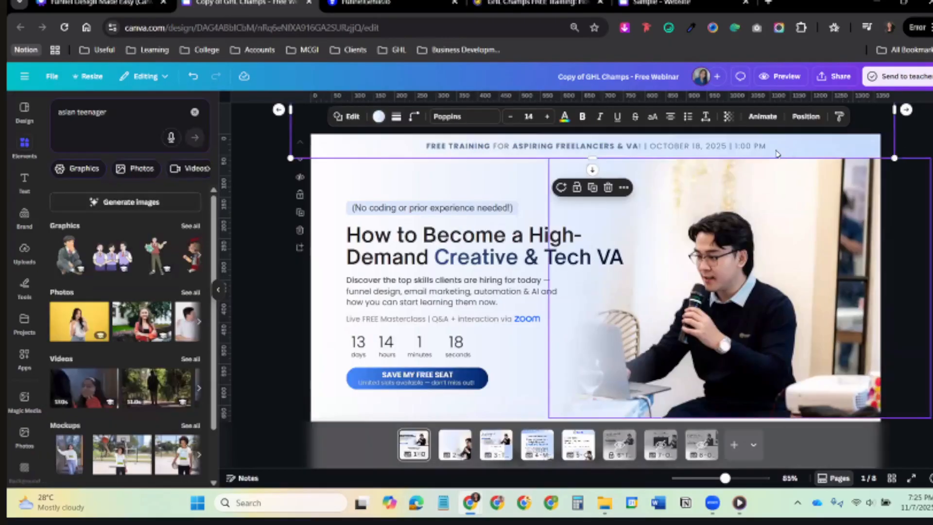
{"action": "left_click", "coordinate": [925, 206]}
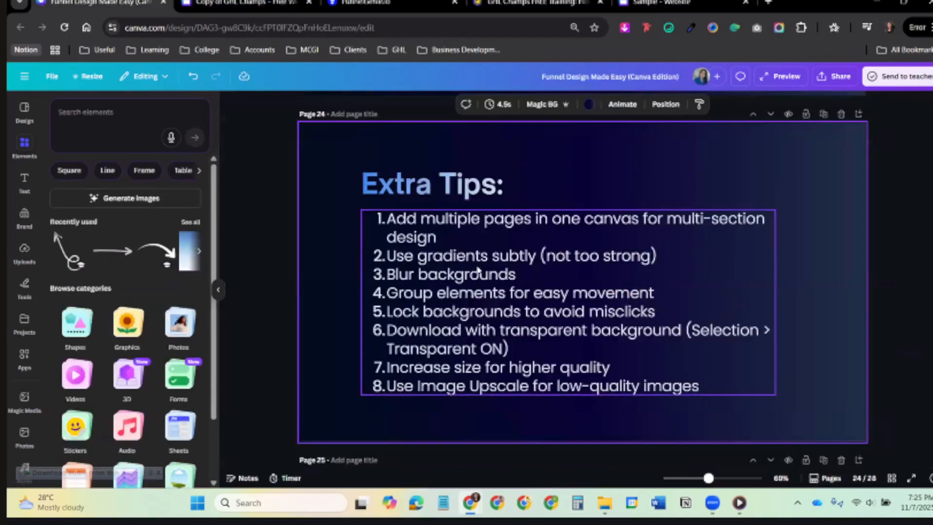
Switch from the Extra Tips slide to the Copy of GHL Champs - Free Webinar design and examine its section backgrounds.
{"action": "left_click", "coordinate": [541, 282]}
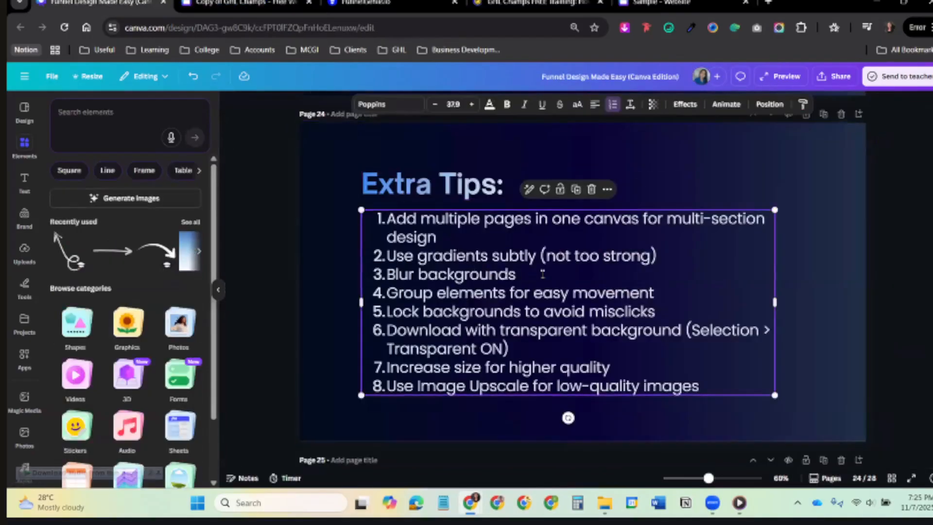
{"action": "left_click", "coordinate": [543, 274]}
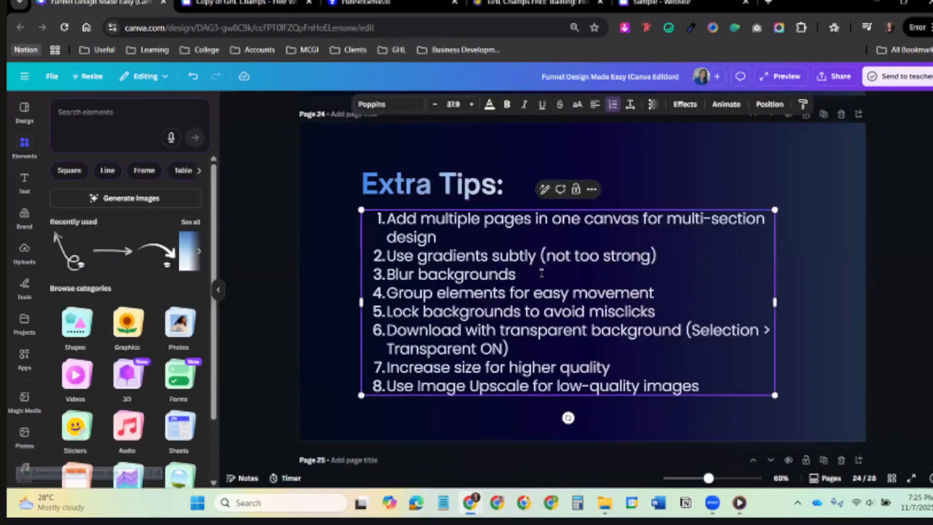
{"action": "left_click", "coordinate": [246, 2]}
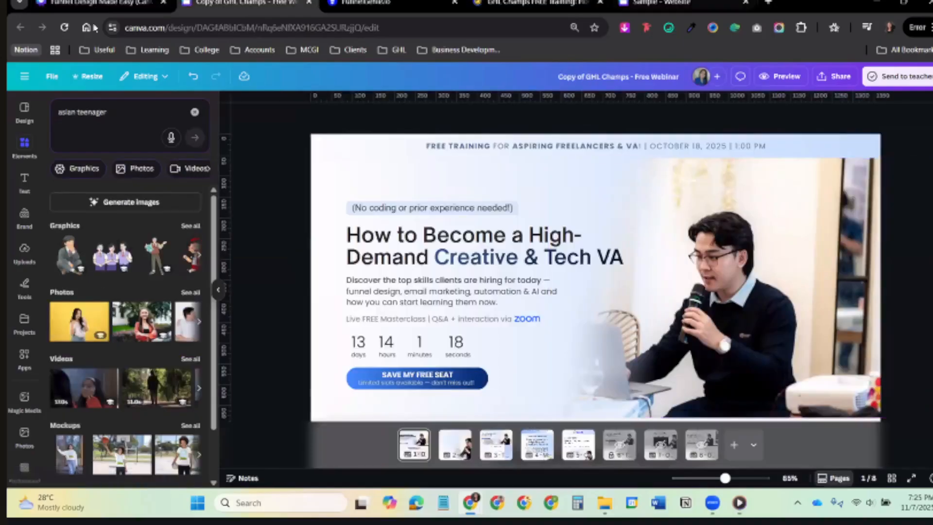
{"action": "scroll", "coordinate": [503, 287], "scroll_direction": "down", "scroll_amount": 3}
{"action": "scroll", "coordinate": [726, 323], "scroll_direction": "down", "scroll_amount": 5}
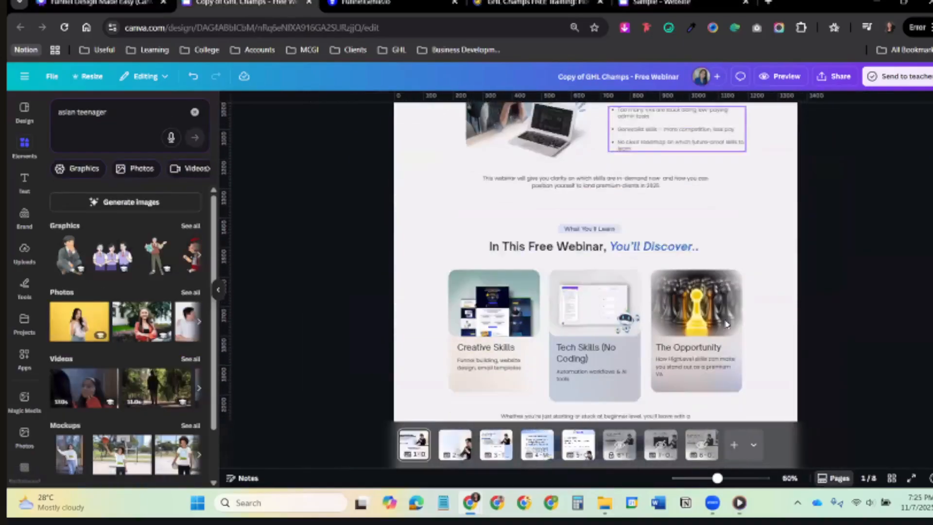
{"action": "scroll", "coordinate": [727, 323], "scroll_direction": "down", "scroll_amount": 4}
{"action": "scroll", "coordinate": [629, 194], "scroll_direction": "up", "scroll_amount": 6}
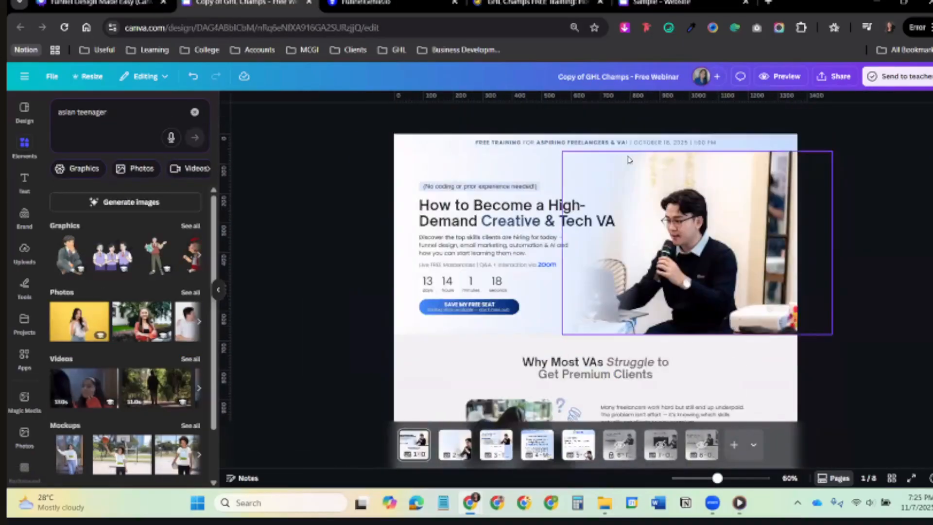
{"action": "left_click", "coordinate": [745, 152]}
{"action": "scroll", "coordinate": [885, 235], "scroll_direction": "up", "scroll_amount": 3}
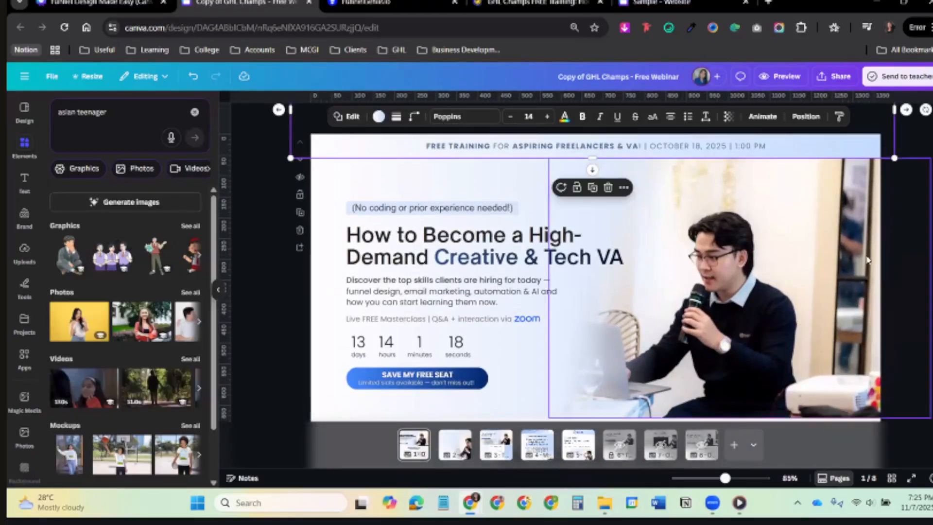
{"action": "scroll", "coordinate": [855, 271], "scroll_direction": "down", "scroll_amount": 8}
{"action": "scroll", "coordinate": [812, 341], "scroll_direction": "down", "scroll_amount": 3}
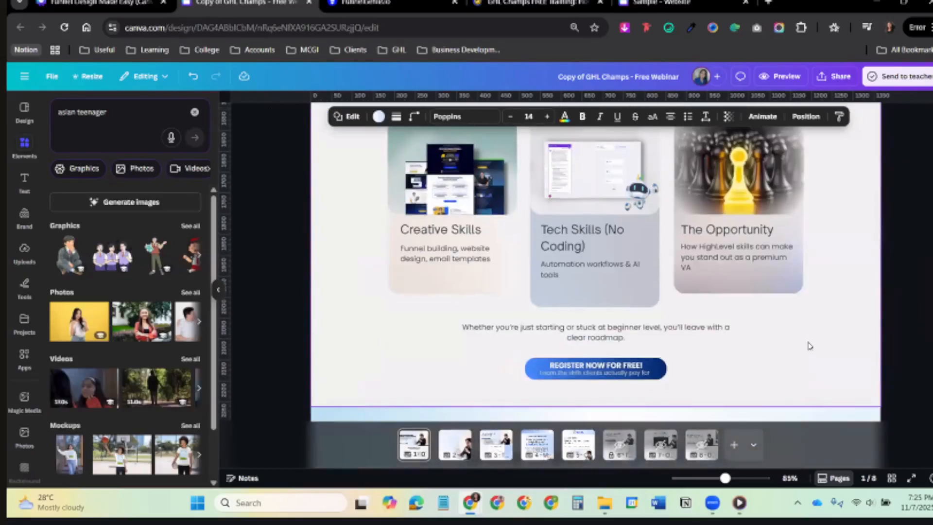
{"action": "scroll", "coordinate": [809, 345], "scroll_direction": "up", "scroll_amount": 8}
{"action": "left_click", "coordinate": [808, 228]}
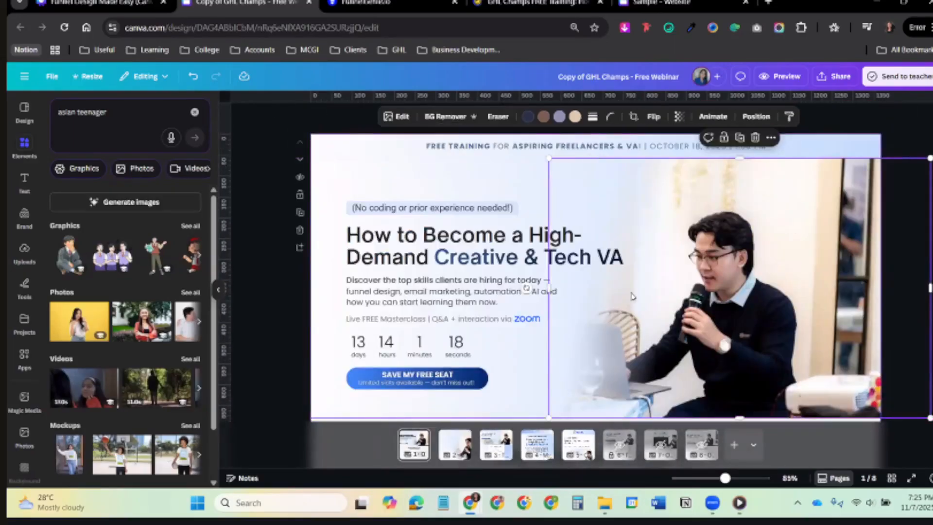
{"action": "scroll", "coordinate": [728, 302], "scroll_direction": "down", "scroll_amount": 3}
{"action": "scroll", "coordinate": [734, 319], "scroll_direction": "down", "scroll_amount": 5}
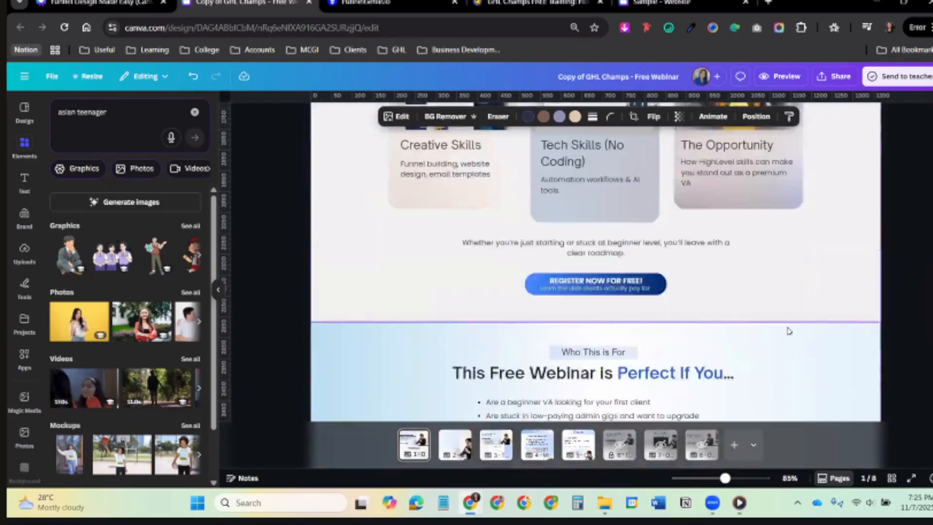
Examine the Opportunity card in the In This Free Webinar section alongside the overall page layout.
{"action": "scroll", "coordinate": [787, 327], "scroll_direction": "up", "scroll_amount": 2}
{"action": "left_click", "coordinate": [776, 284]}
{"action": "scroll", "coordinate": [821, 272], "scroll_direction": "up", "scroll_amount": 1}
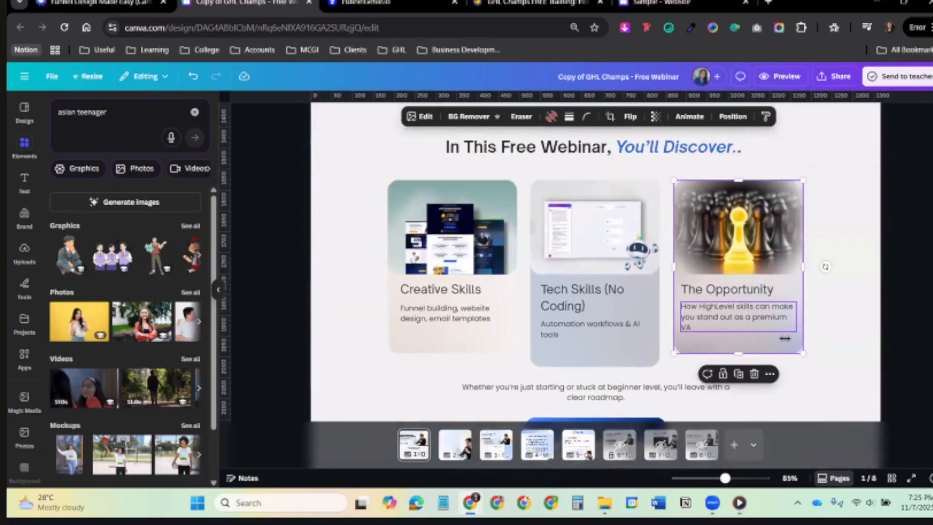
{"action": "scroll", "coordinate": [756, 309], "scroll_direction": "up", "scroll_amount": 5}
{"action": "left_click_drag", "start_coordinate": [725, 478], "coordinate": [692, 478]}
{"action": "scroll", "coordinate": [681, 299], "scroll_direction": "up", "scroll_amount": 3}
{"action": "scroll", "coordinate": [695, 308], "scroll_direction": "down", "scroll_amount": 5}
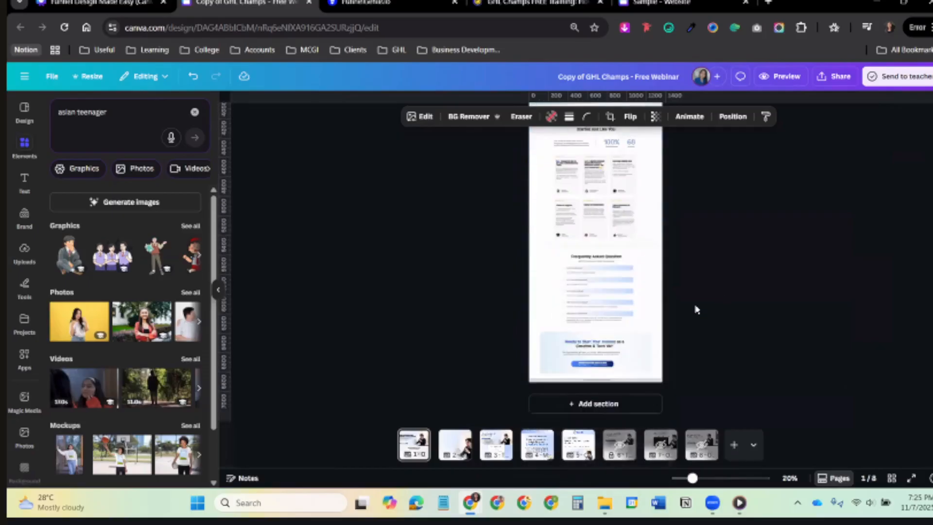
{"action": "scroll", "coordinate": [696, 308], "scroll_direction": "up", "scroll_amount": 5}
{"action": "scroll", "coordinate": [723, 321], "scroll_direction": "up", "scroll_amount": 6}
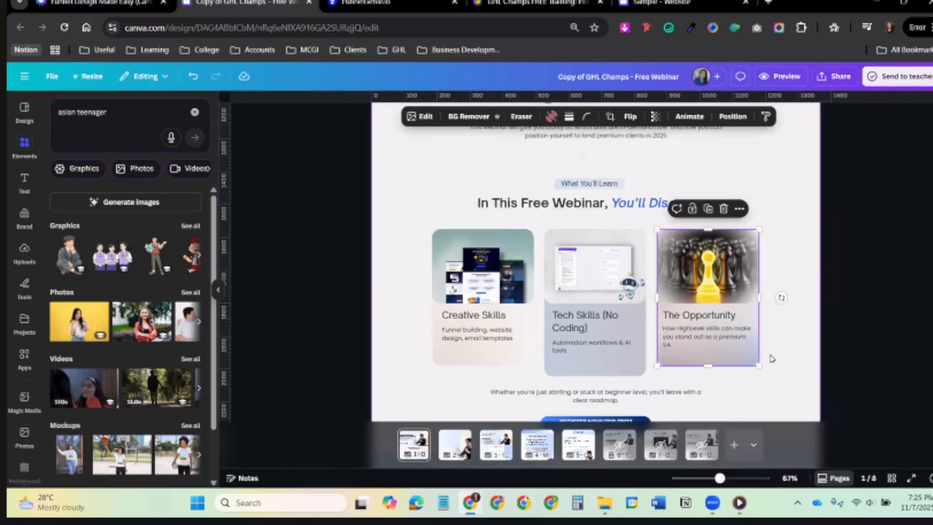
{"action": "scroll", "coordinate": [775, 357], "scroll_direction": "up", "scroll_amount": 8}
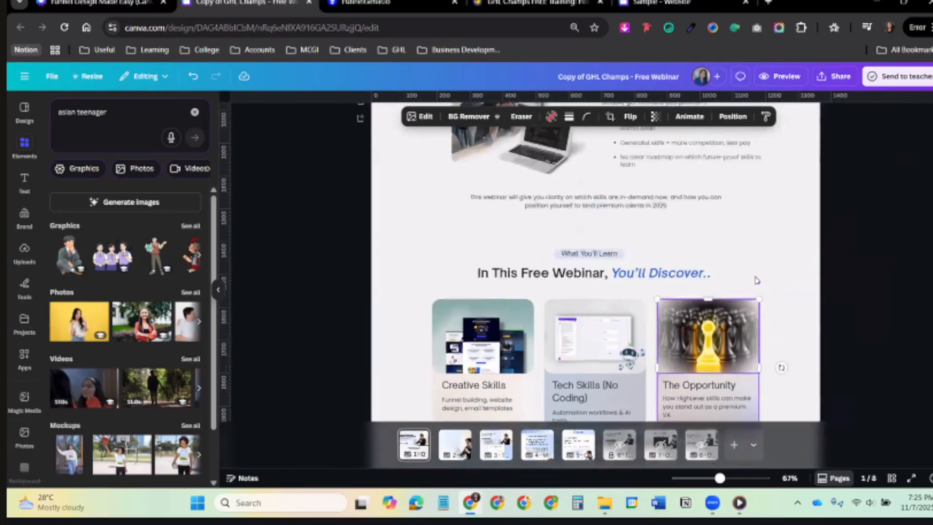
{"action": "left_click", "coordinate": [778, 267]}
{"action": "scroll", "coordinate": [775, 292], "scroll_direction": "down", "scroll_amount": 6}
{"action": "scroll", "coordinate": [773, 313], "scroll_direction": "down", "scroll_amount": 4}
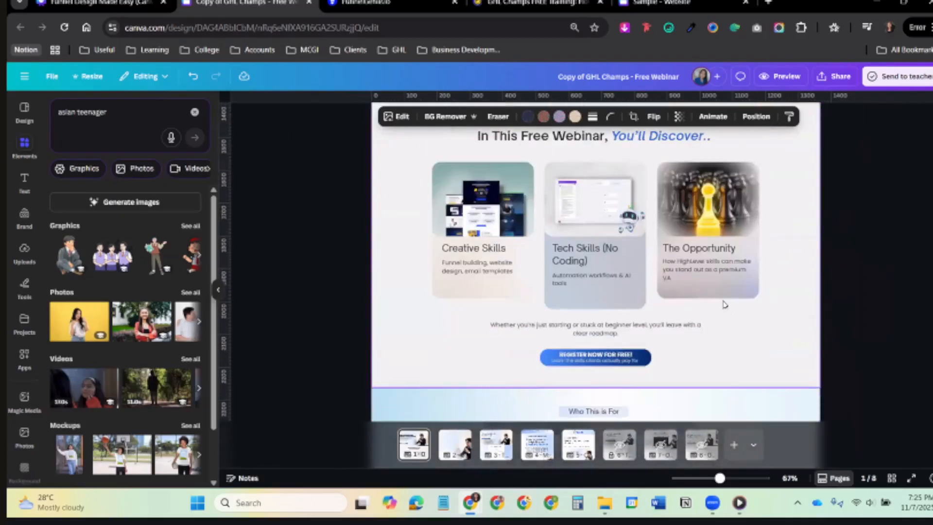
Detach the background photo from the Opportunity card and reduce its whole-image blur intensity to 0.
{"action": "left_click", "coordinate": [724, 287]}
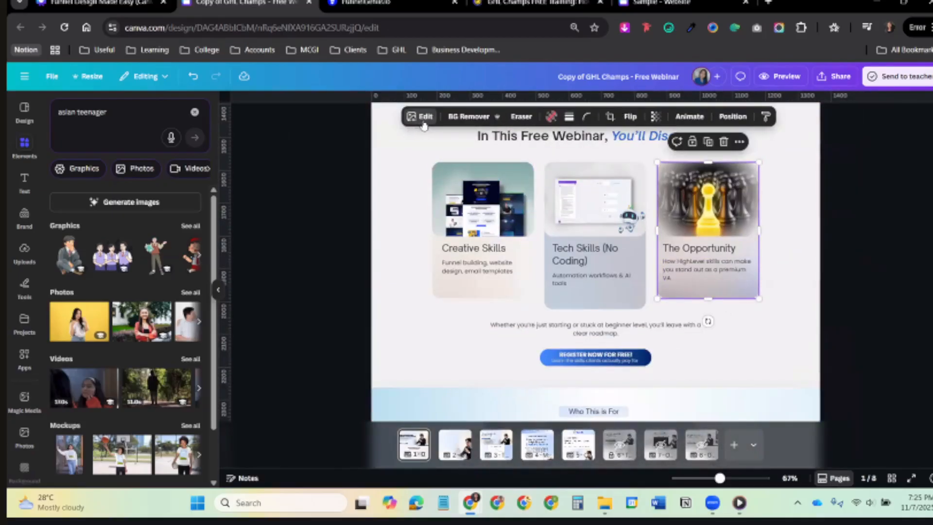
{"action": "left_click", "coordinate": [423, 122]}
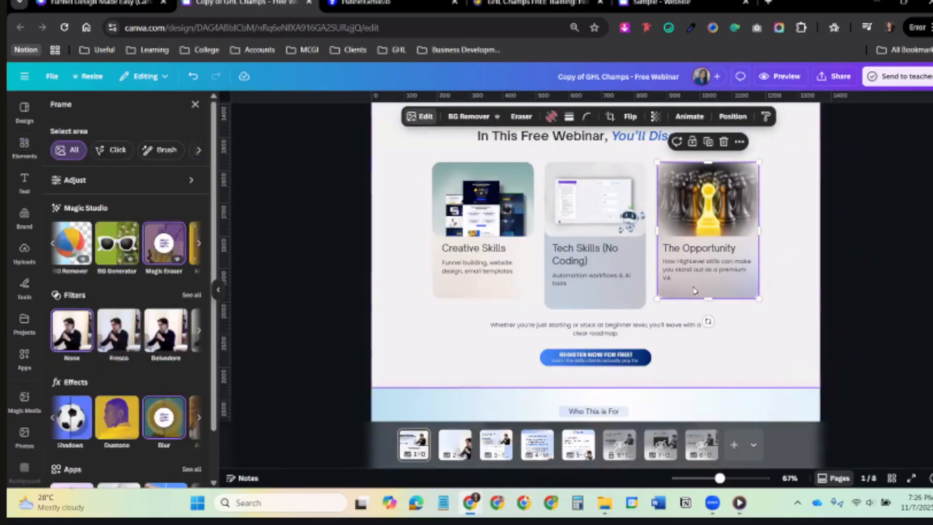
{"action": "left_click", "coordinate": [740, 142]}
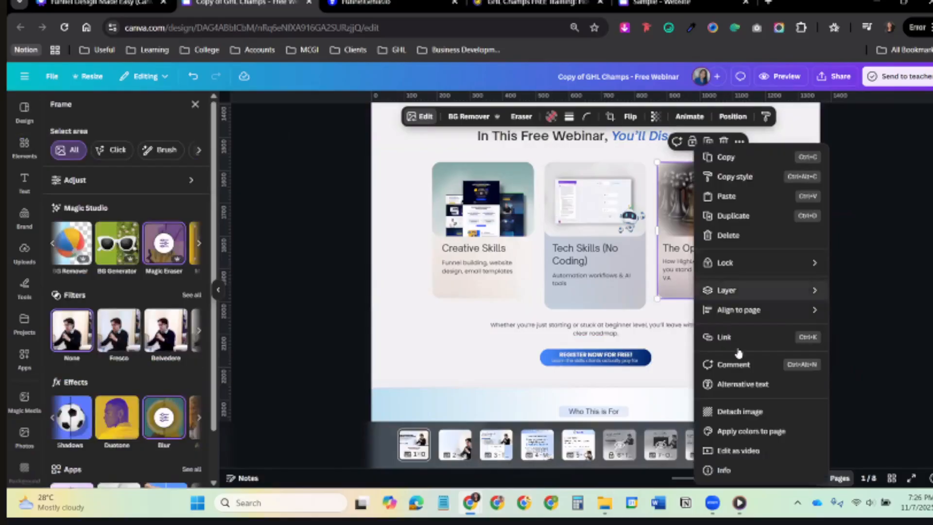
{"action": "left_click", "coordinate": [753, 417]}
{"action": "left_click", "coordinate": [404, 119]}
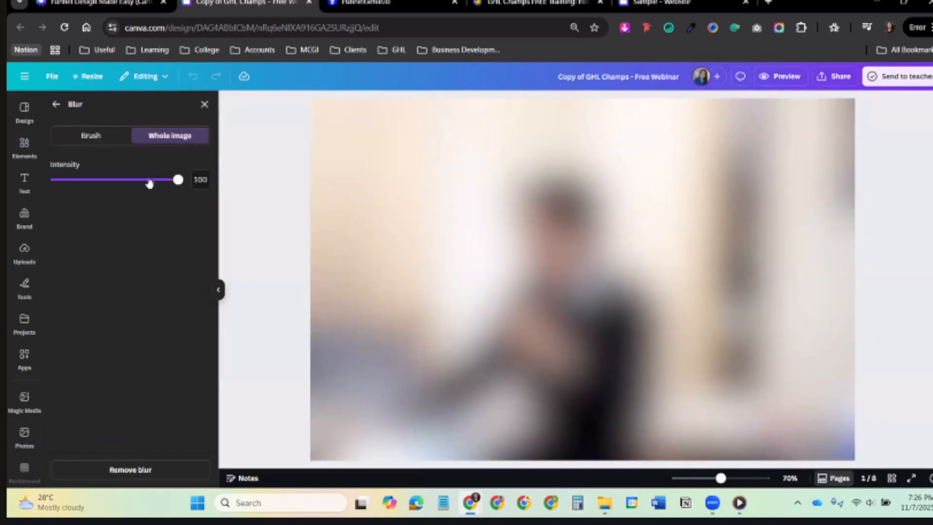
{"action": "left_click", "coordinate": [54, 186]}
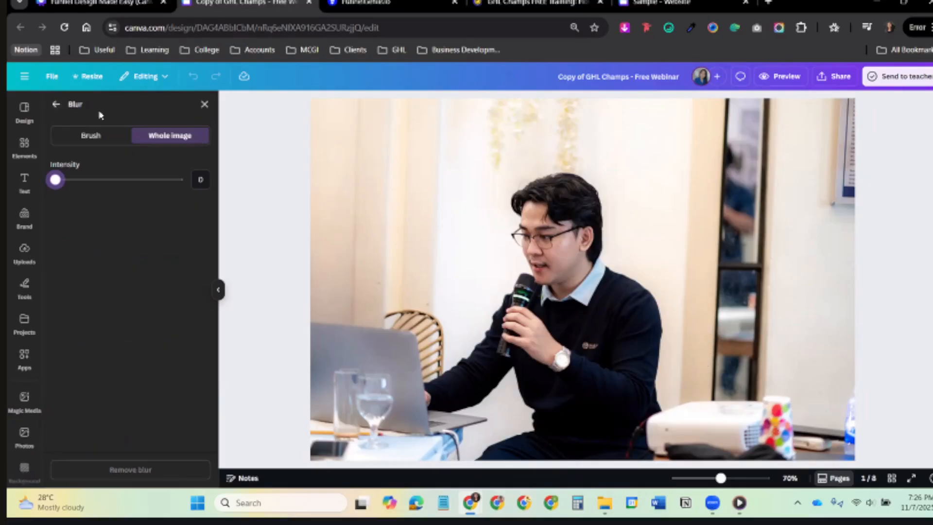
{"action": "left_click", "coordinate": [57, 104]}
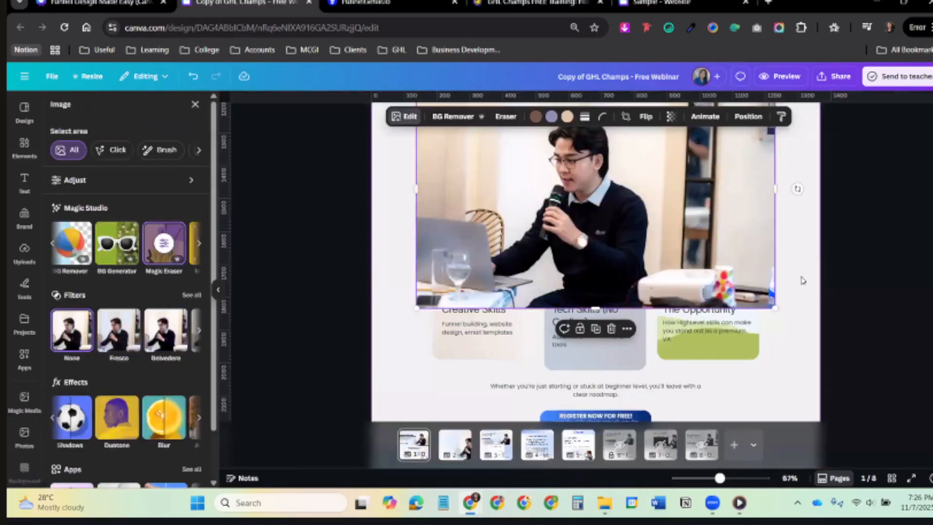
Undo the blur removal and the image detachment on the Opportunity card.
{"action": "left_click", "coordinate": [803, 280]}
{"action": "key", "text": "ctrl+z"}
{"action": "key", "text": "ctrl+z"}
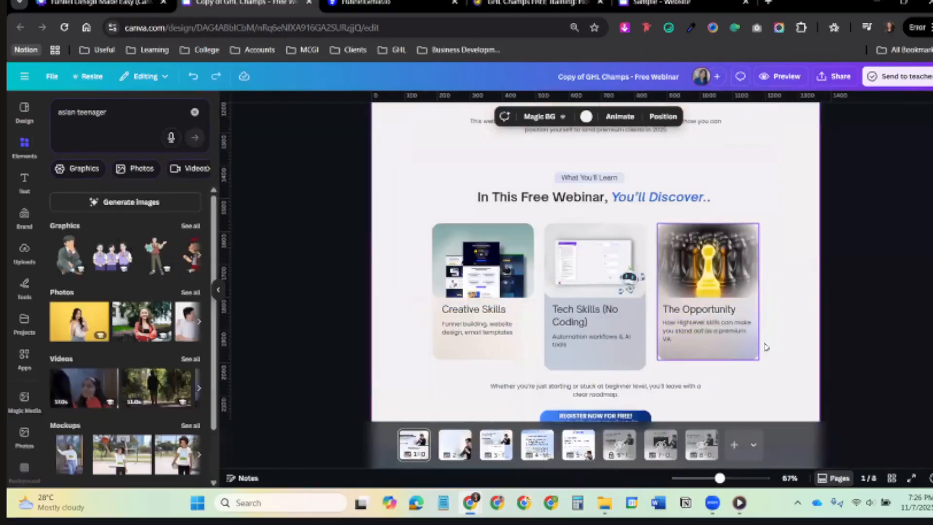
Detach the background image from the Tech Skills (No Coding) card and undo the detachment.
{"action": "left_click", "coordinate": [646, 351]}
{"action": "right_click", "coordinate": [625, 365]}
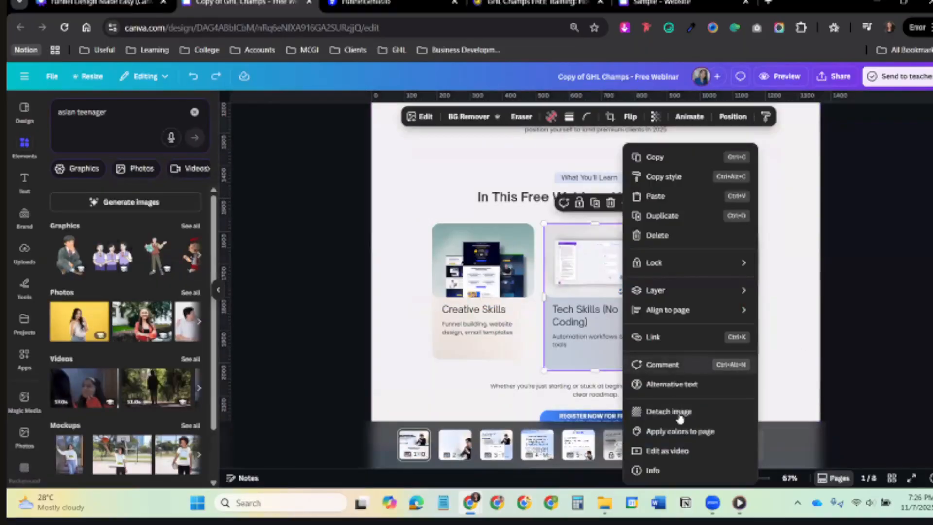
{"action": "key", "text": "ctrl+y"}
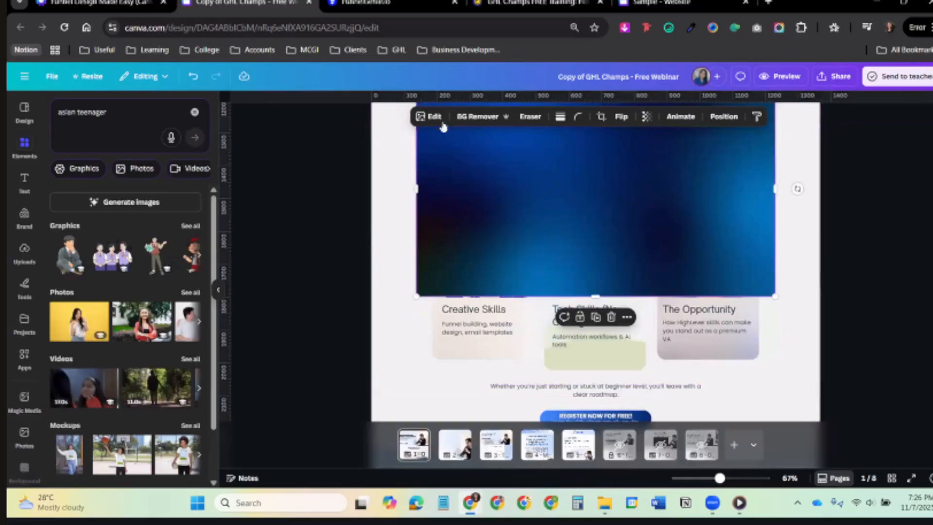
{"action": "key", "text": "ctrl+z"}
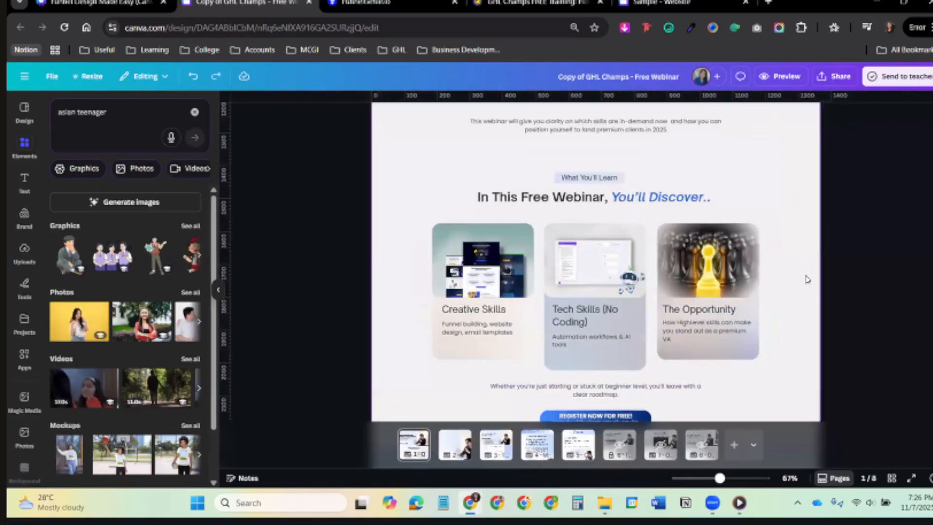
Compare the Opportunity card's blurred background with the other cards in the In This Free Webinar section.
{"action": "left_click", "coordinate": [804, 297]}
{"action": "scroll", "coordinate": [802, 311], "scroll_direction": "up", "scroll_amount": 4}
{"action": "scroll", "coordinate": [800, 313], "scroll_direction": "down", "scroll_amount": 4}
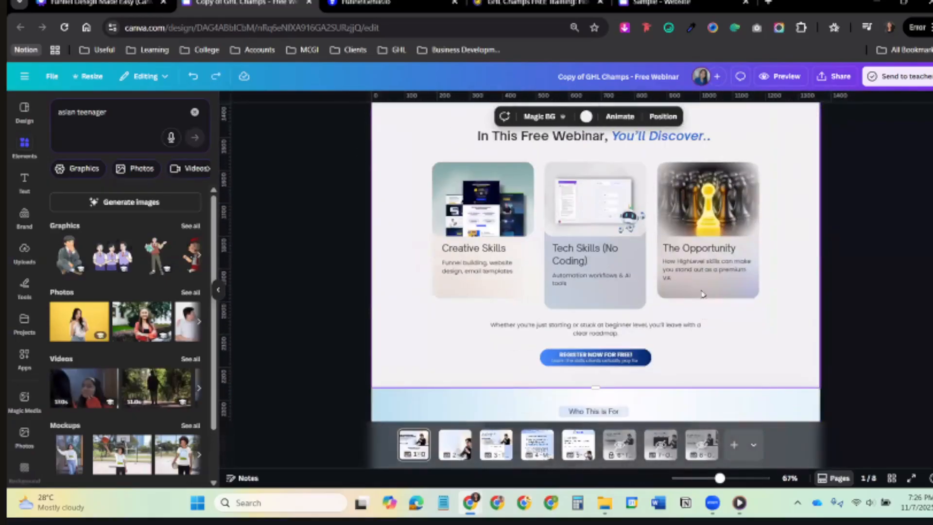
{"action": "left_click", "coordinate": [705, 290]}
{"action": "scroll", "coordinate": [806, 291], "scroll_direction": "up", "scroll_amount": 2}
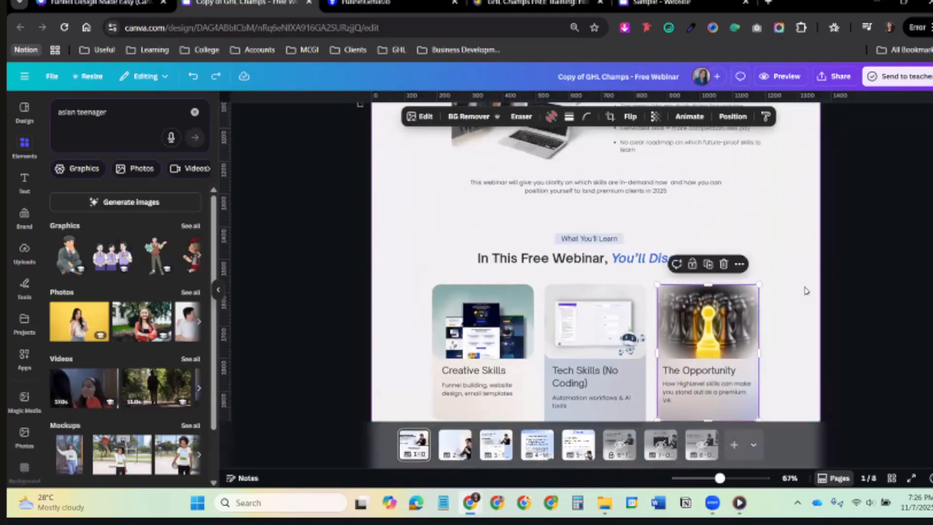
{"action": "scroll", "coordinate": [806, 291], "scroll_direction": "down", "scroll_amount": 1}
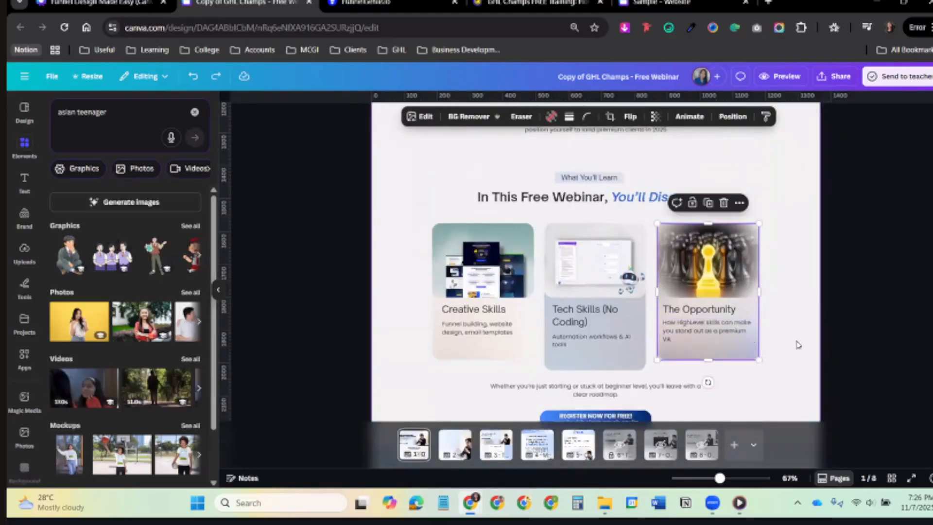
{"action": "left_click", "coordinate": [799, 345]}
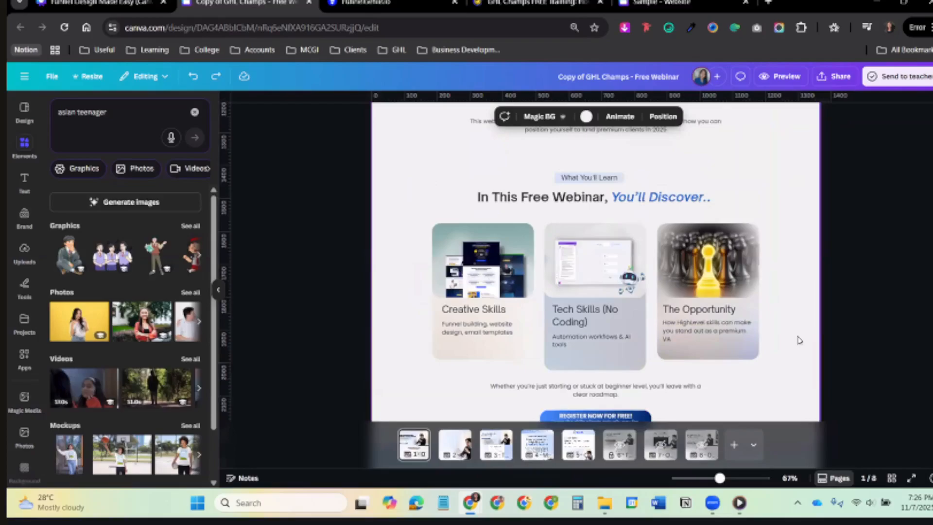
Check the Extra Tips list in Funnel Design Made Easy, then inspect the webinar page's Creative Skills card.
{"action": "left_click", "coordinate": [109, 5]}
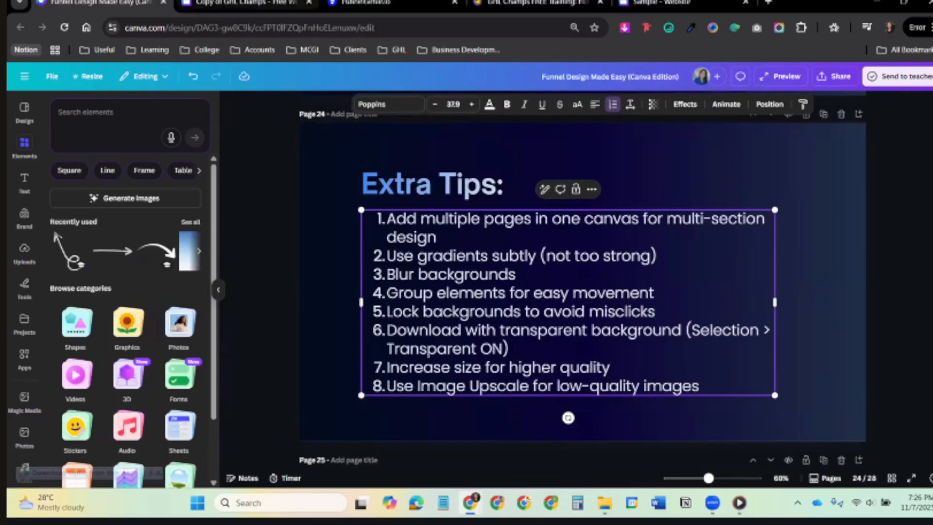
{"action": "left_click", "coordinate": [243, 4]}
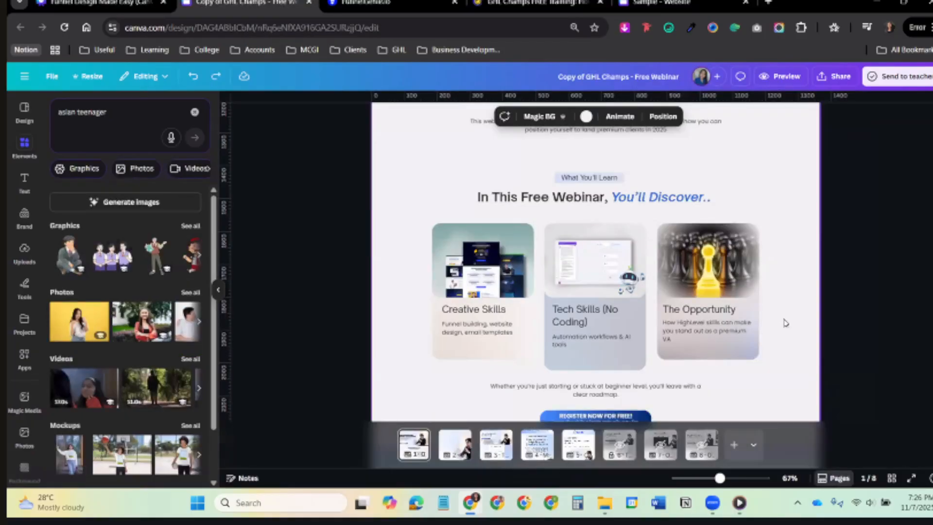
{"action": "scroll", "coordinate": [430, 206], "scroll_direction": "down", "scroll_amount": 2}
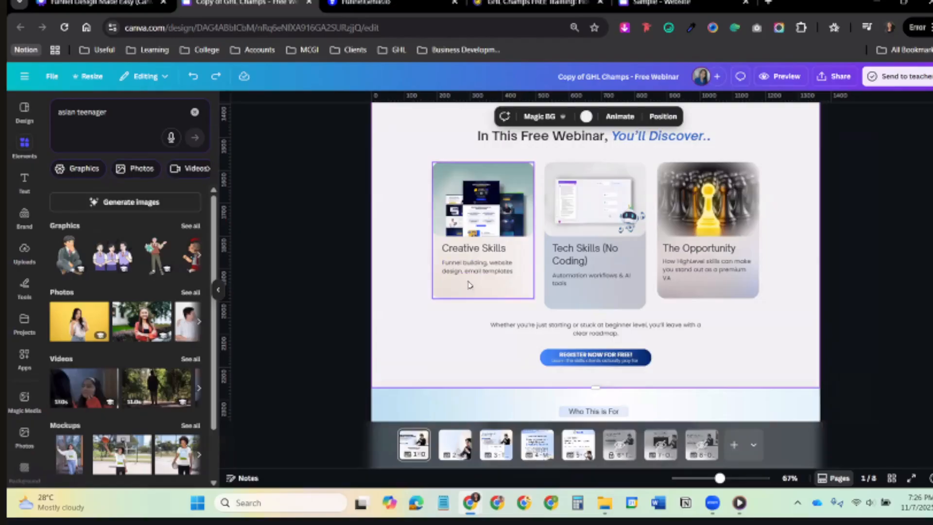
{"action": "left_click", "coordinate": [486, 283]}
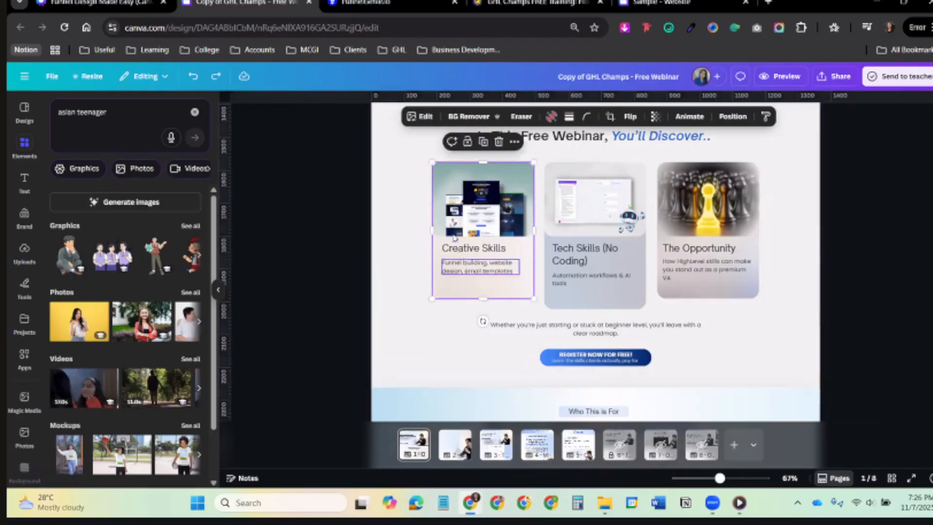
{"action": "left_click", "coordinate": [418, 191]}
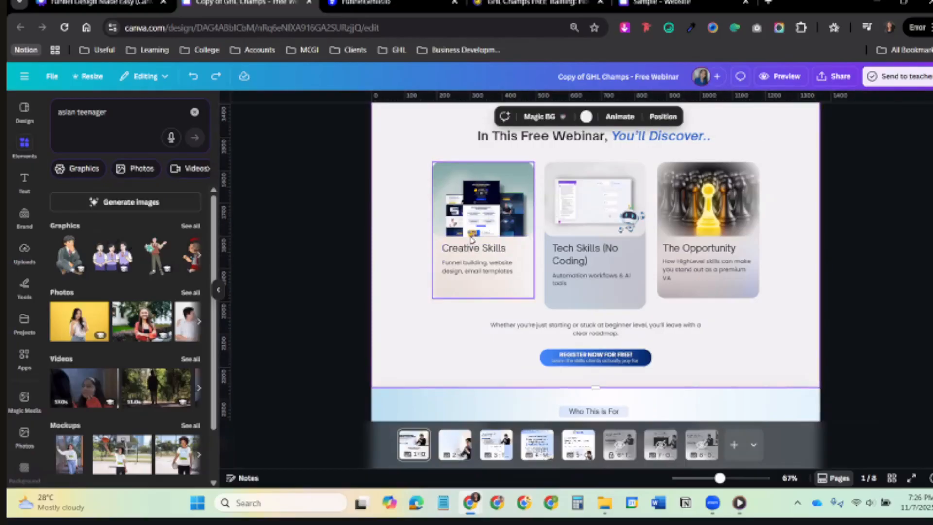
Check the webinar design's PNG download settings with pages 1-5 selected, then close them without downloading.
{"action": "scroll", "coordinate": [819, 323], "scroll_direction": "up", "scroll_amount": 3}
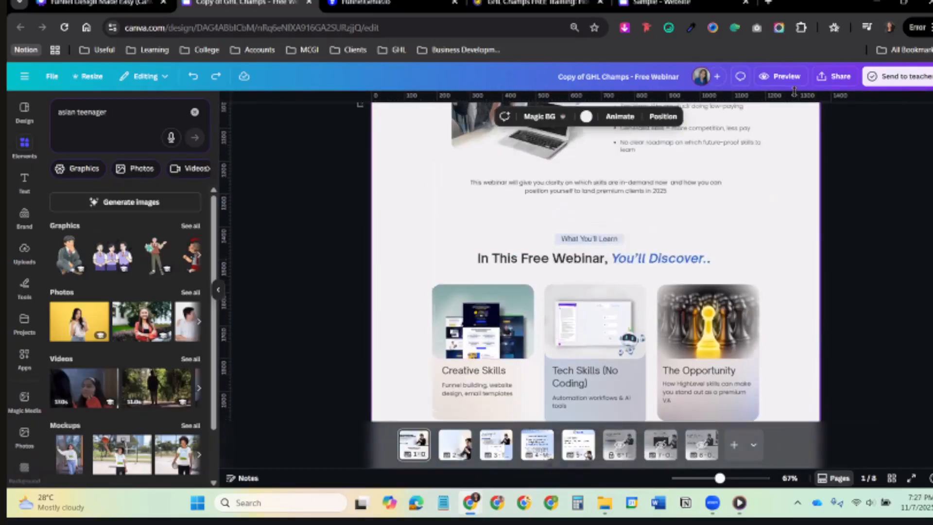
{"action": "left_click", "coordinate": [830, 77]}
{"action": "left_click", "coordinate": [769, 281]}
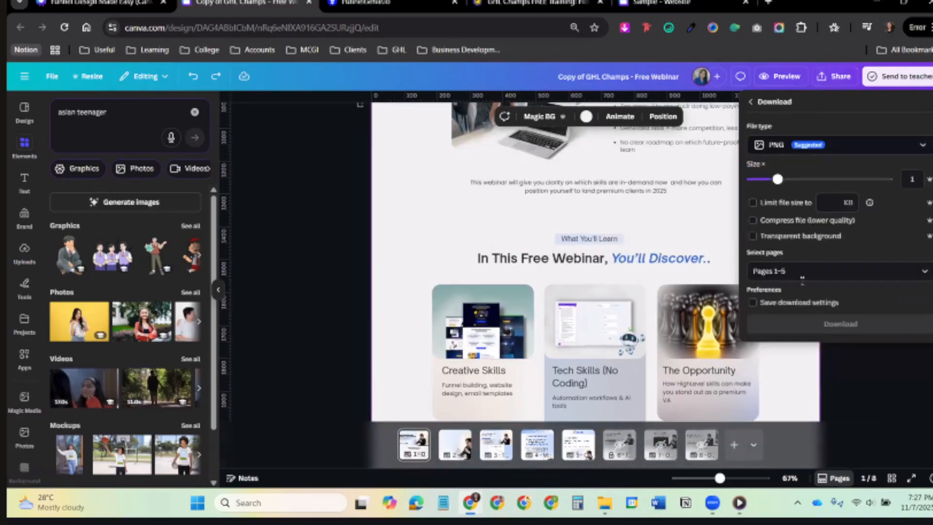
{"action": "left_click", "coordinate": [836, 270]}
{"action": "type", "text": "1-5"}
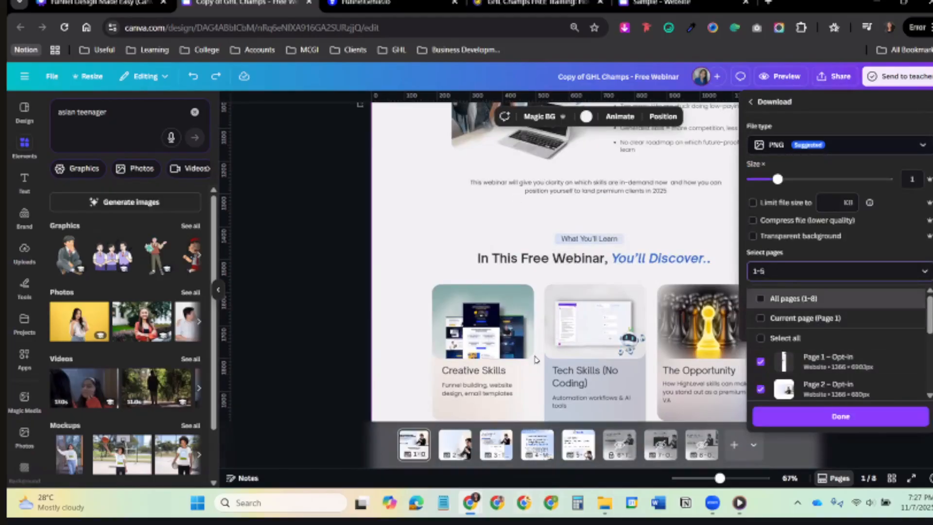
{"action": "left_click", "coordinate": [399, 299]}
{"action": "scroll", "coordinate": [404, 300], "scroll_direction": "down", "scroll_amount": 2}
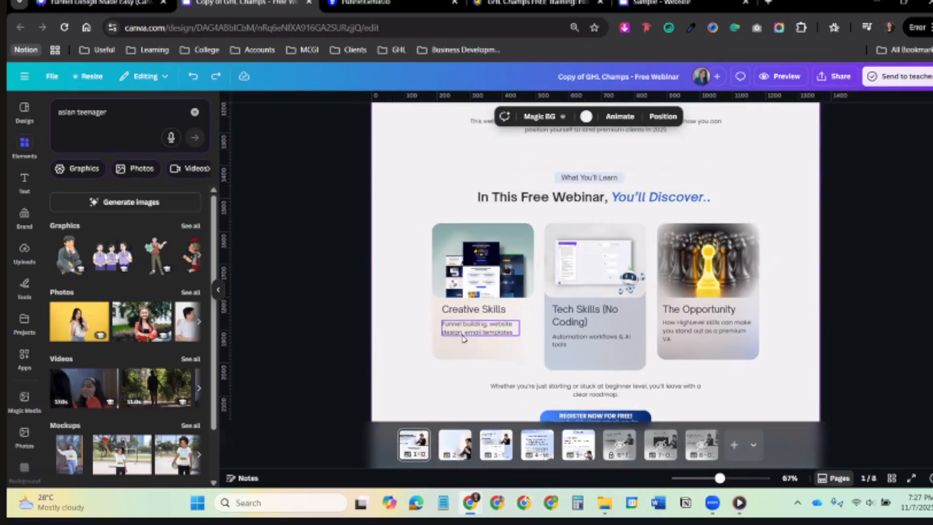
Compare the Creative Skills card's background image with the same card on the published webinar page.
{"action": "left_click", "coordinate": [470, 348]}
{"action": "right_click", "coordinate": [472, 347]}
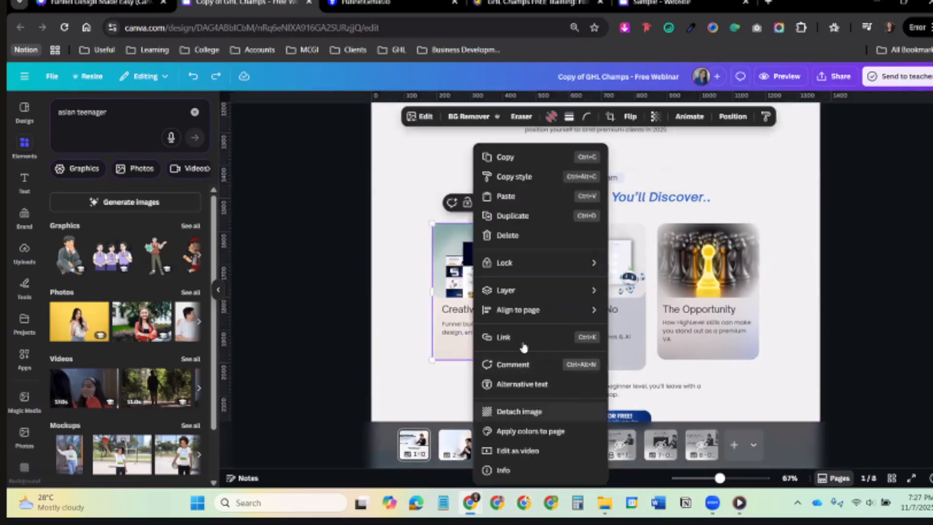
{"action": "key", "text": "Escape"}
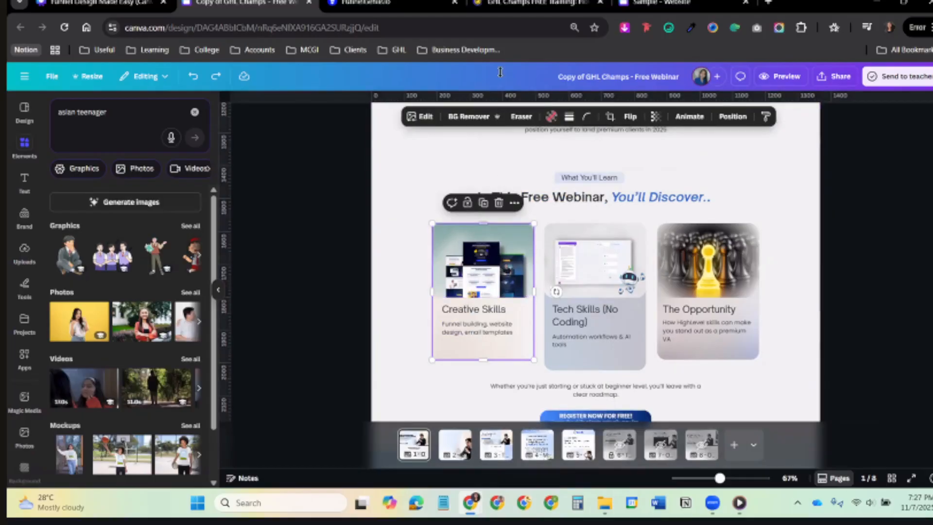
{"action": "left_click", "coordinate": [508, 4]}
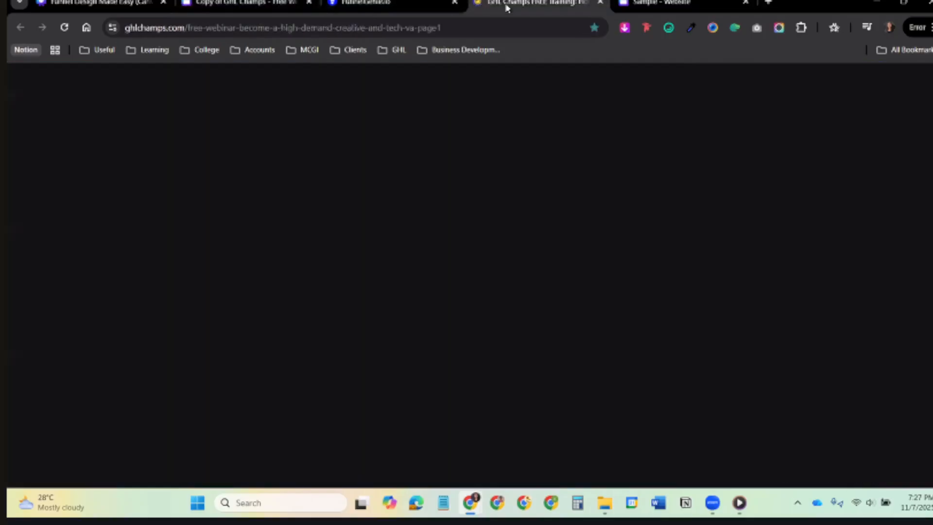
{"action": "scroll", "coordinate": [377, 290], "scroll_direction": "down", "scroll_amount": 3}
{"action": "scroll", "coordinate": [378, 290], "scroll_direction": "down", "scroll_amount": 5}
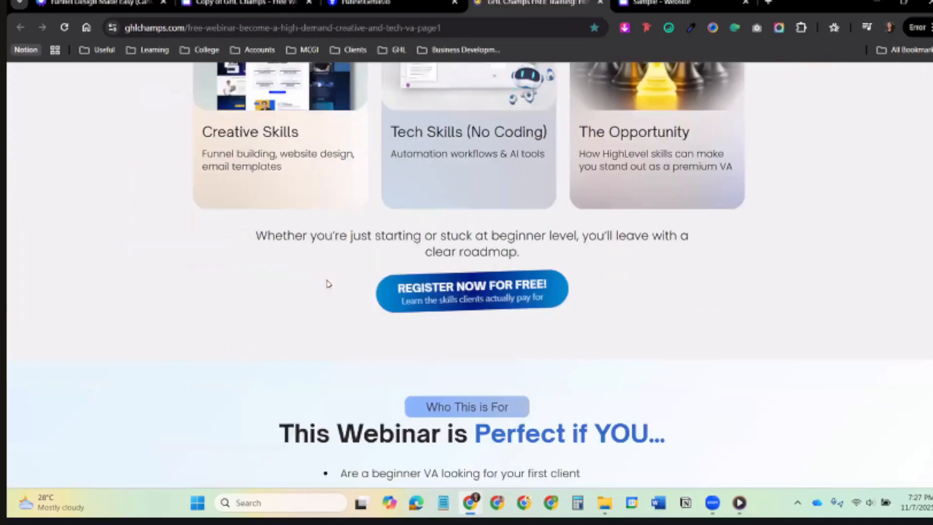
{"action": "scroll", "coordinate": [327, 284], "scroll_direction": "up", "scroll_amount": 1}
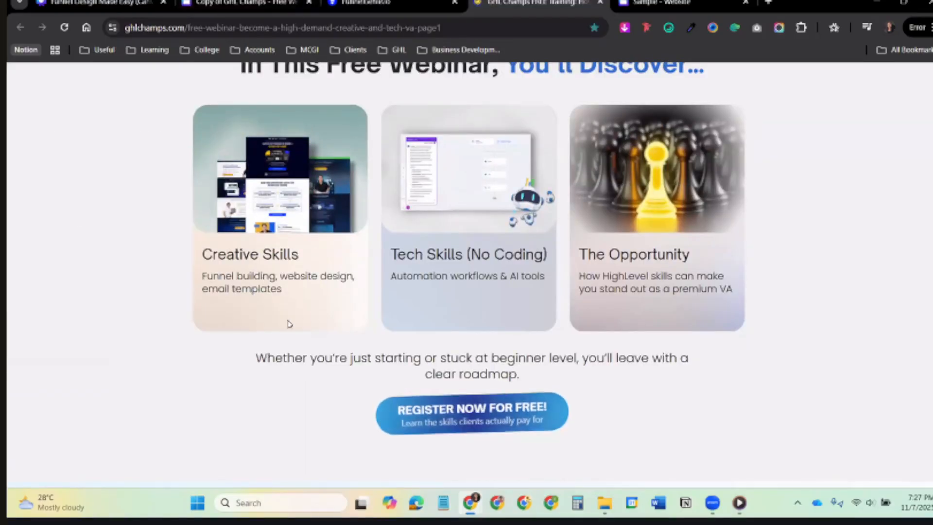
{"action": "key", "text": "ctrl+1"}
{"action": "key", "text": "ctrl+2"}
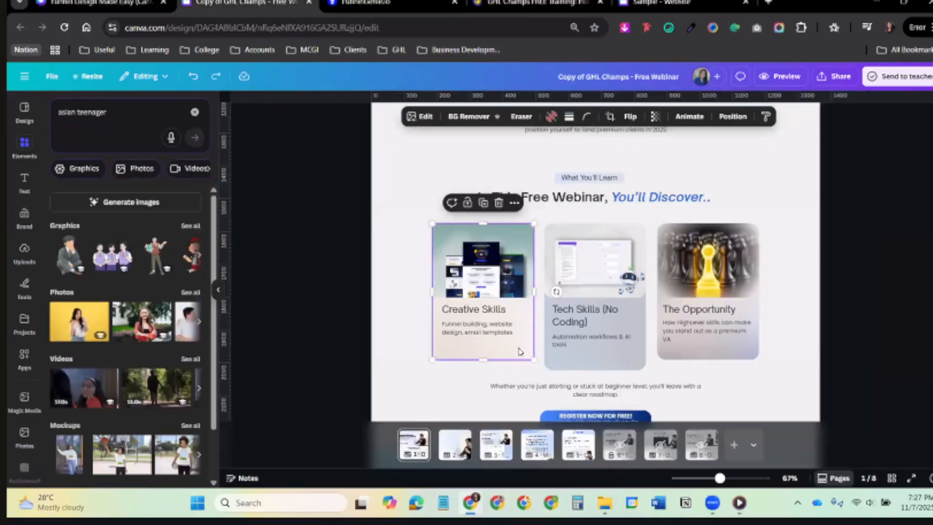
Fully lock the Creative Skills card's background image on the canvas.
{"action": "right_click", "coordinate": [516, 357]}
{"action": "mouse_move", "coordinate": [571, 271]}
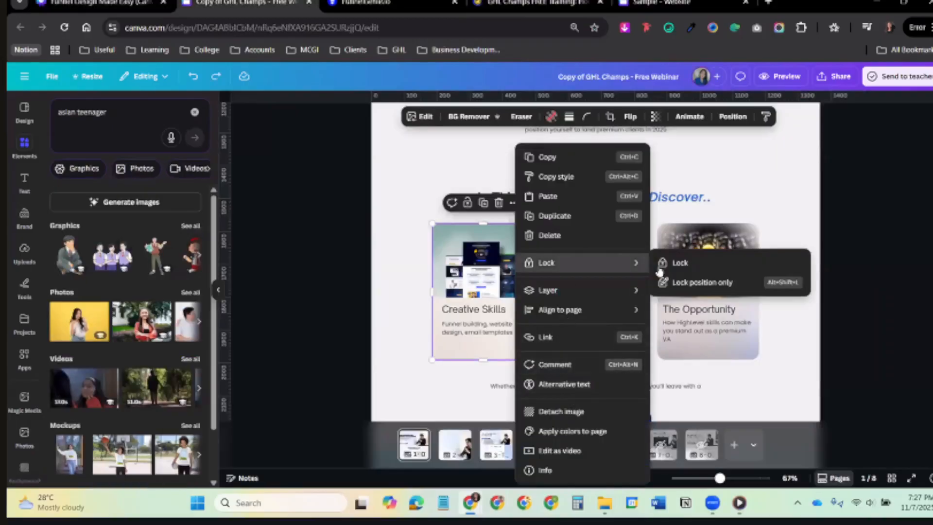
{"action": "left_click", "coordinate": [670, 262]}
Ungroup the images at the head of the Creative Skills card and group them again.
{"action": "left_click", "coordinate": [488, 275]}
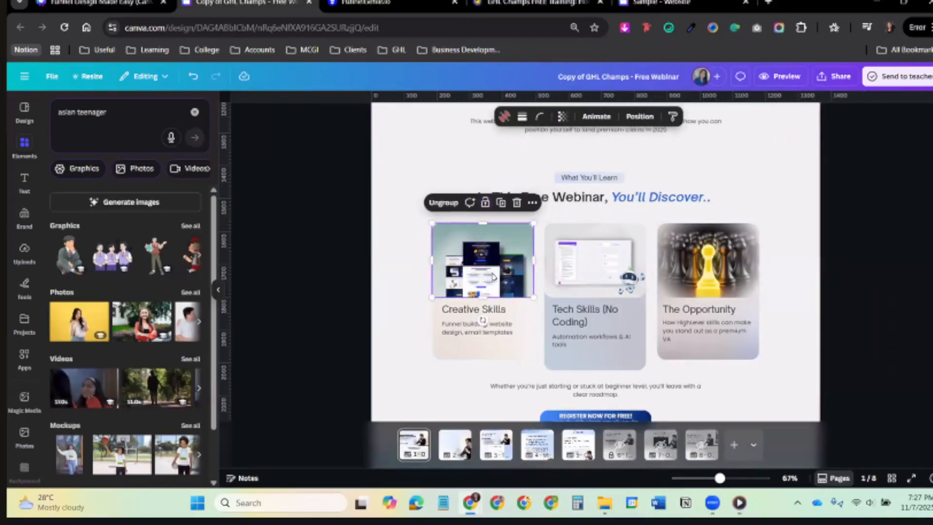
{"action": "left_click", "coordinate": [443, 203]}
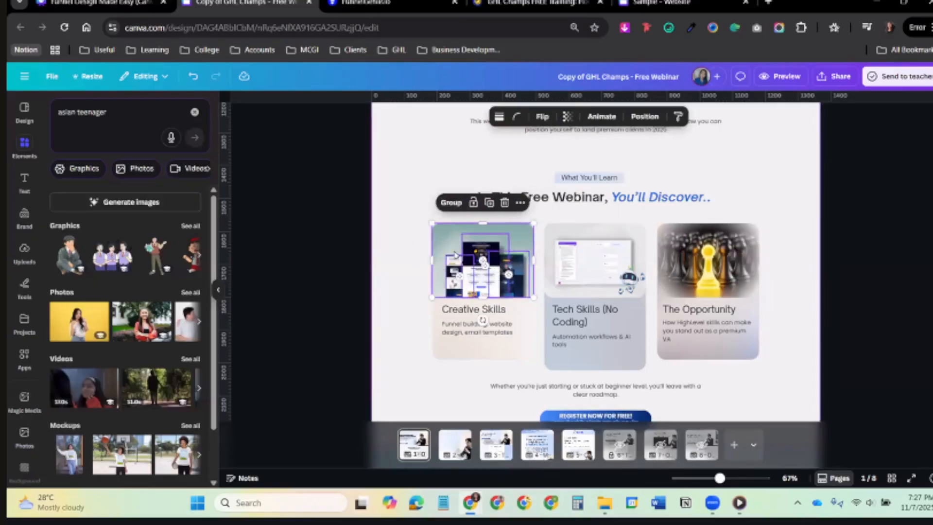
{"action": "left_click", "coordinate": [466, 253]}
{"action": "left_click_drag", "start_coordinate": [466, 254], "coordinate": [534, 297]}
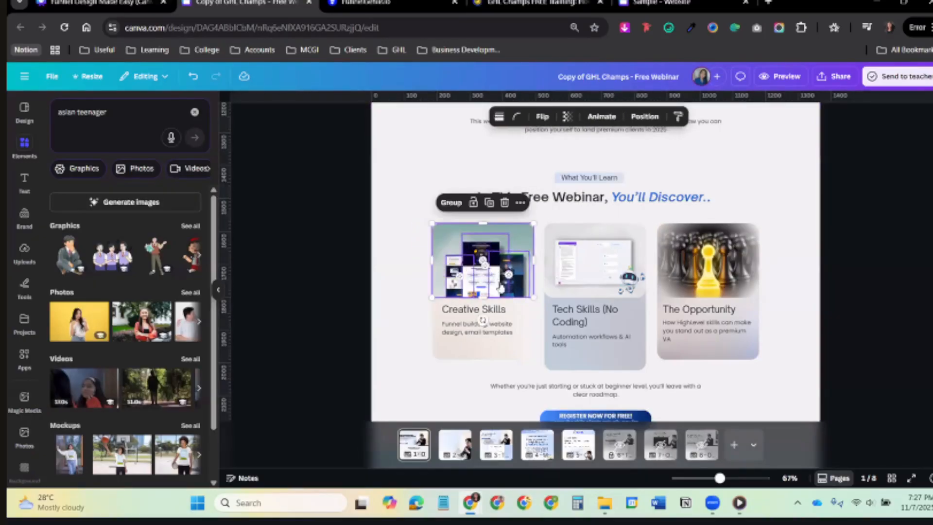
{"action": "right_click", "coordinate": [498, 282]}
{"action": "left_click", "coordinate": [556, 428]}
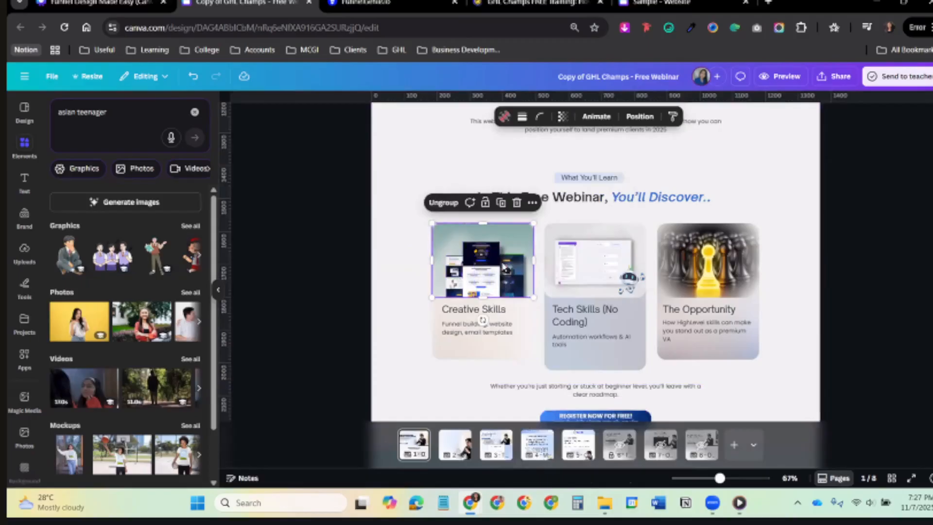
Turn on transparent background in the PNG selection download settings for the Creative Skills image group, then view the published webinar cards.
{"action": "right_click", "coordinate": [502, 268]}
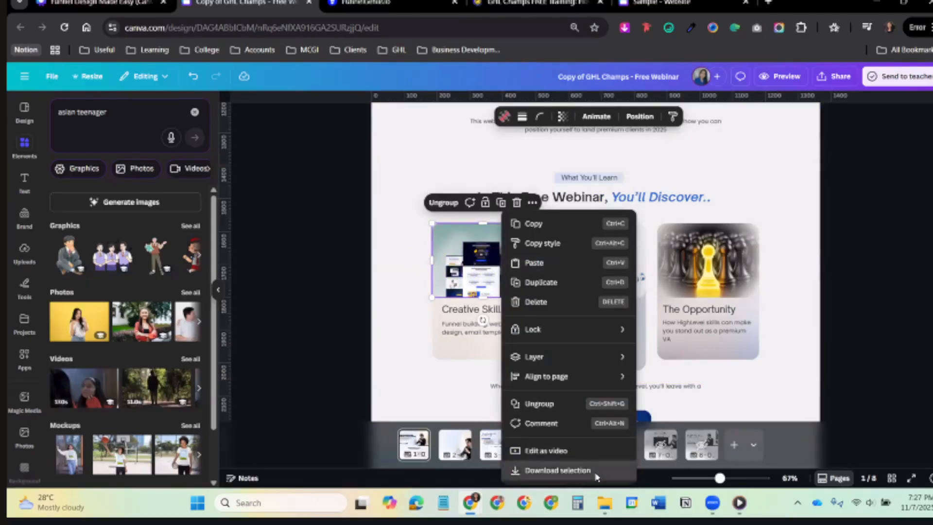
{"action": "left_click", "coordinate": [559, 471]}
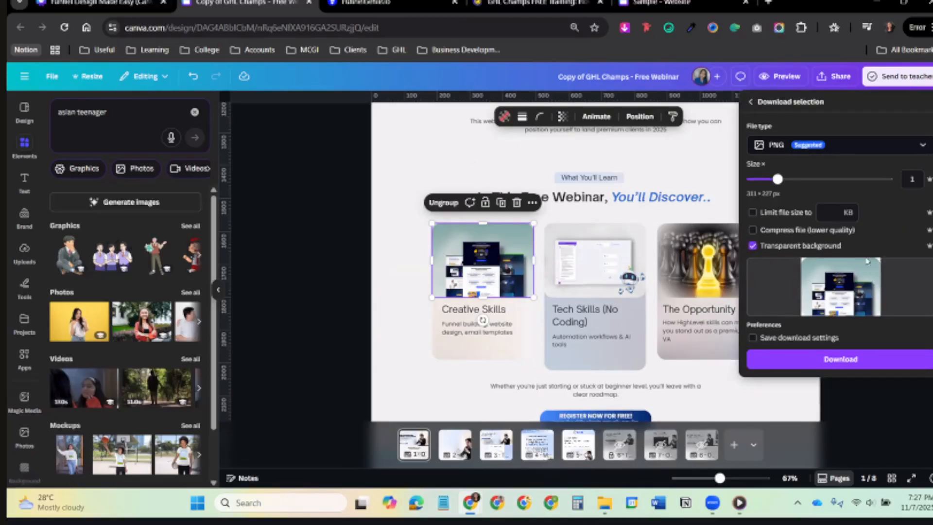
{"action": "left_click", "coordinate": [535, 4]}
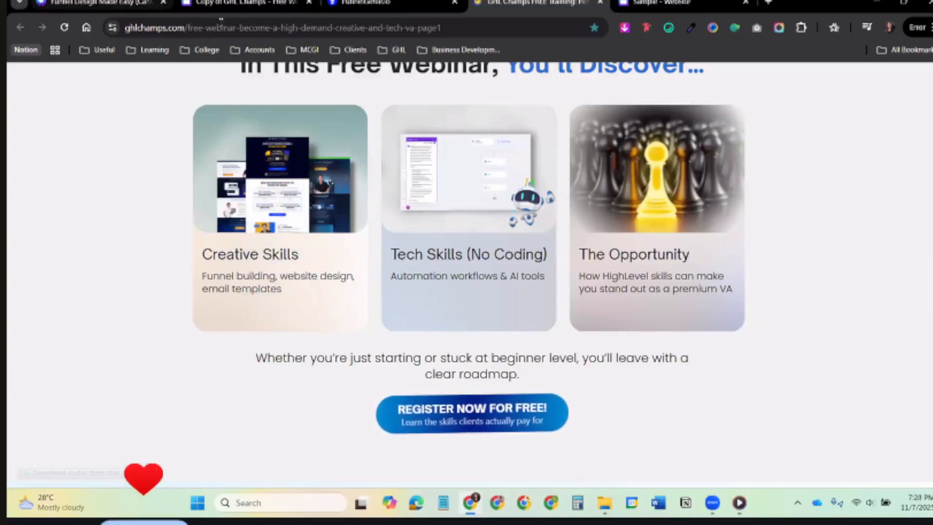
Check the Extra Tips list, then unlock the Creative Skills card's background image in the webinar design.
{"action": "key", "text": "ctrl+1"}
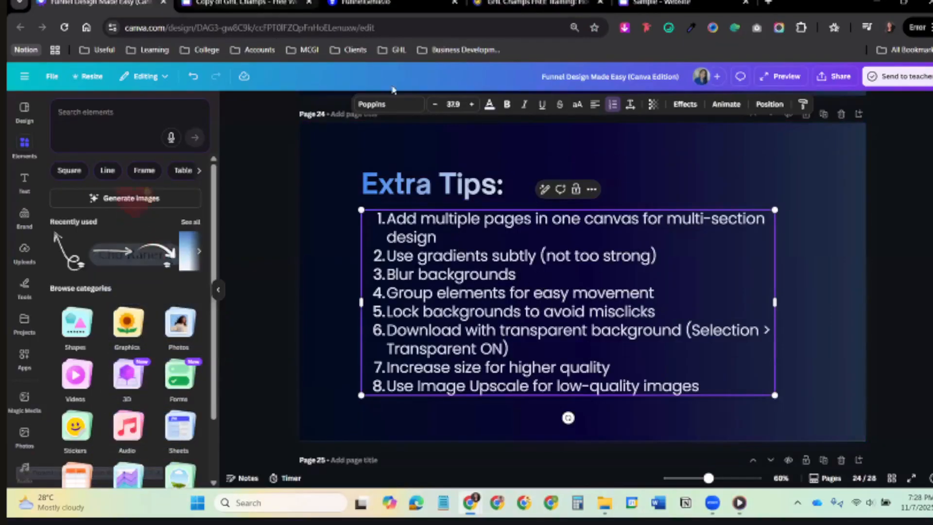
{"action": "key", "text": "ctrl+2"}
{"action": "left_click", "coordinate": [514, 353]}
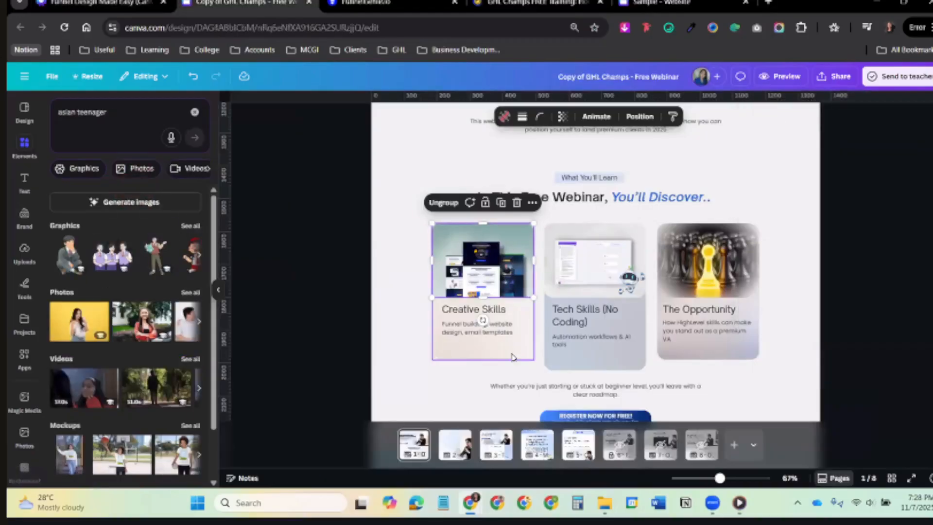
{"action": "right_click", "coordinate": [505, 354]}
{"action": "left_click", "coordinate": [478, 354]}
{"action": "right_click", "coordinate": [478, 352]}
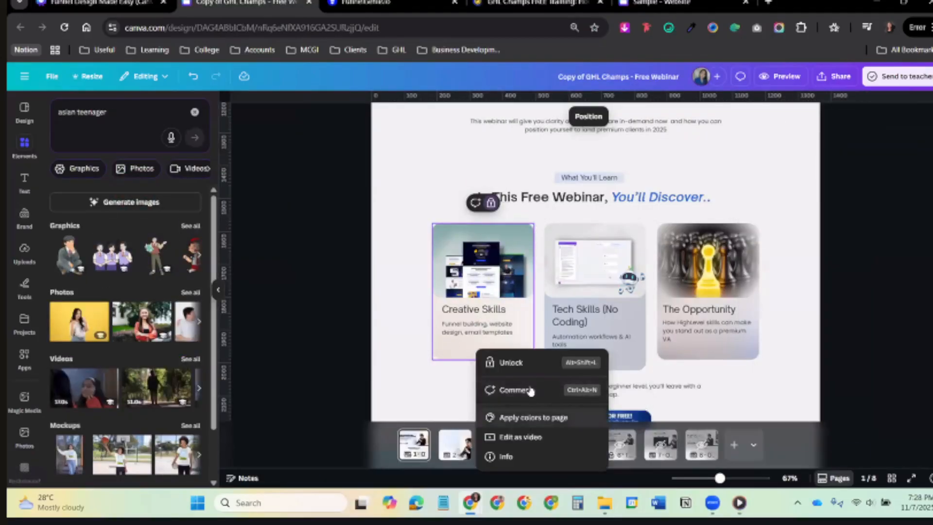
{"action": "left_click", "coordinate": [518, 363]}
Review the "Increase size for higher quality" tip in the Extra Tips list, then return to the webinar design.
{"action": "key", "text": "ctrl+1"}
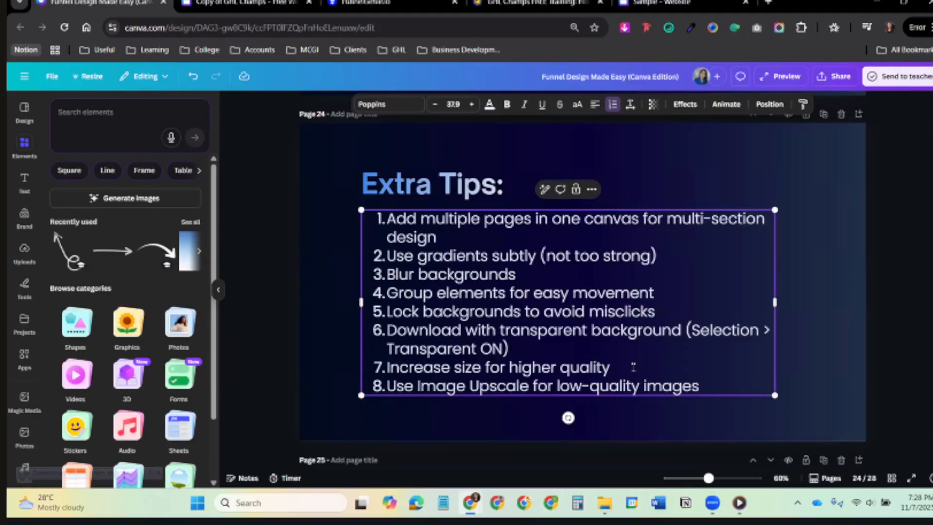
{"action": "left_click_drag", "start_coordinate": [633, 367], "coordinate": [378, 368]}
{"action": "left_click", "coordinate": [611, 367]}
{"action": "key", "text": "ctrl+Tab"}
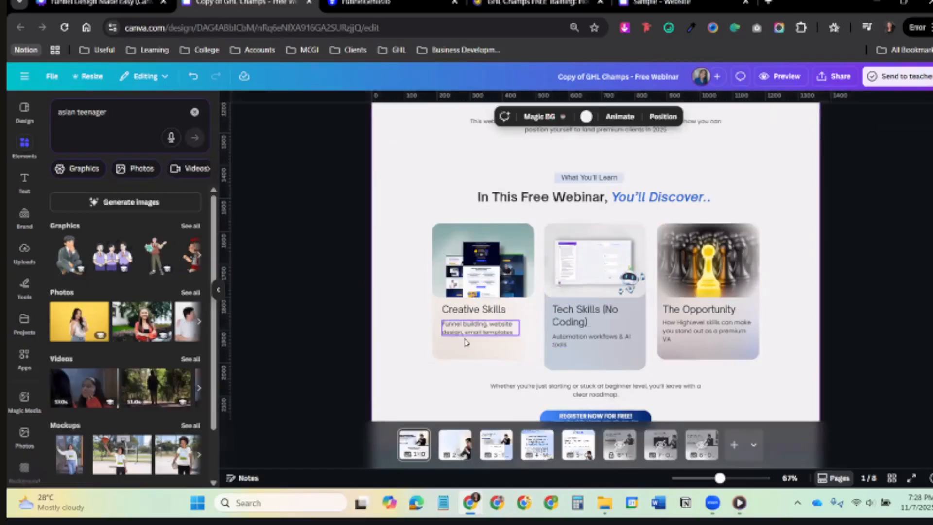
Open the selection download settings for the Creative Skills image group and set the PNG size to 2.125, then 0.875.
{"action": "right_click", "coordinate": [501, 362]}
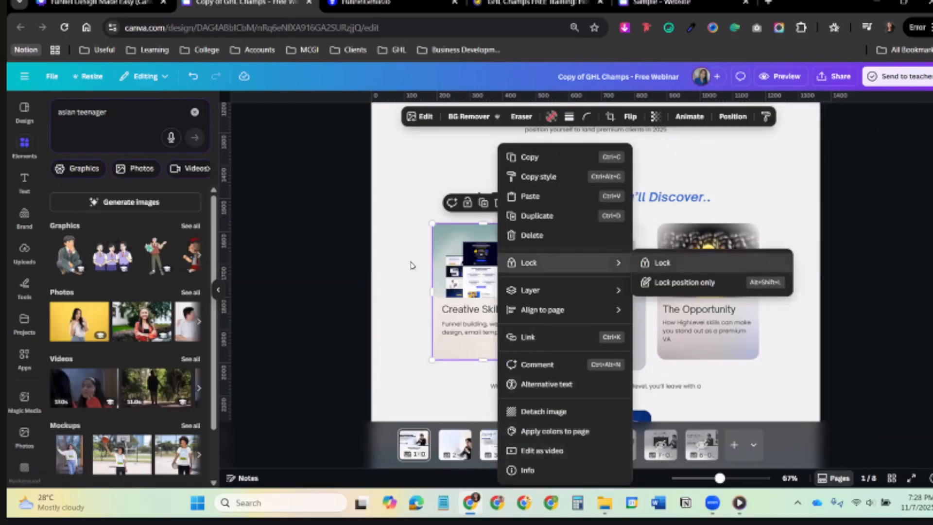
{"action": "left_click", "coordinate": [407, 242]}
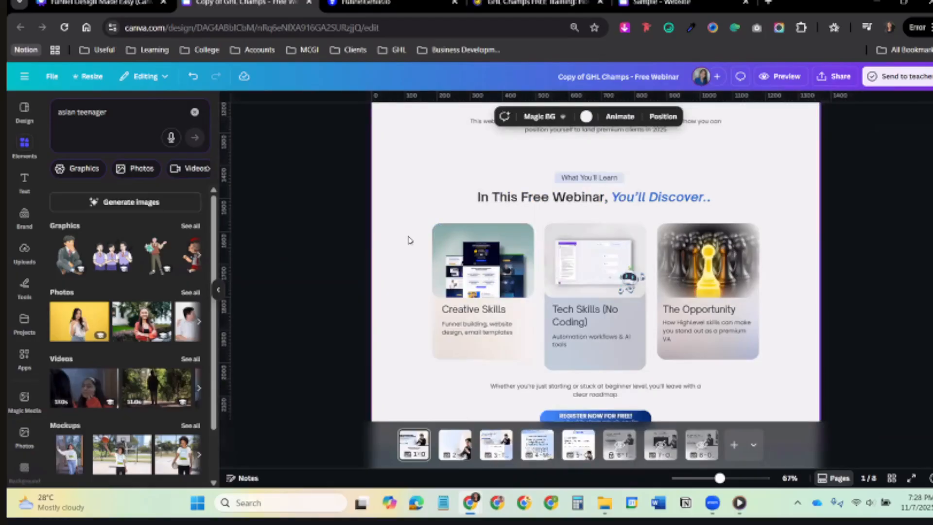
{"action": "left_click_drag", "start_coordinate": [401, 219], "coordinate": [506, 287]}
{"action": "right_click", "coordinate": [507, 287]}
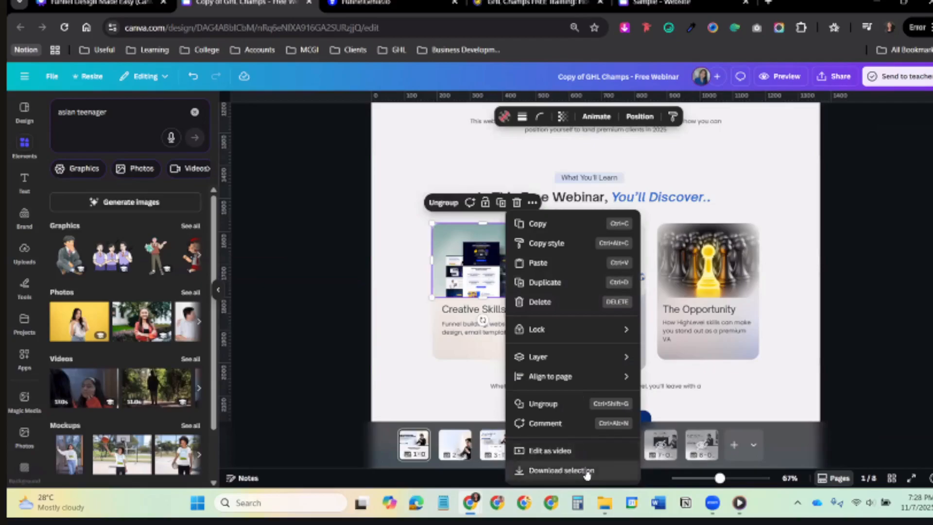
{"action": "left_click", "coordinate": [562, 470]}
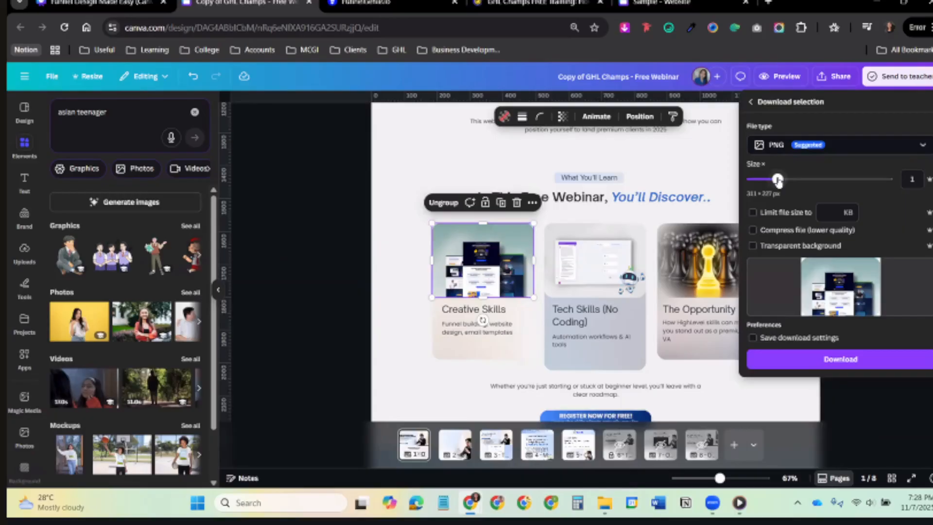
{"action": "left_click_drag", "start_coordinate": [780, 181], "coordinate": [837, 180]}
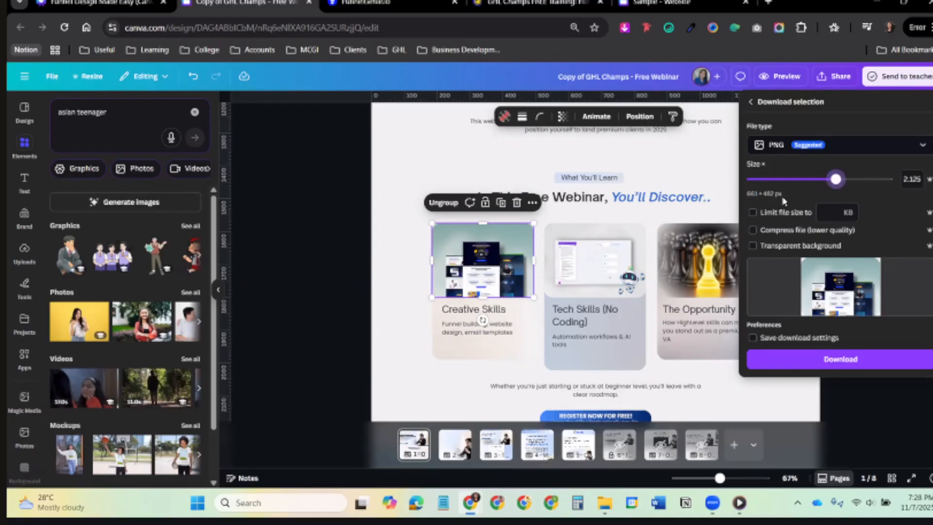
{"action": "left_click_drag", "start_coordinate": [842, 183], "coordinate": [774, 181]}
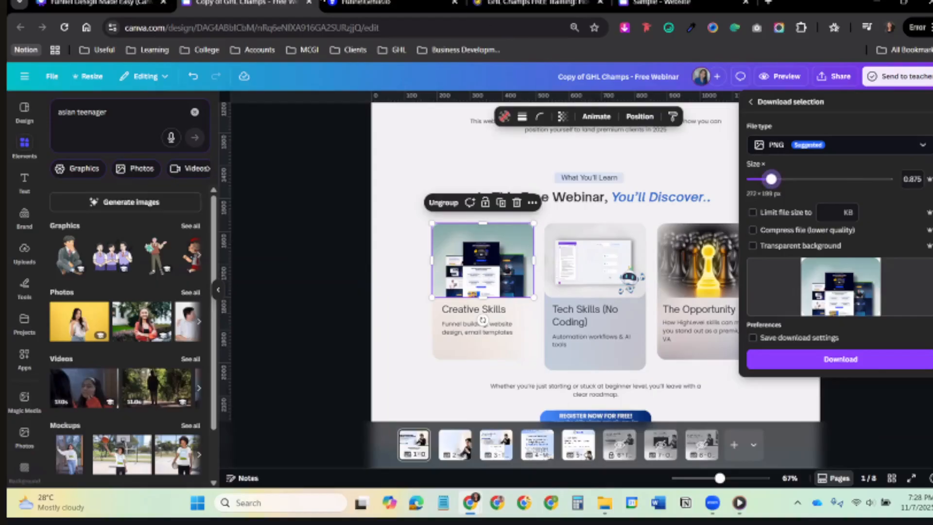
Switch to FunnelGenie and examine the Image Optimization option in the Free Training Copy funnel's settings.
{"action": "key", "text": "ctrl+Tab"}
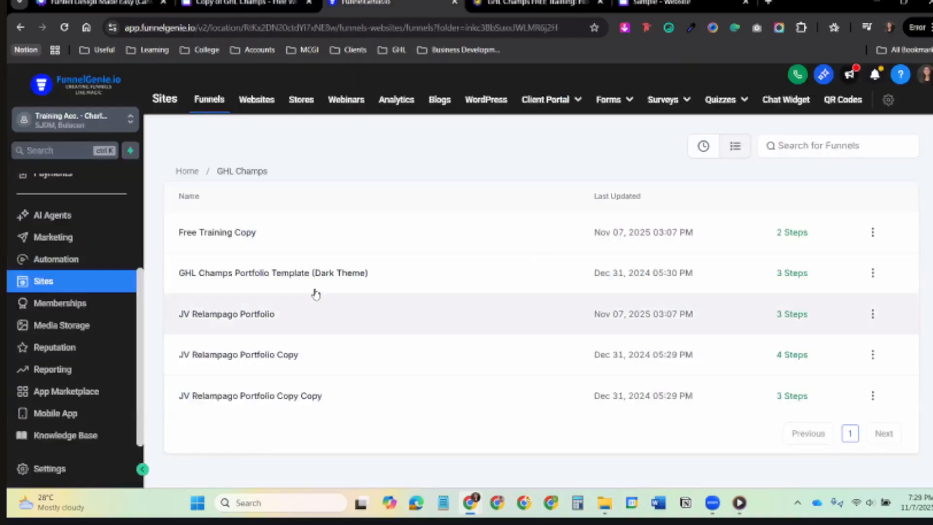
{"action": "left_click", "coordinate": [232, 234]}
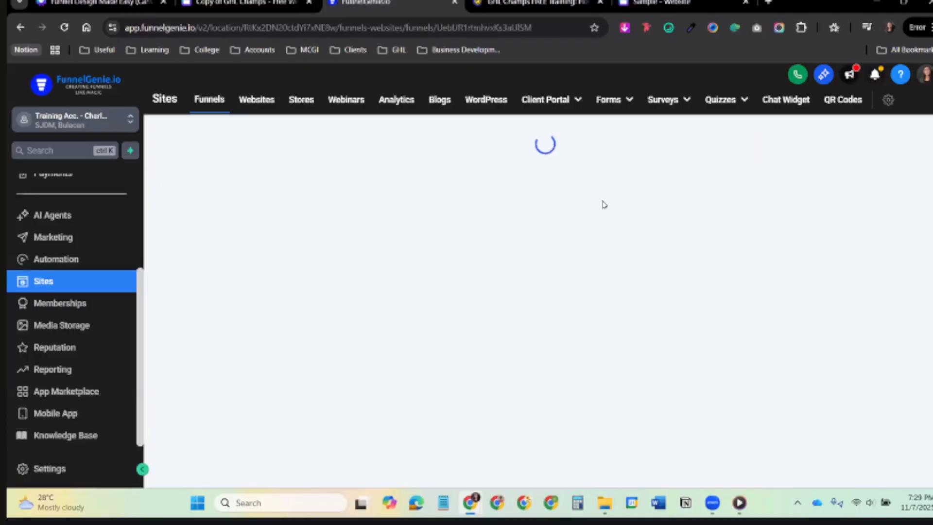
{"action": "left_click", "coordinate": [387, 183]}
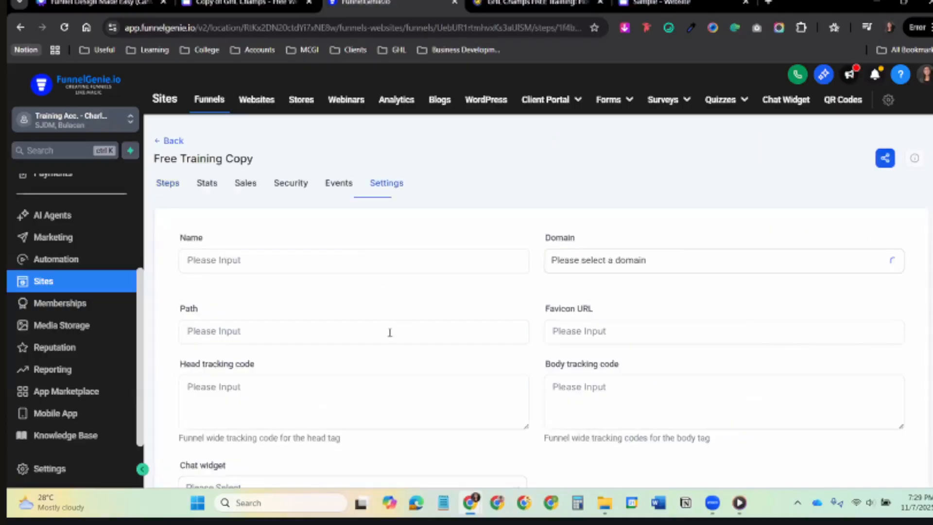
{"action": "scroll", "coordinate": [272, 399], "scroll_direction": "down", "scroll_amount": 4}
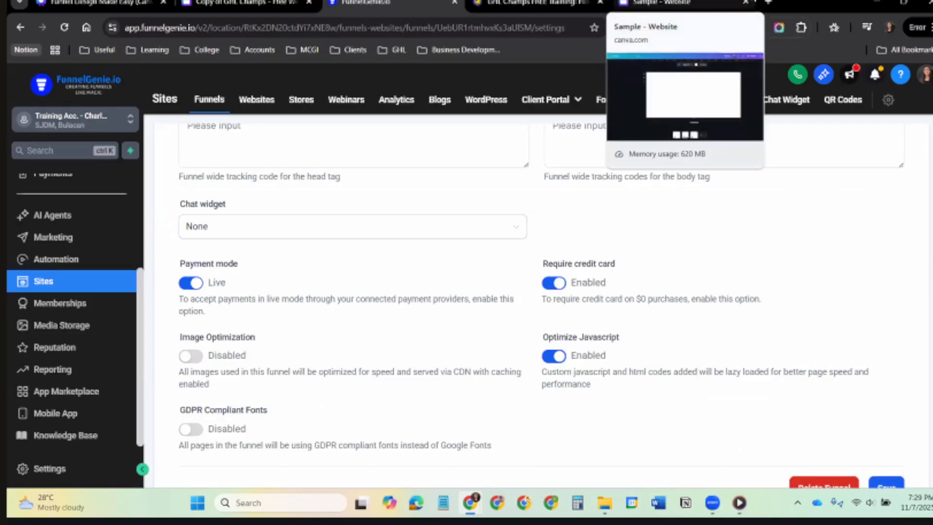
Search the web for "png to webp" in a new browser tab, open FreeConvert's PNG to WebP Converter and select its web address.
{"action": "left_click", "coordinate": [768, 4]}
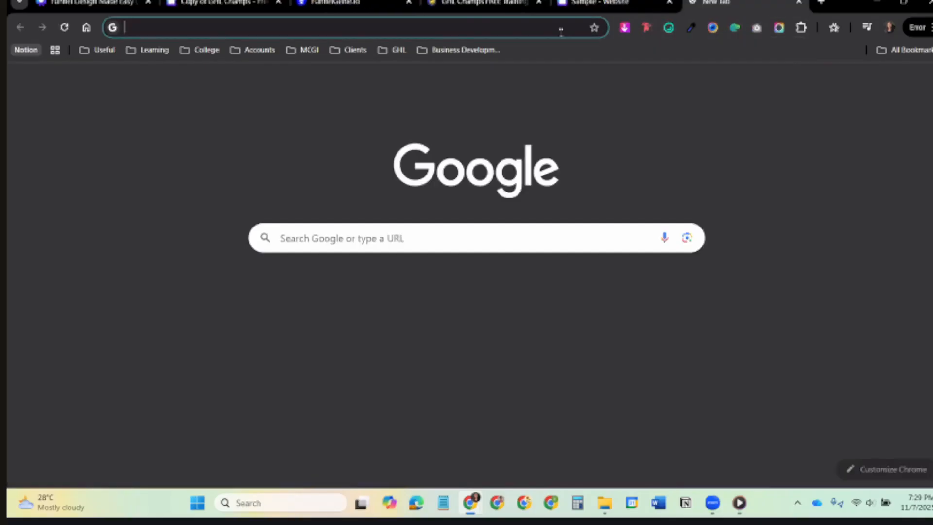
{"action": "type", "text": "png to we"}
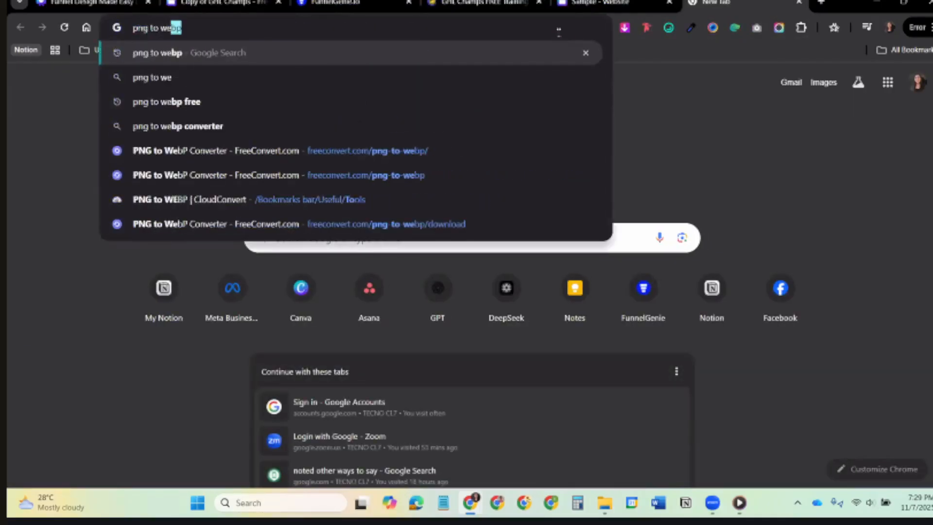
{"action": "key", "text": "Return"}
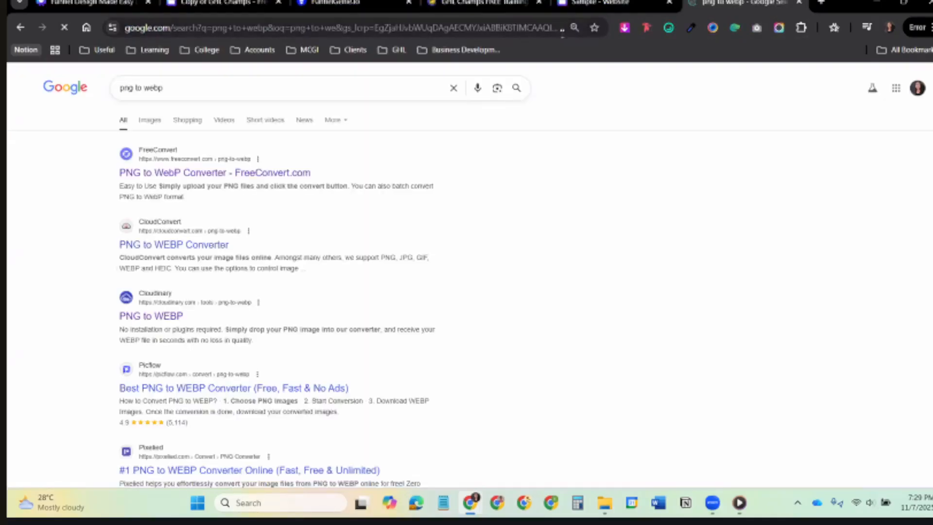
{"action": "left_click", "coordinate": [174, 174]}
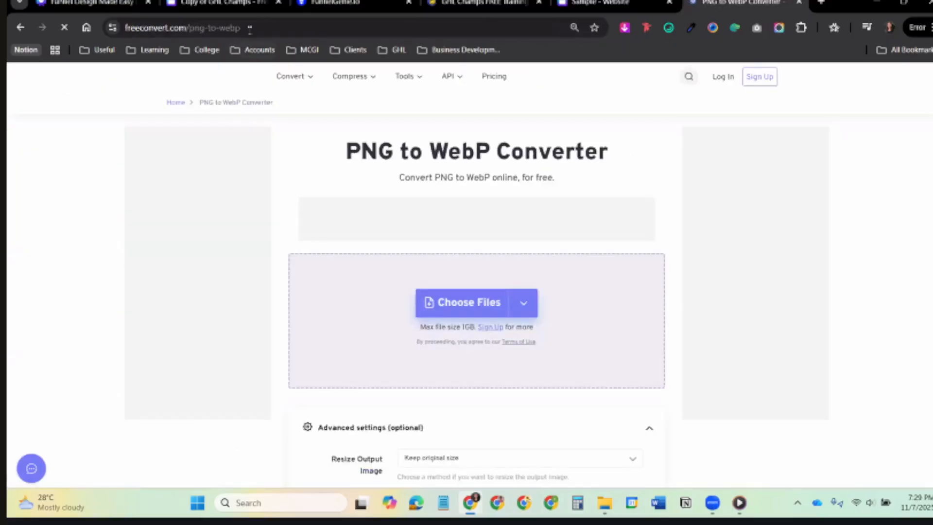
{"action": "left_click", "coordinate": [250, 28]}
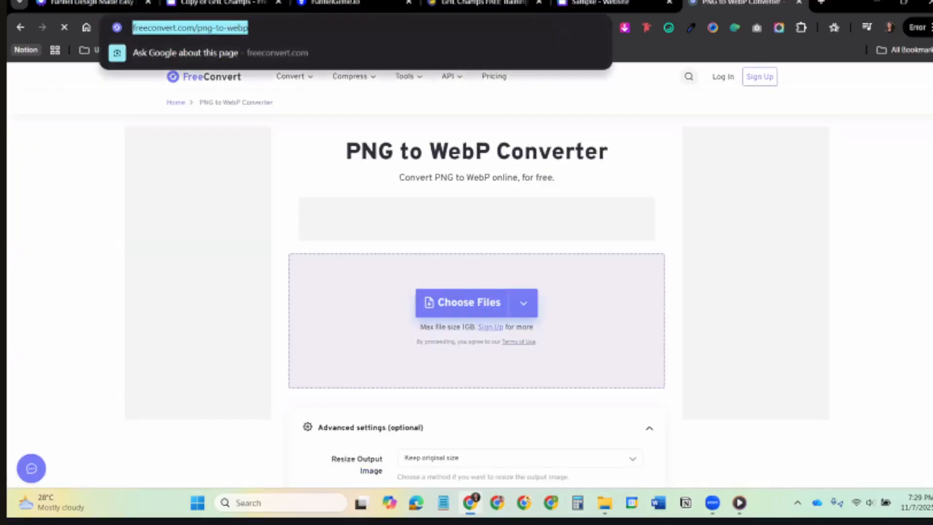
{"action": "key", "text": "alt+Tab"}
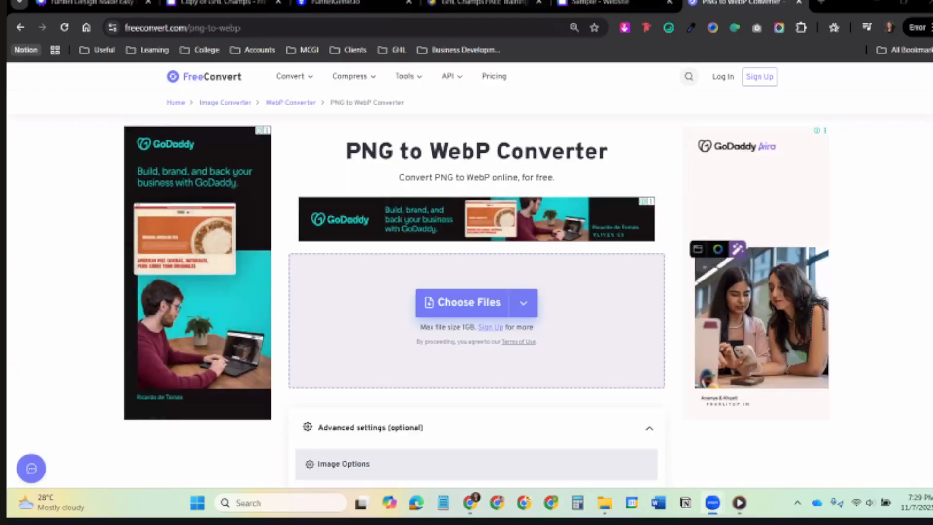
Return to FunnelGenie, reopen the Free Training Copy funnel from the GHL Champs folder and examine Image Optimization in its settings.
{"action": "left_click", "coordinate": [336, 2]}
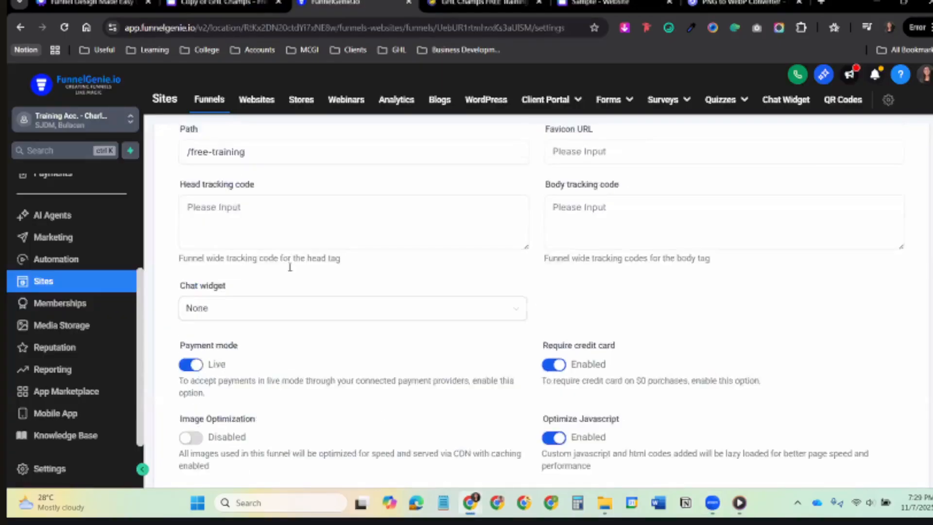
{"action": "scroll", "coordinate": [291, 267], "scroll_direction": "up", "scroll_amount": 4}
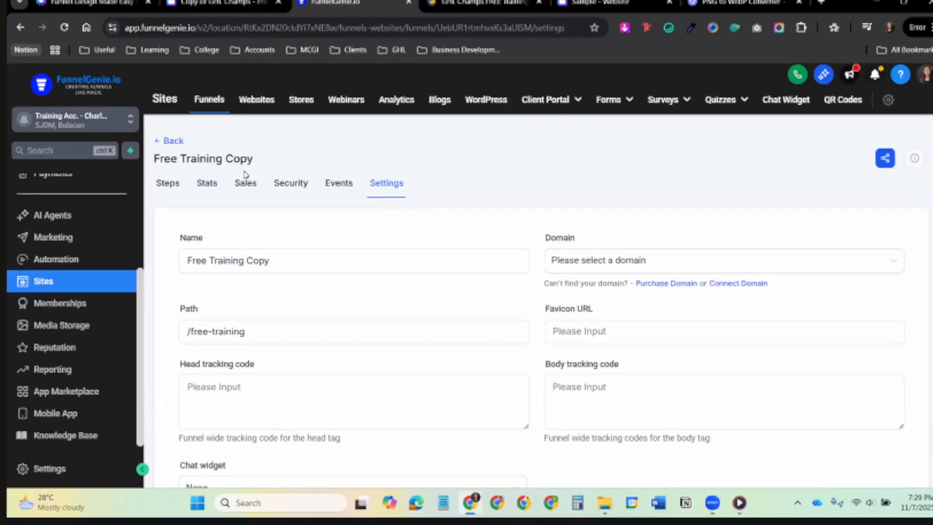
{"action": "left_click", "coordinate": [170, 140]}
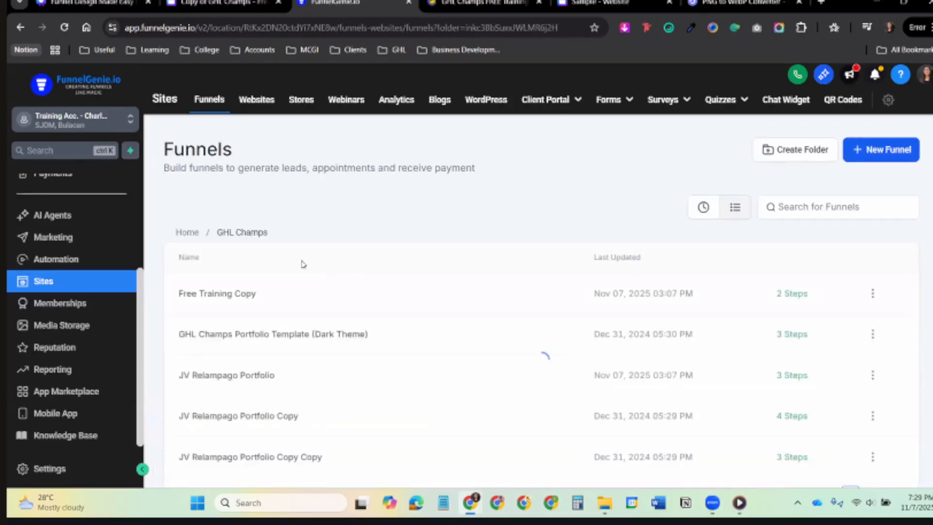
{"action": "left_click", "coordinate": [244, 296]}
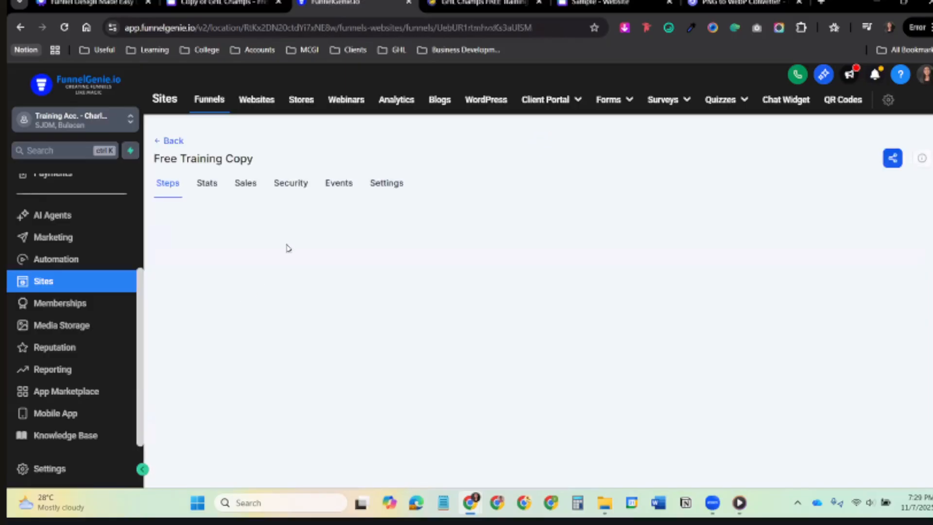
{"action": "left_click", "coordinate": [385, 183]}
{"action": "scroll", "coordinate": [342, 261], "scroll_direction": "down", "scroll_amount": 4}
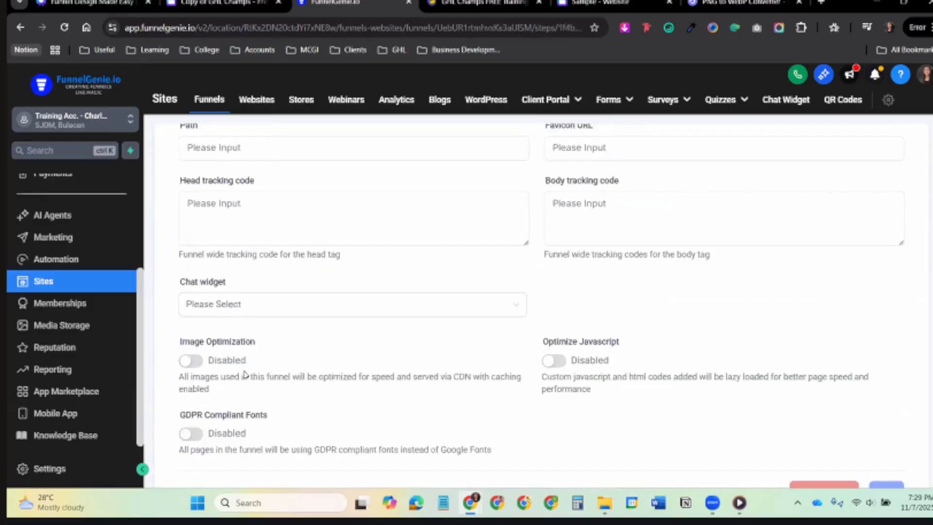
{"action": "scroll", "coordinate": [224, 384], "scroll_direction": "down", "scroll_amount": 3}
{"action": "scroll", "coordinate": [254, 404], "scroll_direction": "down", "scroll_amount": 1}
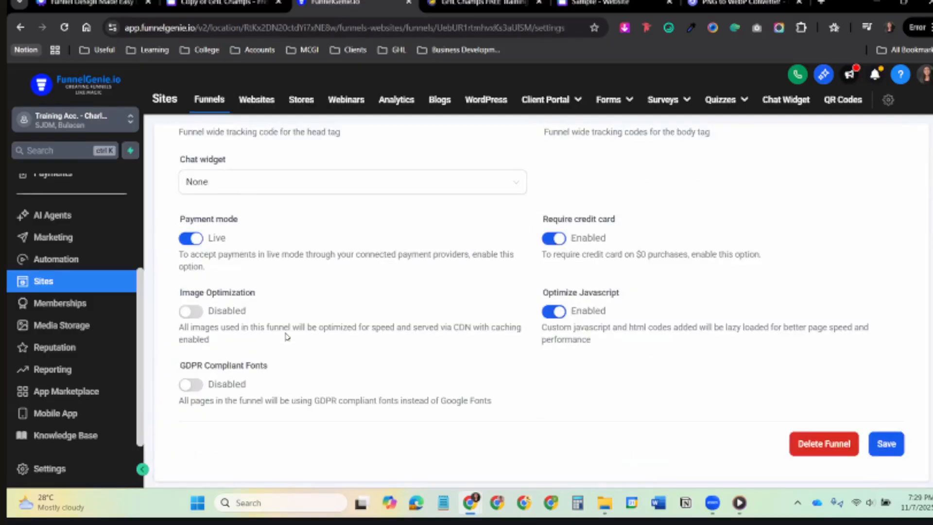
{"action": "scroll", "coordinate": [292, 330], "scroll_direction": "up", "scroll_amount": 7}
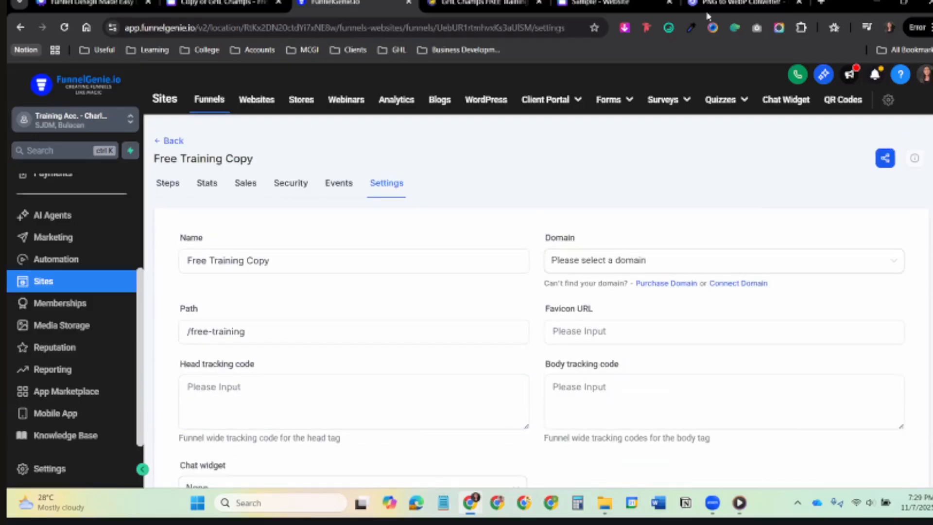
Revisit the PNG to WebP Converter page, then review the "Use Image Upscale for low-quality images" tip on Canva's Extra Tips slide.
{"action": "mouse_move", "coordinate": [711, 2]}
{"action": "scroll", "coordinate": [643, 159], "scroll_direction": "down", "scroll_amount": 1}
{"action": "left_click", "coordinate": [718, 9]}
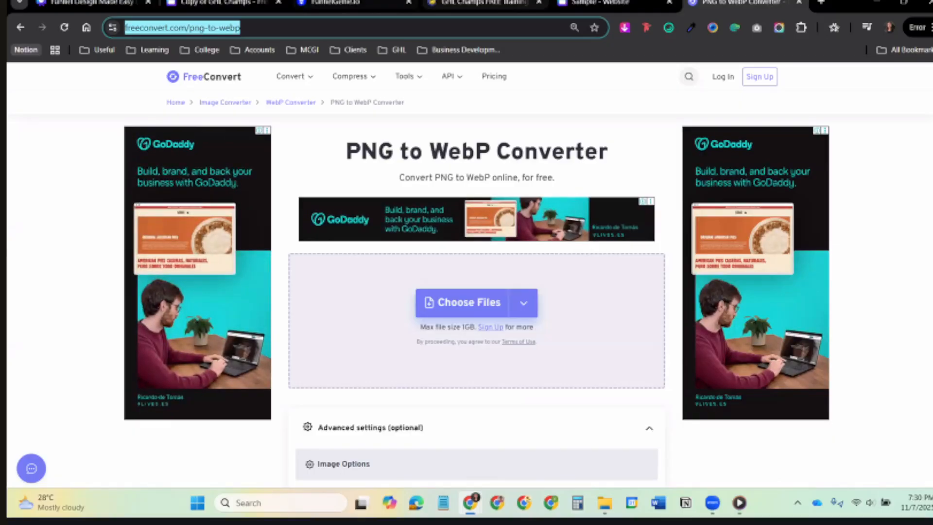
{"action": "key", "text": "ctrl+Tab"}
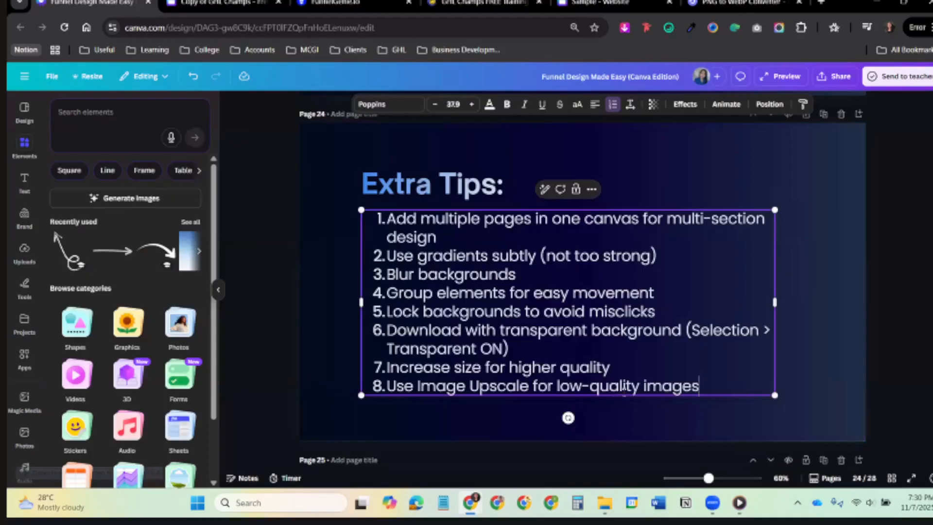
{"action": "left_click_drag", "start_coordinate": [699, 386], "coordinate": [417, 386]}
{"action": "left_click", "coordinate": [812, 359]}
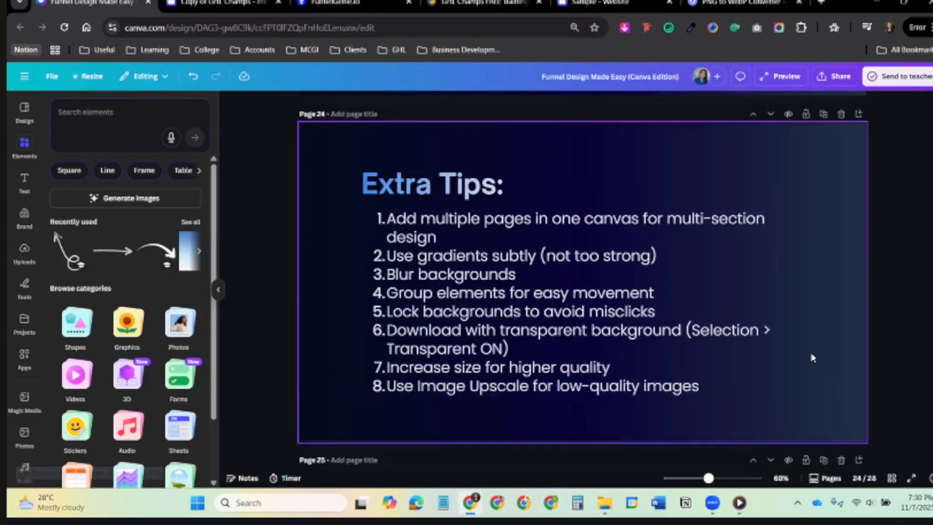
{"action": "left_click", "coordinate": [798, 294]}
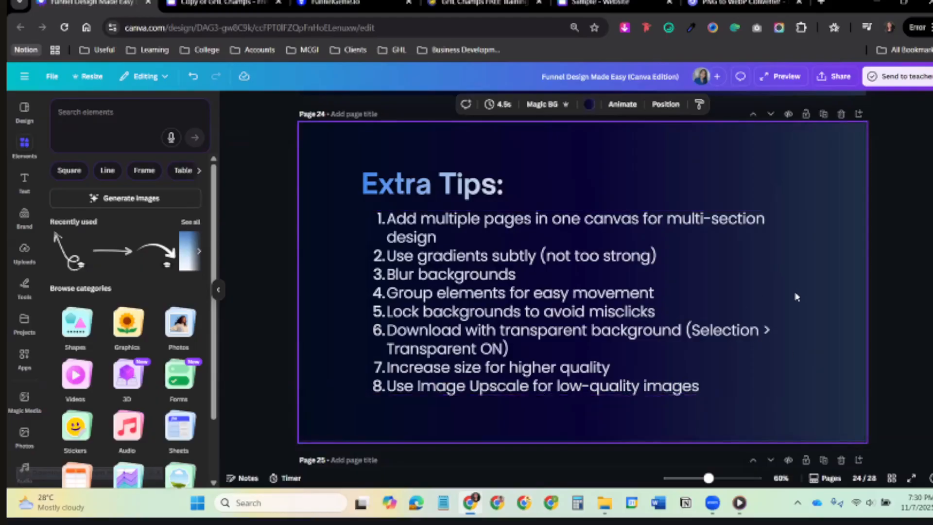
Go to the "Let's Wireframe and Build" slide and select its title.
{"action": "scroll", "coordinate": [792, 298], "scroll_direction": "down", "scroll_amount": 5}
{"action": "scroll", "coordinate": [793, 281], "scroll_direction": "up", "scroll_amount": 3}
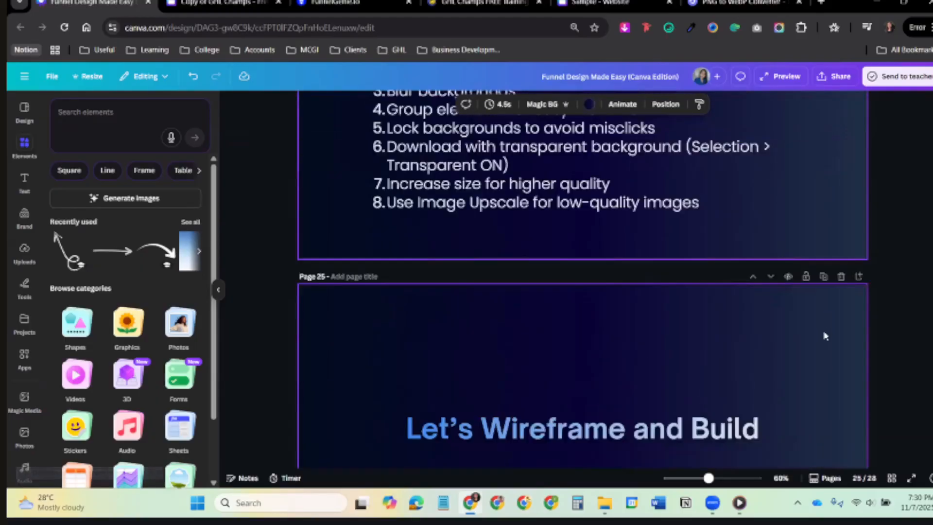
{"action": "scroll", "coordinate": [802, 292], "scroll_direction": "down", "scroll_amount": 3}
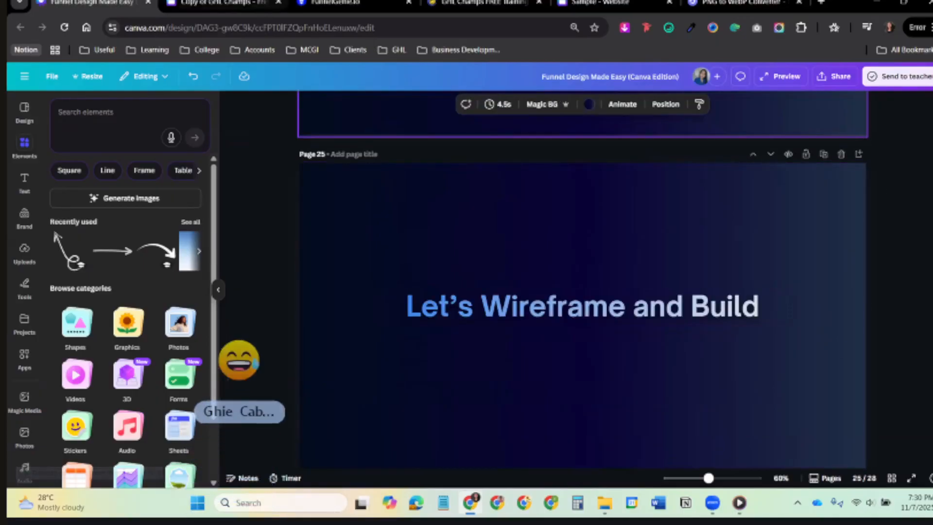
{"action": "left_click", "coordinate": [583, 306]}
Switch to the free webinar design and examine the hero section's announcement text and the "No coding or prior experience needed!" label.
{"action": "key", "text": "ctrl+Tab"}
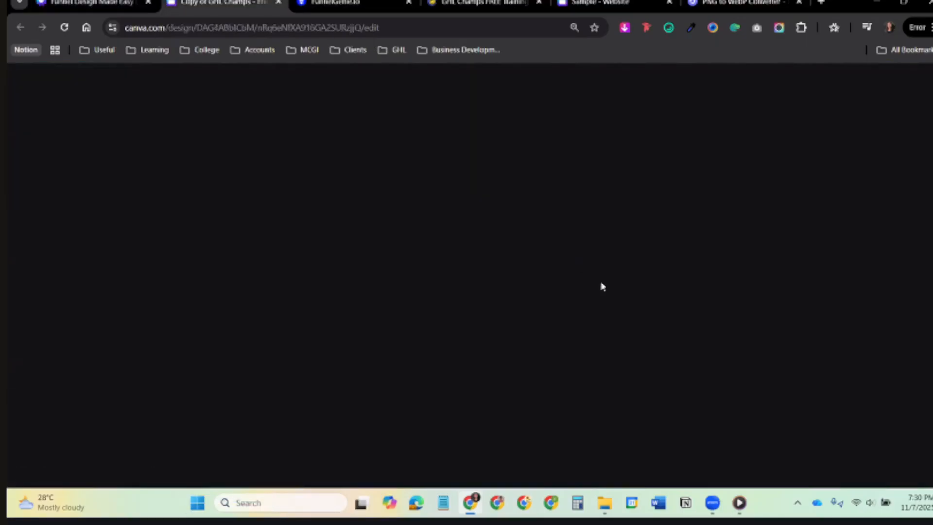
{"action": "left_click", "coordinate": [478, 166]}
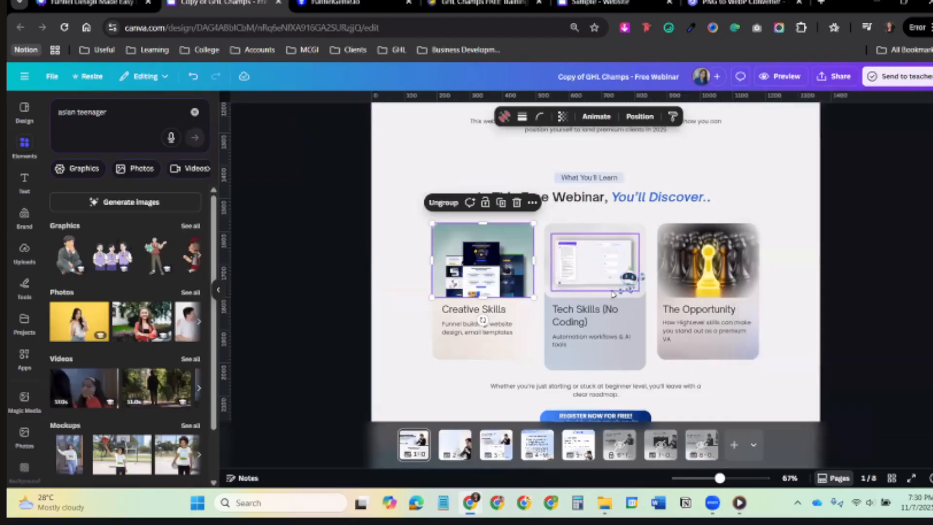
{"action": "scroll", "coordinate": [619, 208], "scroll_direction": "up", "scroll_amount": 10}
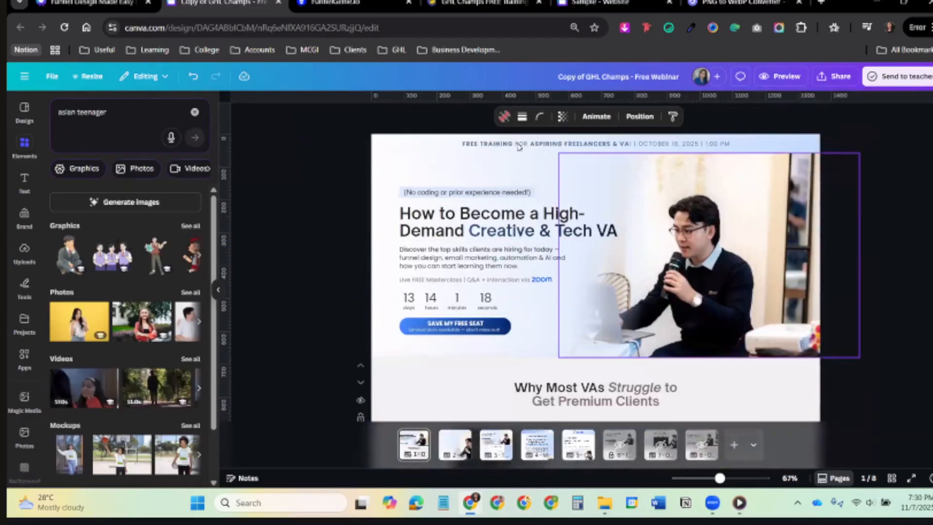
{"action": "left_click", "coordinate": [433, 149]}
{"action": "double_click", "coordinate": [433, 149]}
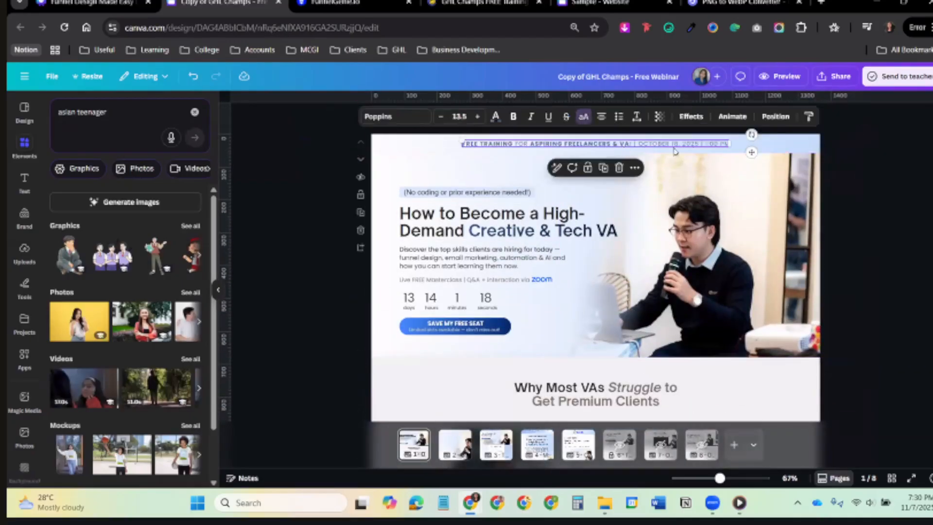
{"action": "left_click", "coordinate": [845, 200]}
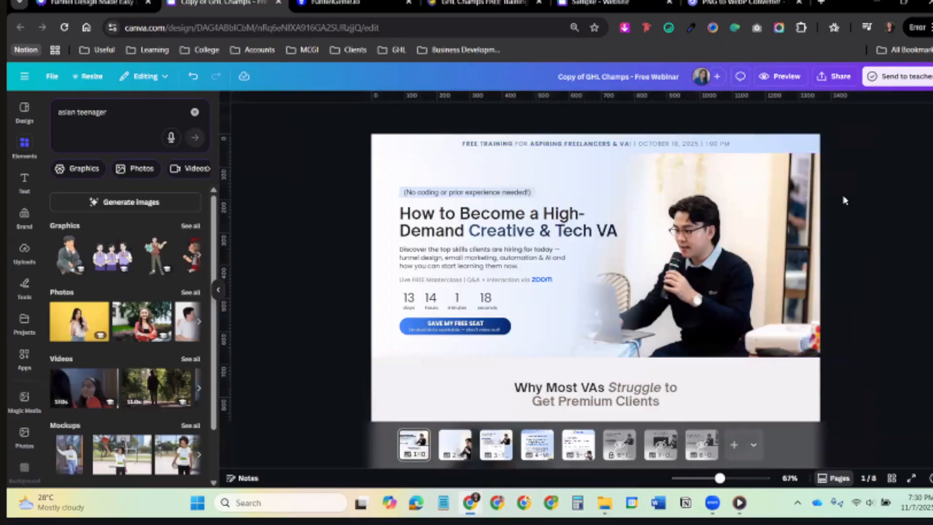
{"action": "left_click", "coordinate": [530, 196]}
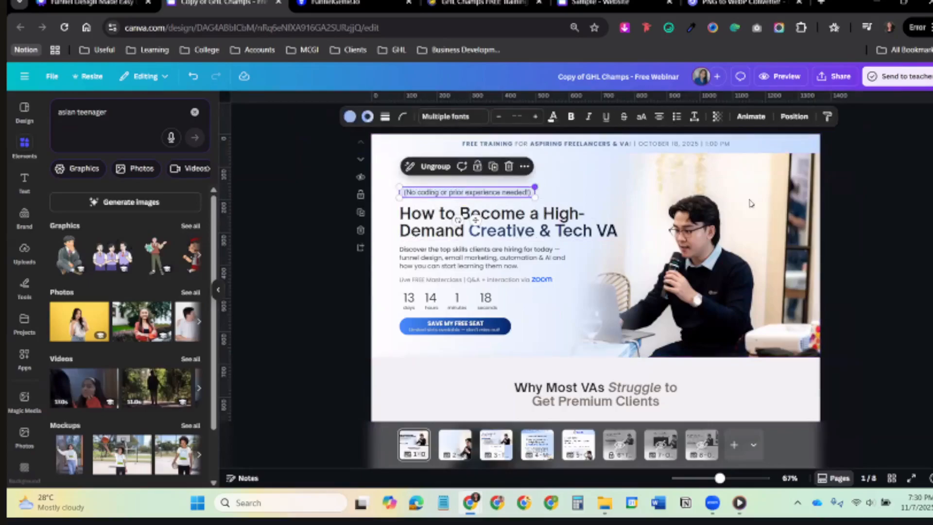
{"action": "left_click", "coordinate": [834, 205]}
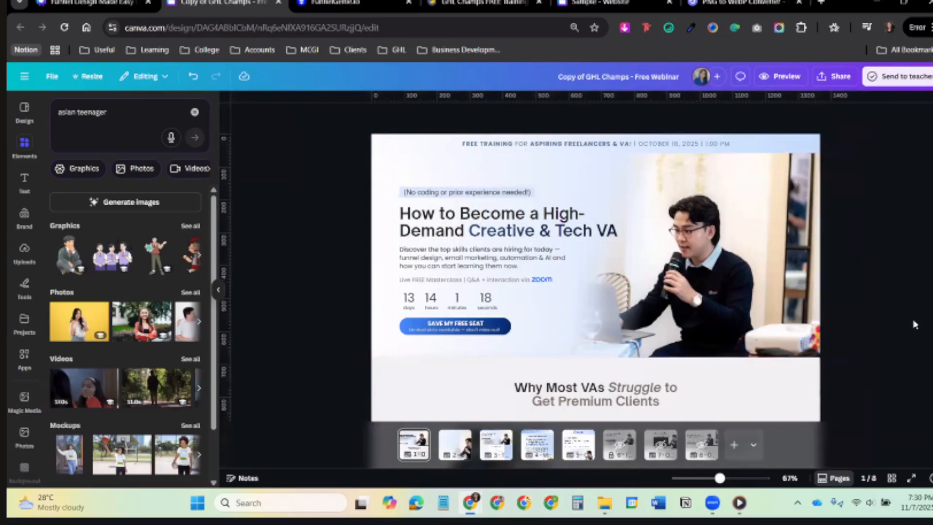
Inspect the webinar hero section up close, checking the announcement bar and its text, the countdown and the speaker photo.
{"action": "left_click", "coordinate": [727, 478]}
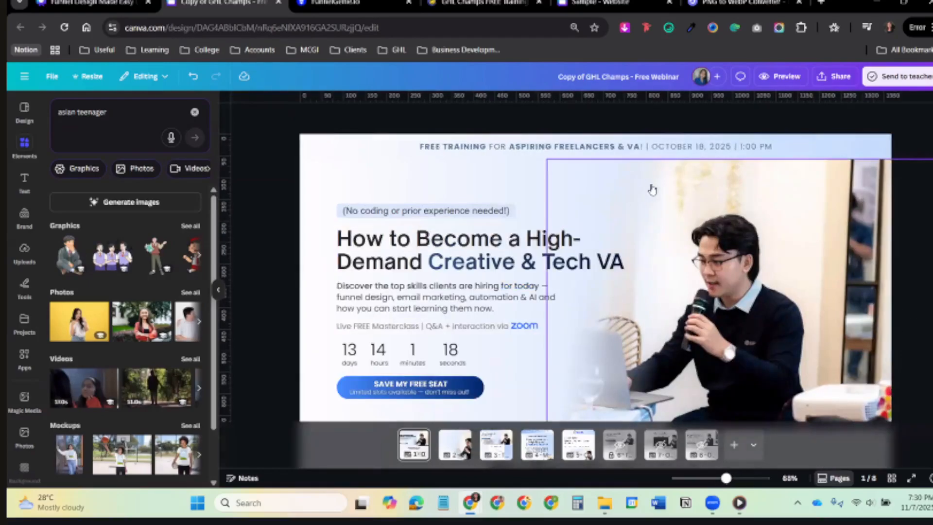
{"action": "left_click", "coordinate": [654, 148]}
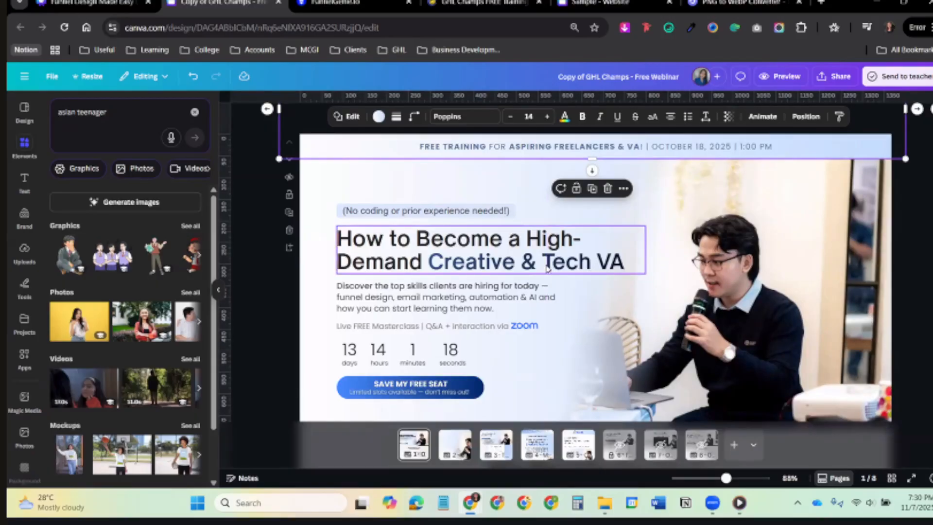
{"action": "left_click", "coordinate": [567, 155]}
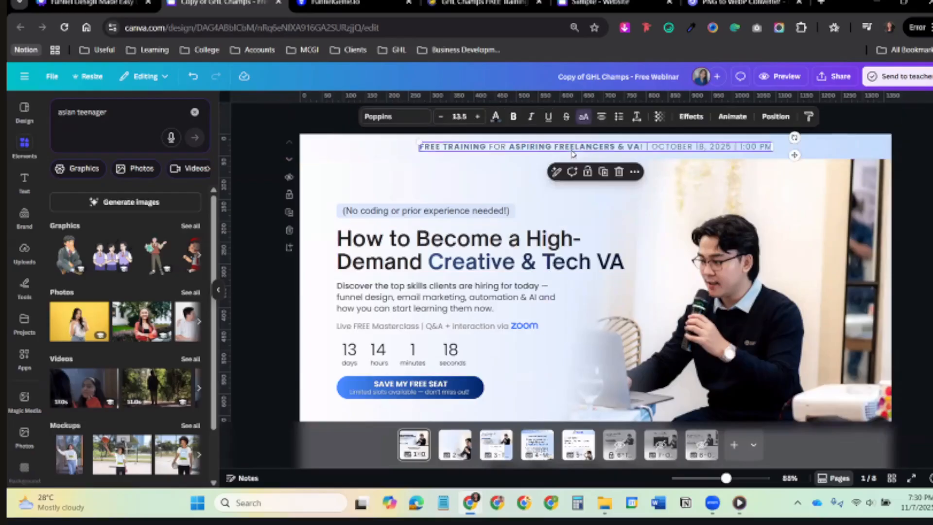
{"action": "left_click", "coordinate": [797, 153]}
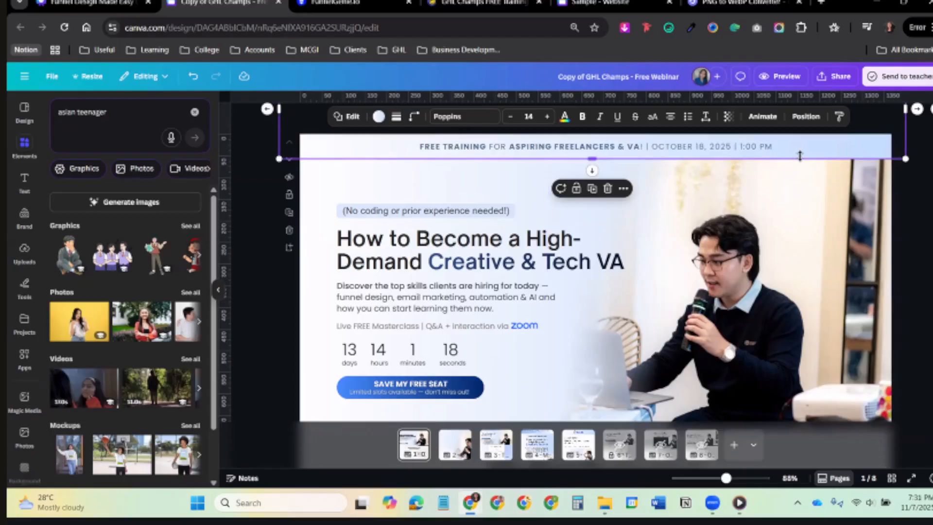
{"action": "left_click", "coordinate": [758, 148]}
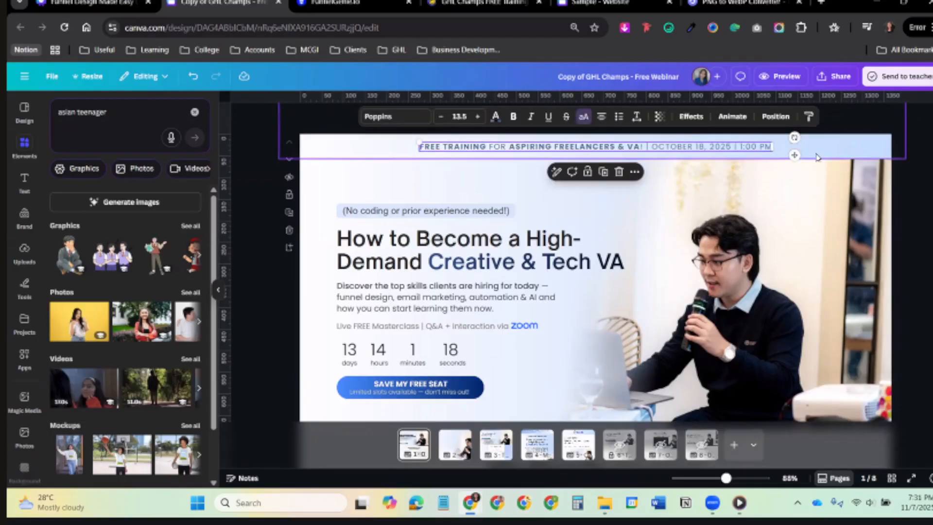
{"action": "left_click", "coordinate": [758, 149]}
{"action": "left_click", "coordinate": [743, 148]}
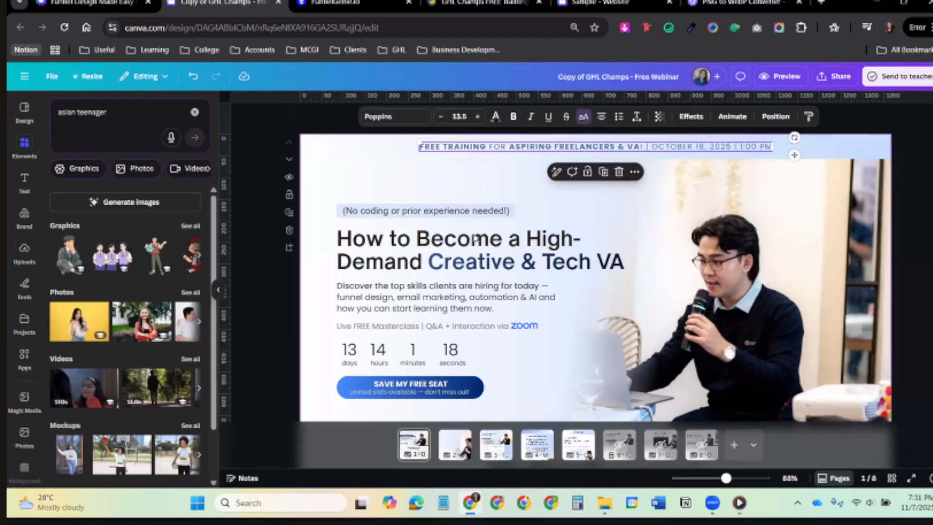
{"action": "scroll", "coordinate": [431, 235], "scroll_direction": "down", "scroll_amount": 5}
{"action": "scroll", "coordinate": [588, 313], "scroll_direction": "up", "scroll_amount": 5}
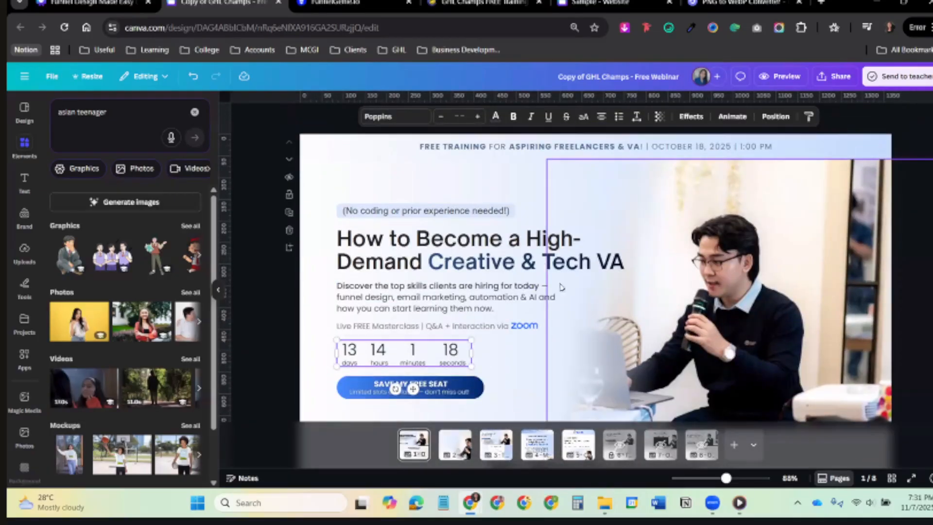
{"action": "left_click", "coordinate": [803, 274]}
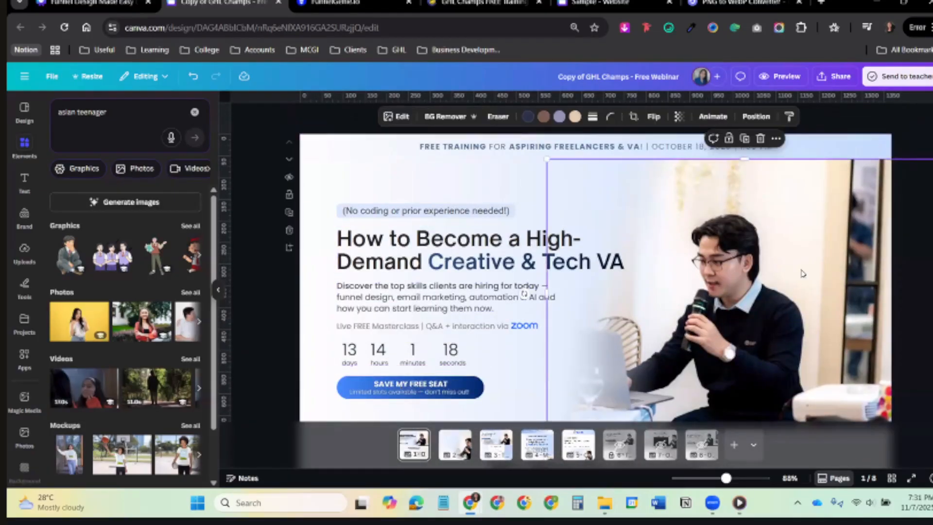
Return to the Funnel Design Made Easy presentation and go to the "My Go-To Canva Tools for Funnel Design" slide.
{"action": "key", "text": "ctrl+shift+Tab"}
{"action": "scroll", "coordinate": [632, 370], "scroll_direction": "up", "scroll_amount": 10}
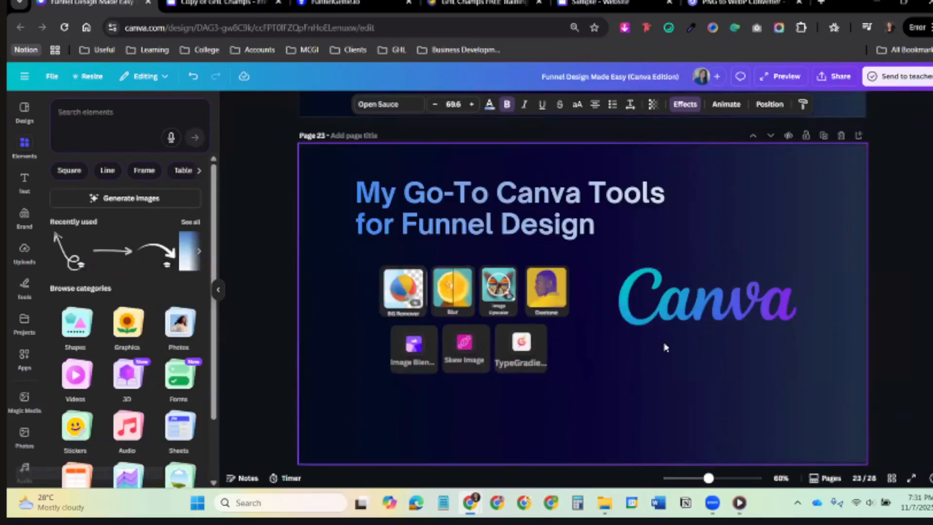
Switch to the free webinar design and inspect the announcement bar and its date text up close.
{"action": "scroll", "coordinate": [611, 367], "scroll_direction": "up", "scroll_amount": 2}
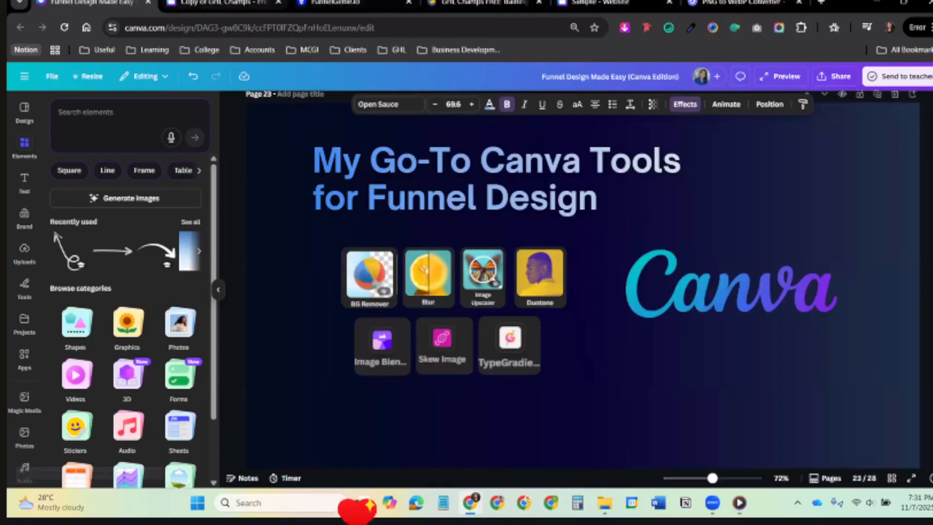
{"action": "key", "text": "ctrl+Tab"}
{"action": "left_click", "coordinate": [455, 145]}
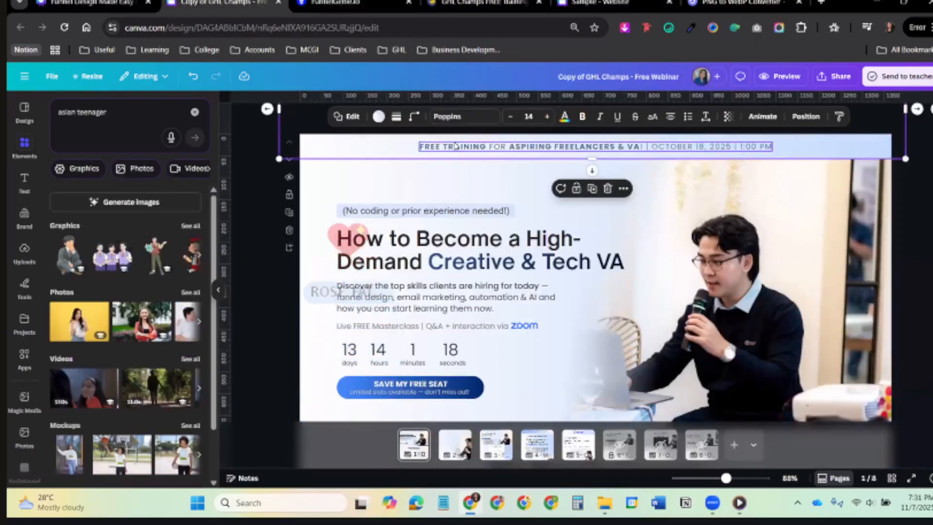
{"action": "left_click", "coordinate": [644, 149]}
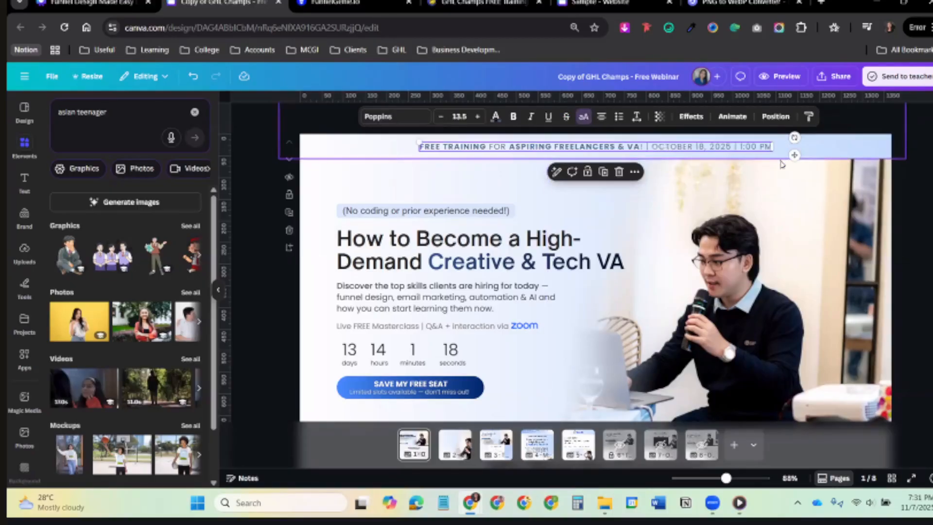
{"action": "scroll", "coordinate": [780, 214], "scroll_direction": "up", "scroll_amount": 3}
{"action": "scroll", "coordinate": [733, 182], "scroll_direction": "up", "scroll_amount": 1}
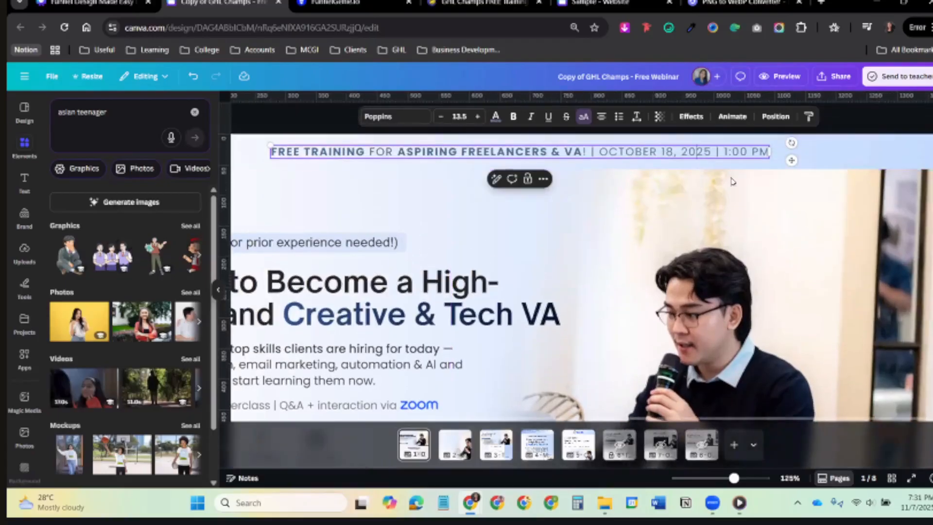
{"action": "scroll", "coordinate": [732, 183], "scroll_direction": "down", "scroll_amount": 3}
{"action": "left_click", "coordinate": [856, 146]}
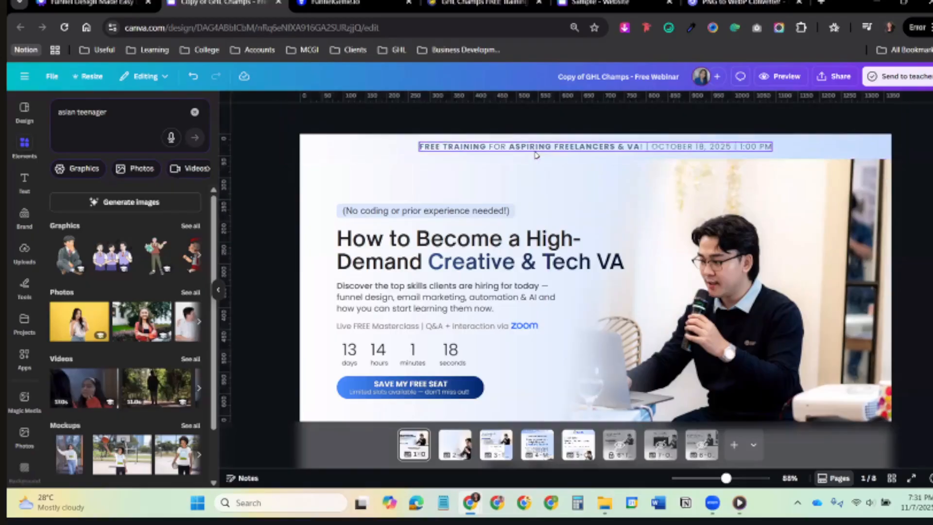
Highlight the "Free Training for Aspiring Freelancers & VA!" part of the announcement text and select the bar behind it.
{"action": "left_click", "coordinate": [585, 150]}
{"action": "left_click", "coordinate": [627, 148]}
{"action": "left_click_drag", "start_coordinate": [643, 147], "coordinate": [429, 144]}
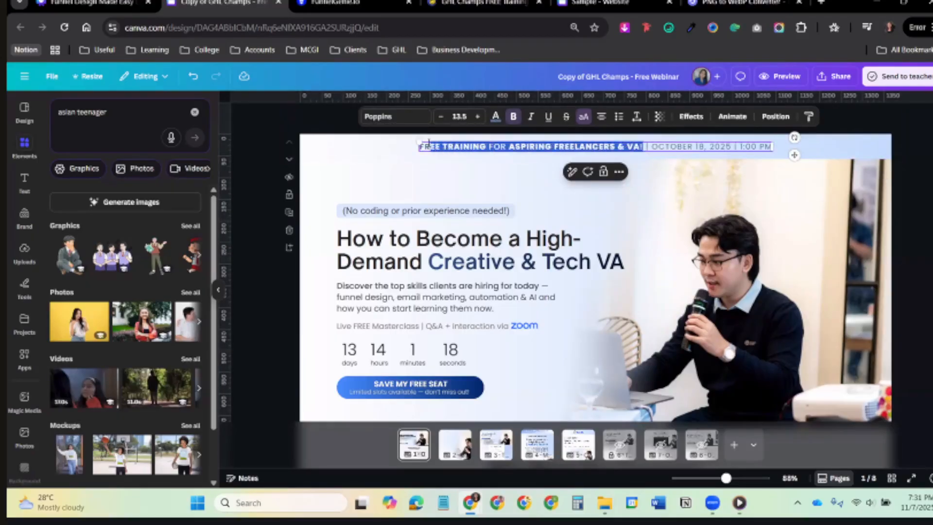
{"action": "left_click", "coordinate": [486, 146]}
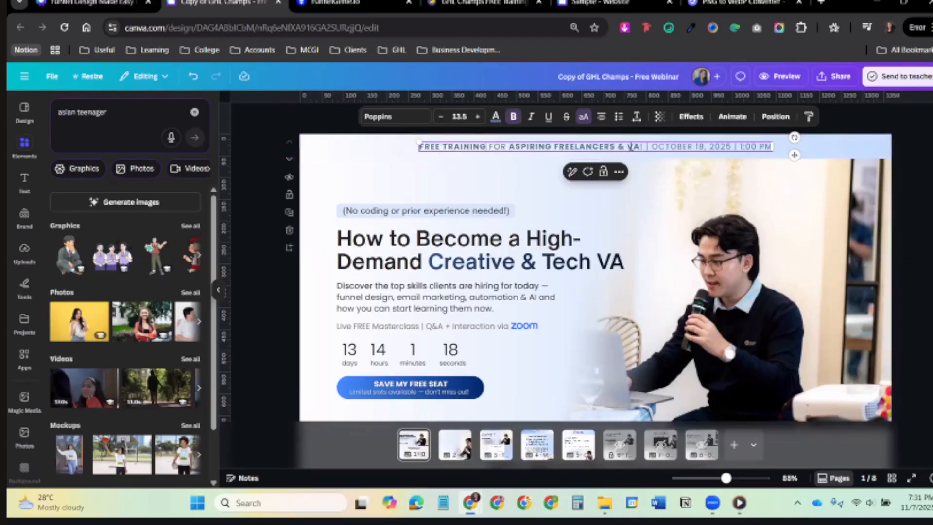
{"action": "left_click", "coordinate": [808, 156]}
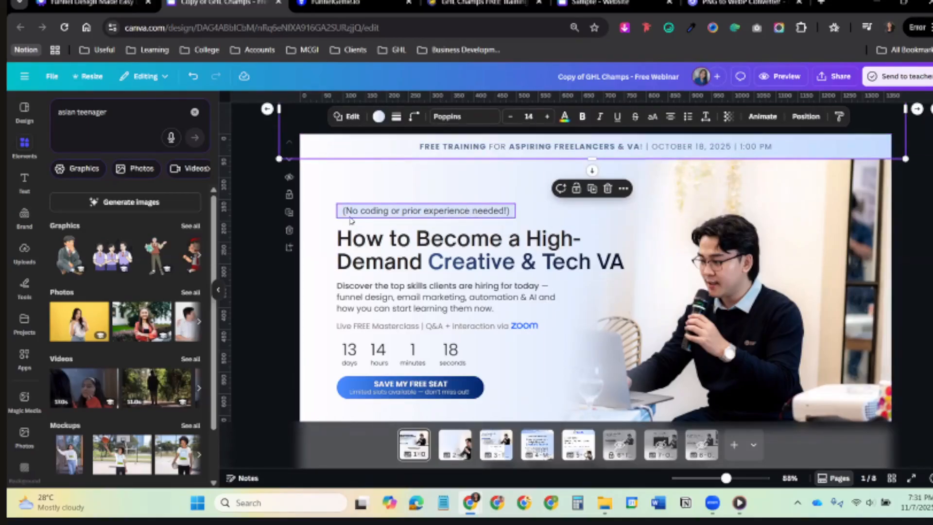
Examine the "(No coding or prior experience needed!)" label and its background shape, and select the hero speaker photo.
{"action": "scroll", "coordinate": [399, 243], "scroll_direction": "down", "scroll_amount": 2}
{"action": "scroll", "coordinate": [394, 265], "scroll_direction": "up", "scroll_amount": 2}
{"action": "left_click", "coordinate": [421, 213]}
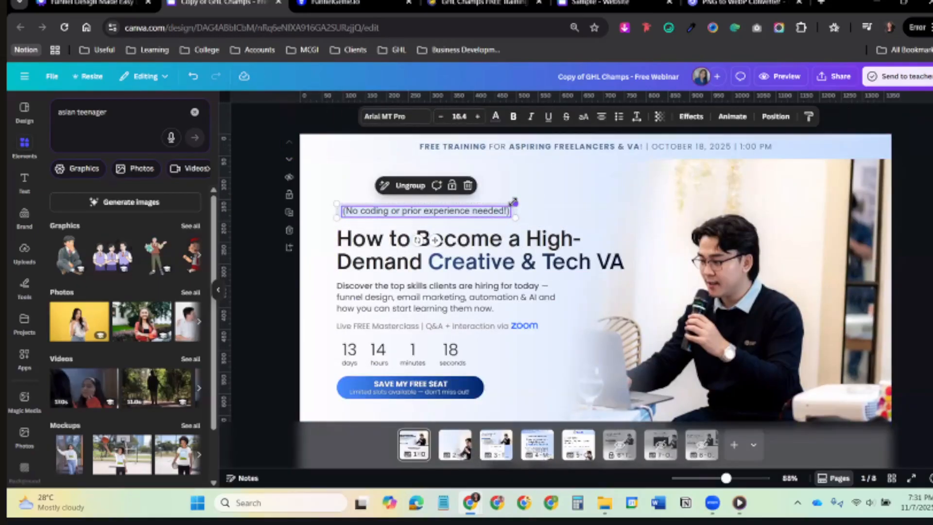
{"action": "left_click", "coordinate": [514, 202]}
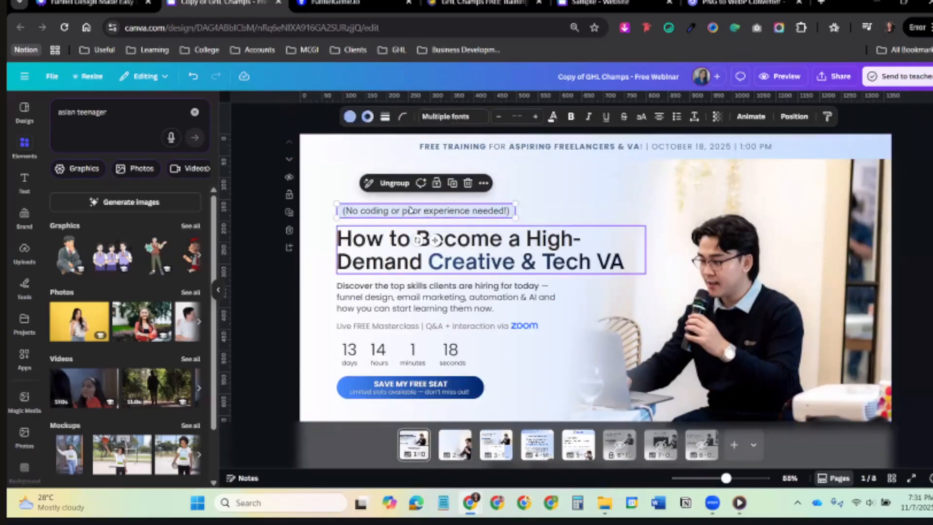
{"action": "left_click", "coordinate": [712, 234]}
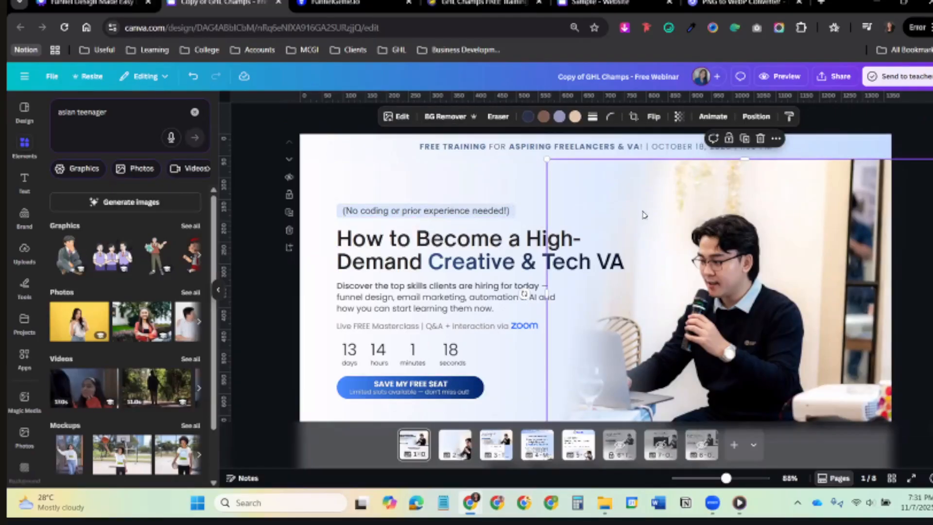
Point out the Image Blender tile on the presentation's "My Go-To Canva Tools" slide and return to the webinar design.
{"action": "key", "text": "ctrl+1"}
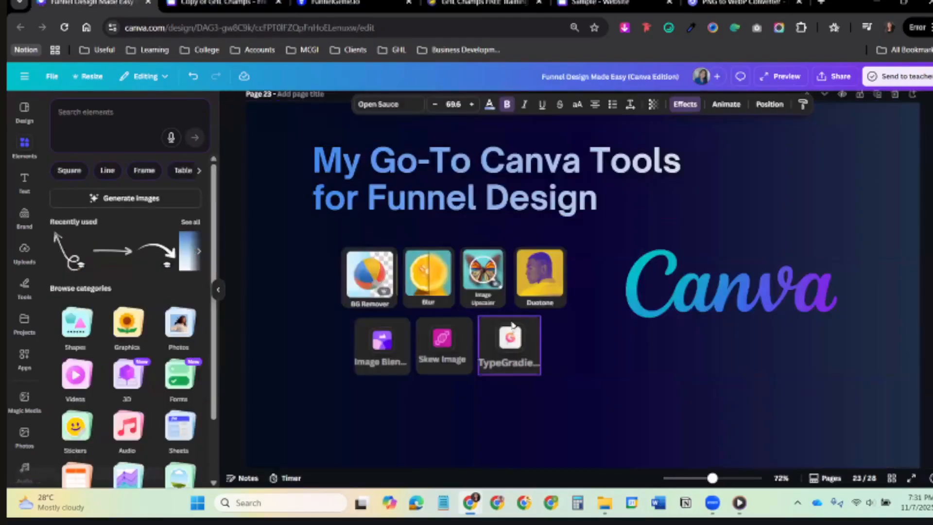
{"action": "left_click", "coordinate": [382, 342]}
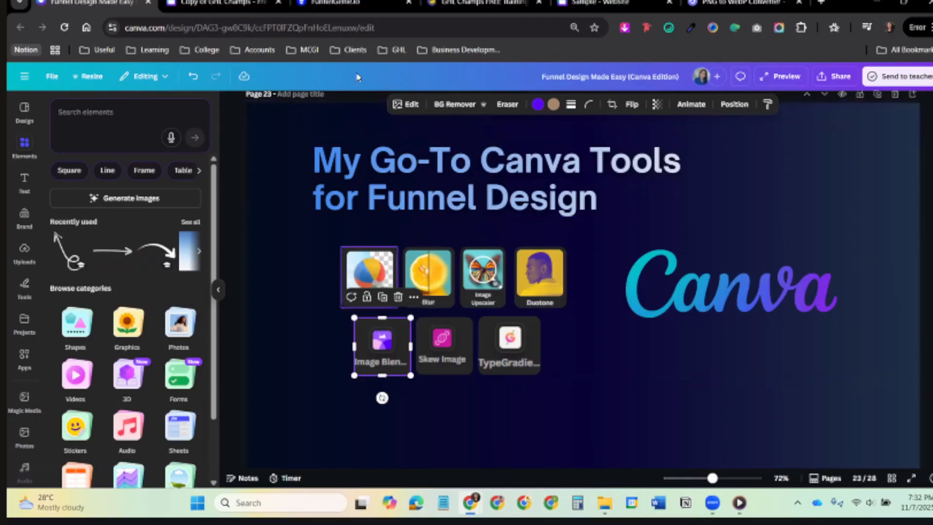
{"action": "key", "text": "ctrl+Tab"}
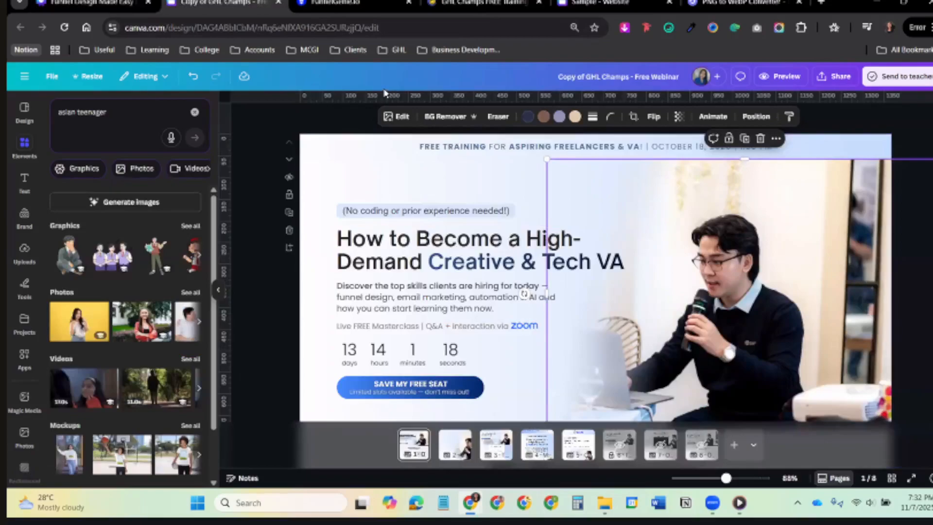
Open the image editing options for the hero speaker photo and look through the available apps.
{"action": "left_click", "coordinate": [402, 118]}
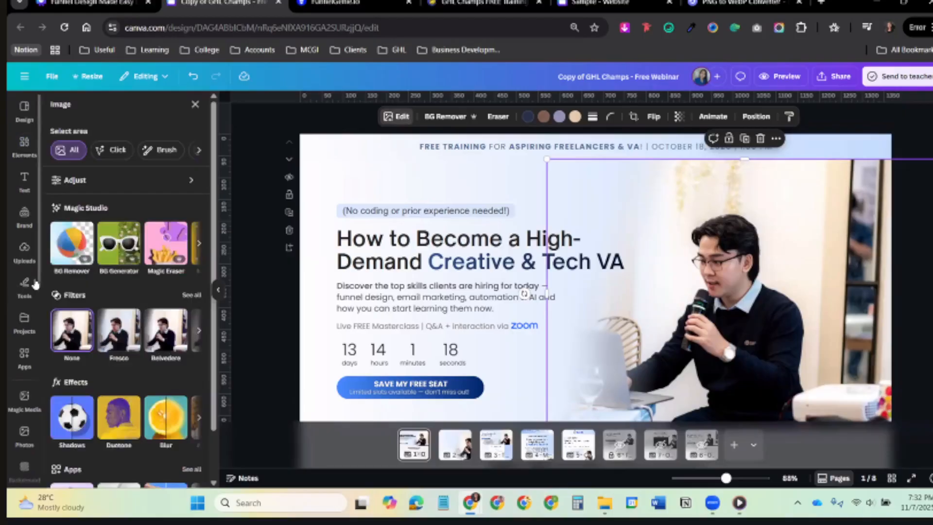
{"action": "scroll", "coordinate": [35, 287], "scroll_direction": "down", "scroll_amount": 3}
{"action": "scroll", "coordinate": [28, 311], "scroll_direction": "down", "scroll_amount": 3}
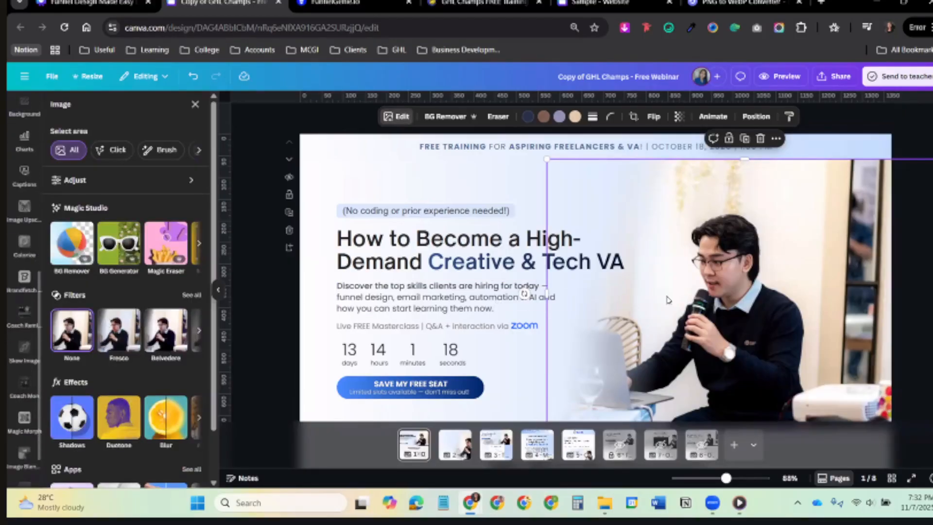
Detach the background image from "The Opportunity" card in the "In This Free Webinar, You'll Discover" section.
{"action": "scroll", "coordinate": [712, 337], "scroll_direction": "down", "scroll_amount": 10}
{"action": "scroll", "coordinate": [747, 352], "scroll_direction": "down", "scroll_amount": 5}
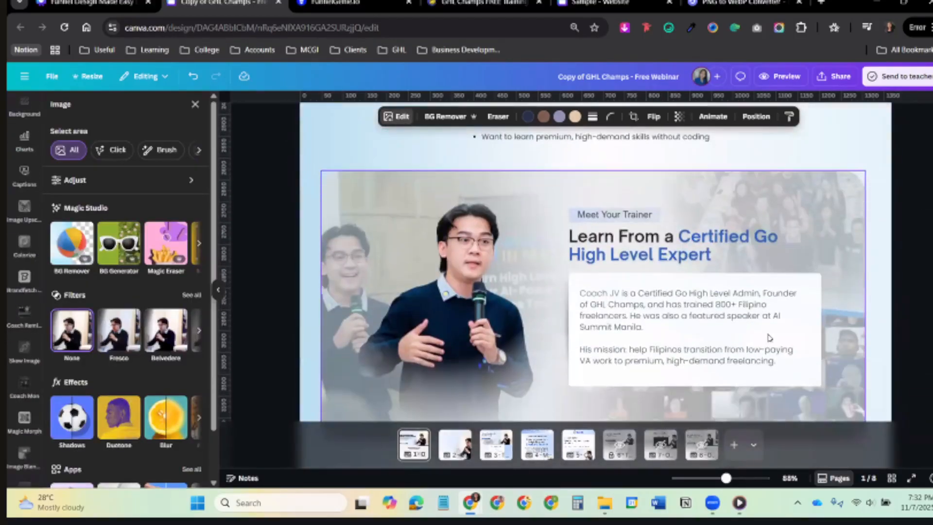
{"action": "scroll", "coordinate": [770, 337], "scroll_direction": "down", "scroll_amount": 4}
{"action": "scroll", "coordinate": [771, 339], "scroll_direction": "up", "scroll_amount": 9}
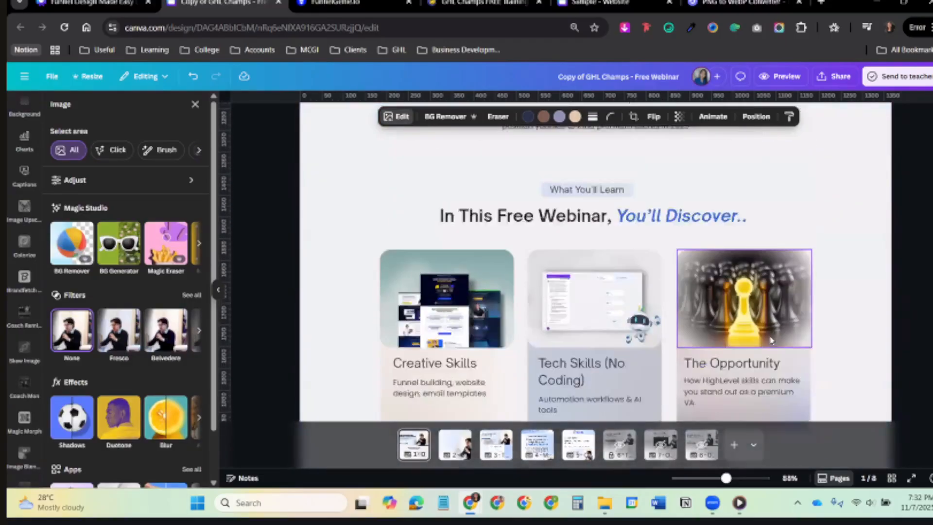
{"action": "scroll", "coordinate": [771, 340], "scroll_direction": "down", "scroll_amount": 1}
{"action": "left_click", "coordinate": [767, 372]}
{"action": "left_click", "coordinate": [768, 375]}
{"action": "right_click", "coordinate": [767, 376]}
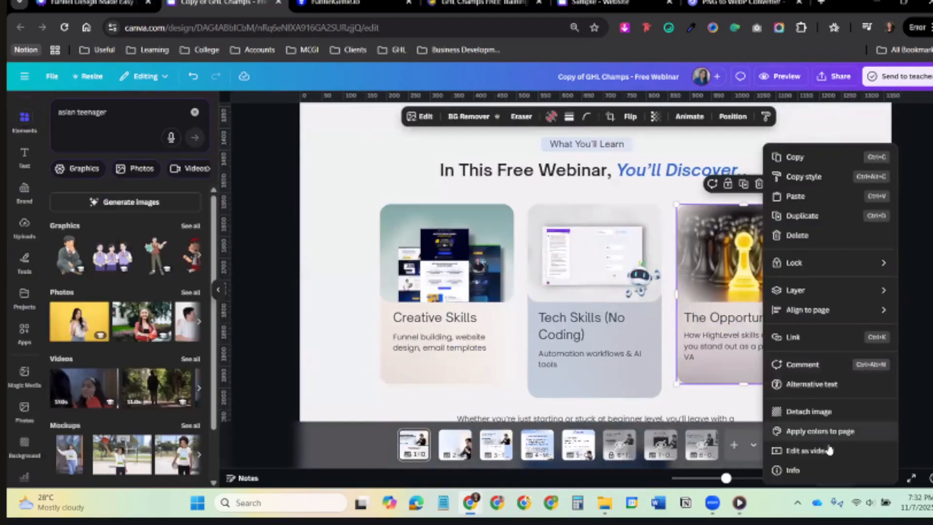
{"action": "left_click", "coordinate": [822, 411]}
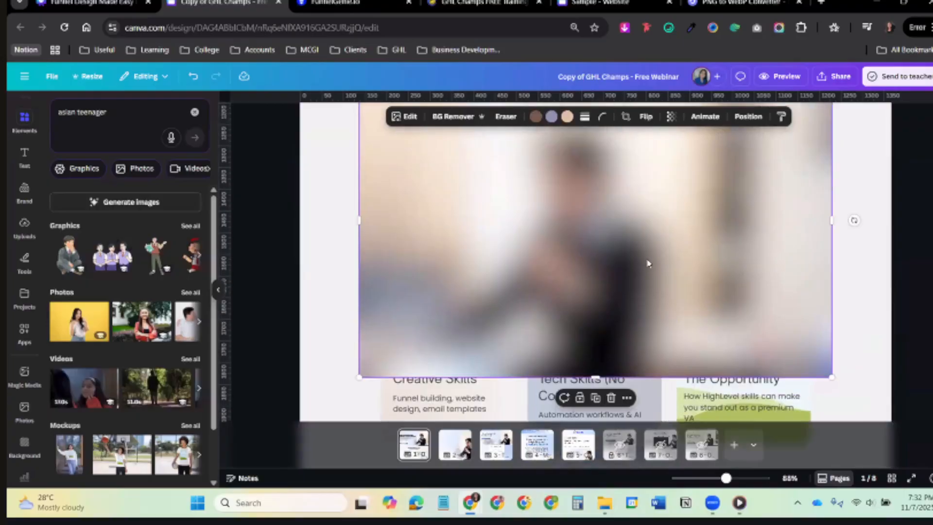
Reduce the whole-image blur intensity of the detached speaker photo to its minimum.
{"action": "left_click", "coordinate": [405, 116]}
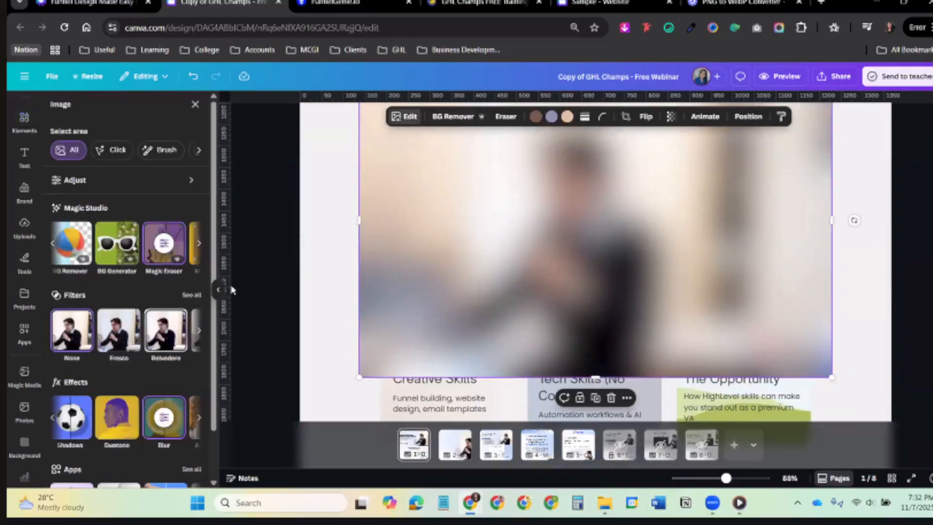
{"action": "scroll", "coordinate": [151, 376], "scroll_direction": "down", "scroll_amount": 2}
{"action": "left_click", "coordinate": [153, 374]}
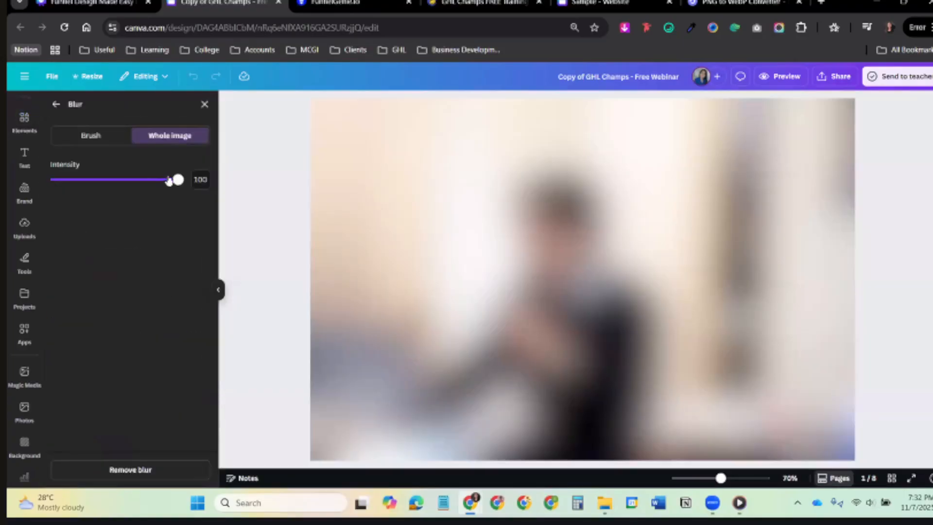
{"action": "left_click_drag", "start_coordinate": [177, 180], "coordinate": [23, 177]}
{"action": "left_click", "coordinate": [56, 104]}
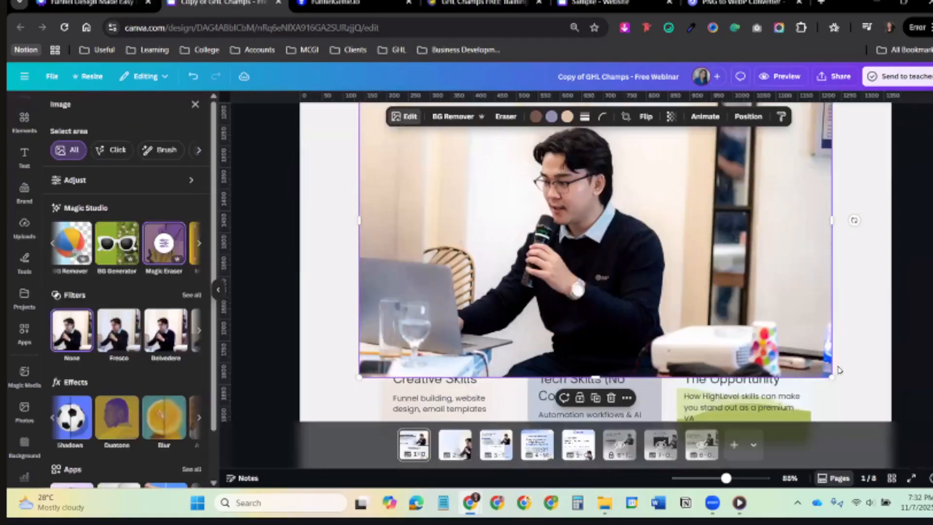
{"action": "left_click", "coordinate": [778, 368]}
Check the transparency setting of the detached speaker photo and keep the photo selected.
{"action": "scroll", "coordinate": [671, 130], "scroll_direction": "up", "scroll_amount": 5}
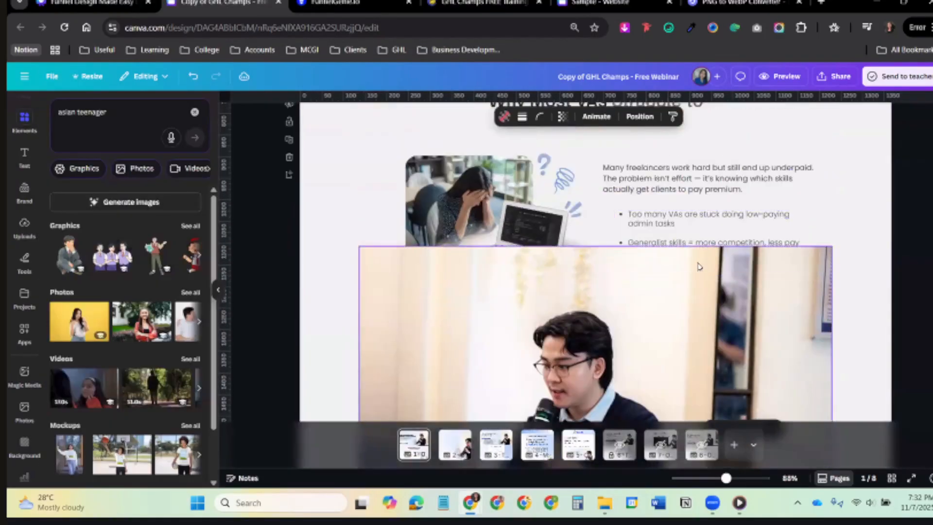
{"action": "left_click", "coordinate": [671, 117]}
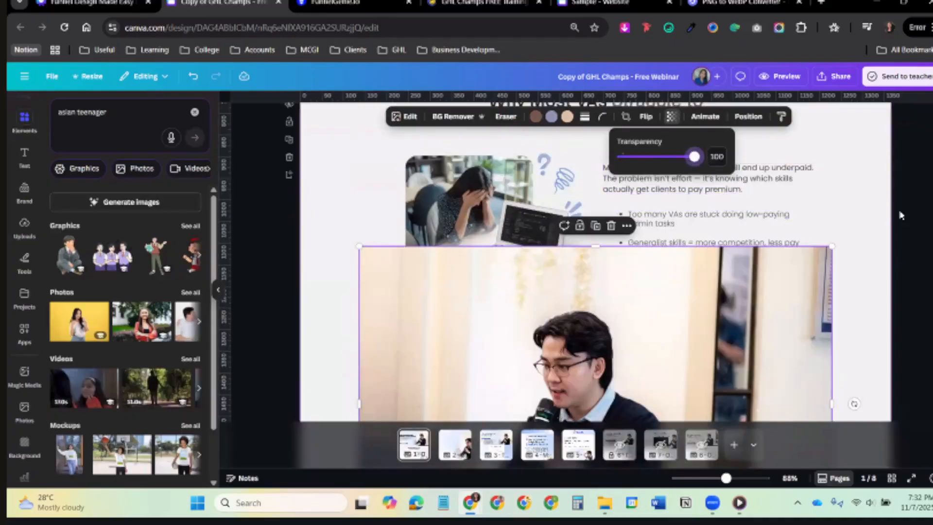
{"action": "left_click", "coordinate": [675, 300]}
{"action": "left_click", "coordinate": [675, 300]}
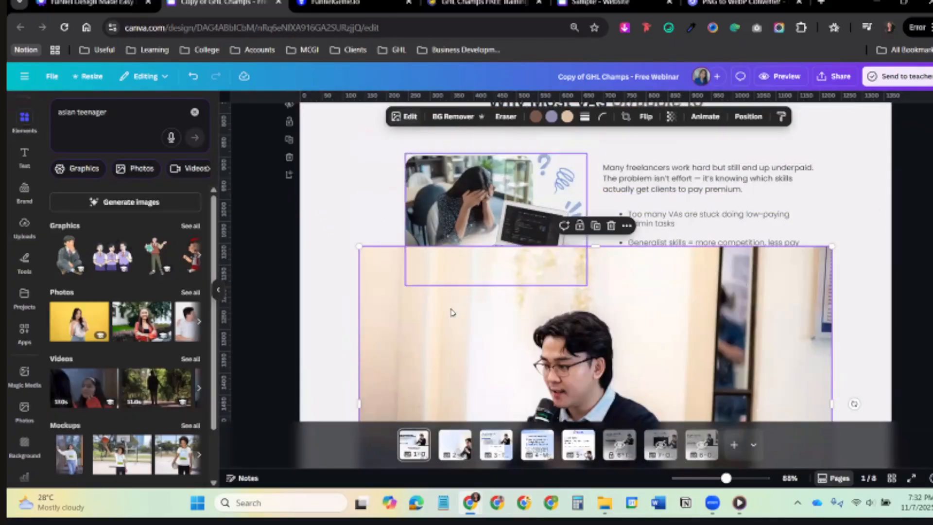
Open the detached speaker photo in Image Blender and apply the Linear blend tool.
{"action": "scroll", "coordinate": [671, 305], "scroll_direction": "down", "scroll_amount": 3}
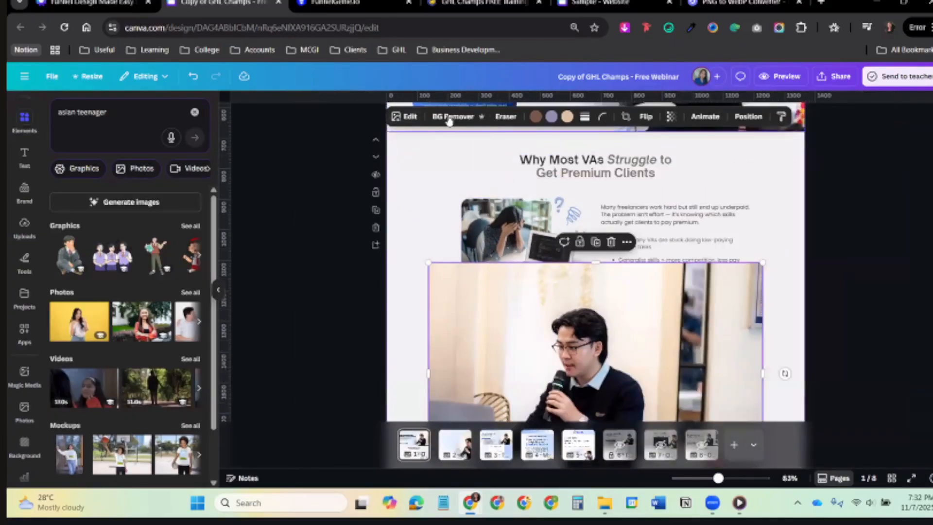
{"action": "left_click", "coordinate": [409, 117]}
{"action": "scroll", "coordinate": [121, 292], "scroll_direction": "down", "scroll_amount": 3}
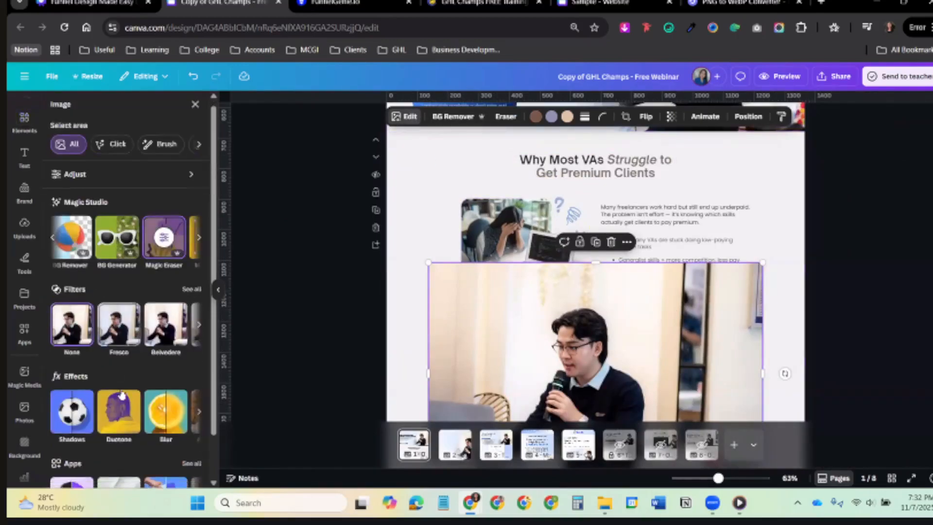
{"action": "scroll", "coordinate": [24, 407], "scroll_direction": "down", "scroll_amount": 2}
{"action": "scroll", "coordinate": [24, 407], "scroll_direction": "down", "scroll_amount": 3}
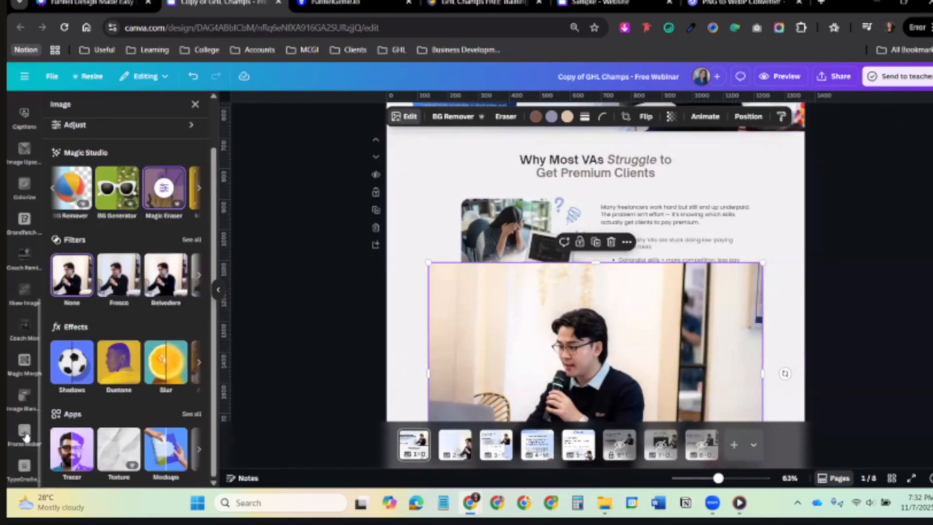
{"action": "left_click", "coordinate": [24, 396]}
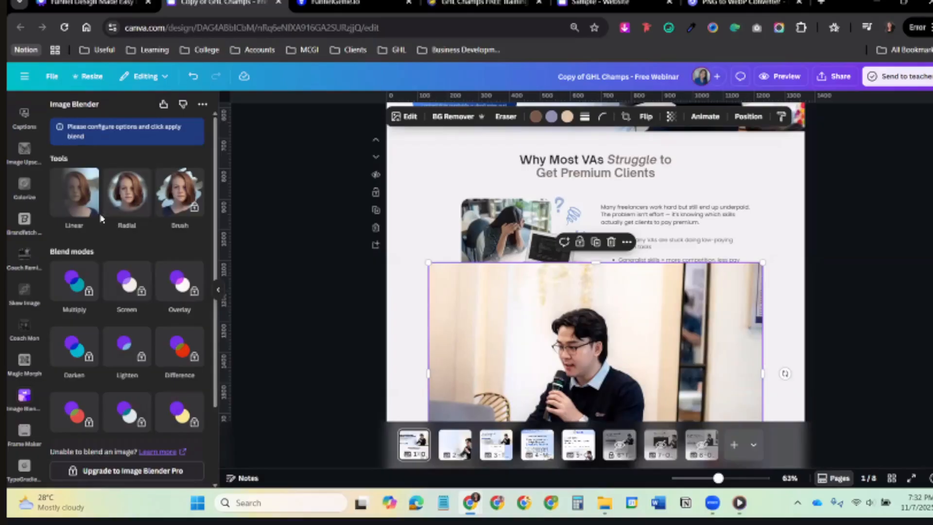
{"action": "left_click", "coordinate": [82, 208]}
{"action": "left_click", "coordinate": [471, 311]}
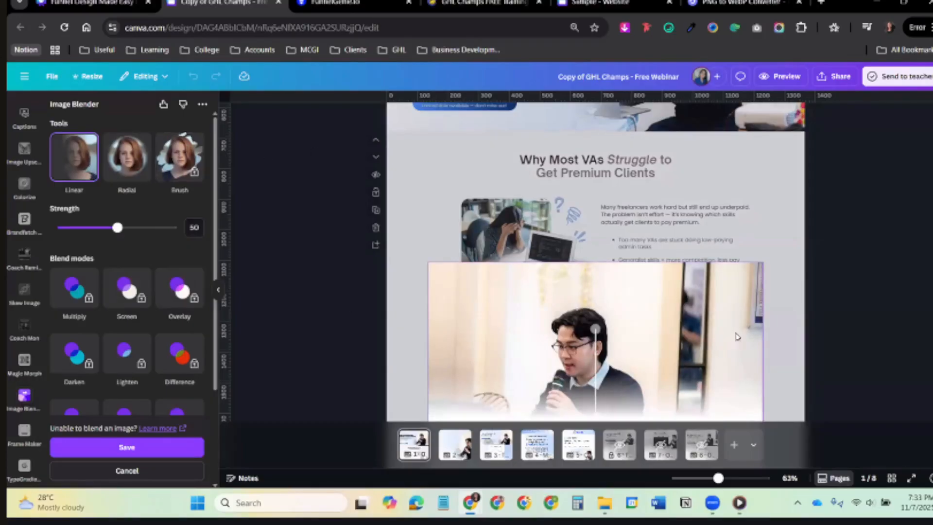
Adjust the Linear blend direction so the speaker photo fades horizontally on the side behind him, and save the blend at strength 50.
{"action": "scroll", "coordinate": [777, 323], "scroll_direction": "up", "scroll_amount": 4}
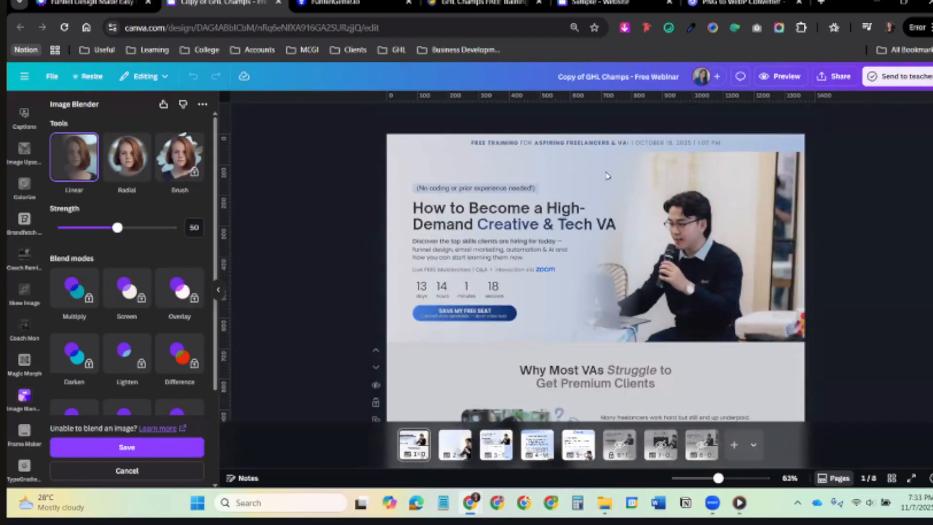
{"action": "scroll", "coordinate": [708, 248], "scroll_direction": "down", "scroll_amount": 5}
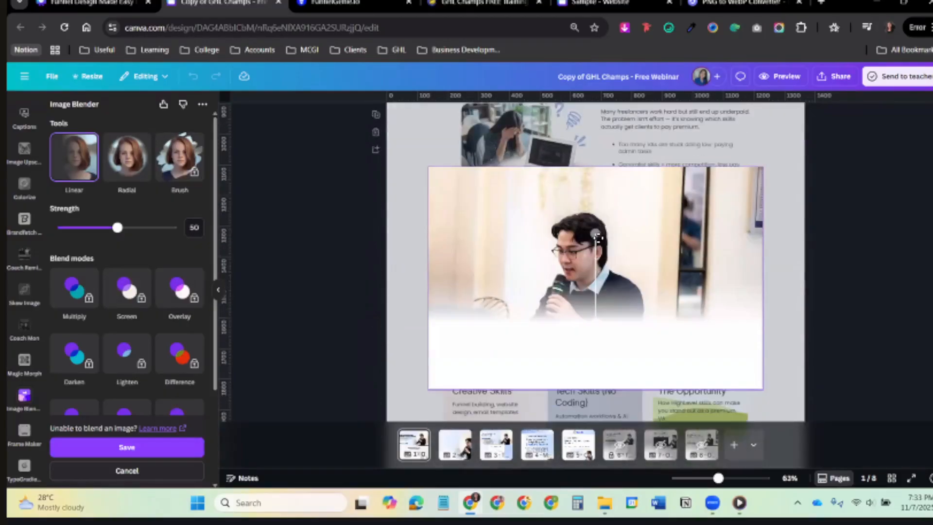
{"action": "left_click_drag", "start_coordinate": [595, 235], "coordinate": [655, 314]}
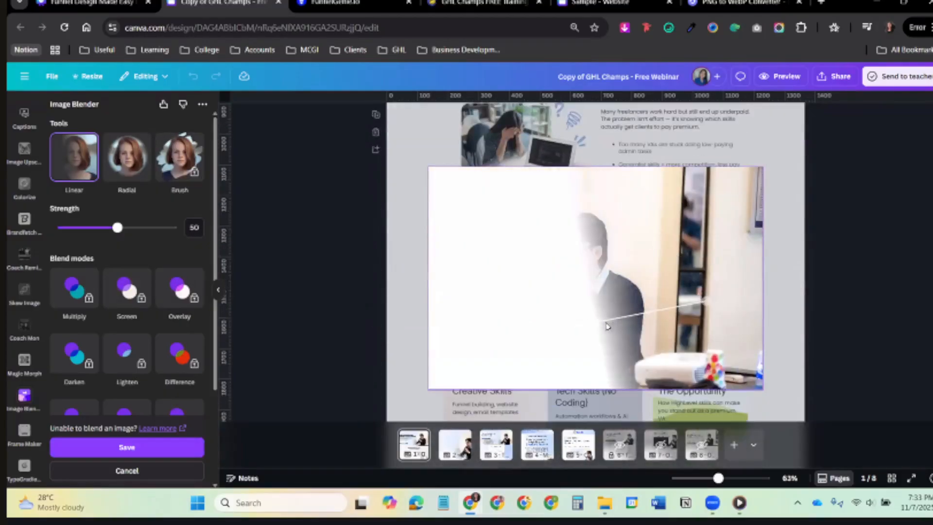
{"action": "left_click_drag", "start_coordinate": [599, 326], "coordinate": [485, 275]}
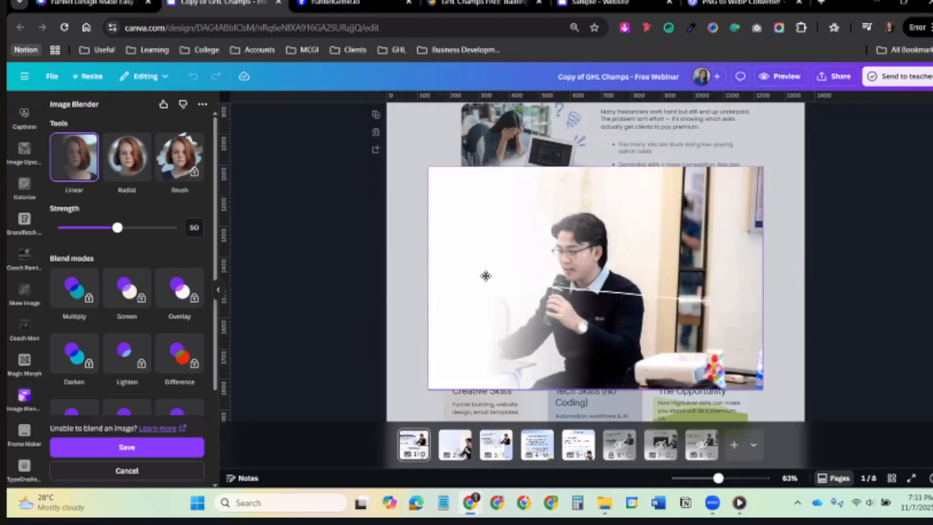
{"action": "left_click_drag", "start_coordinate": [704, 307], "coordinate": [653, 271]}
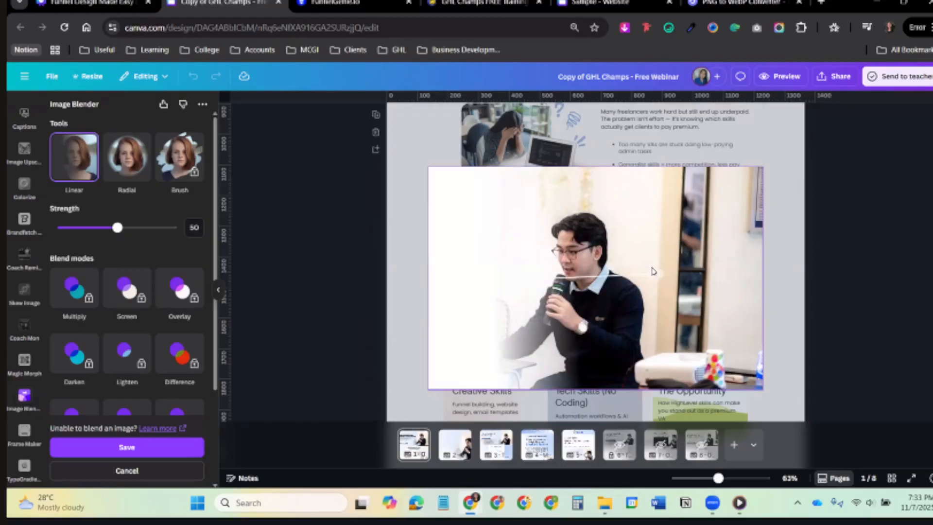
{"action": "left_click_drag", "start_coordinate": [661, 275], "coordinate": [579, 282]}
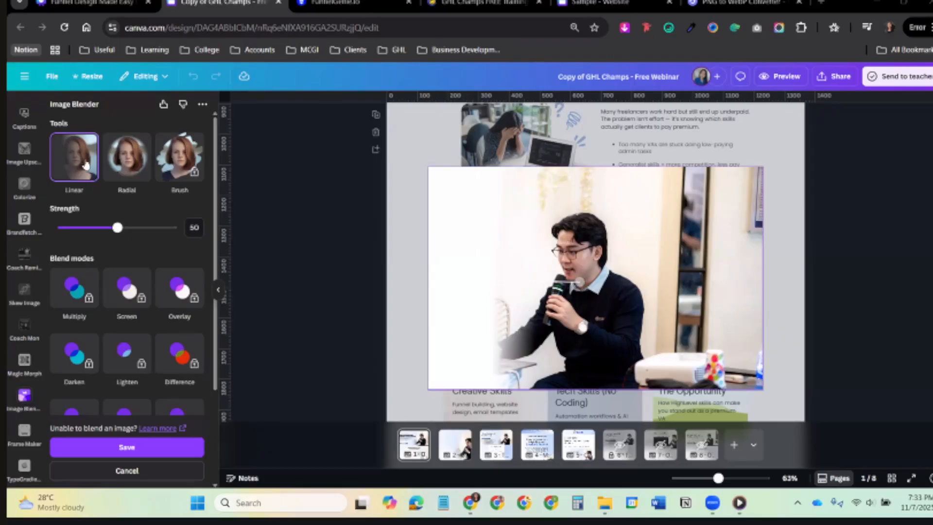
{"action": "left_click_drag", "start_coordinate": [579, 285], "coordinate": [631, 283]}
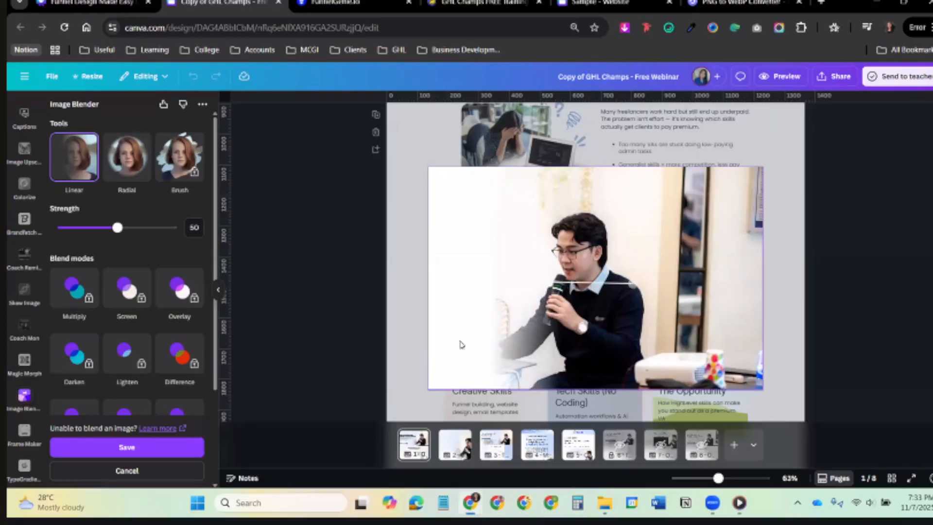
{"action": "left_click", "coordinate": [124, 446]}
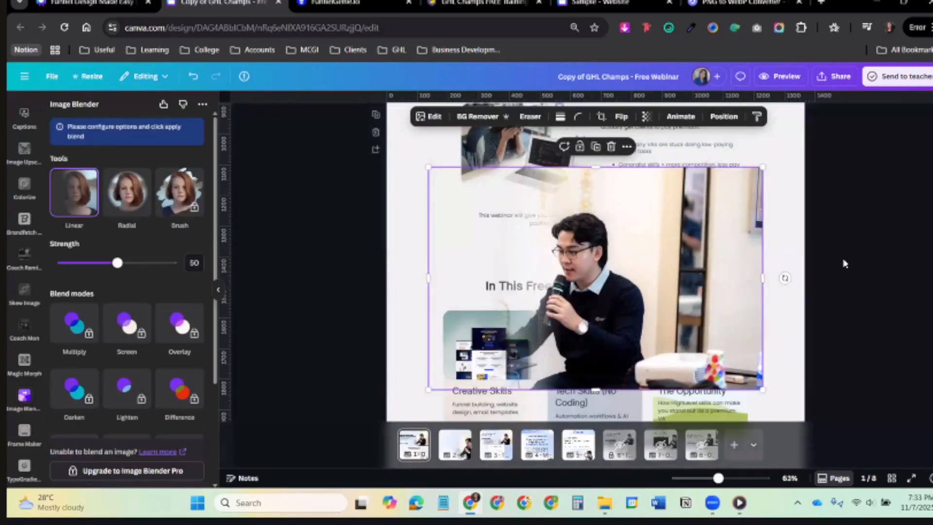
Return to the hero section and undo the latest edits, including the blended speaker photo.
{"action": "scroll", "coordinate": [822, 294], "scroll_direction": "up", "scroll_amount": 5}
{"action": "left_click", "coordinate": [766, 275]}
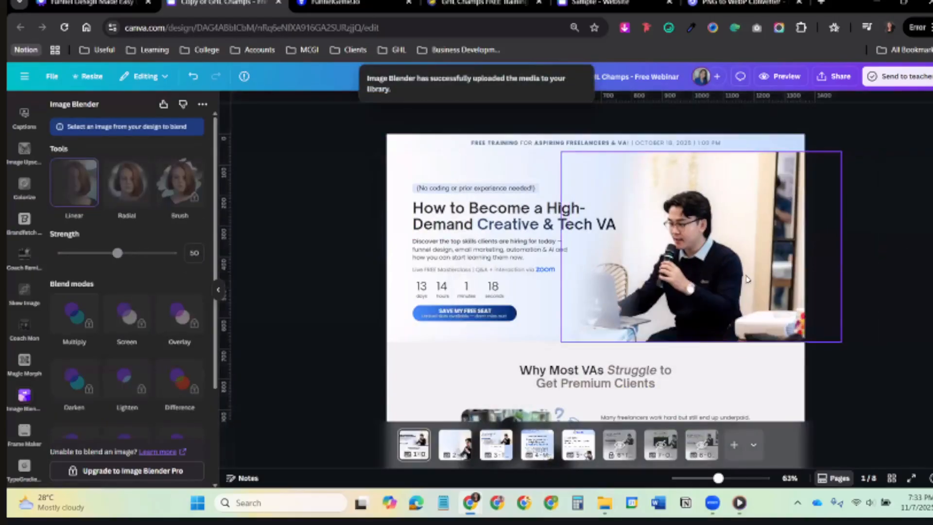
{"action": "left_click", "coordinate": [477, 175]}
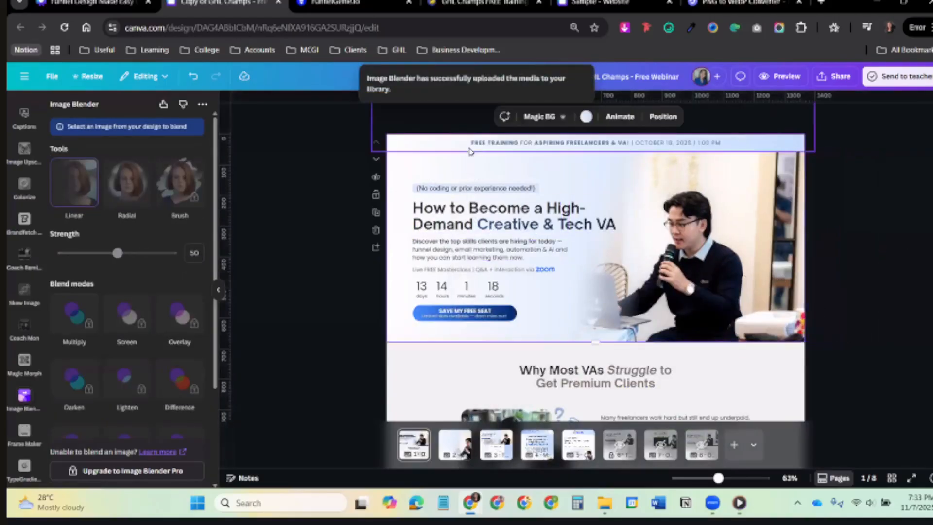
{"action": "key", "text": "ctrl+z"}
{"action": "key", "text": "ctrl+y"}
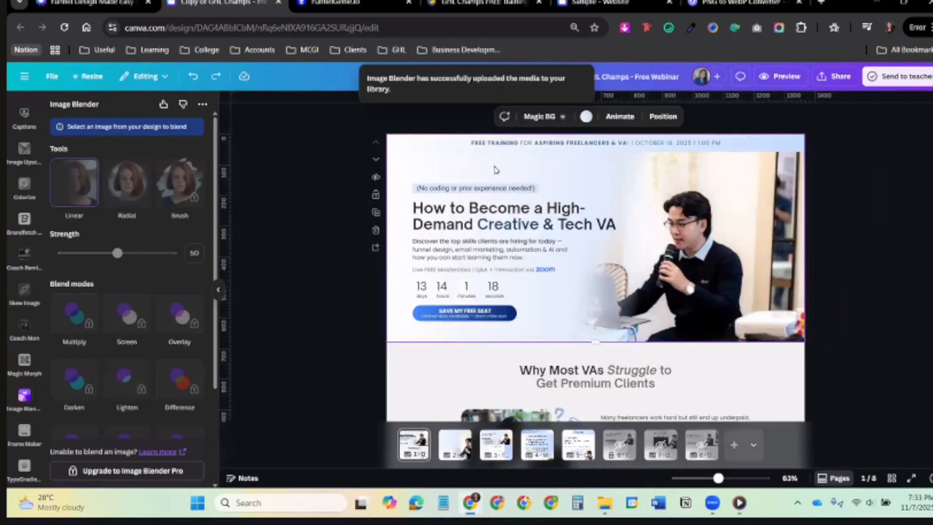
{"action": "left_click", "coordinate": [195, 77]}
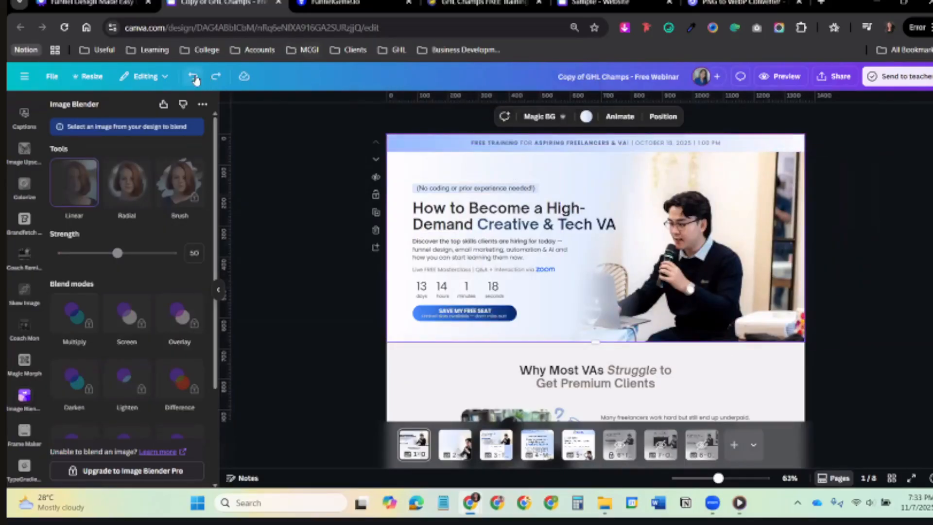
Examine the hero section up close and highlight the blue "Creative & Tech VA" words in its headline.
{"action": "left_click", "coordinate": [627, 232]}
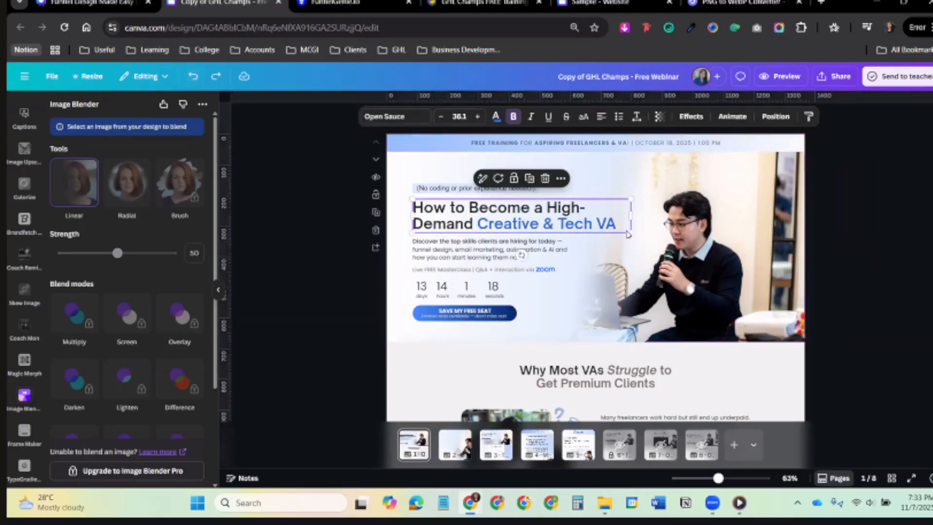
{"action": "key", "text": "Escape"}
{"action": "scroll", "coordinate": [488, 192], "scroll_direction": "up", "scroll_amount": 3}
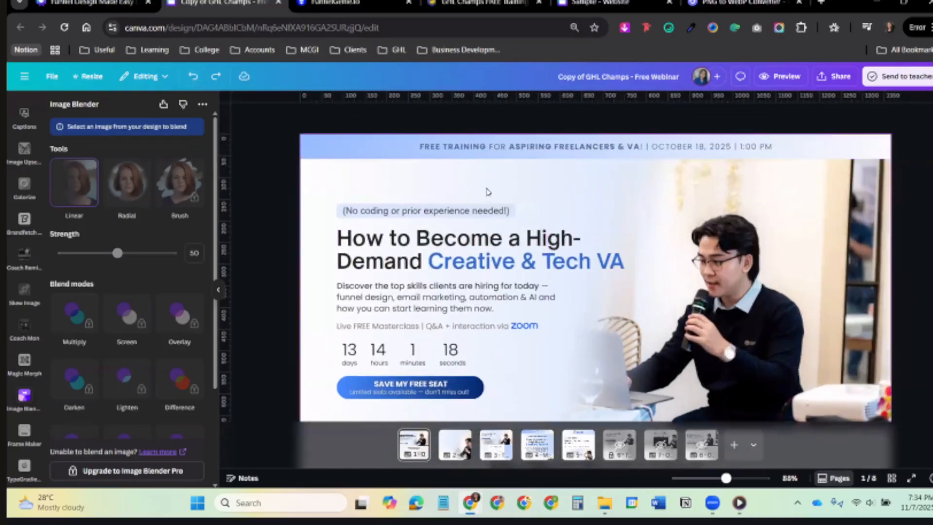
{"action": "scroll", "coordinate": [489, 192], "scroll_direction": "down", "scroll_amount": 1}
{"action": "scroll", "coordinate": [543, 166], "scroll_direction": "up", "scroll_amount": 1}
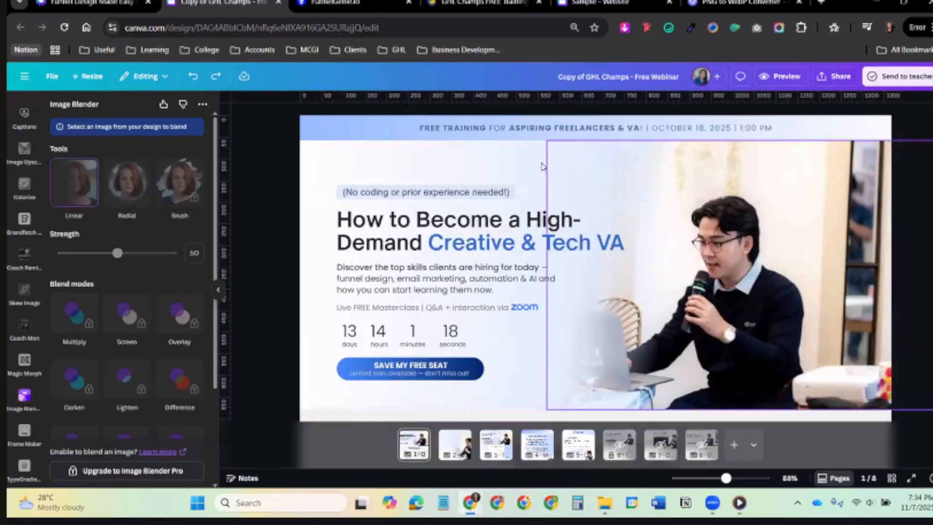
{"action": "left_click", "coordinate": [515, 231]}
{"action": "double_click", "coordinate": [431, 242]}
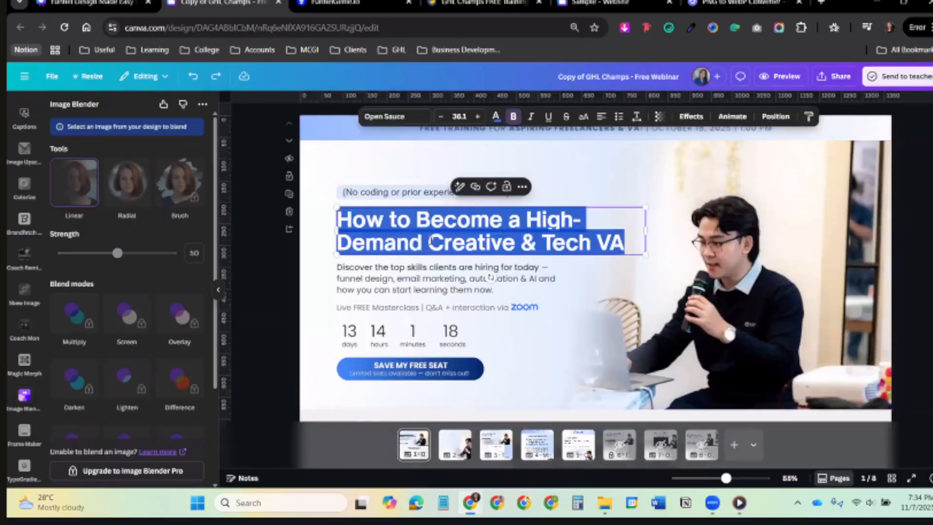
{"action": "left_click_drag", "start_coordinate": [429, 242], "coordinate": [646, 218]}
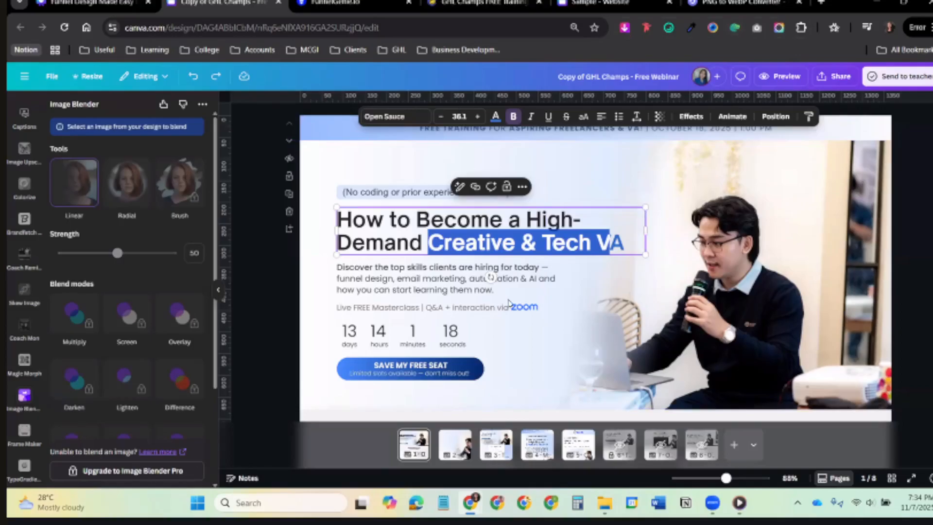
Switch to the Funnel Design Made Easy presentation, review the wireframe structures and Figma training slides, and return to the webinar design.
{"action": "key", "text": "ctrl+shift+Tab"}
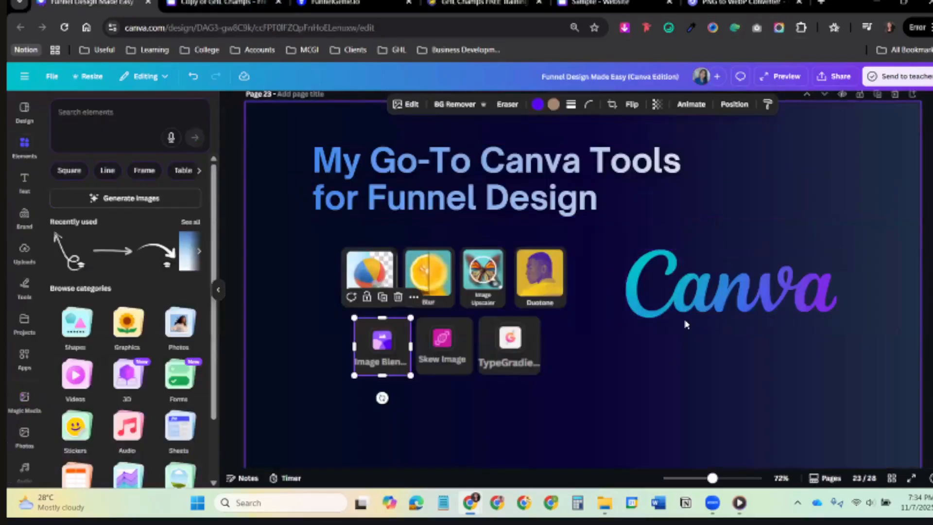
{"action": "scroll", "coordinate": [685, 325], "scroll_direction": "down", "scroll_amount": 3, "text": "ctrl"}
{"action": "scroll", "coordinate": [743, 335], "scroll_direction": "up", "scroll_amount": 10}
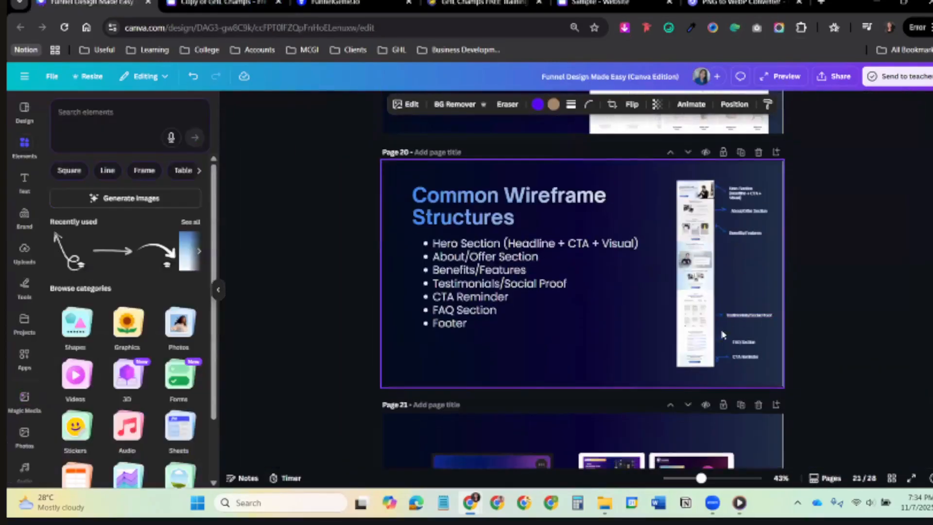
{"action": "scroll", "coordinate": [743, 339], "scroll_direction": "up", "scroll_amount": 5, "text": "ctrl"}
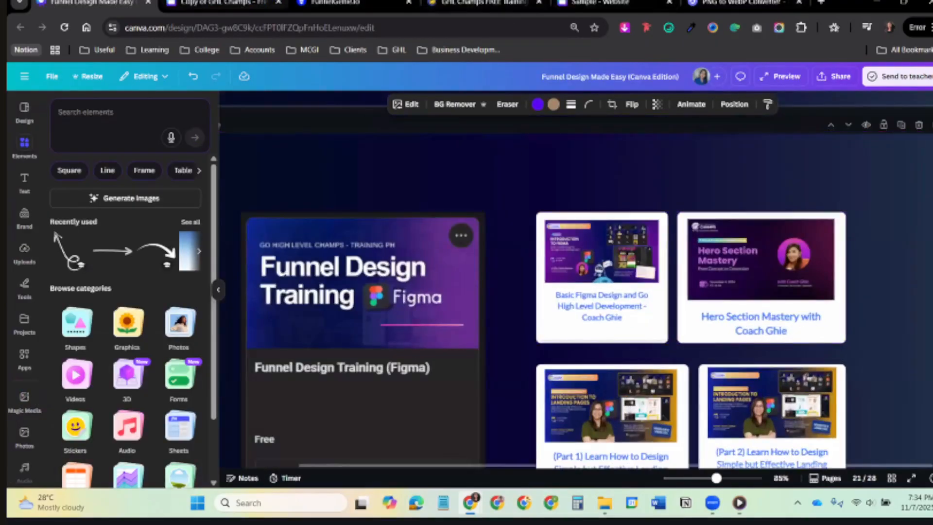
{"action": "key", "text": "ctrl+Tab"}
{"action": "scroll", "coordinate": [709, 335], "scroll_direction": "down", "scroll_amount": 5, "text": "ctrl"}
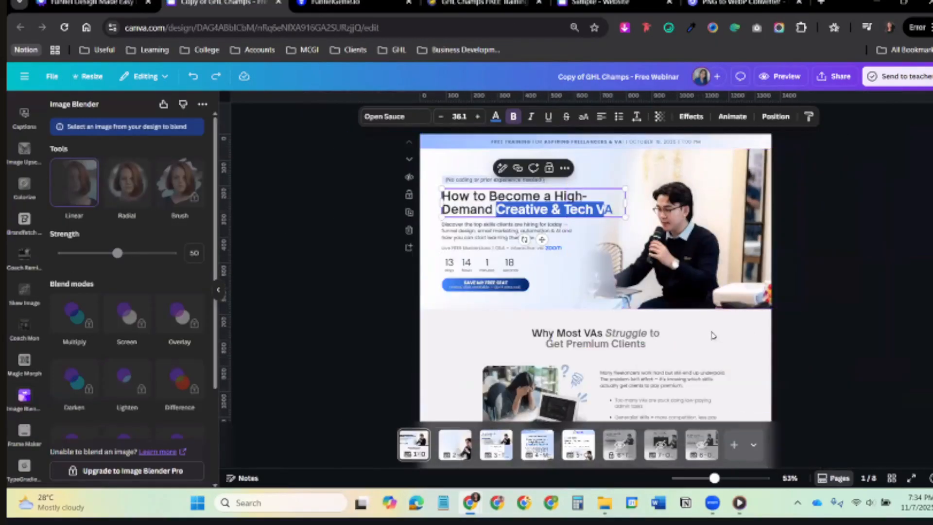
{"action": "scroll", "coordinate": [710, 323], "scroll_direction": "down", "scroll_amount": 1, "text": "ctrl"}
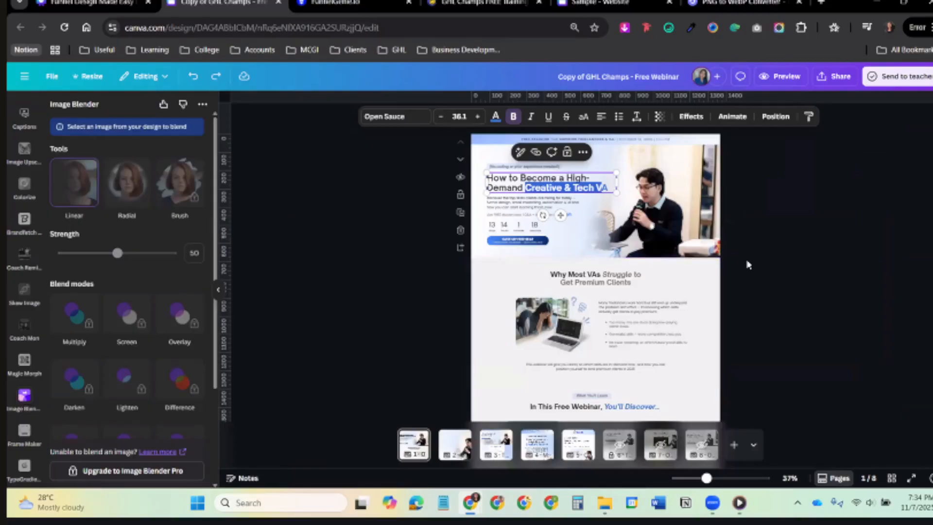
Try a near-black document colour as the background of the "Why Most VAs Struggle to Get Premium Clients" section and compare it with the hero.
{"action": "left_click", "coordinate": [503, 253]}
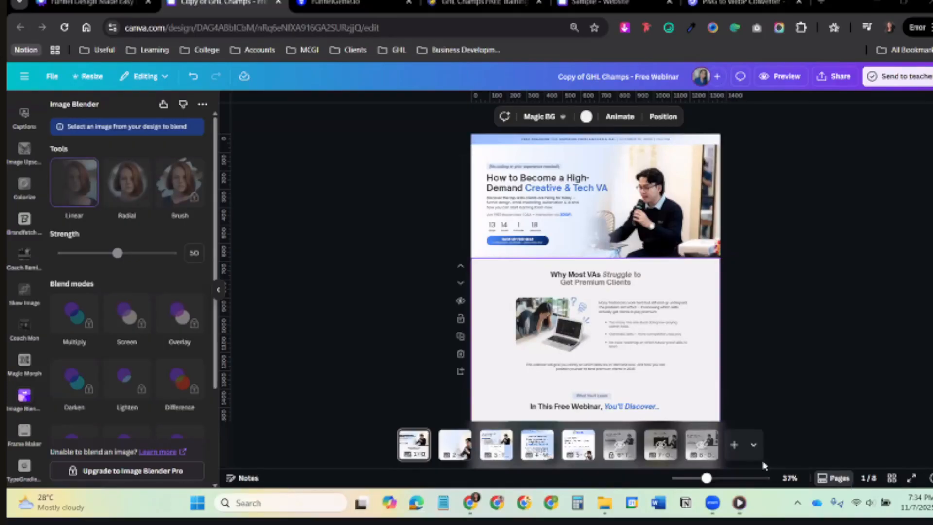
{"action": "scroll", "coordinate": [763, 288], "scroll_direction": "up", "scroll_amount": 3}
{"action": "scroll", "coordinate": [733, 301], "scroll_direction": "up", "scroll_amount": 1}
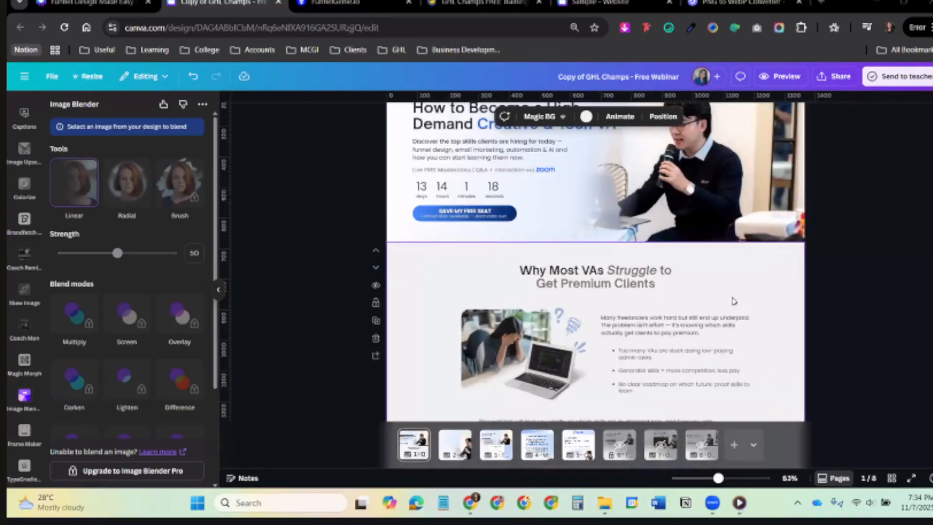
{"action": "scroll", "coordinate": [535, 287], "scroll_direction": "up", "scroll_amount": 3}
{"action": "scroll", "coordinate": [381, 282], "scroll_direction": "up", "scroll_amount": 4}
{"action": "scroll", "coordinate": [380, 283], "scroll_direction": "down", "scroll_amount": 4}
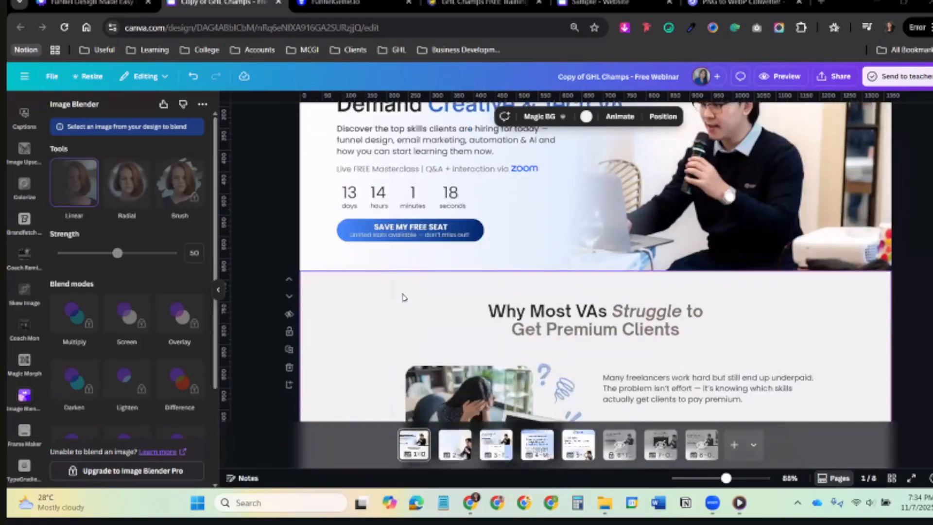
{"action": "left_click", "coordinate": [586, 116]}
{"action": "left_click", "coordinate": [149, 177]}
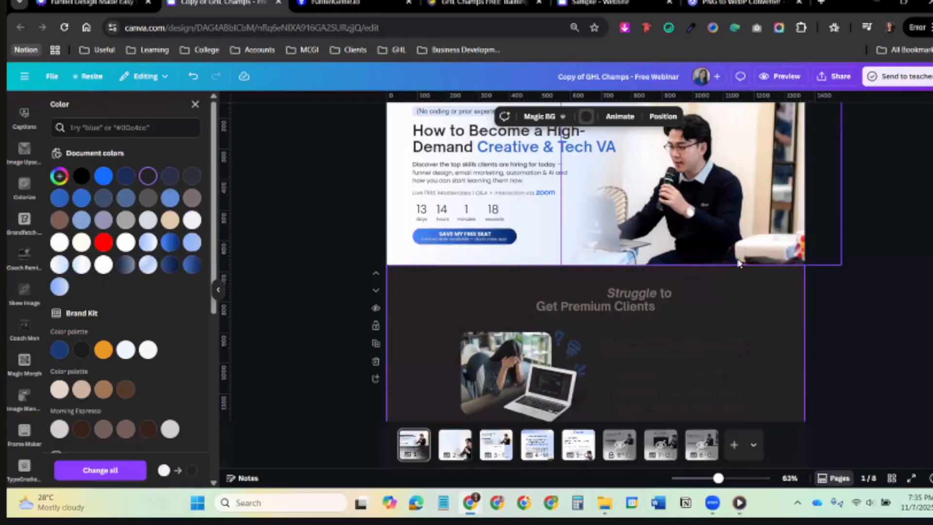
{"action": "scroll", "coordinate": [737, 263], "scroll_direction": "up", "scroll_amount": 1}
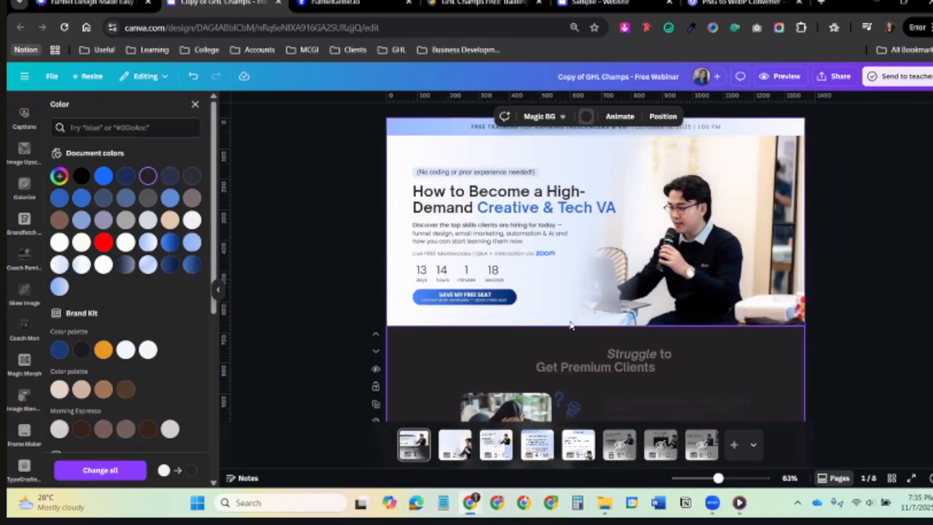
Undo the dark background on the "Why Most VAs Struggle" section and close the colour choices.
{"action": "key", "text": "ctrl+z"}
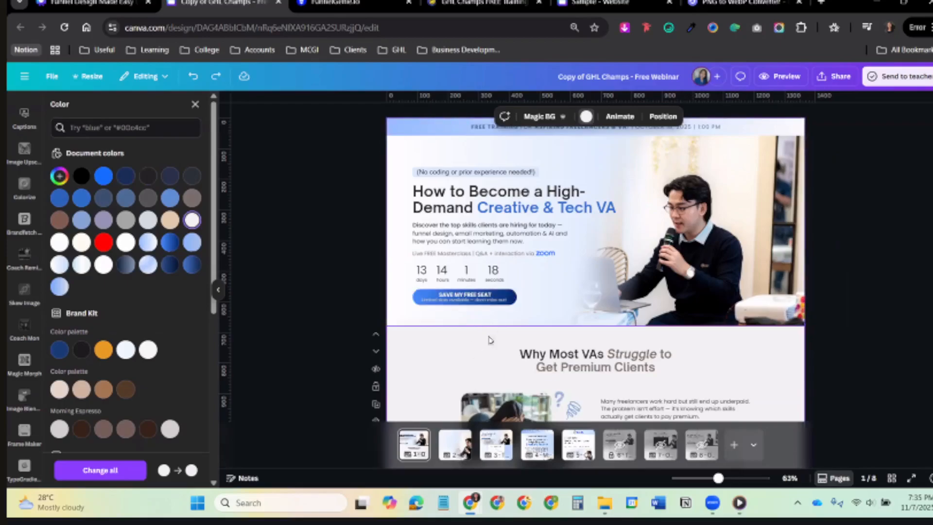
{"action": "left_click", "coordinate": [913, 350]}
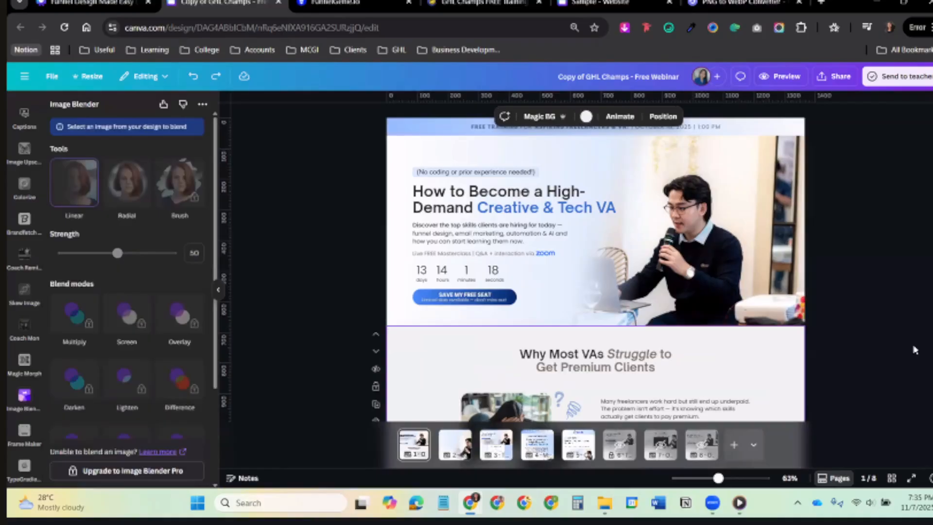
{"action": "scroll", "coordinate": [846, 335], "scroll_direction": "up", "scroll_amount": 3}
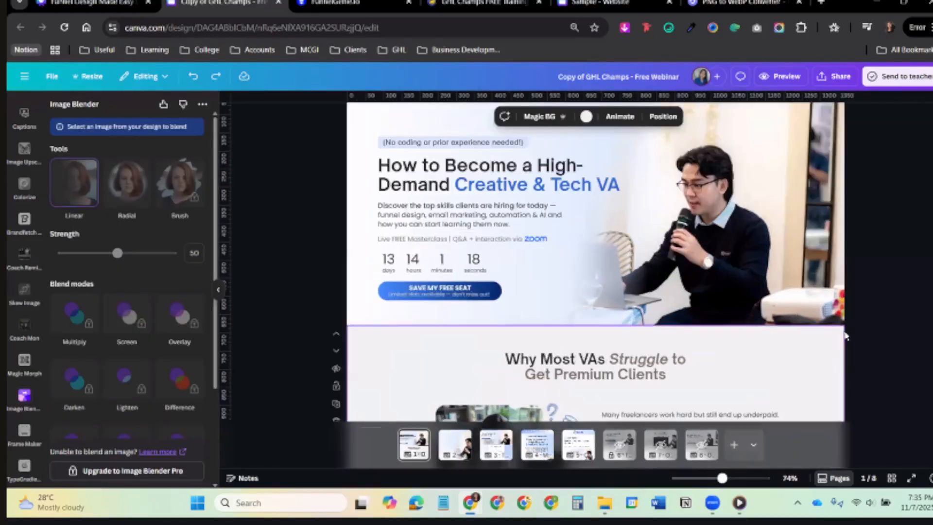
Examine the hero countdown, the grouped illustration in the "Why Most VAs Struggle" section, and the three "In This Free Webinar" cards.
{"action": "left_click", "coordinate": [489, 315]}
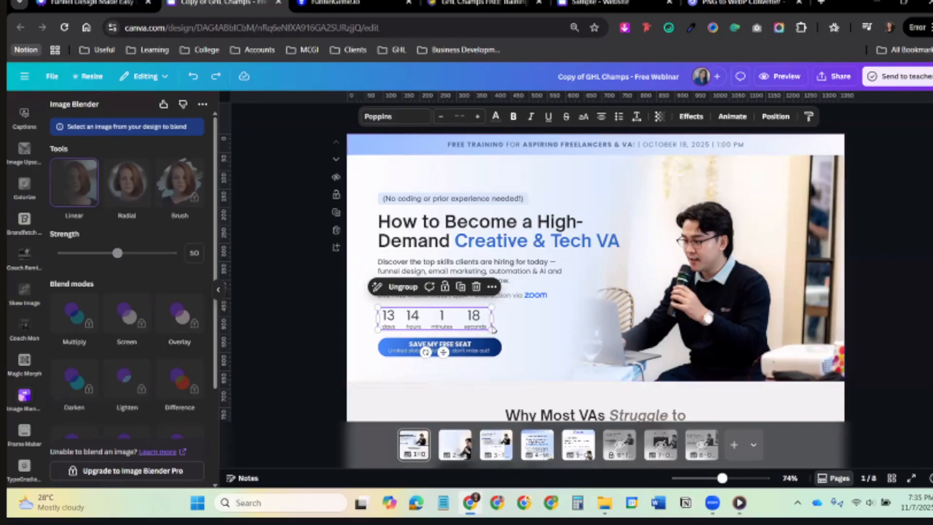
{"action": "left_click", "coordinate": [884, 312]}
{"action": "scroll", "coordinate": [800, 308], "scroll_direction": "down", "scroll_amount": 3}
{"action": "scroll", "coordinate": [817, 309], "scroll_direction": "down", "scroll_amount": 2}
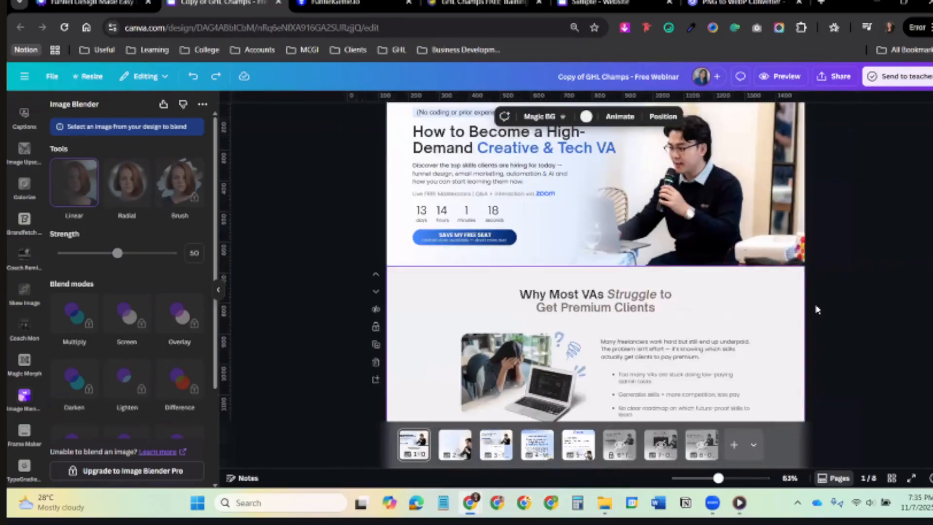
{"action": "scroll", "coordinate": [597, 273], "scroll_direction": "down", "scroll_amount": 3}
{"action": "left_click", "coordinate": [561, 276]}
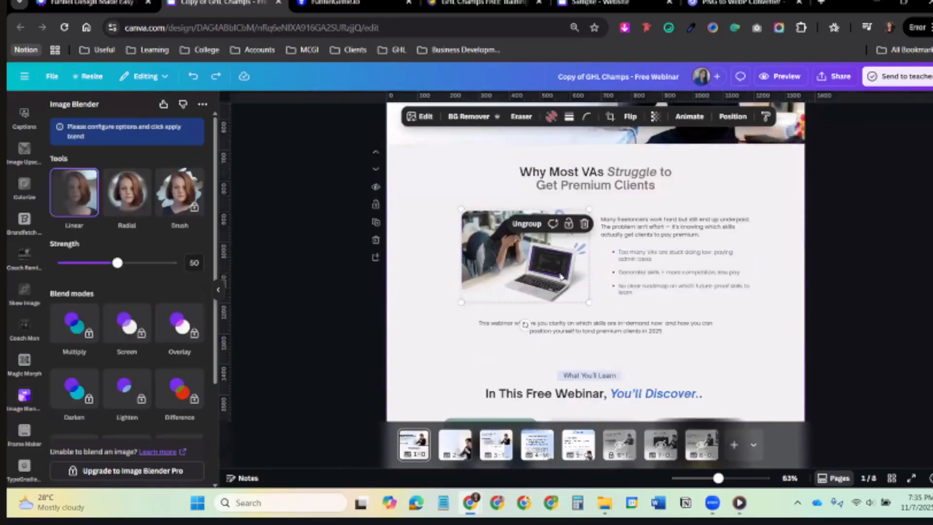
{"action": "left_click", "coordinate": [589, 304]}
{"action": "scroll", "coordinate": [739, 296], "scroll_direction": "down", "scroll_amount": 5}
{"action": "scroll", "coordinate": [739, 304], "scroll_direction": "up", "scroll_amount": 4}
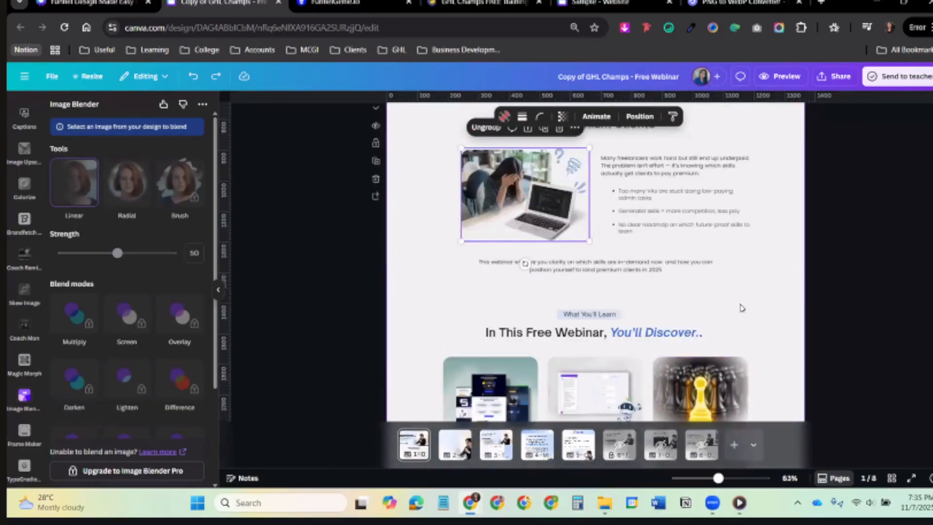
{"action": "scroll", "coordinate": [742, 309], "scroll_direction": "down", "scroll_amount": 3}
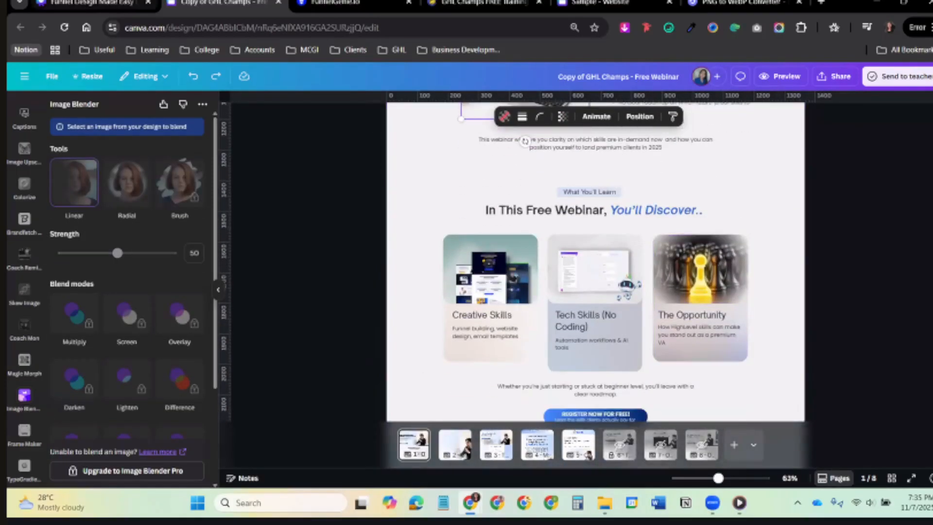
Switch to the Funnel Design Made Easy presentation and examine the Blur and Image Upscaler tools on the "My Go-To Canva Tools for Funnel Design" slide.
{"action": "left_click", "coordinate": [89, 3]}
{"action": "scroll", "coordinate": [671, 325], "scroll_direction": "up", "scroll_amount": 10}
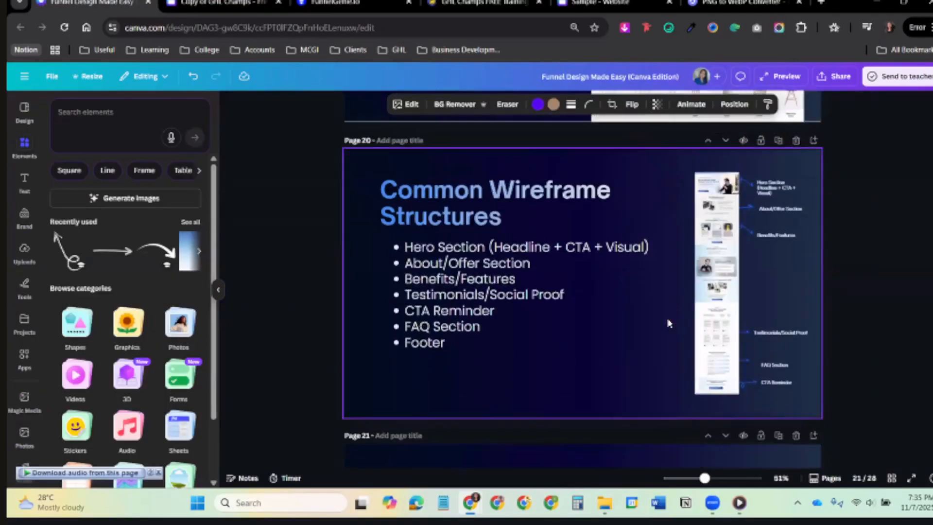
{"action": "scroll", "coordinate": [677, 330], "scroll_direction": "down", "scroll_amount": 15}
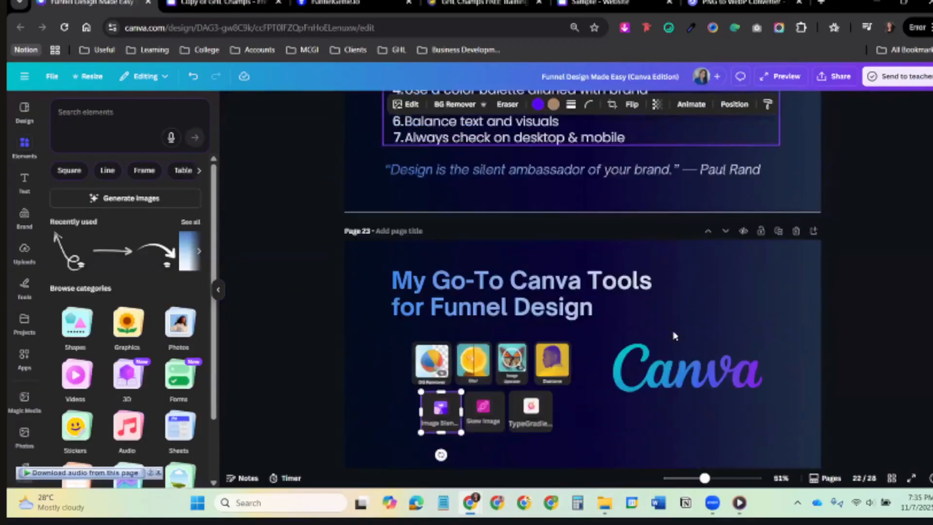
{"action": "left_click", "coordinate": [553, 300]}
{"action": "left_click", "coordinate": [512, 301]}
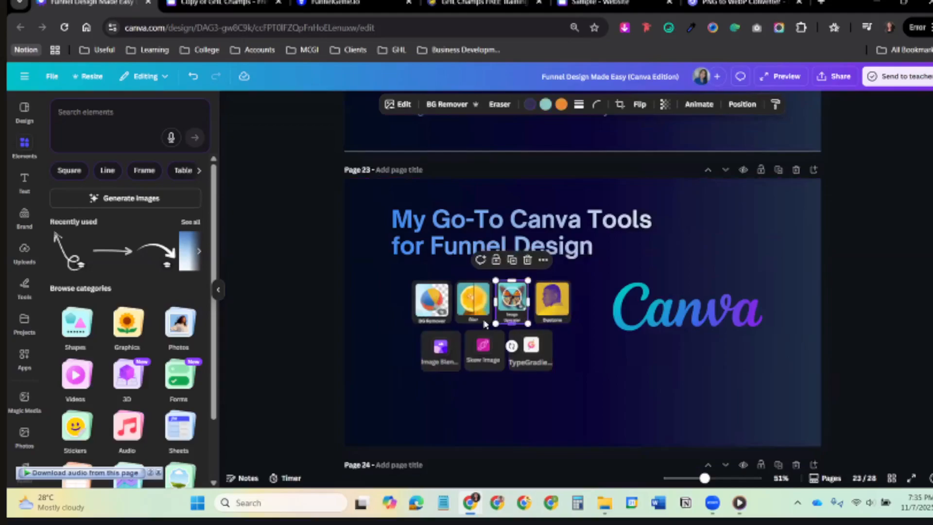
{"action": "left_click", "coordinate": [481, 318]}
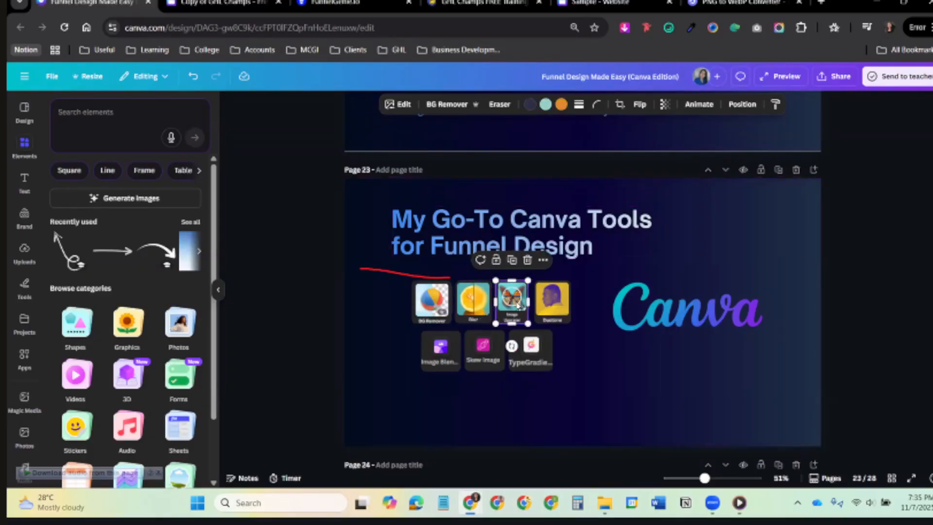
{"action": "left_click", "coordinate": [406, 276]}
{"action": "key", "text": "Escape"}
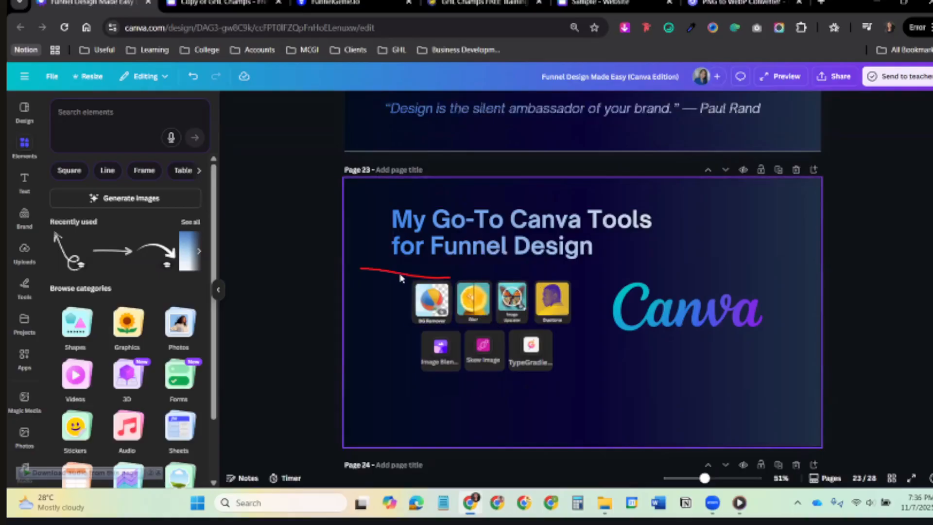
Examine the Duotone and Skew Image tools on the "My Go-To Canva Tools for Funnel Design" slide.
{"action": "left_click", "coordinate": [570, 315]}
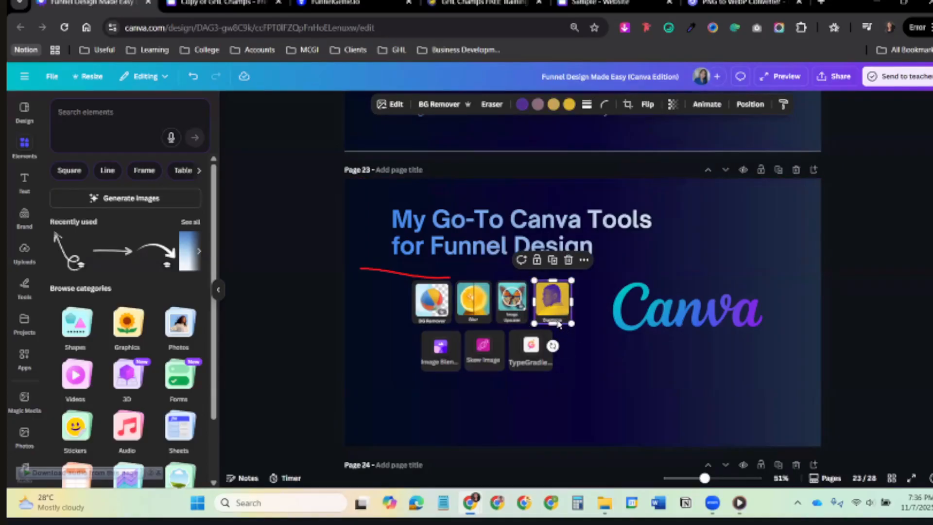
{"action": "left_click", "coordinate": [583, 320]}
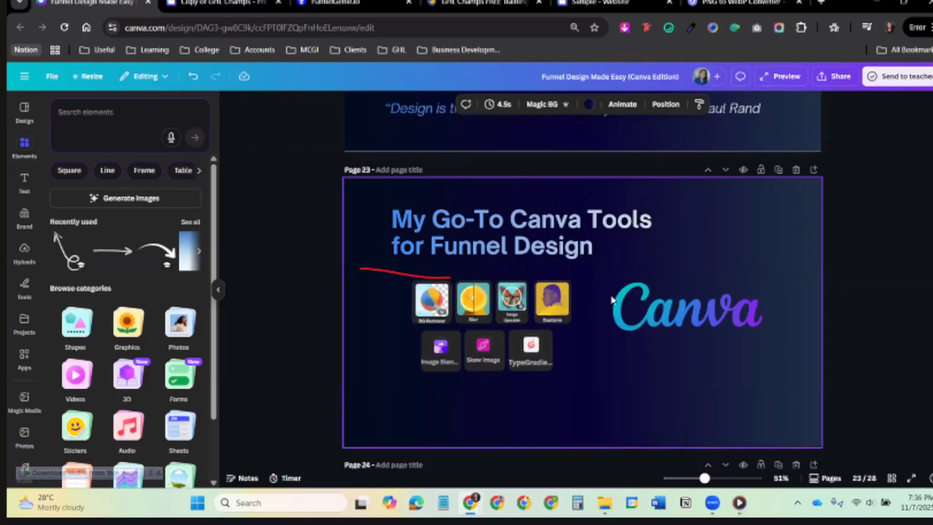
{"action": "left_click", "coordinate": [562, 309]}
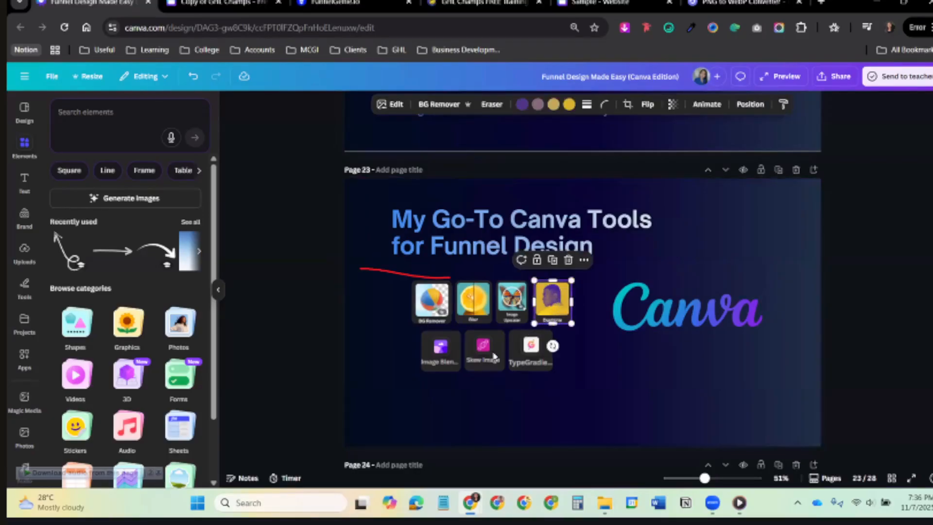
{"action": "left_click", "coordinate": [450, 367]}
{"action": "left_click", "coordinate": [471, 359]}
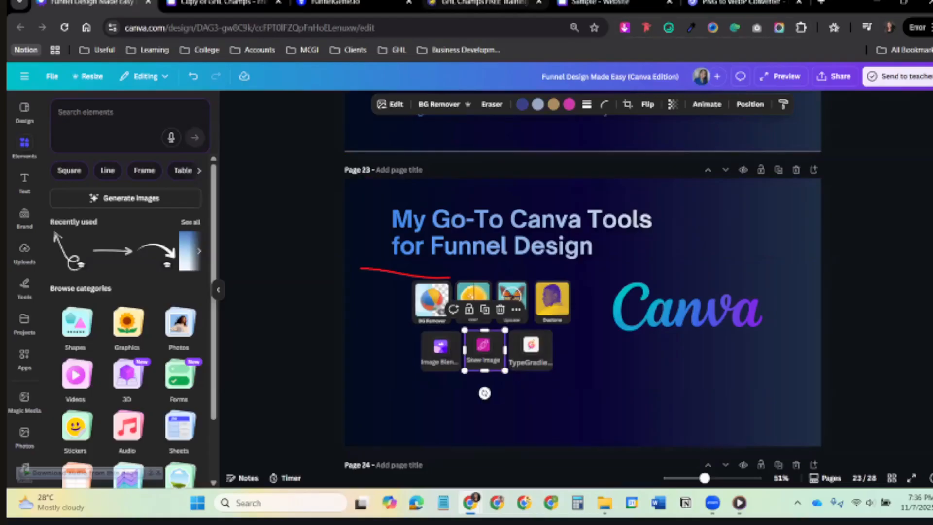
Open the Canva home page in a new browser tab and open the Words Website design from the recent designs.
{"action": "left_click", "coordinate": [821, 4]}
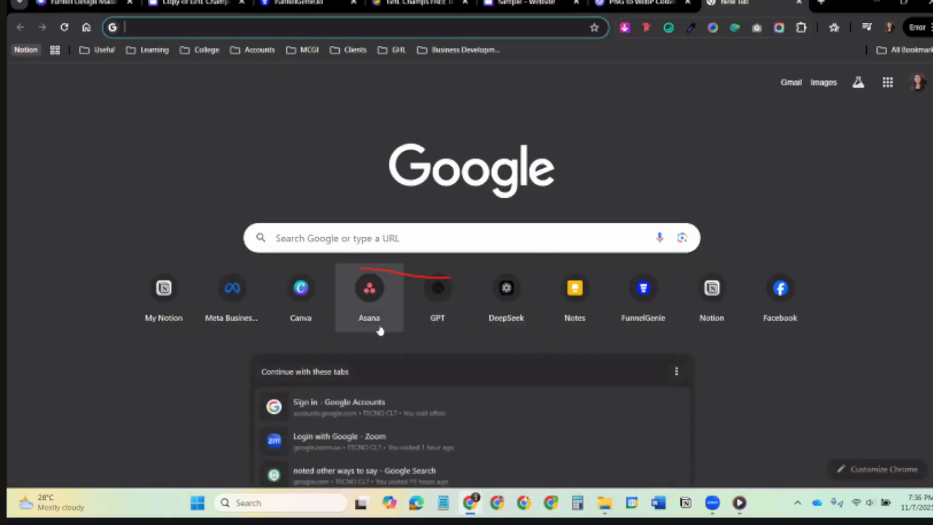
{"action": "left_click", "coordinate": [302, 325]}
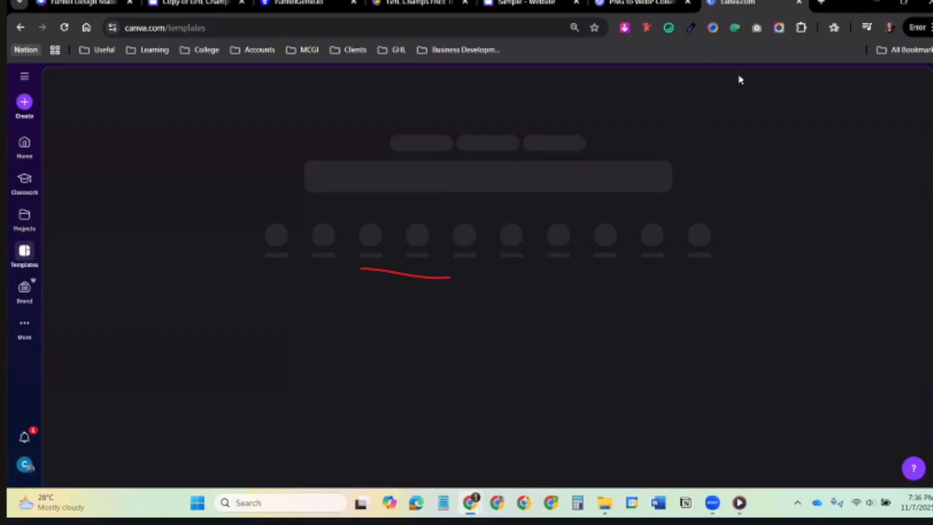
{"action": "scroll", "coordinate": [338, 263], "scroll_direction": "down", "scroll_amount": 5}
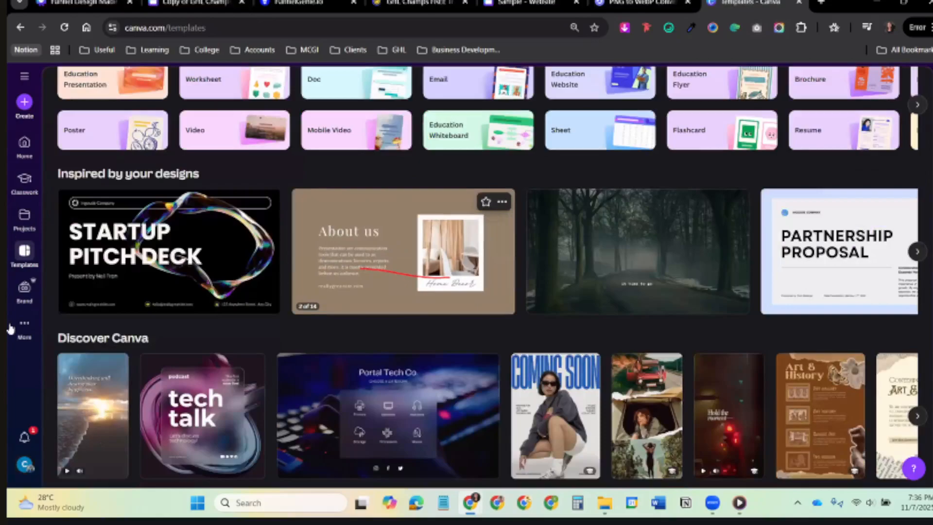
{"action": "left_click", "coordinate": [27, 148]}
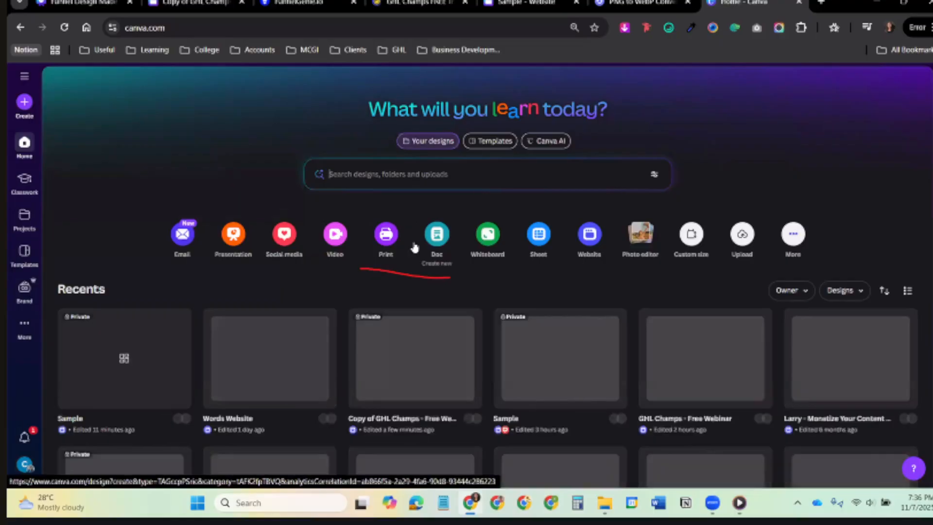
{"action": "scroll", "coordinate": [246, 354], "scroll_direction": "down", "scroll_amount": 2}
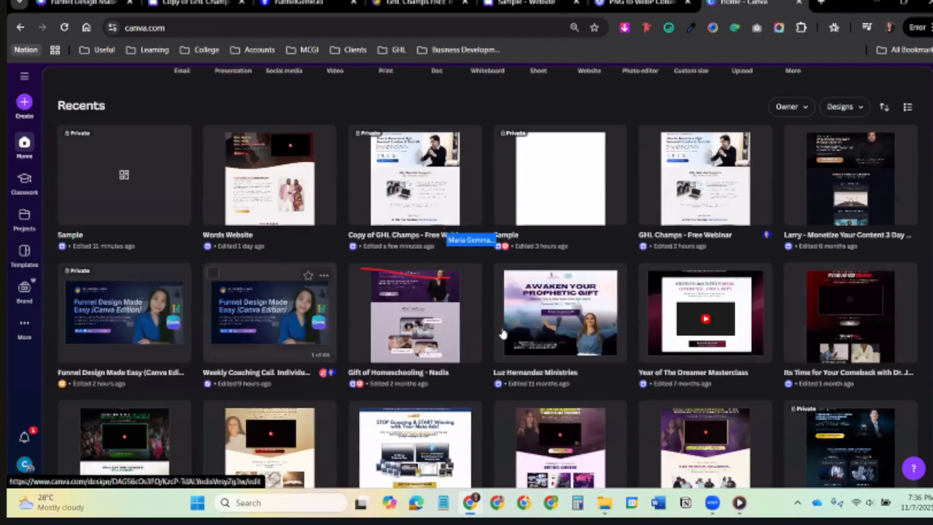
{"action": "left_click", "coordinate": [288, 196]}
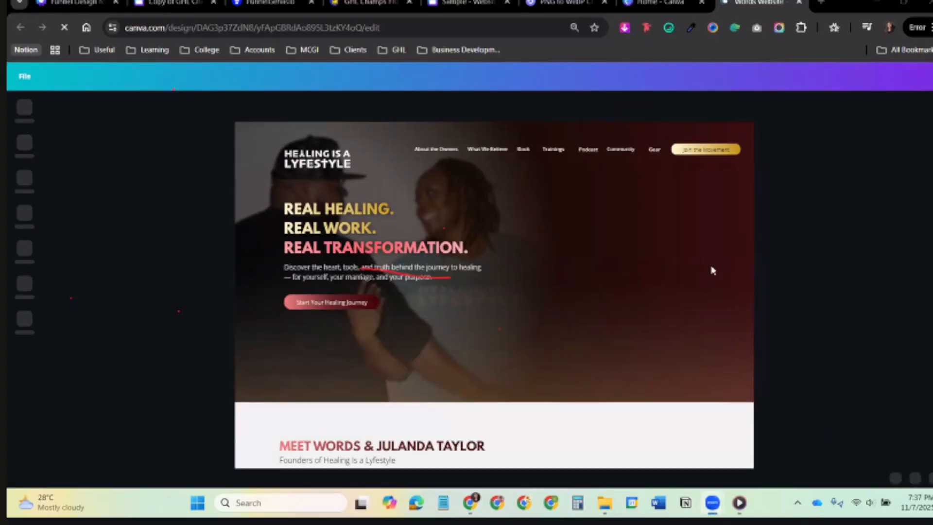
Look through the Words Website page from the hero to the footer and return to the apparel collection photos.
{"action": "scroll", "coordinate": [773, 240], "scroll_direction": "down", "scroll_amount": 6}
{"action": "scroll", "coordinate": [773, 247], "scroll_direction": "down", "scroll_amount": 15}
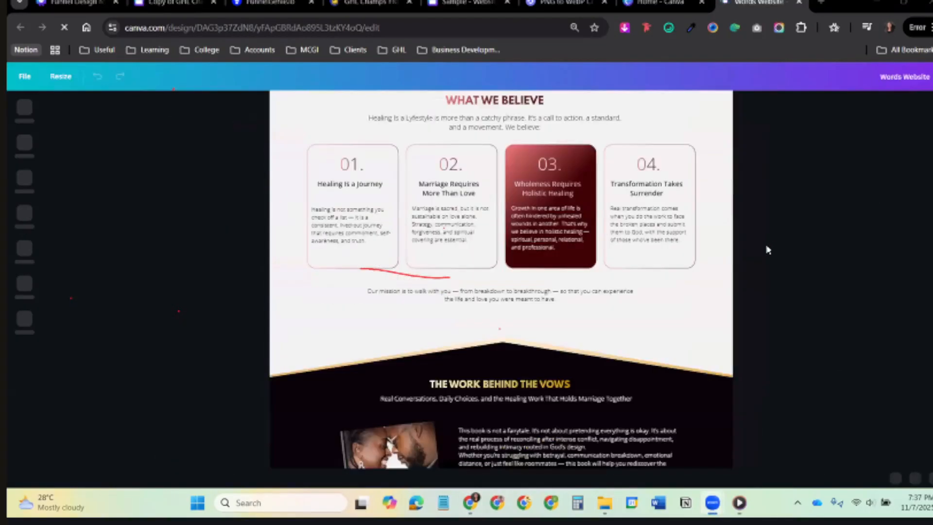
{"action": "scroll", "coordinate": [728, 274], "scroll_direction": "down", "scroll_amount": 8}
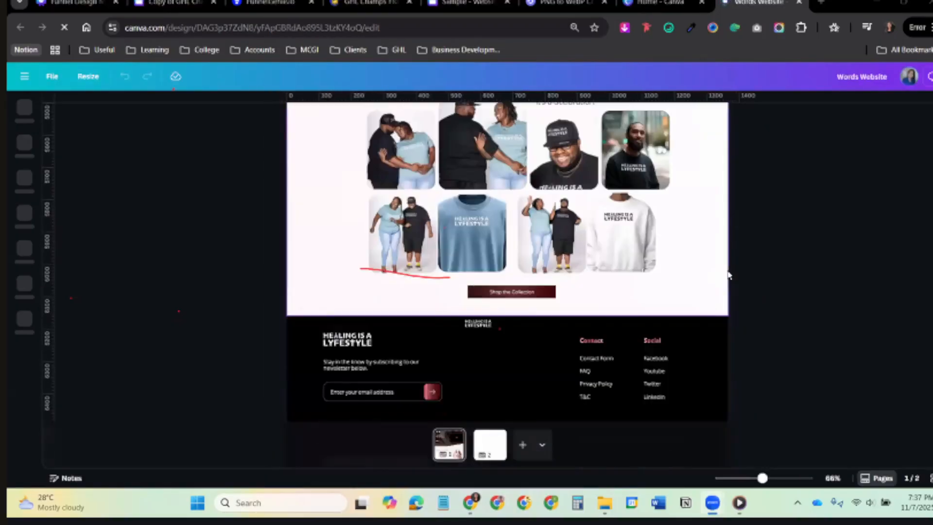
{"action": "scroll", "coordinate": [717, 282], "scroll_direction": "up", "scroll_amount": 4}
{"action": "scroll", "coordinate": [661, 261], "scroll_direction": "up", "scroll_amount": 2}
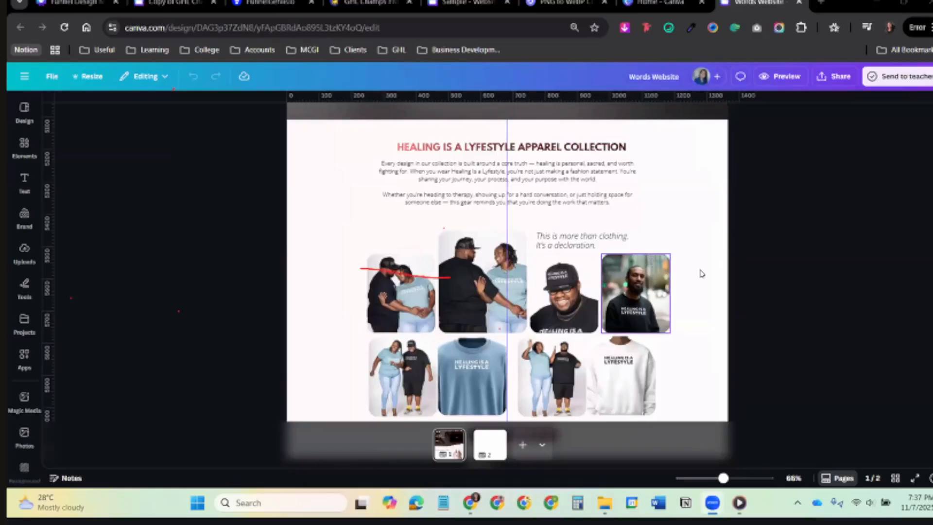
Inspect the logo overlay on the man's black sweatshirt in the apparel collection at a larger zoom.
{"action": "left_click", "coordinate": [634, 313]}
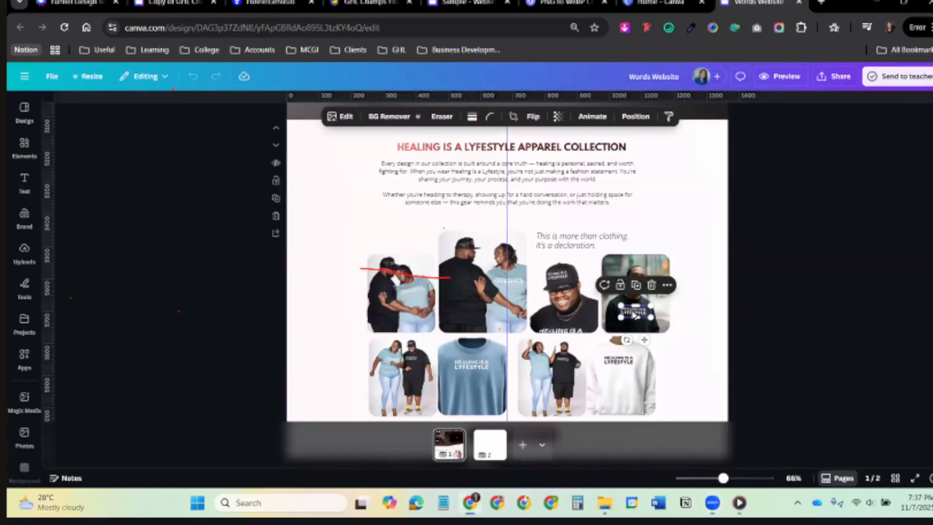
{"action": "left_click", "coordinate": [700, 313]}
{"action": "left_click_drag", "start_coordinate": [723, 478], "coordinate": [732, 478]}
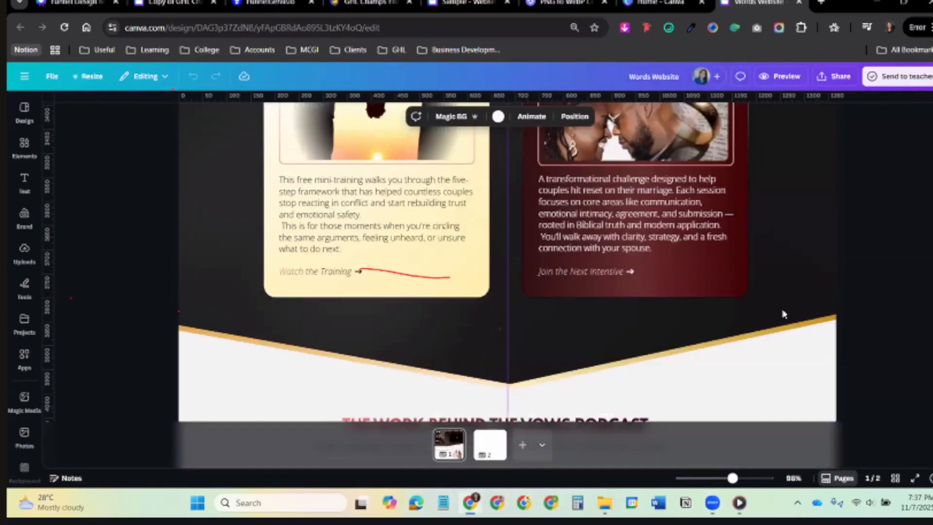
{"action": "scroll", "coordinate": [783, 314], "scroll_direction": "down", "scroll_amount": 15}
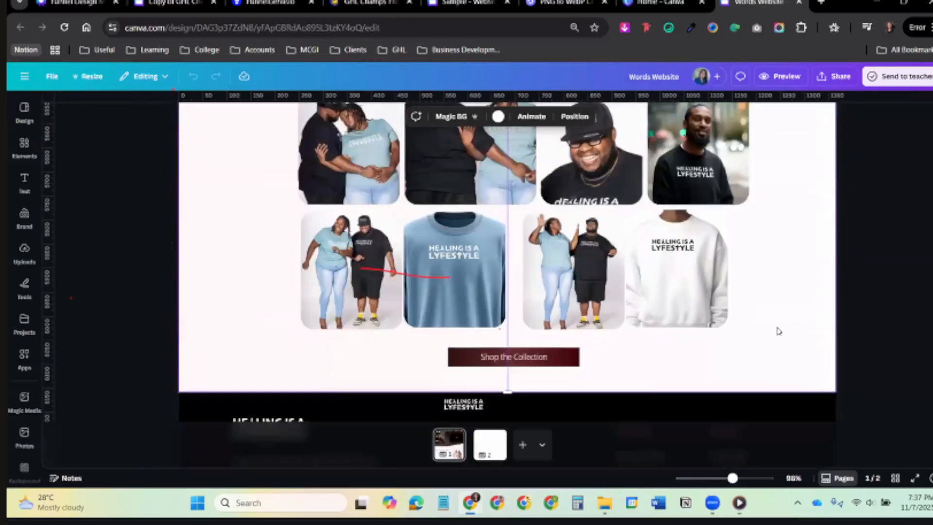
{"action": "scroll", "coordinate": [731, 314], "scroll_direction": "up", "scroll_amount": 3}
{"action": "left_click", "coordinate": [709, 301]}
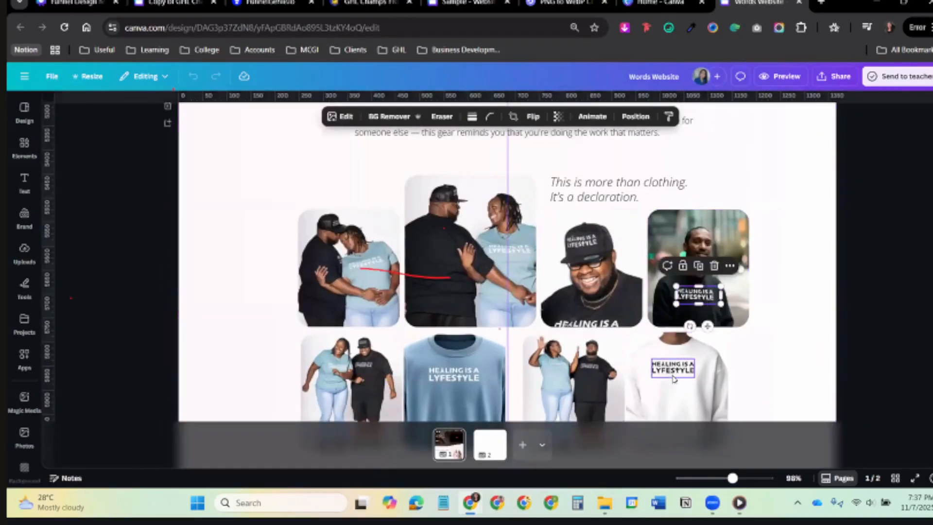
Open the Skew Image app with the "Healing Is a Lyfestyle" logo on the white sweatshirt selected.
{"action": "left_click", "coordinate": [689, 372]}
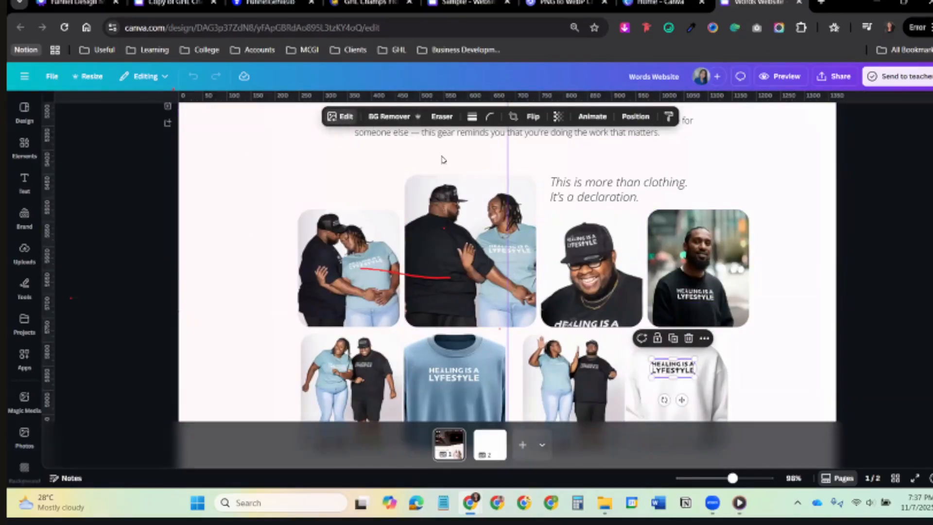
{"action": "left_click", "coordinate": [340, 117]}
{"action": "scroll", "coordinate": [101, 402], "scroll_direction": "down", "scroll_amount": 3}
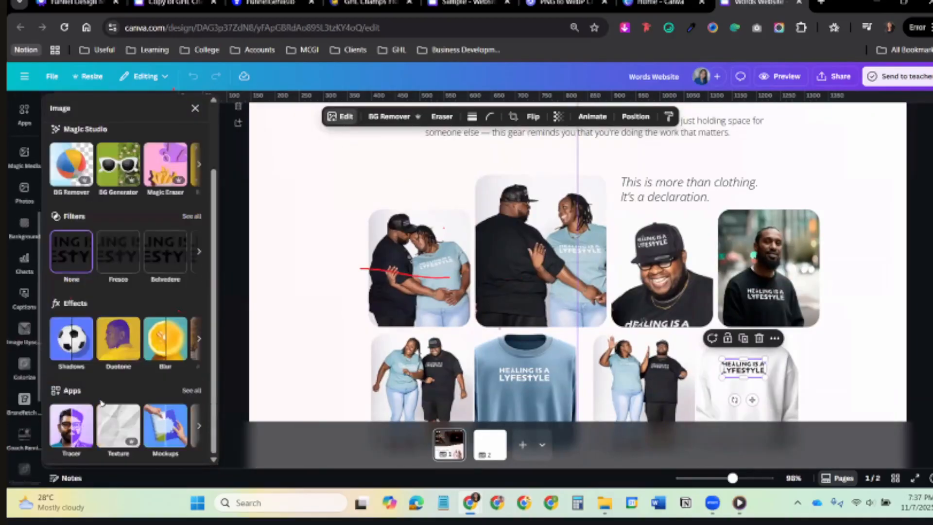
{"action": "scroll", "coordinate": [22, 384], "scroll_direction": "down", "scroll_amount": 3}
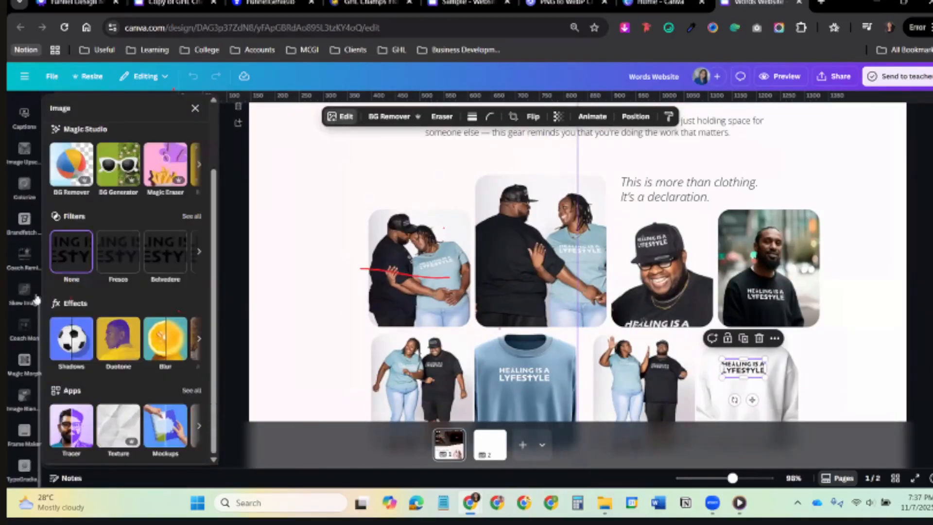
{"action": "scroll", "coordinate": [37, 299], "scroll_direction": "up", "scroll_amount": 3}
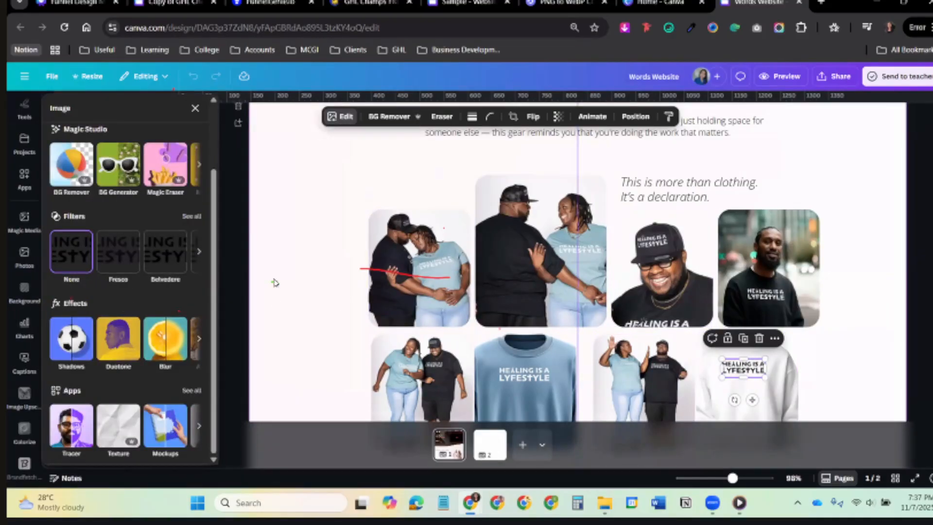
{"action": "scroll", "coordinate": [26, 368], "scroll_direction": "down", "scroll_amount": 3}
{"action": "scroll", "coordinate": [26, 367], "scroll_direction": "down", "scroll_amount": 2}
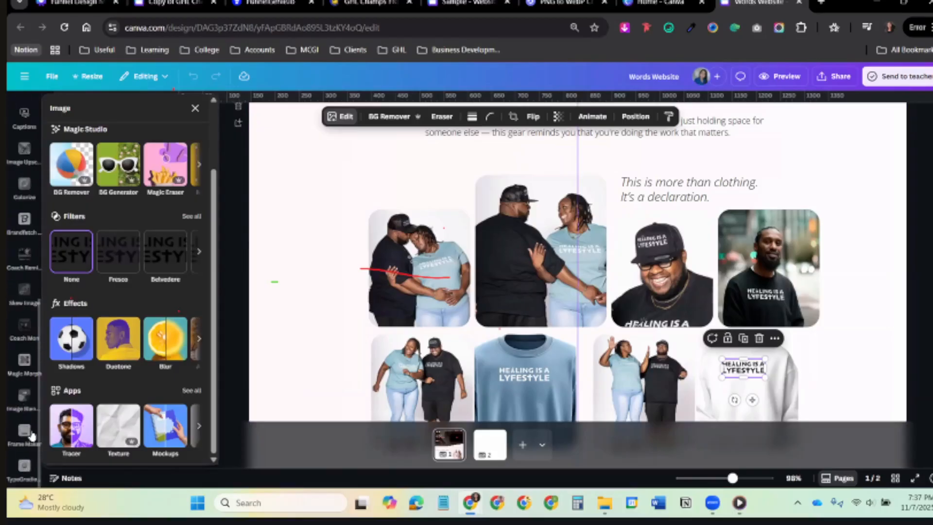
{"action": "left_click", "coordinate": [22, 296]}
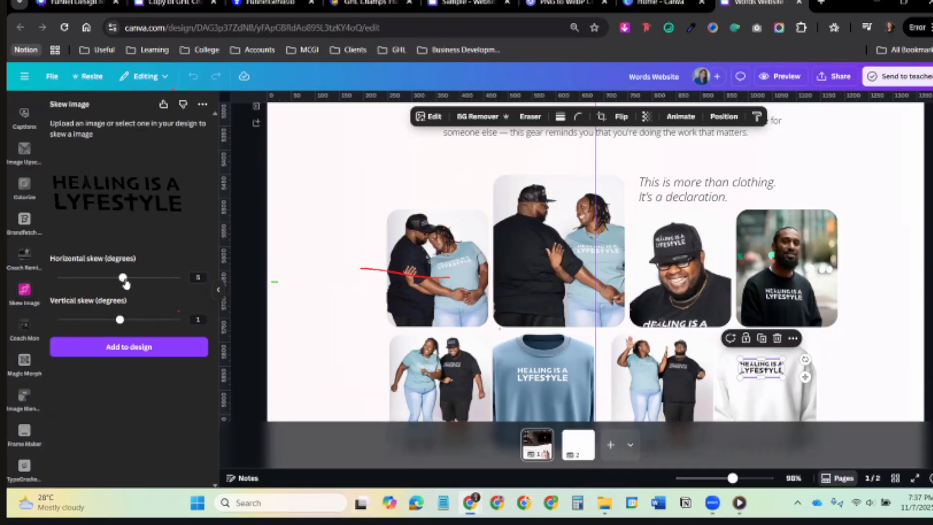
Try adding a skewed logo copy with horizontal and vertical skew of 1 degree, and shrink it over the couple photos.
{"action": "left_click_drag", "start_coordinate": [123, 278], "coordinate": [114, 281]}
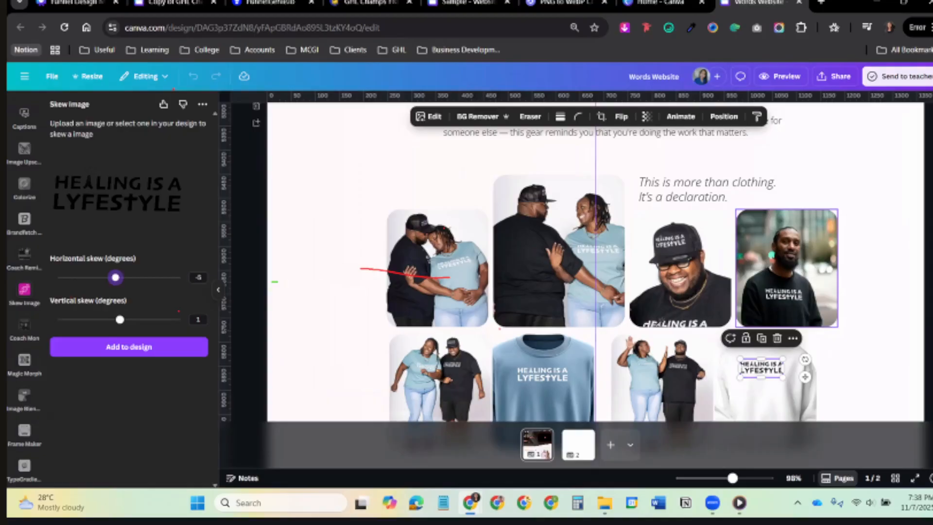
{"action": "left_click_drag", "start_coordinate": [118, 281], "coordinate": [121, 278]}
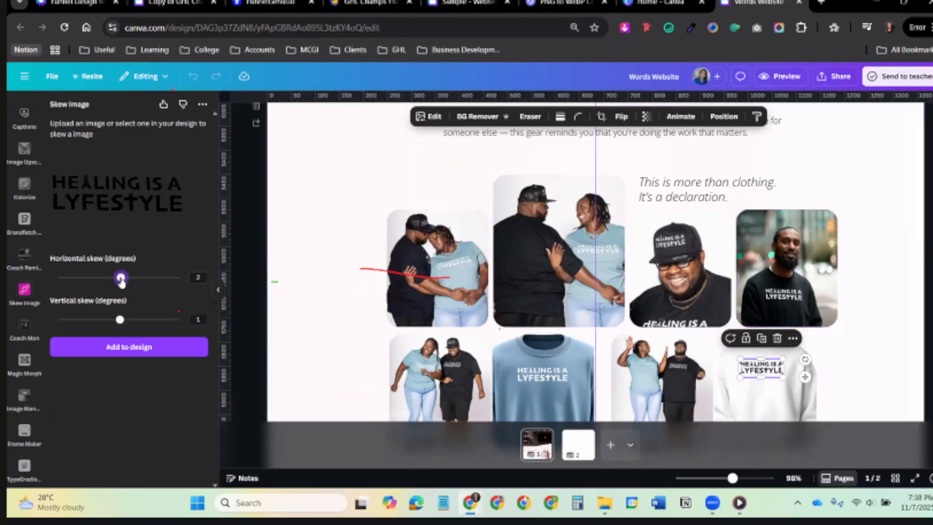
{"action": "left_click", "coordinate": [123, 359]}
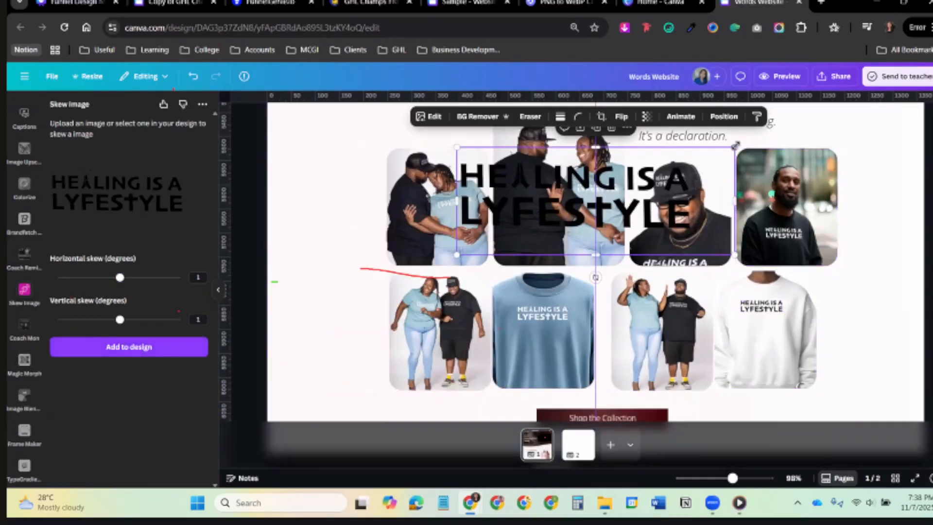
{"action": "left_click_drag", "start_coordinate": [736, 145], "coordinate": [580, 208]}
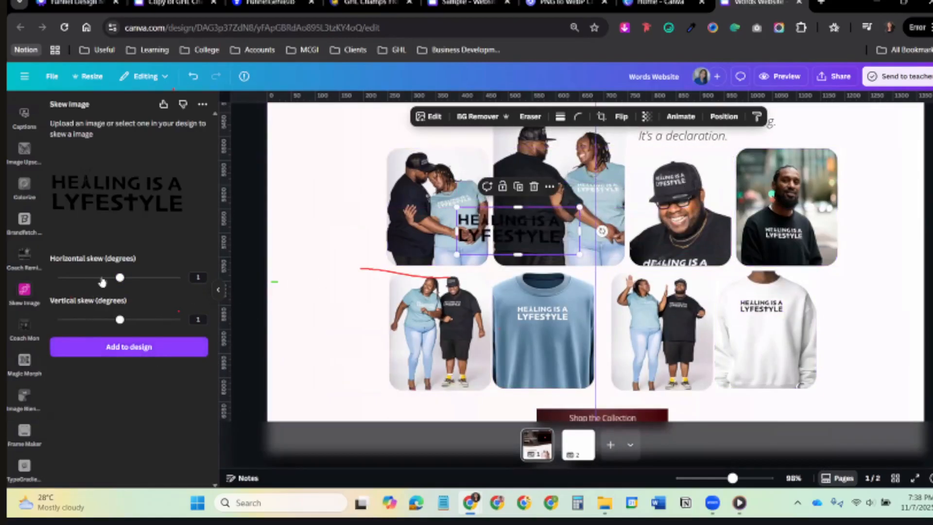
Try adding another logo copy with a 7-degree horizontal skew, and undo the added logo copies.
{"action": "left_click_drag", "start_coordinate": [120, 278], "coordinate": [124, 278]}
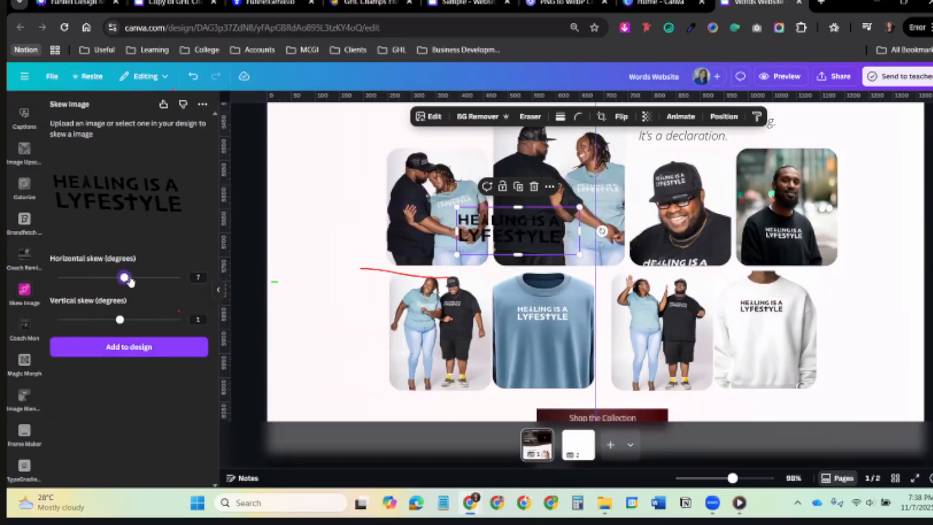
{"action": "left_click", "coordinate": [186, 352]}
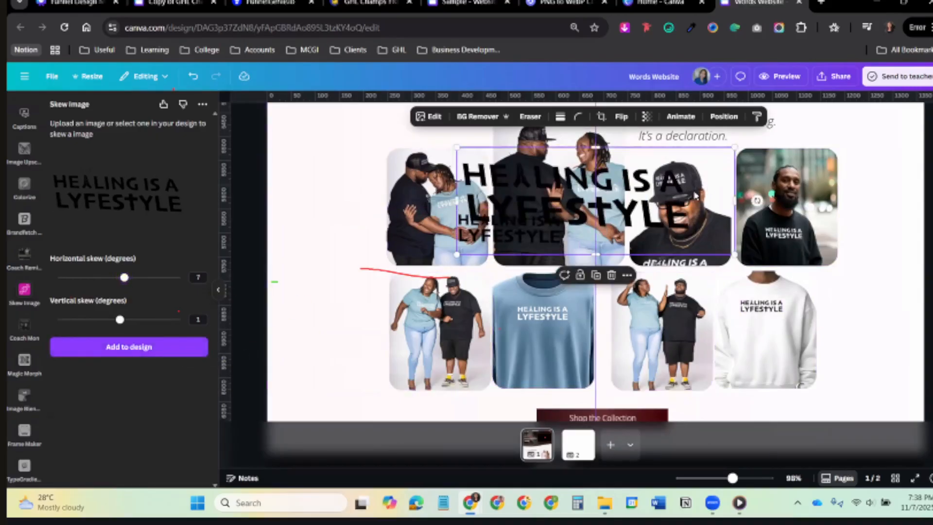
{"action": "key", "text": "ctrl+z"}
{"action": "key", "text": "ctrl+z"}
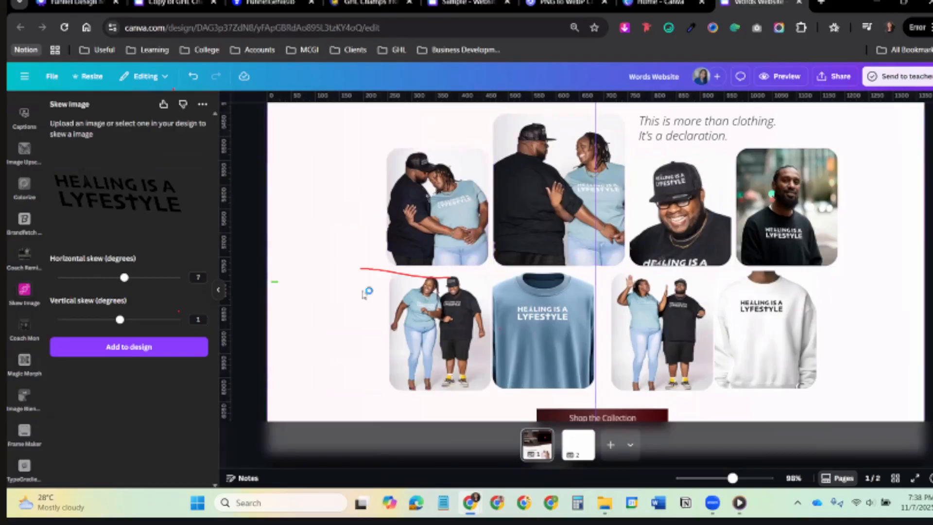
Switch to the Funnel Design Made Easy slides and select the TypeGradient icon on the My Go-To Canva Tools page.
{"action": "left_click", "coordinate": [367, 252]}
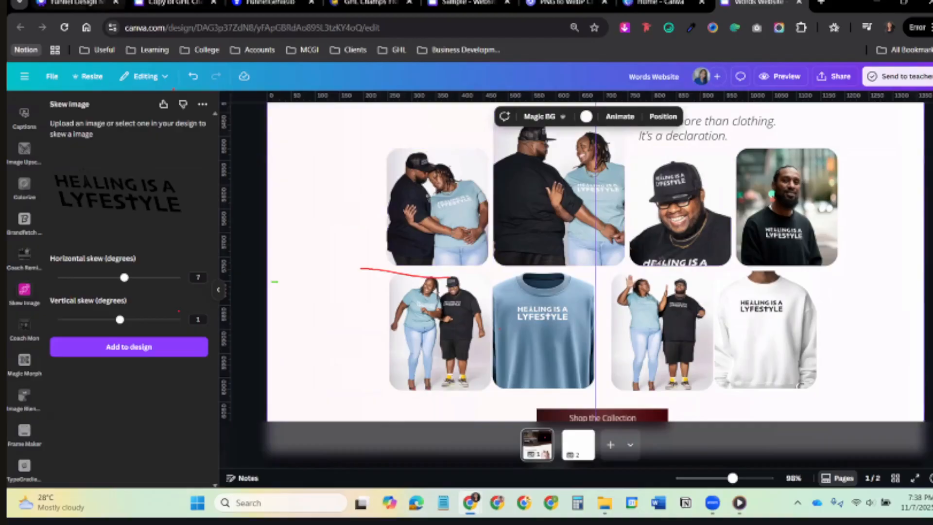
{"action": "left_click", "coordinate": [73, 3]}
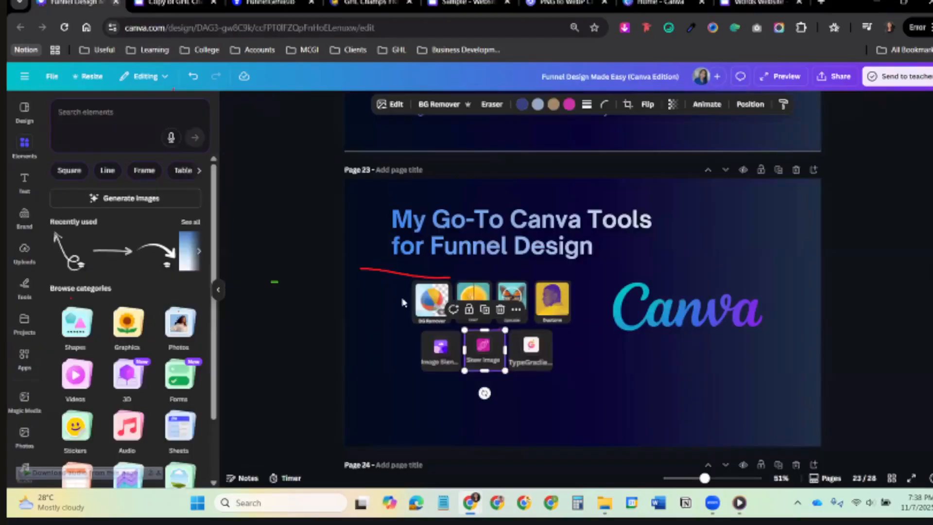
{"action": "left_click", "coordinate": [543, 346]}
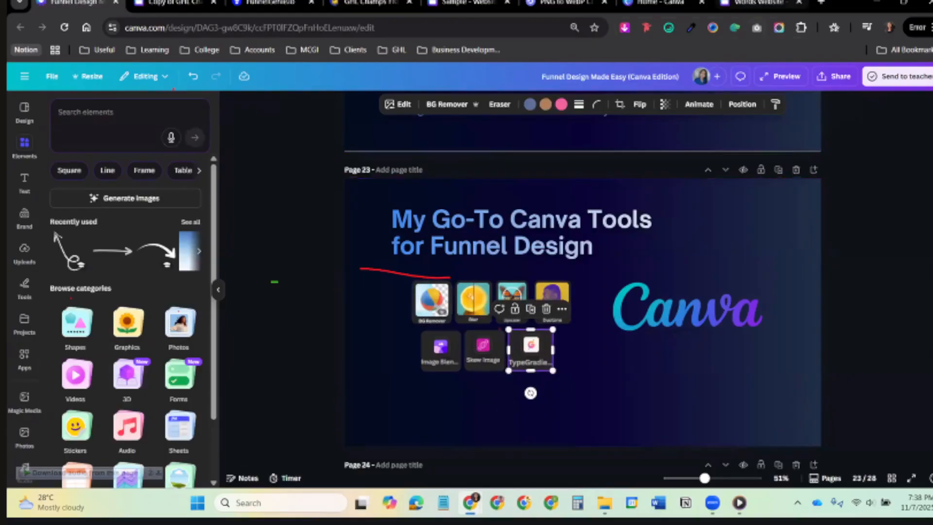
Look at the gradient heading of the apparel collection section in the Words Website design.
{"action": "left_click", "coordinate": [759, 3]}
{"action": "scroll", "coordinate": [757, 298], "scroll_direction": "up", "scroll_amount": 6}
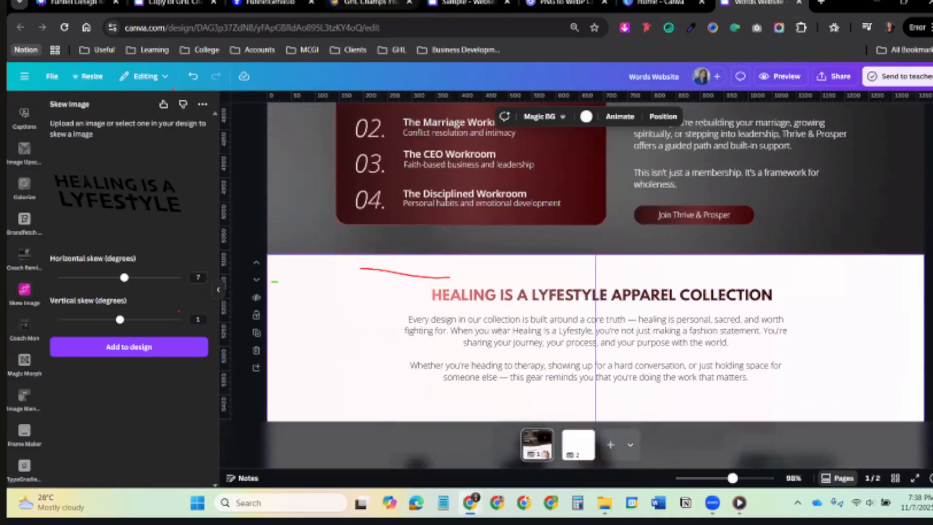
{"action": "left_click", "coordinate": [173, 3]}
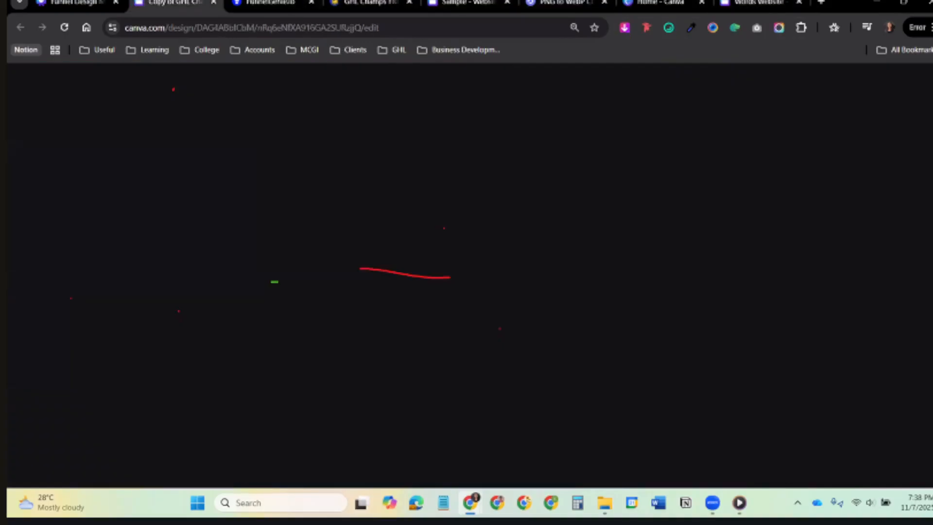
Open the Weekly Coaching Call design from Canva's recent designs and select the "HIGHLEVEL NEW FEATURES/UPGRADES!" heading on page 2.
{"action": "key", "text": "ctrl+9"}
{"action": "key", "text": "ctrl+shift+Tab"}
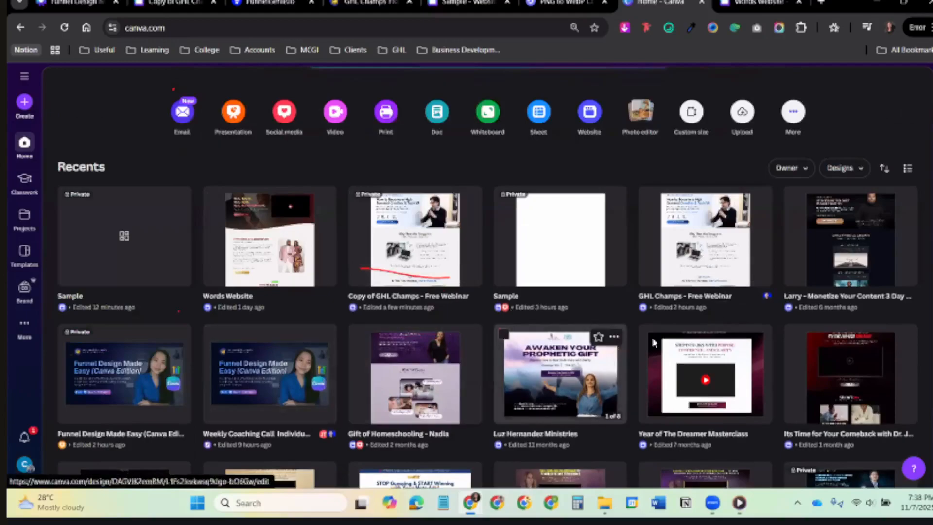
{"action": "scroll", "coordinate": [335, 309], "scroll_direction": "down", "scroll_amount": 1}
{"action": "scroll", "coordinate": [335, 309], "scroll_direction": "down", "scroll_amount": 3}
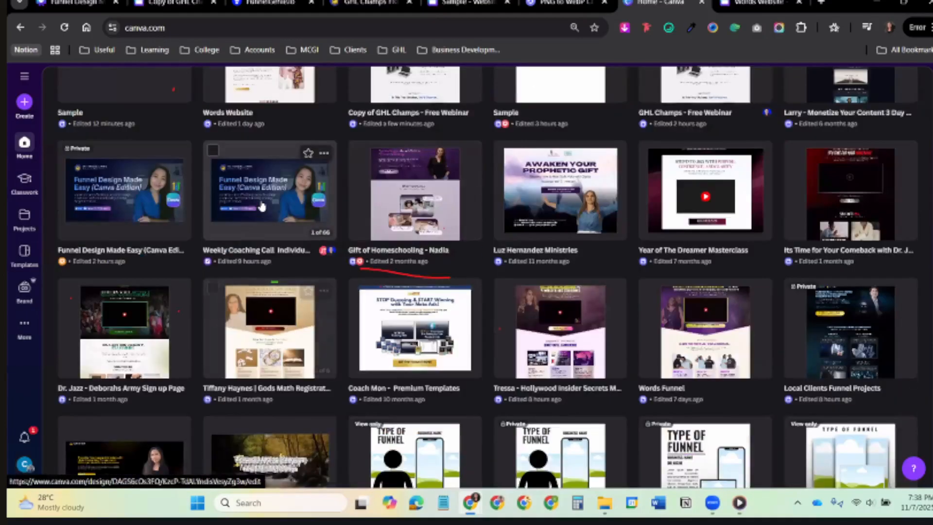
{"action": "left_click", "coordinate": [232, 217]}
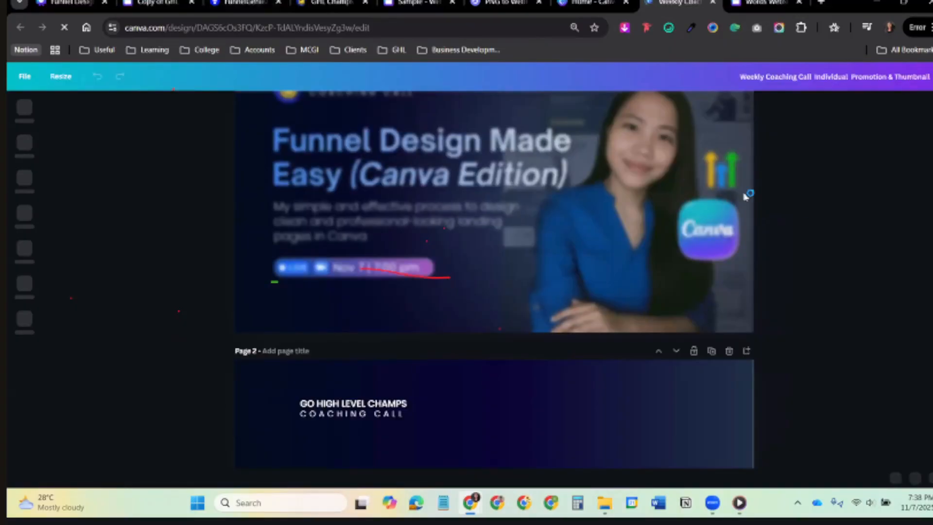
{"action": "scroll", "coordinate": [800, 250], "scroll_direction": "down", "scroll_amount": 3}
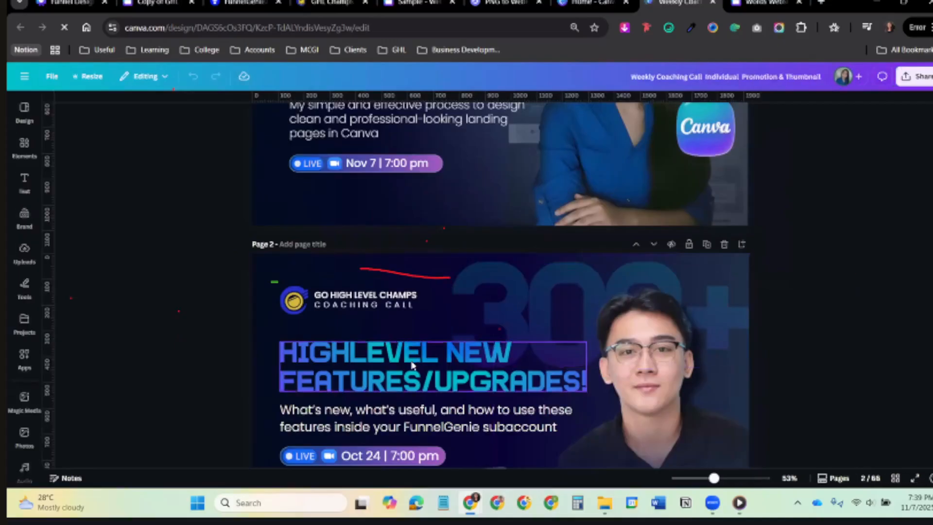
{"action": "left_click", "coordinate": [432, 379]}
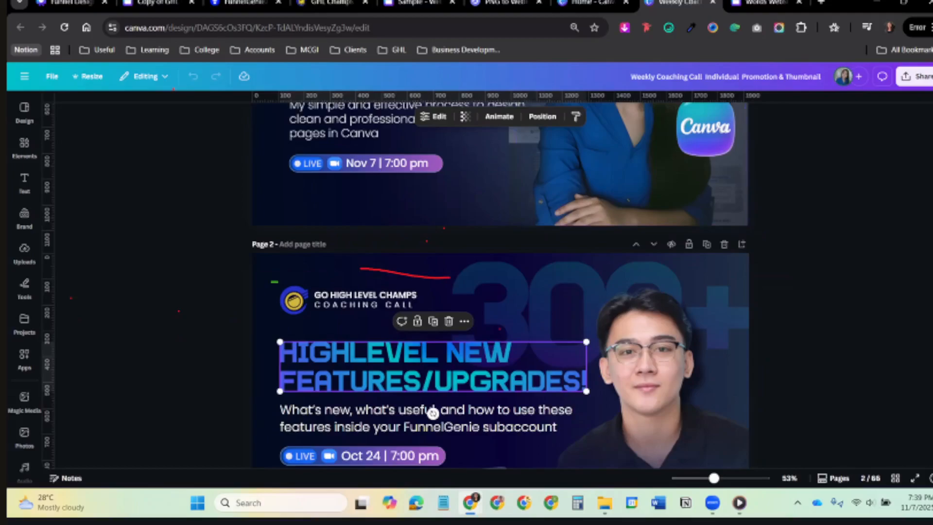
View the custom size options for resizing the Funnel Design Made Easy presentation.
{"action": "left_click", "coordinate": [73, 3]}
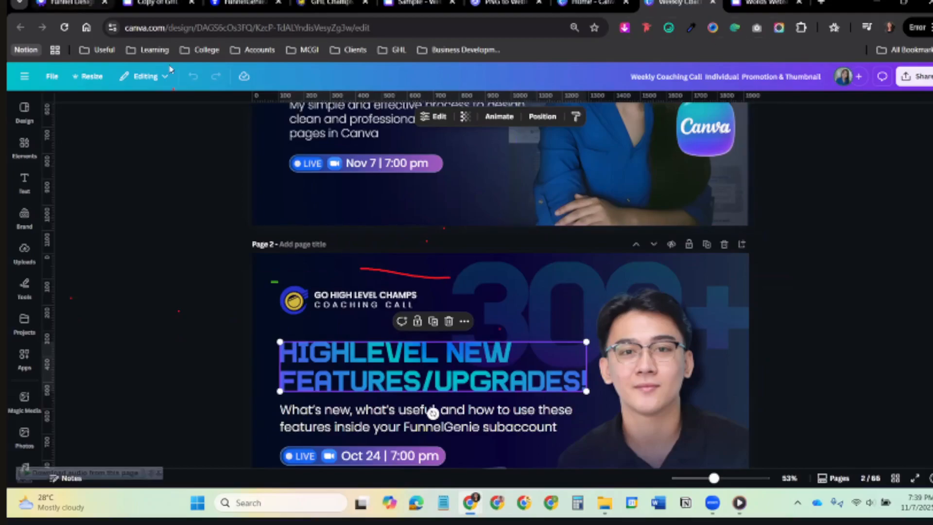
{"action": "left_click", "coordinate": [53, 77]}
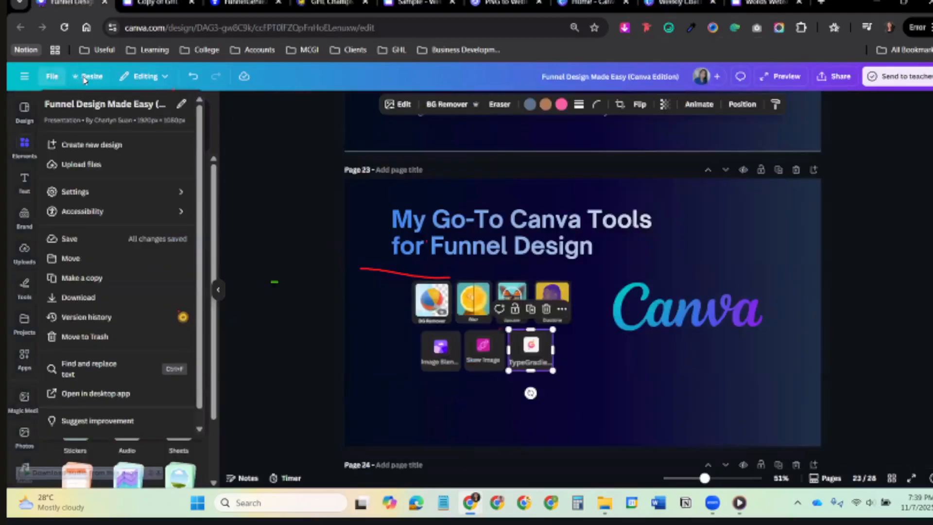
{"action": "left_click", "coordinate": [55, 76]}
{"action": "left_click", "coordinate": [89, 76]}
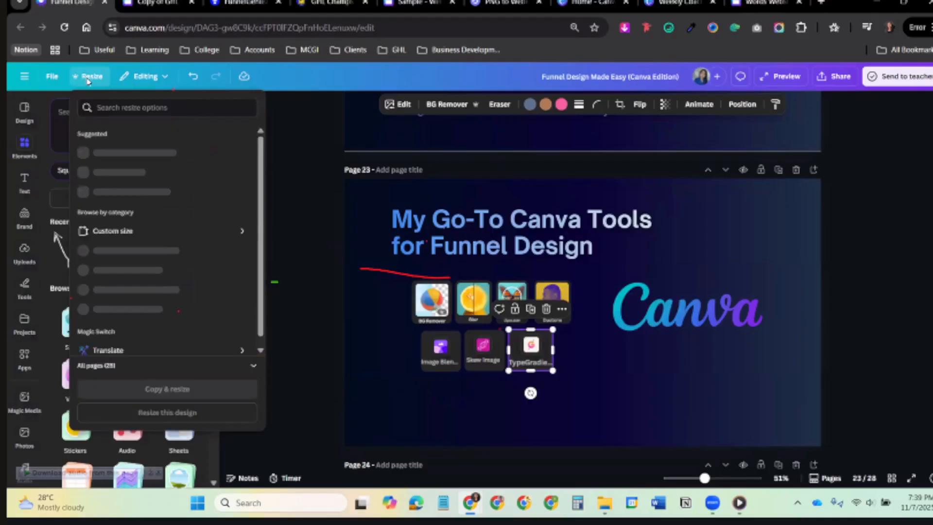
{"action": "left_click", "coordinate": [147, 237]}
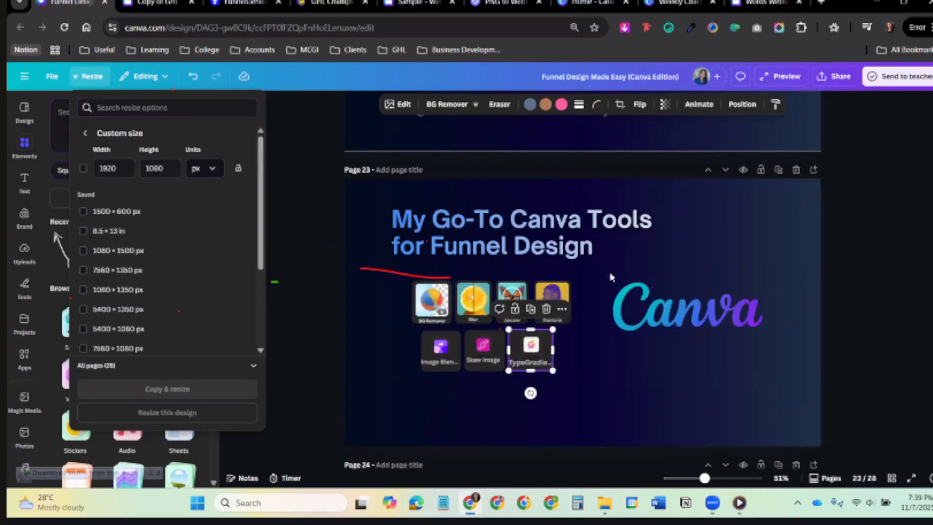
Glance at the Copy of GHL Champs webinar page and return to the Weekly Coaching Call design.
{"action": "left_click", "coordinate": [158, 4]}
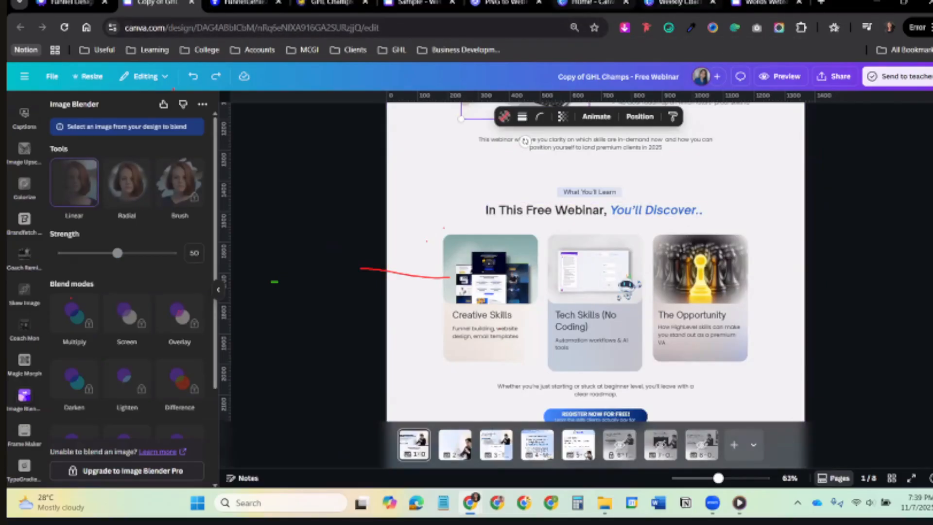
{"action": "left_click", "coordinate": [764, 3]}
{"action": "key", "text": "ctrl+shift+Tab"}
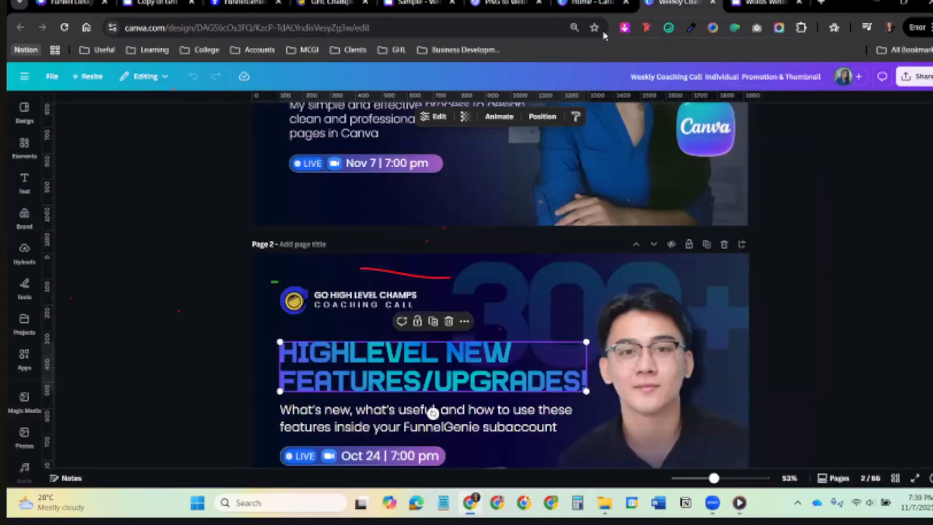
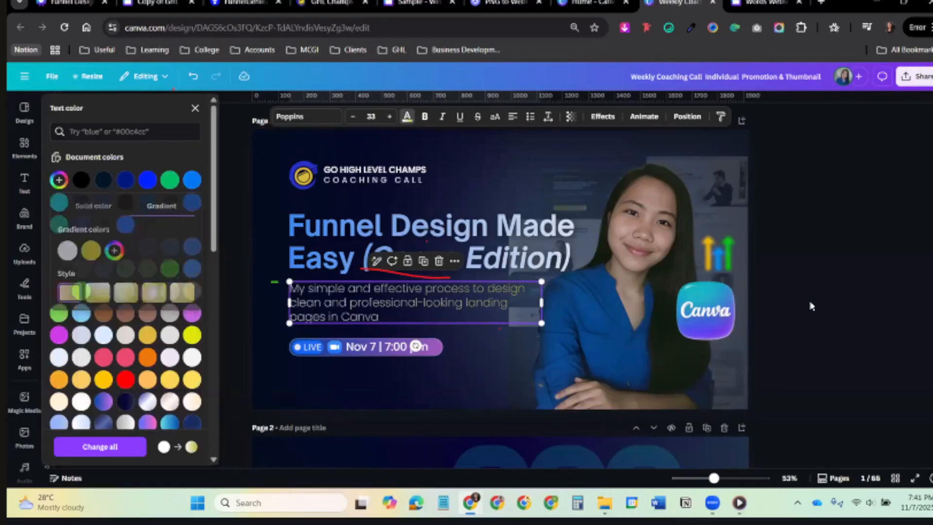
Deselect the page 1 description and inspect the gradient "HIGHLEVEL NEW FEATURES/UPGRADES!" heading on page 2.
{"action": "left_click", "coordinate": [797, 312]}
{"action": "scroll", "coordinate": [765, 317], "scroll_direction": "down", "scroll_amount": 6}
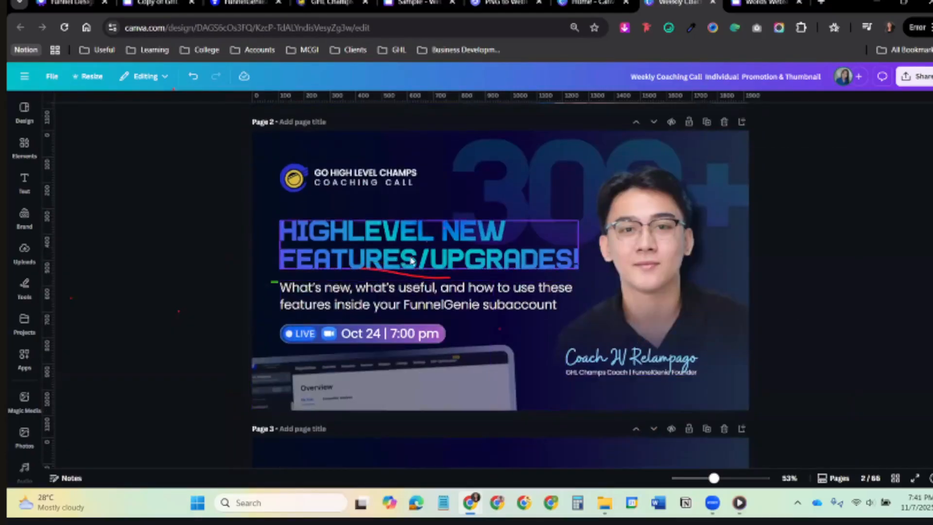
{"action": "left_click", "coordinate": [479, 263]}
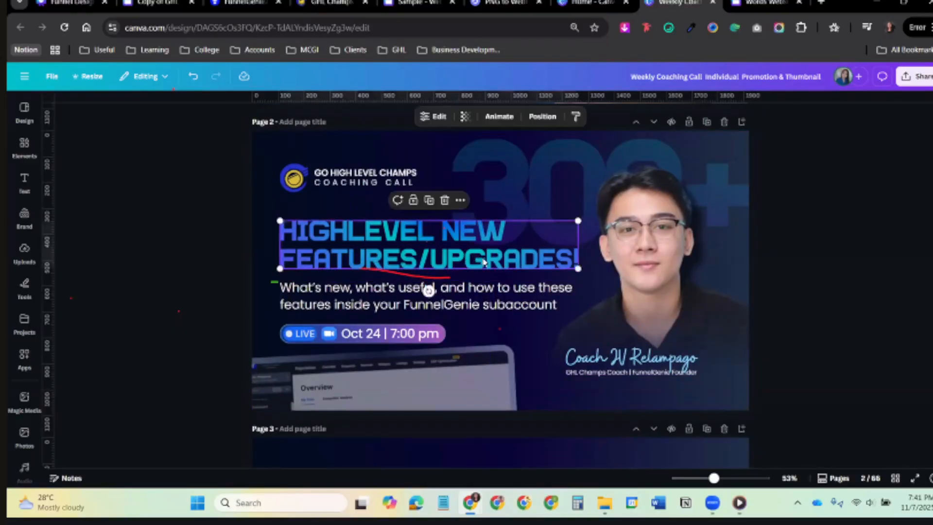
{"action": "left_click", "coordinate": [862, 289]}
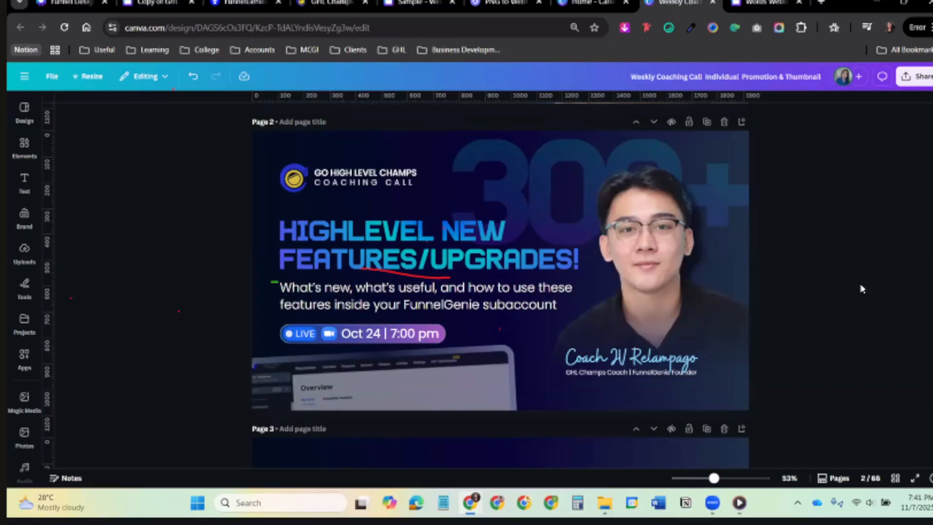
Check the image editing and Image Blender options for the chess picture on The Opportunity card of the GHL Champs webinar page.
{"action": "left_click", "coordinate": [123, 4]}
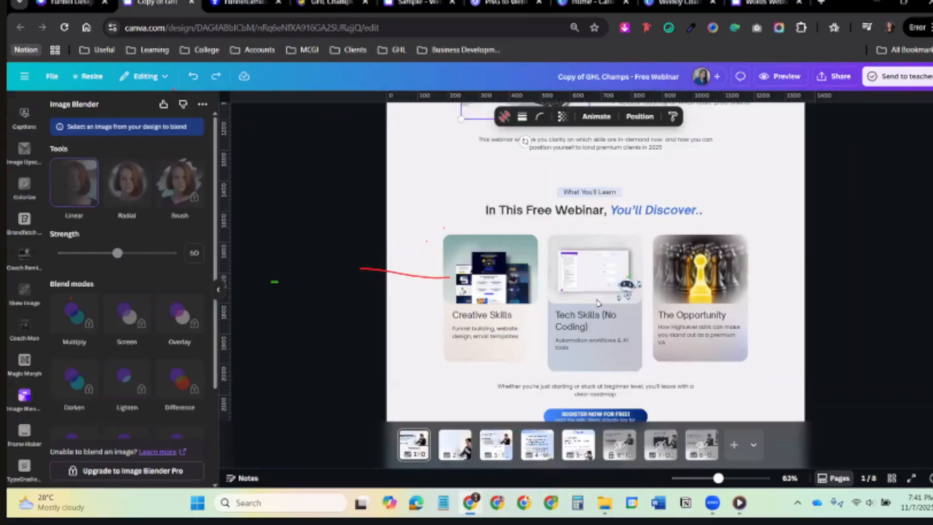
{"action": "scroll", "coordinate": [598, 303], "scroll_direction": "up", "scroll_amount": 10}
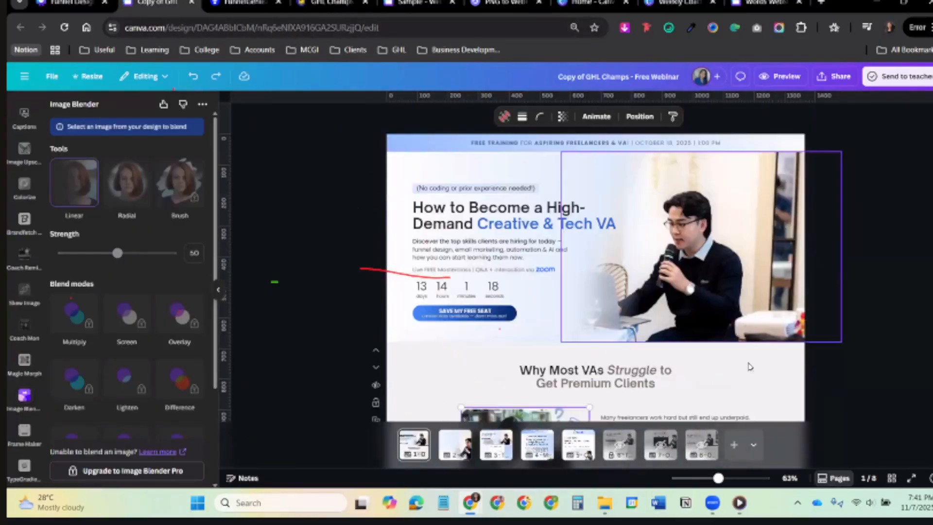
{"action": "scroll", "coordinate": [750, 365], "scroll_direction": "down", "scroll_amount": 8}
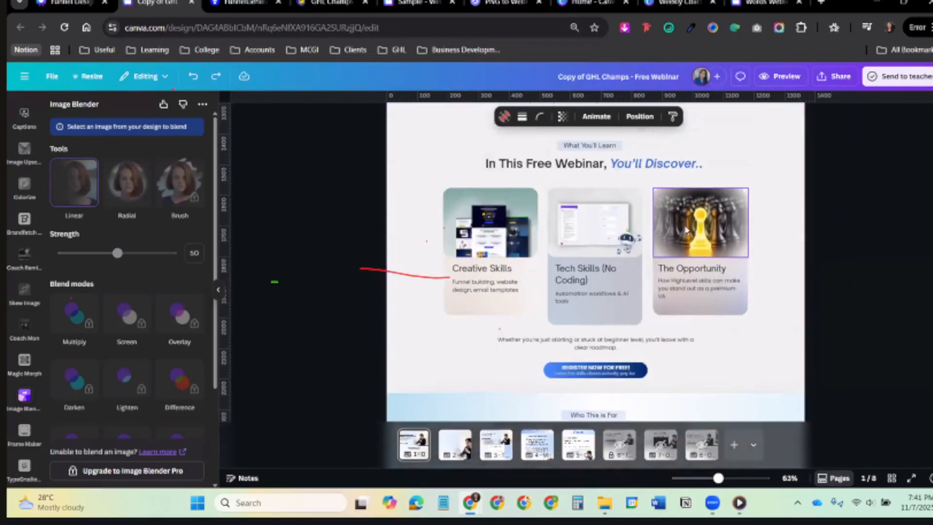
{"action": "left_click", "coordinate": [687, 231]}
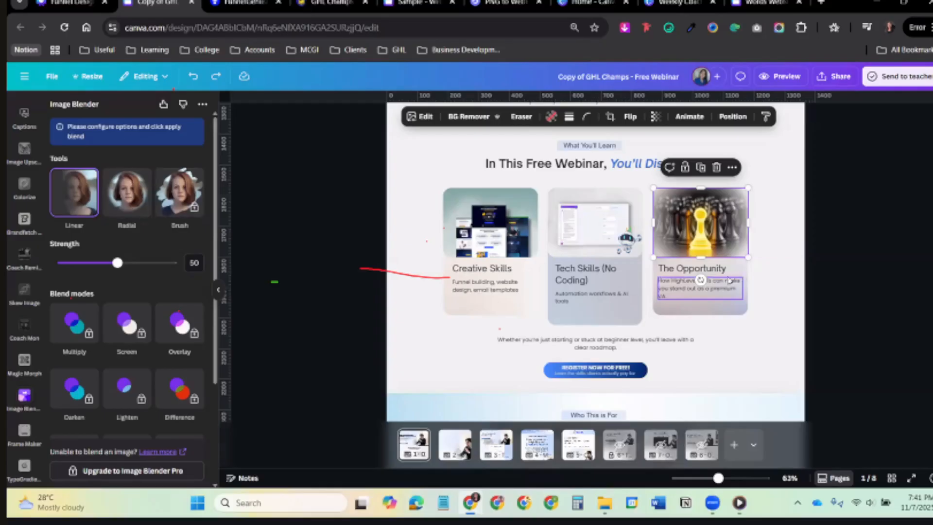
{"action": "left_click", "coordinate": [421, 118]}
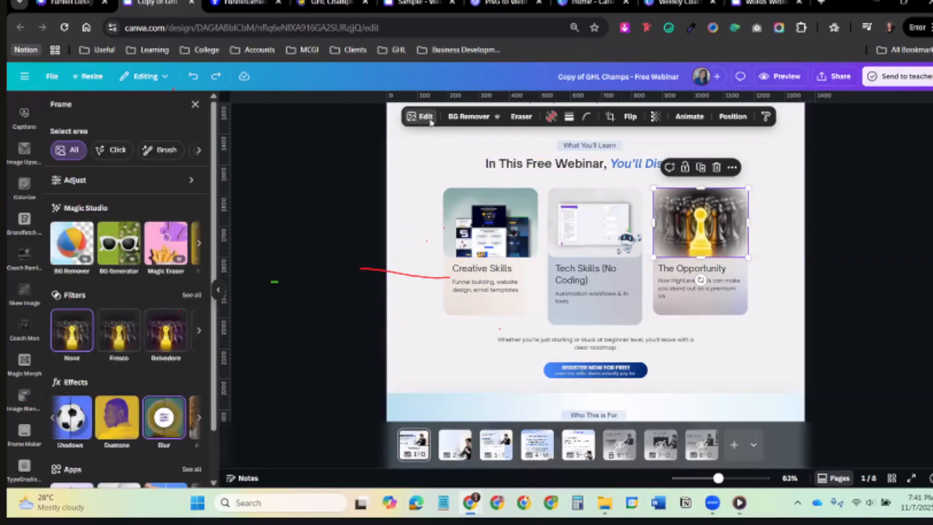
{"action": "left_click", "coordinate": [24, 395]}
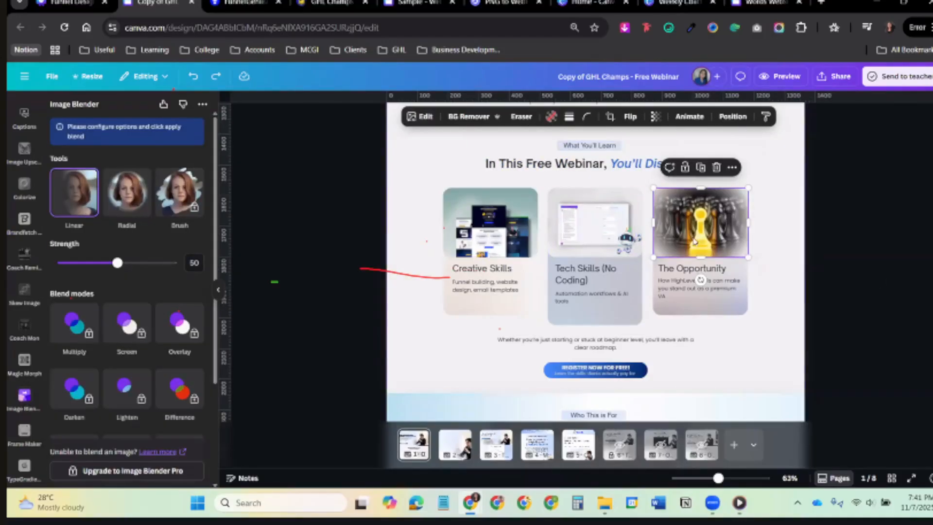
{"action": "left_click", "coordinate": [770, 237]}
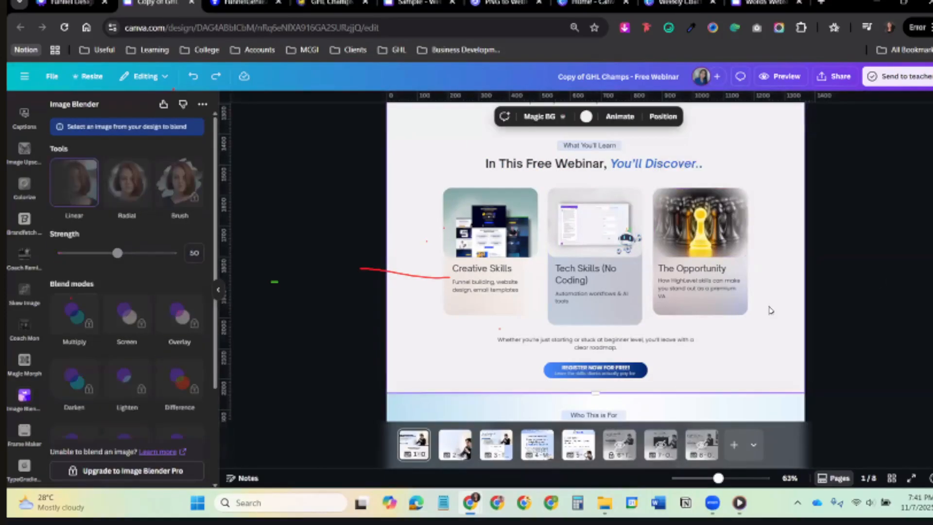
Review the webinar page at 92% zoom, from the You'll Discover cards through the Meet Your Trainer section.
{"action": "left_click_drag", "start_coordinate": [719, 479], "coordinate": [725, 479]}
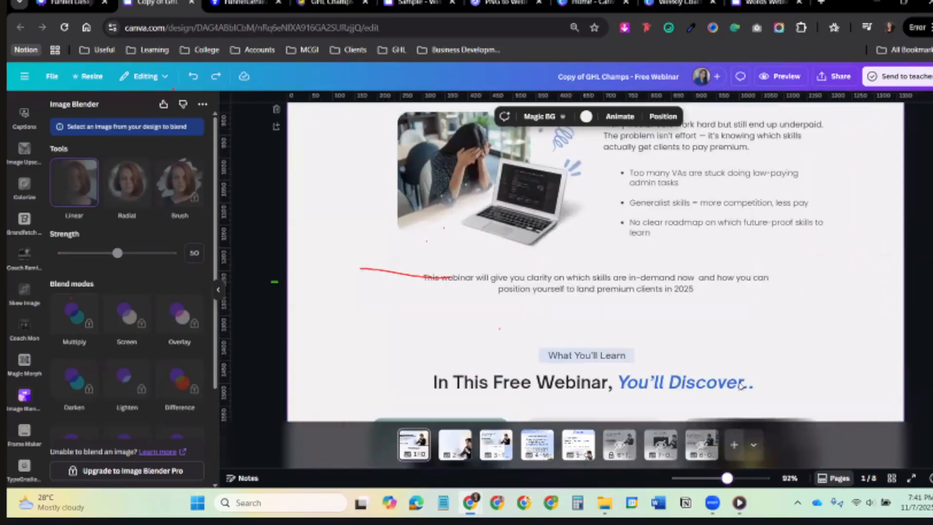
{"action": "scroll", "coordinate": [739, 381], "scroll_direction": "down", "scroll_amount": 3}
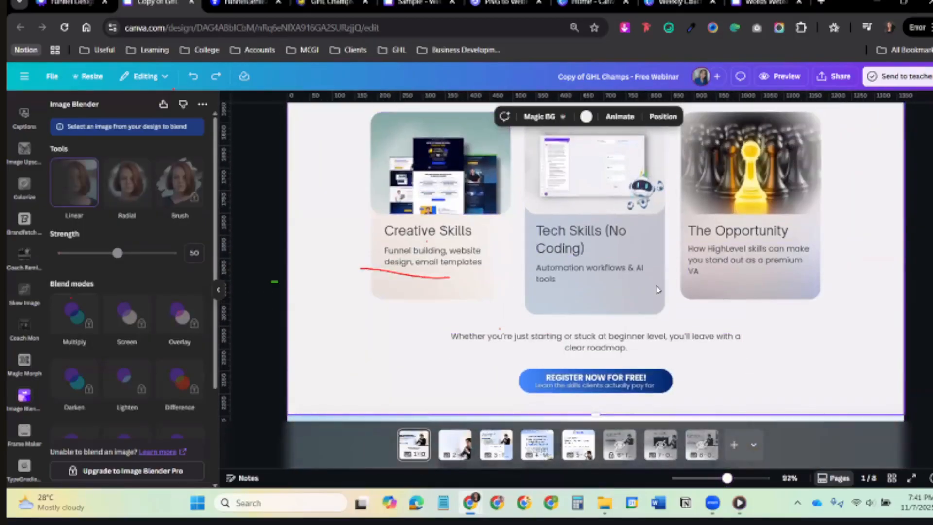
{"action": "scroll", "coordinate": [678, 335], "scroll_direction": "down", "scroll_amount": 4}
{"action": "scroll", "coordinate": [672, 313], "scroll_direction": "down", "scroll_amount": 4}
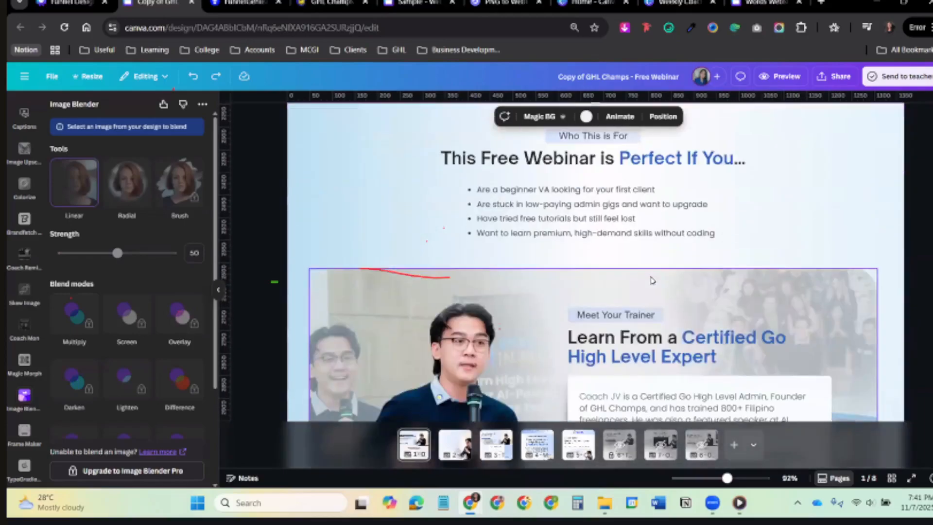
{"action": "scroll", "coordinate": [673, 293], "scroll_direction": "down", "scroll_amount": 3}
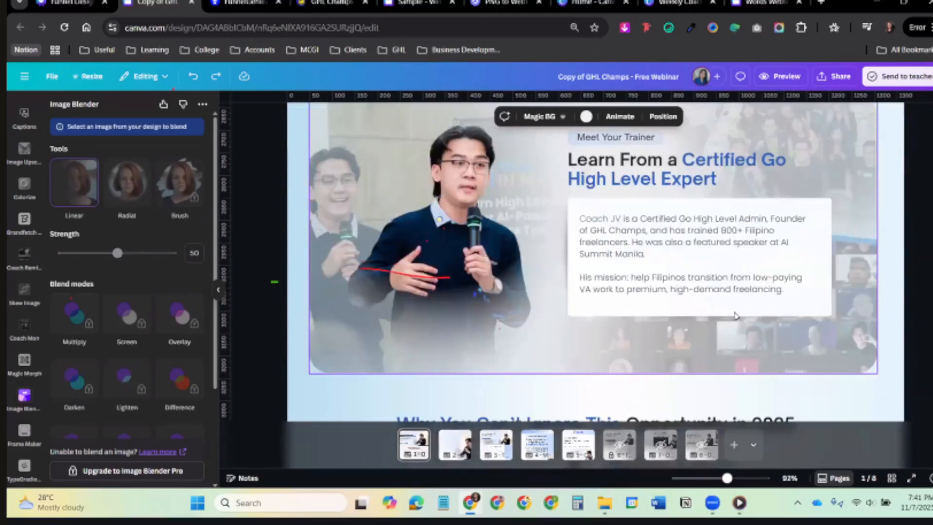
{"action": "scroll", "coordinate": [528, 306], "scroll_direction": "down", "scroll_amount": 12}
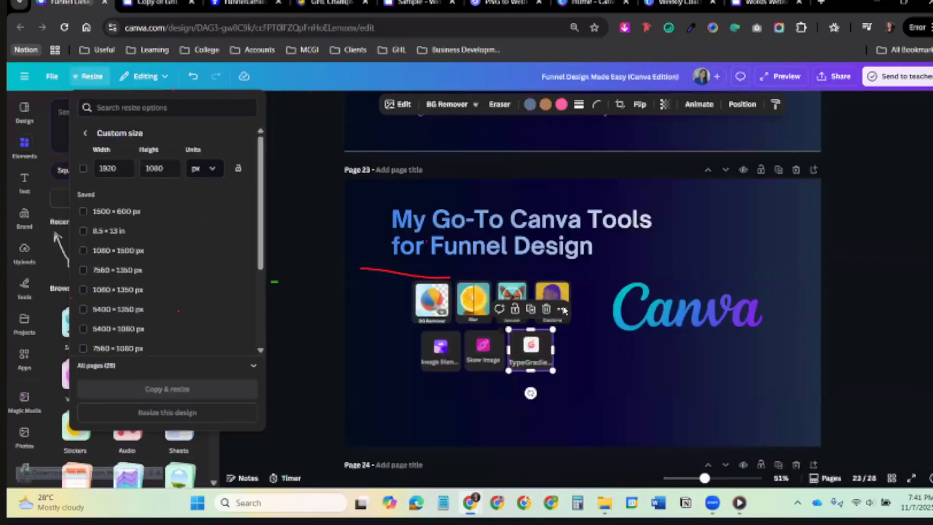
Close the resize options in the Funnel Design Made Easy slides and select the BG Remover icon on page 23 at a larger browser zoom.
{"action": "key", "text": "ctrl+plus"}
{"action": "key", "text": "ctrl+plus"}
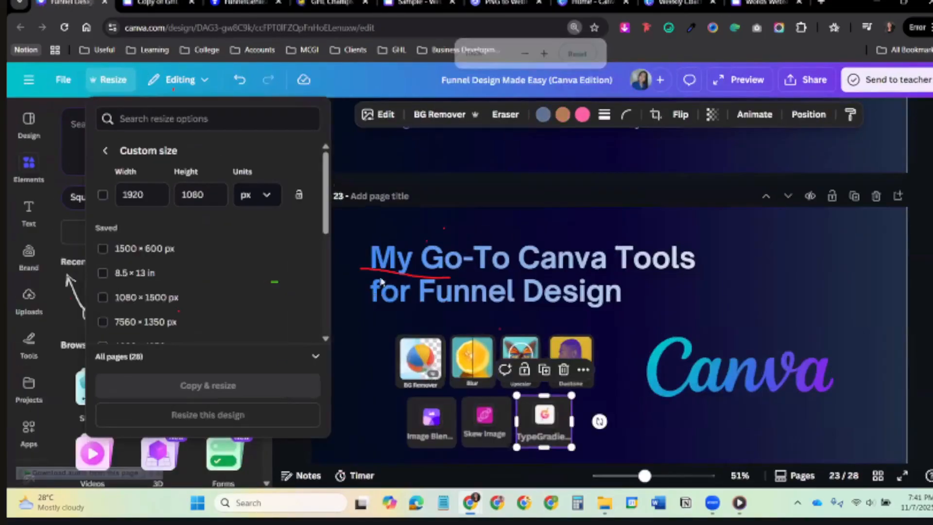
{"action": "left_click", "coordinate": [564, 340]}
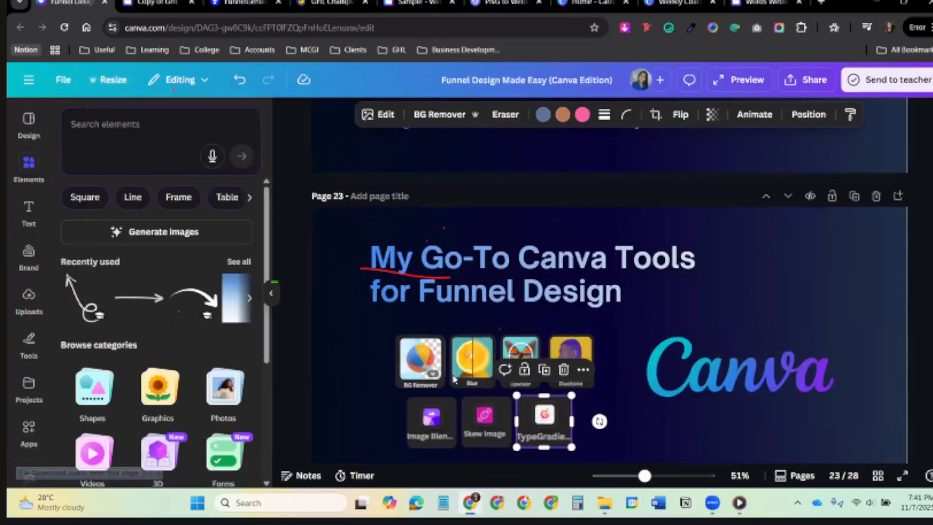
{"action": "left_click", "coordinate": [420, 358]}
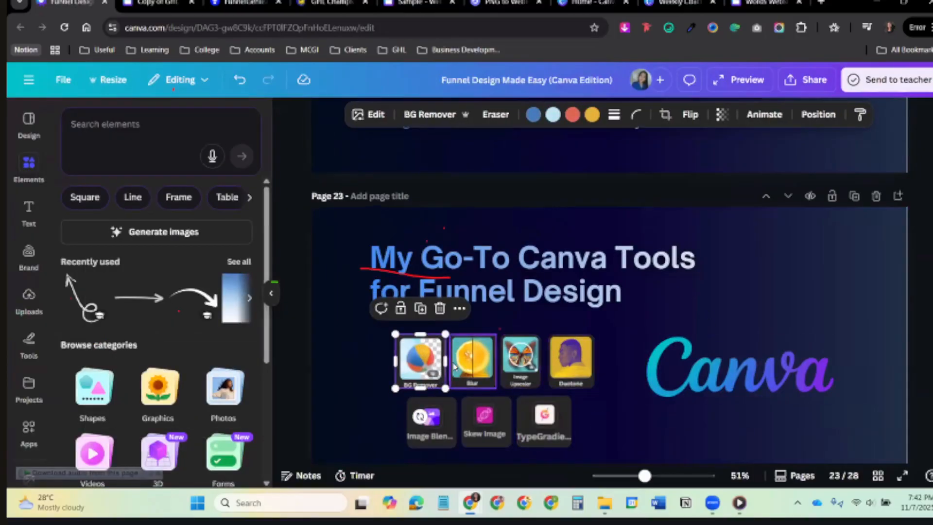
Go through the Blur, Image Upscaler, Duotone, Image Blender, Skew Image and TypeGradient icons on page 23, selecting each in turn.
{"action": "scroll", "coordinate": [464, 319], "scroll_direction": "down", "scroll_amount": 2}
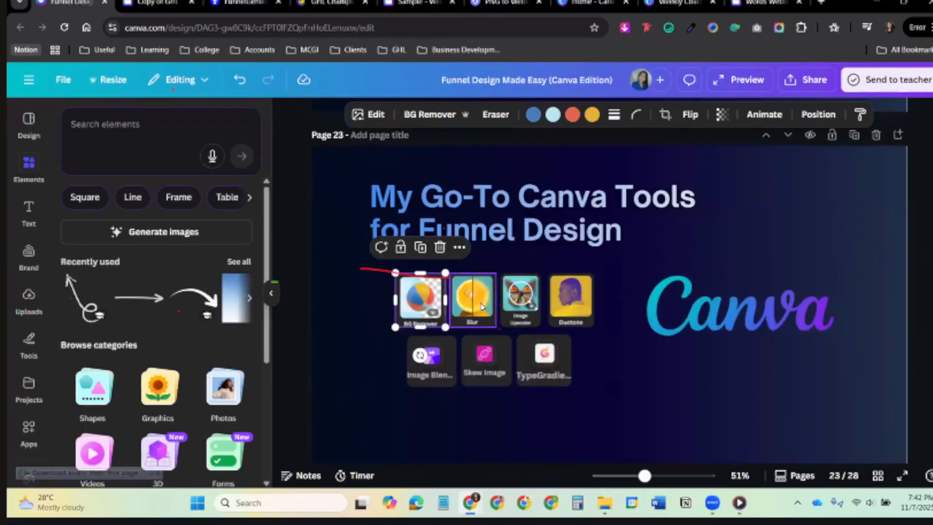
{"action": "left_click", "coordinate": [483, 307]}
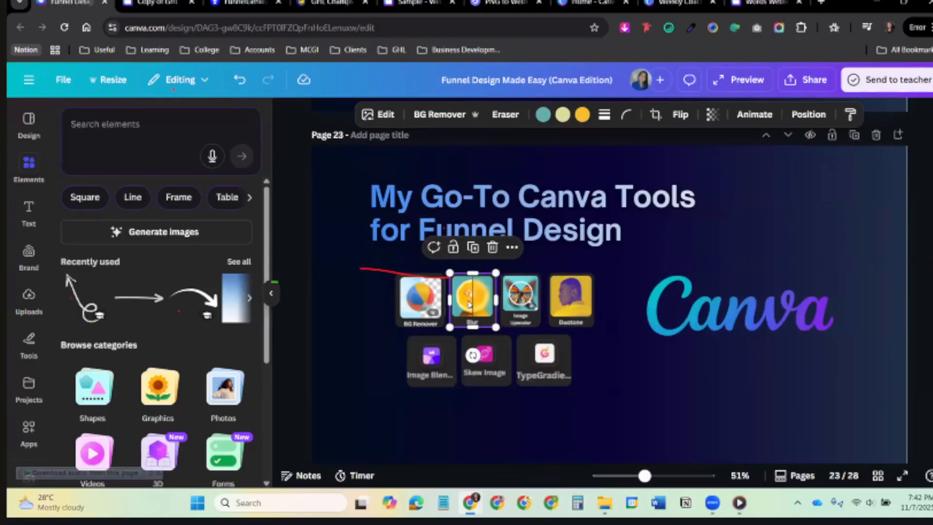
{"action": "left_click", "coordinate": [525, 317]}
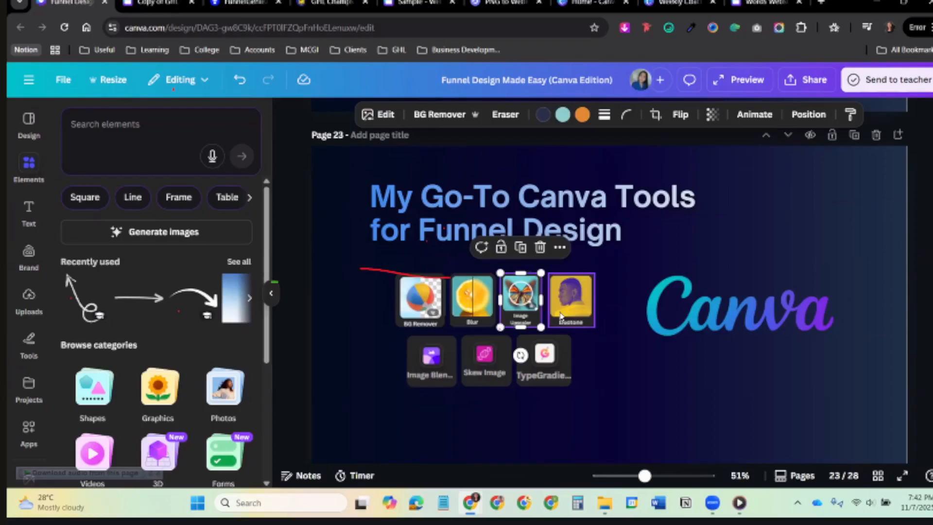
{"action": "left_click", "coordinate": [562, 316]}
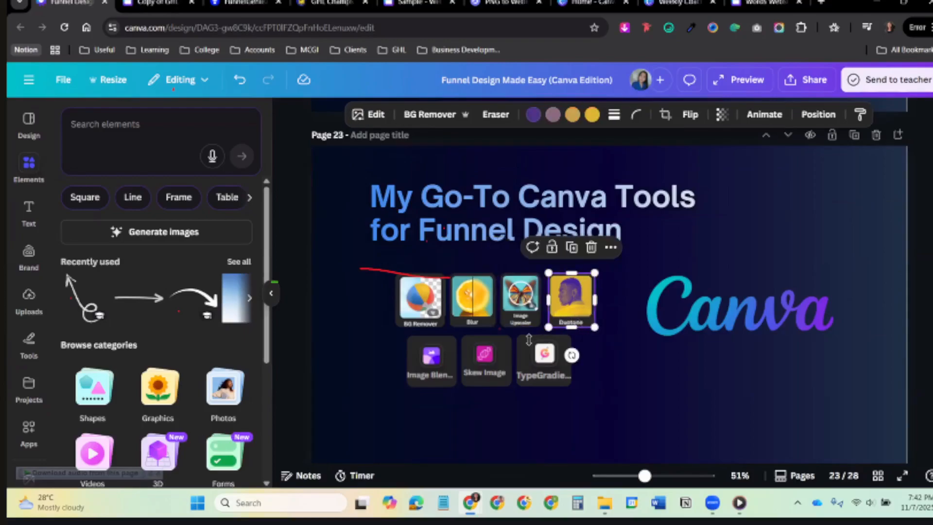
{"action": "left_click", "coordinate": [431, 361]}
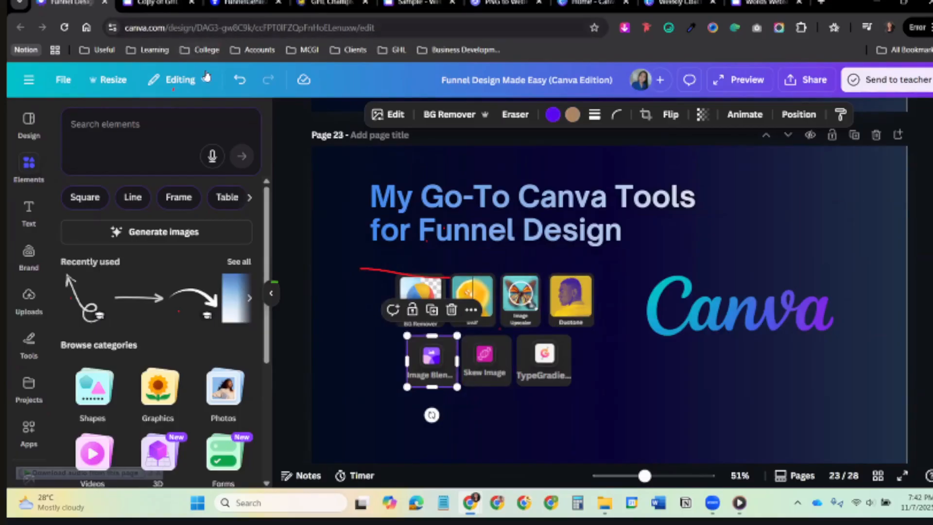
{"action": "left_click", "coordinate": [484, 367]}
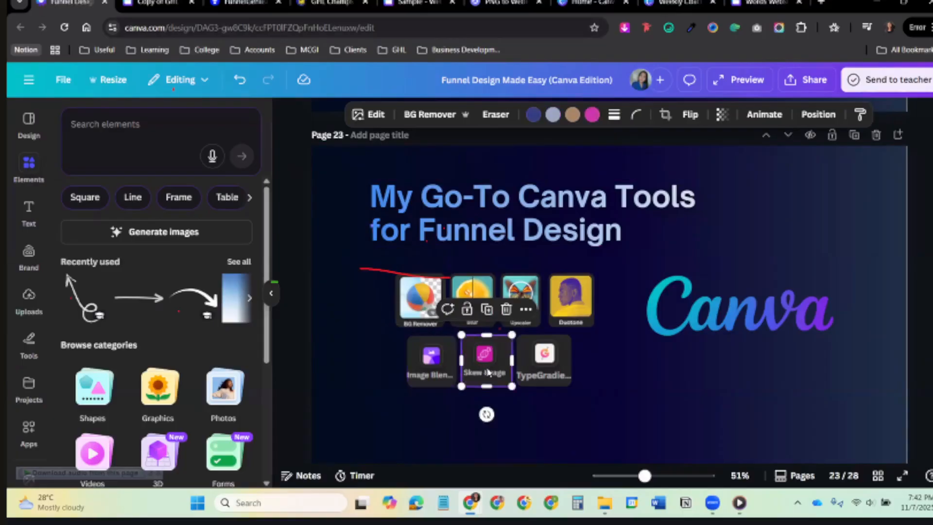
{"action": "left_click", "coordinate": [565, 377]}
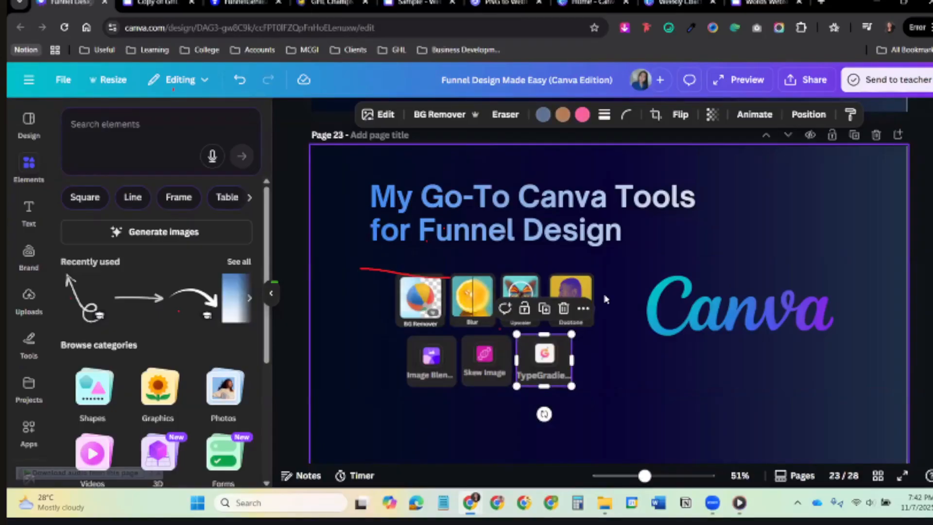
{"action": "scroll", "coordinate": [541, 309], "scroll_direction": "down", "scroll_amount": 2}
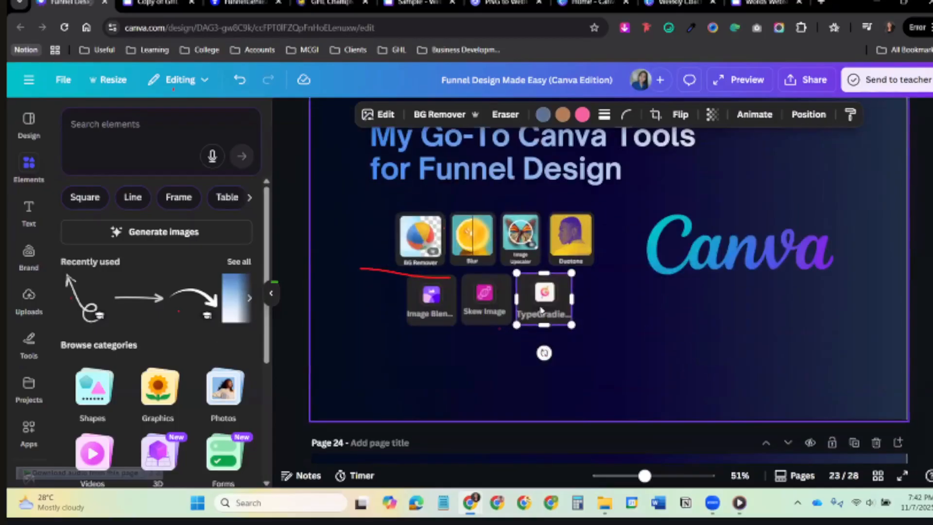
Switch to the Weekly Coaching Call design and check the page 2 gradient heading and the text color of the page 1 title.
{"action": "left_click", "coordinate": [756, 4]}
{"action": "left_click", "coordinate": [680, 4]}
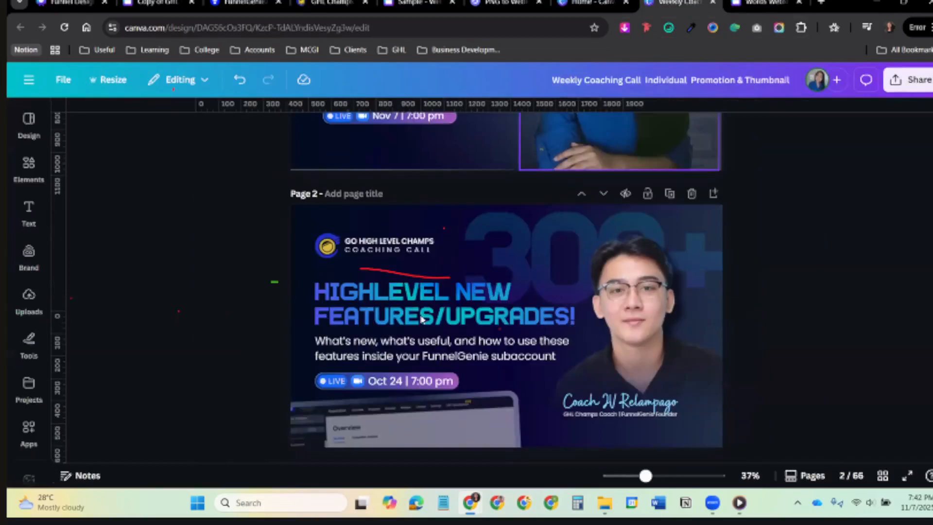
{"action": "left_click", "coordinate": [422, 316]}
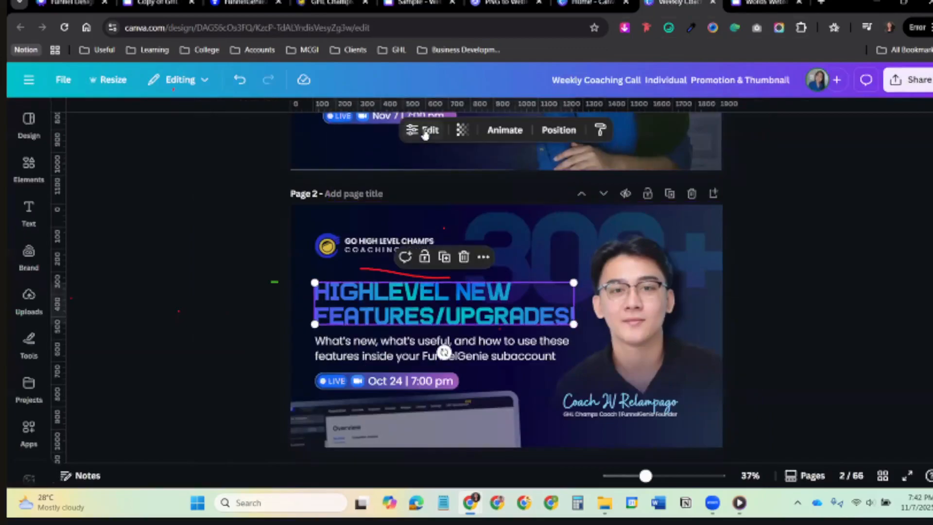
{"action": "scroll", "coordinate": [403, 243], "scroll_direction": "up", "scroll_amount": 4}
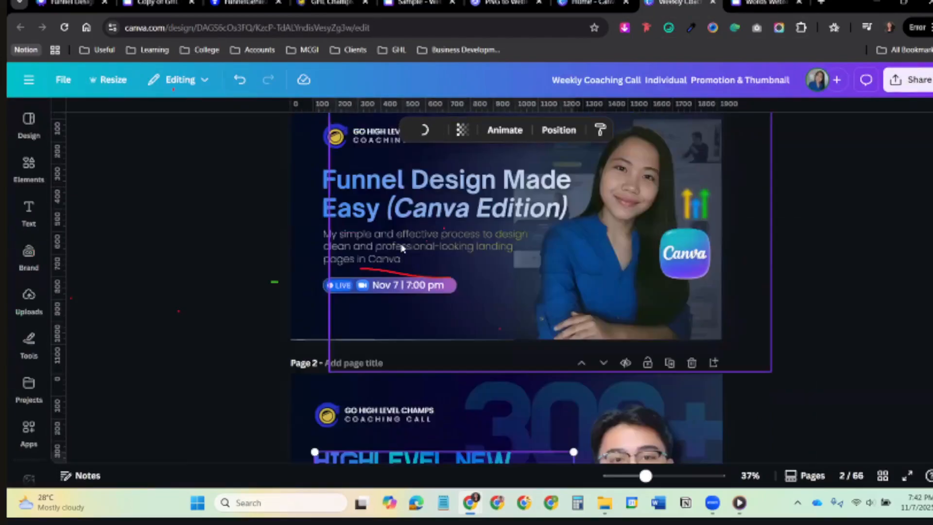
{"action": "left_click", "coordinate": [403, 204]}
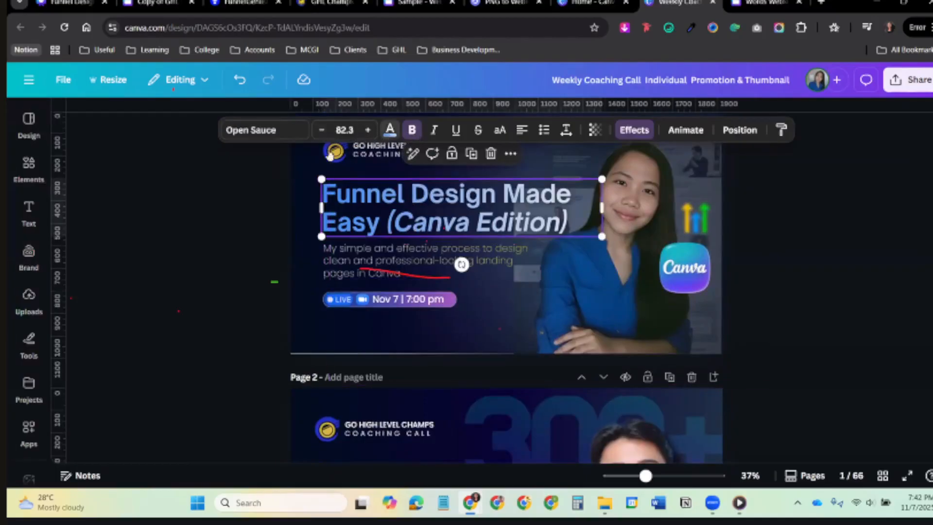
{"action": "left_click", "coordinate": [390, 130]}
{"action": "left_click", "coordinate": [177, 297]}
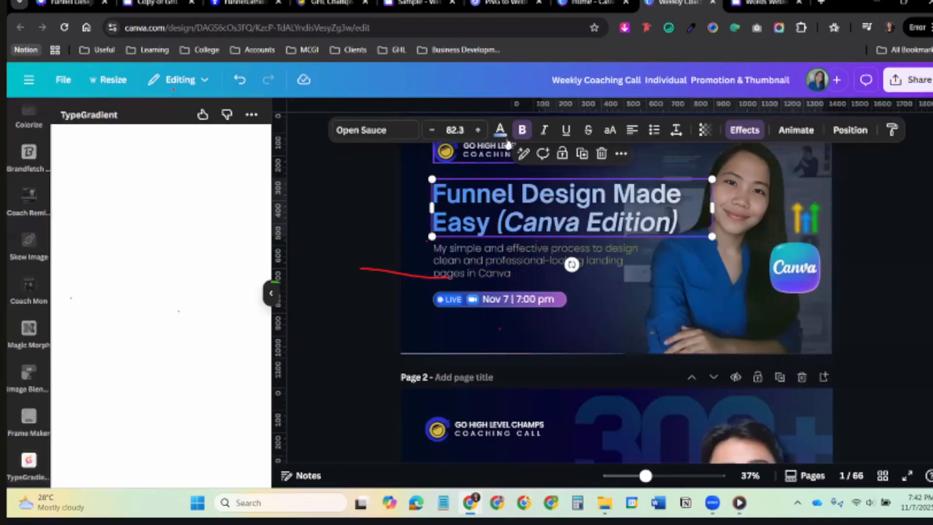
Open the "HIGHLEVEL NEW FEATURES/UPGRADES!" heading on page 2 in TypeGradient and review the apps list and gradient type options.
{"action": "scroll", "coordinate": [521, 346], "scroll_direction": "down", "scroll_amount": 4}
{"action": "scroll", "coordinate": [522, 346], "scroll_direction": "down", "scroll_amount": 2}
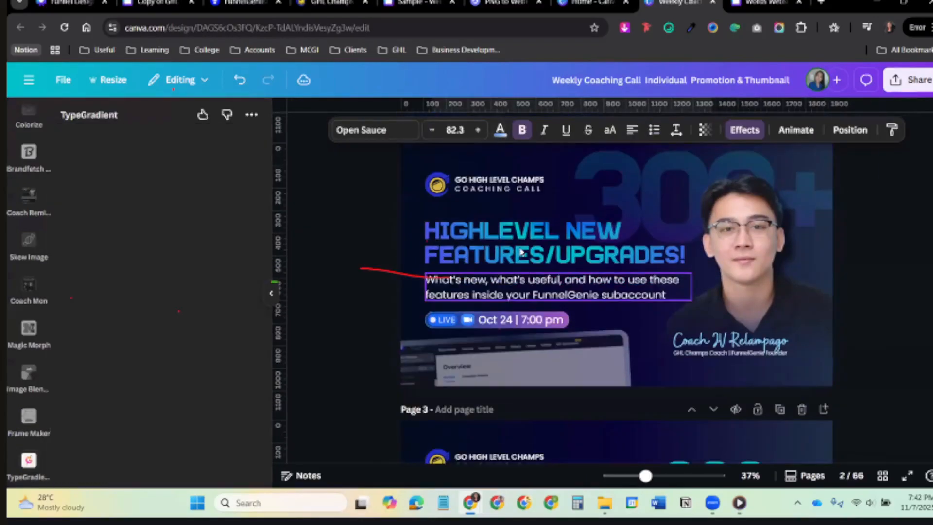
{"action": "left_click", "coordinate": [535, 243]}
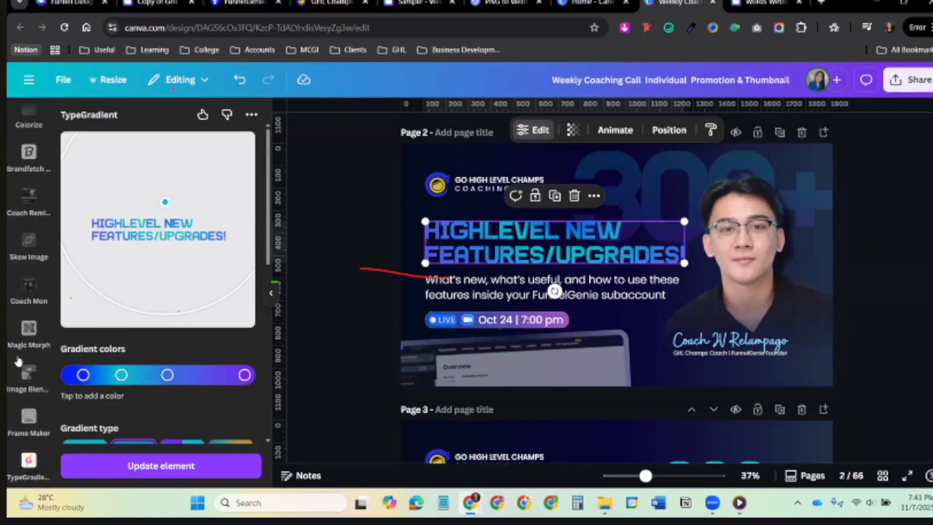
{"action": "scroll", "coordinate": [22, 360], "scroll_direction": "up", "scroll_amount": 4}
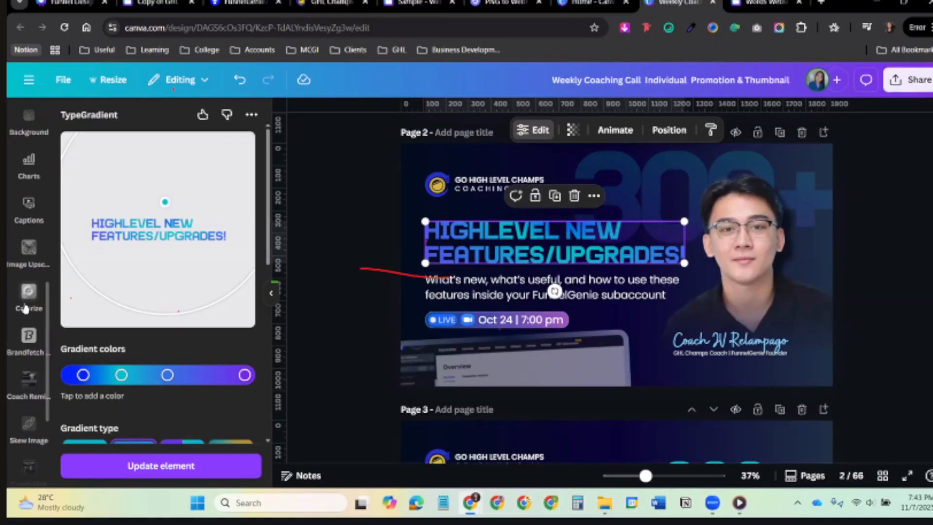
{"action": "scroll", "coordinate": [26, 309], "scroll_direction": "down", "scroll_amount": 4}
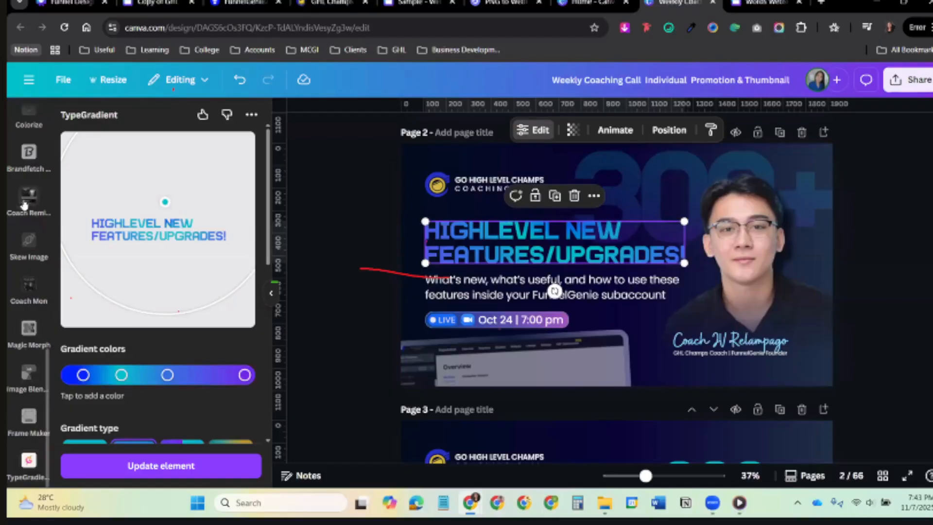
{"action": "scroll", "coordinate": [29, 340], "scroll_direction": "up", "scroll_amount": 3}
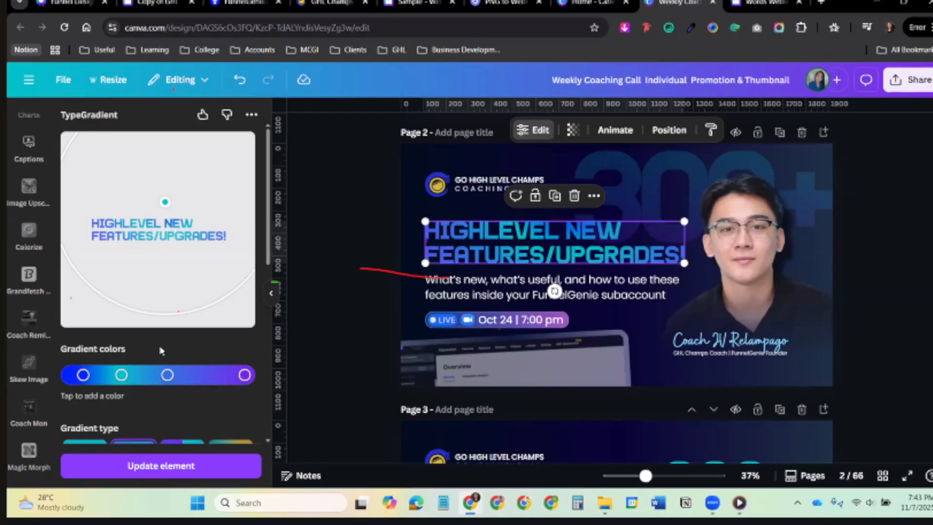
{"action": "scroll", "coordinate": [90, 316], "scroll_direction": "down", "scroll_amount": 4}
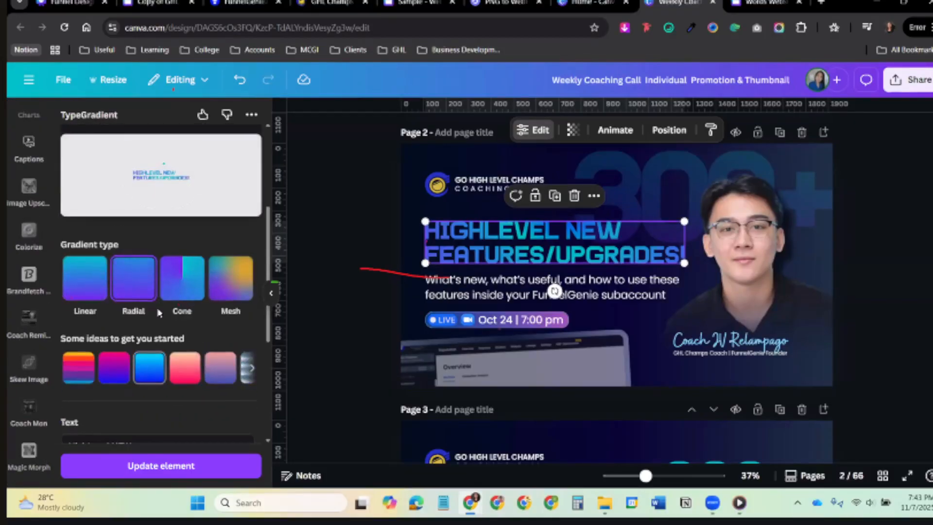
Try shifting the teal color stop toward the middle of the heading's gradient and moving the center of the radial gradient.
{"action": "scroll", "coordinate": [144, 349], "scroll_direction": "up", "scroll_amount": 4}
{"action": "left_click_drag", "start_coordinate": [121, 314], "coordinate": [134, 314]}
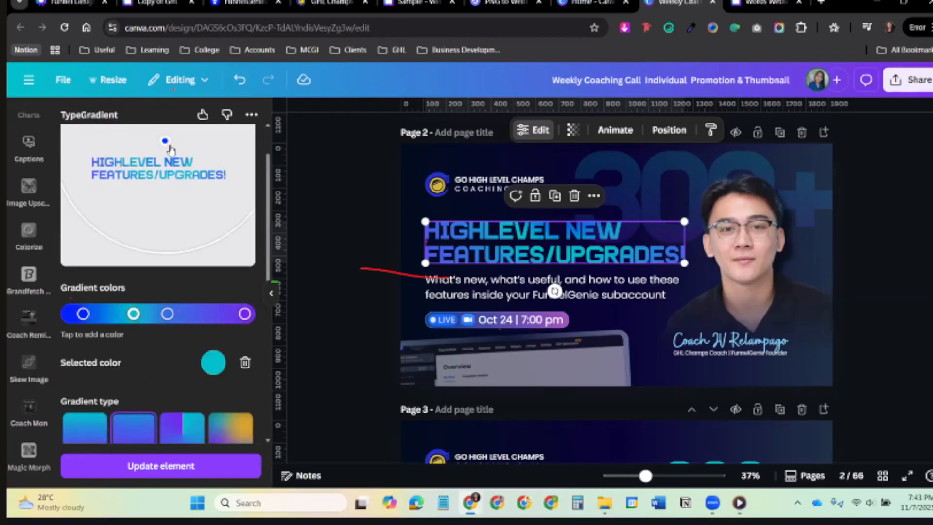
{"action": "left_click_drag", "start_coordinate": [165, 141], "coordinate": [177, 203]}
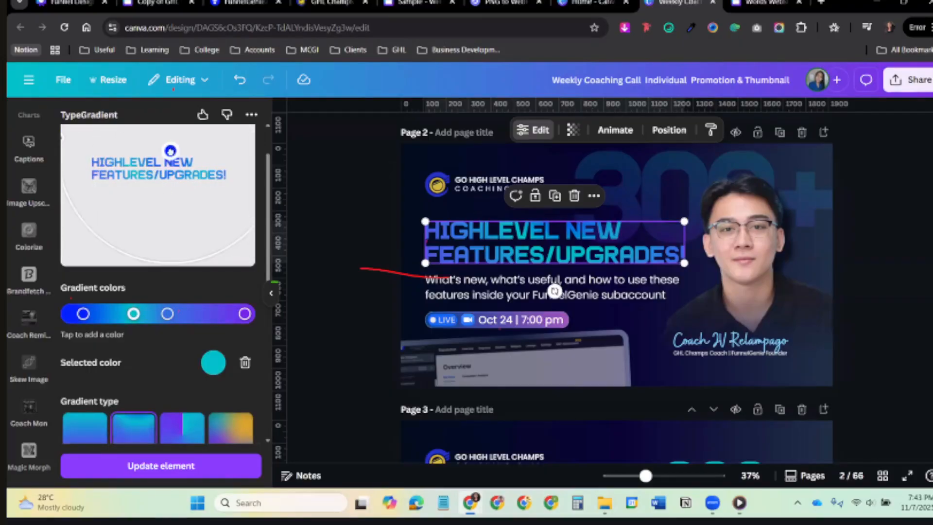
Highlight the heading's wording "HighLevel NEW Features/Upgrades!" in the TypeGradient text settings, and duplicate page 2.
{"action": "scroll", "coordinate": [146, 362], "scroll_direction": "down", "scroll_amount": 5}
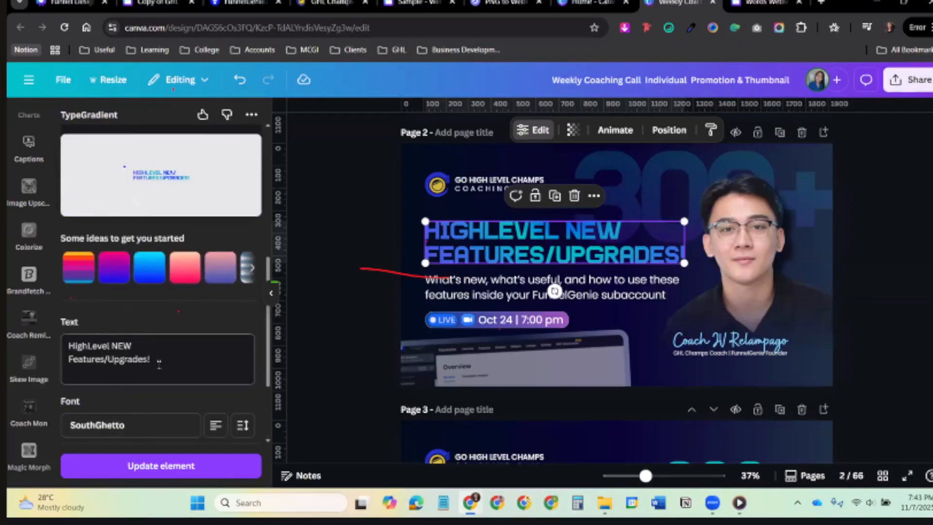
{"action": "left_click_drag", "start_coordinate": [160, 363], "coordinate": [62, 344]}
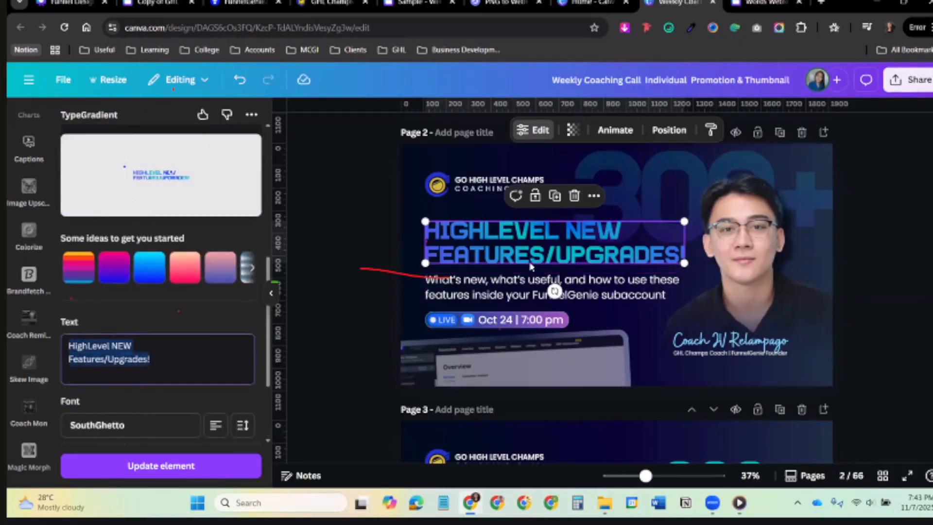
{"action": "left_click", "coordinate": [583, 302]}
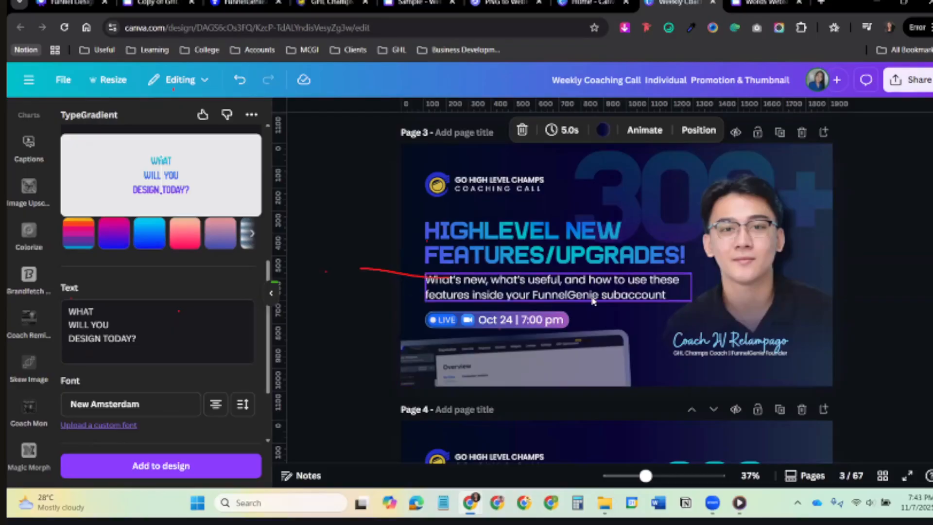
Replace the gradient headline on page 3 with the text "Hello Coach" and update the element in the design.
{"action": "left_click", "coordinate": [498, 257]}
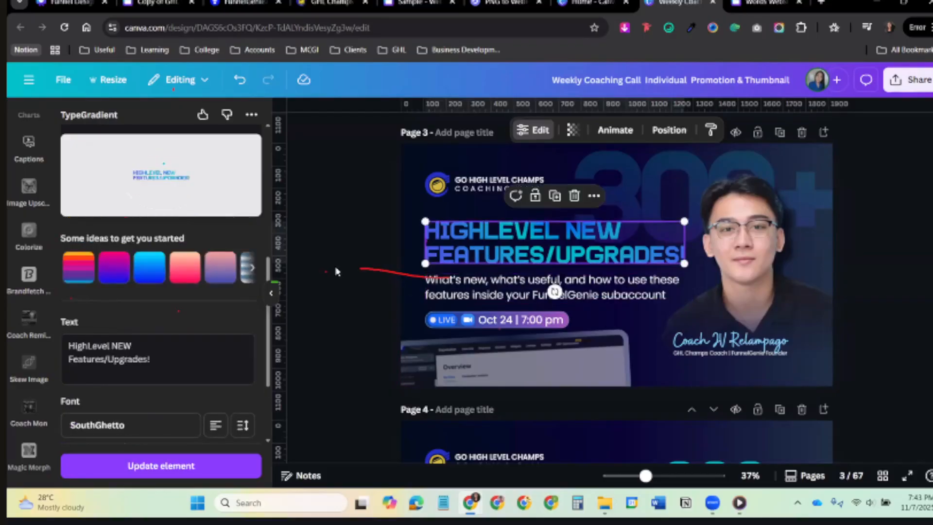
{"action": "left_click_drag", "start_coordinate": [193, 359], "coordinate": [58, 344]}
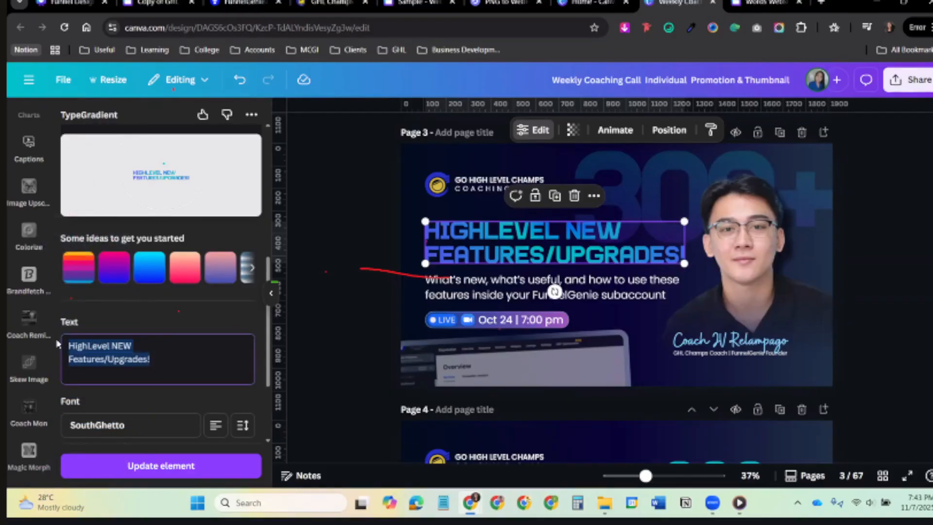
{"action": "type", "text": "He"}
{"action": "key", "text": "BackSpace"}
{"action": "key", "text": "BackSpace"}
{"action": "type", "text": "Sing"}
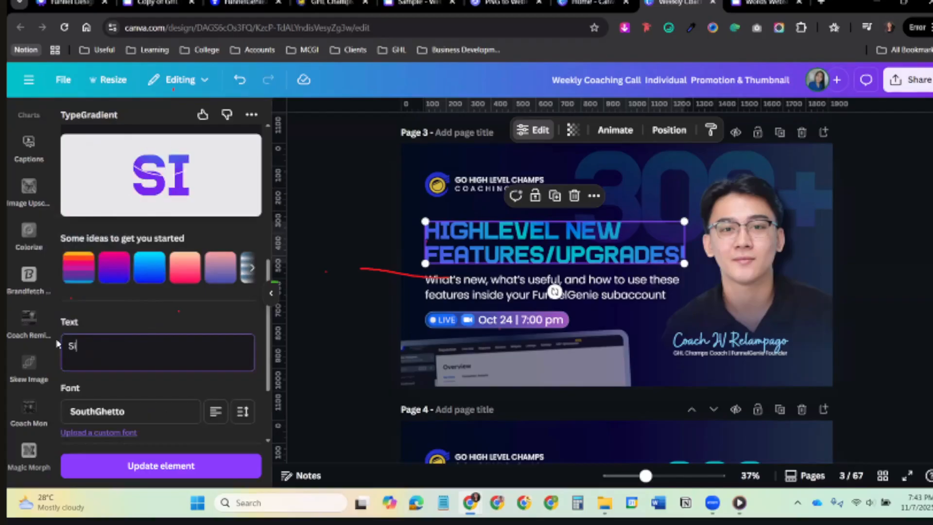
{"action": "key", "text": "BackSpace"}
{"action": "key", "text": "BackSpace"}
{"action": "key", "text": "BackSpace"}
{"action": "key", "text": "BackSpace"}
{"action": "type", "text": "Hello"}
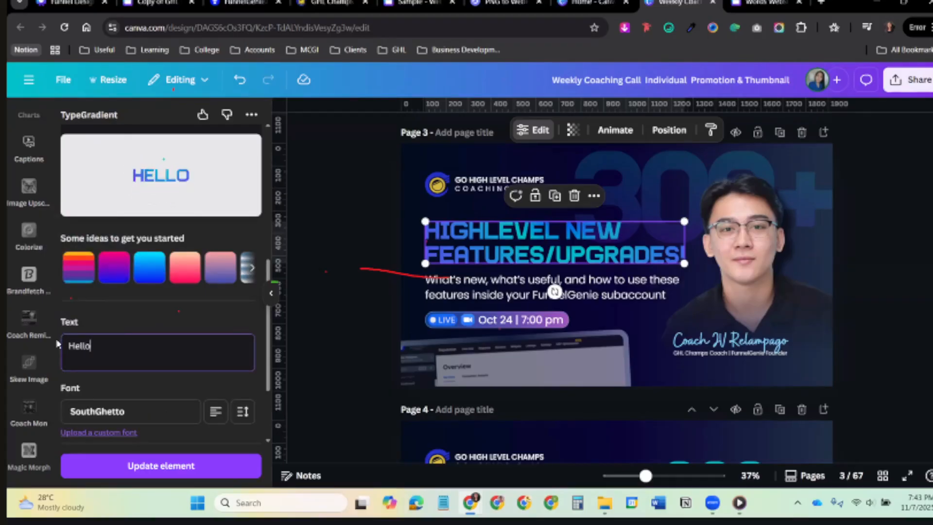
{"action": "type", "text": " Coach"}
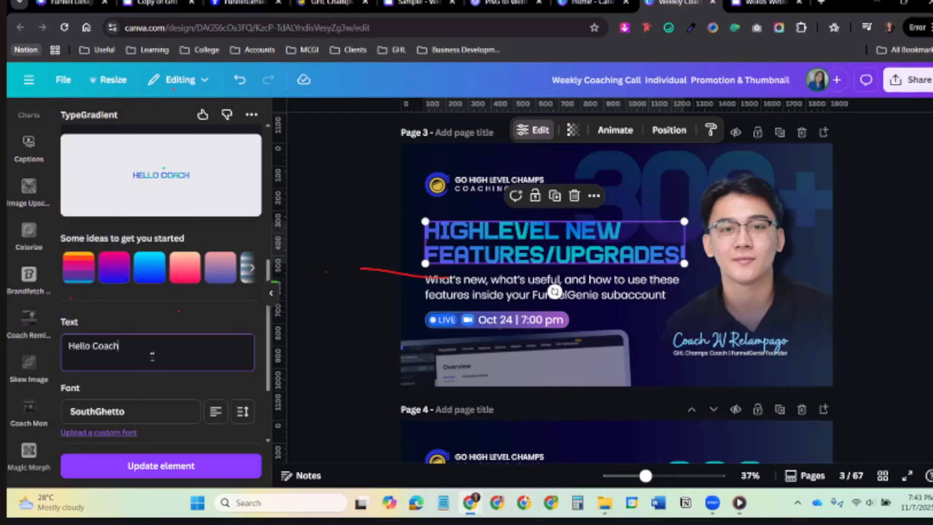
{"action": "left_click", "coordinate": [167, 471]}
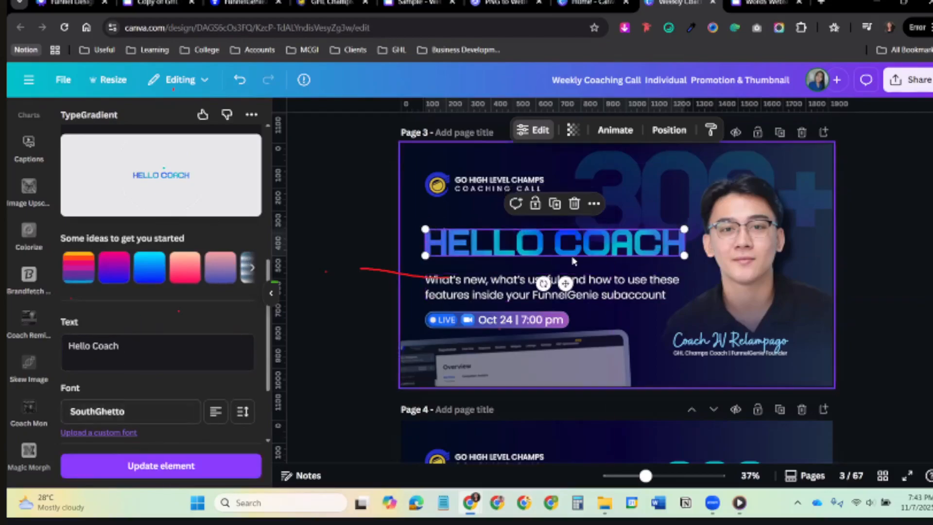
{"action": "left_click", "coordinate": [861, 256]}
{"action": "left_click", "coordinate": [488, 239]}
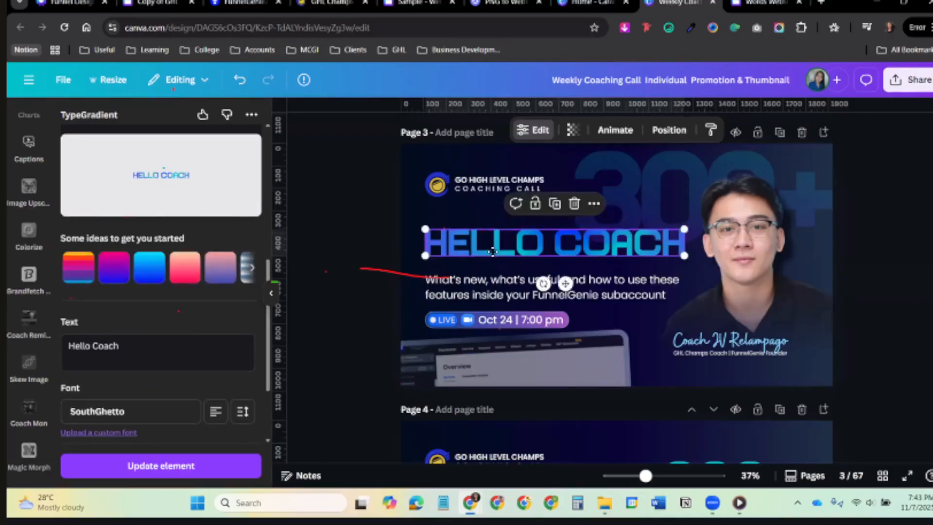
{"action": "left_click_drag", "start_coordinate": [488, 239], "coordinate": [491, 248]}
{"action": "key", "text": "ctrl+z"}
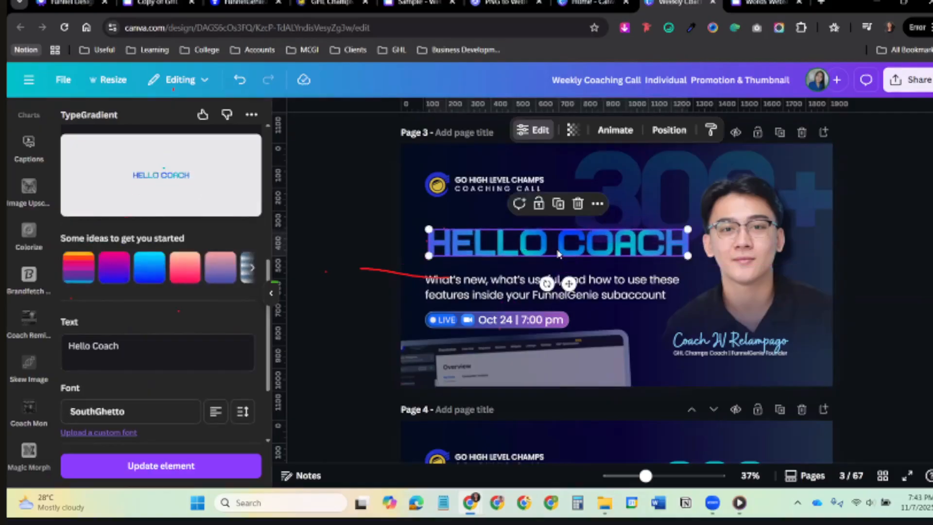
{"action": "left_click", "coordinate": [591, 243]}
{"action": "left_click", "coordinate": [529, 248]}
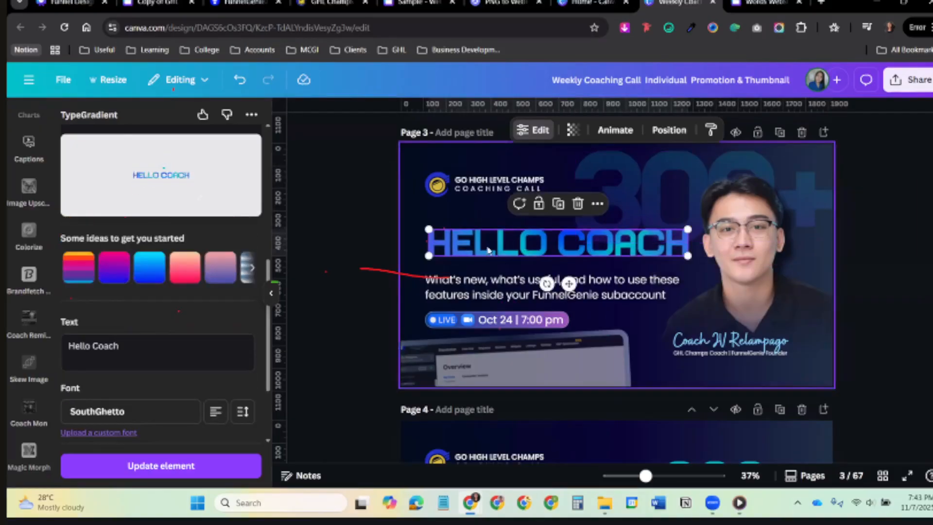
{"action": "left_click_drag", "start_coordinate": [494, 247], "coordinate": [492, 249]}
{"action": "scroll", "coordinate": [518, 247], "scroll_direction": "up", "scroll_amount": 2}
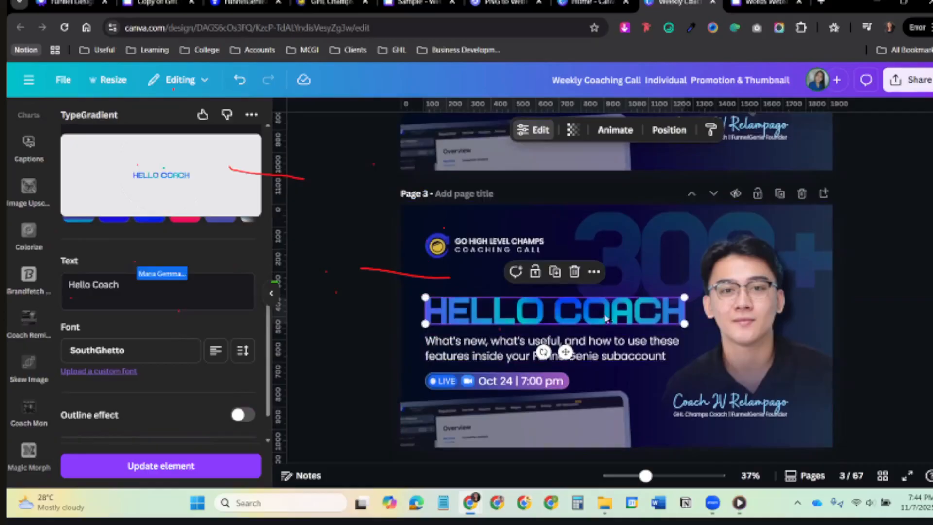
Clear the "Hello Coach" text from the TypeGradient text entry.
{"action": "left_click", "coordinate": [115, 285]}
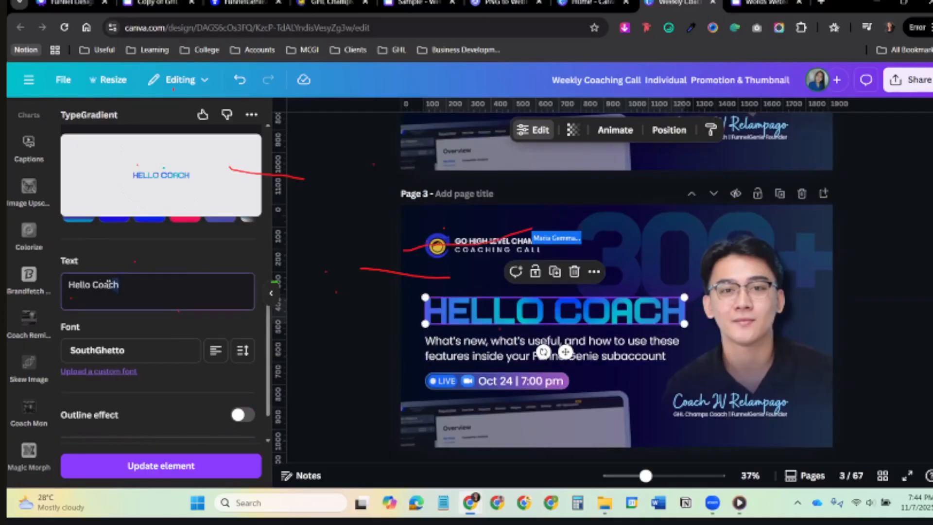
{"action": "key", "text": "BackSpace"}
{"action": "key", "text": "BackSpace"}
{"action": "key", "text": "BackSpace"}
{"action": "key", "text": "BackSpace"}
{"action": "key", "text": "BackSpace"}
{"action": "key", "text": "BackSpace"}
{"action": "key", "text": "BackSpace"}
{"action": "key", "text": "BackSpace"}
{"action": "key", "text": "BackSpace"}
{"action": "key", "text": "BackSpace"}
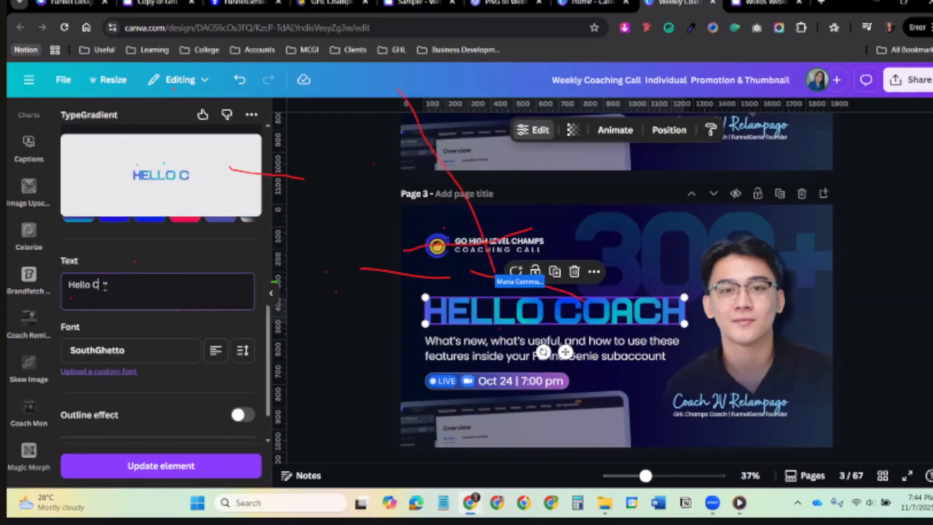
{"action": "key", "text": "BackSpace"}
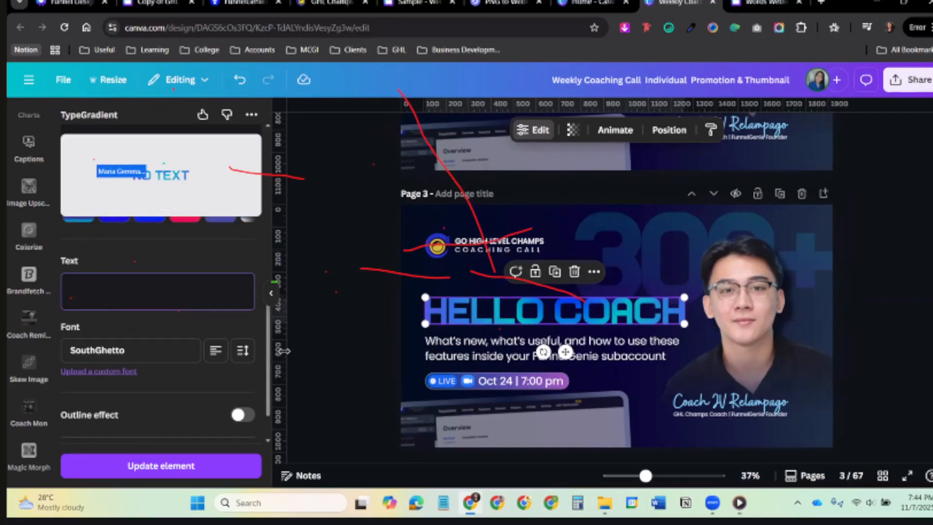
Select the description text and the coach signature group on page 2 for inspection, and clear the selection.
{"action": "scroll", "coordinate": [534, 249], "scroll_direction": "up", "scroll_amount": 4}
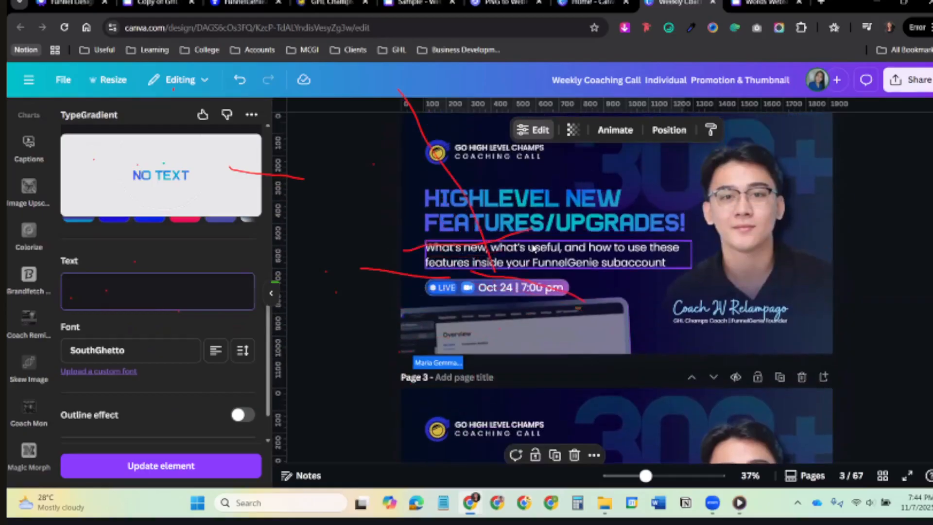
{"action": "left_click", "coordinate": [534, 249]}
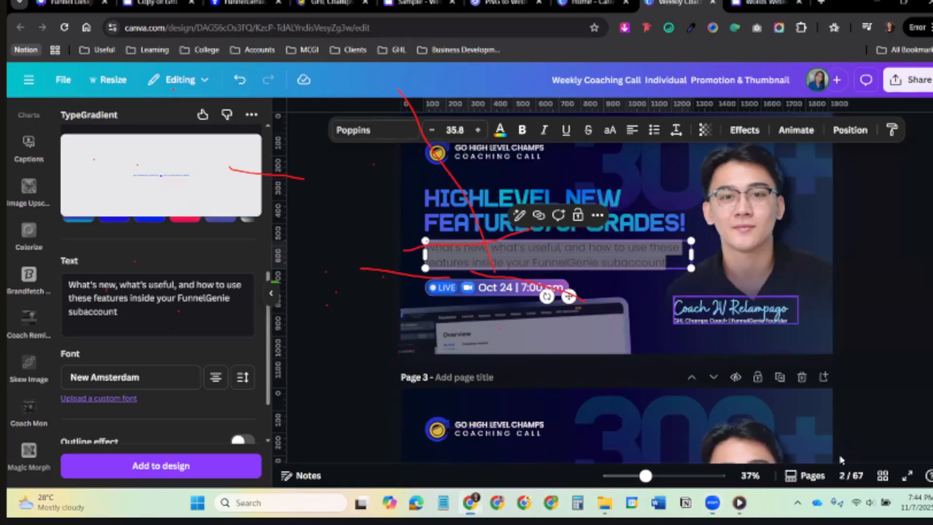
{"action": "left_click", "coordinate": [776, 315]}
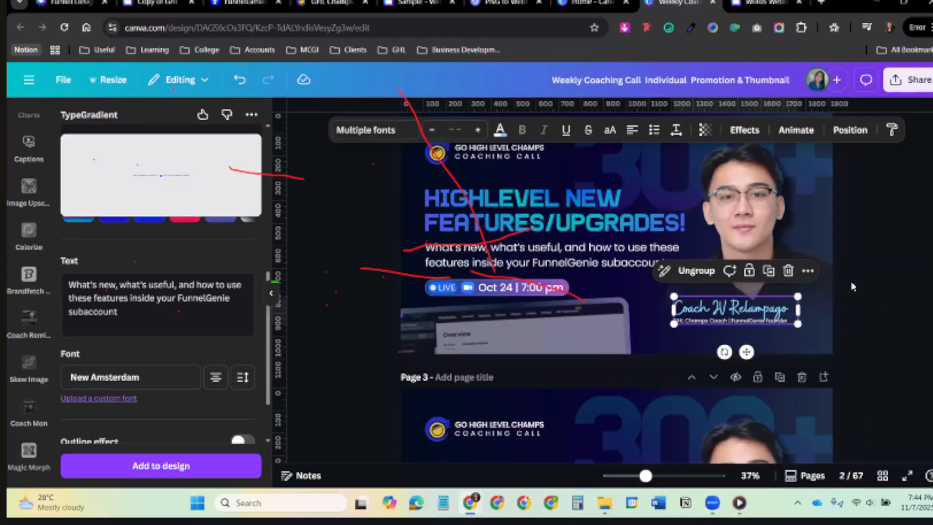
{"action": "left_click", "coordinate": [860, 307]}
Switch to the Funnel Design Made Easy (Canva Edition) design, review its Canva tools and Extra Tips pages, and leave the full-screen presentation.
{"action": "scroll", "coordinate": [859, 325], "scroll_direction": "up", "scroll_amount": 2}
{"action": "left_click", "coordinate": [68, 2]}
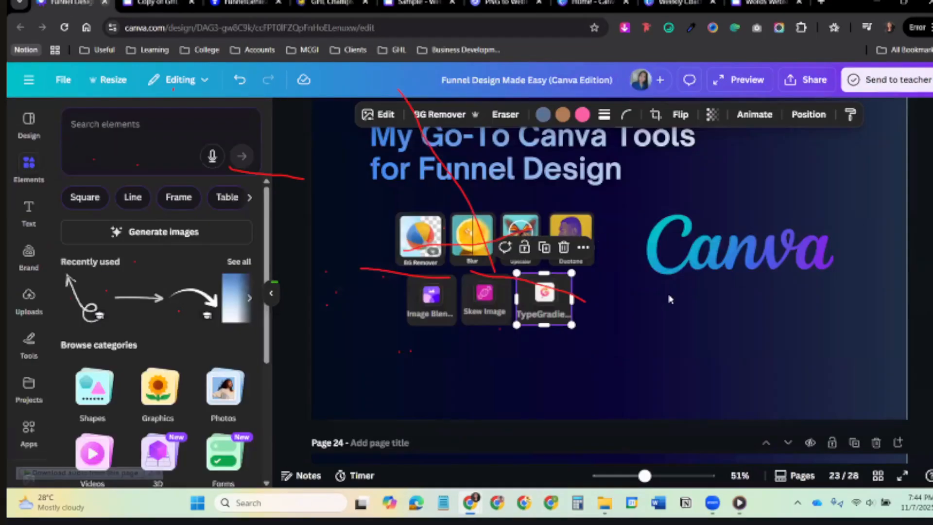
{"action": "left_click", "coordinate": [676, 324]}
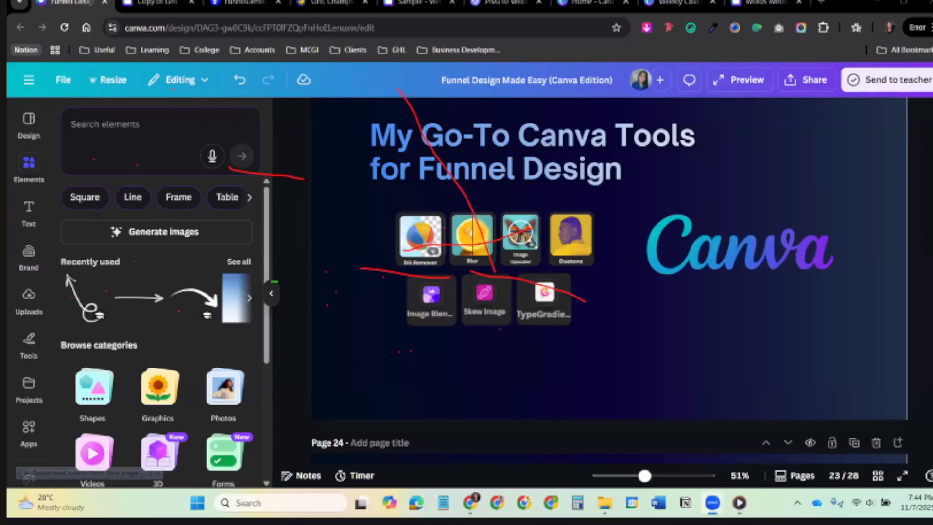
{"action": "mouse_move", "coordinate": [25, 160]}
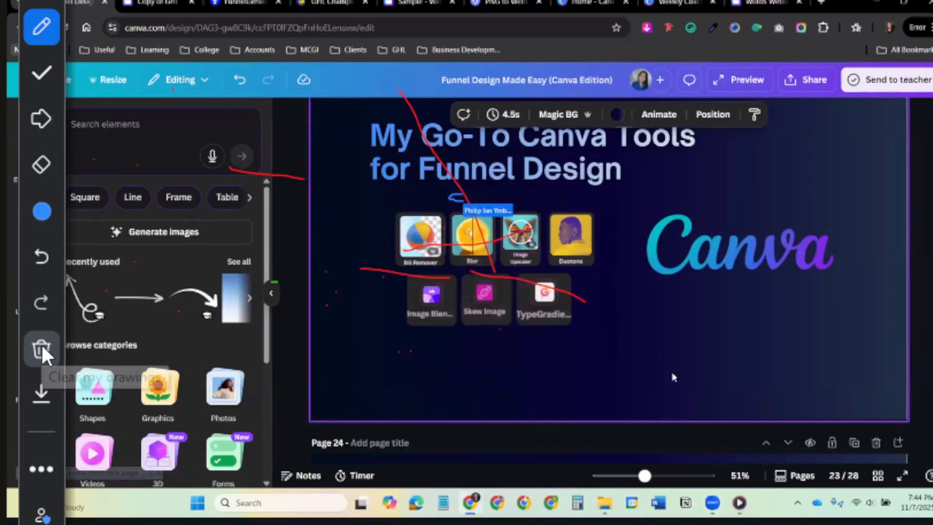
{"action": "scroll", "coordinate": [673, 377], "scroll_direction": "down", "scroll_amount": 5}
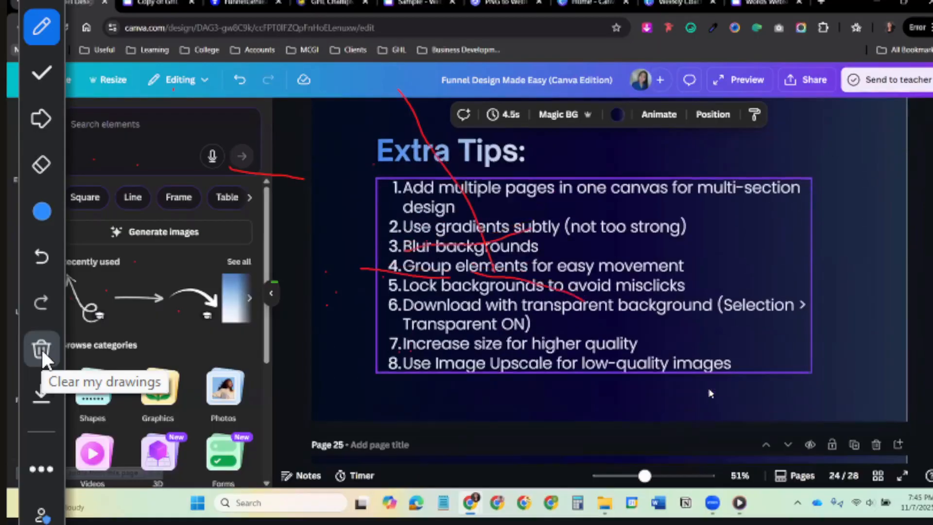
{"action": "scroll", "coordinate": [711, 393], "scroll_direction": "down", "scroll_amount": 5}
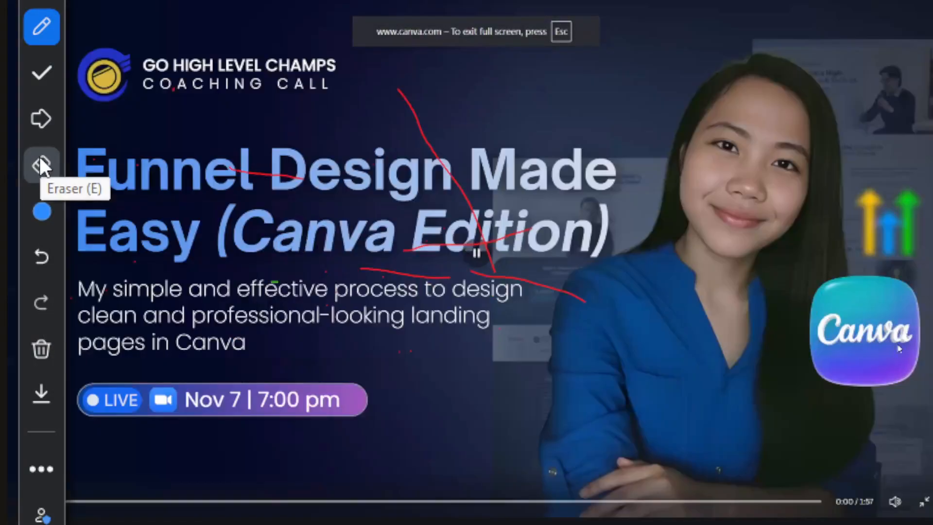
{"action": "key", "text": "Escape"}
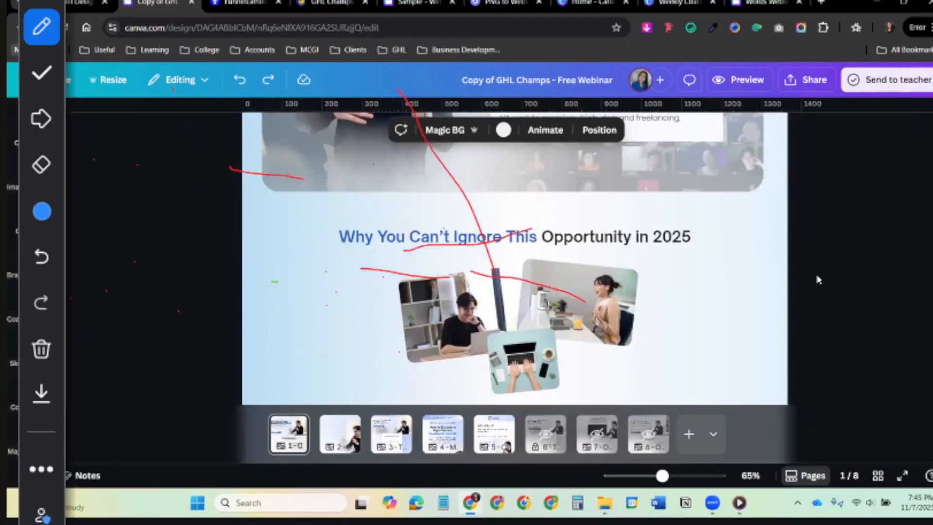
Examine the trainer and 2025 opportunity sections of the Free Webinar design, selecting the trainer section's background image.
{"action": "scroll", "coordinate": [818, 279], "scroll_direction": "down", "scroll_amount": 4}
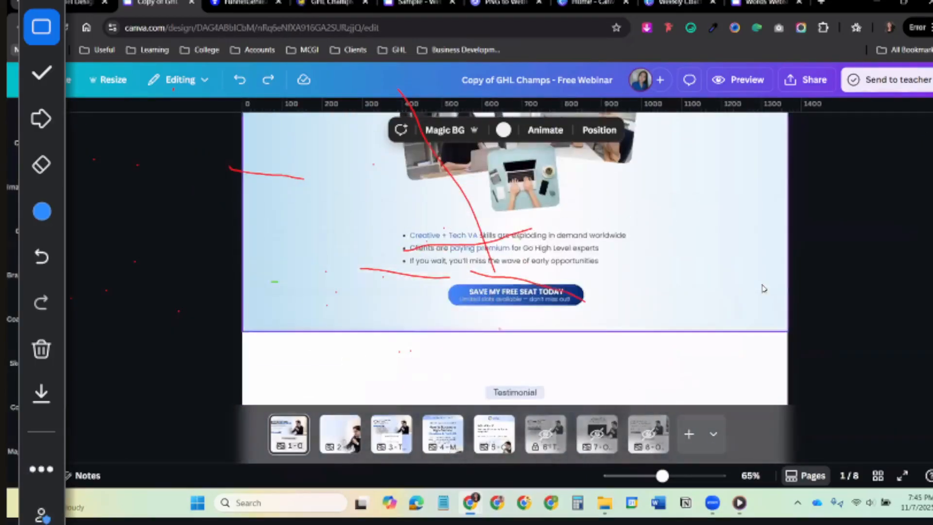
{"action": "scroll", "coordinate": [762, 290], "scroll_direction": "up", "scroll_amount": 3}
{"action": "scroll", "coordinate": [738, 290], "scroll_direction": "down", "scroll_amount": 3}
{"action": "left_click", "coordinate": [662, 190]}
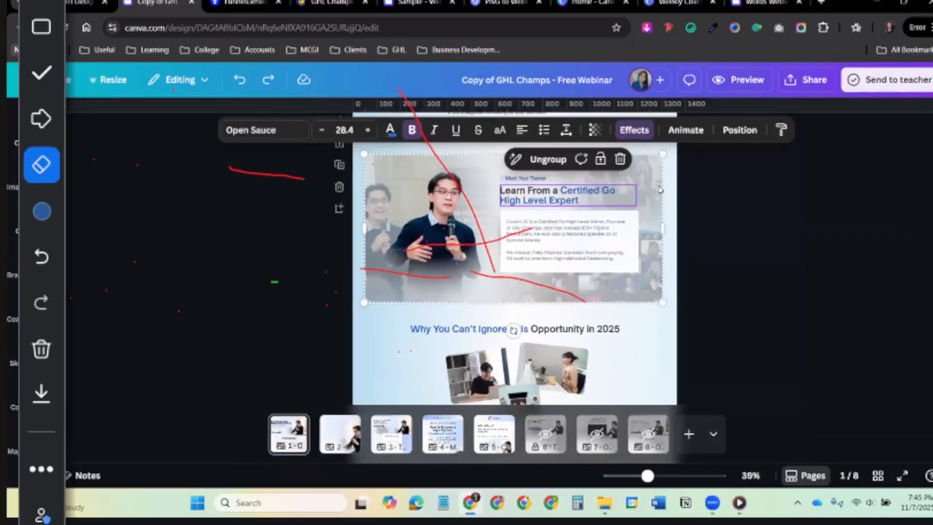
{"action": "left_click", "coordinate": [659, 175]}
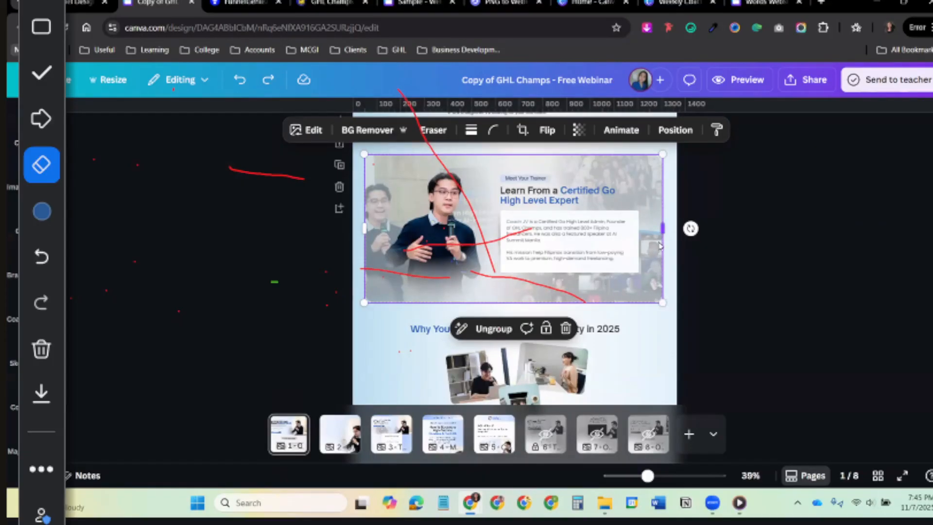
{"action": "scroll", "coordinate": [393, 227], "scroll_direction": "down", "scroll_amount": 3}
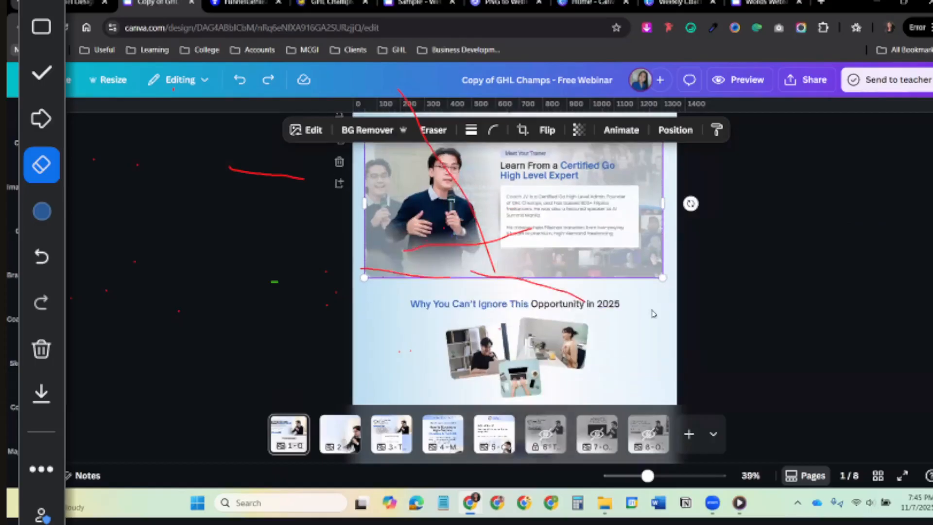
{"action": "scroll", "coordinate": [627, 298], "scroll_direction": "up", "scroll_amount": 1}
{"action": "scroll", "coordinate": [581, 300], "scroll_direction": "up", "scroll_amount": 2}
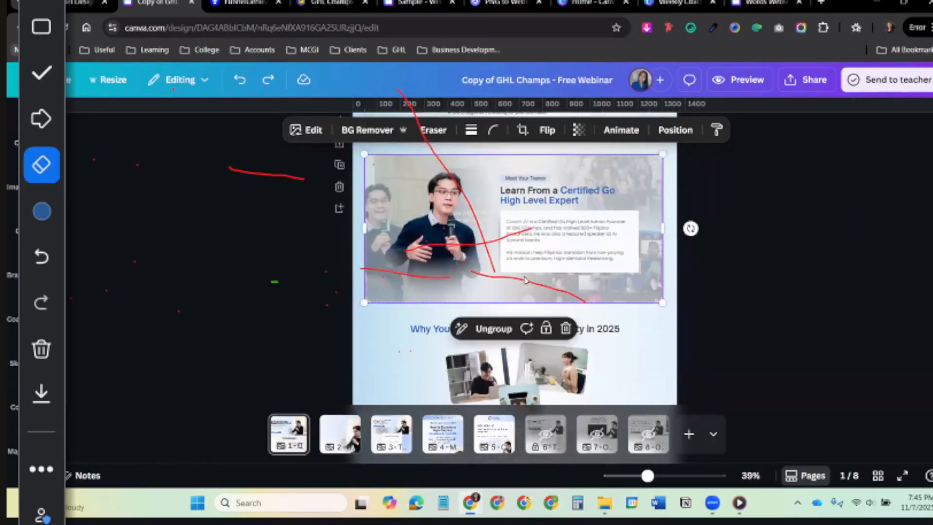
Review the testimonial and Frequently Asked Question sections of the Free Webinar page design.
{"action": "scroll", "coordinate": [661, 243], "scroll_direction": "down", "scroll_amount": 8}
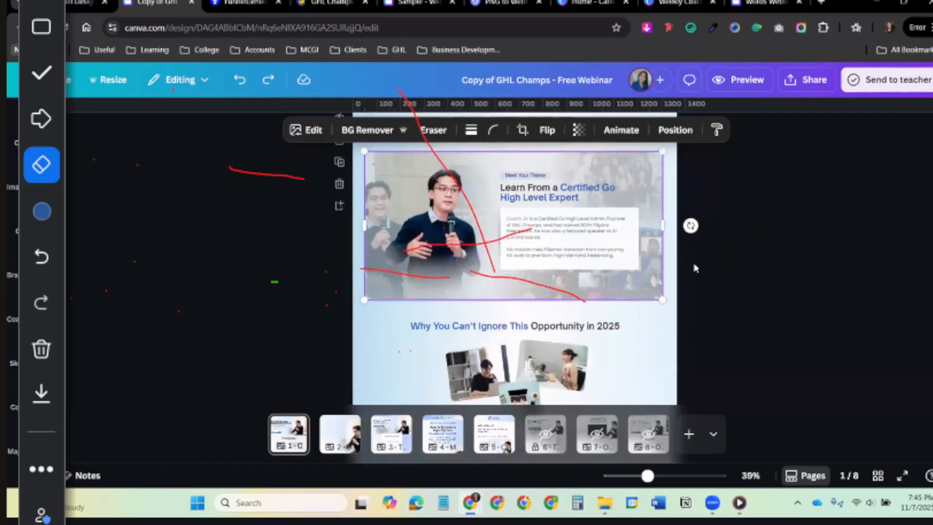
{"action": "scroll", "coordinate": [637, 309], "scroll_direction": "up", "scroll_amount": 2}
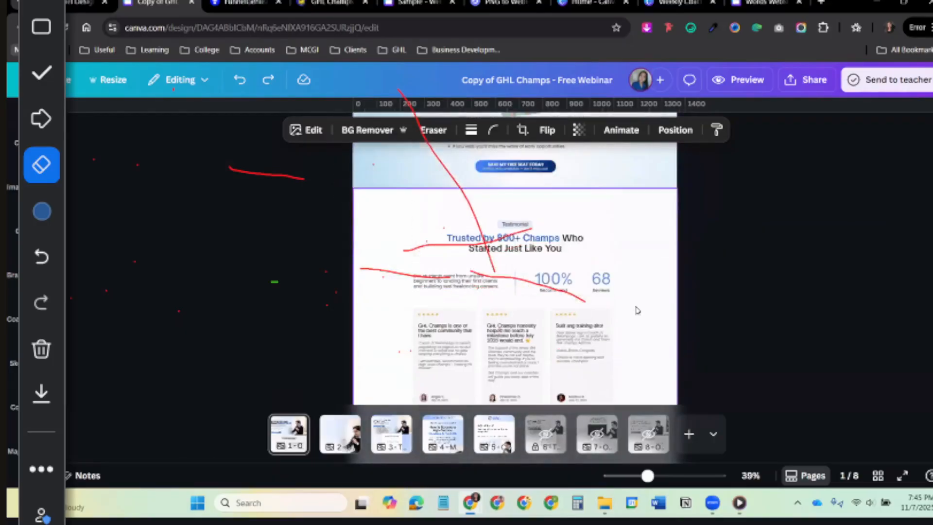
{"action": "scroll", "coordinate": [636, 309], "scroll_direction": "up", "scroll_amount": 3, "text": "ctrl"}
{"action": "scroll", "coordinate": [664, 313], "scroll_direction": "down", "scroll_amount": 1}
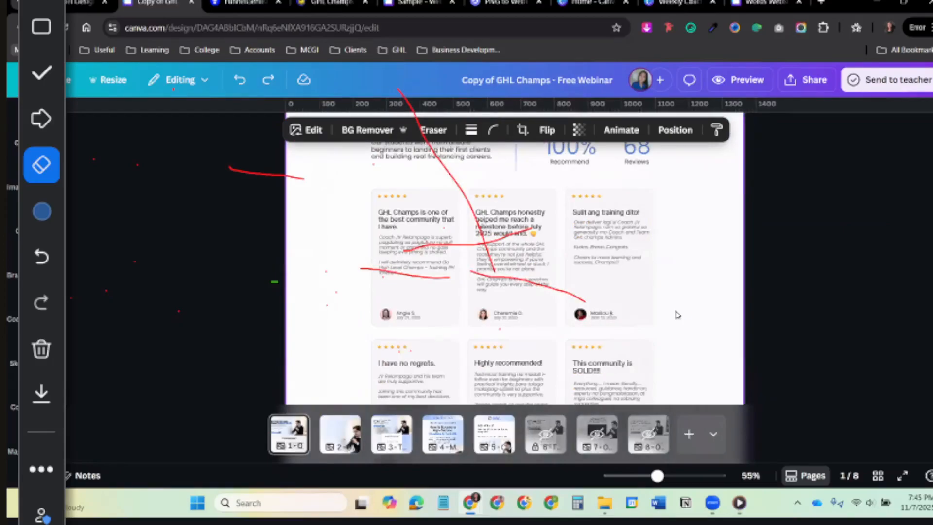
{"action": "scroll", "coordinate": [675, 313], "scroll_direction": "down", "scroll_amount": 6}
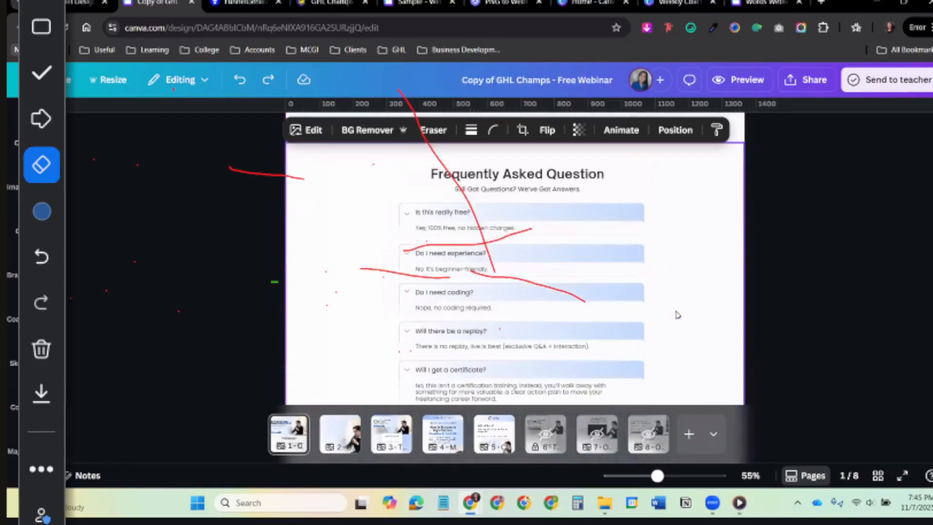
{"action": "left_click", "coordinate": [535, 276]}
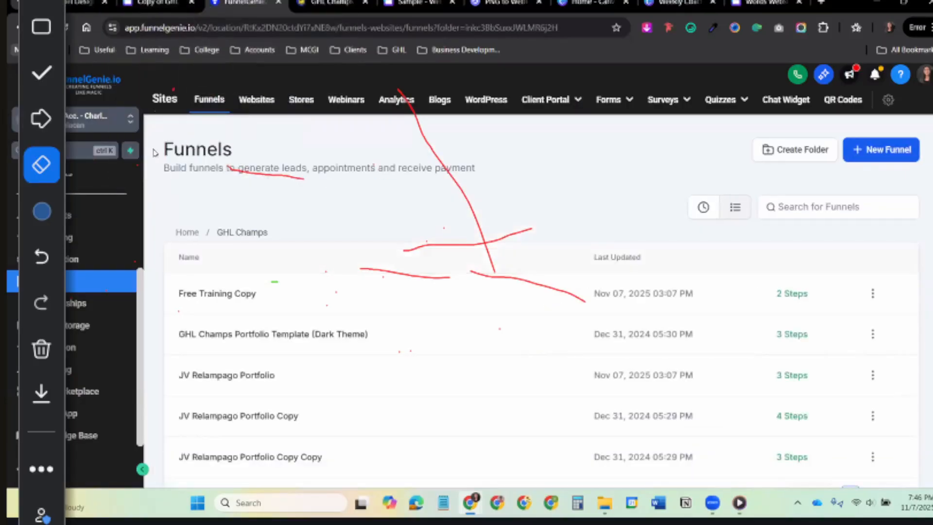
Open the Free Training Copy funnel in FunnelGenie and open its Opt-in page for editing.
{"action": "left_click", "coordinate": [233, 301]}
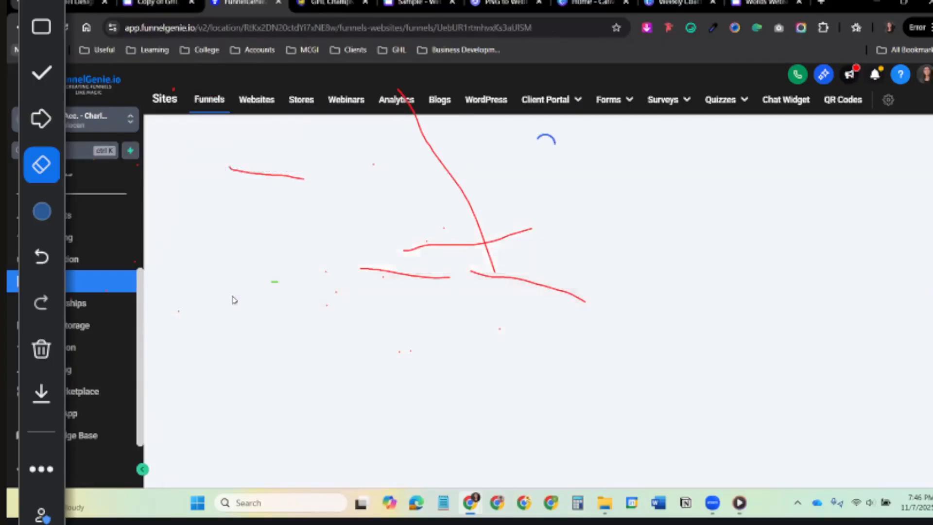
{"action": "scroll", "coordinate": [381, 467], "scroll_direction": "down", "scroll_amount": 2}
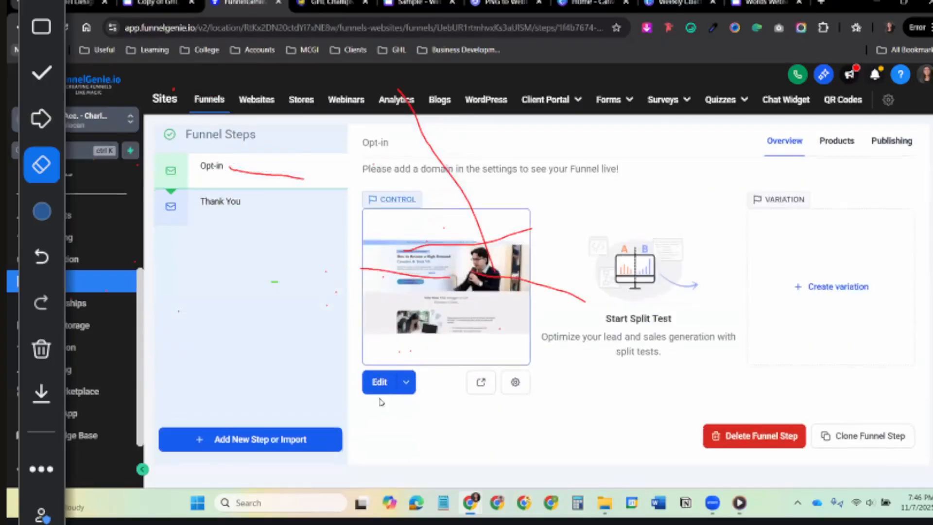
{"action": "left_click", "coordinate": [379, 383]}
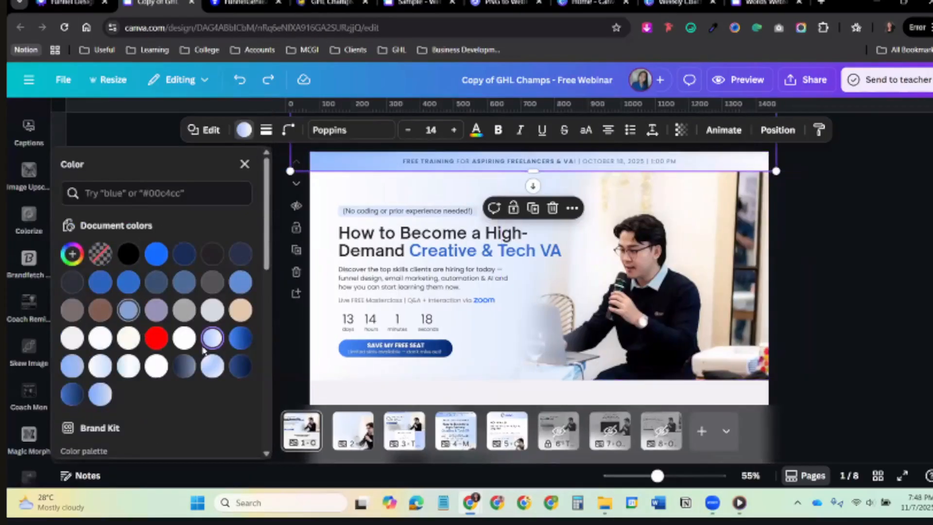
Open the header bar's gradient colors and select the hex code of the first gradient color.
{"action": "left_click", "coordinate": [213, 338]}
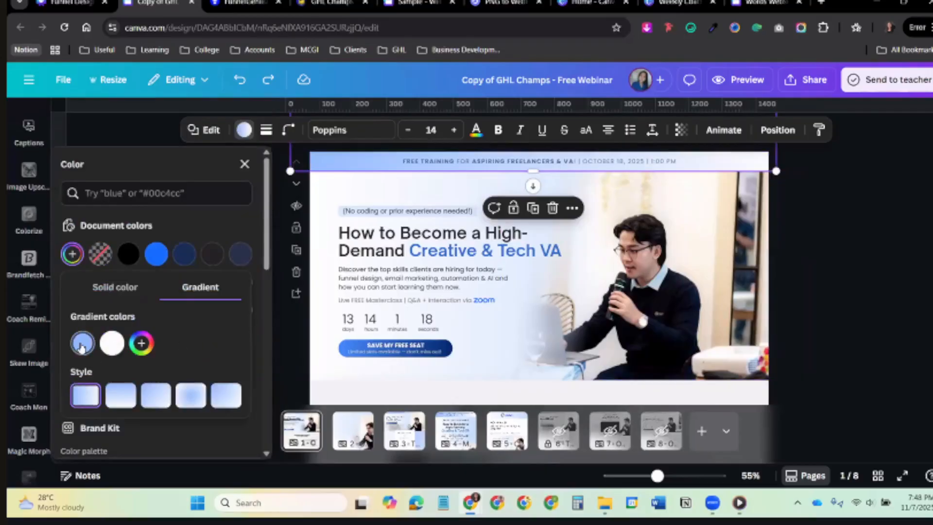
{"action": "left_click", "coordinate": [83, 344]}
{"action": "left_click", "coordinate": [135, 309]}
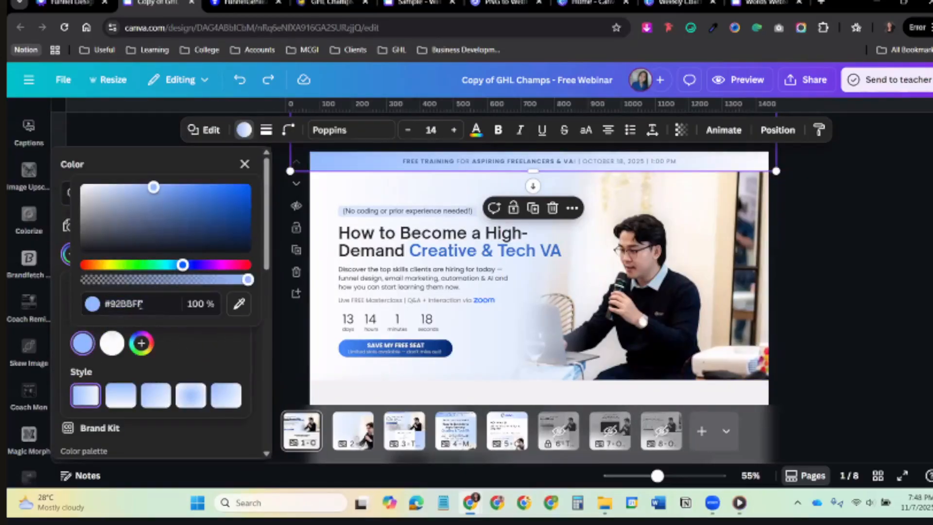
{"action": "double_click", "coordinate": [141, 304]}
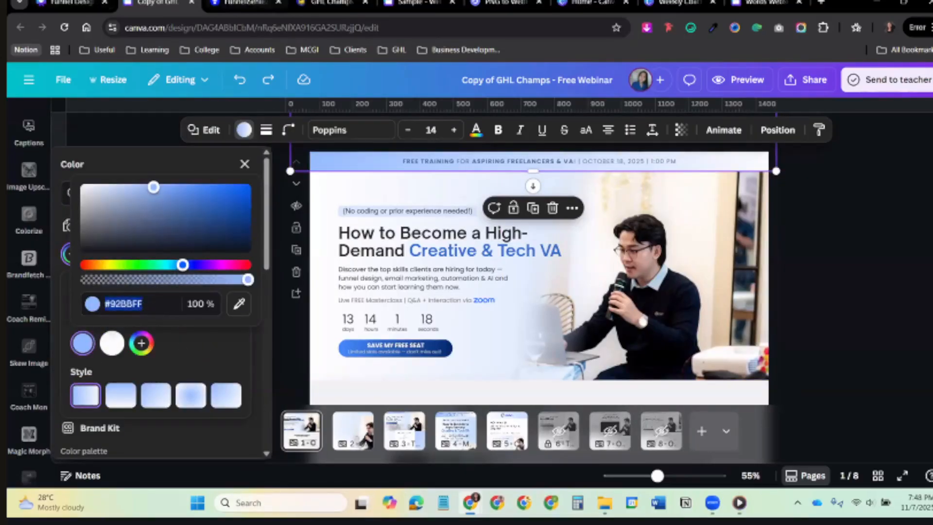
Switch to the FunnelGenie page builder and examine the header section's gradient type, stop colors and angle, closing the settings when done.
{"action": "key", "text": "ctrl+Tab"}
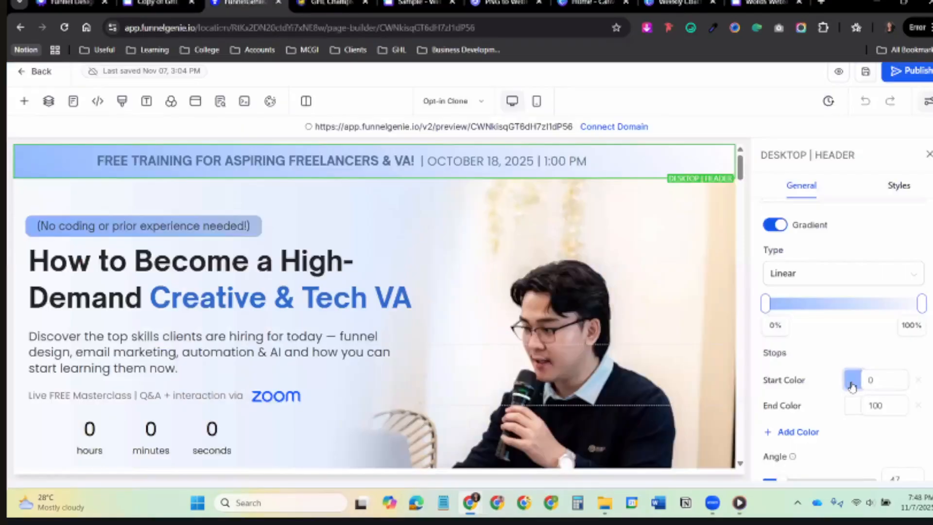
{"action": "left_click", "coordinate": [854, 380]}
{"action": "left_click", "coordinate": [855, 382]}
{"action": "left_click", "coordinate": [854, 380]}
{"action": "left_click", "coordinate": [856, 382]}
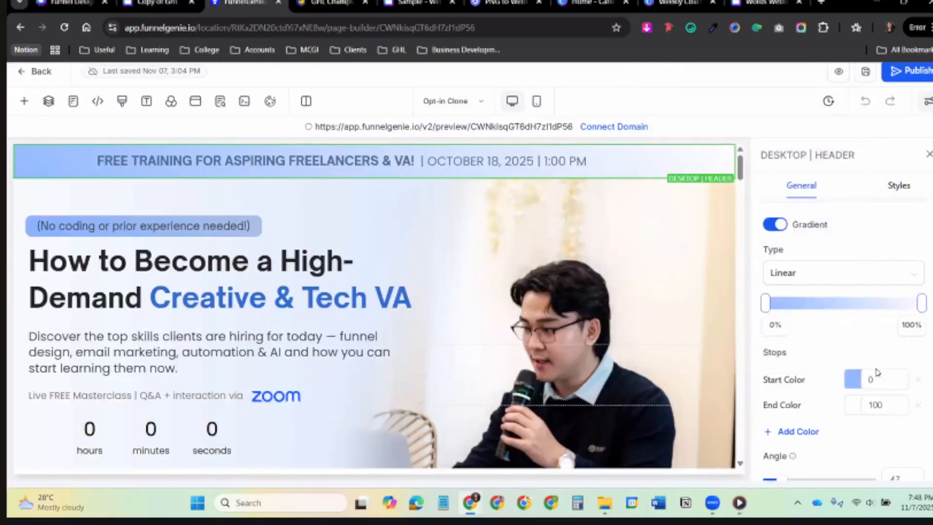
{"action": "scroll", "coordinate": [846, 340], "scroll_direction": "down", "scroll_amount": 1}
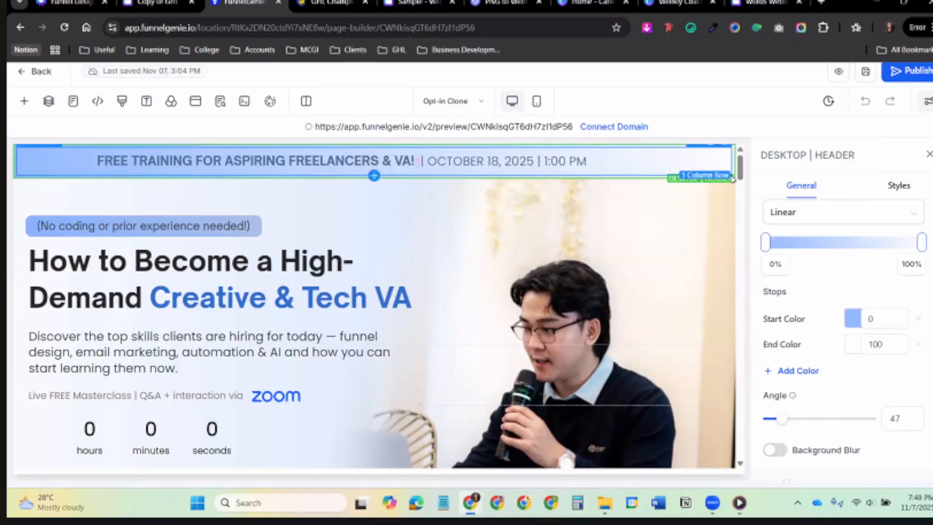
{"action": "left_click", "coordinate": [882, 317]}
{"action": "scroll", "coordinate": [884, 326], "scroll_direction": "down", "scroll_amount": 1}
{"action": "scroll", "coordinate": [857, 279], "scroll_direction": "up", "scroll_amount": 2}
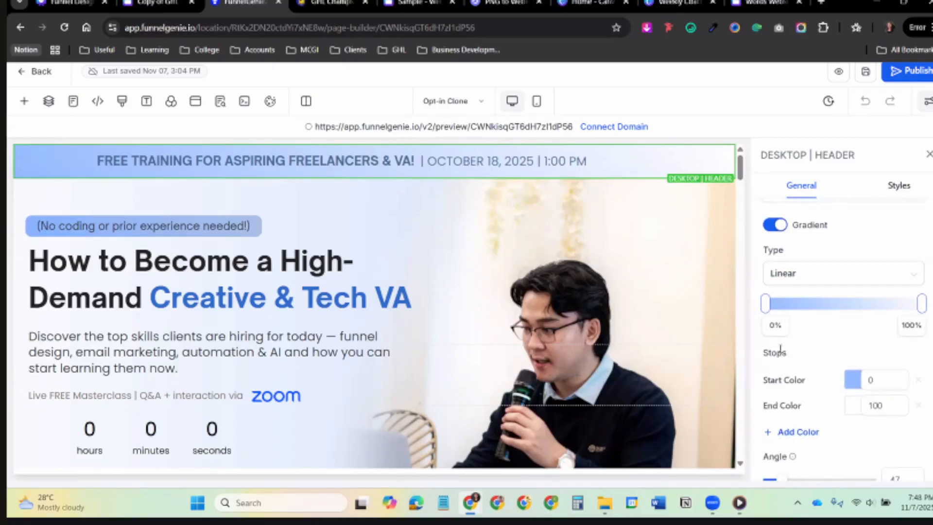
{"action": "scroll", "coordinate": [812, 413], "scroll_direction": "down", "scroll_amount": 1}
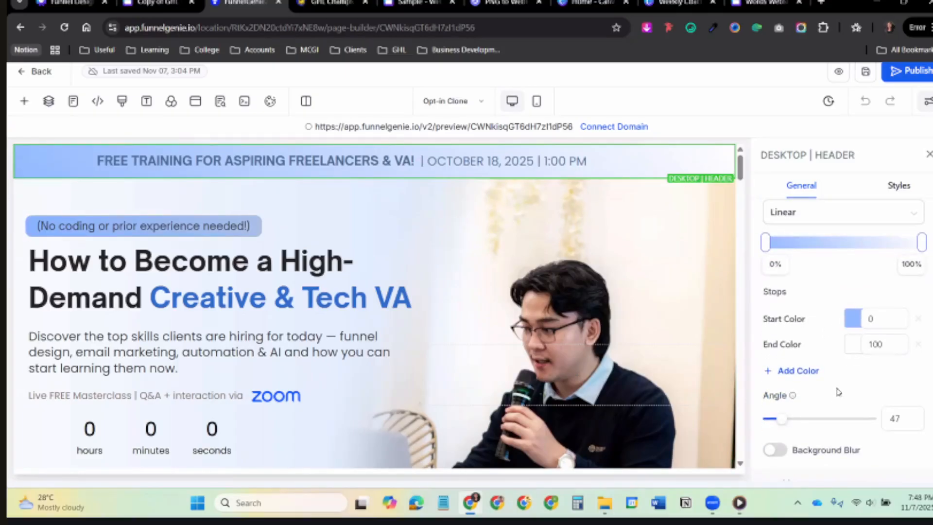
{"action": "scroll", "coordinate": [839, 392], "scroll_direction": "down", "scroll_amount": 1}
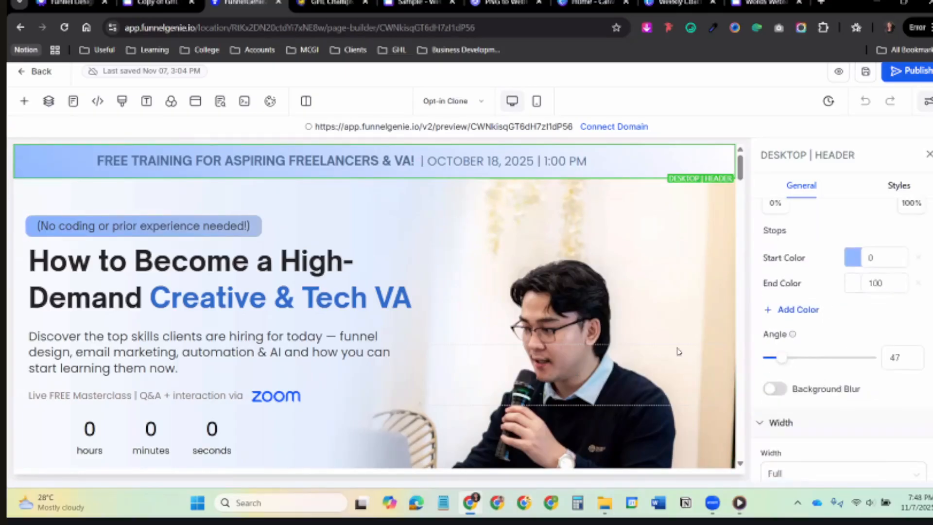
{"action": "left_click", "coordinate": [929, 156]}
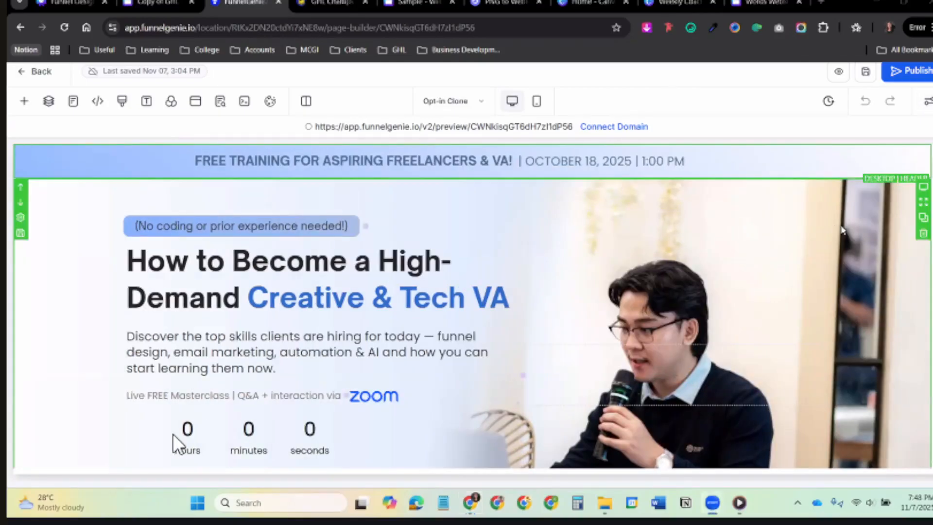
{"action": "key", "text": "ctrl+shift+d"}
{"action": "scroll", "coordinate": [673, 248], "scroll_direction": "down", "scroll_amount": 1}
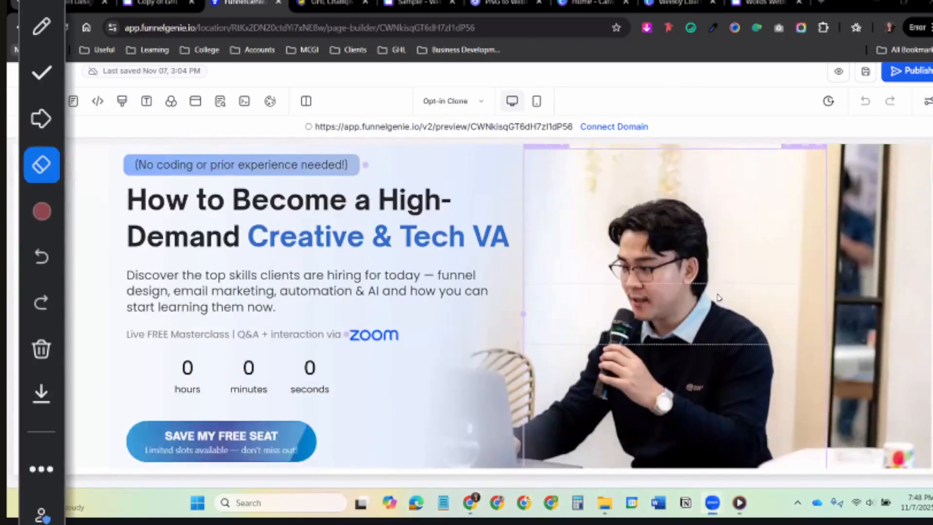
{"action": "key", "text": "ctrl+shift+d"}
{"action": "key", "text": "ctrl+minus"}
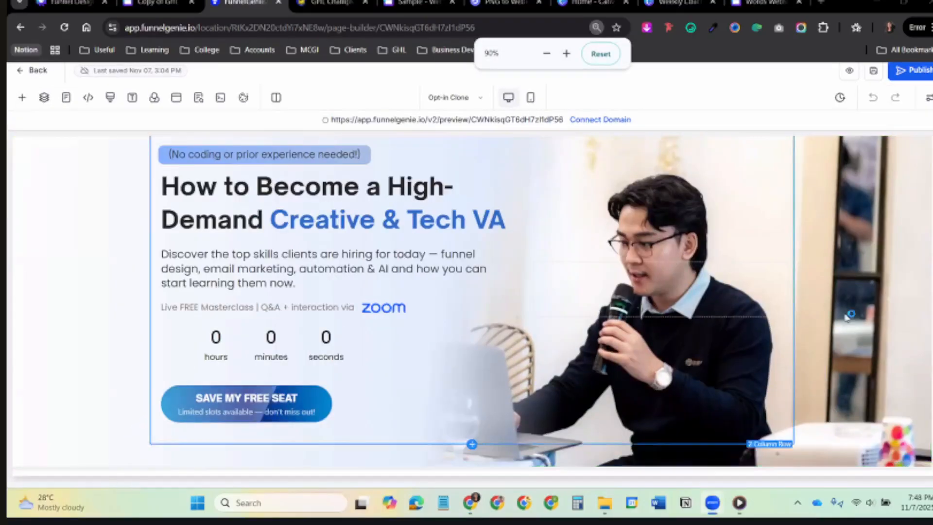
{"action": "key", "text": "ctrl+plus"}
{"action": "key", "text": "ctrl+plus"}
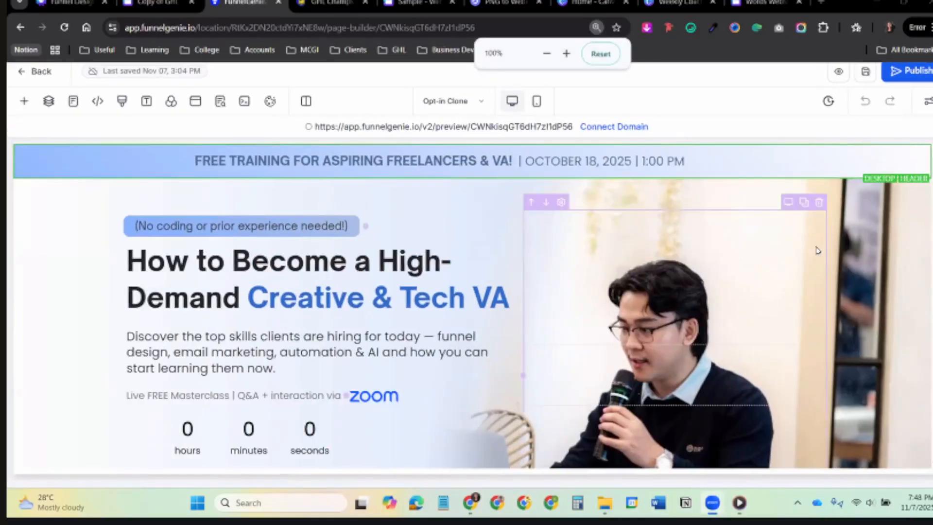
Return to the Canva webinar design and delete the hero section's headline, text, countdown, button and Zoom logo.
{"action": "key", "text": "ctrl+shift+Tab"}
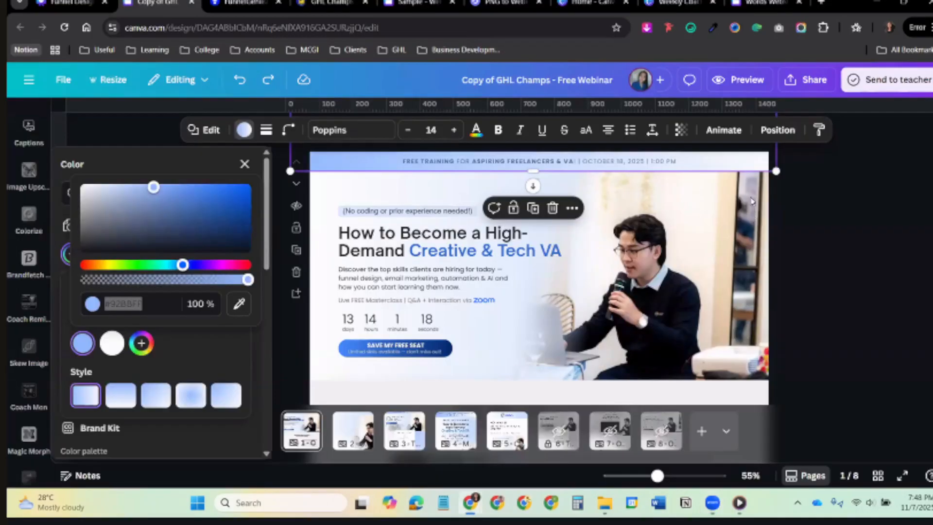
{"action": "left_click", "coordinate": [401, 180]}
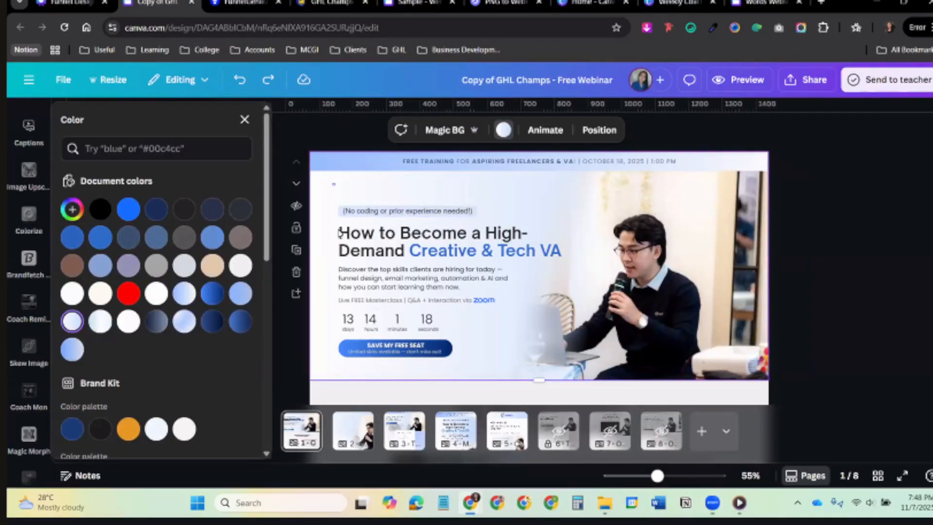
{"action": "key", "text": "Escape"}
{"action": "left_click_drag", "start_coordinate": [299, 224], "coordinate": [419, 379]}
{"action": "key", "text": "Delete"}
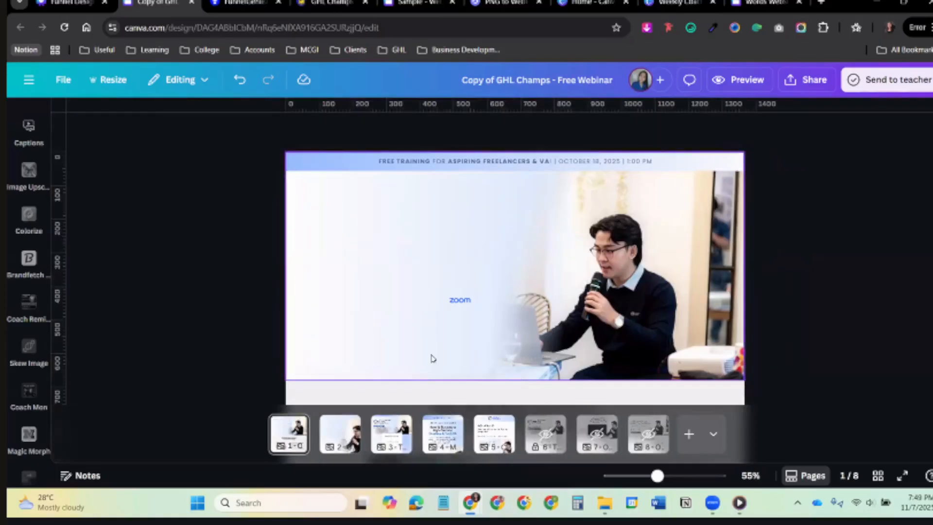
{"action": "left_click", "coordinate": [460, 301]}
{"action": "key", "text": "Delete"}
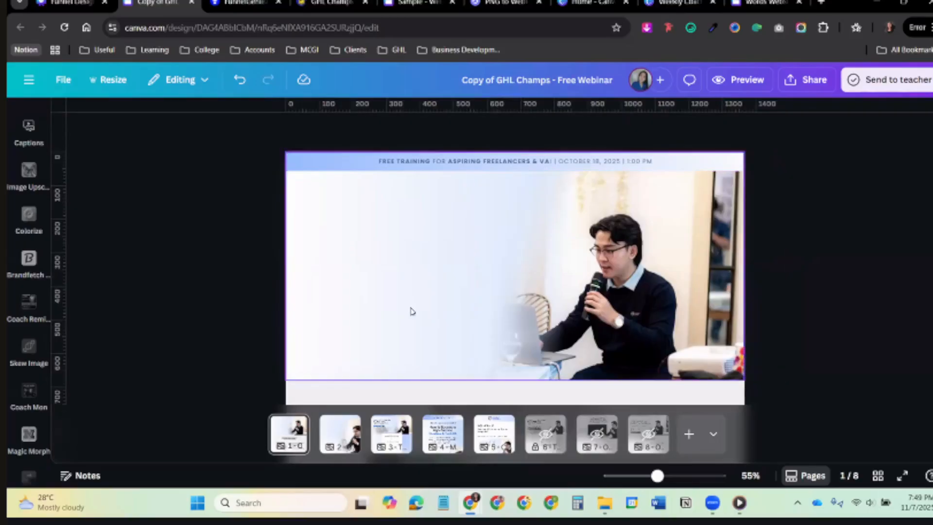
{"action": "left_click", "coordinate": [380, 336]}
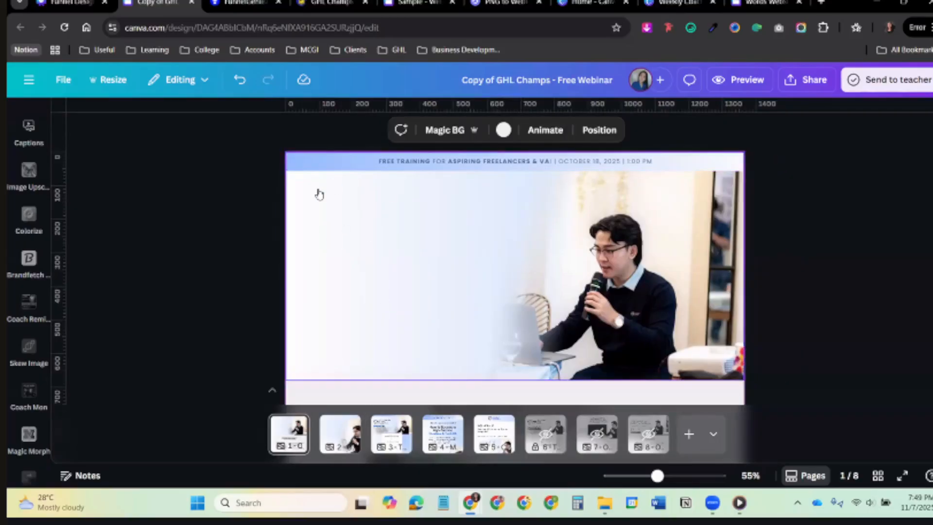
Delete the sections between the hero and the footer, from Why Most VAs Struggle through Frequently Asked Question.
{"action": "scroll", "coordinate": [406, 341], "scroll_direction": "down", "scroll_amount": 2}
{"action": "scroll", "coordinate": [388, 336], "scroll_direction": "down", "scroll_amount": 3}
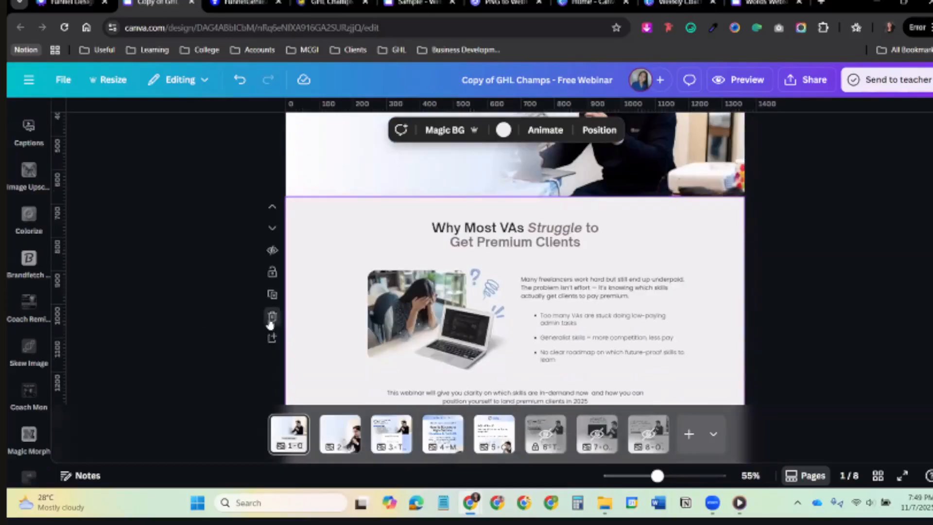
{"action": "left_click", "coordinate": [272, 318]}
{"action": "left_click", "coordinate": [272, 317]}
{"action": "left_click", "coordinate": [273, 317]}
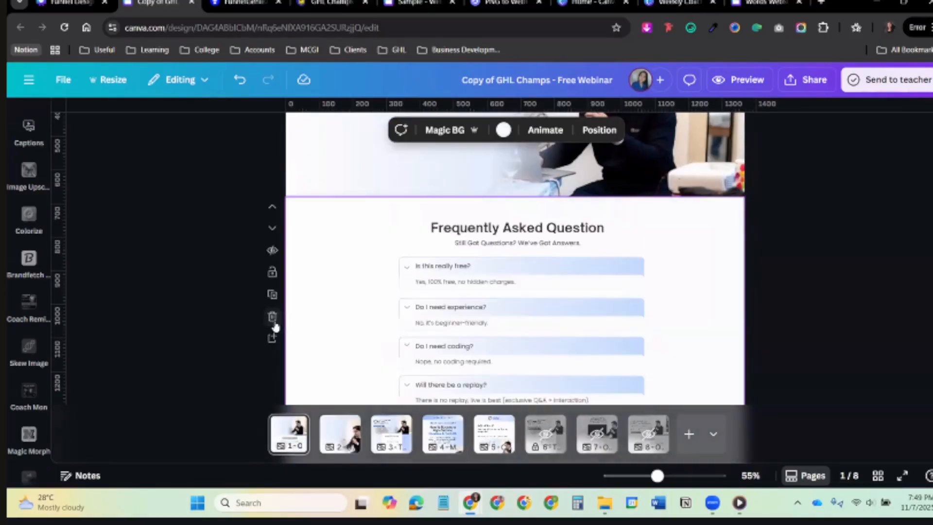
{"action": "left_click", "coordinate": [272, 317]}
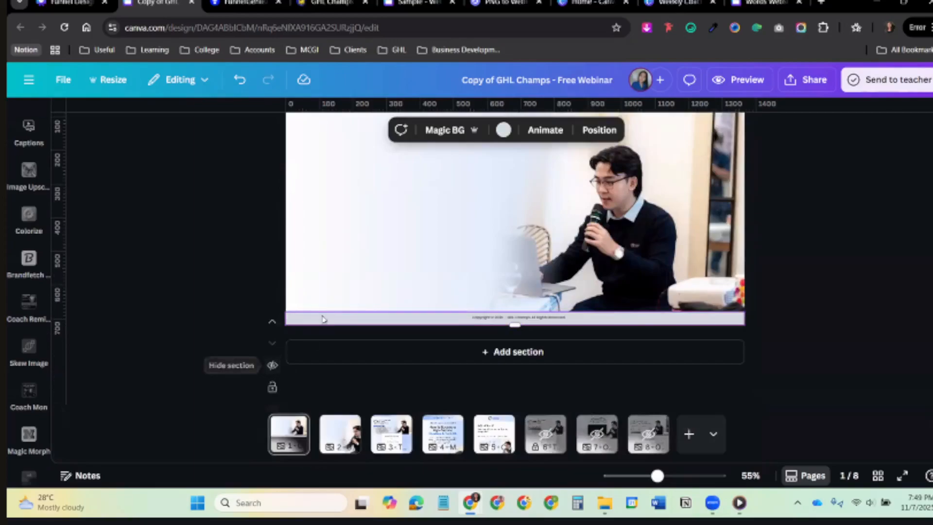
Undo the latest section deletions, starting from the Frequently Asked Question section and going back to Who This Is For.
{"action": "scroll", "coordinate": [475, 398], "scroll_direction": "up", "scroll_amount": 1}
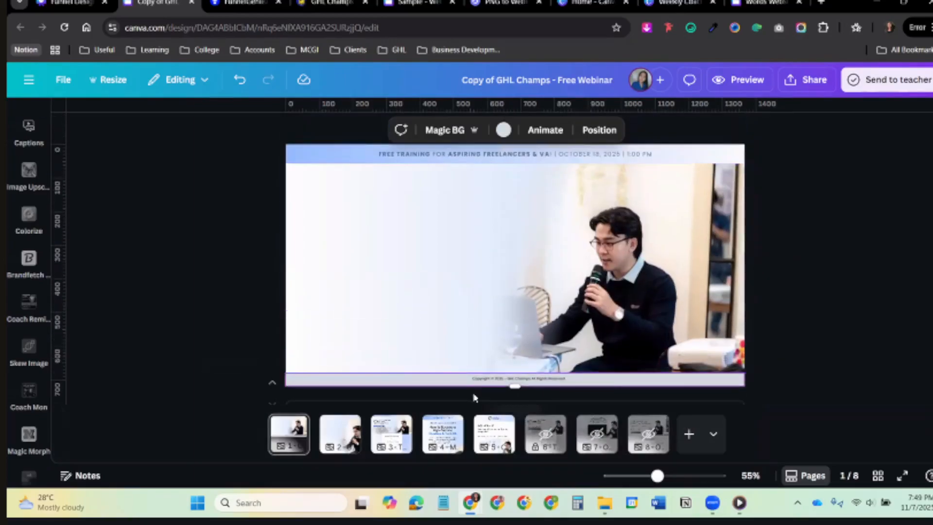
{"action": "left_click", "coordinate": [807, 80]}
{"action": "left_click", "coordinate": [431, 280]}
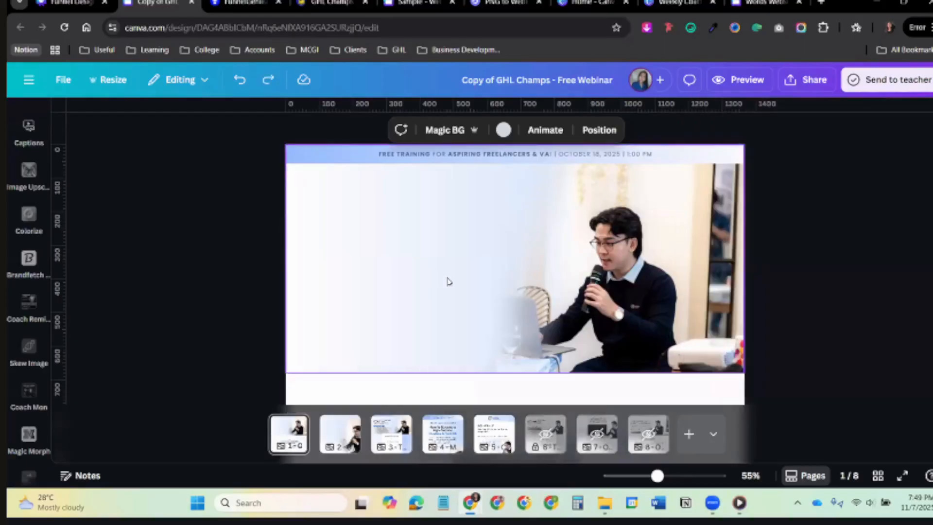
{"action": "key", "text": "ctrl+z"}
Open the design's download settings, examine the list of pages available for export, and leave without downloading.
{"action": "left_click", "coordinate": [807, 80]}
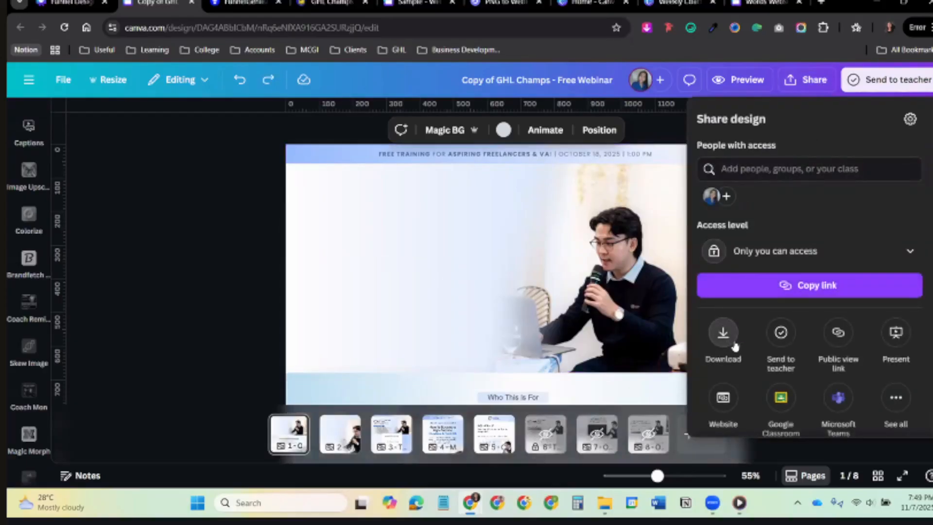
{"action": "left_click", "coordinate": [727, 335]}
{"action": "left_click", "coordinate": [753, 322]}
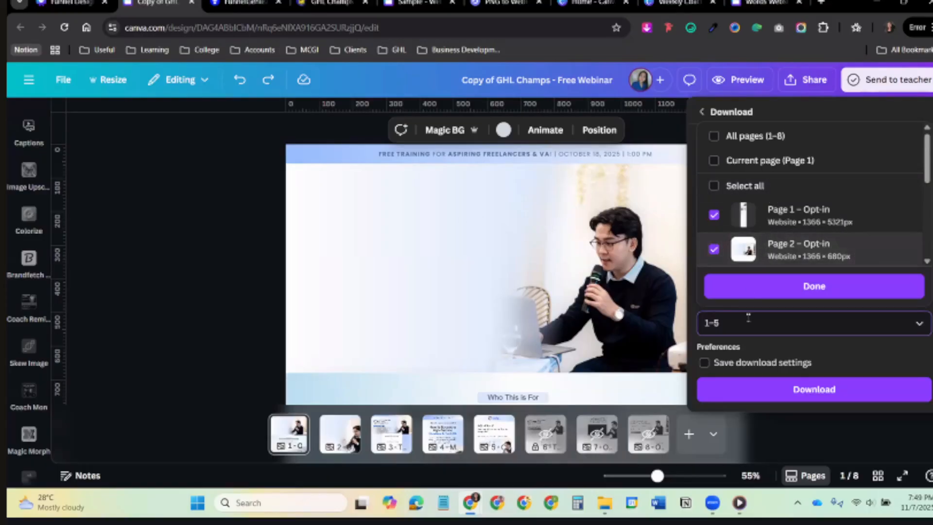
{"action": "left_click", "coordinate": [423, 206]}
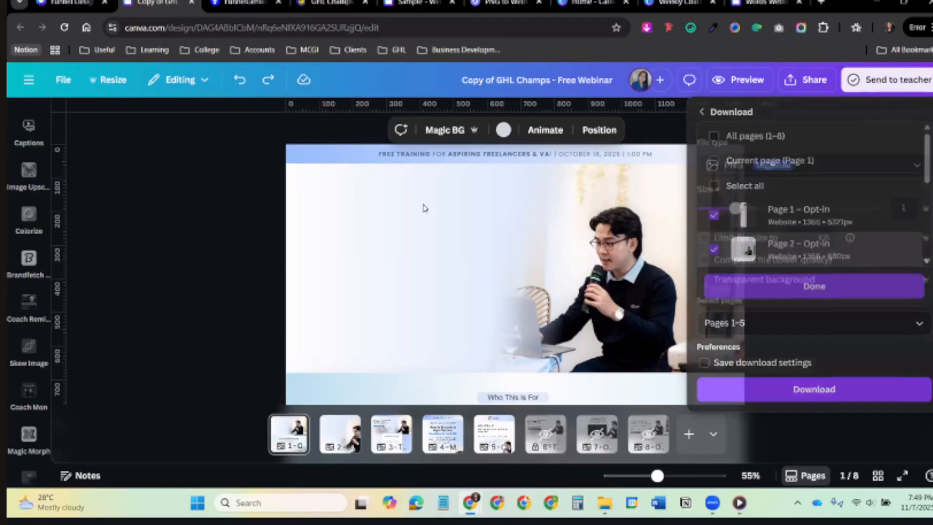
Undo the remaining section deletions and the Zoom logo deletion, and select the hero photo, Zoom logo and header bar.
{"action": "left_click_drag", "start_coordinate": [829, 309], "coordinate": [344, 167]}
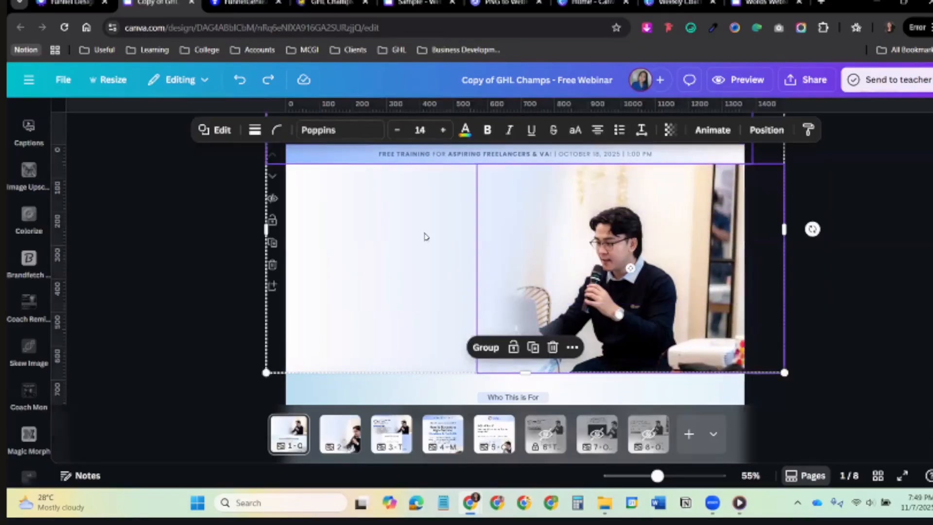
{"action": "left_click", "coordinate": [267, 199]}
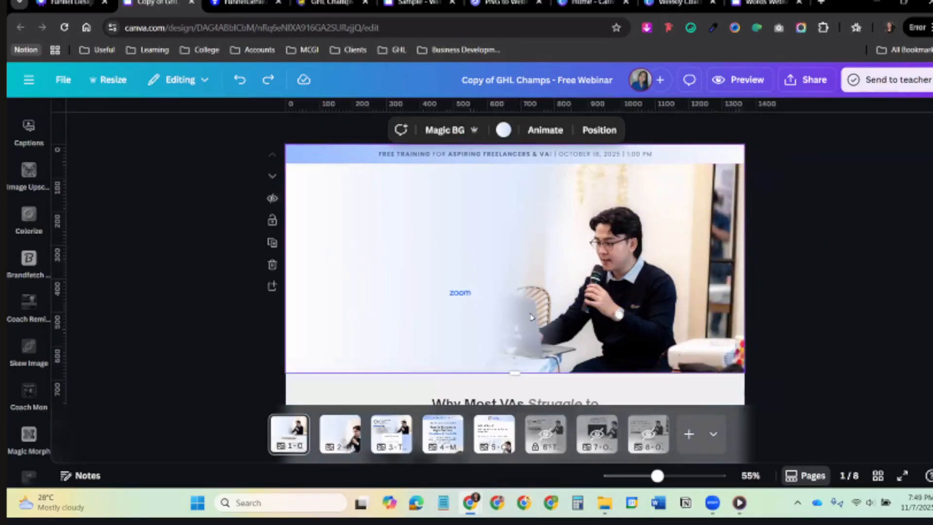
{"action": "left_click_drag", "start_coordinate": [862, 338], "coordinate": [345, 197]}
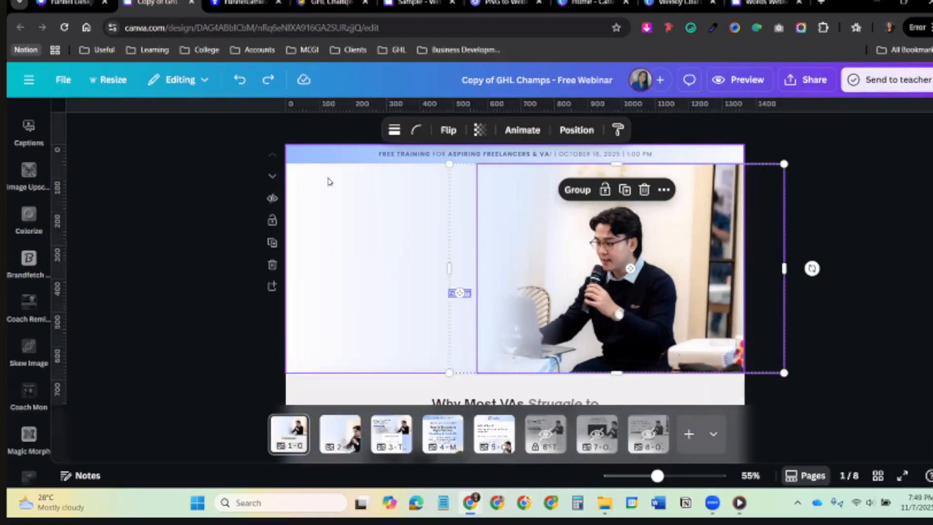
{"action": "left_click", "coordinate": [306, 154]}
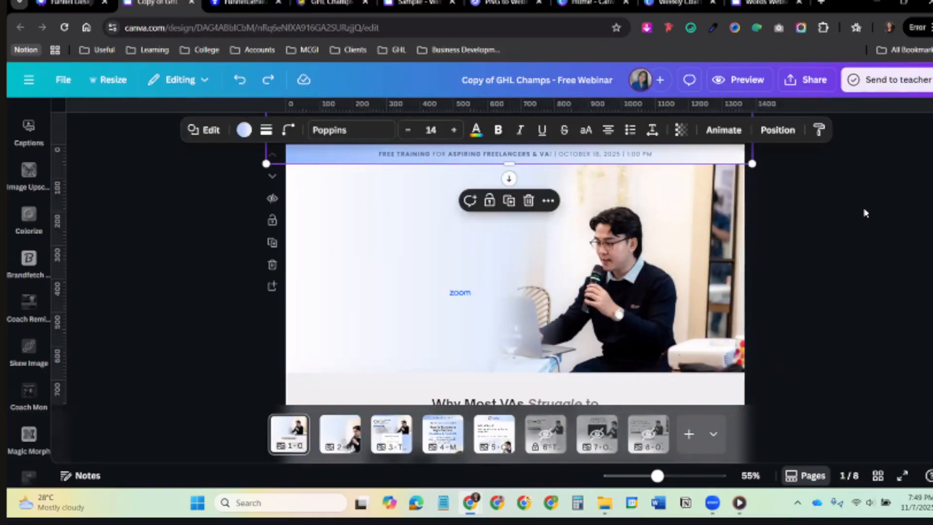
Delete the Why Most VAs Struggle section and the sections following it, up to the Testimonial section.
{"action": "scroll", "coordinate": [319, 316], "scroll_direction": "down", "scroll_amount": 4}
{"action": "left_click", "coordinate": [319, 316]}
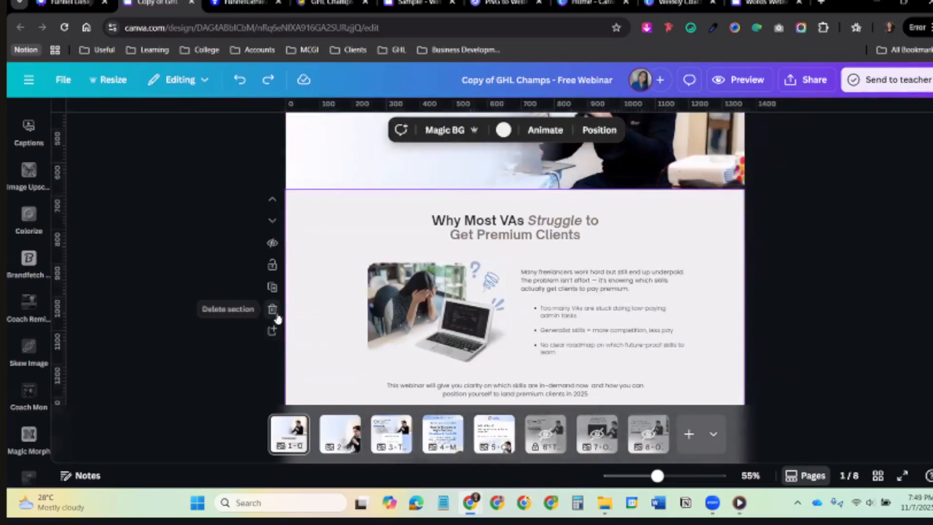
{"action": "left_click", "coordinate": [275, 313]}
{"action": "left_click", "coordinate": [274, 314]}
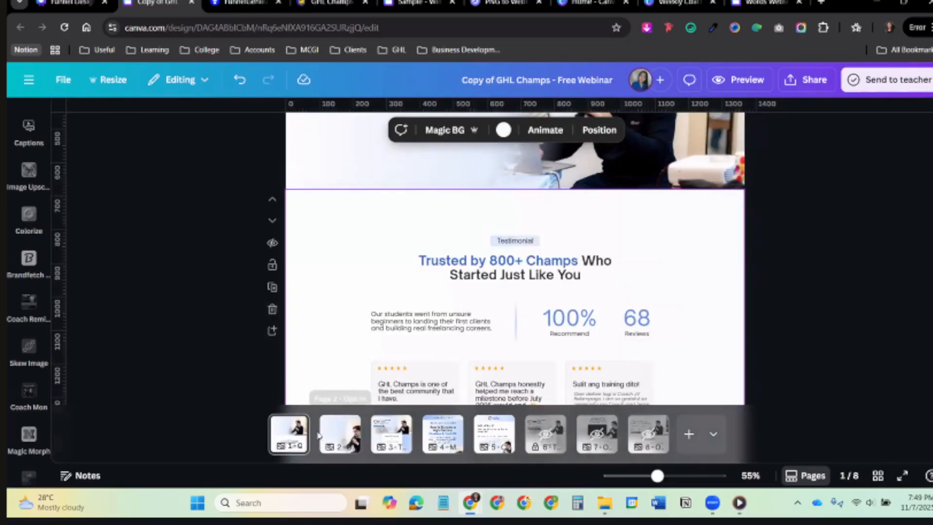
View the Opt-in page's options, close them, and undo the deletion of the sections below the hero.
{"action": "left_click", "coordinate": [295, 426]}
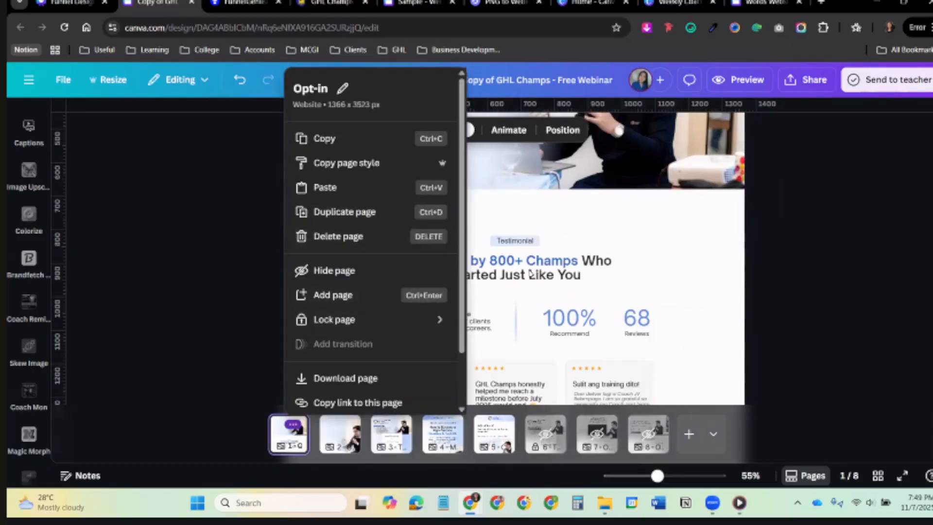
{"action": "left_click", "coordinate": [662, 278]}
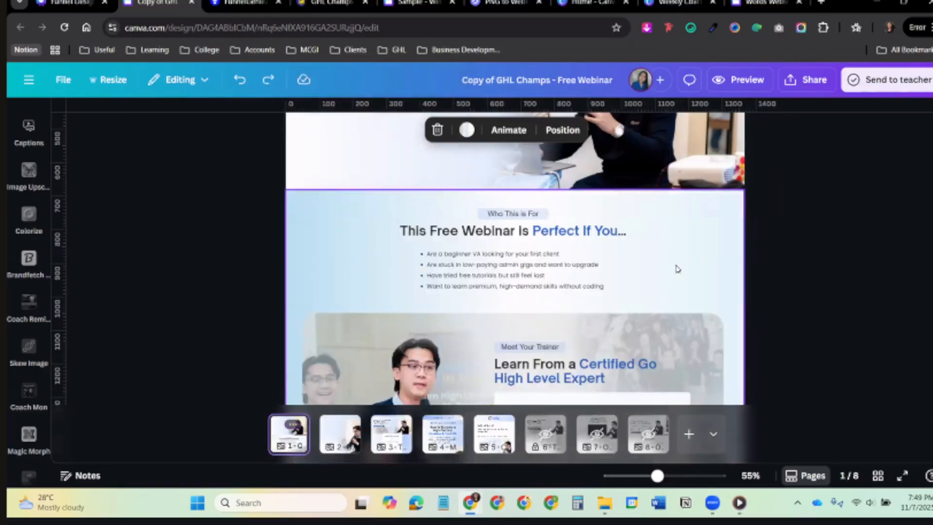
{"action": "left_click", "coordinate": [678, 269]}
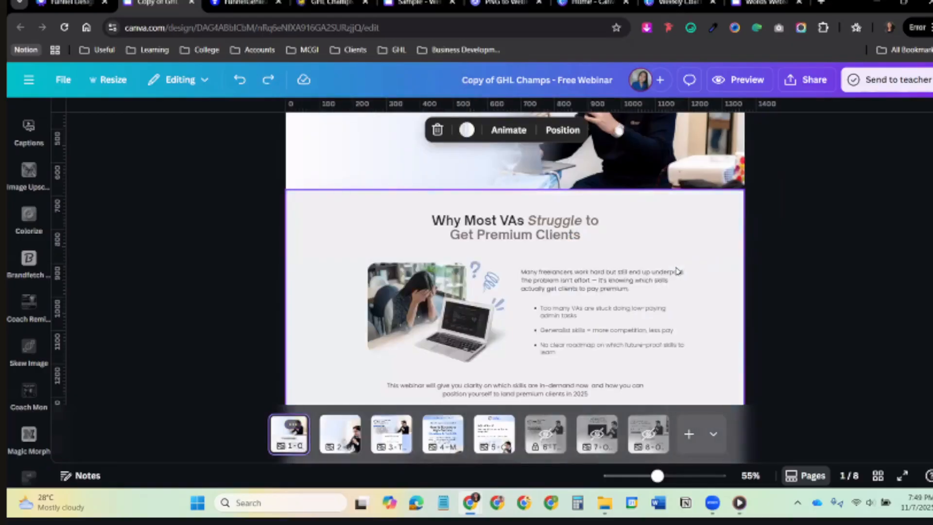
Delete the Why Most VAs Struggle section and all following sections between the hero and the copyright footer.
{"action": "scroll", "coordinate": [535, 312], "scroll_direction": "up", "scroll_amount": 4}
{"action": "scroll", "coordinate": [379, 343], "scroll_direction": "down", "scroll_amount": 4}
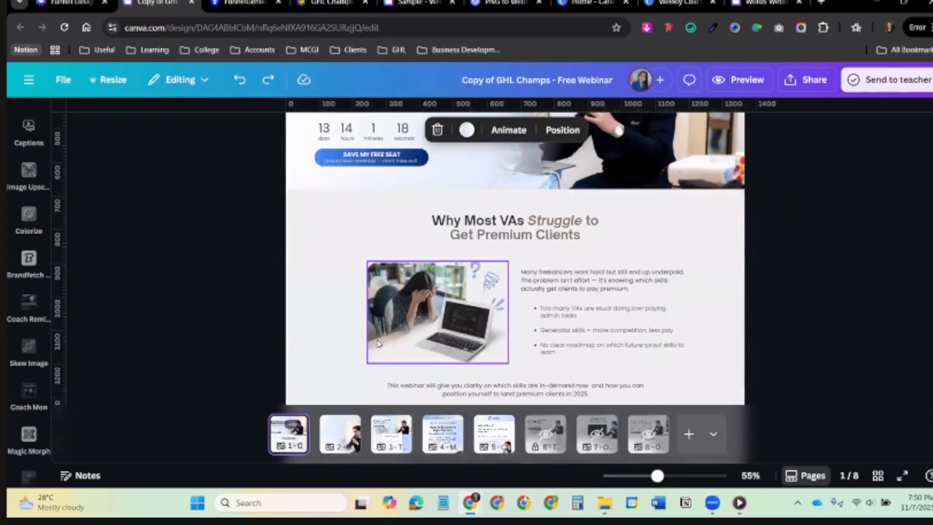
{"action": "left_click", "coordinate": [379, 343]}
{"action": "left_click", "coordinate": [272, 310]}
{"action": "left_click", "coordinate": [273, 311]}
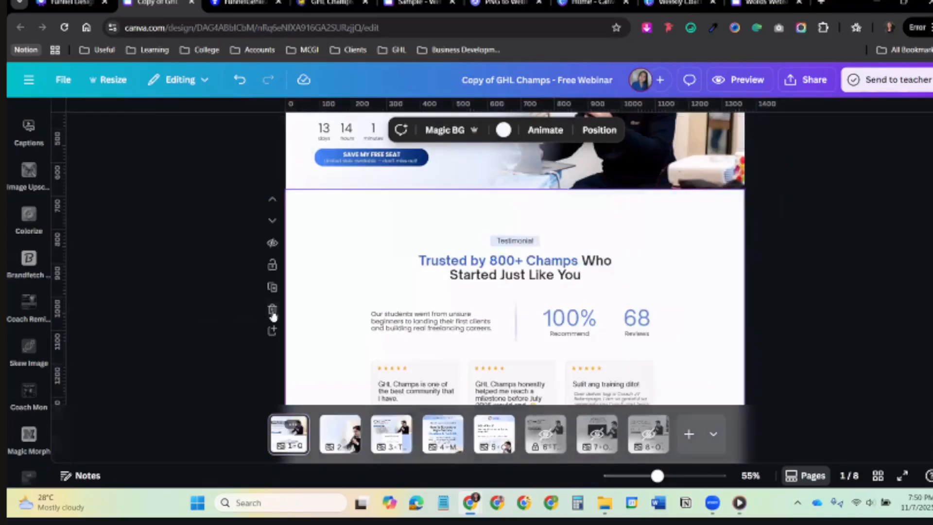
{"action": "left_click", "coordinate": [273, 310]}
{"action": "left_click", "coordinate": [272, 310]}
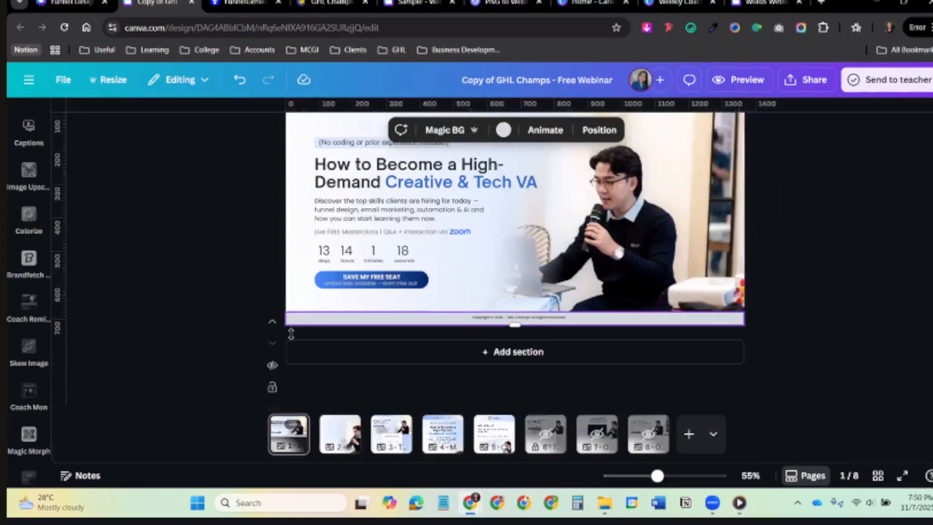
Delete the copyright footer section below the hero.
{"action": "scroll", "coordinate": [297, 358], "scroll_direction": "down", "scroll_amount": 3}
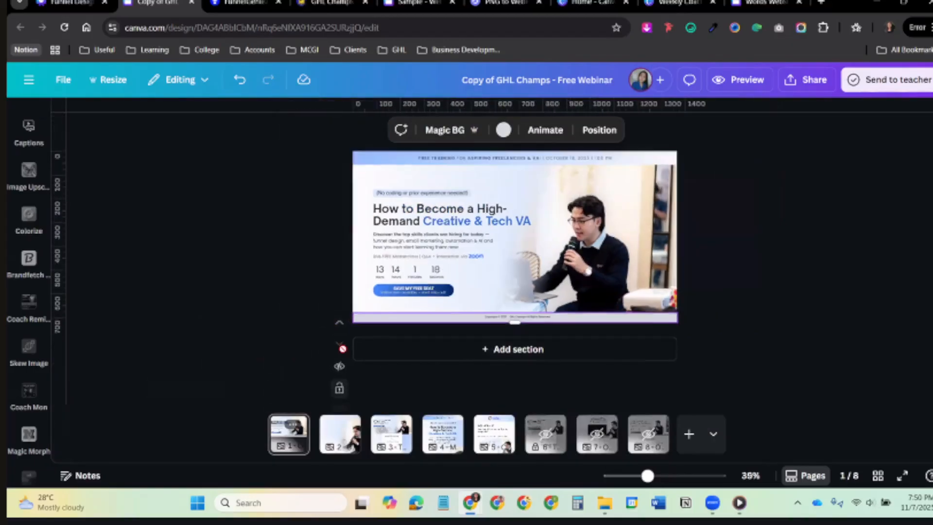
{"action": "scroll", "coordinate": [377, 385], "scroll_direction": "down", "scroll_amount": 1}
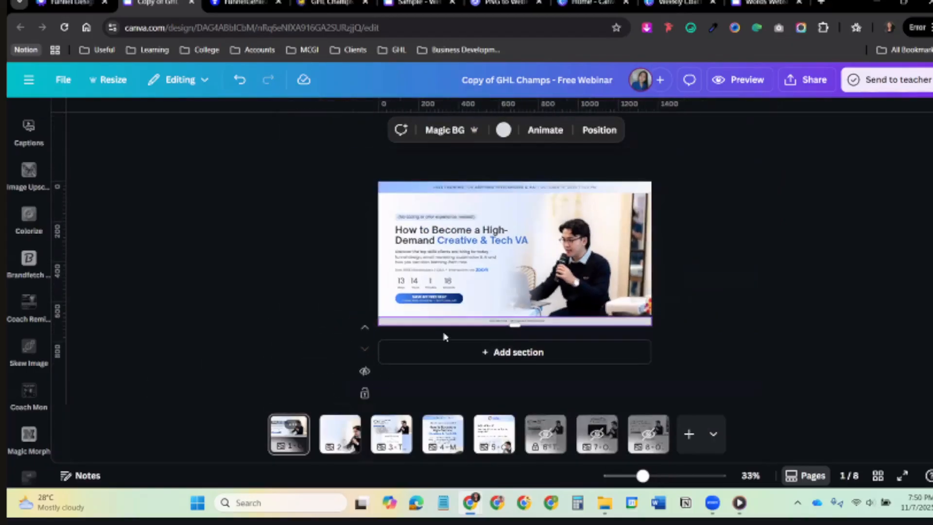
{"action": "left_click", "coordinate": [445, 362]}
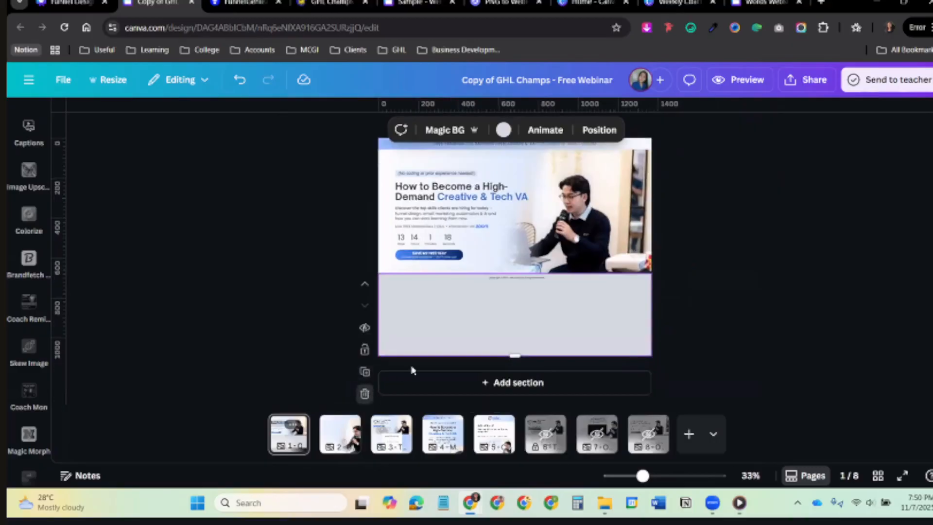
{"action": "key", "text": "ctrl+z"}
Delete the hero's tagline badge, headline, description, Zoom line, countdown and Save My Free Seat button, keeping the background and photo.
{"action": "left_click", "coordinate": [435, 223]}
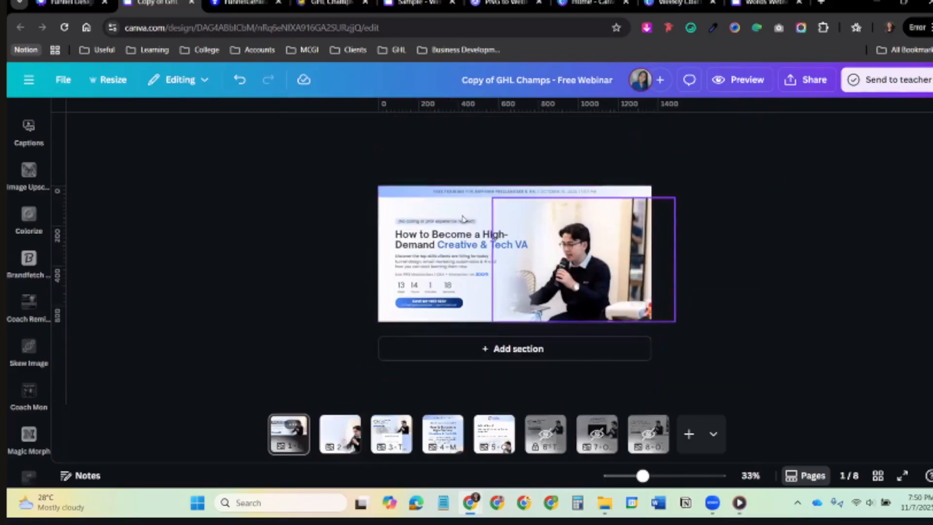
{"action": "left_click", "coordinate": [427, 227], "text": "shift"}
{"action": "key", "text": "Delete"}
{"action": "left_click", "coordinate": [428, 292]}
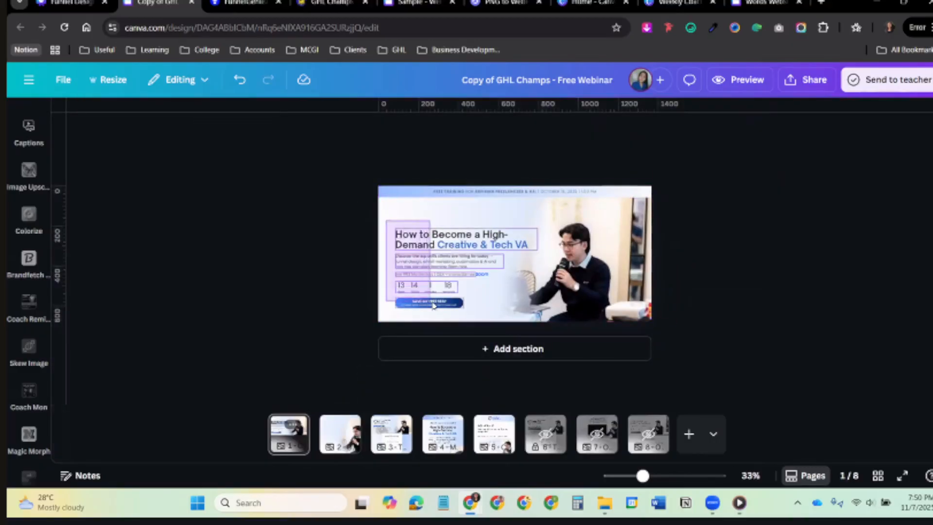
{"action": "key", "text": "Delete"}
{"action": "left_click", "coordinate": [462, 287]}
{"action": "scroll", "coordinate": [737, 258], "scroll_direction": "up", "scroll_amount": 3}
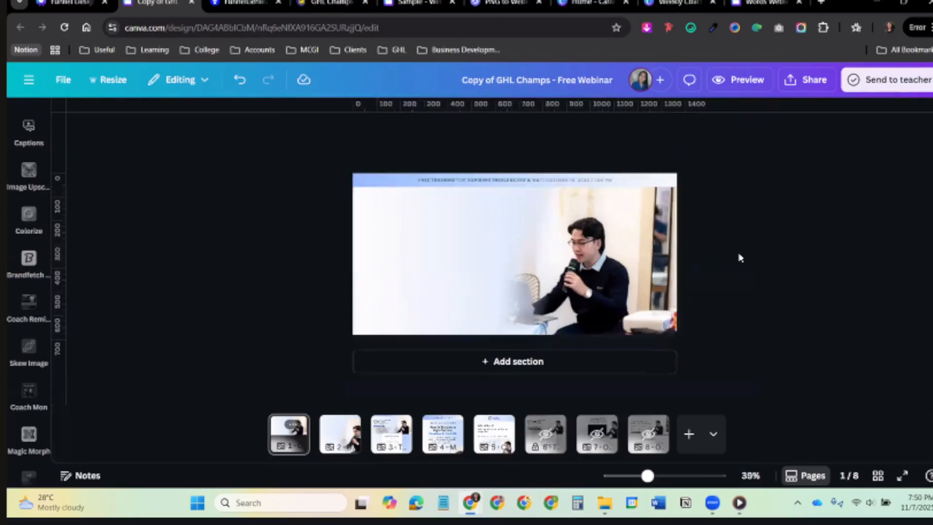
{"action": "key", "text": "Escape"}
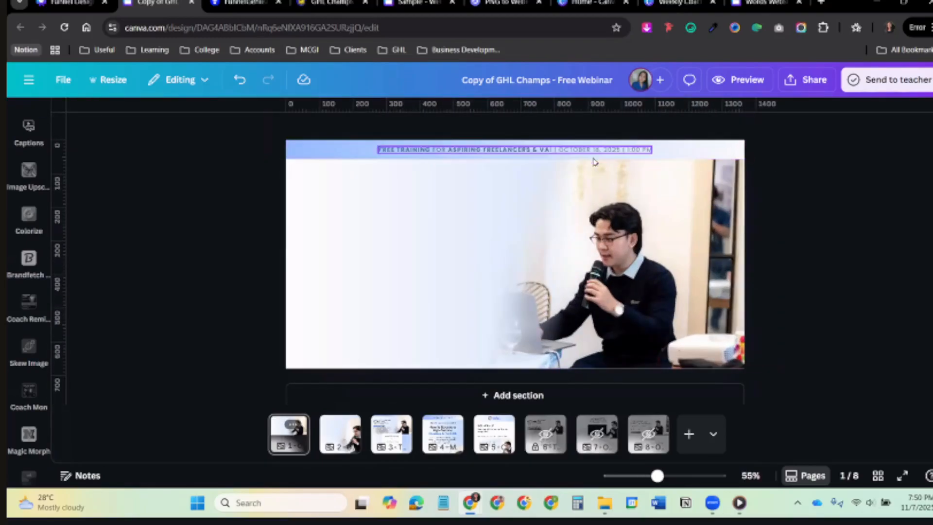
Open the design's download settings with PNG as file type and limit the export to the current page, Page 1.
{"action": "left_click", "coordinate": [774, 190]}
{"action": "left_click", "coordinate": [806, 80]}
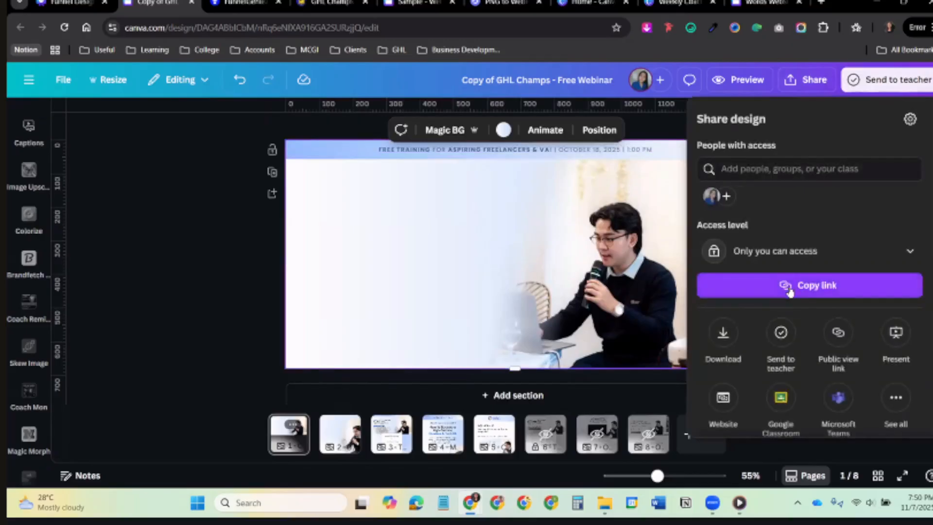
{"action": "left_click", "coordinate": [723, 332]}
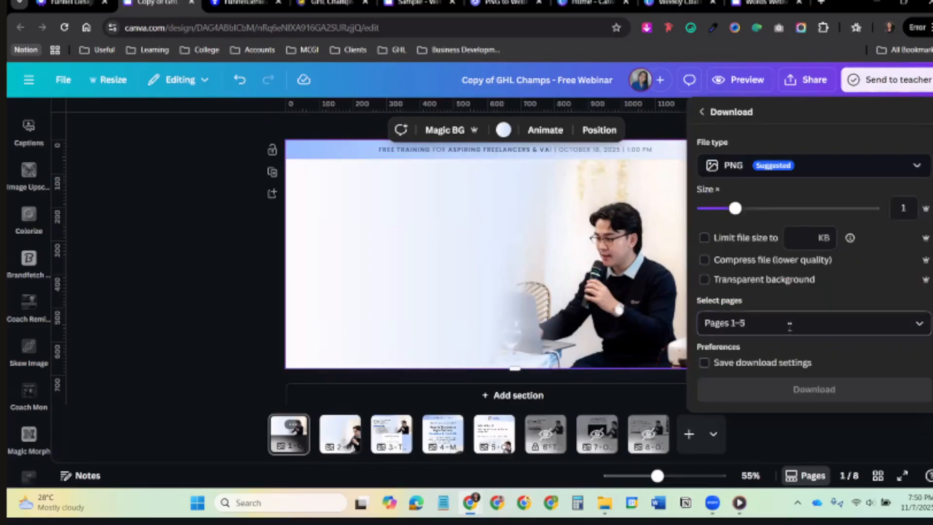
{"action": "left_click", "coordinate": [787, 325]}
{"action": "left_click", "coordinate": [794, 160]}
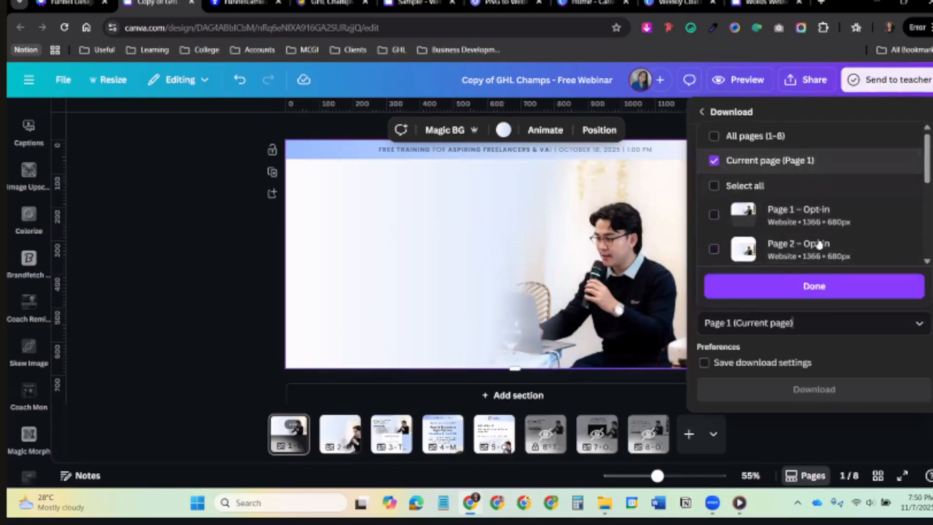
{"action": "left_click", "coordinate": [814, 289]}
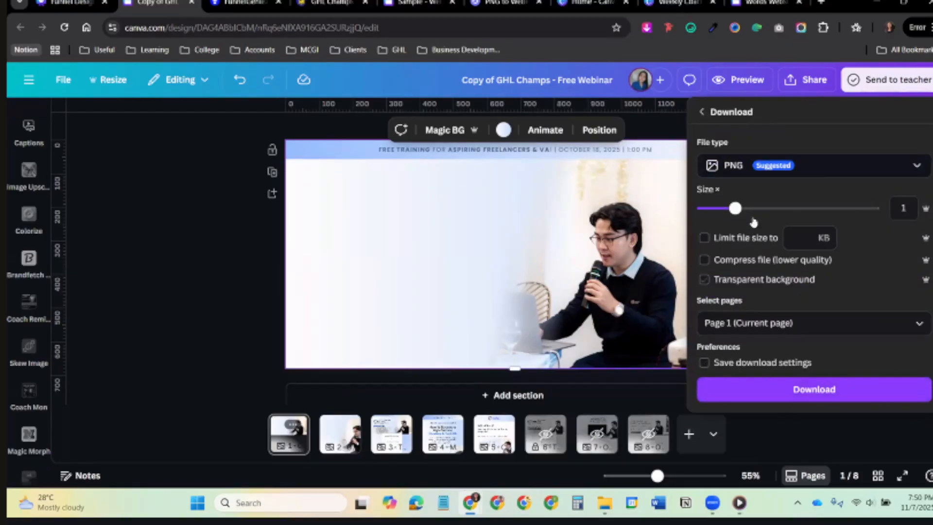
Set the PNG export size to 3.125 and download the page.
{"action": "left_click_drag", "start_coordinate": [736, 208], "coordinate": [875, 216]}
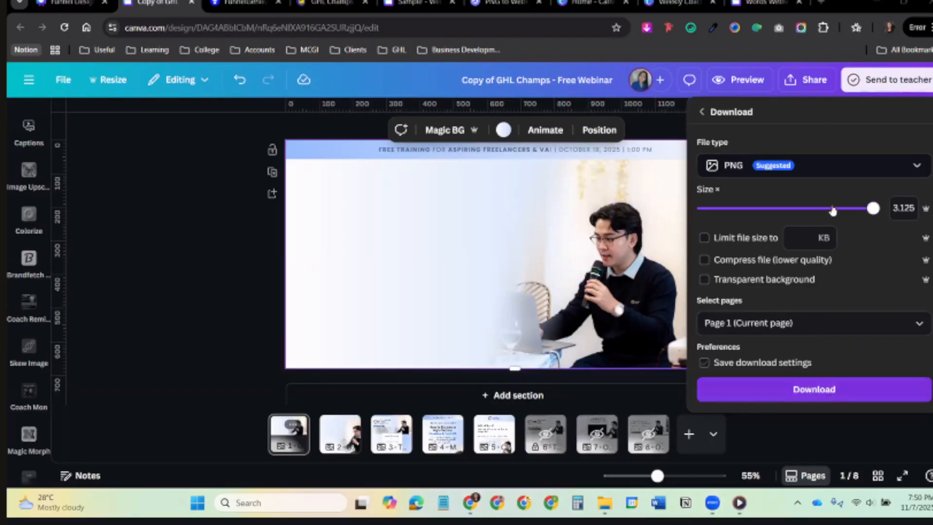
{"action": "mouse_move", "coordinate": [873, 209]}
{"action": "left_mouse_down"}
{"action": "mouse_move", "coordinate": [848, 210]}
{"action": "mouse_move", "coordinate": [875, 211]}
{"action": "left_mouse_up"}
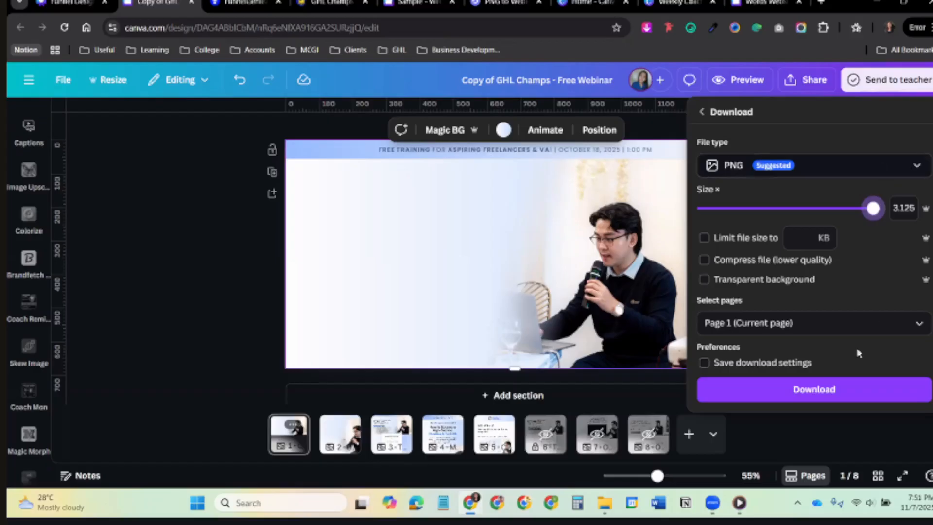
{"action": "left_click", "coordinate": [862, 391]}
{"action": "left_click", "coordinate": [864, 401]}
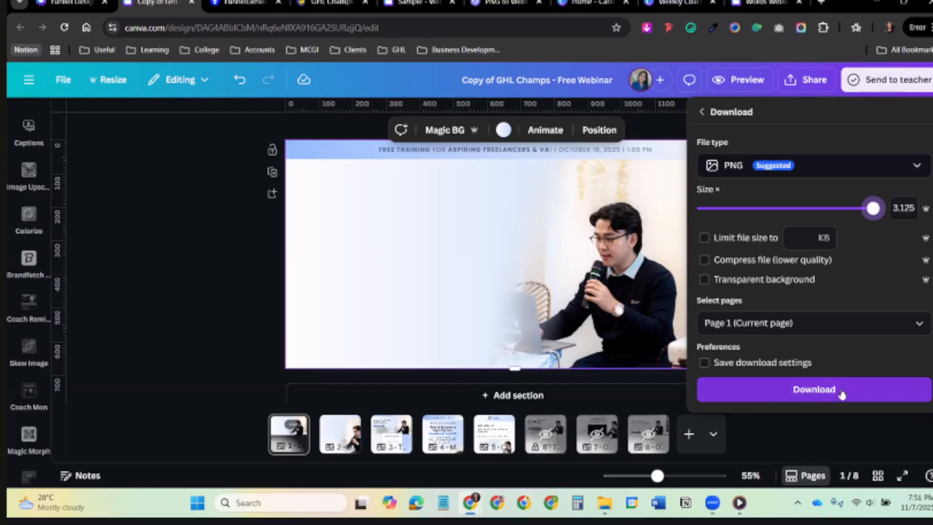
{"action": "left_click", "coordinate": [802, 380]}
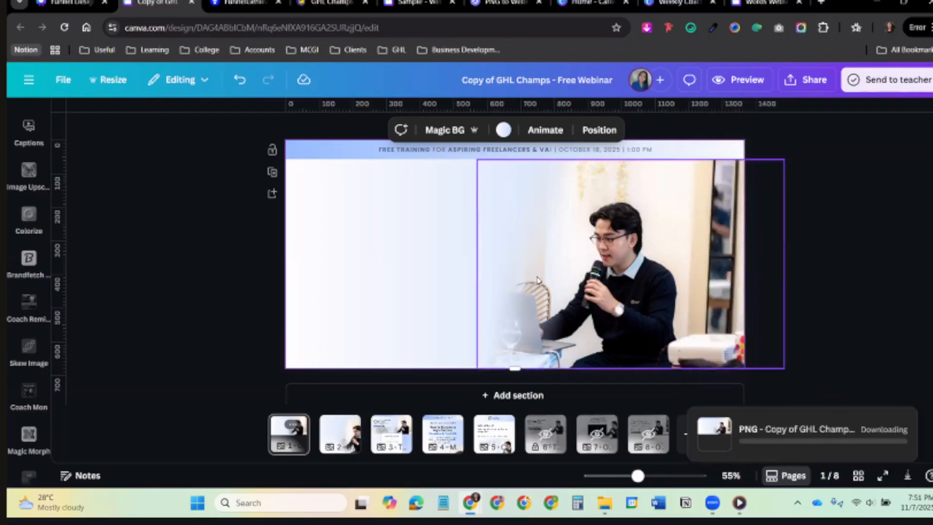
Switch to the FunnelGenie page builder and add a new Full Width section between the header and the hero.
{"action": "left_click", "coordinate": [316, 153]}
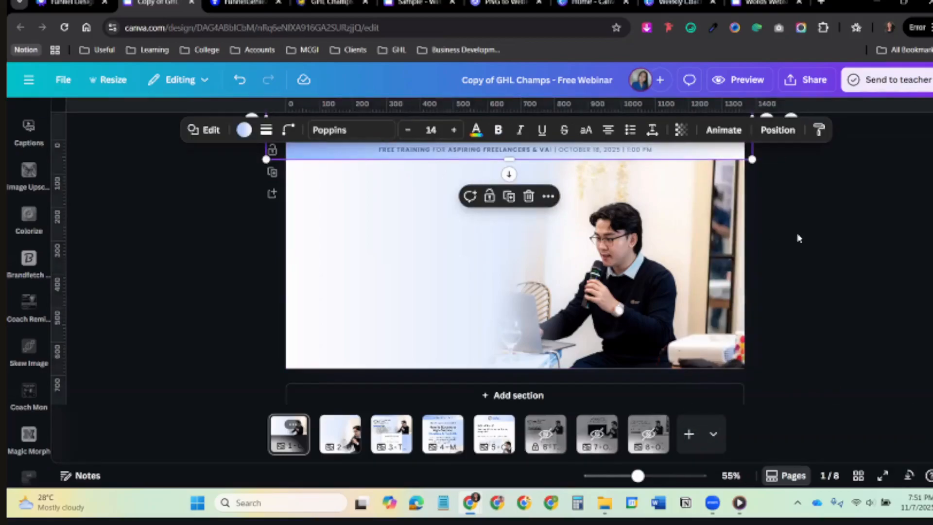
{"action": "left_click", "coordinate": [217, 4]}
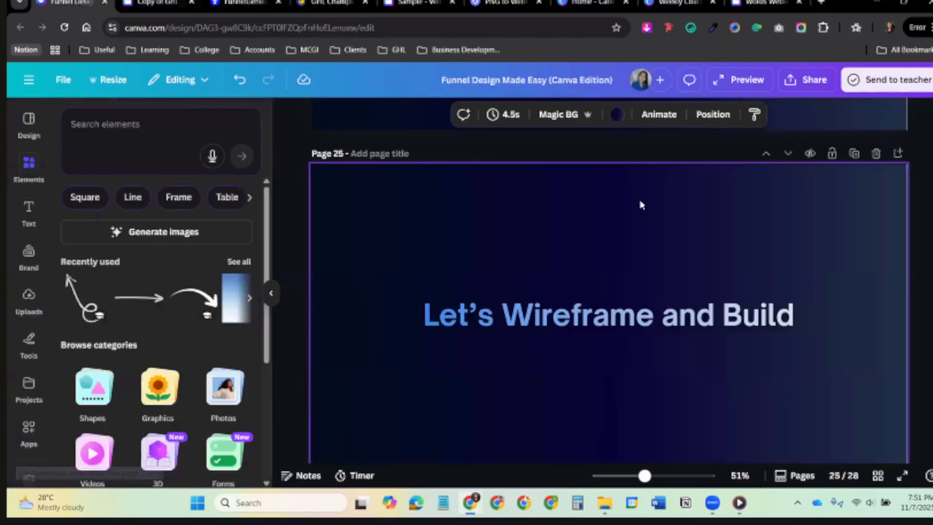
{"action": "key", "text": "ctrl+shift+Tab"}
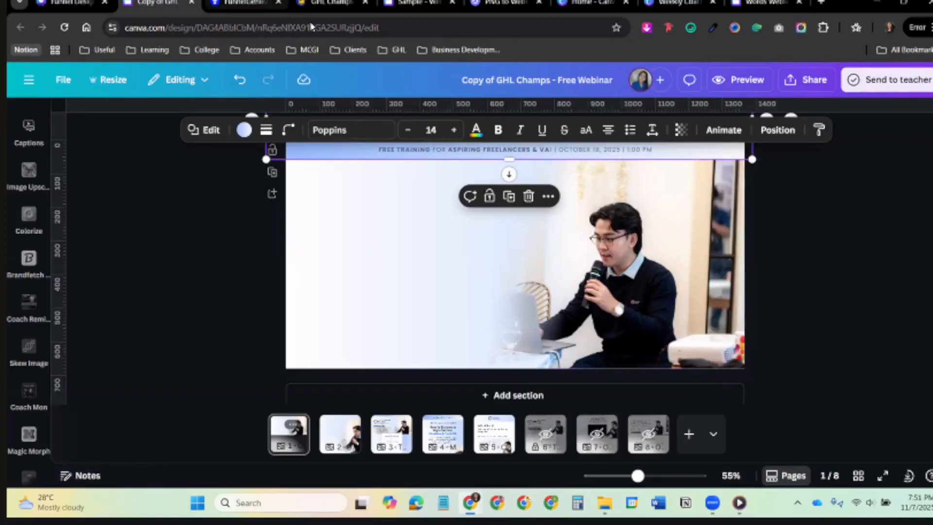
{"action": "key", "text": "ctrl+Tab"}
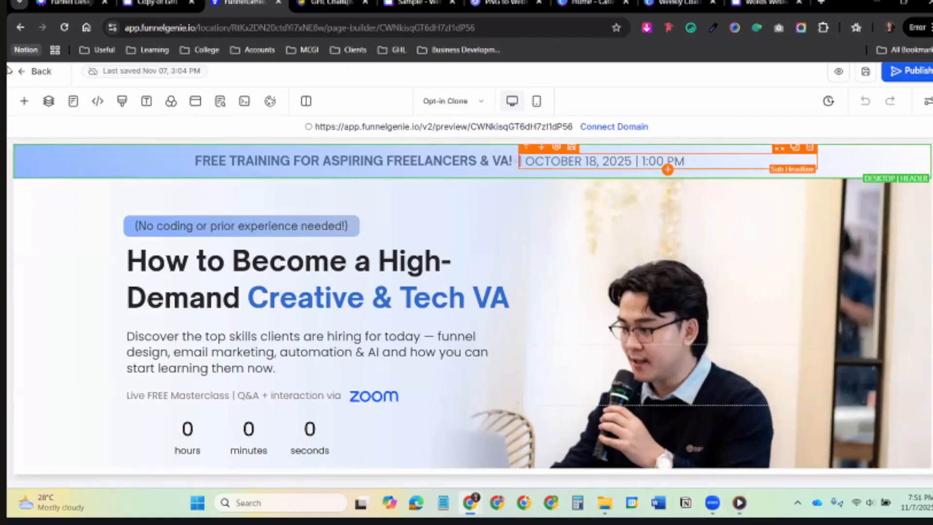
{"action": "left_click", "coordinate": [24, 101]}
{"action": "left_click", "coordinate": [24, 101]}
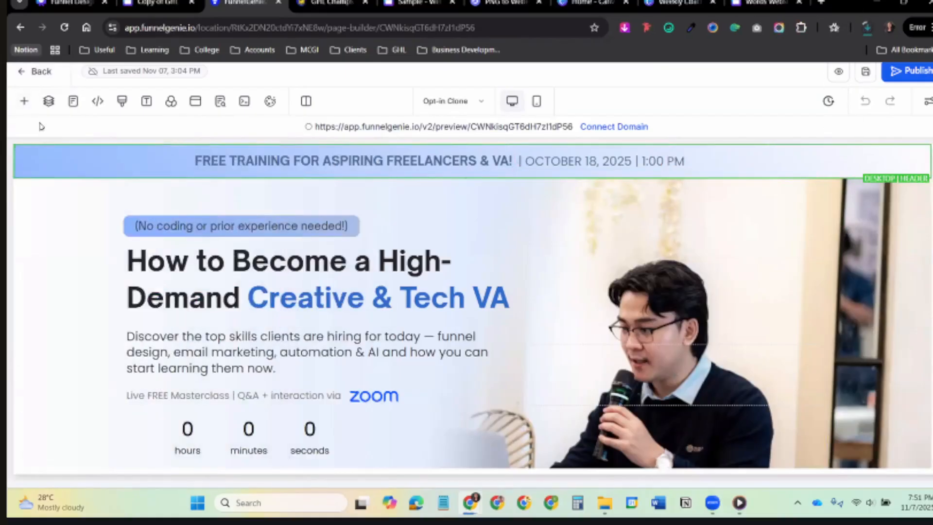
{"action": "left_click", "coordinate": [24, 101]}
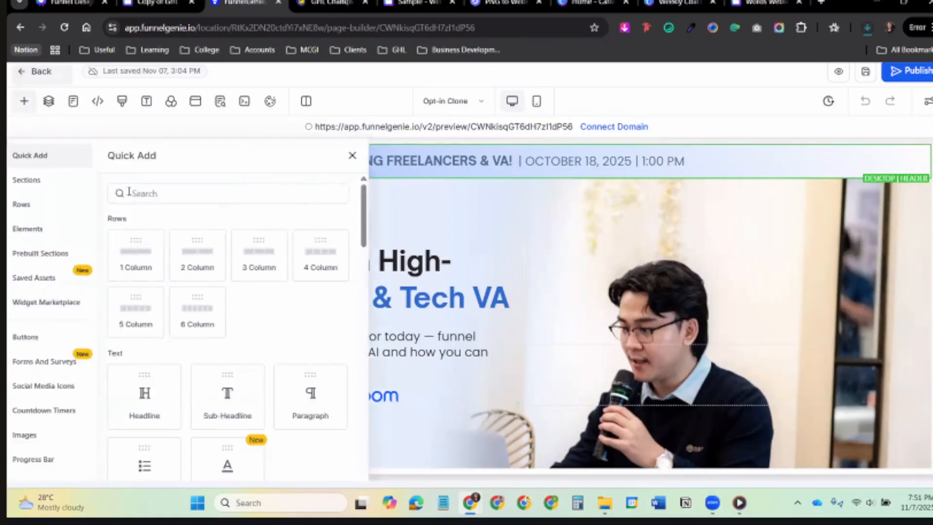
{"action": "left_click", "coordinate": [67, 190]}
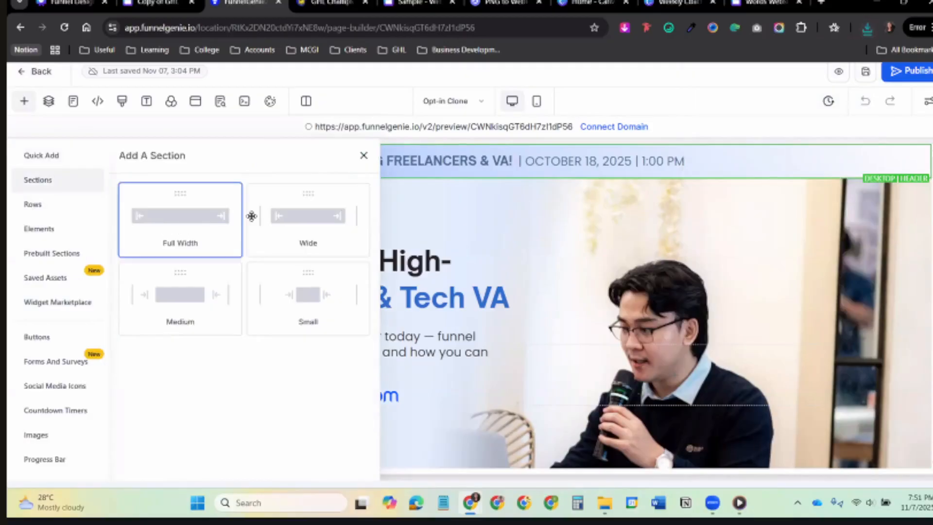
{"action": "left_click_drag", "start_coordinate": [251, 216], "coordinate": [467, 204]}
Add a 2 Column row to the new empty section below the header.
{"action": "scroll", "coordinate": [361, 278], "scroll_direction": "down", "scroll_amount": 2}
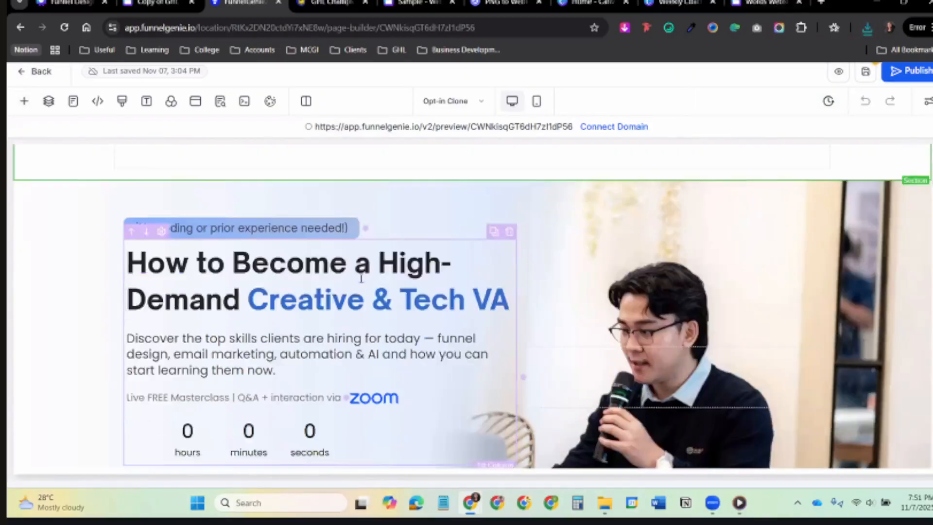
{"action": "scroll", "coordinate": [361, 278], "scroll_direction": "down", "scroll_amount": 1}
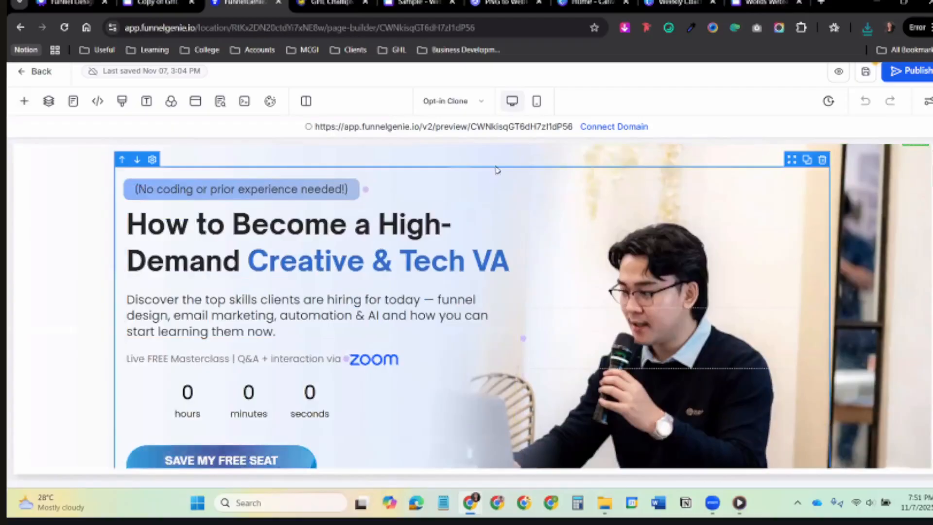
{"action": "scroll", "coordinate": [535, 252], "scroll_direction": "up", "scroll_amount": 3}
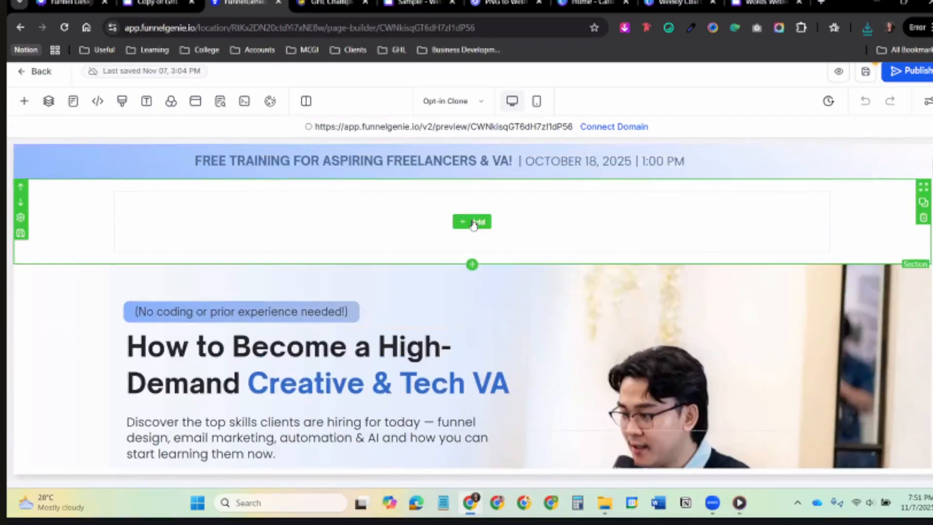
{"action": "left_click", "coordinate": [473, 223]}
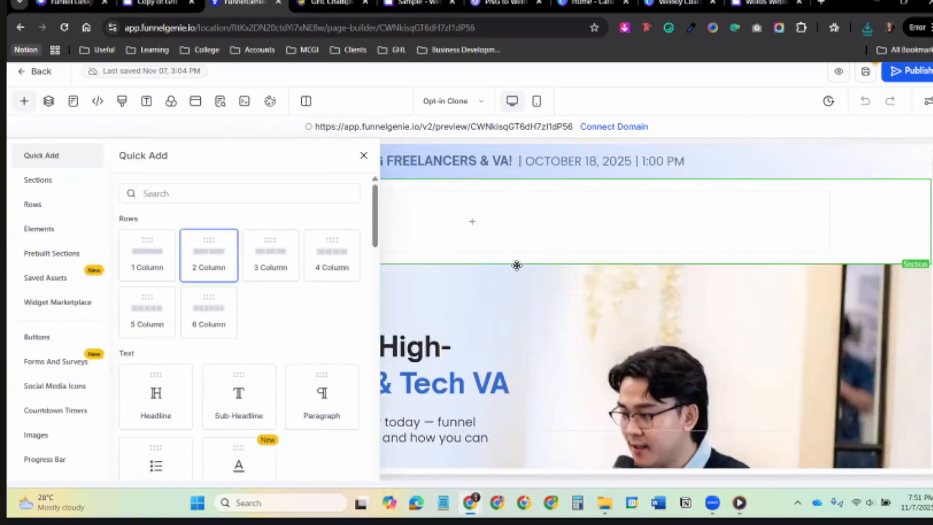
{"action": "left_click", "coordinate": [213, 259]}
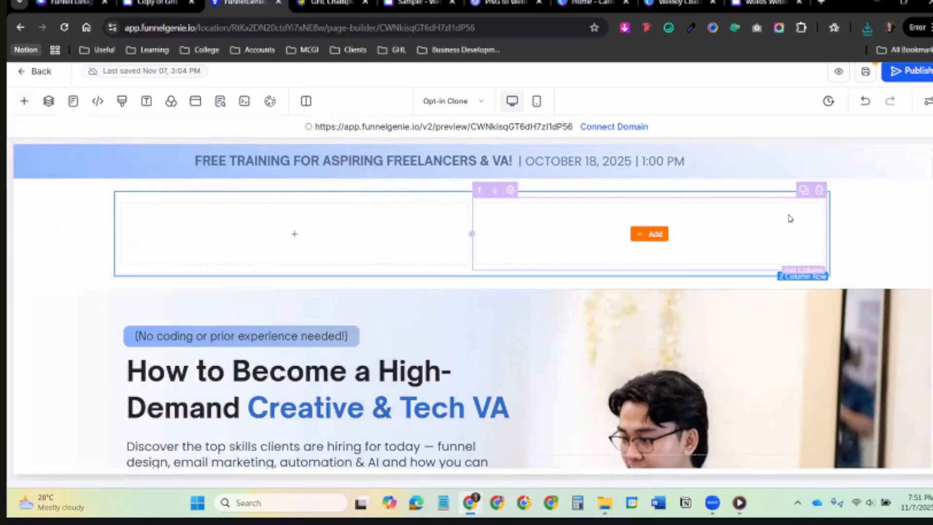
View the new section's background image options and Media Storage without choosing a file, and open the existing hero section's background settings.
{"action": "left_click", "coordinate": [869, 222]}
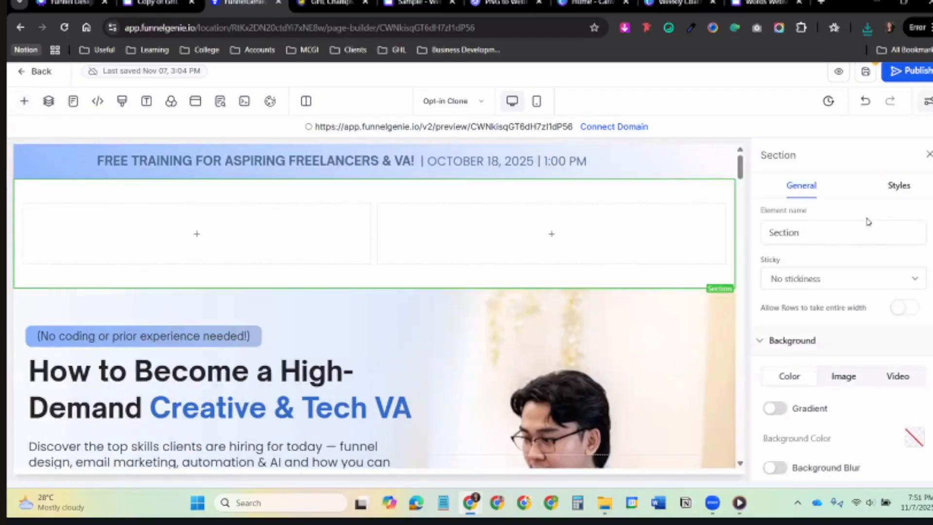
{"action": "left_click", "coordinate": [849, 379]}
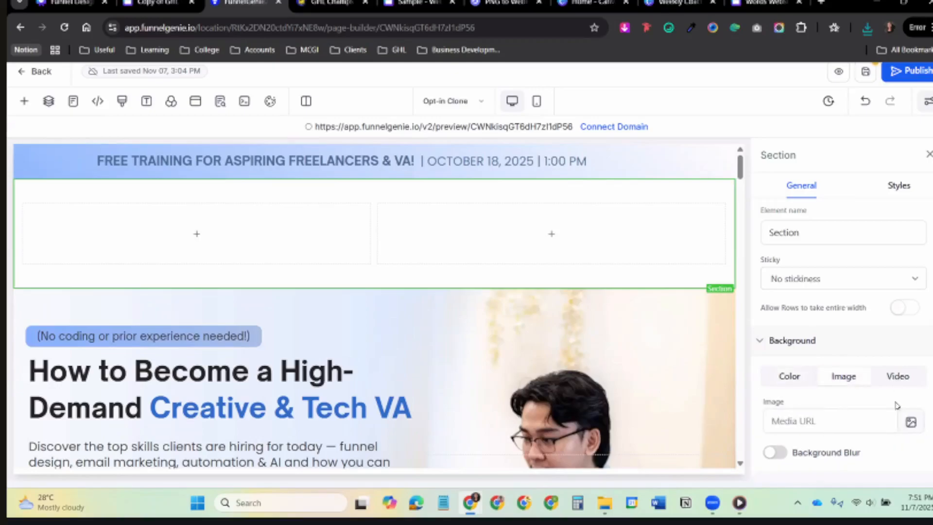
{"action": "scroll", "coordinate": [916, 406], "scroll_direction": "down", "scroll_amount": 1}
{"action": "left_click", "coordinate": [912, 361]}
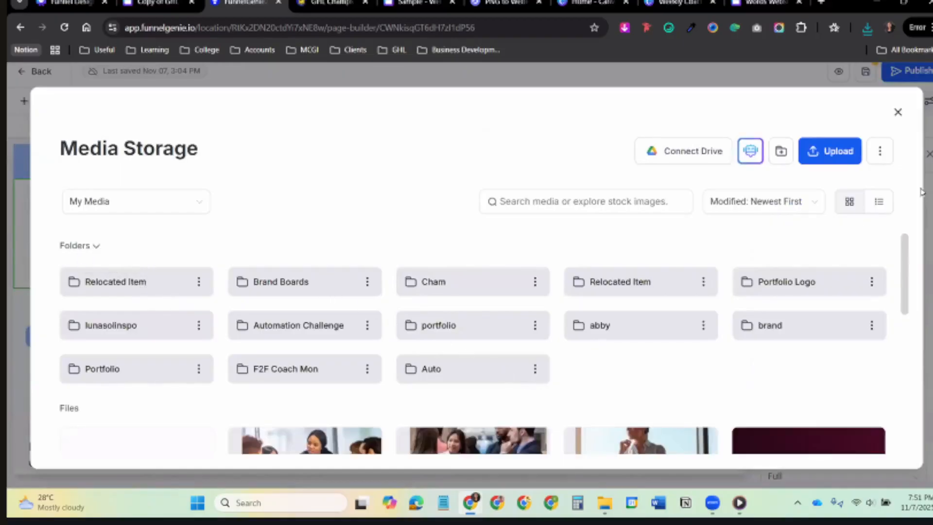
{"action": "left_click", "coordinate": [898, 115]}
{"action": "mouse_move", "coordinate": [537, 220]}
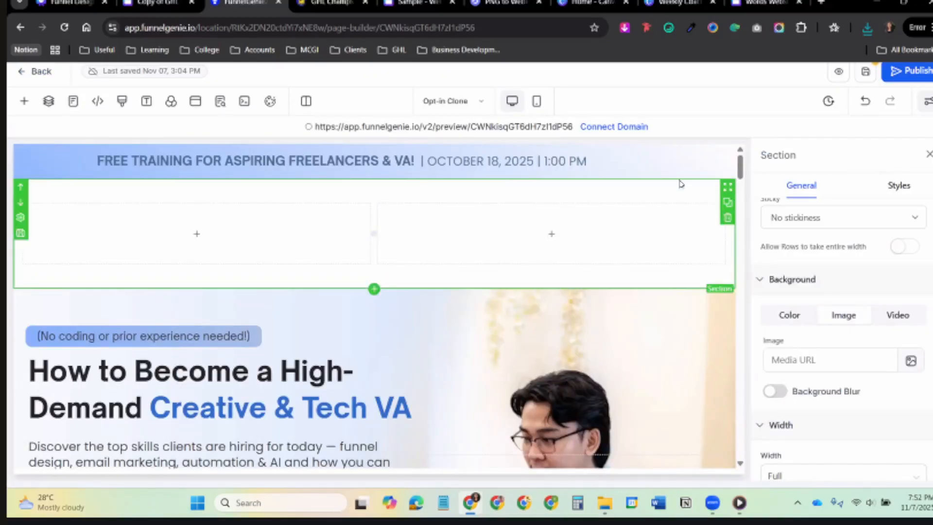
{"action": "left_click", "coordinate": [675, 297]}
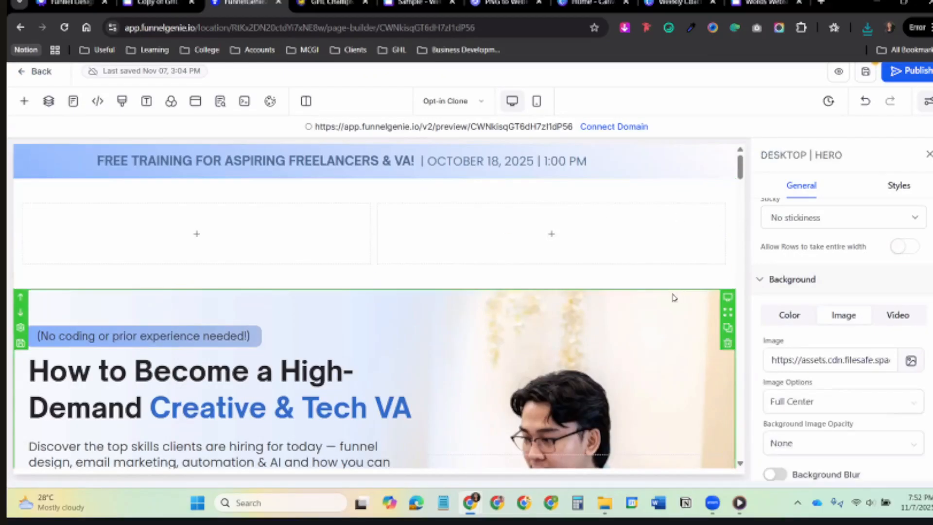
Copy the hero section's background image URL and apply it as the background image of the new section above.
{"action": "triple_click", "coordinate": [829, 360]}
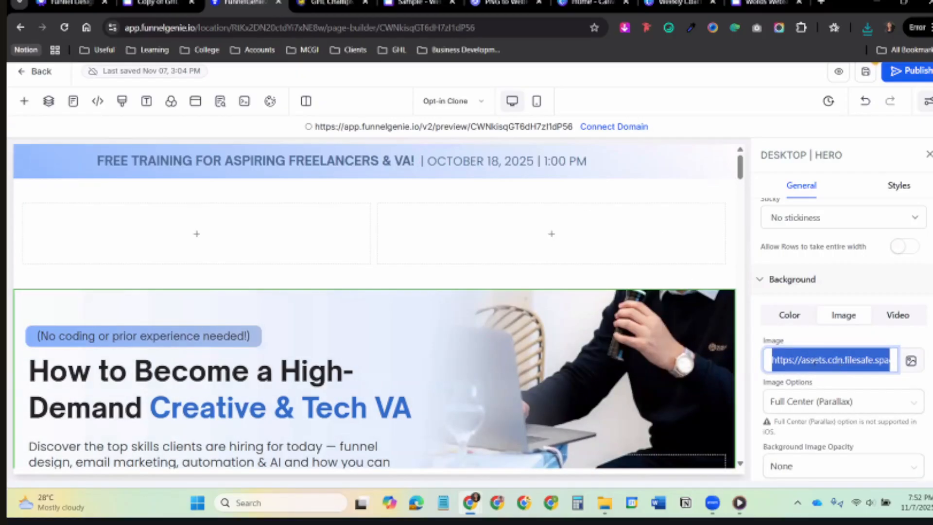
{"action": "left_click", "coordinate": [816, 360]}
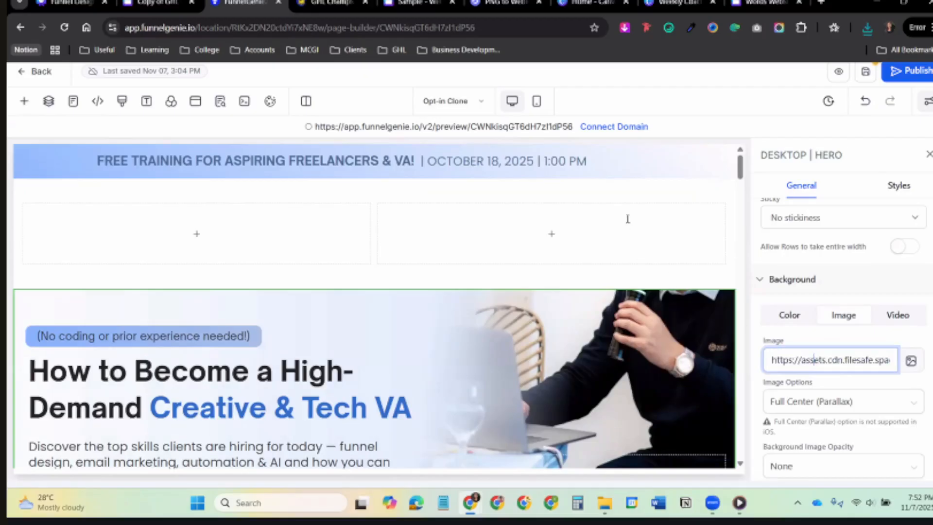
{"action": "key", "text": "ctrl+a"}
{"action": "key", "text": "ctrl+c"}
{"action": "left_click", "coordinate": [642, 189]}
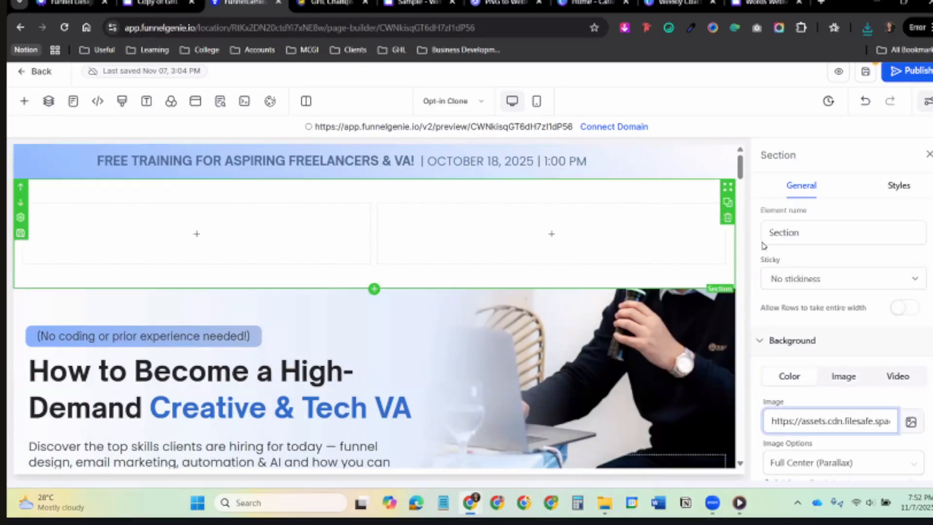
{"action": "scroll", "coordinate": [834, 378], "scroll_direction": "down", "scroll_amount": 1}
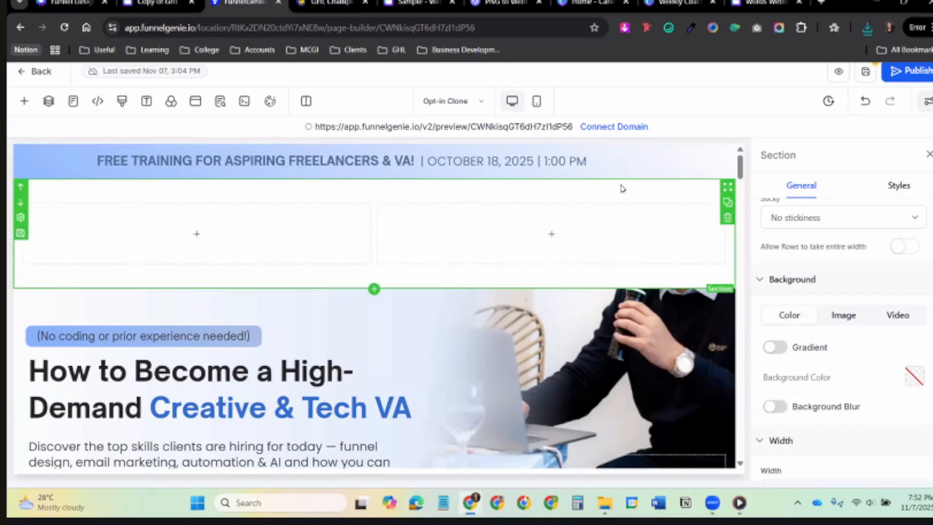
{"action": "left_click", "coordinate": [844, 315]}
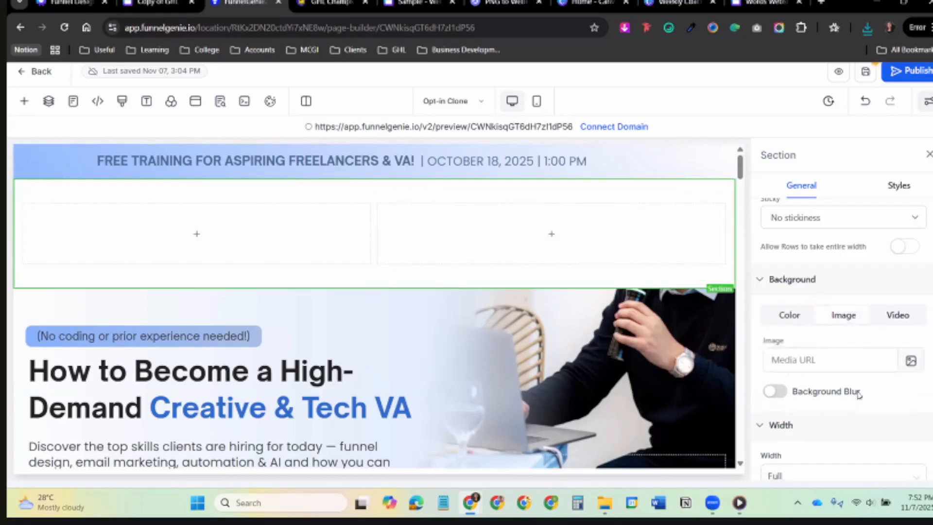
{"action": "left_click", "coordinate": [811, 360]}
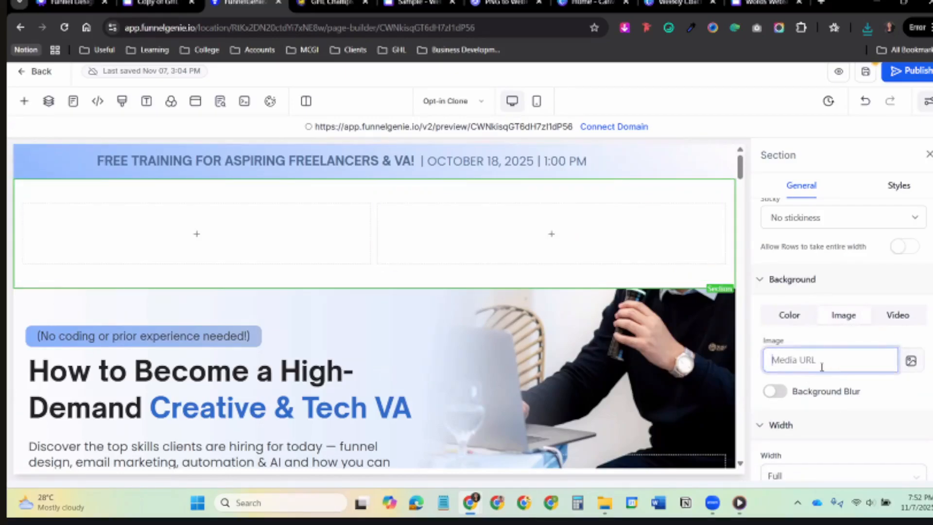
{"action": "key", "text": "ctrl+v"}
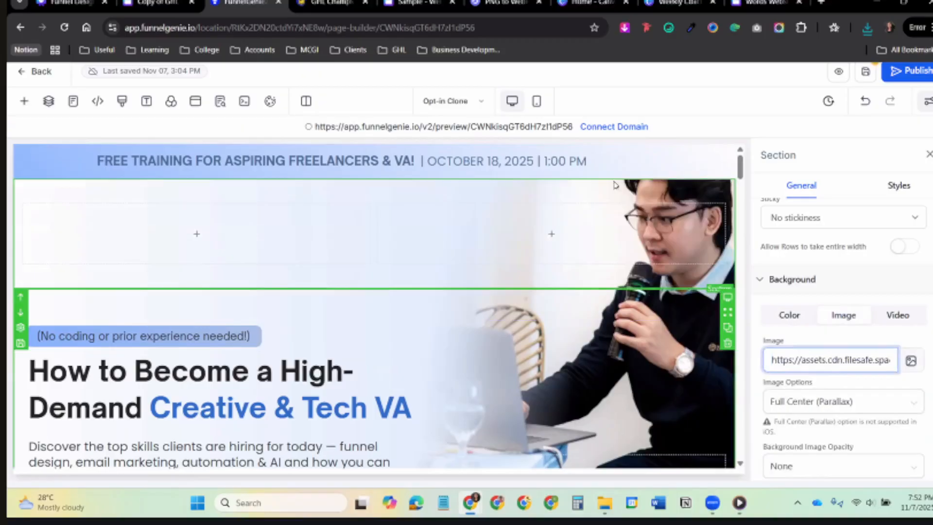
{"action": "left_click", "coordinate": [615, 184]}
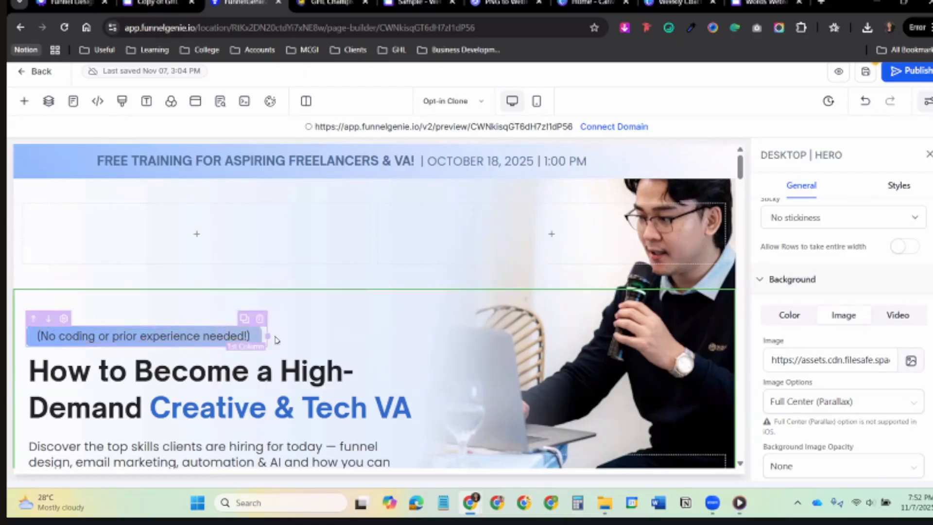
Add a 1 Column row inside the first column of the new section's 2 Column row.
{"action": "left_click", "coordinate": [196, 234]}
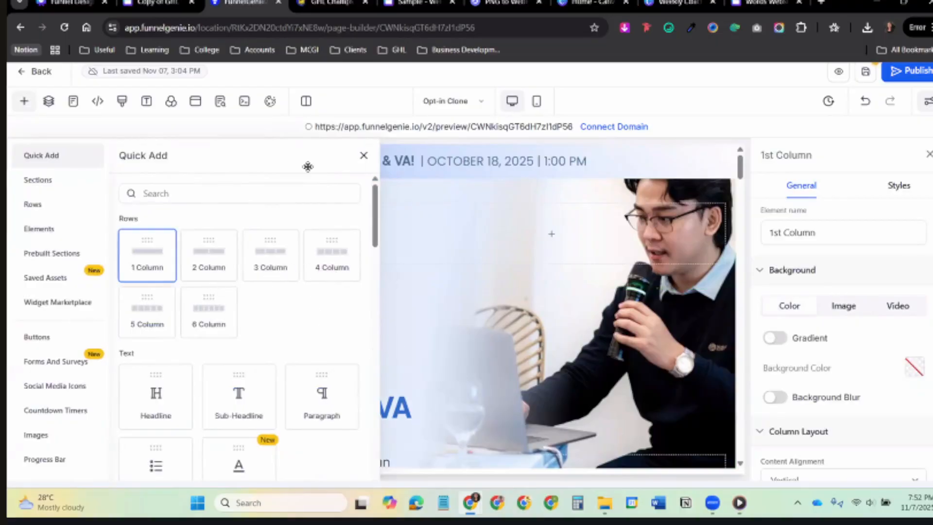
{"action": "left_click", "coordinate": [147, 255]}
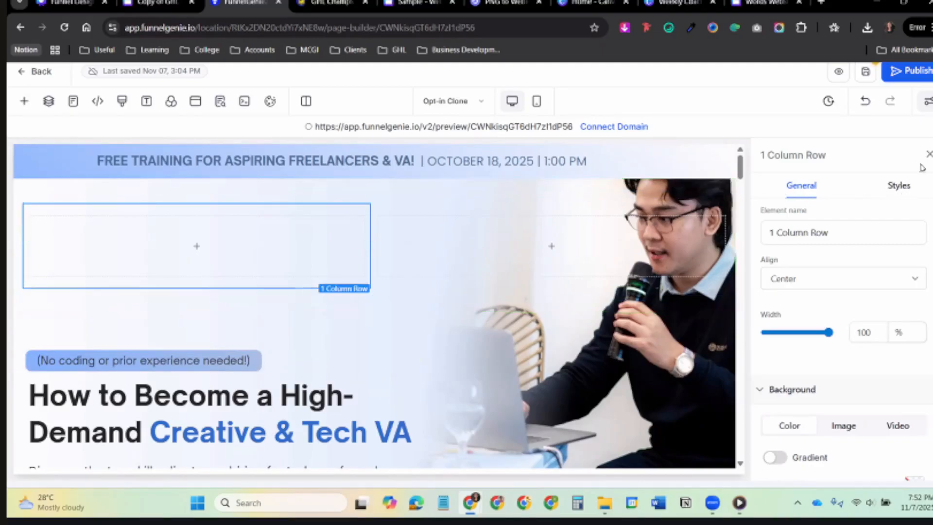
{"action": "key", "text": "Escape"}
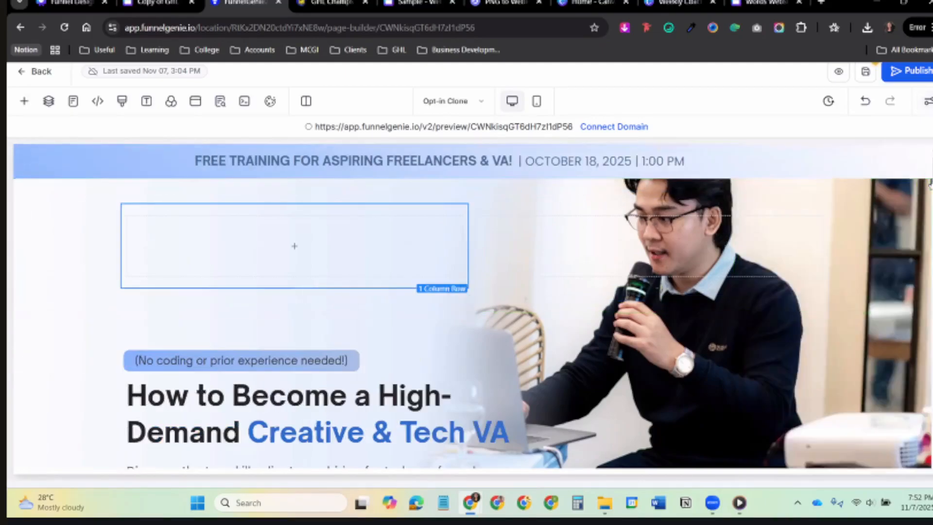
{"action": "left_click", "coordinate": [689, 198]}
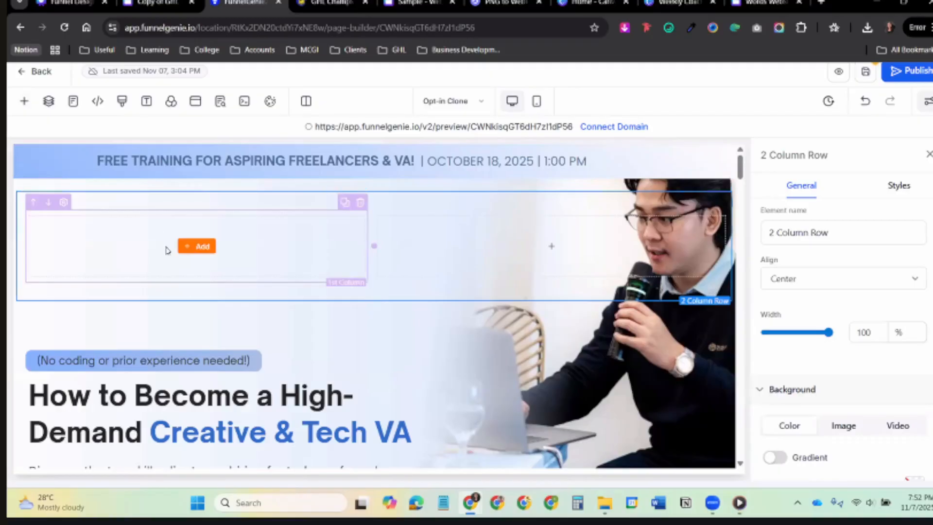
{"action": "left_click", "coordinate": [187, 247]}
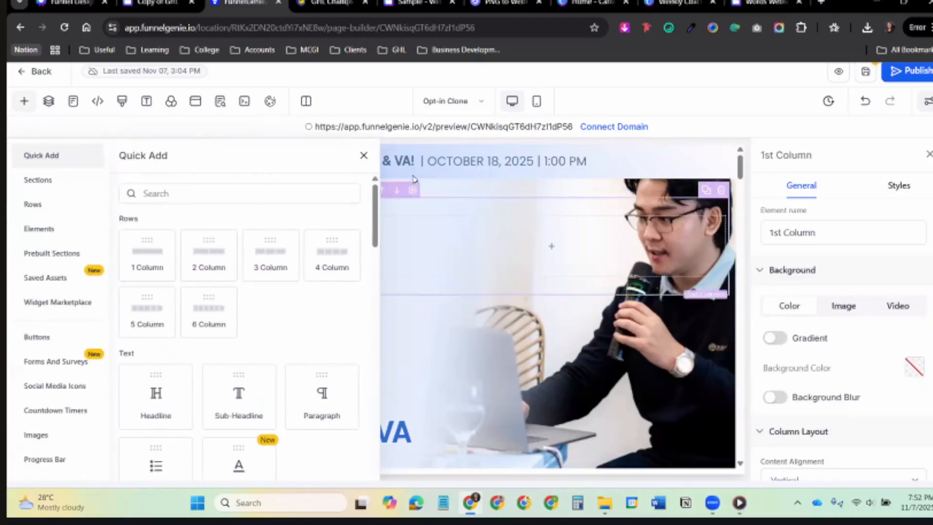
{"action": "left_click", "coordinate": [364, 157]}
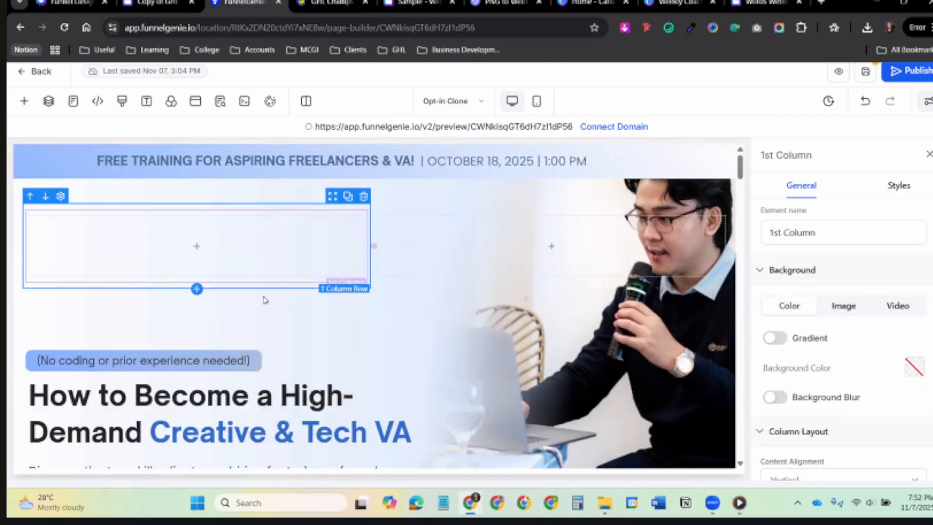
Narrow the column holding the "(No coding or prior experience needed!)" badge and examine the neighbouring empty column's style settings.
{"action": "mouse_move", "coordinate": [274, 360]}
{"action": "left_mouse_down"}
{"action": "mouse_move", "coordinate": [248, 367]}
{"action": "mouse_move", "coordinate": [258, 361]}
{"action": "left_mouse_up"}
{"action": "scroll", "coordinate": [275, 340], "scroll_direction": "down", "scroll_amount": 2}
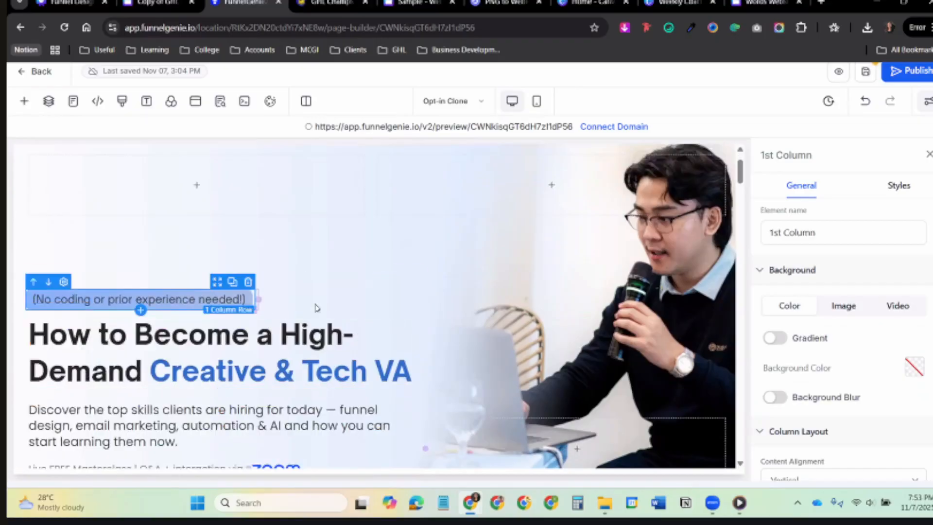
{"action": "left_click", "coordinate": [357, 298]}
{"action": "scroll", "coordinate": [870, 433], "scroll_direction": "down", "scroll_amount": 3}
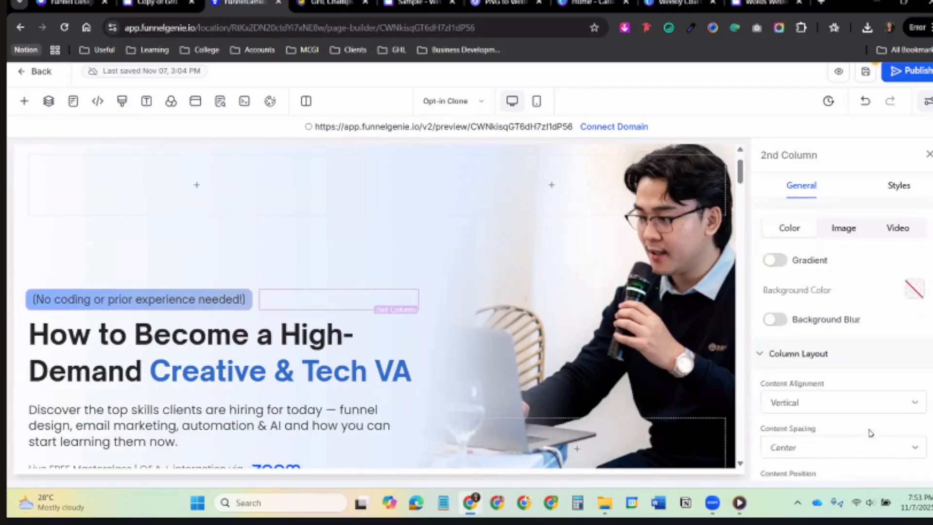
{"action": "left_click", "coordinate": [899, 185]}
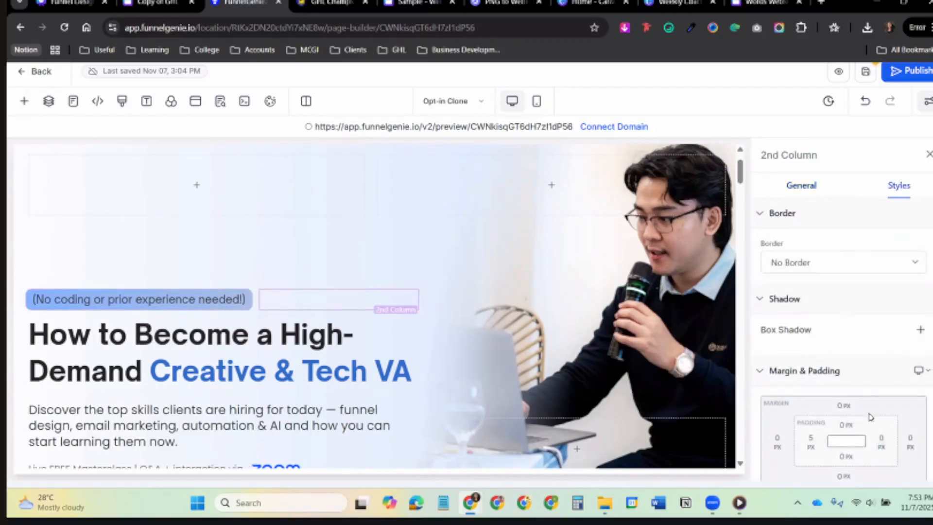
{"action": "scroll", "coordinate": [871, 414], "scroll_direction": "down", "scroll_amount": 4}
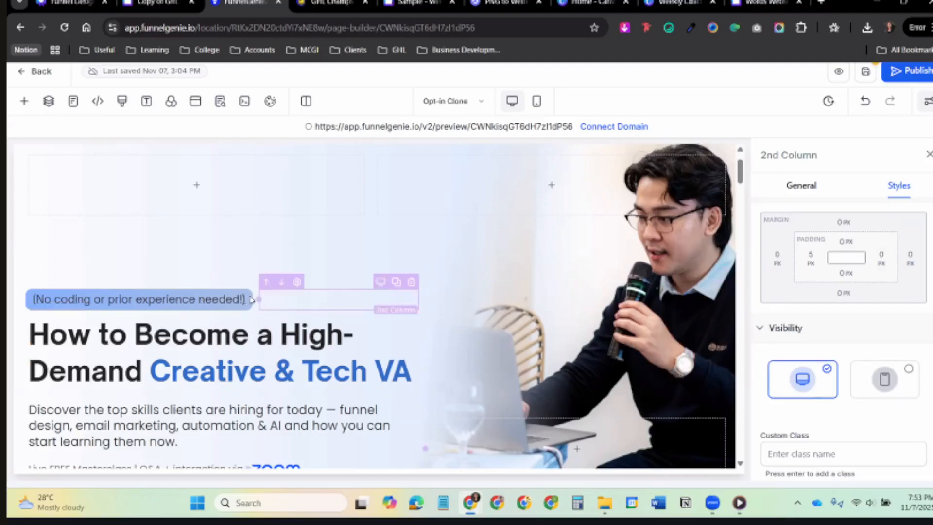
View the hero section of the live ghlchamps.com webinar page and return to the FunnelGenie page builder.
{"action": "left_click", "coordinate": [352, 3]}
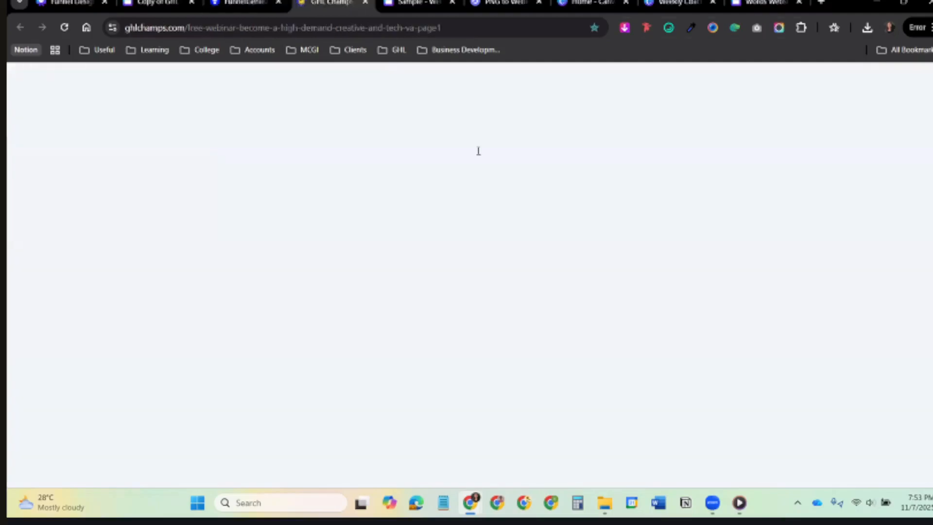
{"action": "scroll", "coordinate": [478, 150], "scroll_direction": "up", "scroll_amount": 10}
{"action": "scroll", "coordinate": [368, 156], "scroll_direction": "up", "scroll_amount": 2}
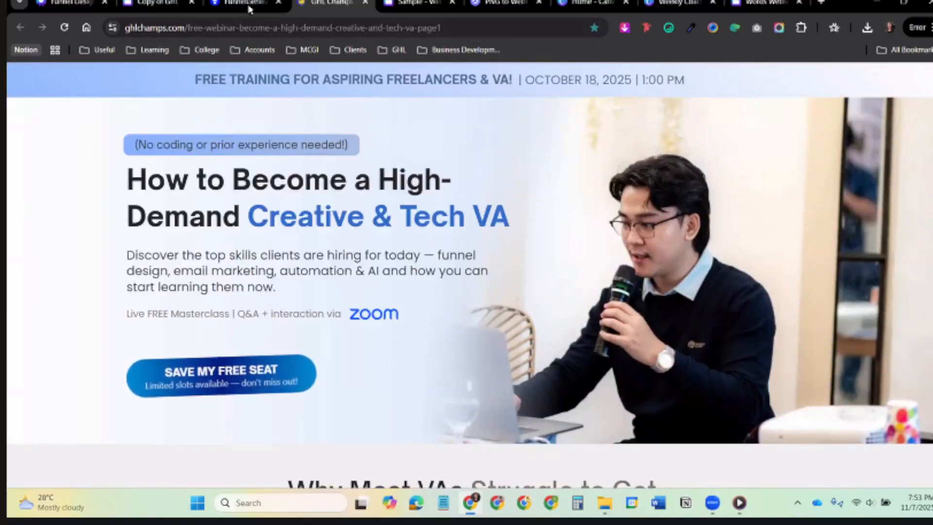
{"action": "mouse_move", "coordinate": [252, 4]}
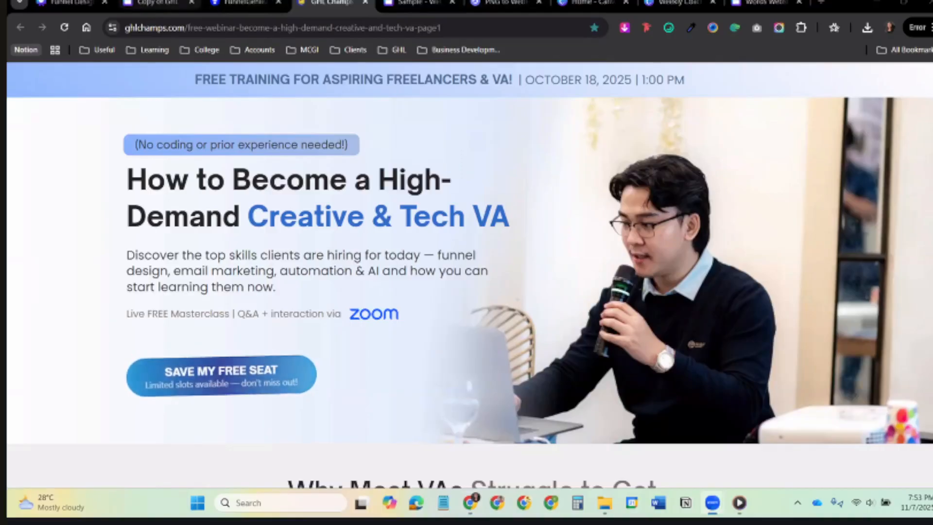
{"action": "key", "text": "ctrl+shift+Tab"}
{"action": "key", "text": "ctrl+shift+Tab"}
{"action": "key", "text": "ctrl+Tab"}
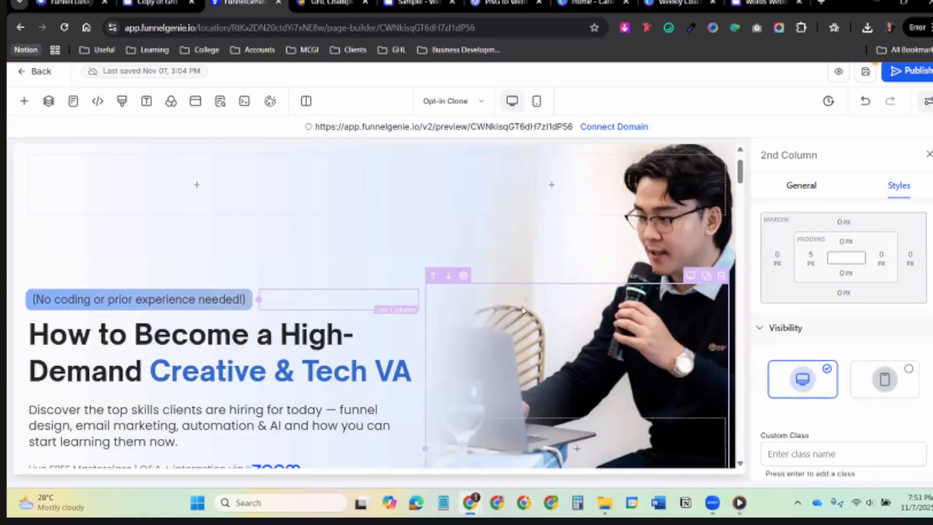
Delete the new section between the header and the hero, and open the DESKTOP | HERO section's style settings.
{"action": "scroll", "coordinate": [535, 279], "scroll_direction": "down", "scroll_amount": 3}
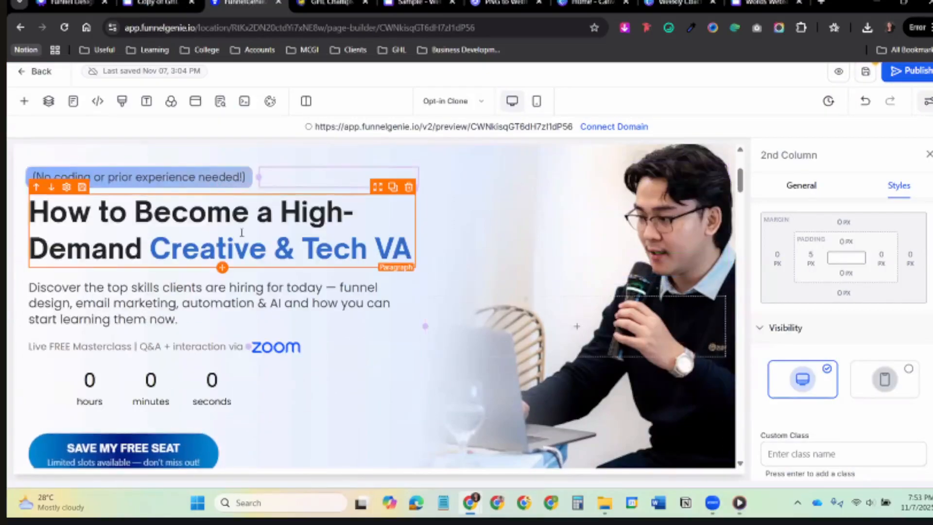
{"action": "left_click", "coordinate": [241, 209]}
{"action": "scroll", "coordinate": [252, 233], "scroll_direction": "up", "scroll_amount": 2}
{"action": "scroll", "coordinate": [260, 258], "scroll_direction": "up", "scroll_amount": 1}
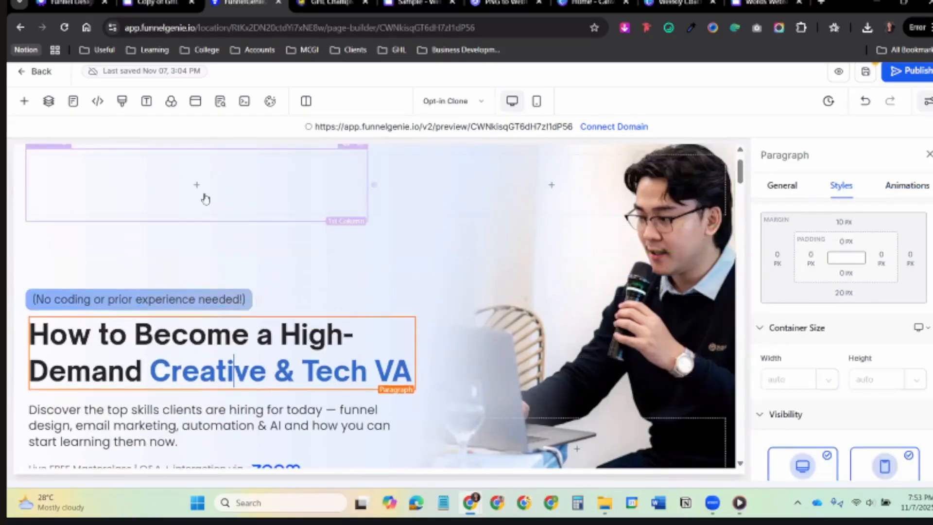
{"action": "scroll", "coordinate": [682, 243], "scroll_direction": "up", "scroll_amount": 2}
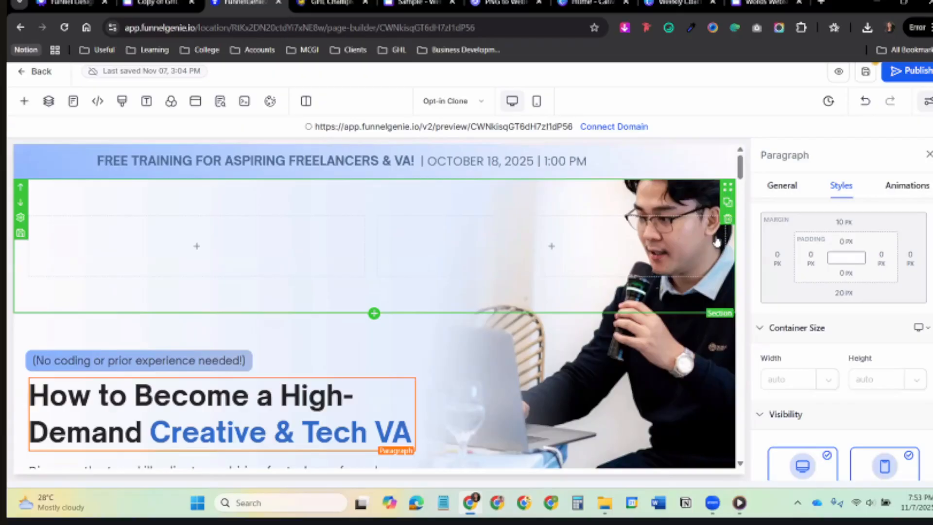
{"action": "left_click", "coordinate": [728, 219]}
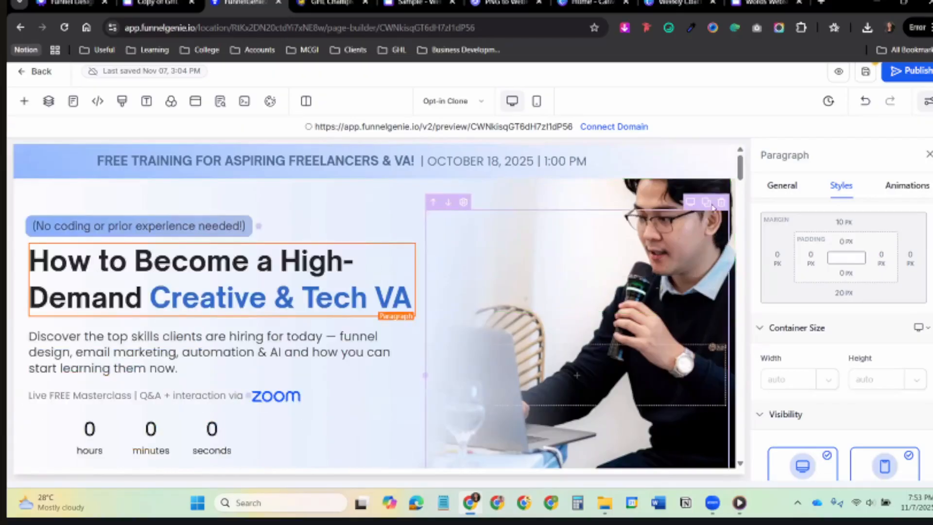
{"action": "left_click", "coordinate": [928, 155]}
{"action": "left_click", "coordinate": [803, 212]}
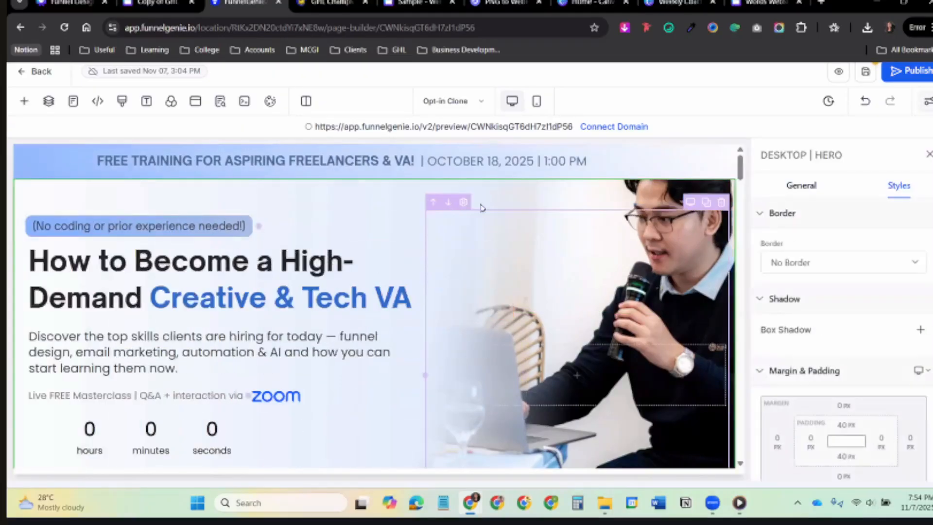
Undo all recent page edits to restore the original hero section, and close its settings.
{"action": "scroll", "coordinate": [533, 268], "scroll_direction": "down", "scroll_amount": 3}
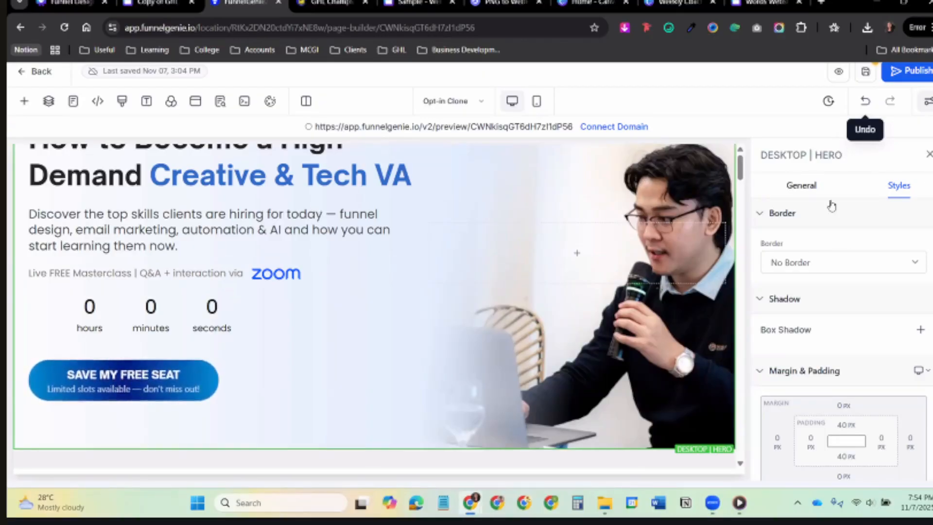
{"action": "key", "text": "ctrl+z"}
{"action": "scroll", "coordinate": [452, 209], "scroll_direction": "up", "scroll_amount": 2}
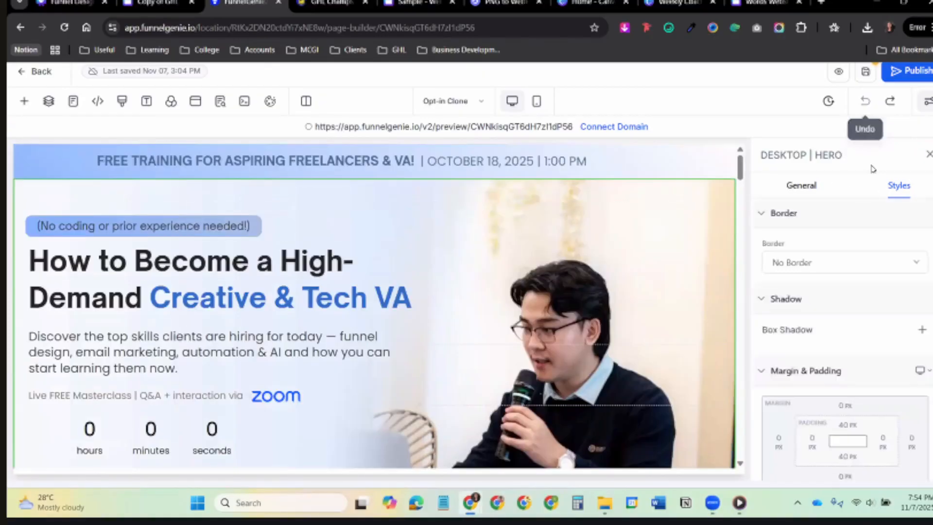
{"action": "left_click", "coordinate": [929, 155]}
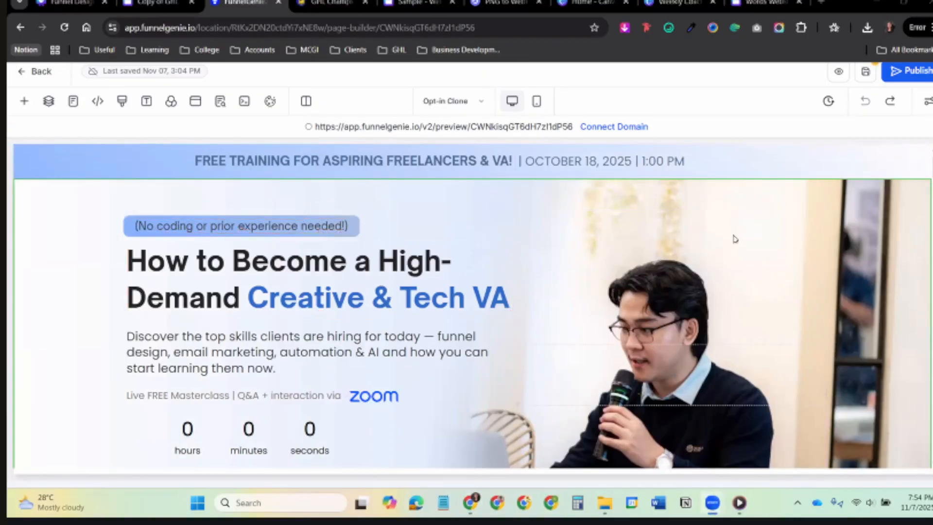
Examine the hero headline's style settings and the page's global headline and content fonts without changing them.
{"action": "scroll", "coordinate": [255, 219], "scroll_direction": "down", "scroll_amount": 1}
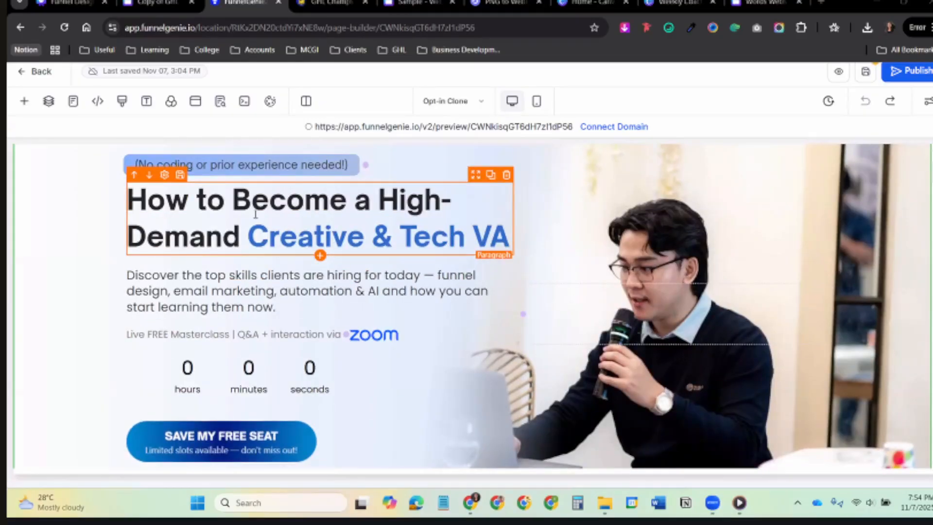
{"action": "left_click", "coordinate": [249, 236]}
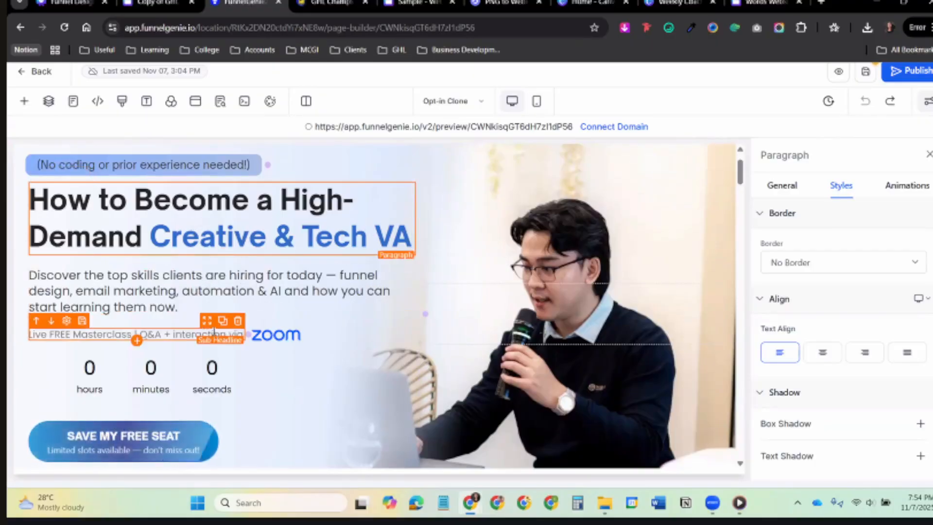
{"action": "left_click", "coordinate": [930, 154]}
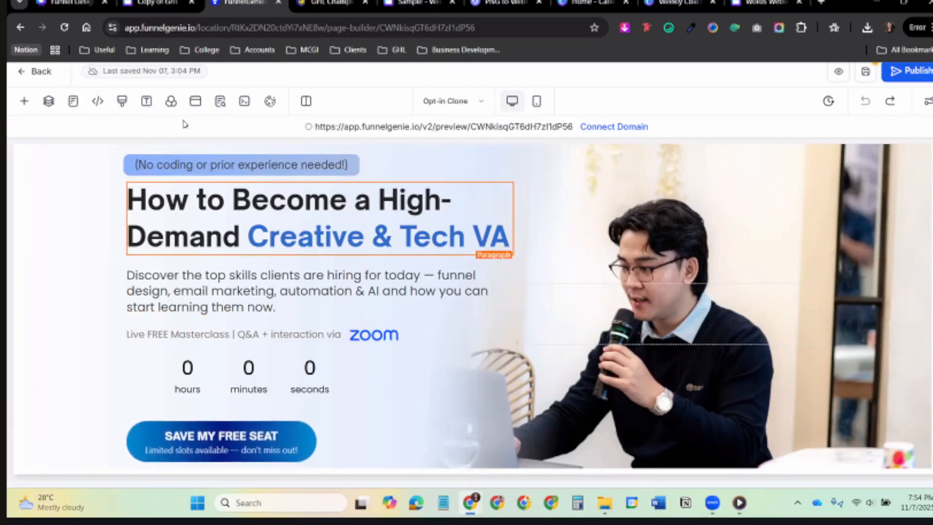
{"action": "left_click", "coordinate": [146, 101]}
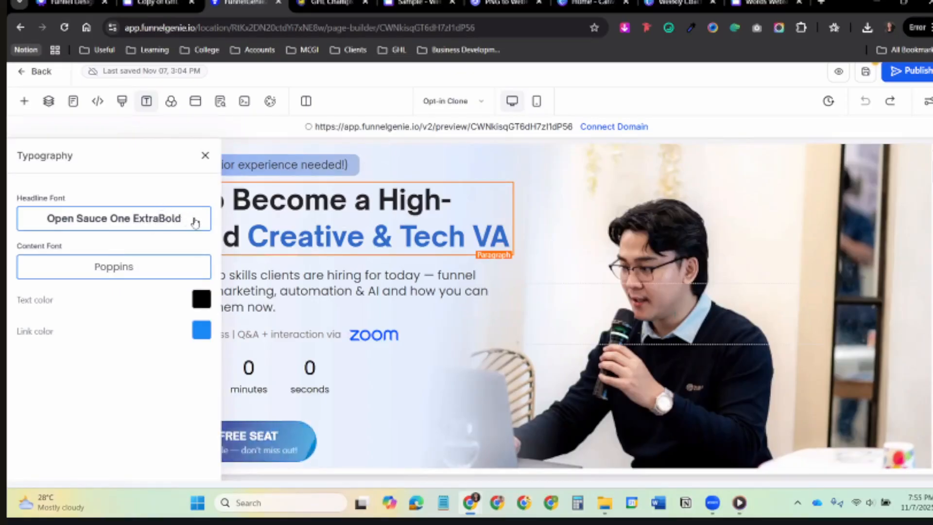
{"action": "left_click", "coordinate": [203, 160]}
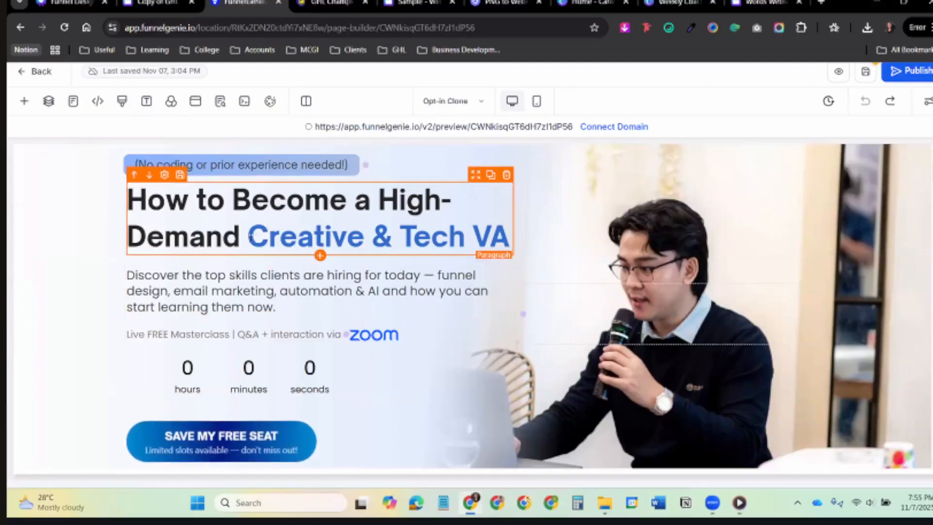
Try moving the hero headline below the sub headline, undo the move, and close the element's settings.
{"action": "left_click_drag", "start_coordinate": [366, 239], "coordinate": [316, 260]}
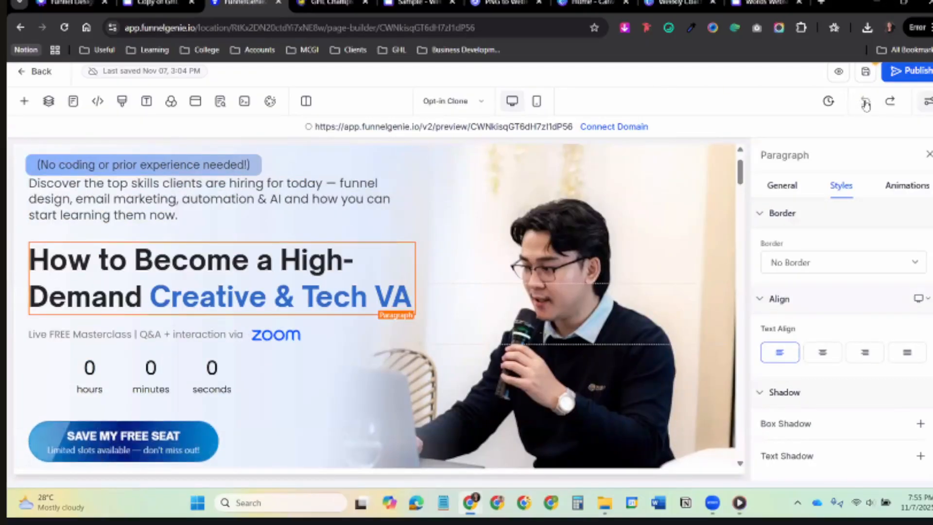
{"action": "left_click", "coordinate": [865, 102]}
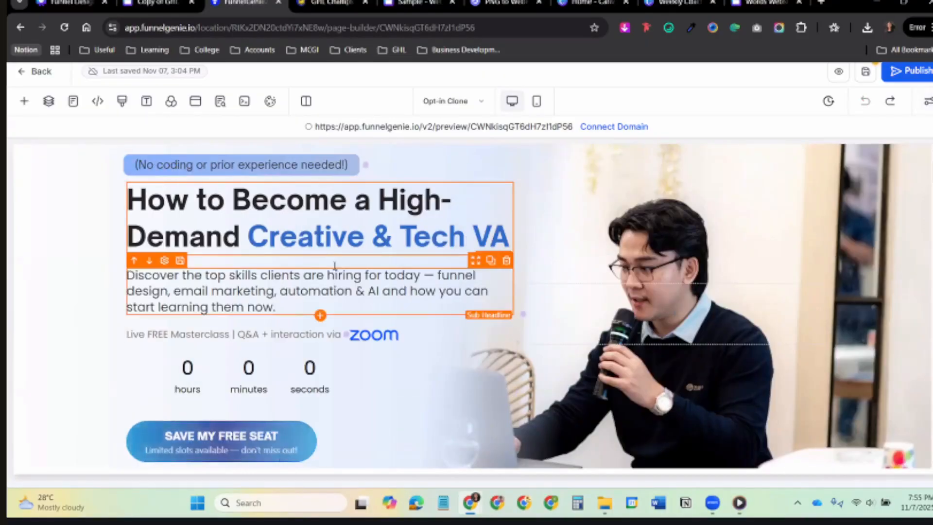
{"action": "left_click", "coordinate": [235, 290]}
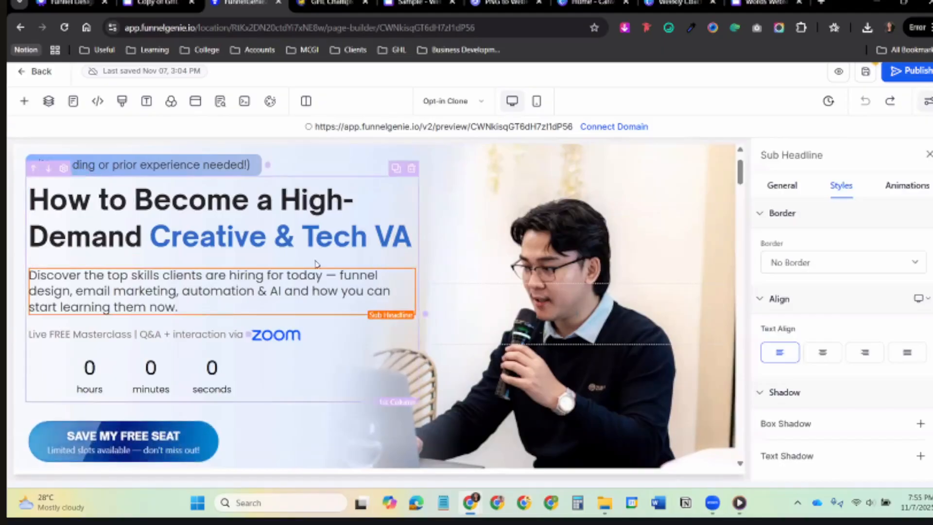
{"action": "left_click", "coordinate": [319, 252]}
{"action": "left_click", "coordinate": [322, 272]}
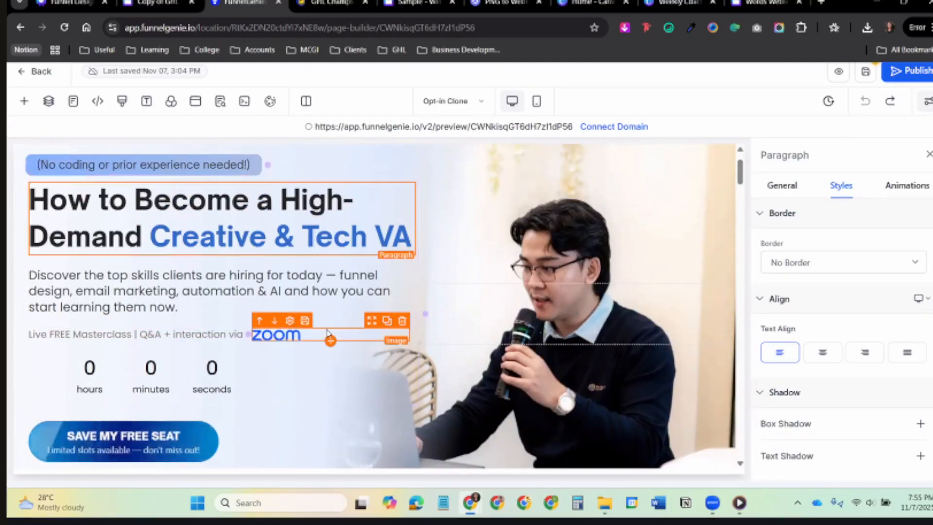
{"action": "left_click", "coordinate": [929, 154]}
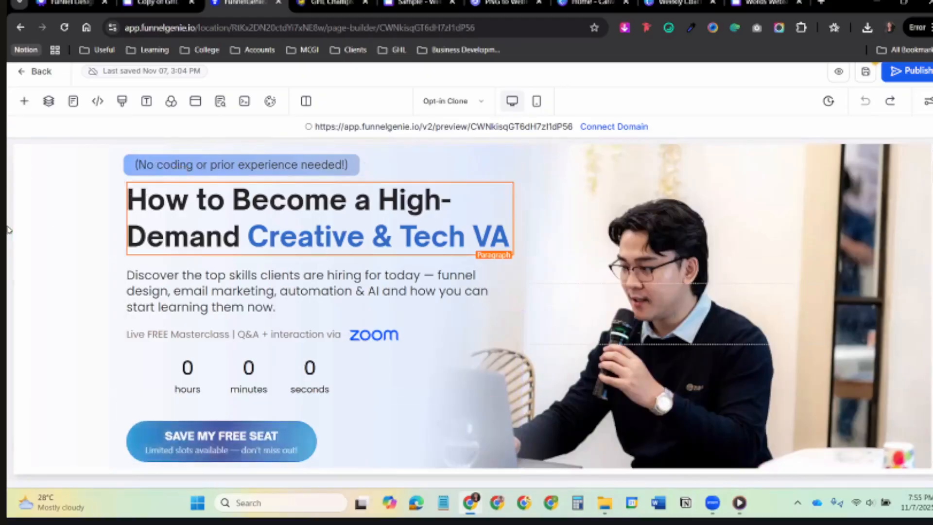
Open the style settings of the hero's SAVE MY FREE SEAT button.
{"action": "scroll", "coordinate": [248, 330], "scroll_direction": "down", "scroll_amount": 1}
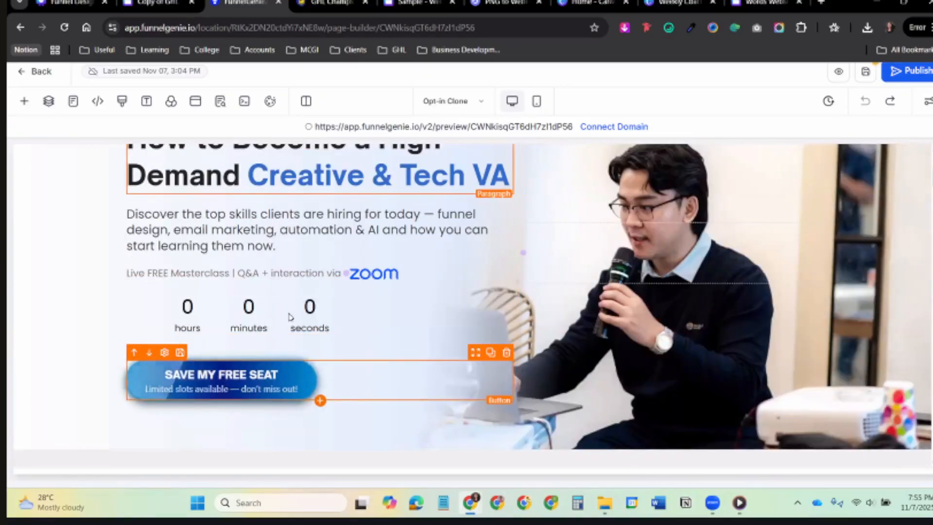
{"action": "left_click", "coordinate": [272, 382]}
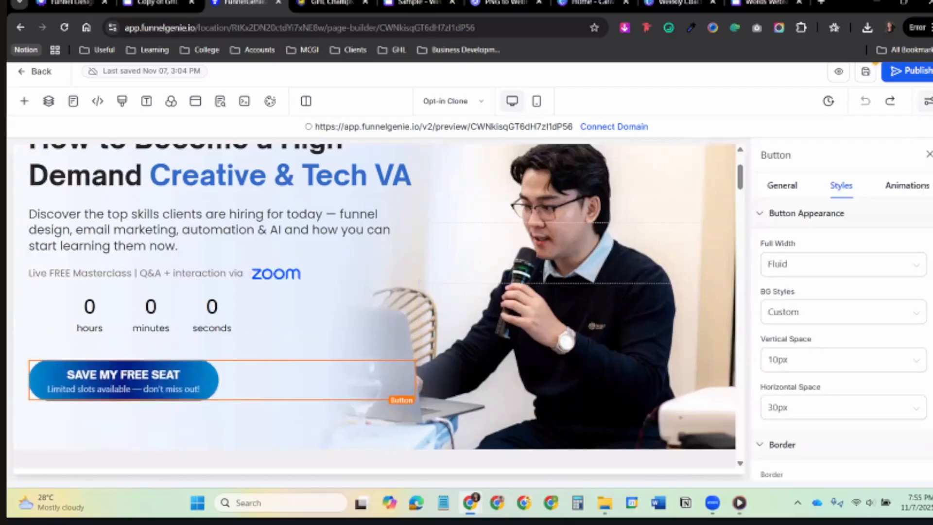
{"action": "mouse_move", "coordinate": [192, 380]}
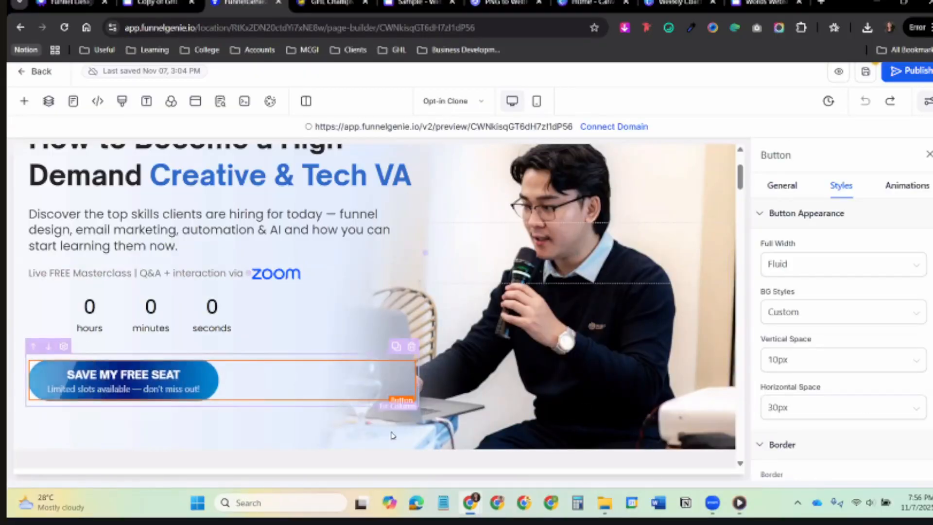
Switch to the Canva webinar design and undo the recent deletions to restore the hero's text, countdown and button.
{"action": "key", "text": "ctrl+shift+Tab"}
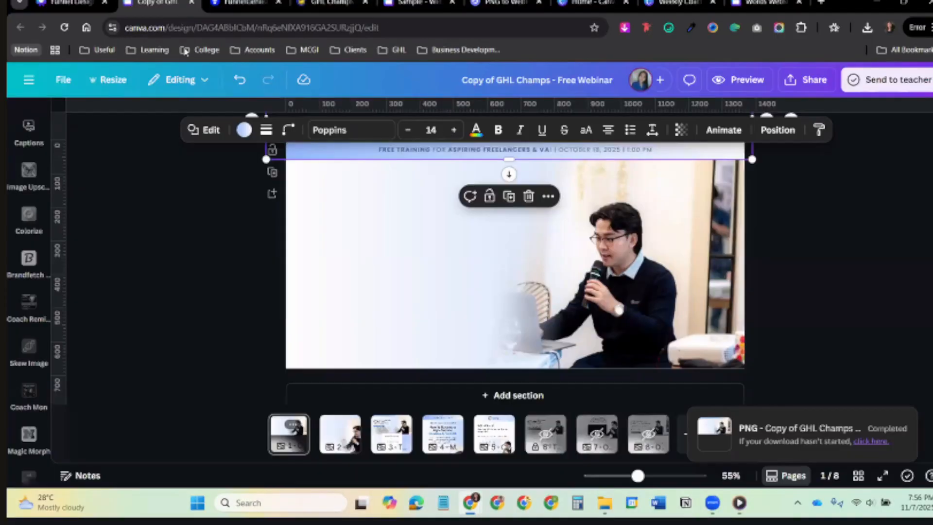
{"action": "left_click", "coordinate": [786, 260]}
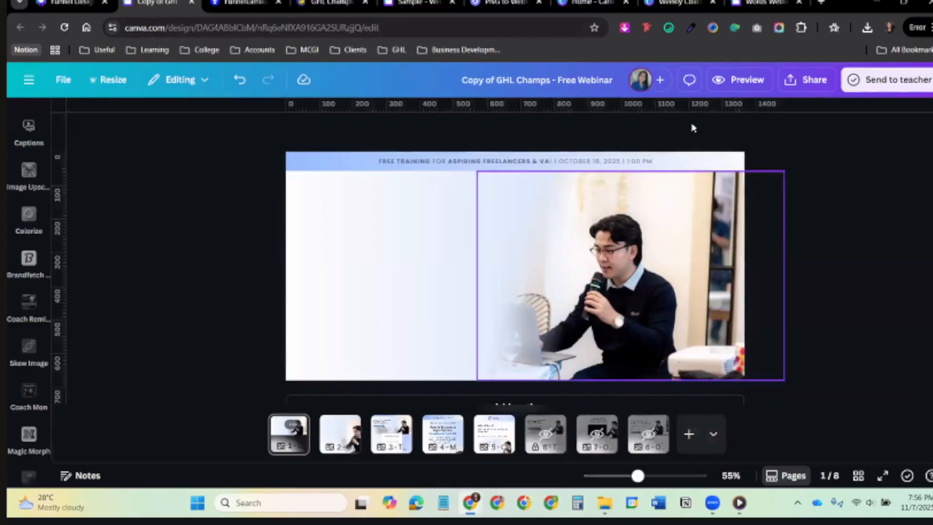
{"action": "left_click", "coordinate": [240, 82]}
{"action": "left_click", "coordinate": [239, 83]}
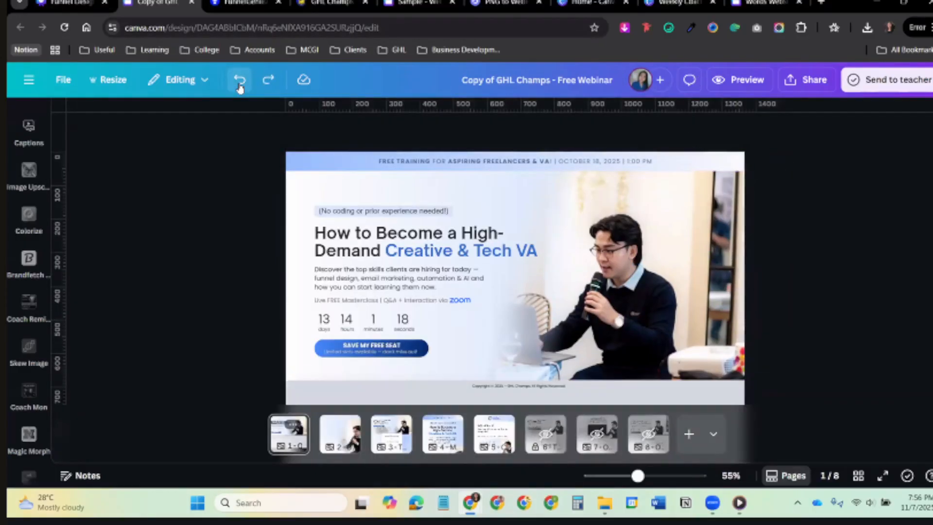
{"action": "left_click", "coordinate": [240, 86]}
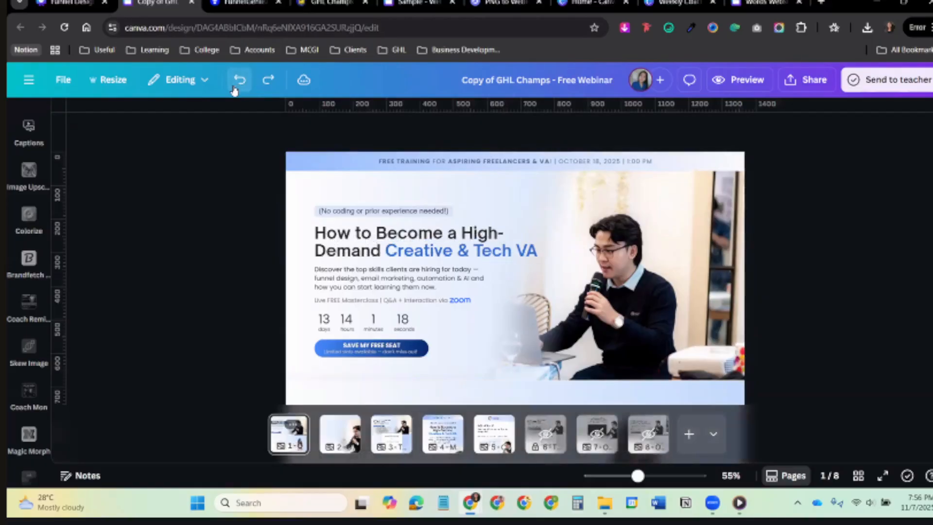
Examine the gradient fill of the SAVE MY FREE SEAT button in Canva, checking the hex codes of both gradient colors.
{"action": "left_click", "coordinate": [426, 342]}
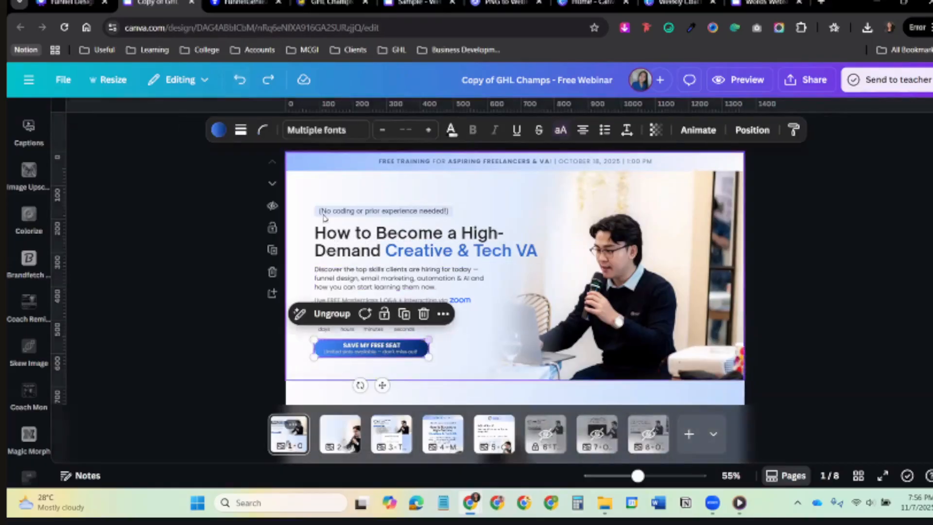
{"action": "left_click", "coordinate": [219, 129]}
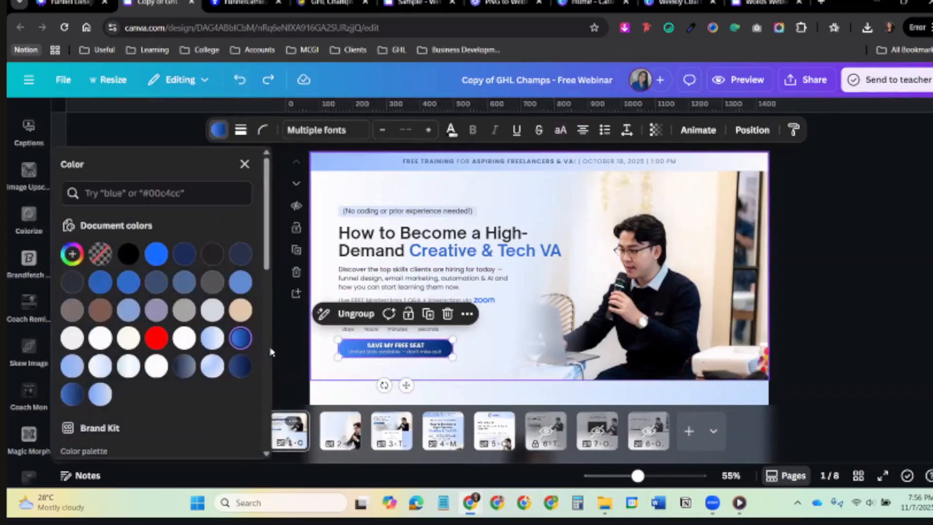
{"action": "left_click", "coordinate": [240, 341]}
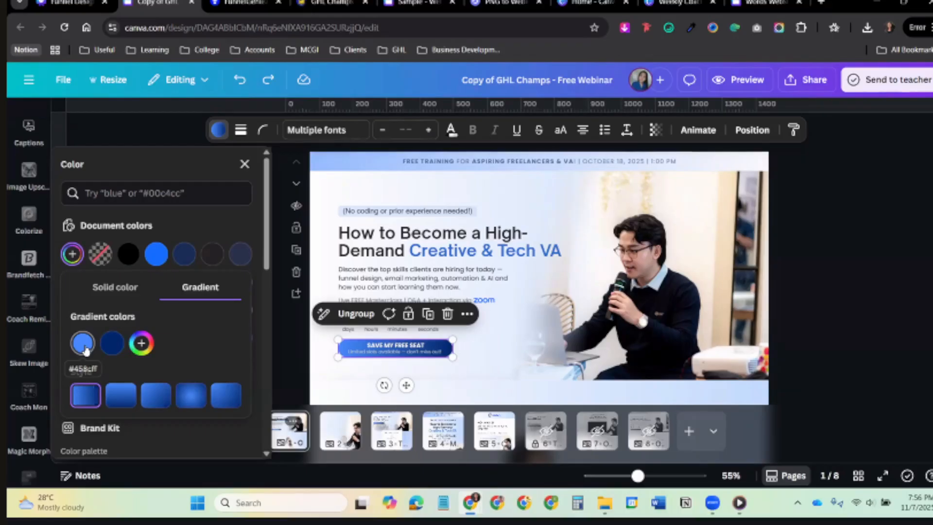
{"action": "left_click", "coordinate": [83, 348]}
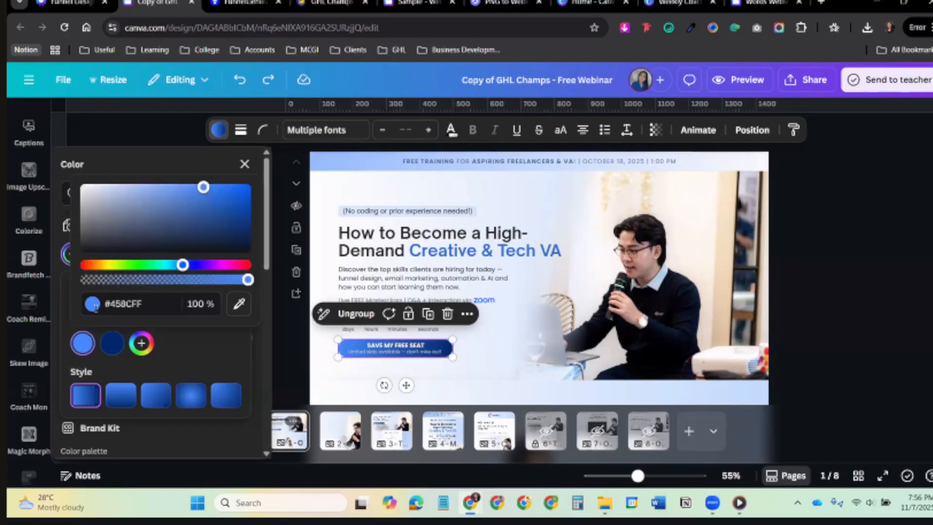
{"action": "left_click", "coordinate": [152, 304]}
{"action": "left_click_drag", "start_coordinate": [144, 304], "coordinate": [109, 304]}
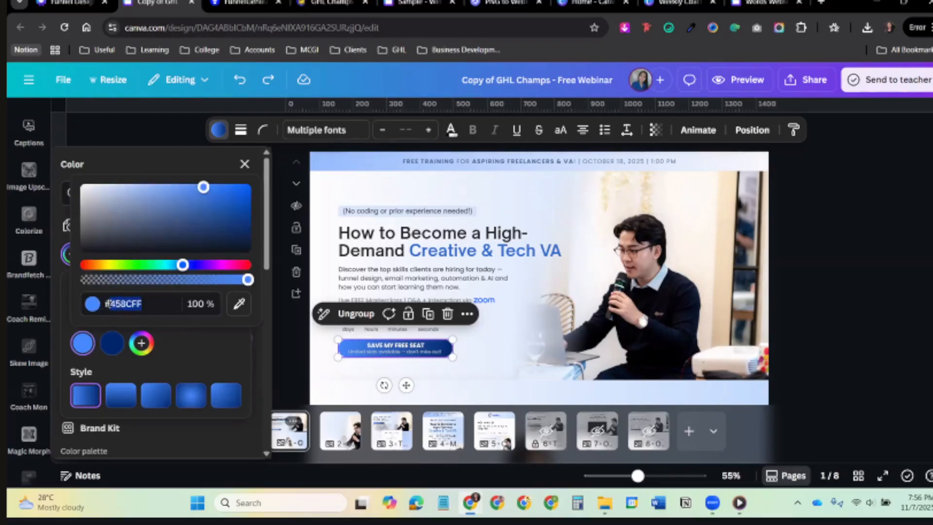
{"action": "left_click", "coordinate": [158, 305]}
{"action": "left_click", "coordinate": [111, 356]}
{"action": "left_click", "coordinate": [111, 355]}
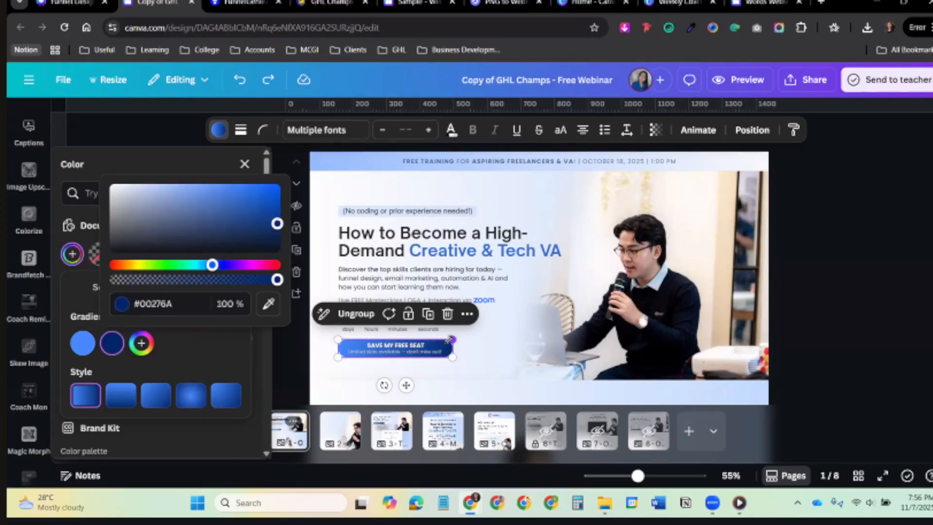
{"action": "left_click", "coordinate": [176, 373]}
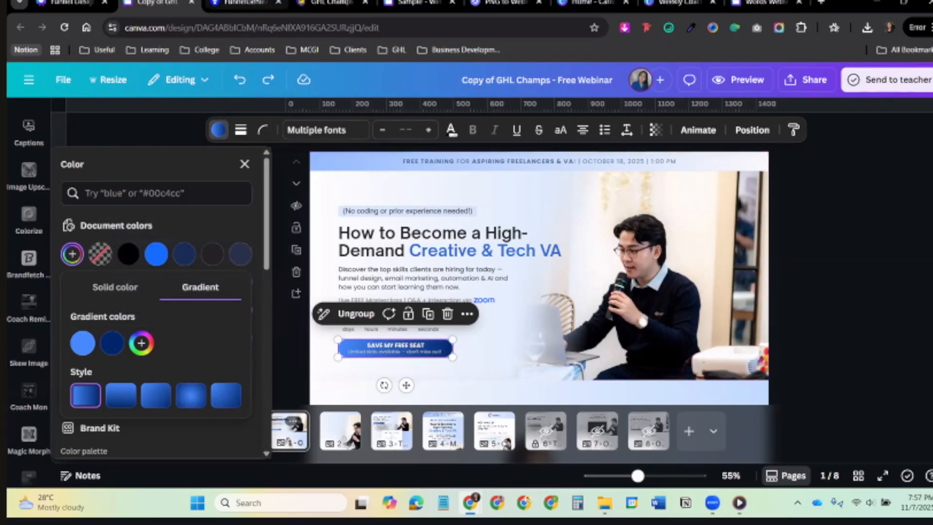
Return to the FunnelGenie page builder and examine the page's Custom CSS for the blue gradient button.
{"action": "left_click", "coordinate": [255, 3]}
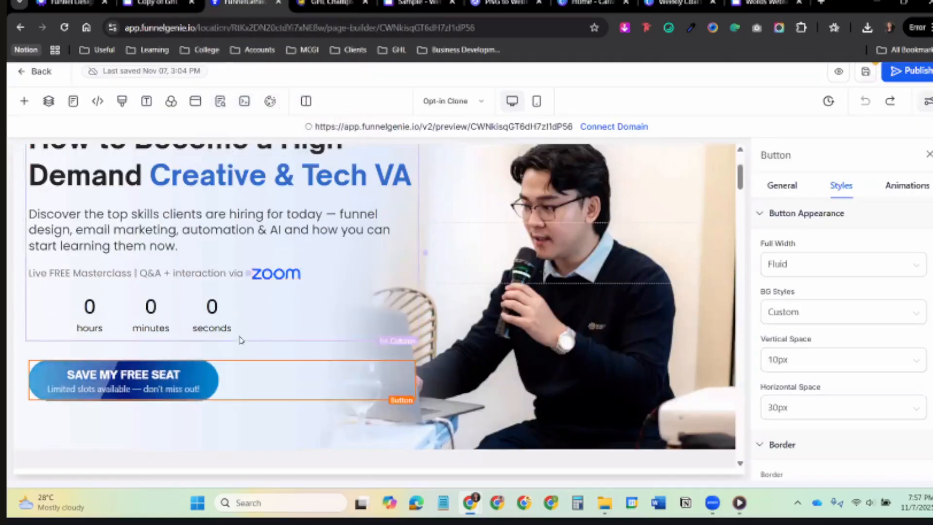
{"action": "left_click", "coordinate": [121, 103]}
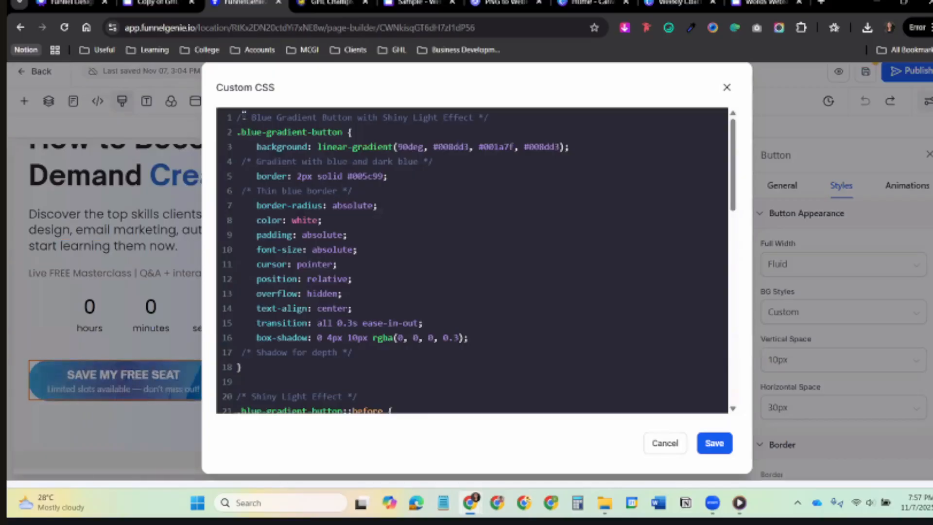
{"action": "left_click_drag", "start_coordinate": [239, 117], "coordinate": [425, 316]}
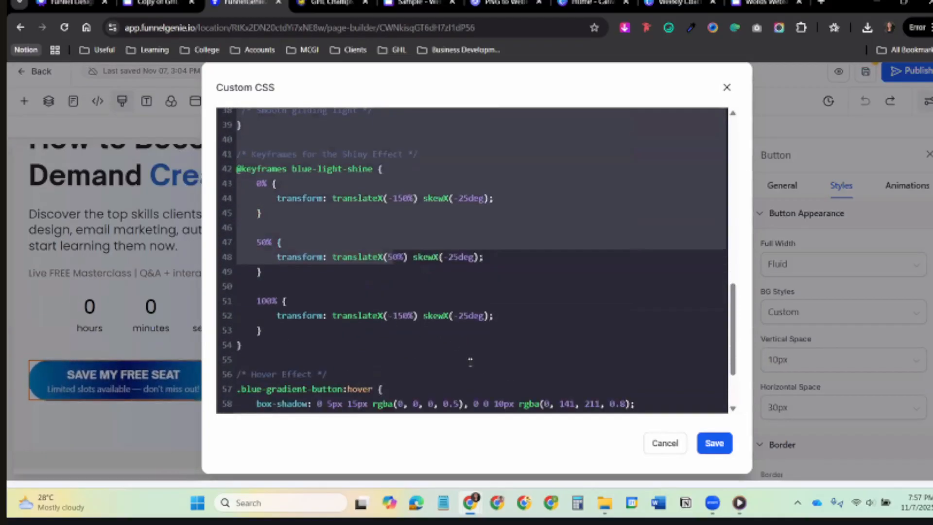
{"action": "scroll", "coordinate": [602, 373], "scroll_direction": "down", "scroll_amount": 2}
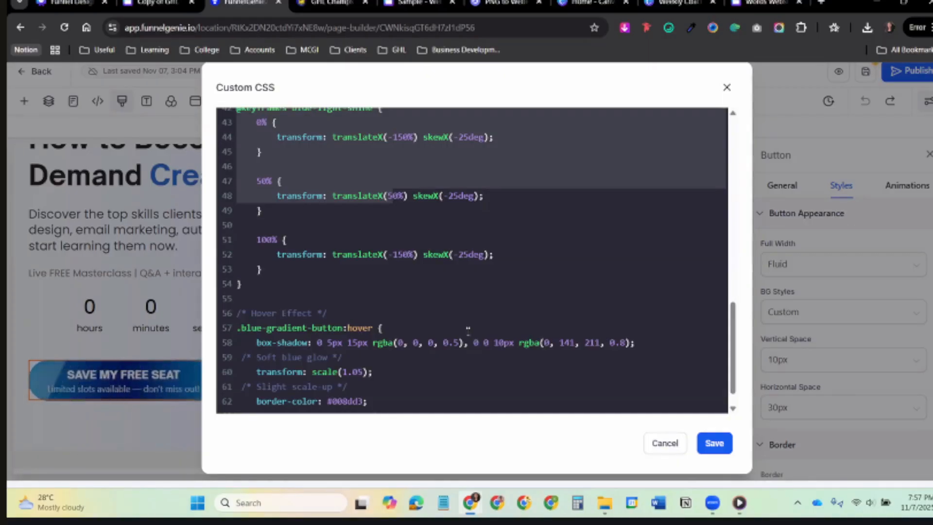
{"action": "left_click", "coordinate": [512, 340]}
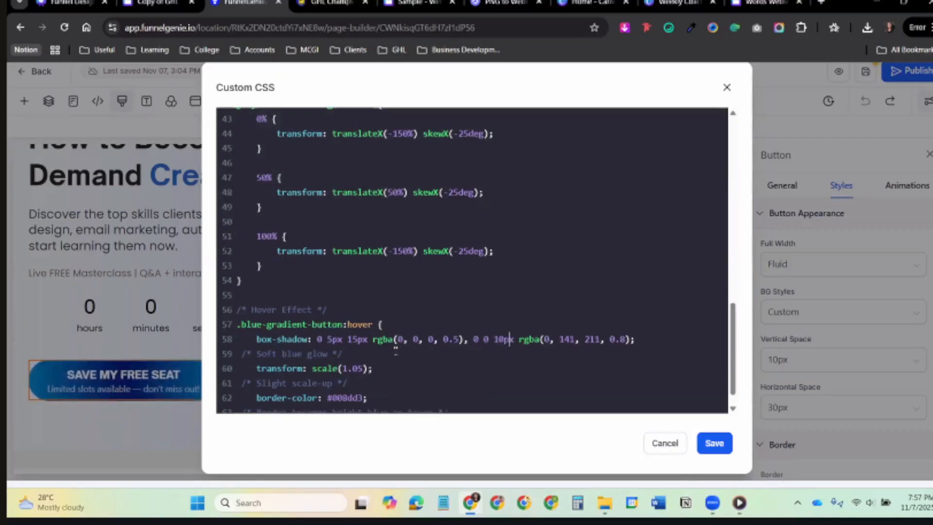
{"action": "scroll", "coordinate": [391, 346], "scroll_direction": "down", "scroll_amount": 1}
{"action": "scroll", "coordinate": [391, 346], "scroll_direction": "up", "scroll_amount": 8}
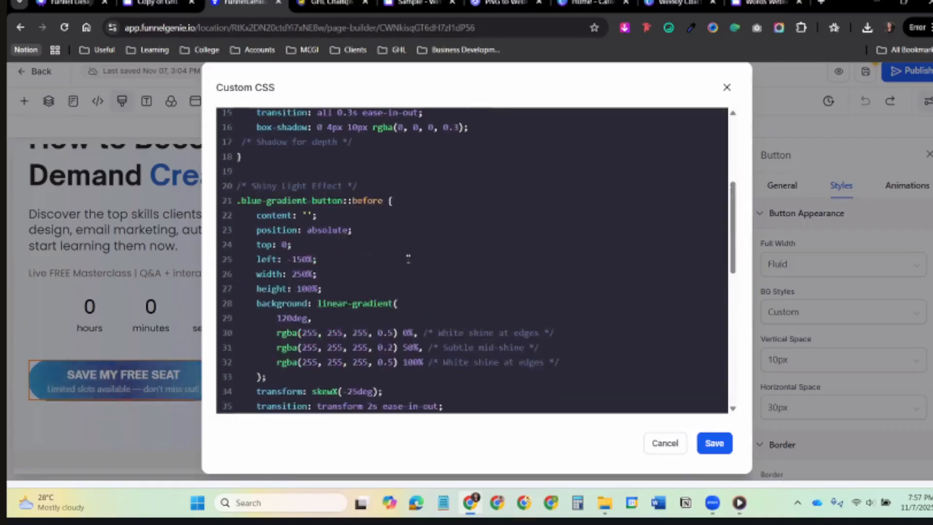
Copy the entire blue gradient button code from the Custom CSS editor and close it without saving.
{"action": "scroll", "coordinate": [488, 237], "scroll_direction": "up", "scroll_amount": 5}
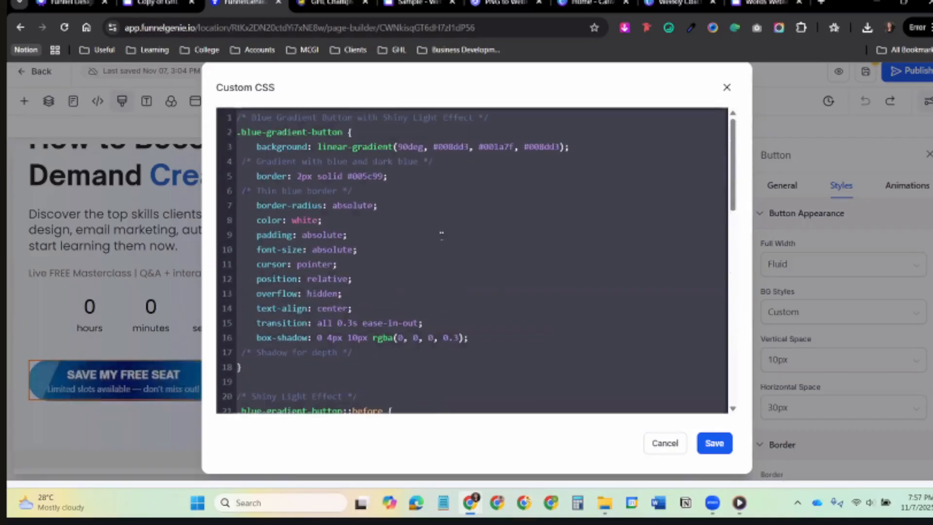
{"action": "scroll", "coordinate": [510, 277], "scroll_direction": "down", "scroll_amount": 12}
{"action": "scroll", "coordinate": [535, 320], "scroll_direction": "down", "scroll_amount": 3}
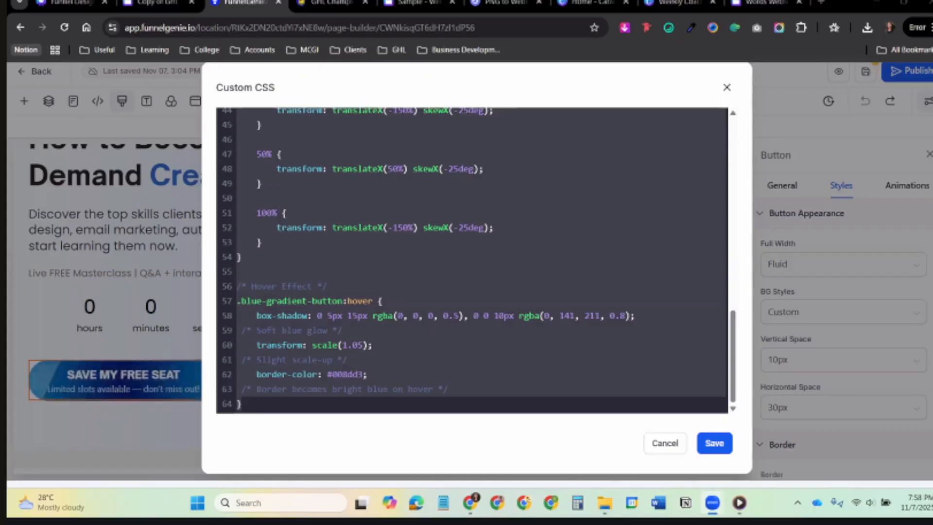
{"action": "left_click", "coordinate": [727, 87]}
Create a blank Google Docs document in a new browser tab and paste the copied button CSS into it.
{"action": "left_click", "coordinate": [823, 3]}
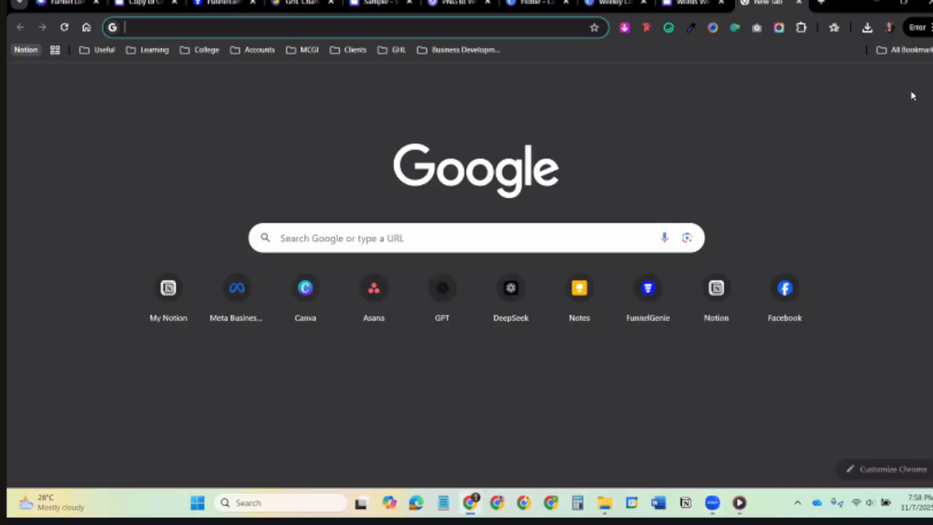
{"action": "left_click", "coordinate": [888, 82]}
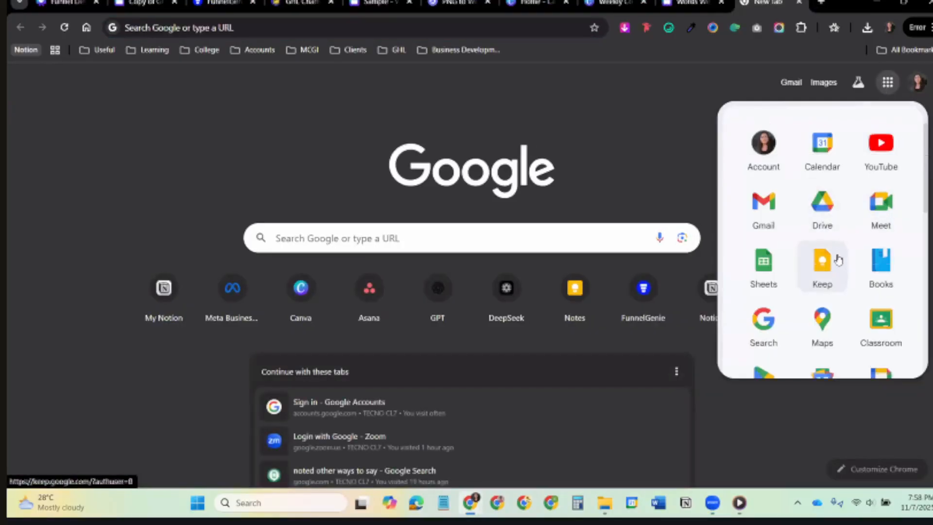
{"action": "scroll", "coordinate": [817, 292], "scroll_direction": "down", "scroll_amount": 4}
{"action": "left_click", "coordinate": [765, 265]}
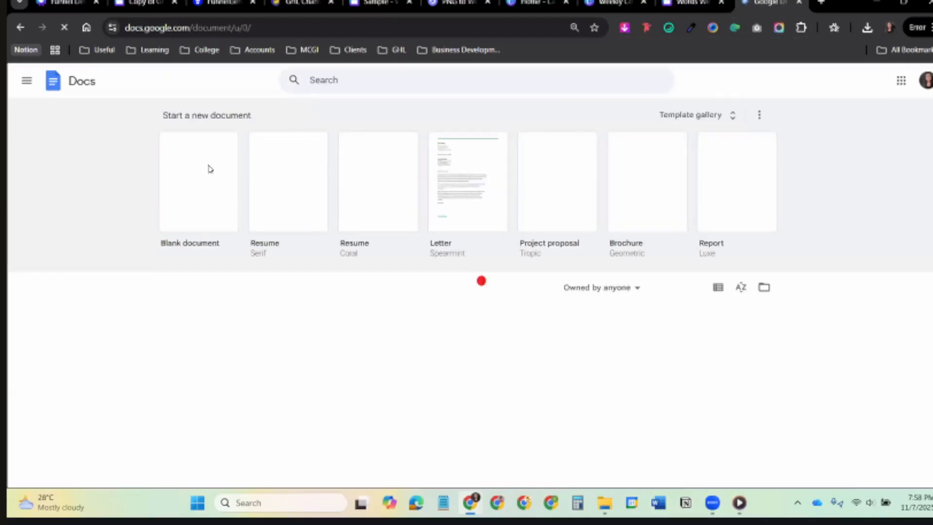
{"action": "left_click", "coordinate": [209, 184]}
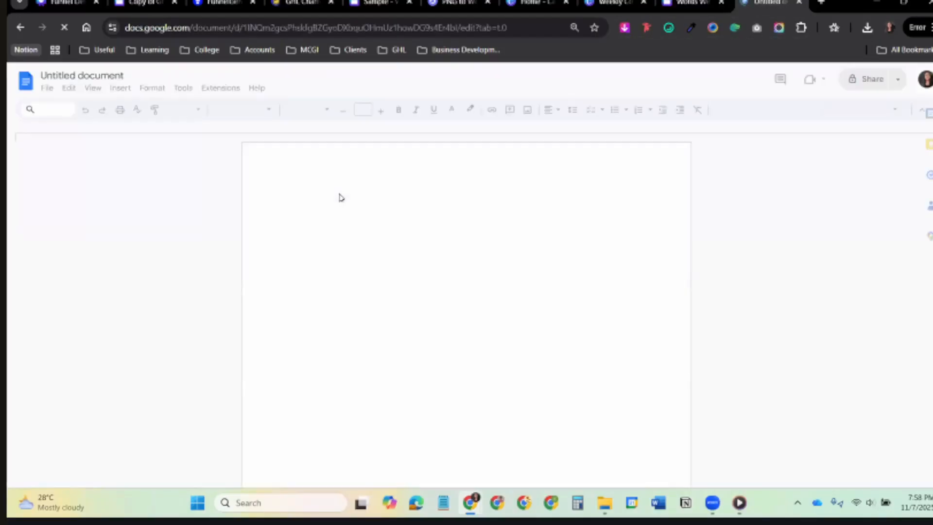
{"action": "key", "text": "ctrl+v"}
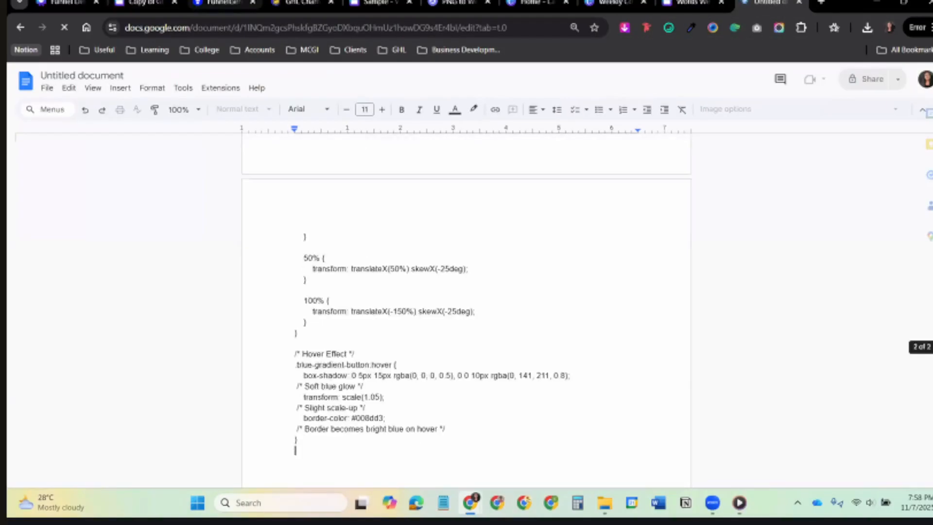
View the animated SAVE MY FREE SEAT button on the live ghlchamps.com webinar page.
{"action": "key", "text": "ctrl+3"}
{"action": "key", "text": "ctrl+4"}
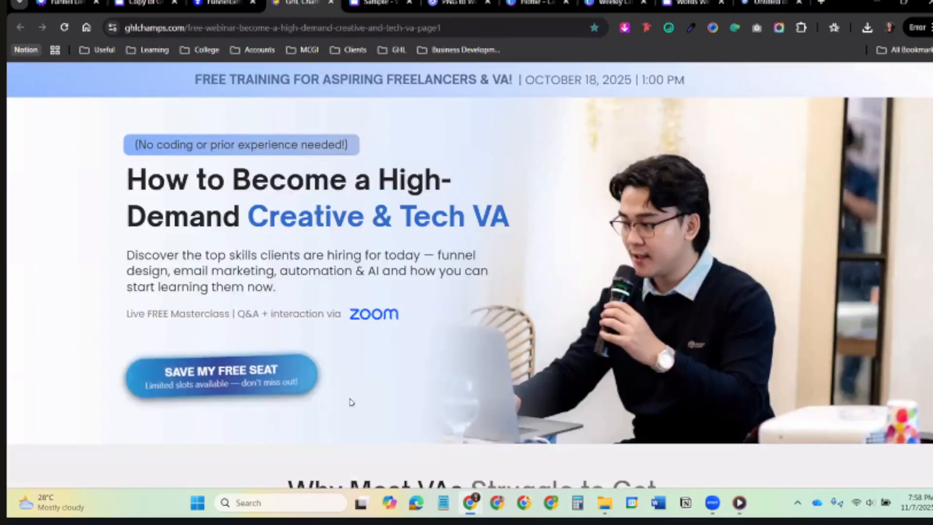
Rename the untitled Google Docs document holding the copied CSS after its blue gradient button.
{"action": "left_click", "coordinate": [764, 4]}
{"action": "scroll", "coordinate": [493, 321], "scroll_direction": "up", "scroll_amount": 15}
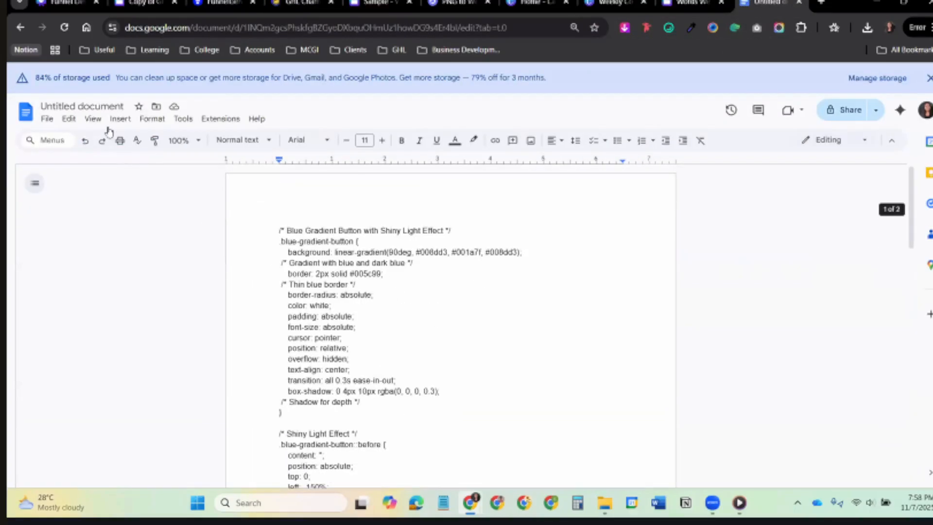
{"action": "left_click", "coordinate": [106, 106]}
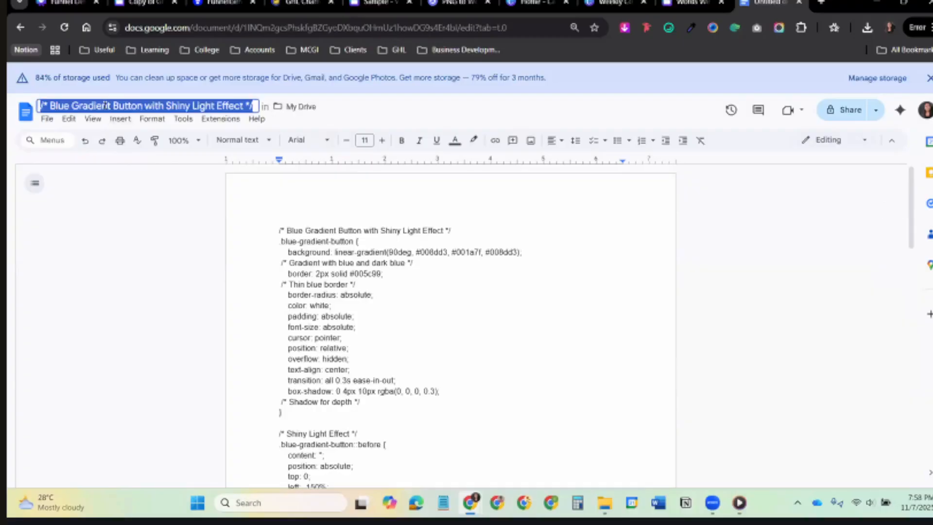
{"action": "key", "text": "BackSpace"}
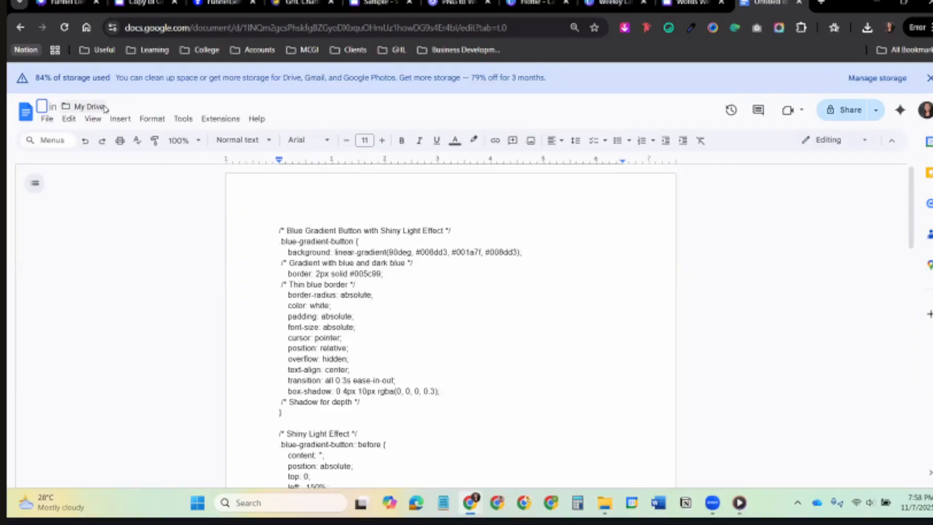
{"action": "type", "text": "Blu"}
{"action": "key", "text": "BackSpace"}
{"action": "key", "text": "BackSpace"}
{"action": "key", "text": "BackSpace"}
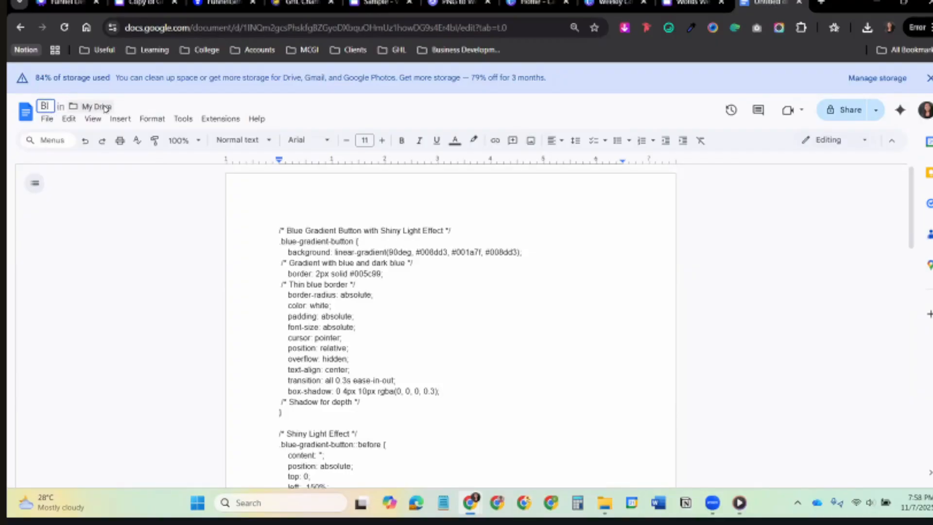
{"action": "type", "text": "Premi"}
{"action": "type", "text": "um"}
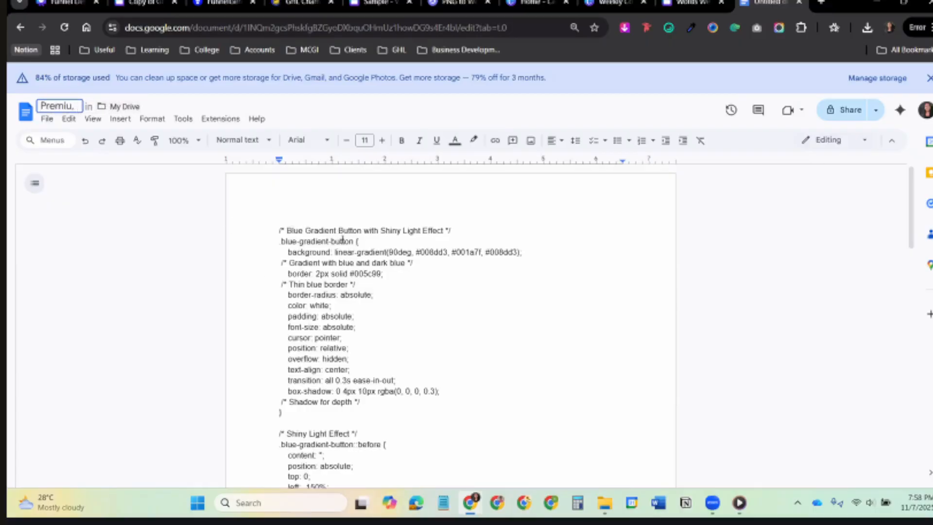
{"action": "double_click", "coordinate": [359, 231]}
{"action": "left_click_drag", "start_coordinate": [321, 228], "coordinate": [288, 230]}
Return to the FunnelGenie page builder and examine the What You'll Learn badge above the webinar heading.
{"action": "key", "text": "ctrl+3"}
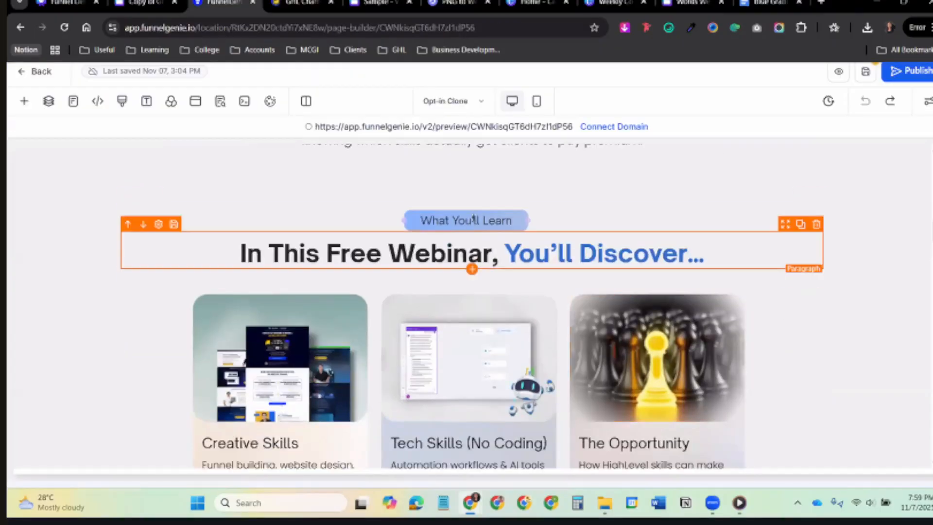
{"action": "left_click", "coordinate": [474, 220]}
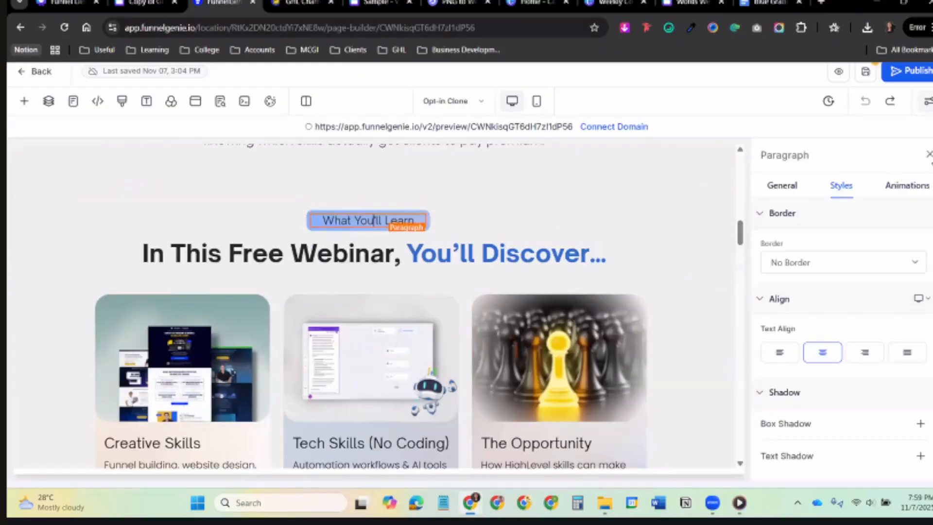
{"action": "left_click", "coordinate": [930, 156]}
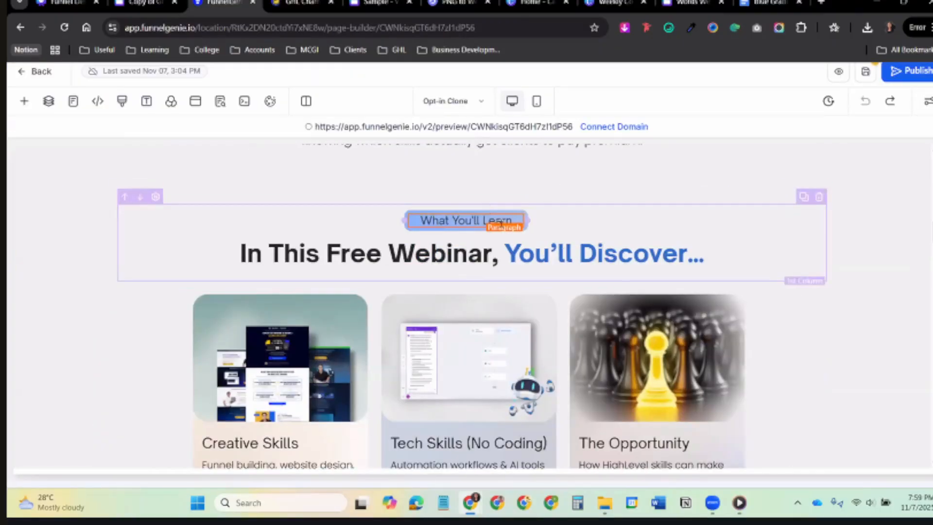
{"action": "scroll", "coordinate": [554, 209], "scroll_direction": "down", "scroll_amount": 3}
{"action": "scroll", "coordinate": [526, 287], "scroll_direction": "up", "scroll_amount": 5}
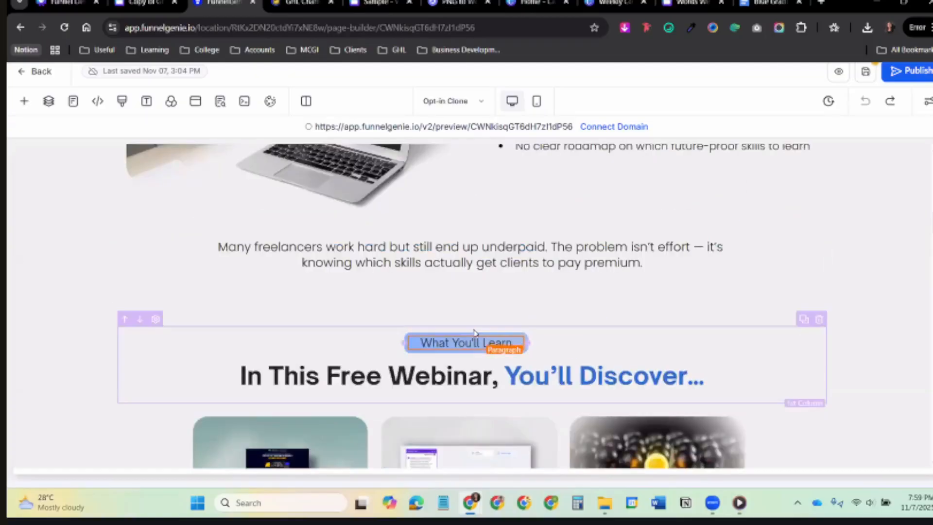
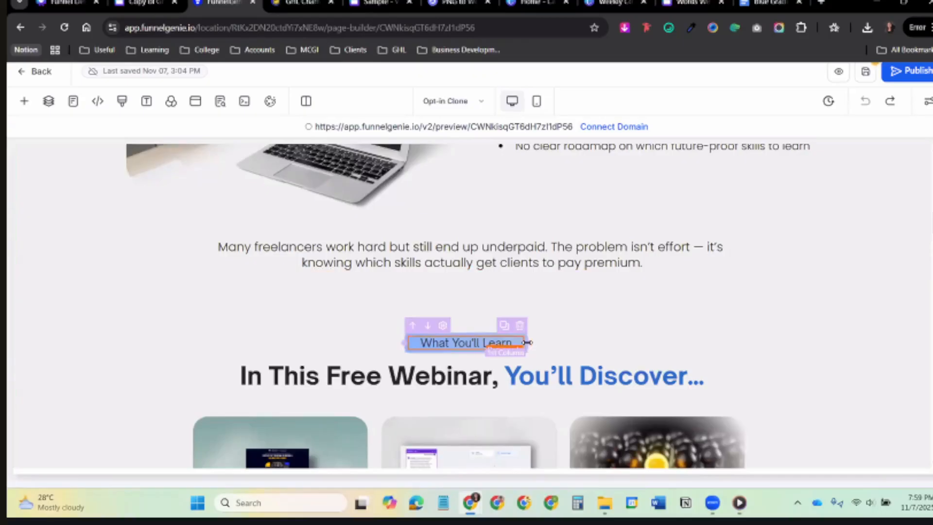
Widen the What You'll Learn badge column on both sides, and narrow it back to fit closely around its text.
{"action": "left_click_drag", "start_coordinate": [528, 342], "coordinate": [564, 343]}
{"action": "left_click", "coordinate": [413, 342]}
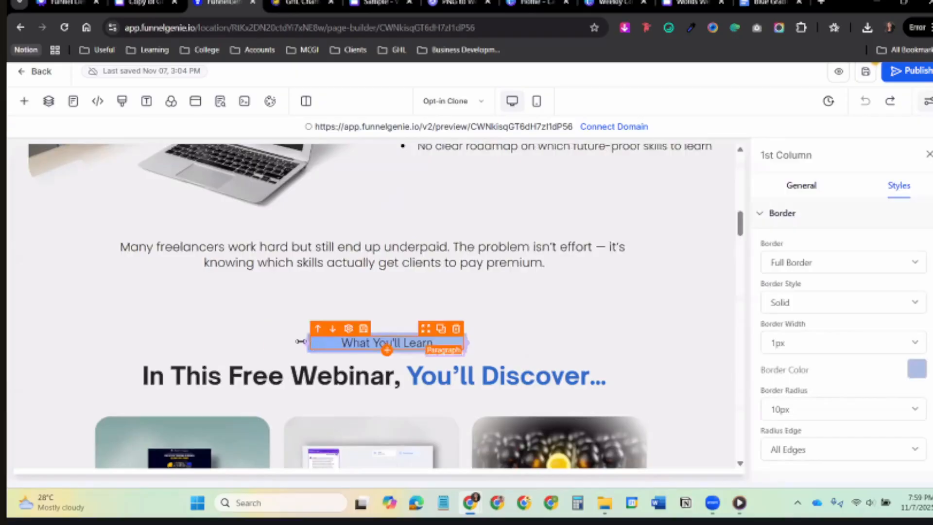
{"action": "left_click", "coordinate": [308, 344]}
{"action": "left_click_drag", "start_coordinate": [296, 343], "coordinate": [288, 343]}
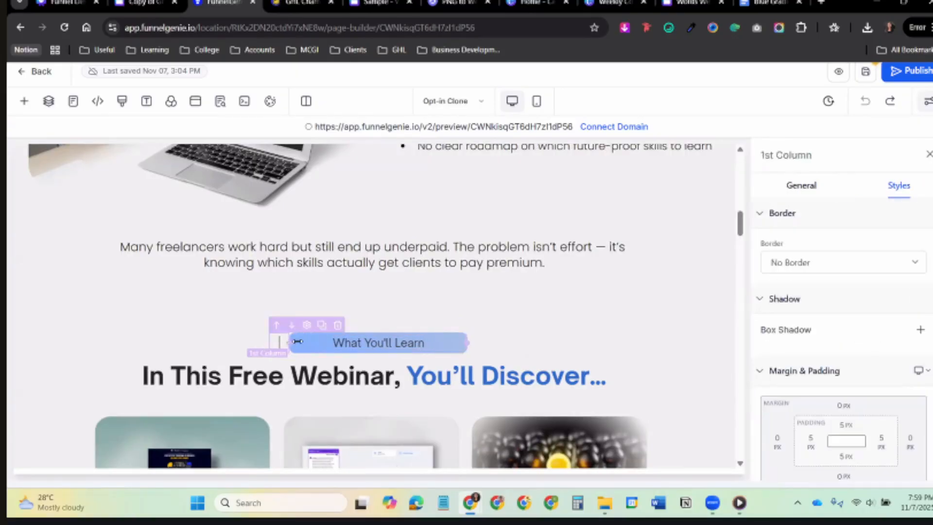
{"action": "left_click_drag", "start_coordinate": [468, 343], "coordinate": [432, 343]}
{"action": "left_click_drag", "start_coordinate": [290, 343], "coordinate": [316, 344]}
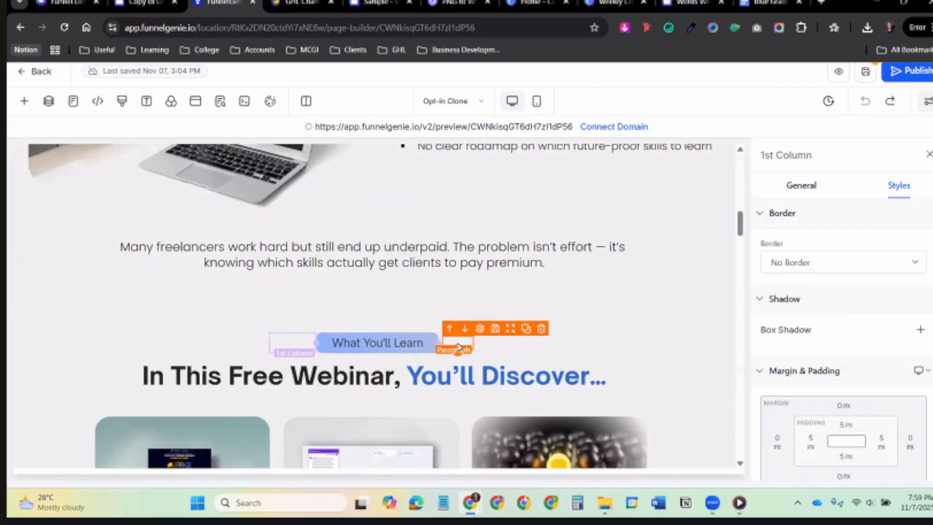
View the three skill cards below the You'll Discover heading with the settings closed.
{"action": "scroll", "coordinate": [511, 360], "scroll_direction": "down", "scroll_amount": 3}
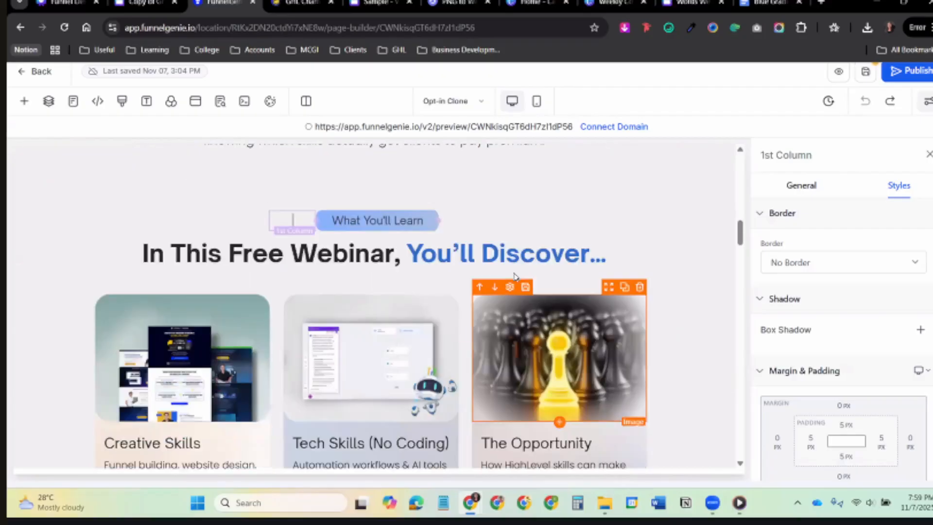
{"action": "left_click", "coordinate": [524, 262]}
{"action": "scroll", "coordinate": [437, 340], "scroll_direction": "down", "scroll_amount": 3}
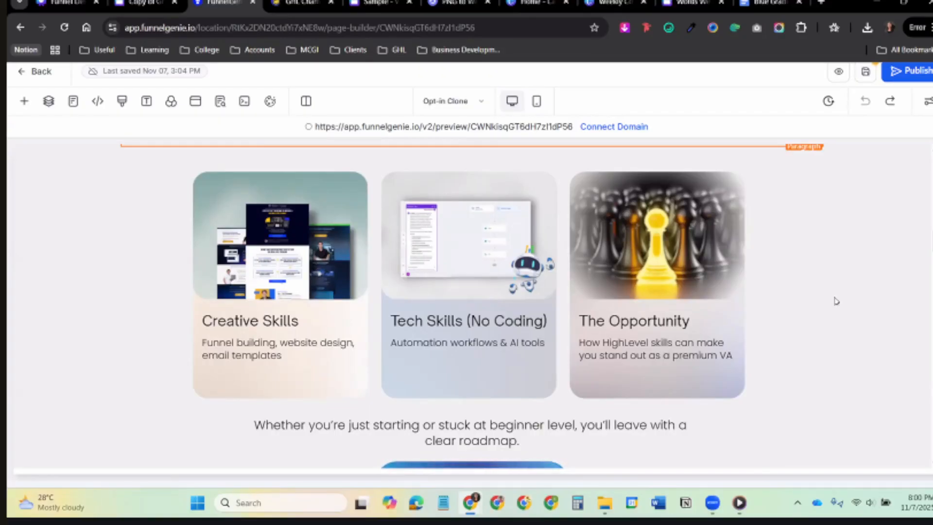
{"action": "scroll", "coordinate": [583, 321], "scroll_direction": "up", "scroll_amount": 5}
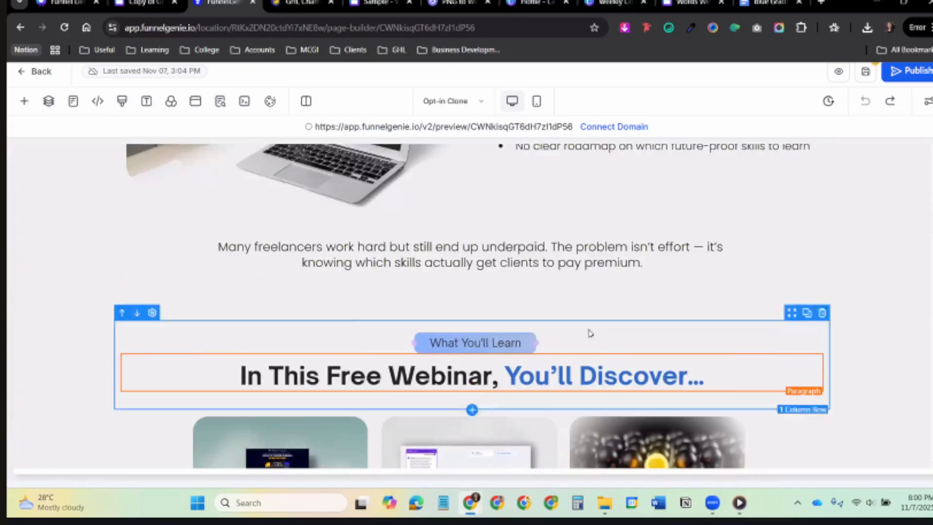
Try narrowing the one-column row around the You'll Discover heading to 52% width, and restore it to 100%.
{"action": "left_click", "coordinate": [583, 327]}
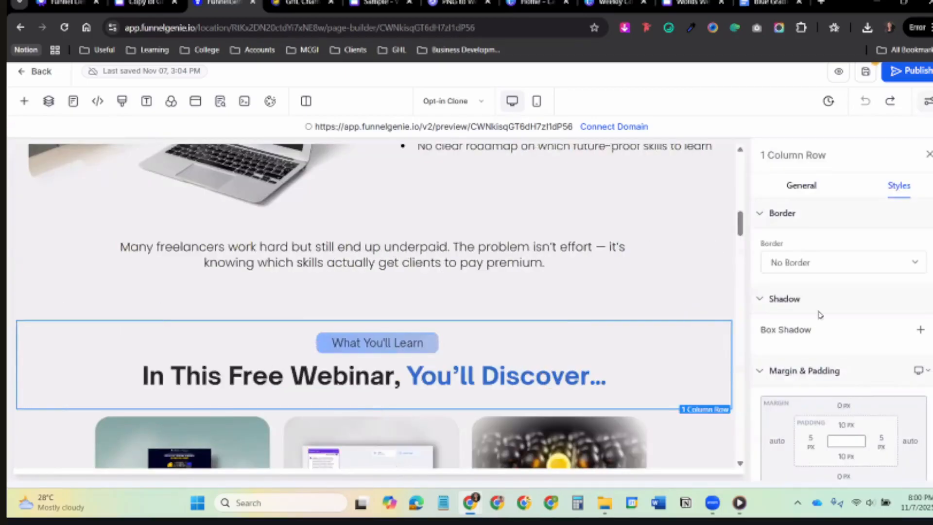
{"action": "scroll", "coordinate": [819, 312], "scroll_direction": "down", "scroll_amount": 3}
{"action": "left_click", "coordinate": [802, 186]}
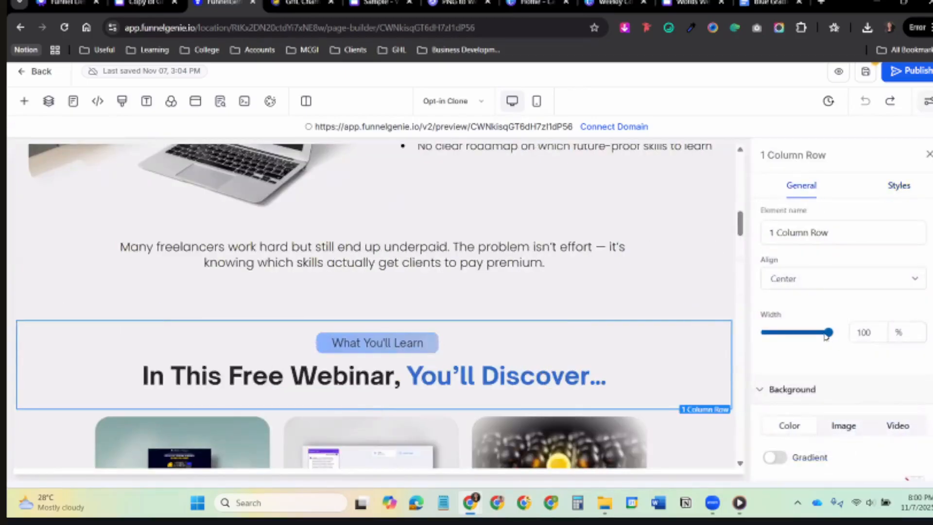
{"action": "left_click", "coordinate": [798, 335]}
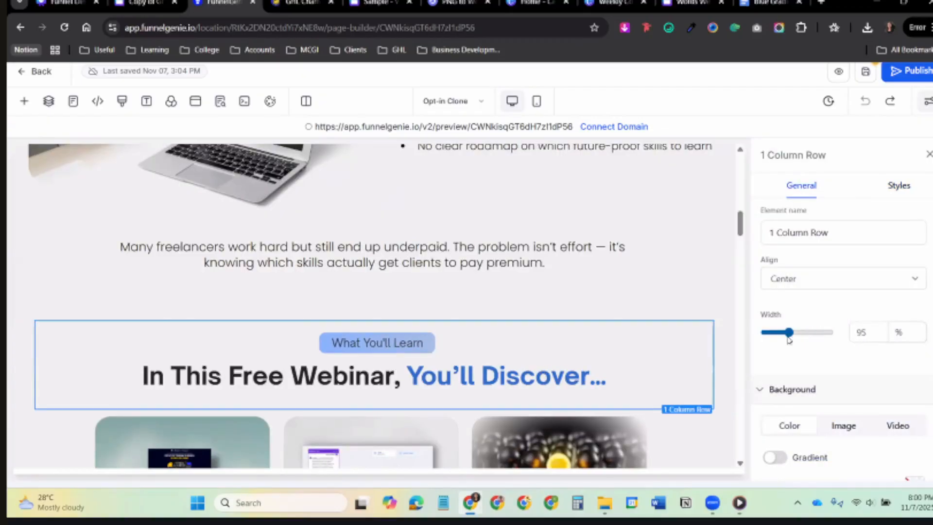
{"action": "left_click_drag", "start_coordinate": [790, 340], "coordinate": [805, 339]}
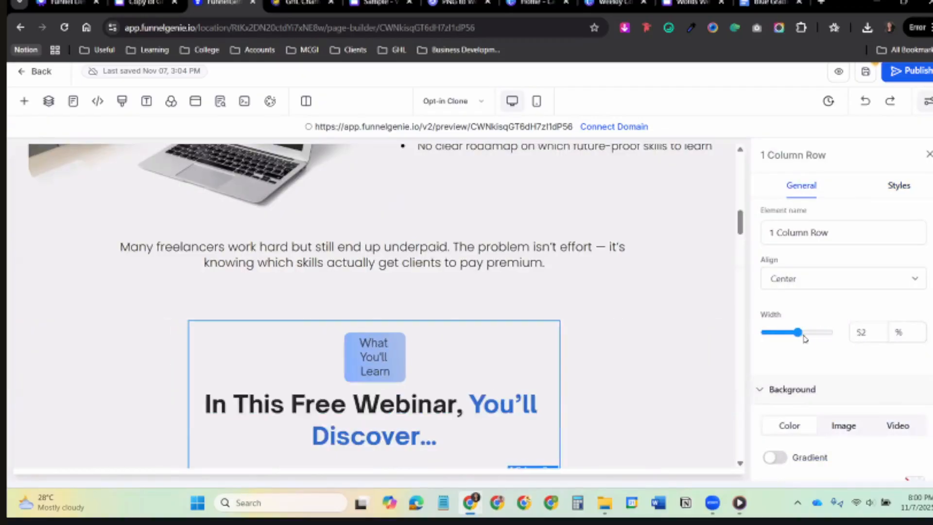
{"action": "left_click", "coordinate": [830, 335]}
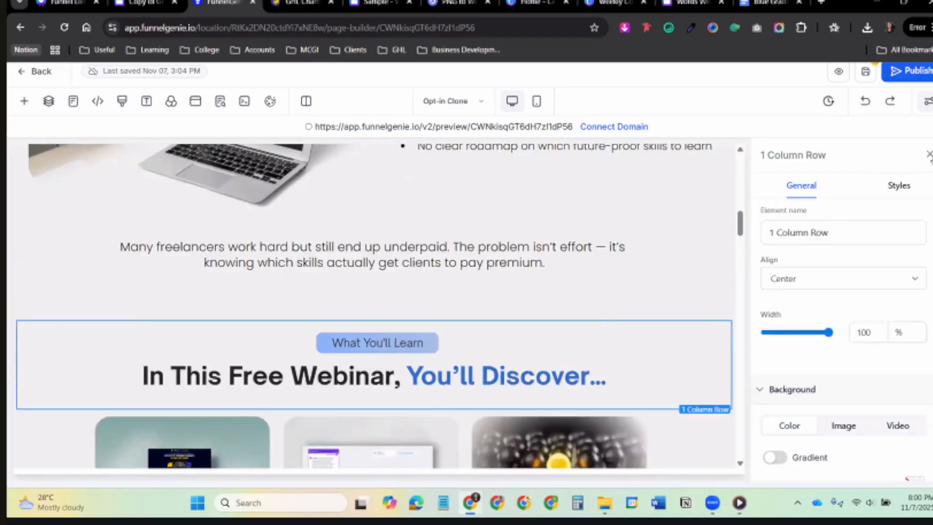
{"action": "left_click", "coordinate": [930, 154]}
Examine the image elements and columns that make up the three skill cards.
{"action": "scroll", "coordinate": [671, 316], "scroll_direction": "down", "scroll_amount": 5}
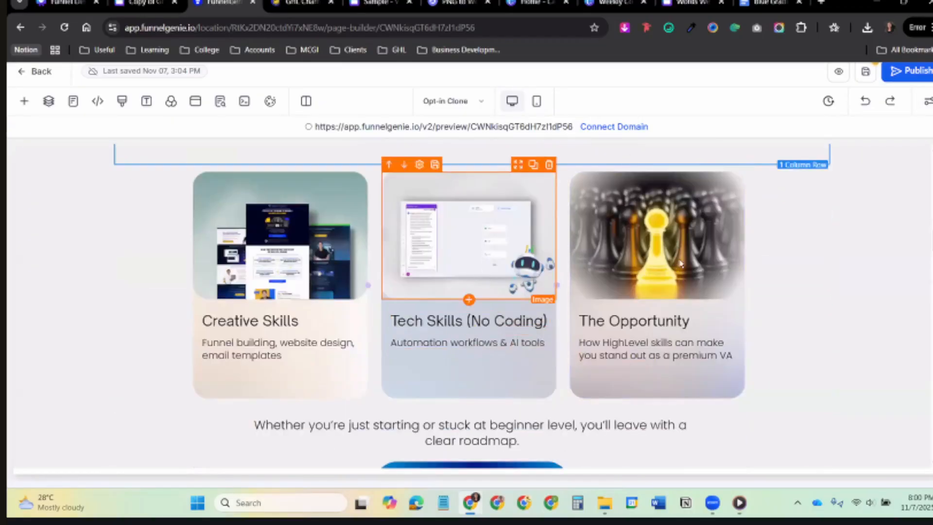
{"action": "left_click", "coordinate": [680, 263]}
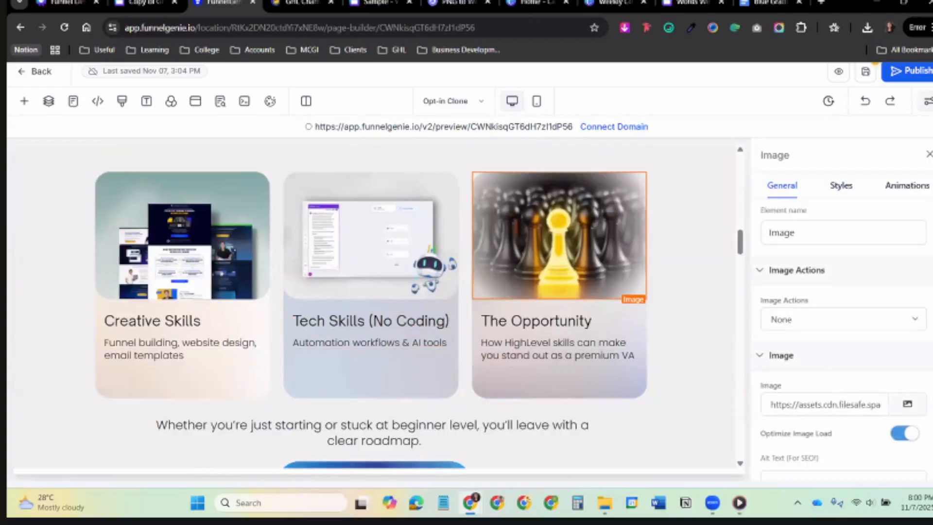
{"action": "left_click", "coordinate": [930, 155]}
{"action": "scroll", "coordinate": [818, 276], "scroll_direction": "up", "scroll_amount": 1}
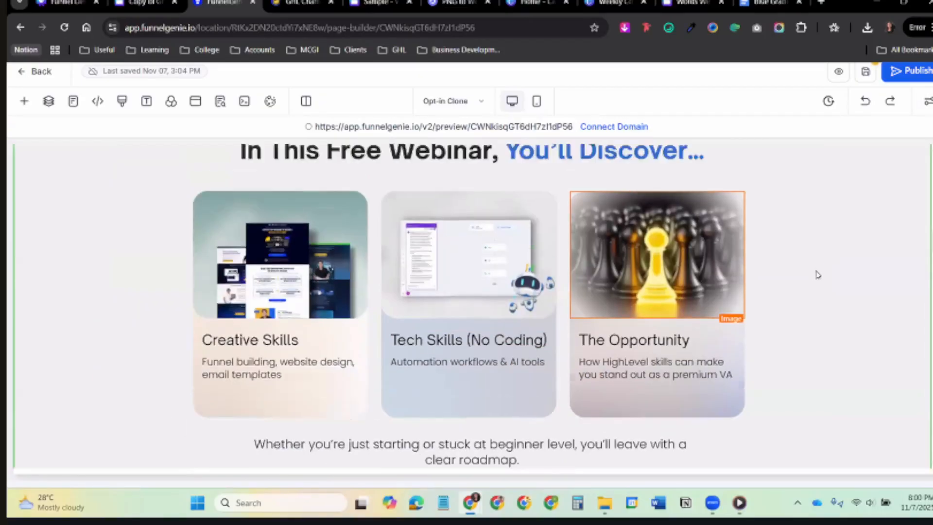
{"action": "scroll", "coordinate": [679, 294], "scroll_direction": "up", "scroll_amount": 1}
{"action": "scroll", "coordinate": [680, 294], "scroll_direction": "down", "scroll_amount": 1}
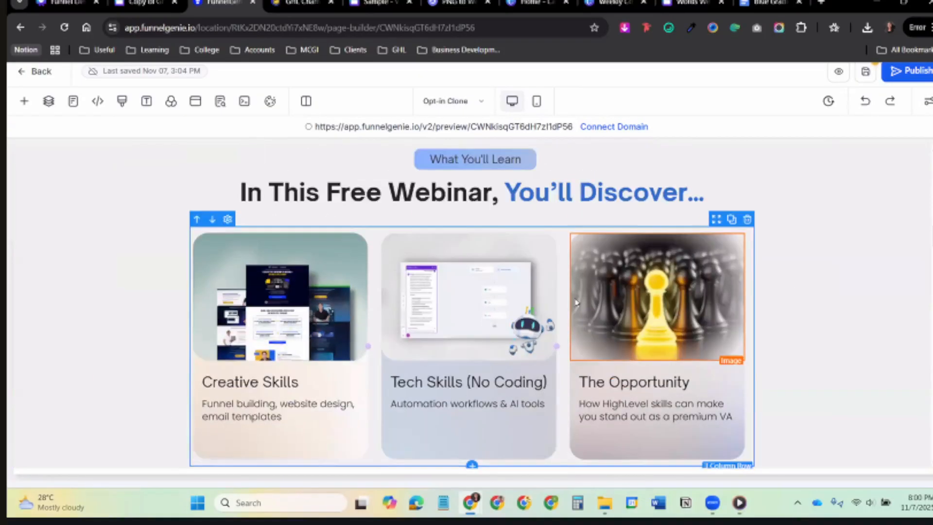
{"action": "left_click", "coordinate": [566, 308]}
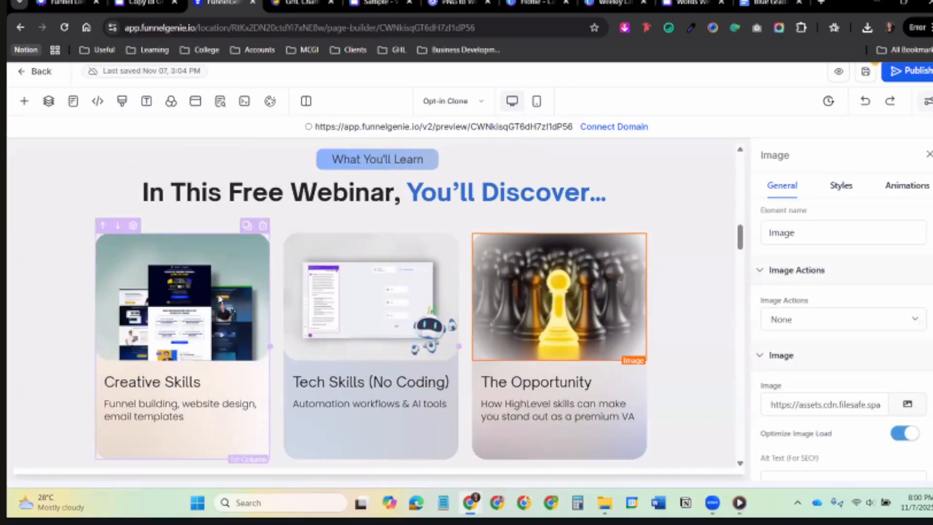
{"action": "left_click", "coordinate": [342, 274]}
{"action": "left_click", "coordinate": [577, 305]}
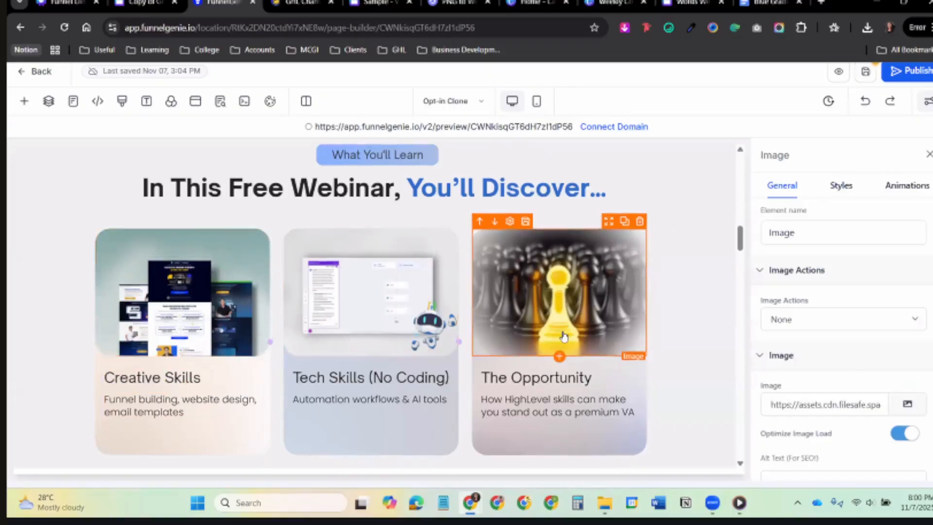
Check the typography settings of The Opportunity card's sub headline and its description paragraph.
{"action": "scroll", "coordinate": [577, 305], "scroll_direction": "down", "scroll_amount": 1}
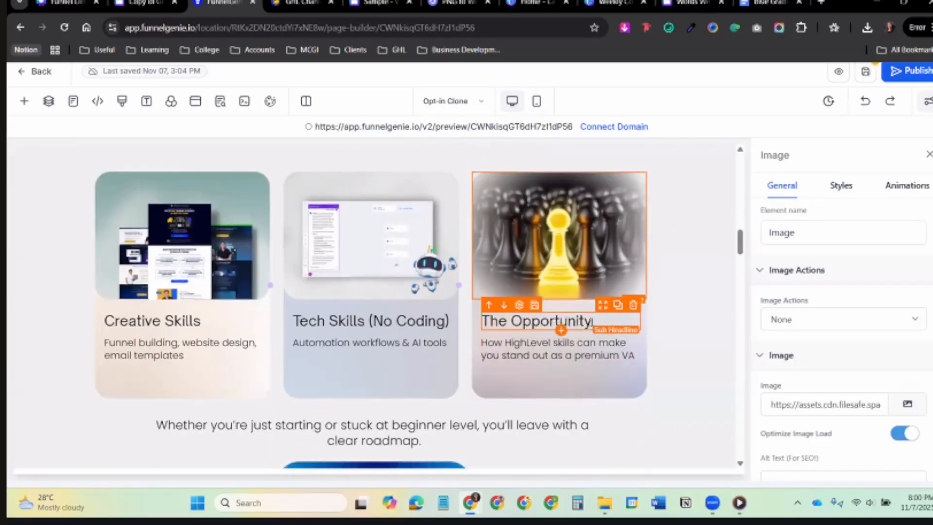
{"action": "left_click", "coordinate": [594, 321]}
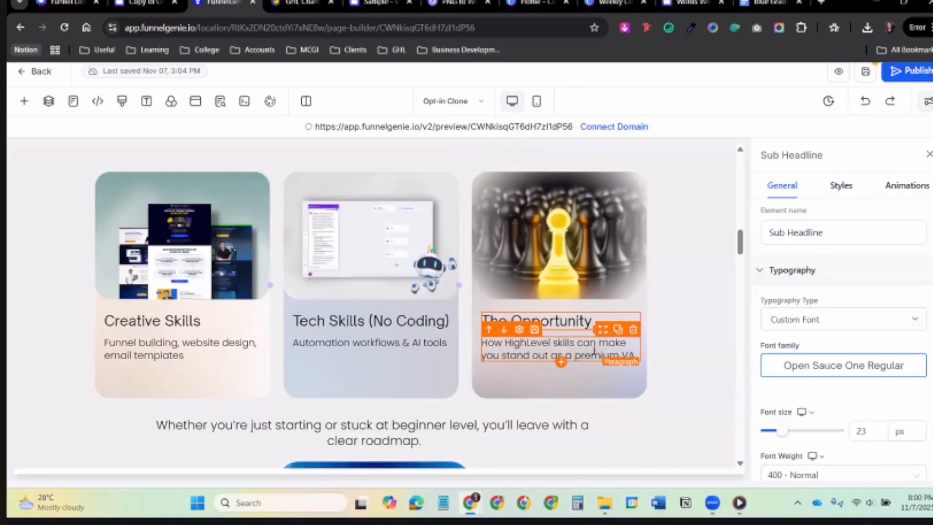
{"action": "left_click", "coordinate": [636, 350]}
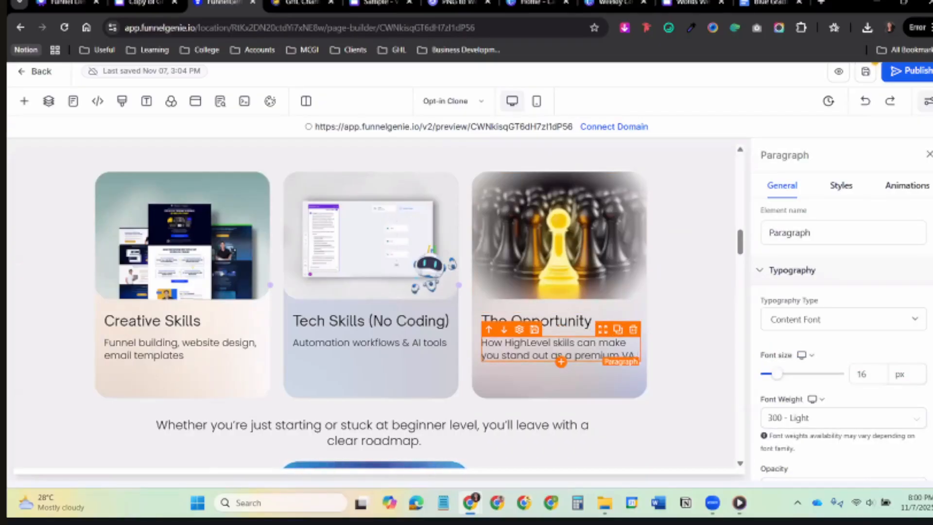
Switch to the Canva design and inspect the elements of the Creative Skills card for comparison.
{"action": "left_click", "coordinate": [145, 2]}
{"action": "scroll", "coordinate": [466, 301], "scroll_direction": "down", "scroll_amount": 10}
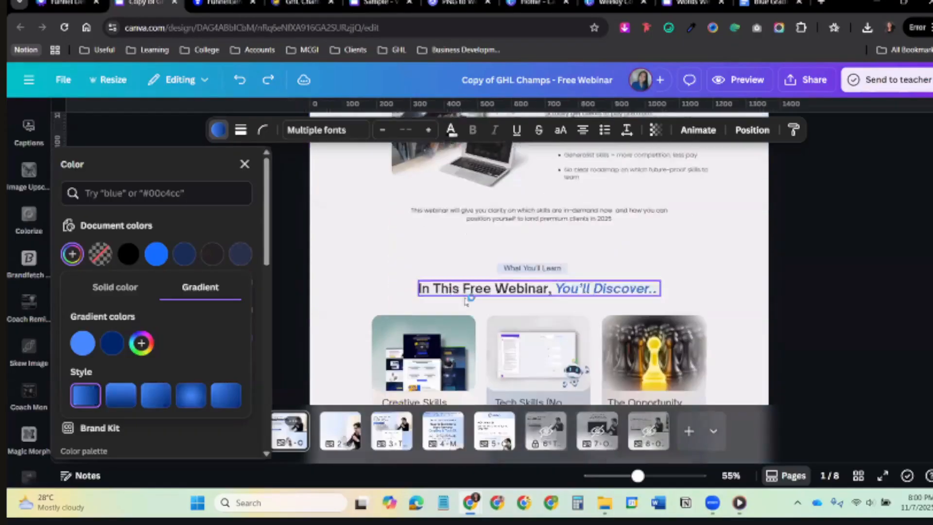
{"action": "scroll", "coordinate": [465, 302], "scroll_direction": "down", "scroll_amount": 5}
{"action": "left_click", "coordinate": [446, 268]}
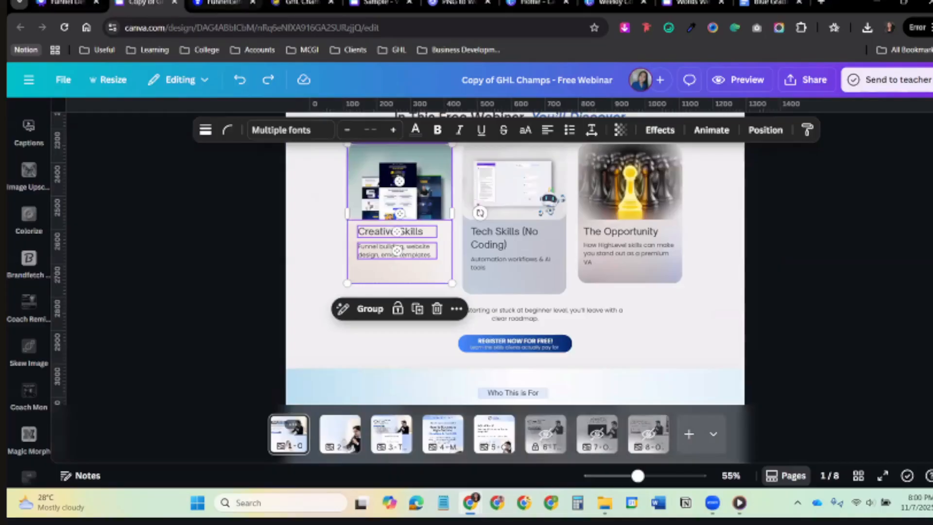
Return to FunnelGenie, check The Opportunity card's sub headline and image settings, and view the Who This is For section.
{"action": "left_click", "coordinate": [223, 3]}
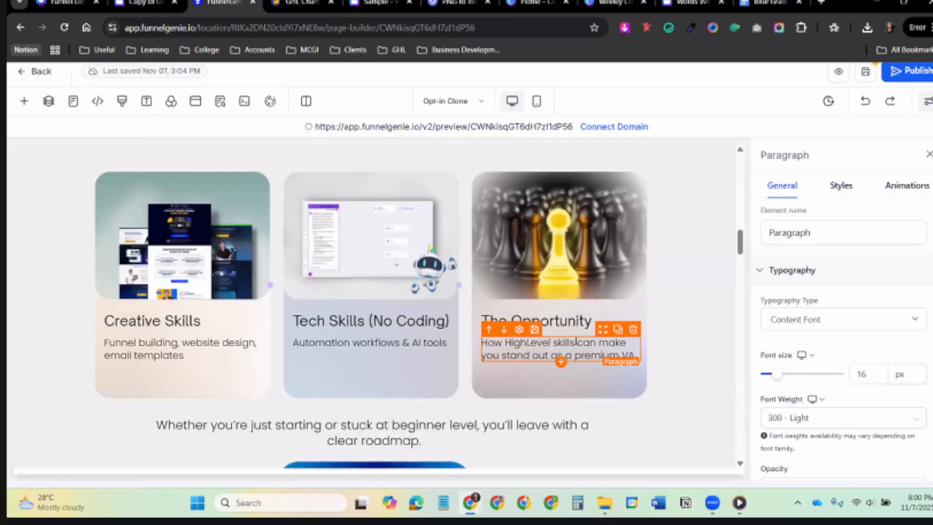
{"action": "left_click", "coordinate": [572, 321]}
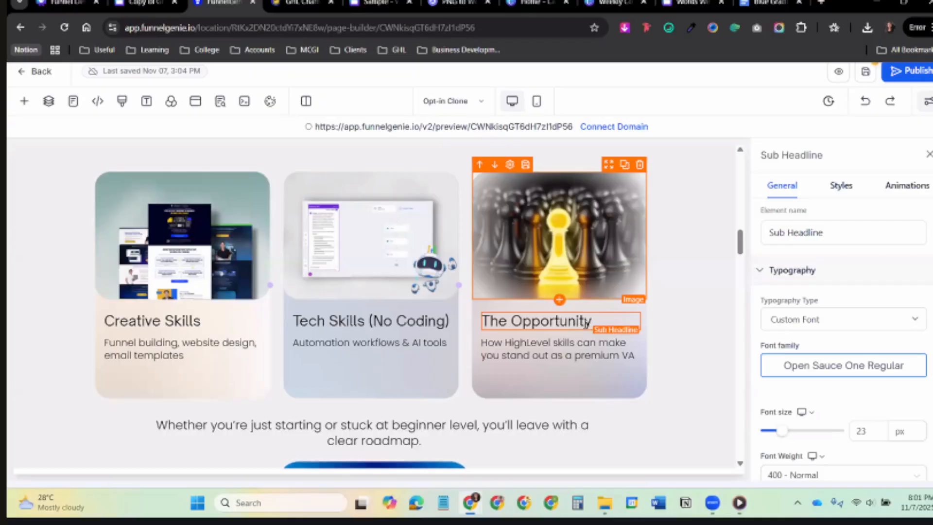
{"action": "left_click", "coordinate": [569, 286]}
{"action": "scroll", "coordinate": [534, 341], "scroll_direction": "down", "scroll_amount": 6}
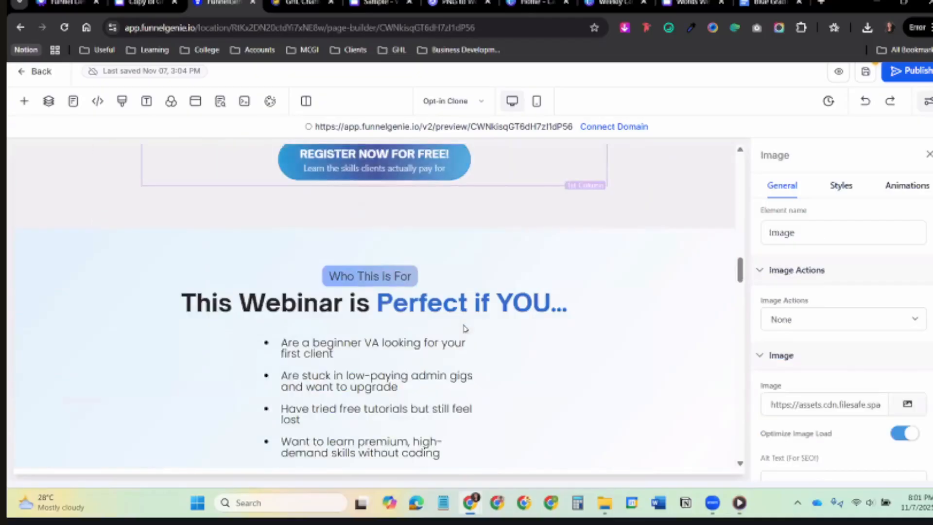
Examine the Who This is For list and the Meet Your Trainer section, closing the image settings for a wider view.
{"action": "scroll", "coordinate": [464, 329], "scroll_direction": "down", "scroll_amount": 5}
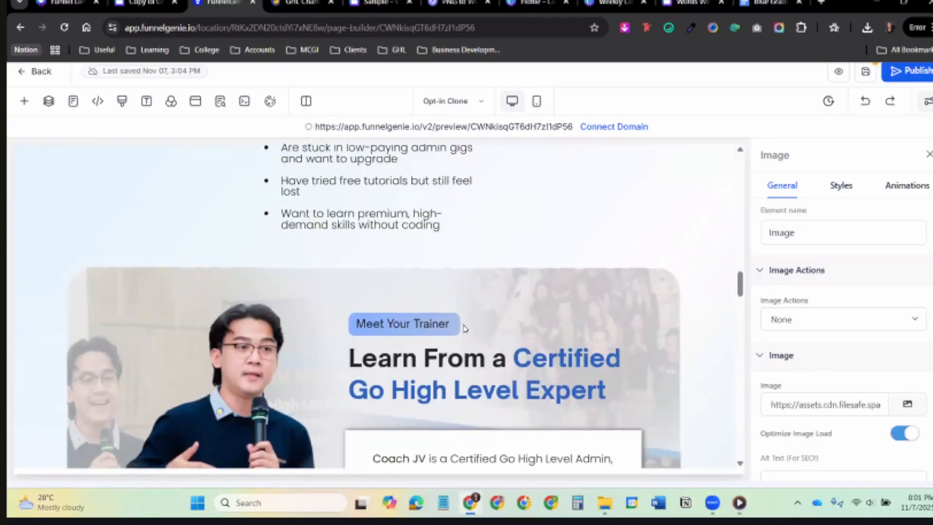
{"action": "scroll", "coordinate": [464, 329], "scroll_direction": "up", "scroll_amount": 4}
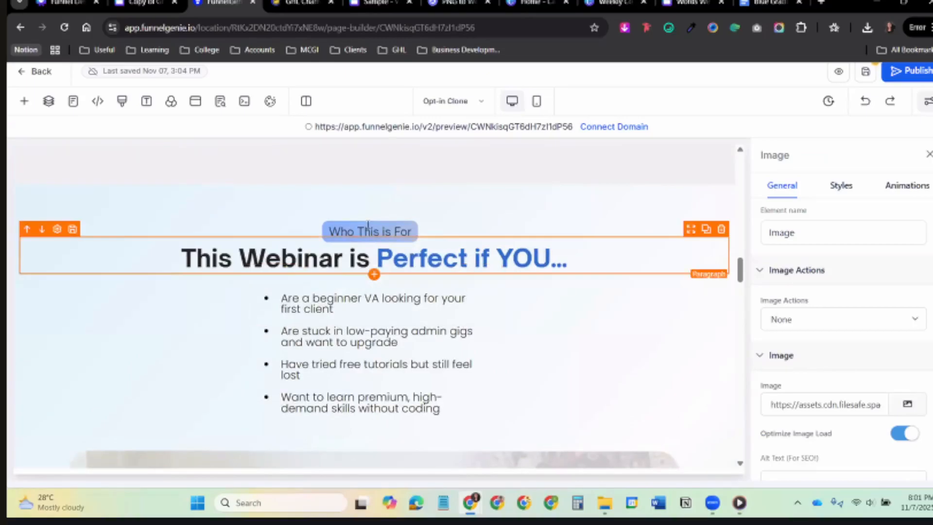
{"action": "scroll", "coordinate": [367, 250], "scroll_direction": "down", "scroll_amount": 1}
{"action": "scroll", "coordinate": [366, 250], "scroll_direction": "down", "scroll_amount": 6}
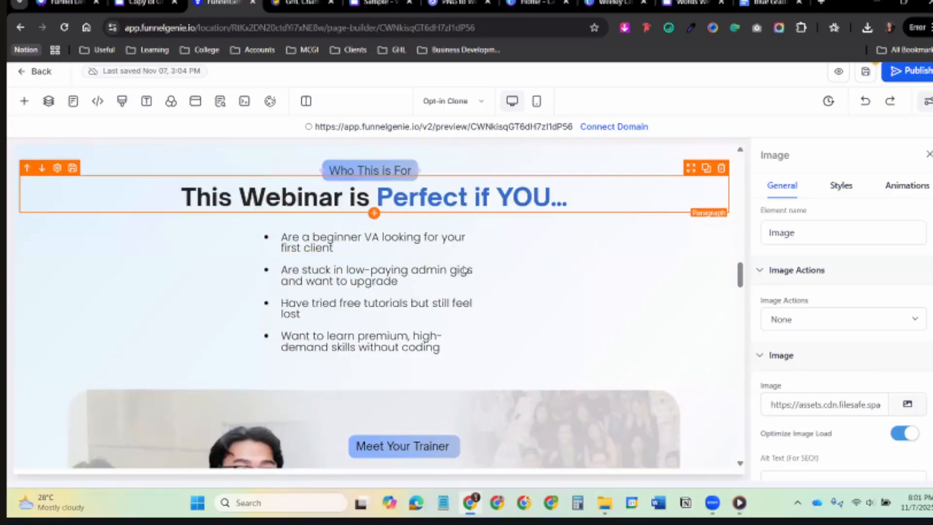
{"action": "scroll", "coordinate": [510, 348], "scroll_direction": "down", "scroll_amount": 4}
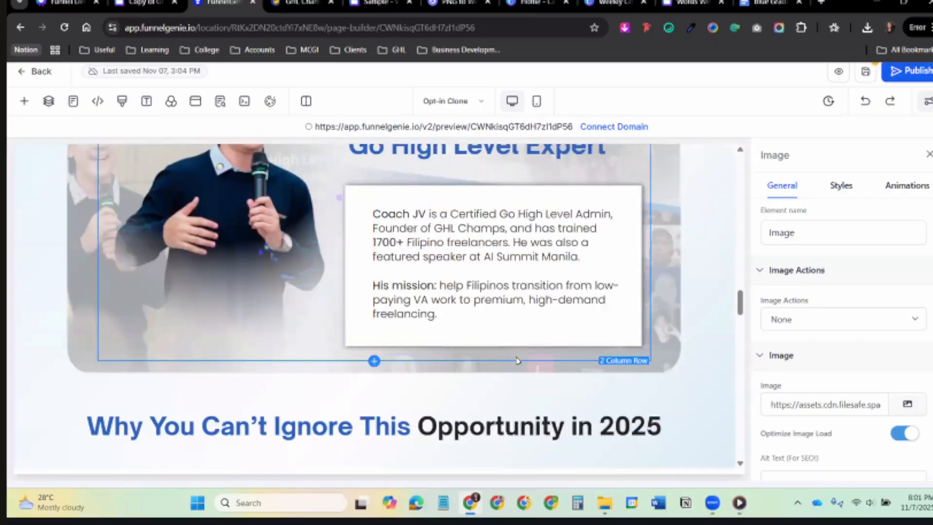
{"action": "scroll", "coordinate": [515, 350], "scroll_direction": "up", "scroll_amount": 5}
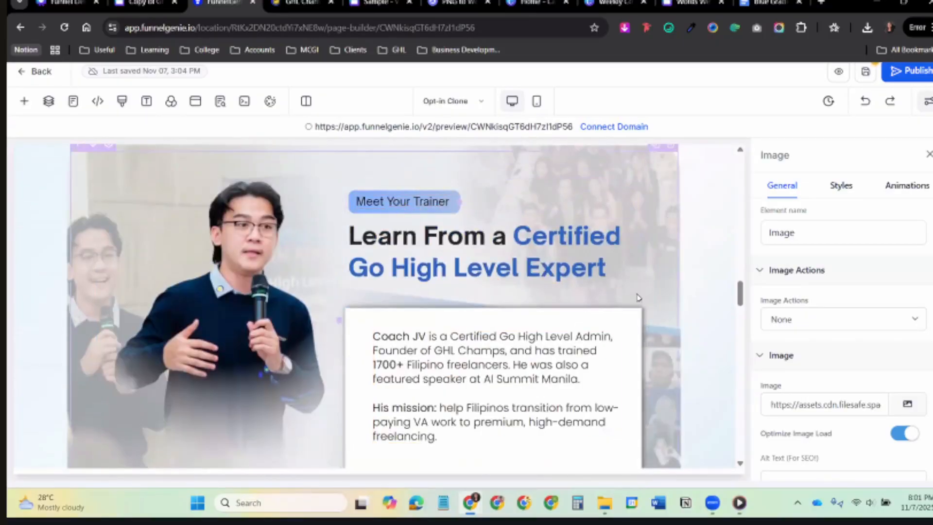
{"action": "scroll", "coordinate": [638, 298], "scroll_direction": "down", "scroll_amount": 4}
{"action": "left_click", "coordinate": [928, 157]}
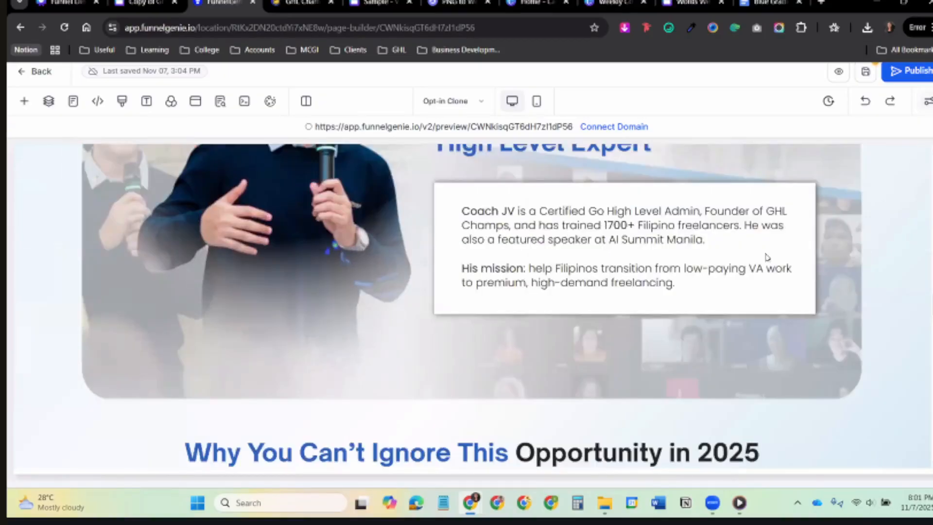
{"action": "scroll", "coordinate": [768, 257], "scroll_direction": "up", "scroll_amount": 4}
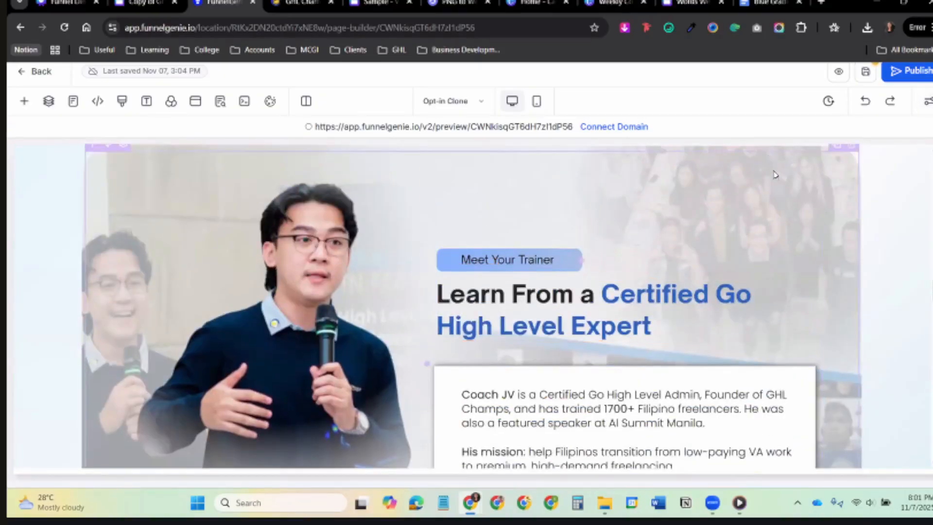
{"action": "scroll", "coordinate": [793, 239], "scroll_direction": "down", "scroll_amount": 4}
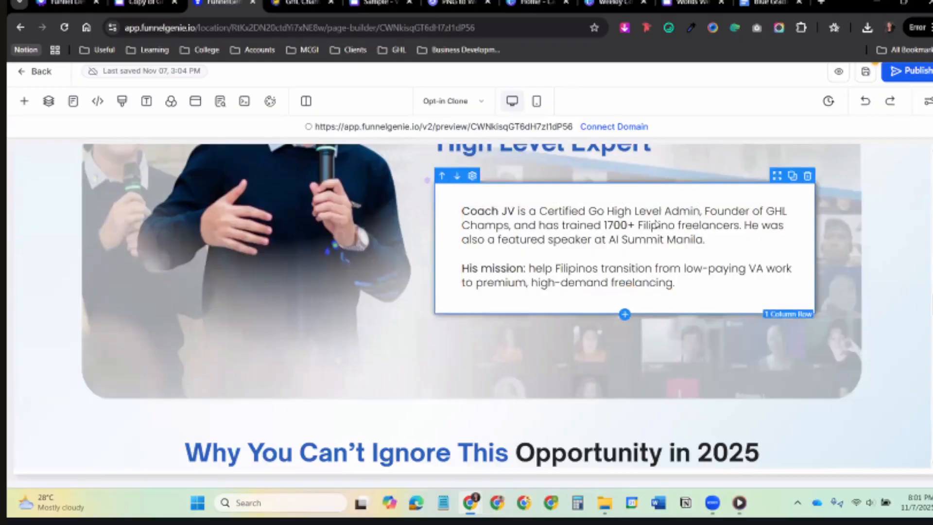
Inspect the image, bullet list and SAVE MY FREE SEAT TODAY button in the Why You Can't Ignore This Opportunity section.
{"action": "left_click", "coordinate": [661, 239]}
{"action": "scroll", "coordinate": [476, 297], "scroll_direction": "down", "scroll_amount": 3}
{"action": "left_click", "coordinate": [502, 283]}
{"action": "scroll", "coordinate": [510, 291], "scroll_direction": "down", "scroll_amount": 6}
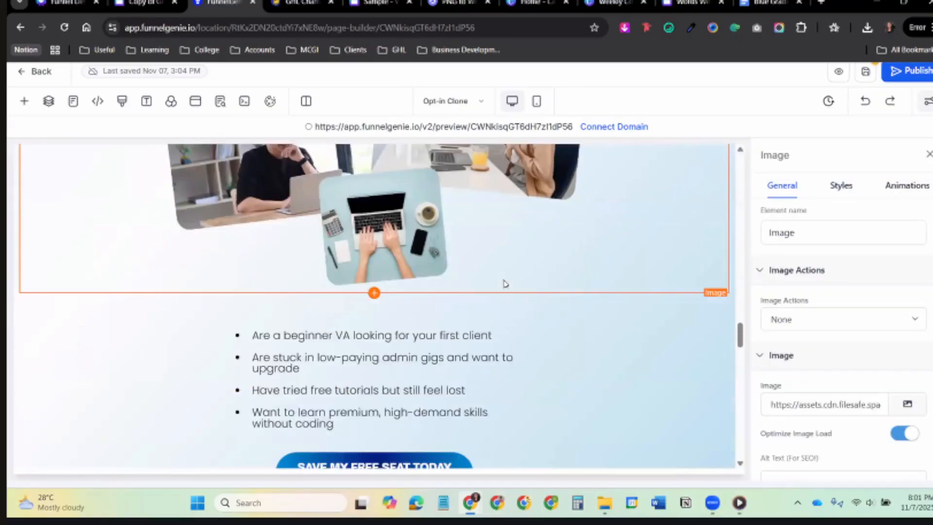
{"action": "left_click", "coordinate": [524, 303]}
{"action": "scroll", "coordinate": [523, 303], "scroll_direction": "down", "scroll_amount": 3}
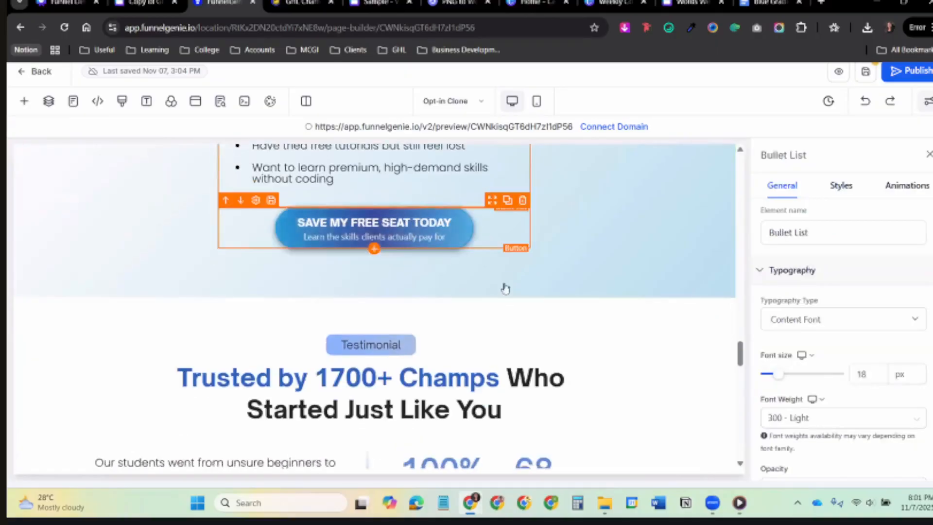
{"action": "left_click", "coordinate": [487, 234]}
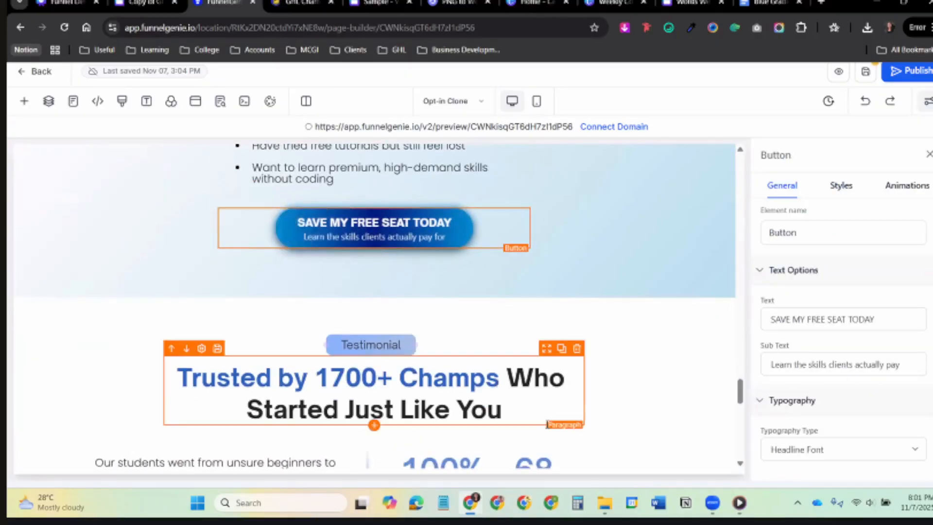
Examine the review cards in the Testimonial section of the opt-in page.
{"action": "scroll", "coordinate": [606, 398], "scroll_direction": "down", "scroll_amount": 8}
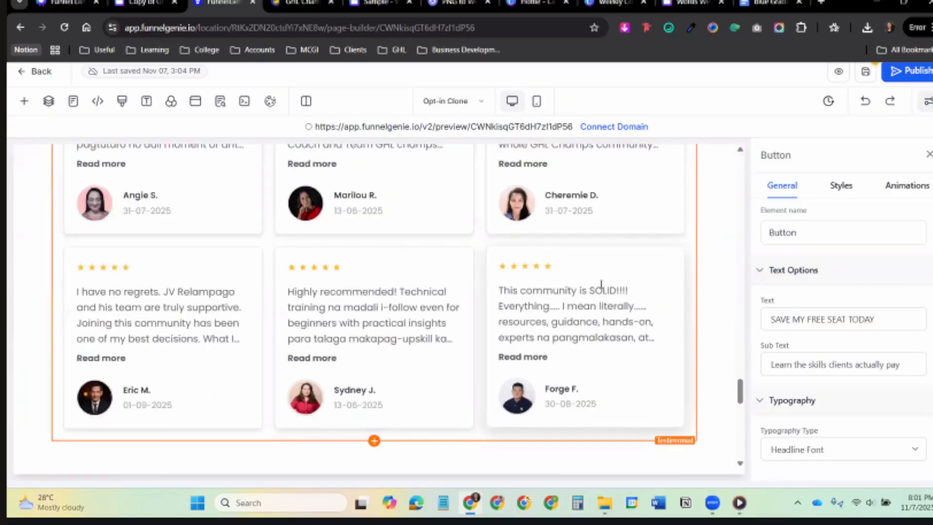
{"action": "scroll", "coordinate": [464, 260], "scroll_direction": "up", "scroll_amount": 1}
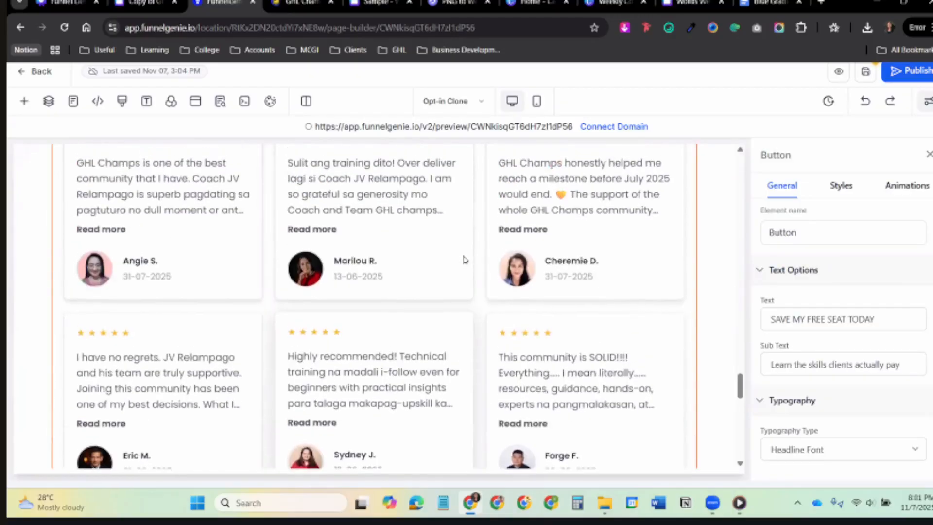
{"action": "scroll", "coordinate": [500, 194], "scroll_direction": "up", "scroll_amount": 2}
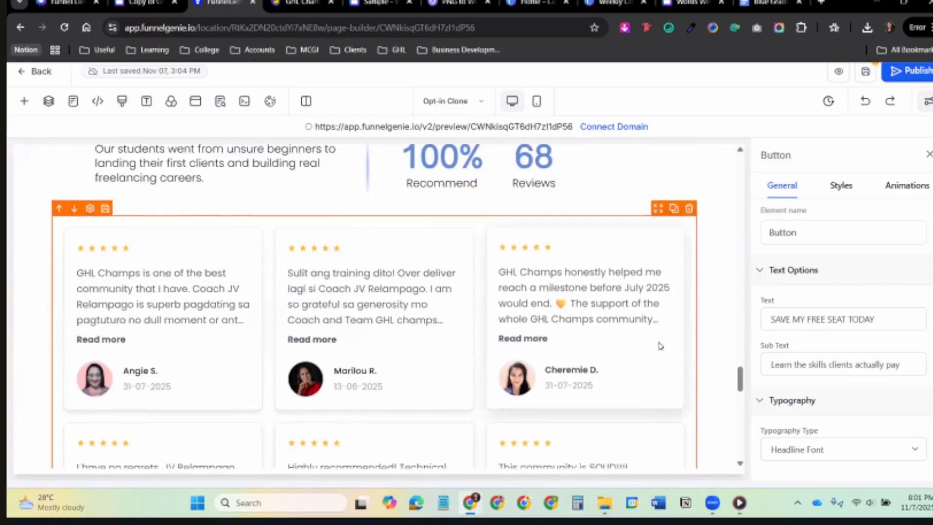
{"action": "scroll", "coordinate": [660, 346], "scroll_direction": "down", "scroll_amount": 1}
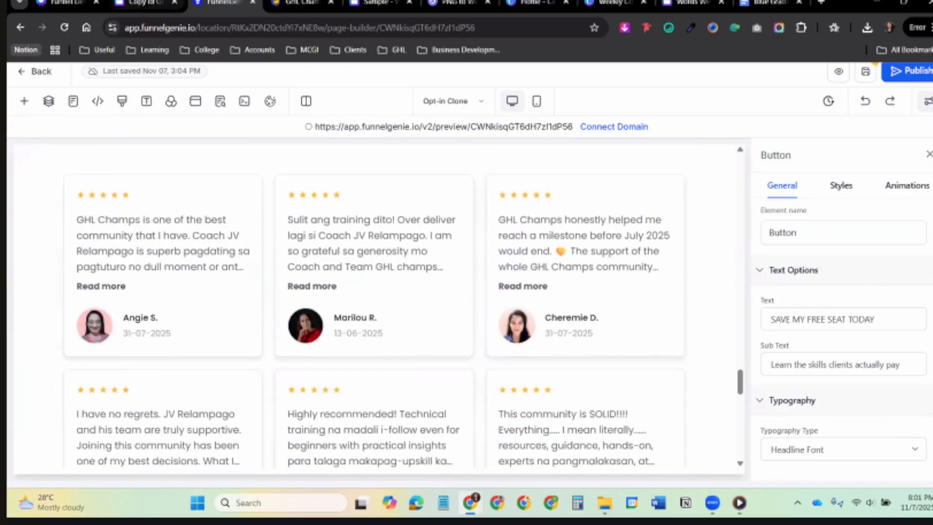
Compare the testimonial cards with the Canva design and select the "I have no regrets." review title there.
{"action": "key", "text": "ctrl+shift+Tab"}
{"action": "scroll", "coordinate": [516, 272], "scroll_direction": "down", "scroll_amount": 10}
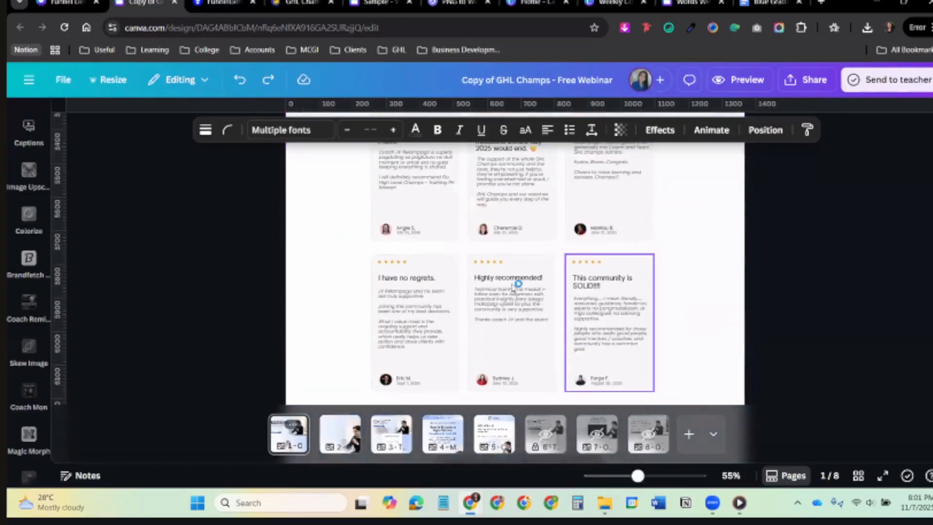
{"action": "key", "text": "ctrl+Tab"}
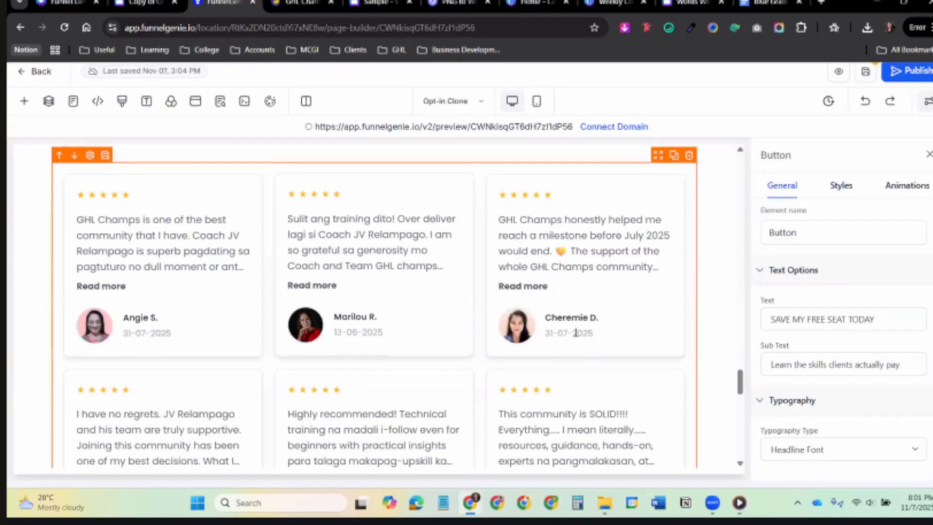
{"action": "key", "text": "ctrl+shift+Tab"}
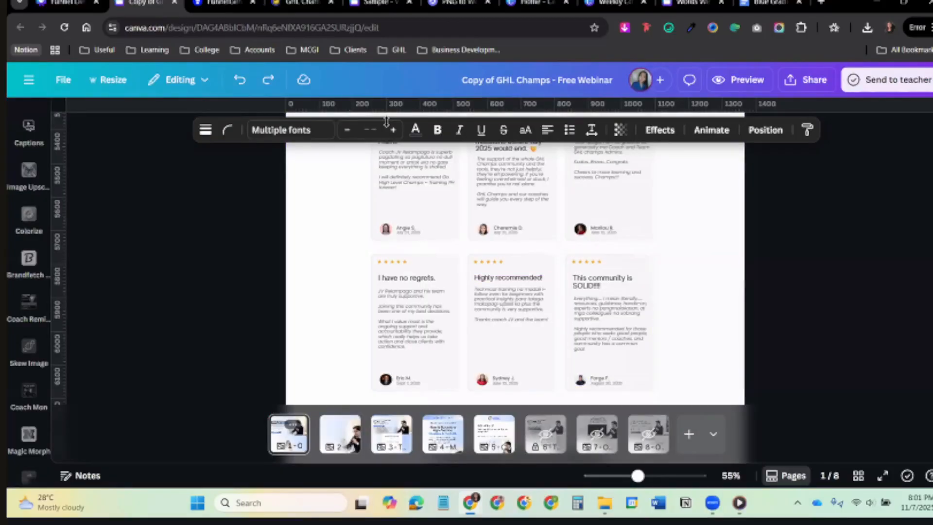
{"action": "left_click", "coordinate": [410, 282]}
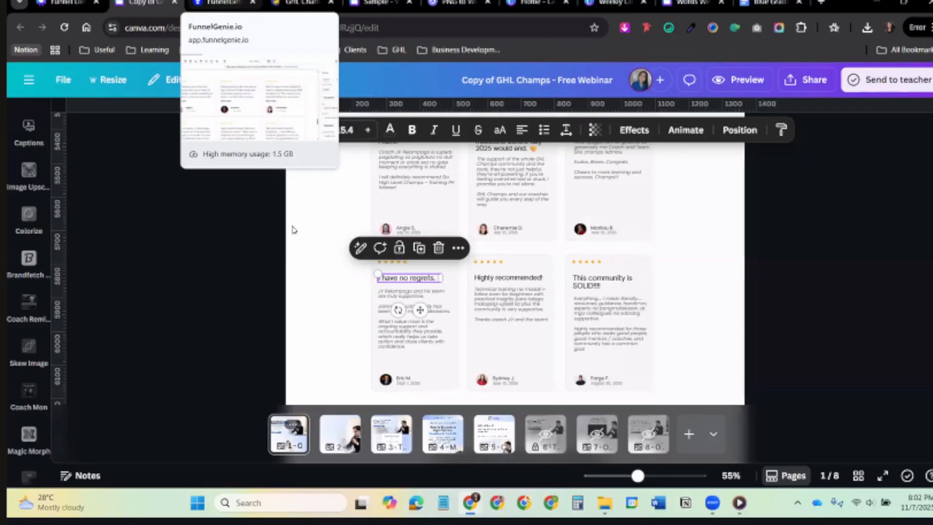
Return to the FunnelGenie builder and open the settings of the testimonial element.
{"action": "left_click", "coordinate": [65, 2]}
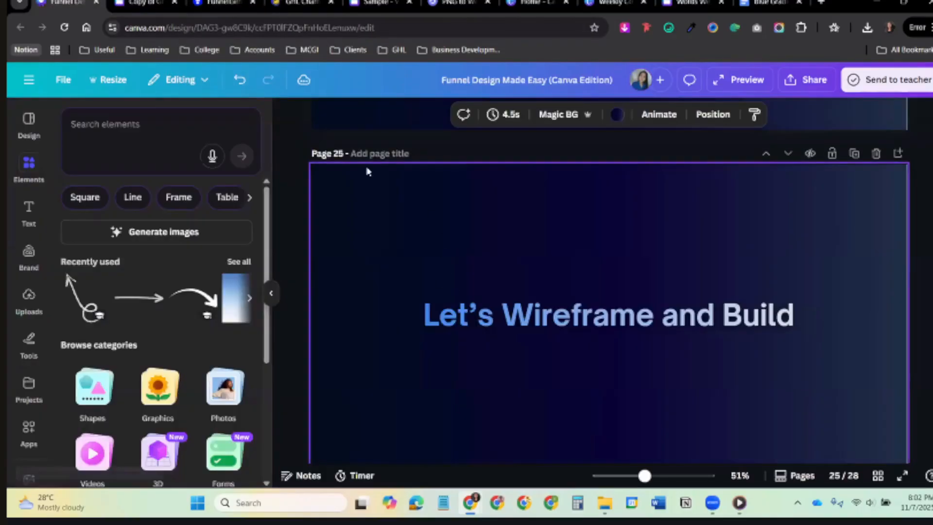
{"action": "left_click", "coordinate": [170, 4]}
{"action": "left_click", "coordinate": [220, 3]}
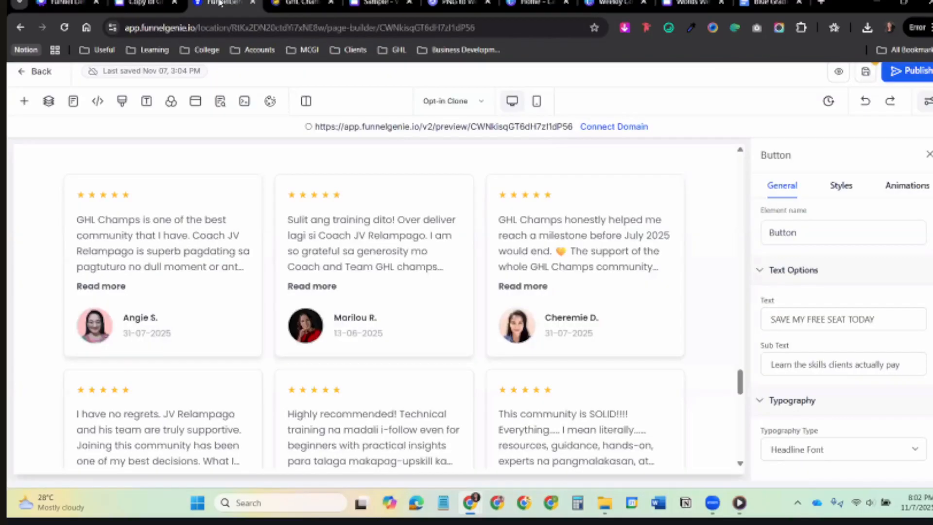
{"action": "left_click", "coordinate": [508, 219]}
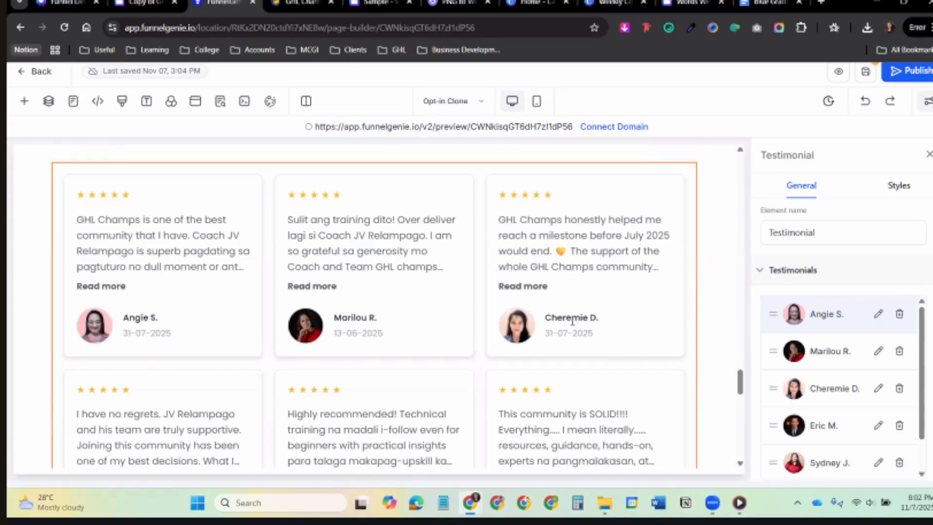
Examine the FAQ section and check the row settings of the Ready to Start Your Journey call-to-action card.
{"action": "scroll", "coordinate": [556, 317], "scroll_direction": "down", "scroll_amount": 3}
{"action": "scroll", "coordinate": [598, 337], "scroll_direction": "down", "scroll_amount": 5}
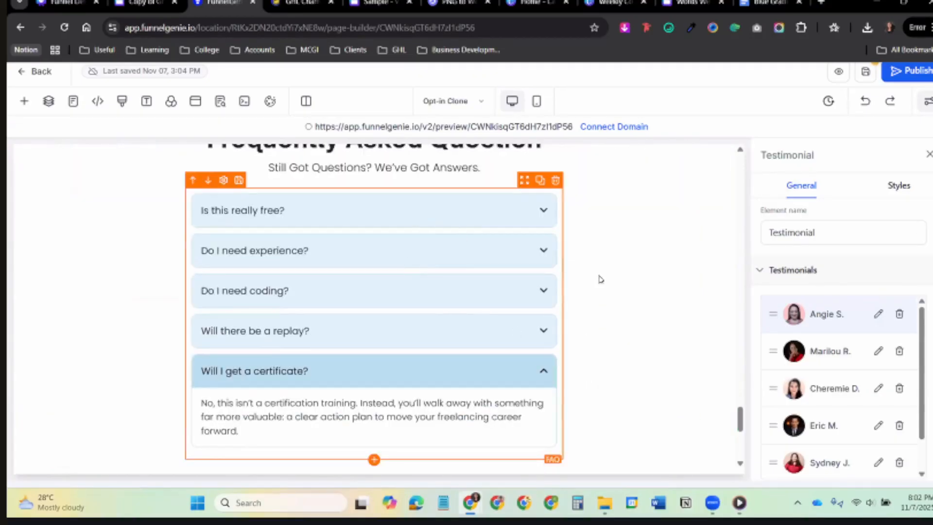
{"action": "scroll", "coordinate": [600, 278], "scroll_direction": "down", "scroll_amount": 4}
{"action": "scroll", "coordinate": [569, 341], "scroll_direction": "down", "scroll_amount": 1}
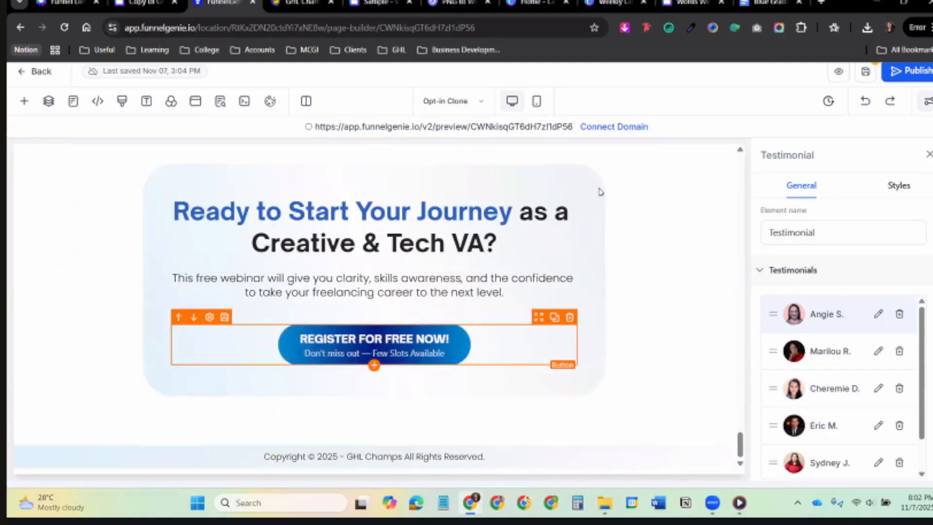
{"action": "left_click", "coordinate": [602, 197]}
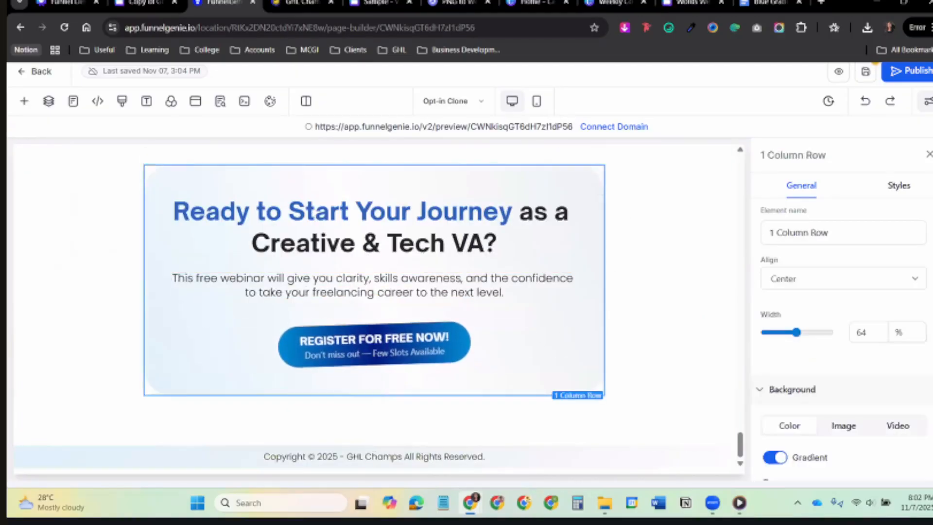
{"action": "left_click", "coordinate": [928, 157]}
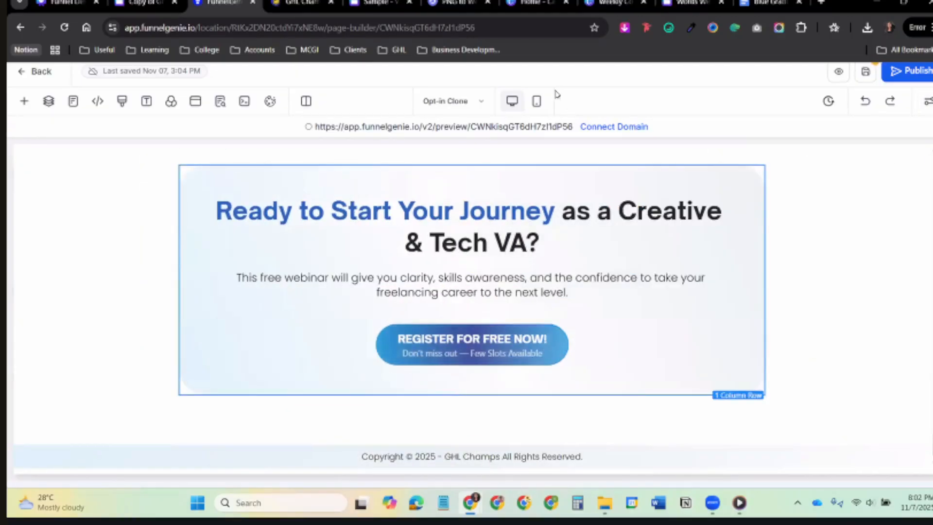
{"action": "scroll", "coordinate": [806, 294], "scroll_direction": "up", "scroll_amount": 3}
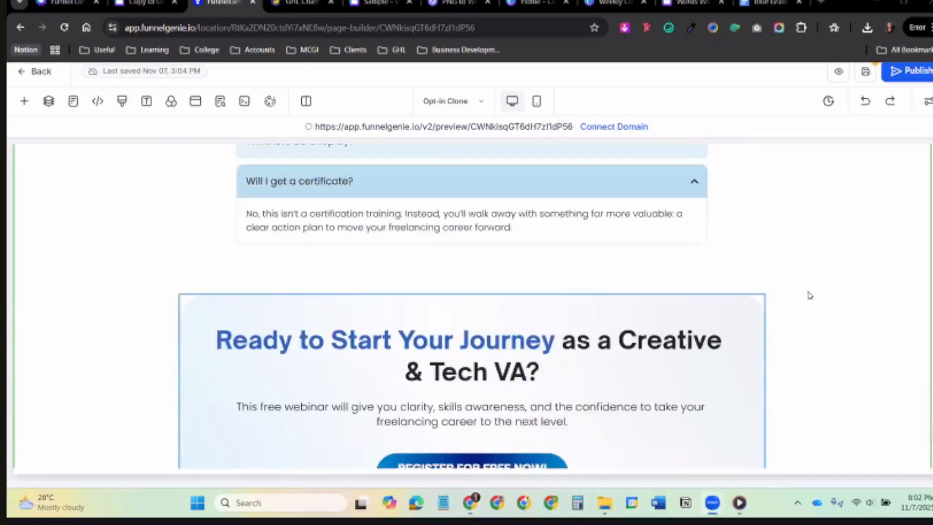
{"action": "scroll", "coordinate": [810, 295], "scroll_direction": "down", "scroll_amount": 3}
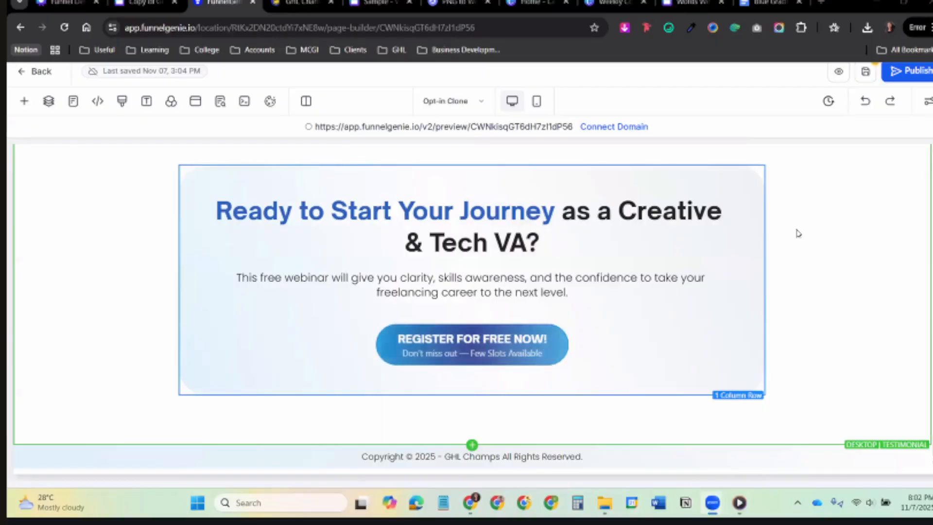
{"action": "scroll", "coordinate": [787, 250], "scroll_direction": "up", "scroll_amount": 8}
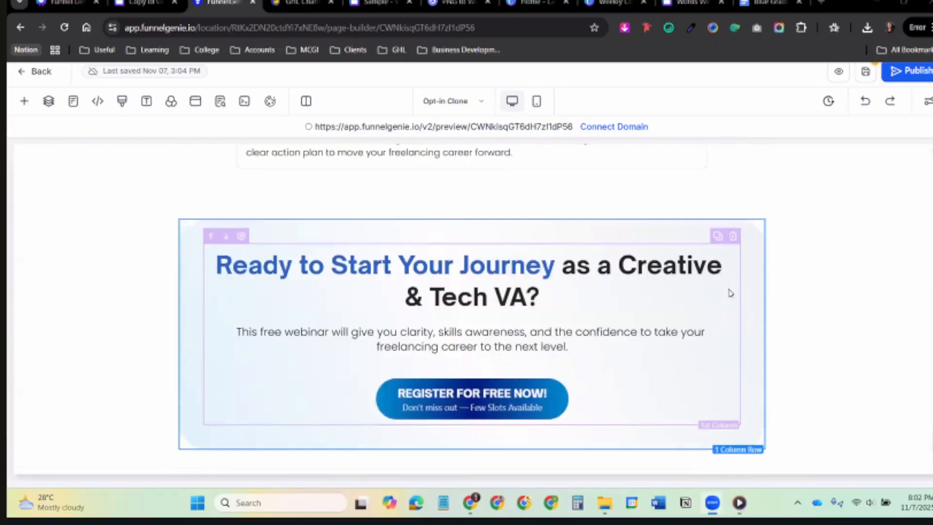
{"action": "scroll", "coordinate": [290, 164], "scroll_direction": "up", "scroll_amount": 1}
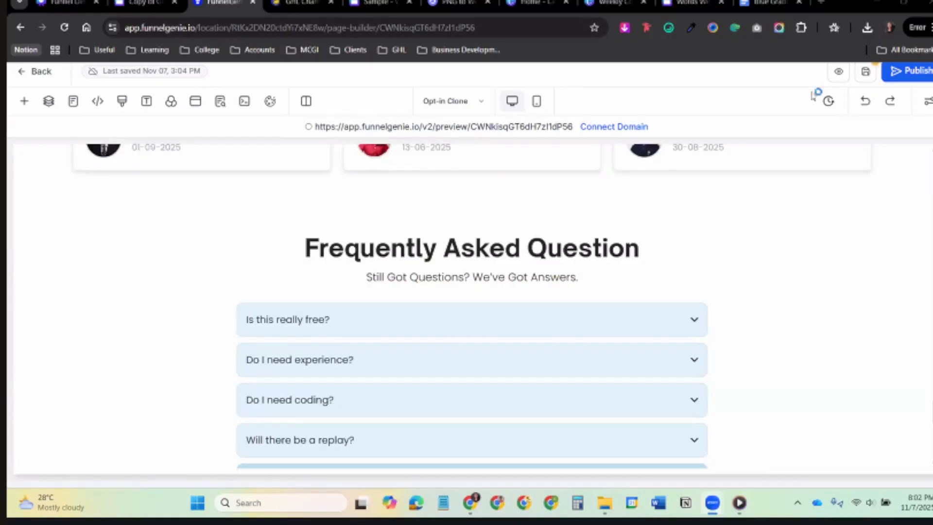
Switch to the live GHL Champs webinar page, review its sections, and open the registration form from the REGISTER NOW FOR FREE! button.
{"action": "left_click", "coordinate": [301, 2]}
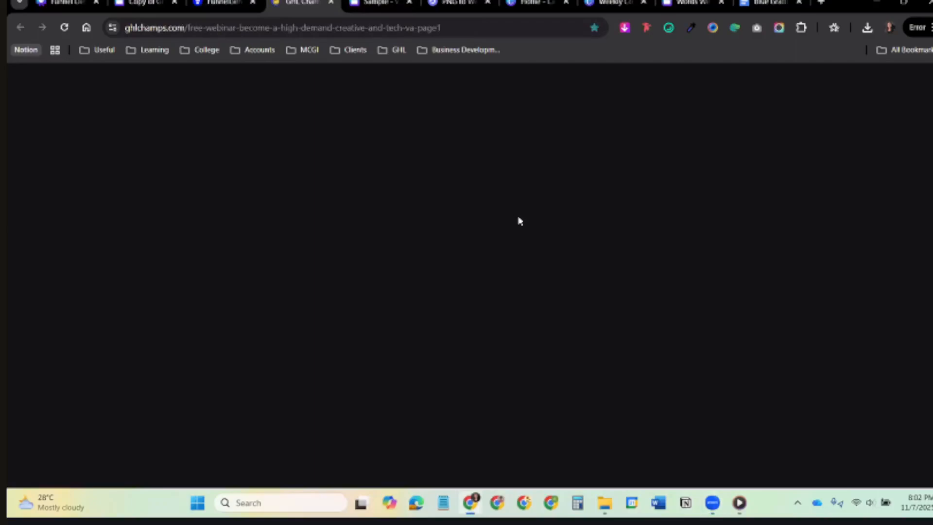
{"action": "scroll", "coordinate": [525, 258], "scroll_direction": "down", "scroll_amount": 2}
{"action": "scroll", "coordinate": [525, 281], "scroll_direction": "down", "scroll_amount": 8}
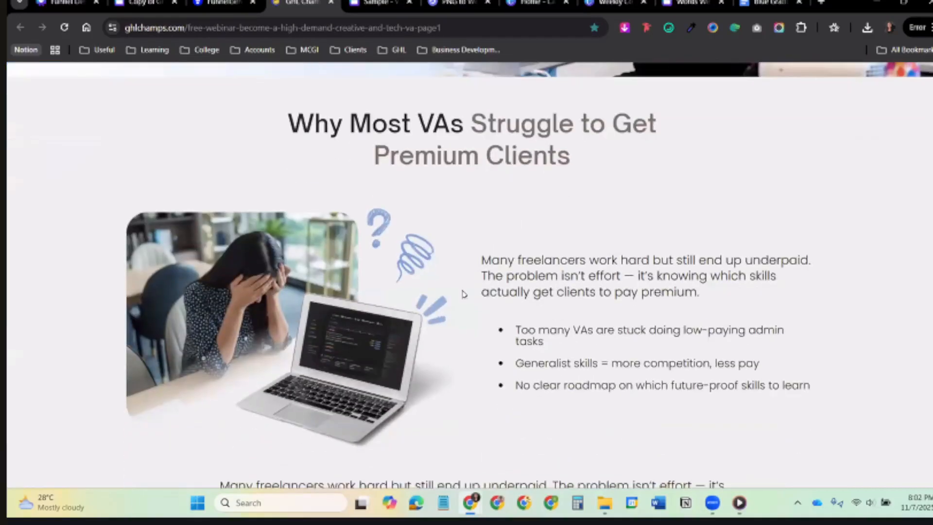
{"action": "scroll", "coordinate": [463, 294], "scroll_direction": "down", "scroll_amount": 5}
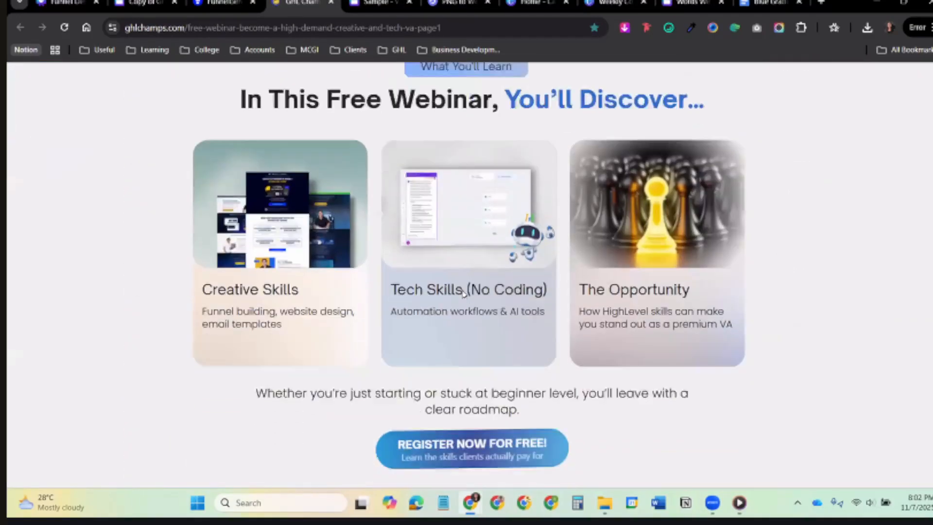
{"action": "scroll", "coordinate": [563, 269], "scroll_direction": "down", "scroll_amount": 5}
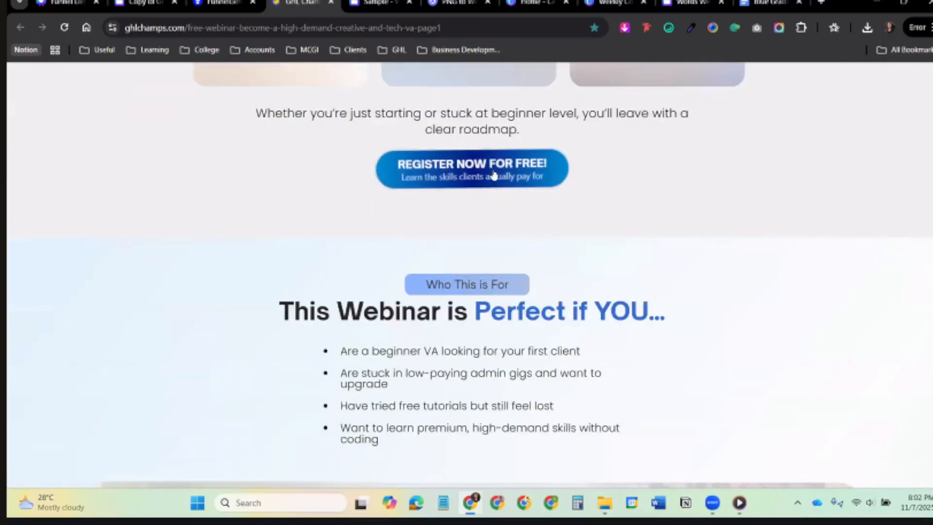
{"action": "left_click", "coordinate": [492, 175]}
{"action": "key", "text": "Escape"}
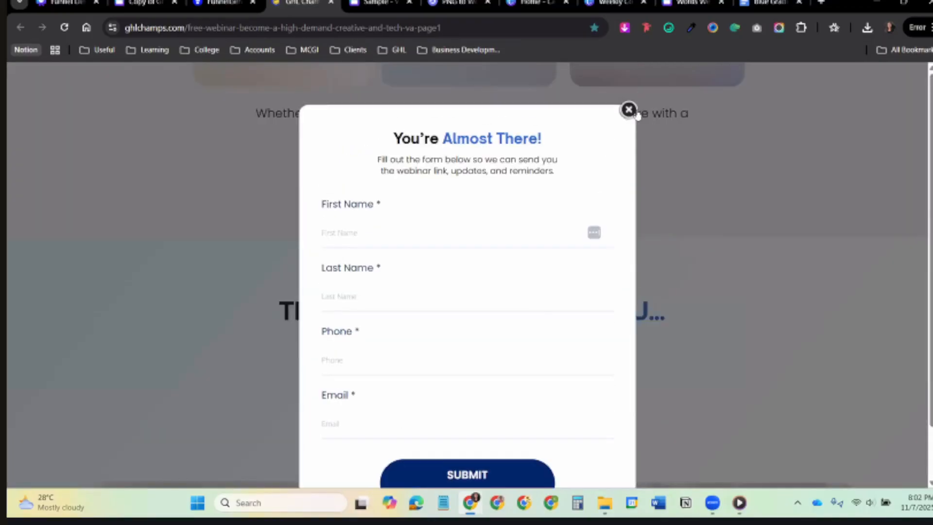
Close the registration form and review the live webinar page down through the 2025 opportunity, testimonial and Frequently Asked Question sections.
{"action": "scroll", "coordinate": [559, 214], "scroll_direction": "down", "scroll_amount": 5}
{"action": "scroll", "coordinate": [553, 239], "scroll_direction": "down", "scroll_amount": 15}
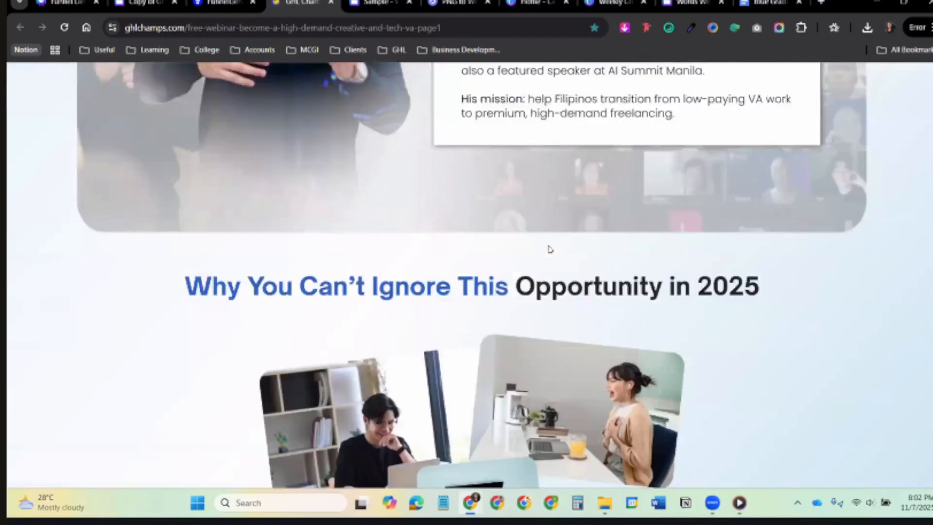
{"action": "scroll", "coordinate": [418, 209], "scroll_direction": "down", "scroll_amount": 16}
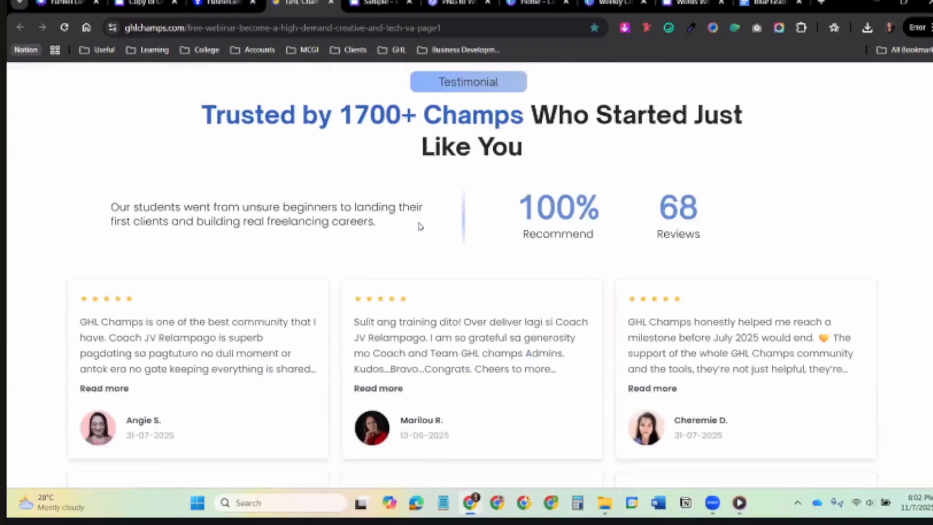
{"action": "scroll", "coordinate": [425, 450], "scroll_direction": "down", "scroll_amount": 2}
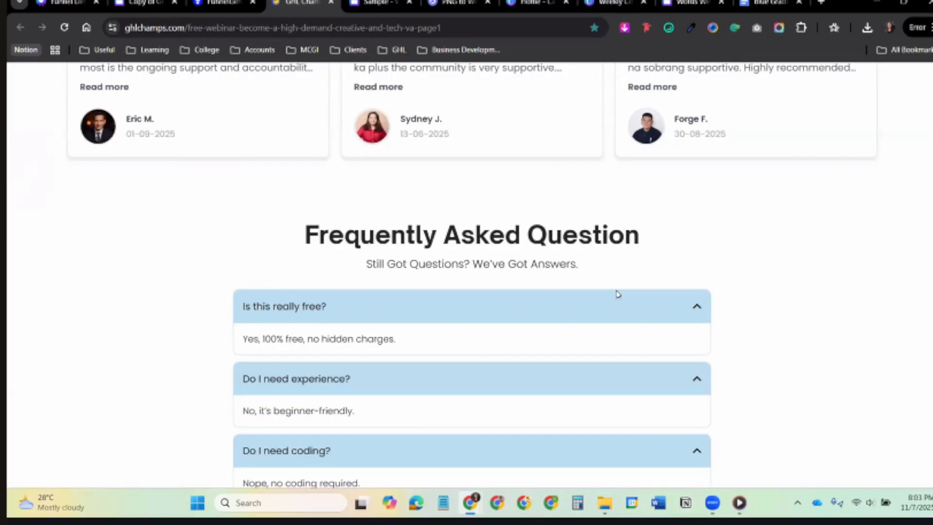
{"action": "scroll", "coordinate": [611, 344], "scroll_direction": "down", "scroll_amount": 2}
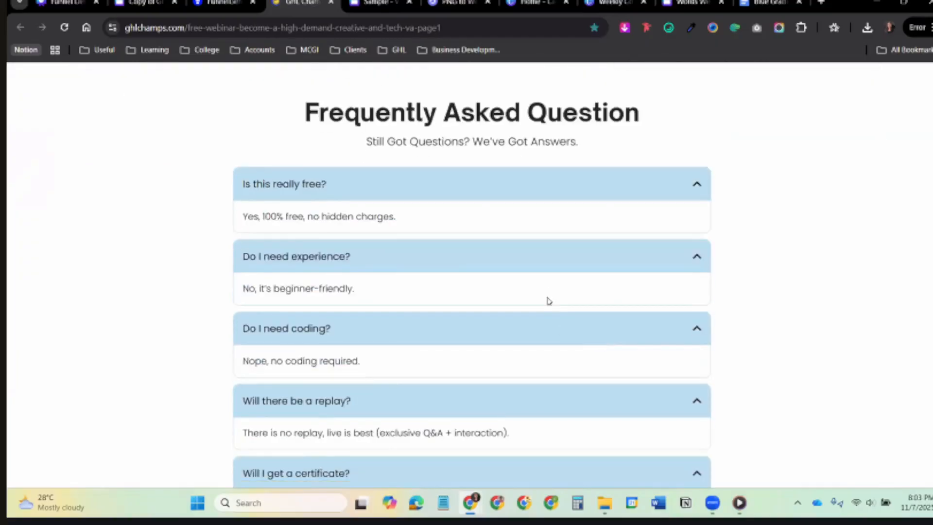
Collapse all five Frequently Asked Question entries on the live page, and expand each one again to test the accordion.
{"action": "left_click", "coordinate": [564, 265]}
{"action": "left_click", "coordinate": [646, 187]}
{"action": "left_click", "coordinate": [656, 268]}
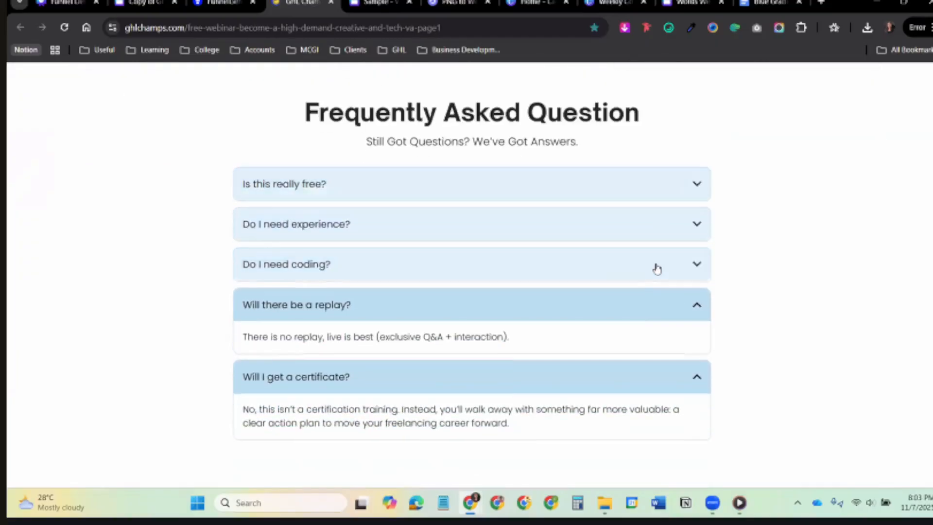
{"action": "left_click", "coordinate": [645, 317]}
{"action": "left_click", "coordinate": [643, 347]}
{"action": "left_click", "coordinate": [652, 187]}
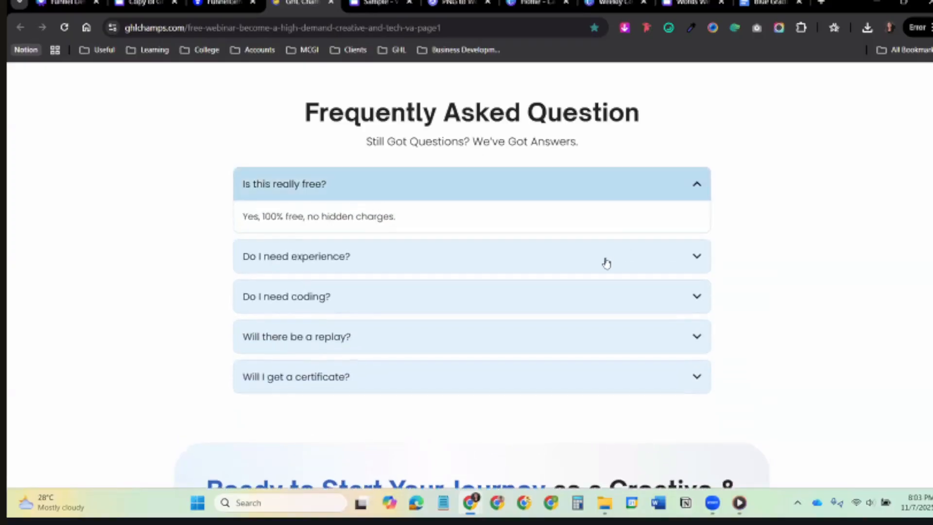
{"action": "left_click", "coordinate": [606, 258]}
{"action": "left_click", "coordinate": [606, 335]}
{"action": "scroll", "coordinate": [622, 291], "scroll_direction": "down", "scroll_amount": 2}
{"action": "left_click", "coordinate": [627, 286]}
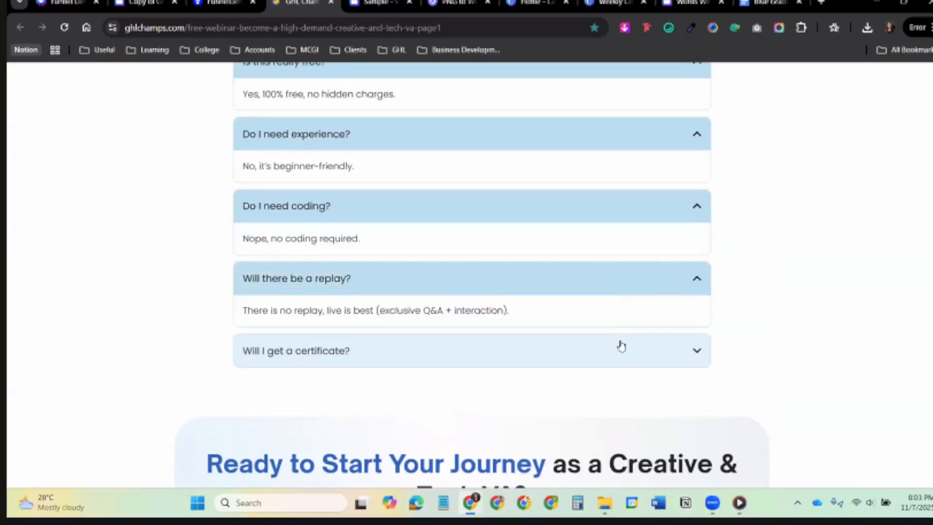
{"action": "left_click", "coordinate": [619, 346]}
Check the Ready to Start Your Journey card at the page's end and return to the hero section.
{"action": "scroll", "coordinate": [663, 274], "scroll_direction": "down", "scroll_amount": 5}
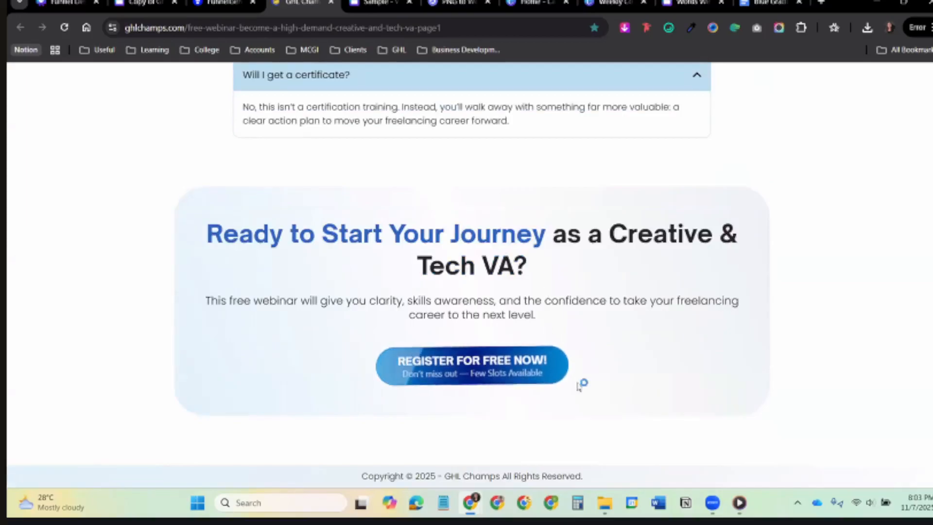
{"action": "scroll", "coordinate": [887, 448], "scroll_direction": "up", "scroll_amount": 5}
{"action": "scroll", "coordinate": [466, 272], "scroll_direction": "up", "scroll_amount": 15}
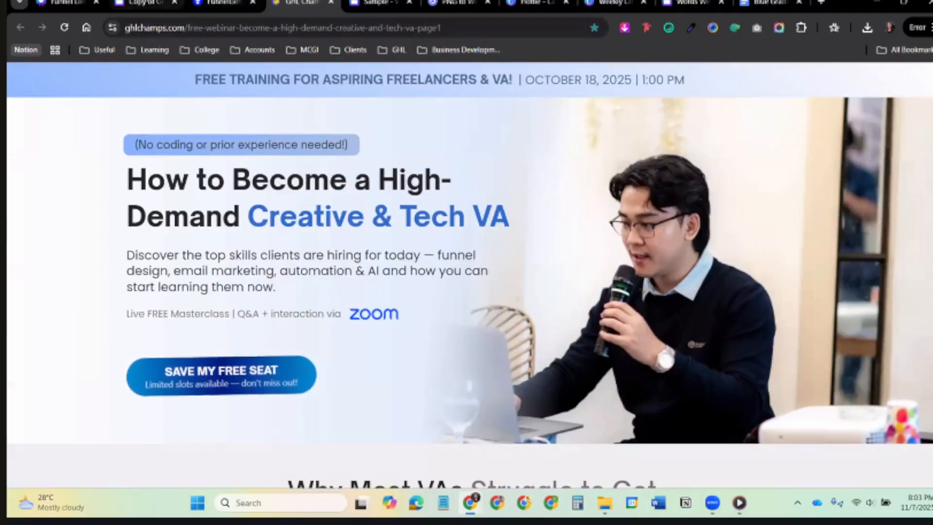
Switch to the Funnel Design Made Easy presentation in Canva and go from its first page to the Foreign Clients page.
{"action": "left_click", "coordinate": [63, 3]}
{"action": "scroll", "coordinate": [875, 315], "scroll_direction": "up", "scroll_amount": 6}
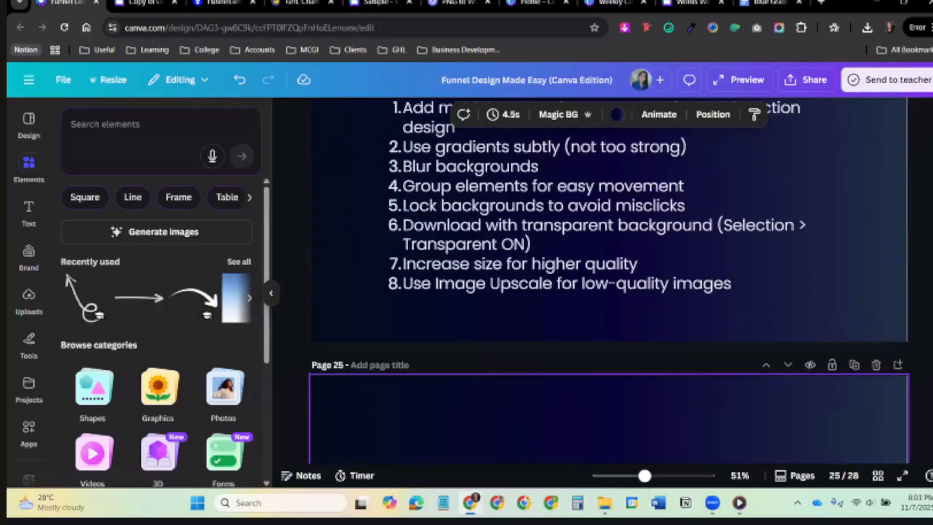
{"action": "key", "text": "Home"}
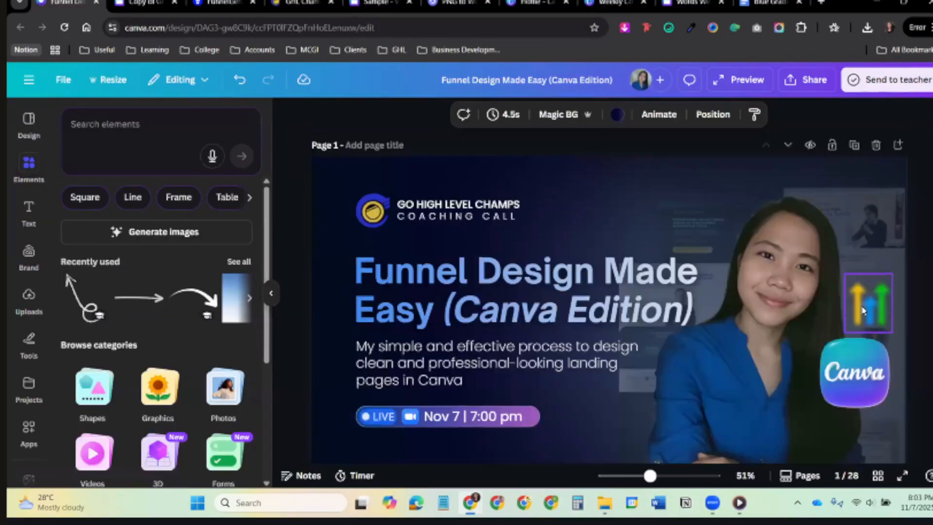
{"action": "scroll", "coordinate": [870, 340], "scroll_direction": "down", "scroll_amount": 10}
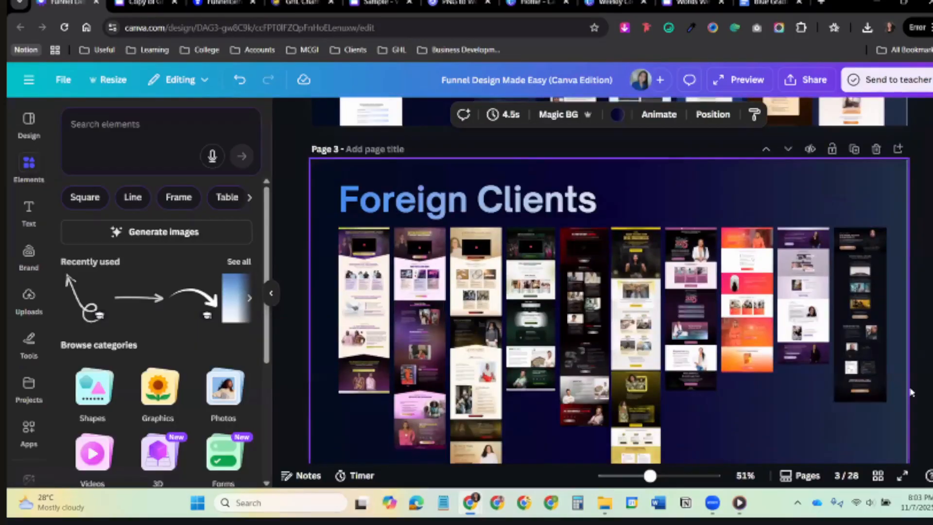
Present the Foreign Clients page in full screen, and exit back to the editor.
{"action": "left_click", "coordinate": [902, 476]}
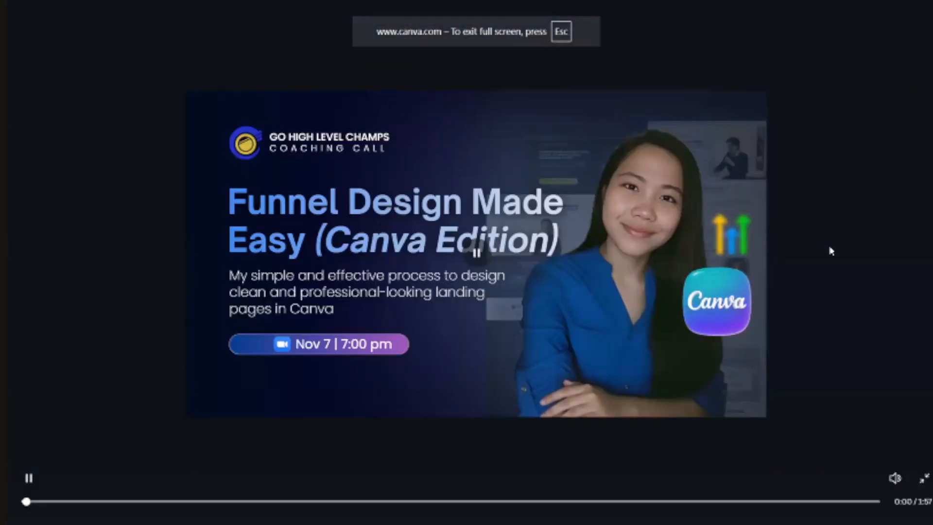
{"action": "key", "text": "Escape"}
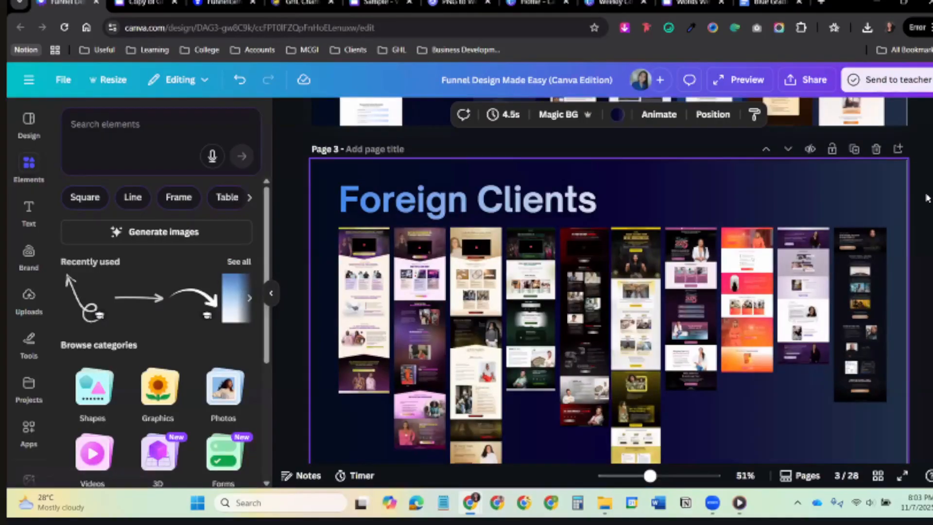
{"action": "left_click", "coordinate": [928, 199]}
{"action": "left_click", "coordinate": [811, 83]}
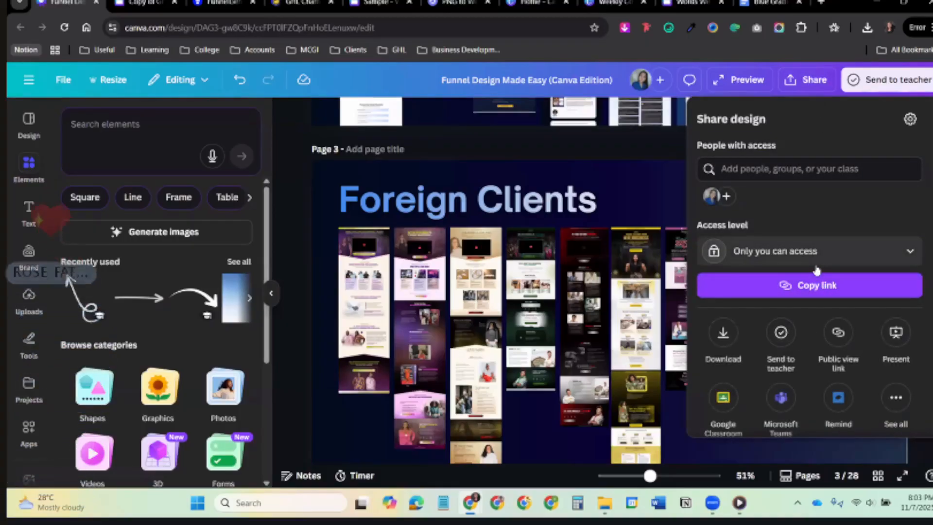
{"action": "left_click", "coordinate": [896, 334]}
{"action": "left_click", "coordinate": [826, 402]}
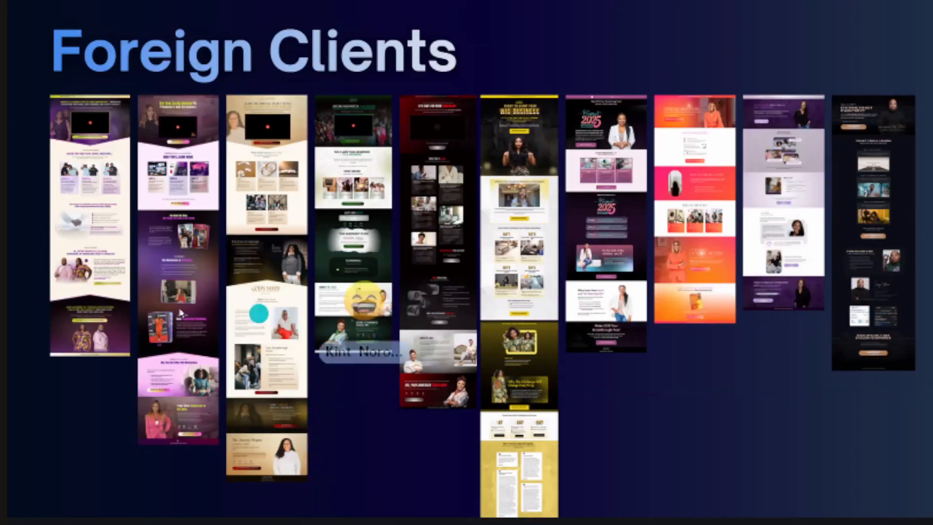
{"action": "left_click", "coordinate": [917, 503]}
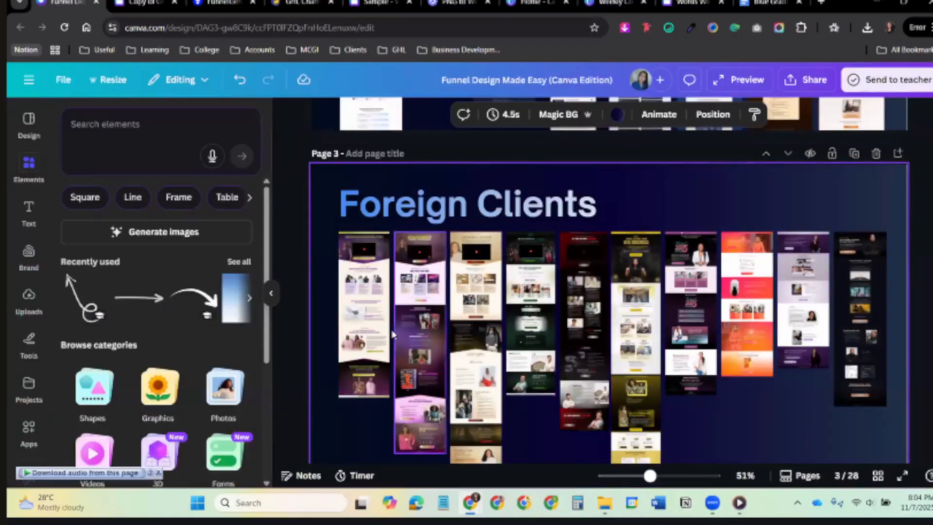
{"action": "left_click", "coordinate": [364, 316]}
{"action": "left_click", "coordinate": [435, 344]}
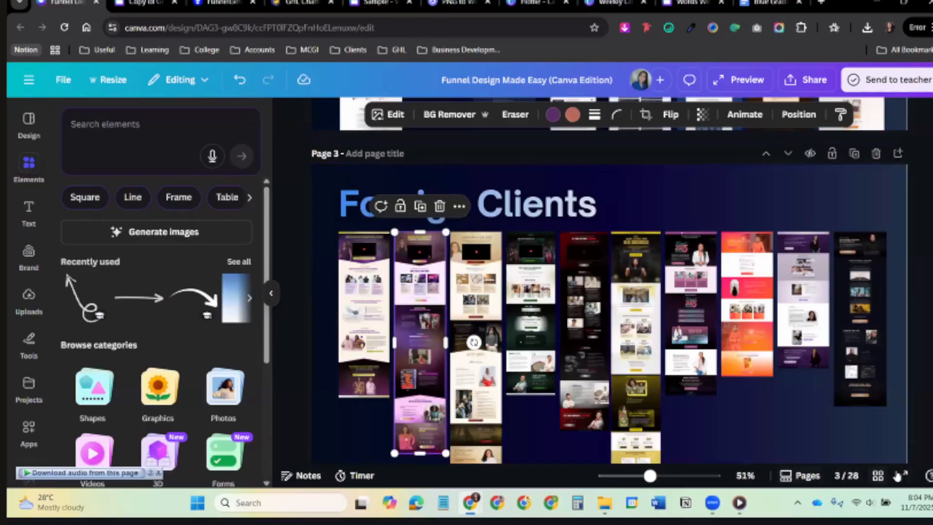
{"action": "left_click", "coordinate": [902, 475]}
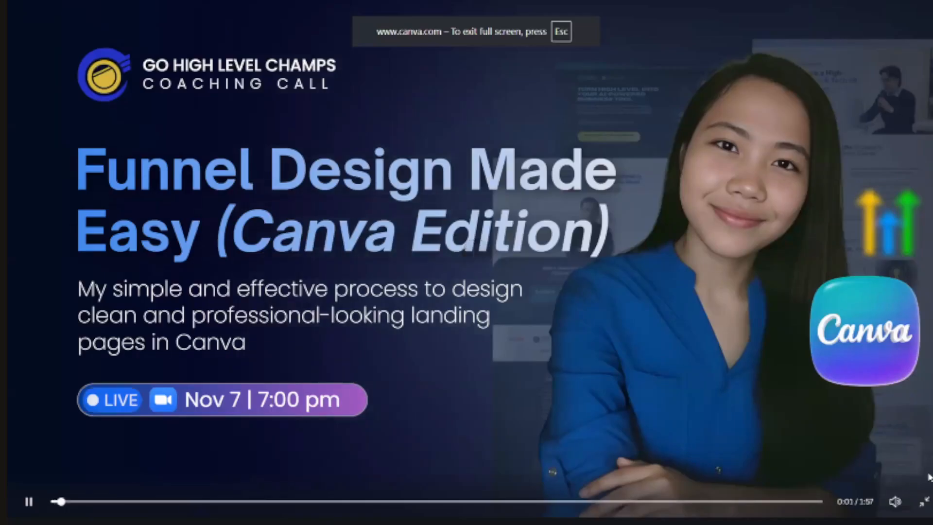
{"action": "left_click", "coordinate": [925, 501]}
{"action": "key", "text": "Escape"}
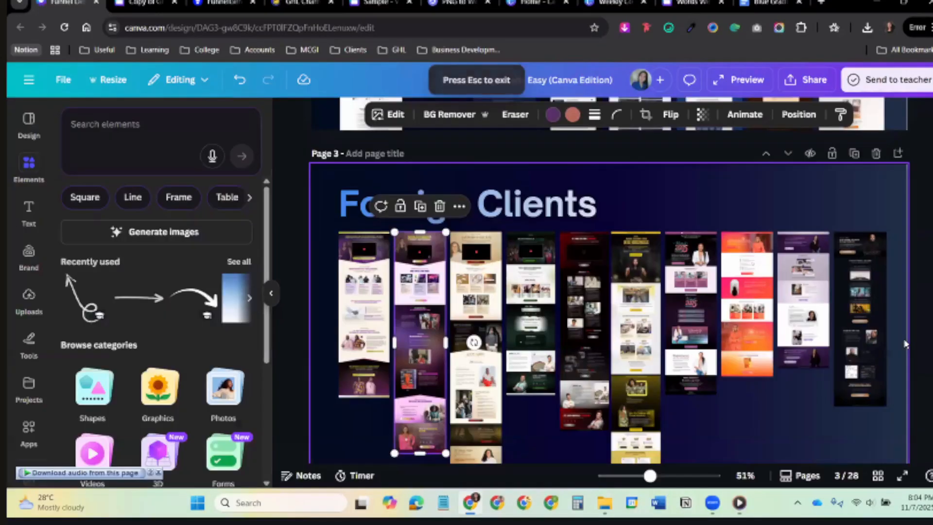
Revisit the FunnelGenie builder, the live webinar page and the Canva webinar copy, and return to the Foreign Clients page.
{"action": "left_click", "coordinate": [673, 320]}
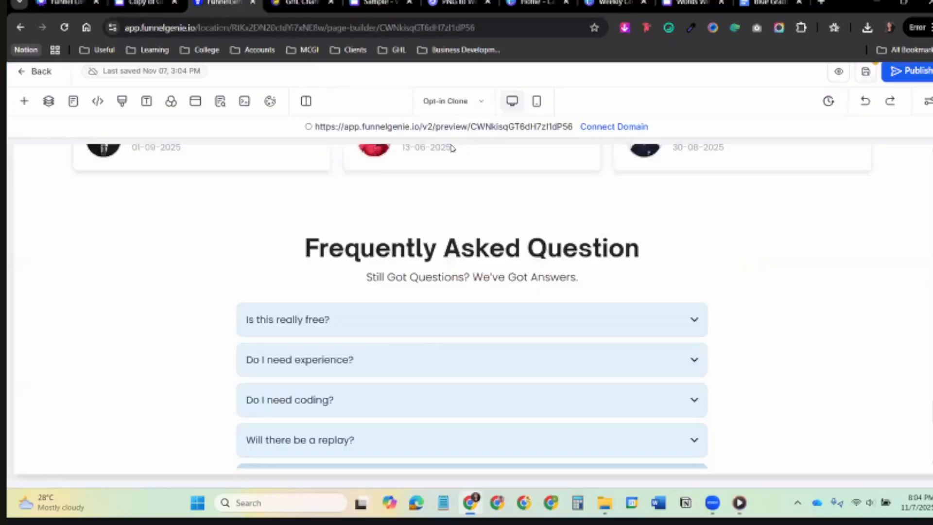
{"action": "left_click", "coordinate": [222, 3]}
{"action": "left_click", "coordinate": [299, 3]}
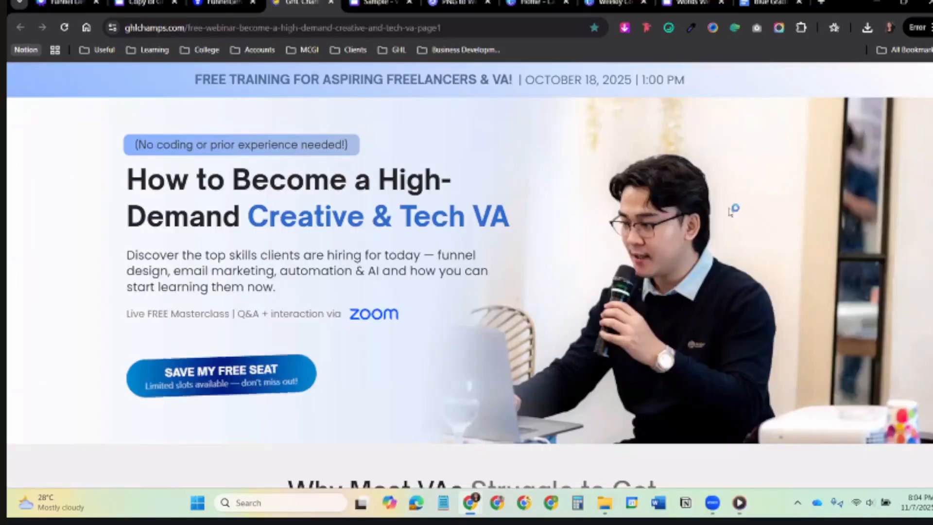
{"action": "left_click", "coordinate": [145, 3]}
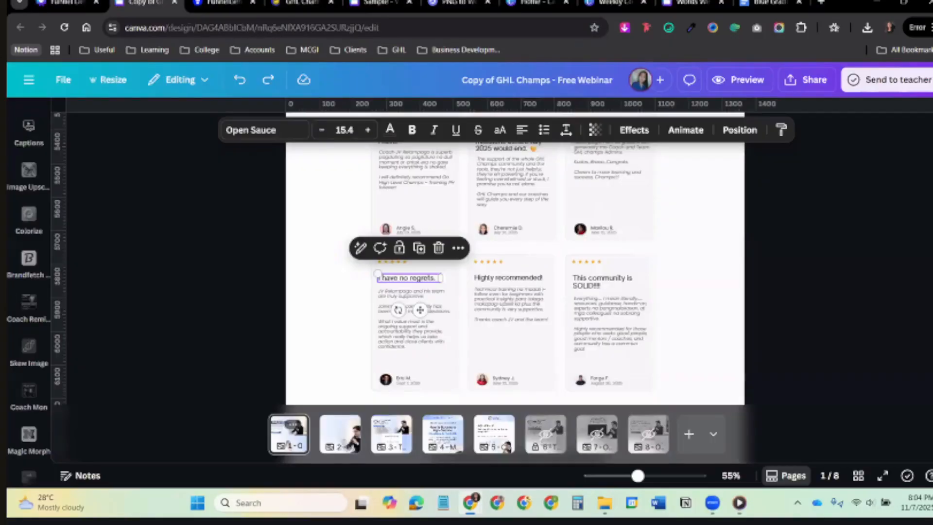
{"action": "left_click", "coordinate": [63, 3]}
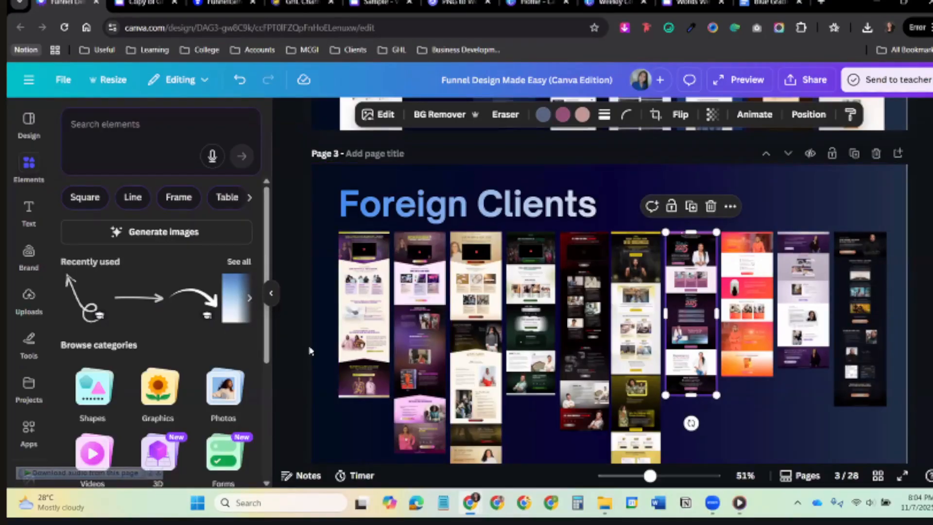
Select the first landing page design on the Foreign Clients page and hide the Elements side panel.
{"action": "left_click", "coordinate": [362, 325]}
{"action": "scroll", "coordinate": [693, 333], "scroll_direction": "down", "scroll_amount": 2}
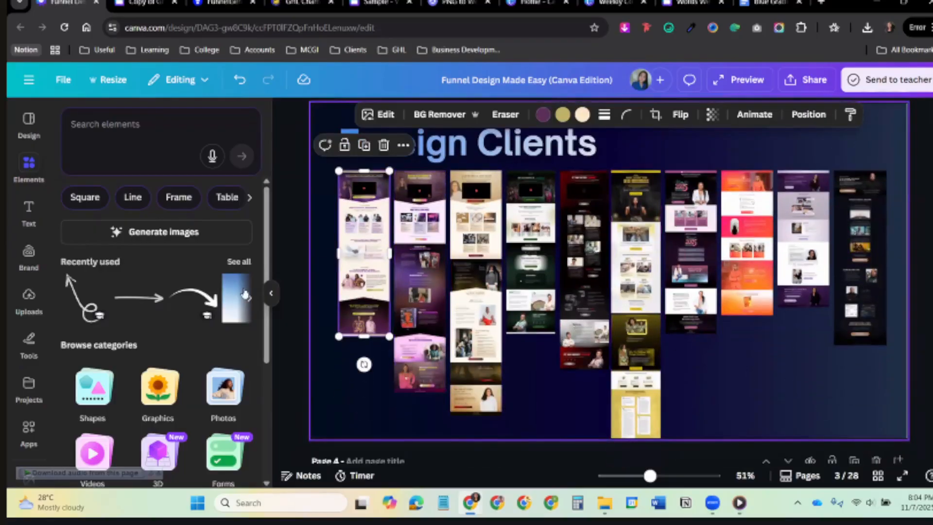
{"action": "left_click", "coordinate": [271, 293]}
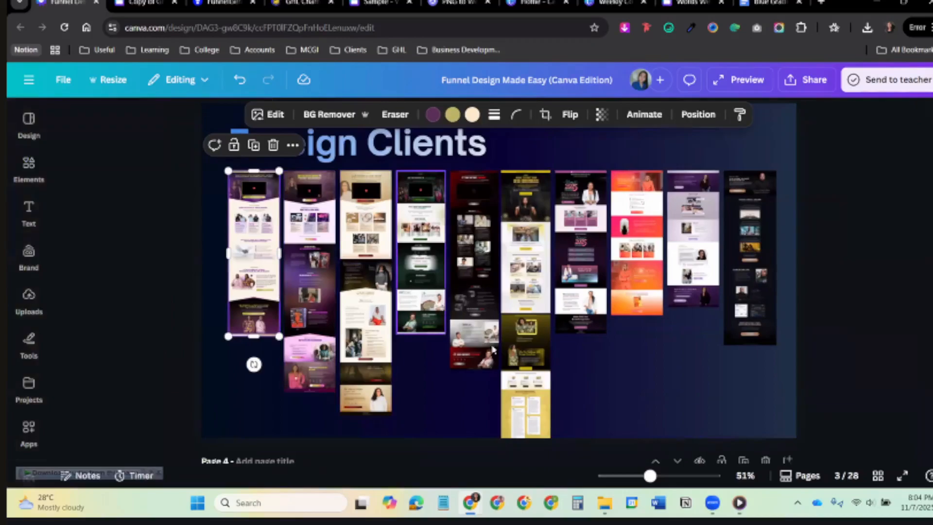
Play the presentation in full screen, return to the Foreign Clients page, and deselect the first design.
{"action": "left_click", "coordinate": [902, 477]}
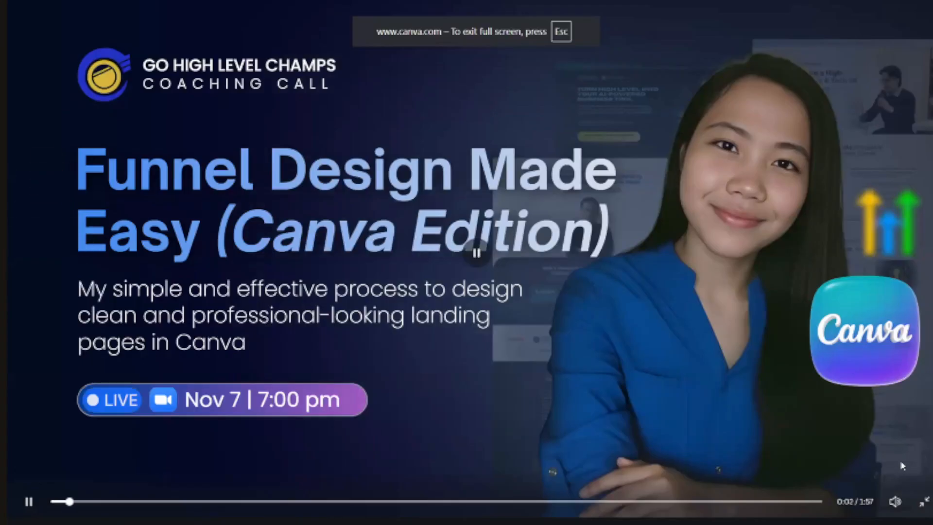
{"action": "mouse_move", "coordinate": [922, 505]}
{"action": "key", "text": "Escape"}
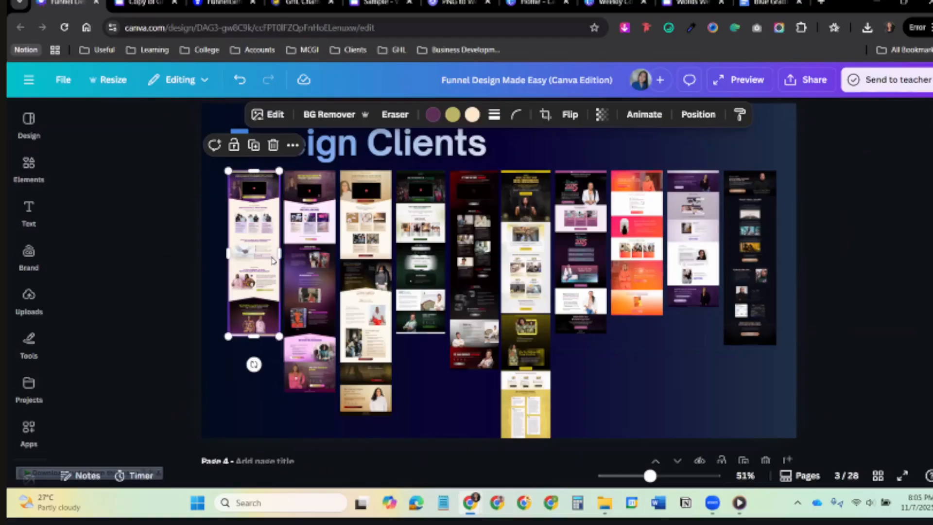
{"action": "left_click", "coordinate": [694, 381]}
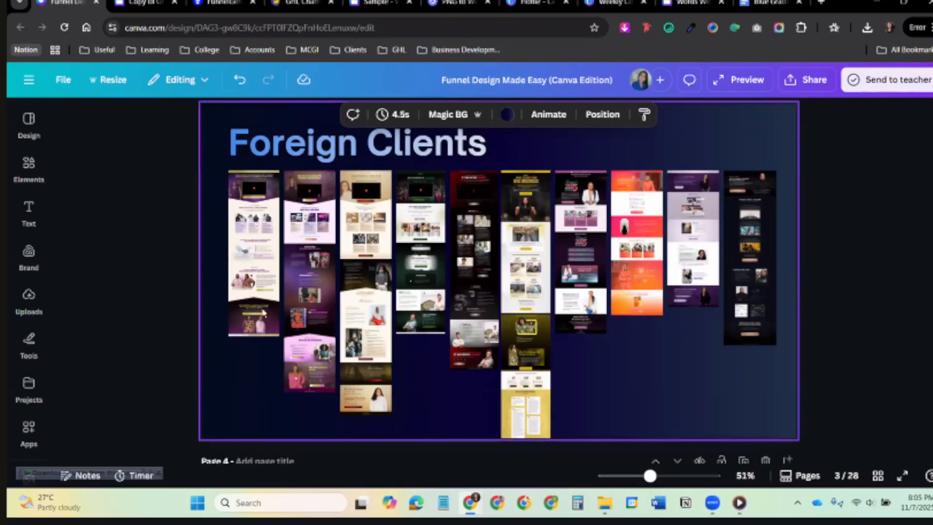
{"action": "left_click", "coordinate": [241, 300]}
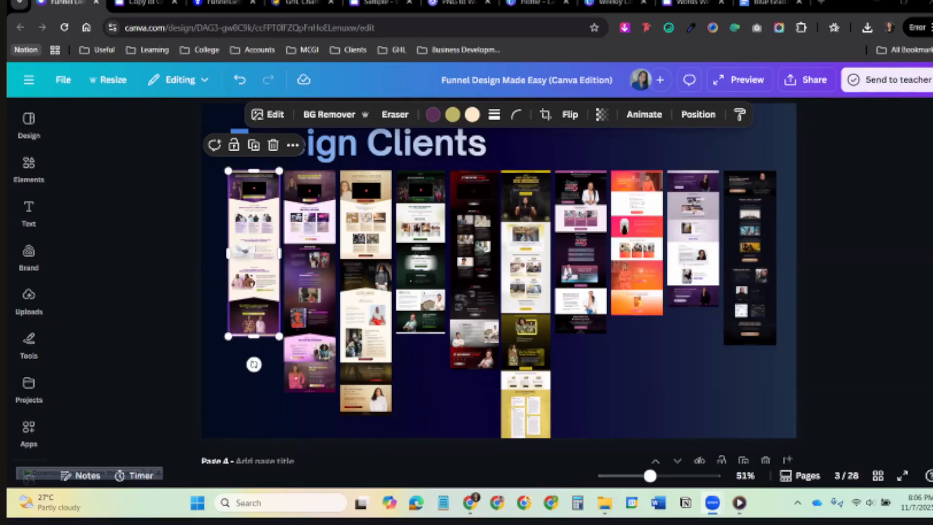
{"action": "left_click", "coordinate": [789, 205]}
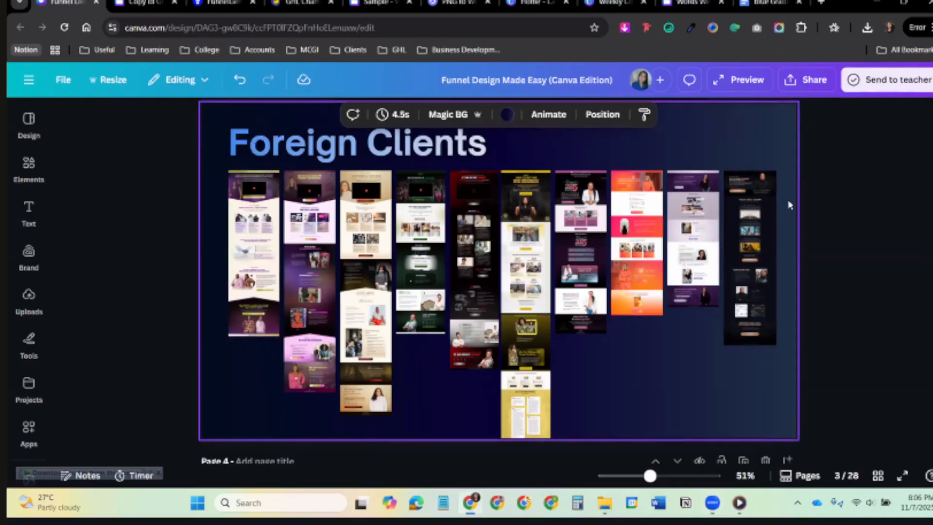
{"action": "left_click", "coordinate": [775, 210]}
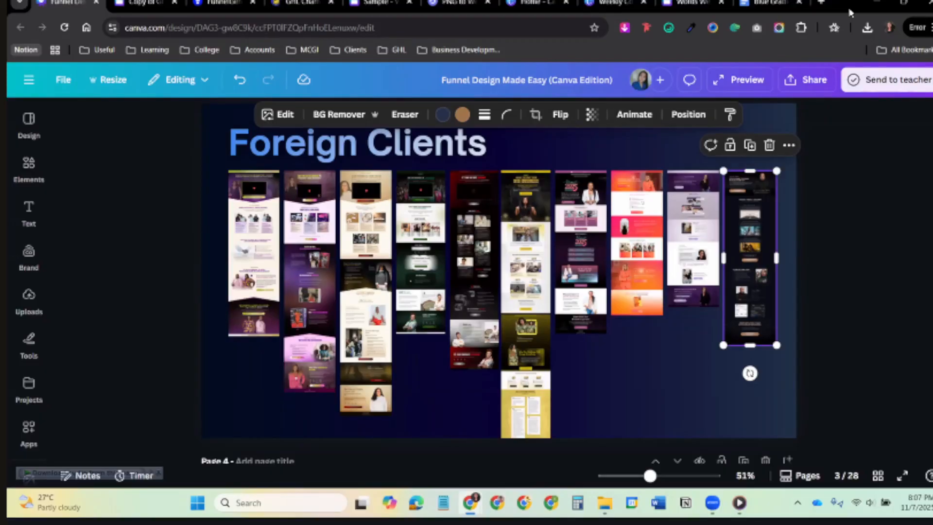
{"action": "left_click", "coordinate": [278, 190]}
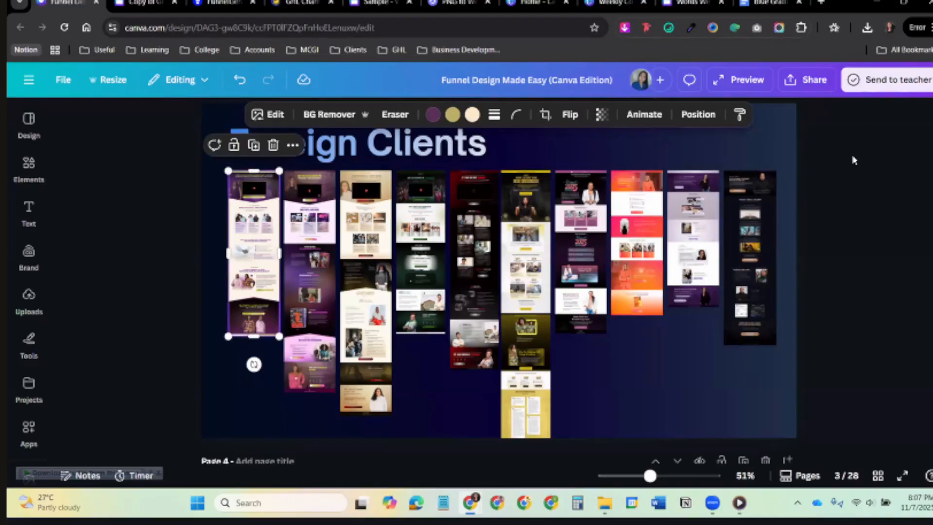
{"action": "left_click", "coordinate": [791, 167]}
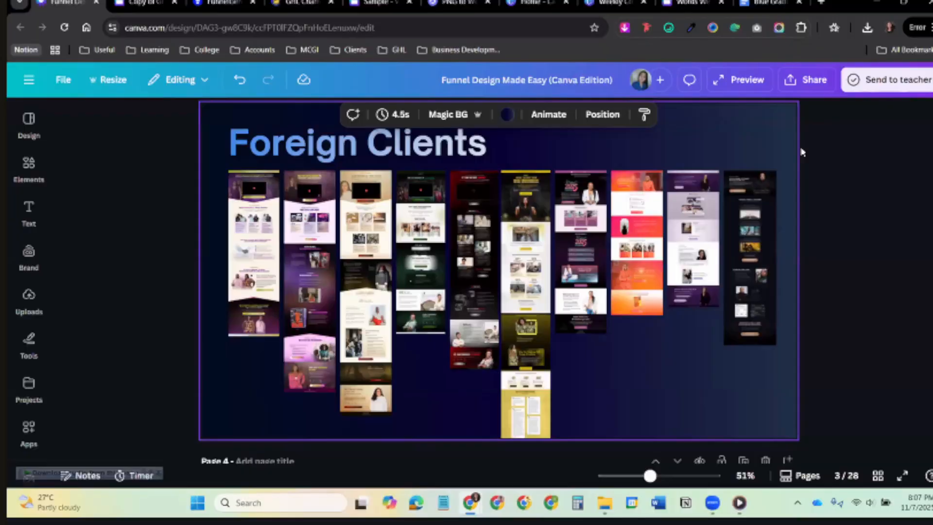
{"action": "left_click_drag", "start_coordinate": [828, 270], "coordinate": [237, 218]}
{"action": "left_click", "coordinate": [844, 266]}
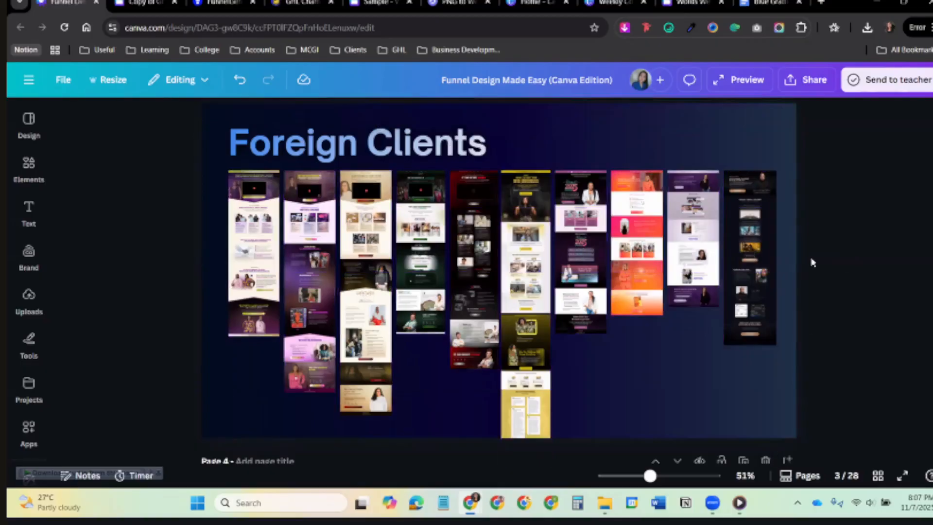
{"action": "left_click", "coordinate": [790, 262]}
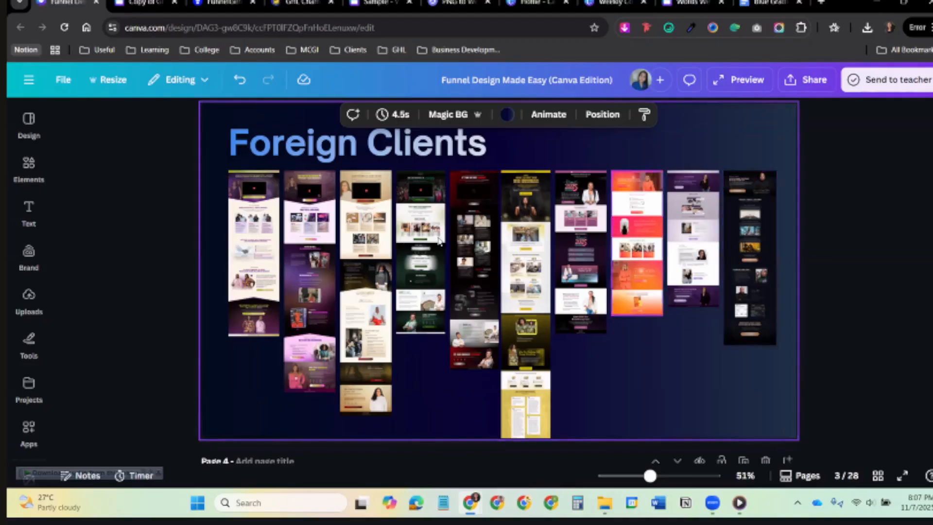
{"action": "left_click", "coordinate": [265, 245]}
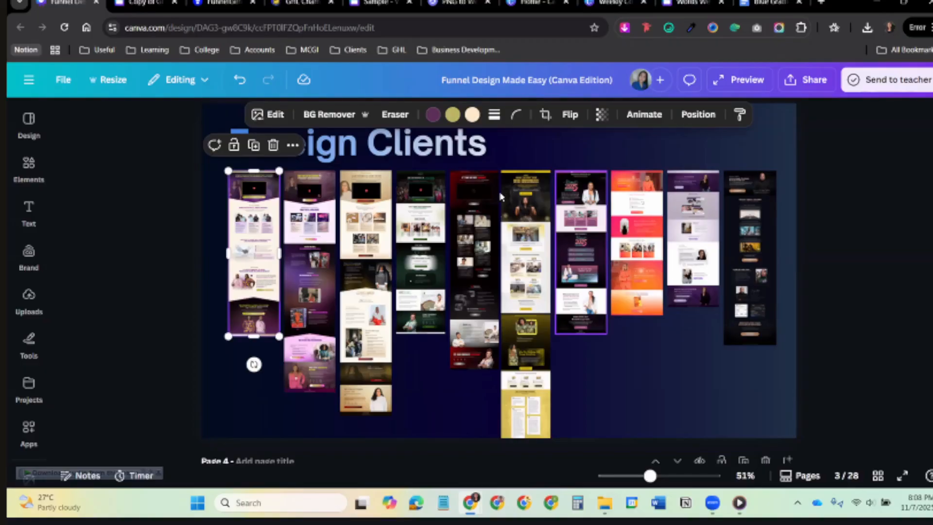
{"action": "left_click", "coordinate": [820, 250]}
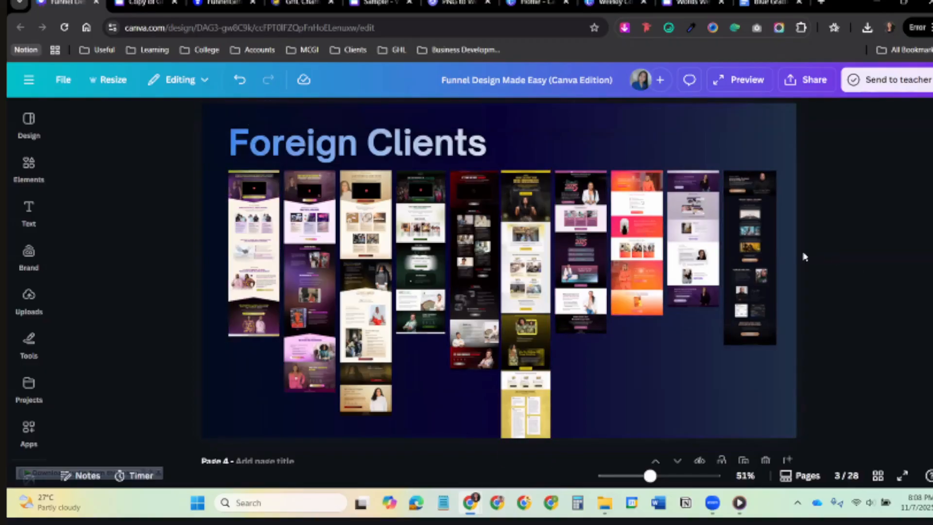
{"action": "left_click_drag", "start_coordinate": [805, 253], "coordinate": [428, 253]}
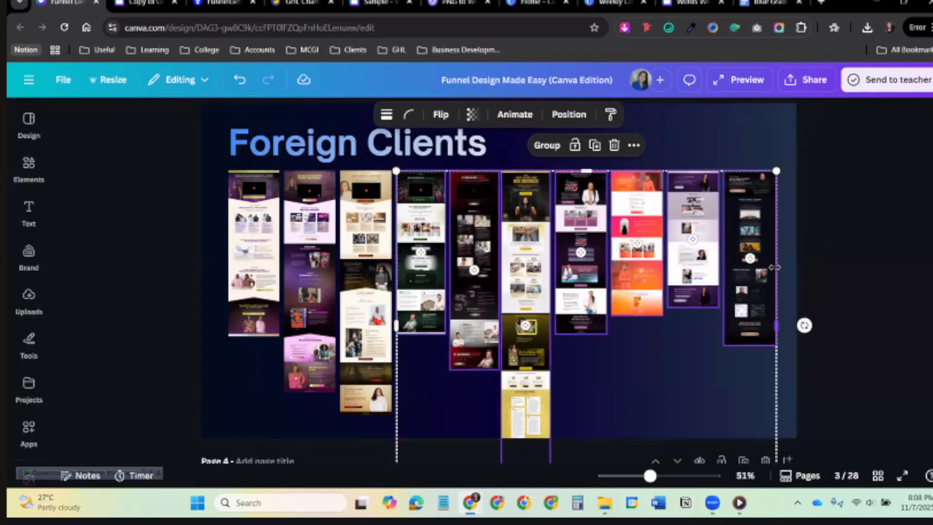
{"action": "left_click", "coordinate": [793, 250]}
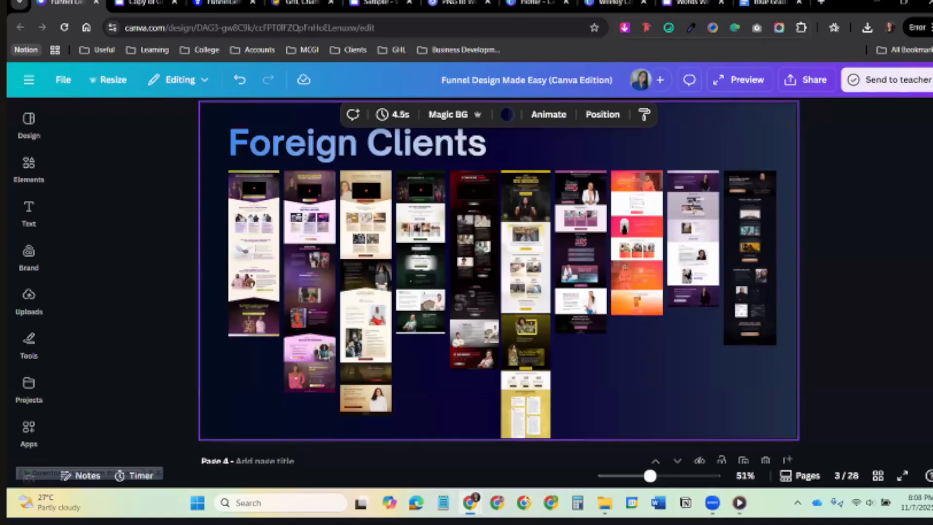
{"action": "left_click", "coordinate": [824, 247]}
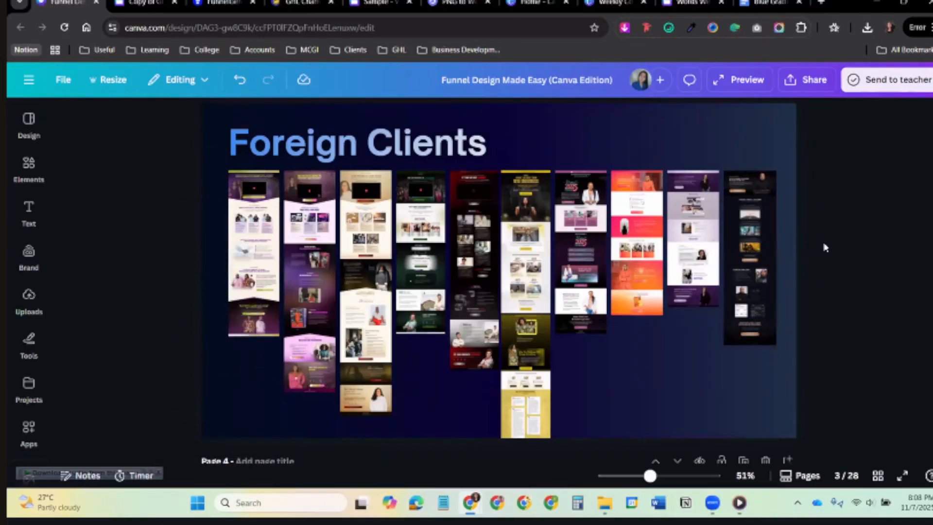
Look through the presentation from the Foreign Clients page to the "Let's Wireframe and Build" page, and return to the portfolio pages.
{"action": "left_click", "coordinate": [795, 248]}
{"action": "scroll", "coordinate": [786, 277], "scroll_direction": "down", "scroll_amount": 5}
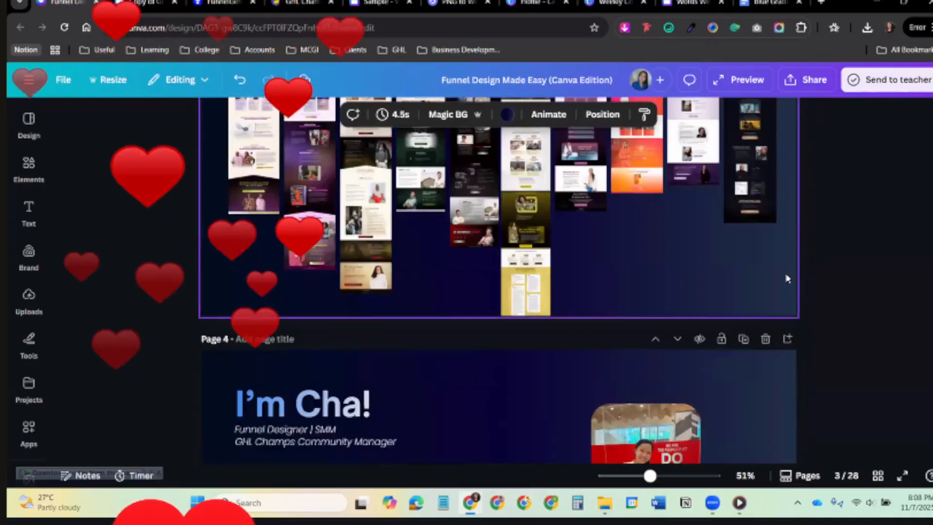
{"action": "scroll", "coordinate": [787, 279], "scroll_direction": "down", "scroll_amount": 8}
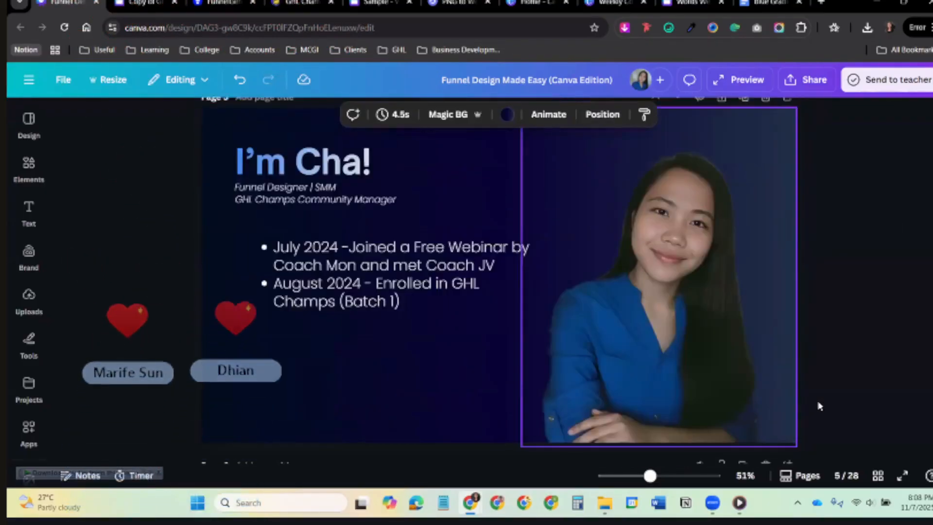
{"action": "scroll", "coordinate": [919, 243], "scroll_direction": "down", "scroll_amount": 15}
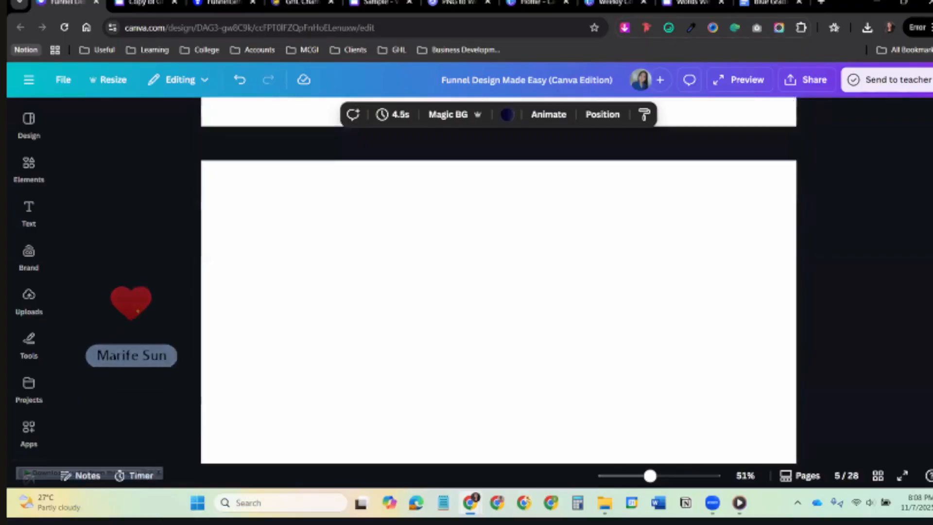
{"action": "scroll", "coordinate": [930, 311], "scroll_direction": "down", "scroll_amount": 15}
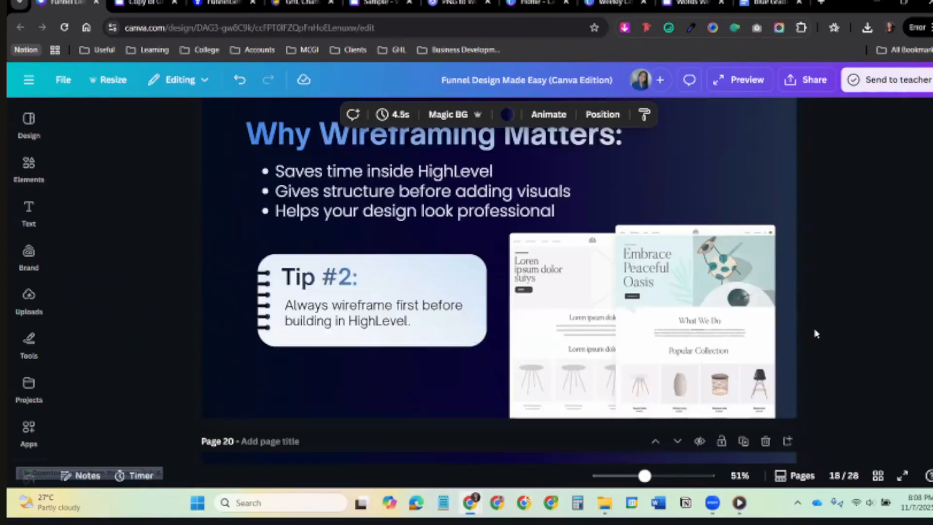
{"action": "scroll", "coordinate": [807, 331], "scroll_direction": "down", "scroll_amount": 15}
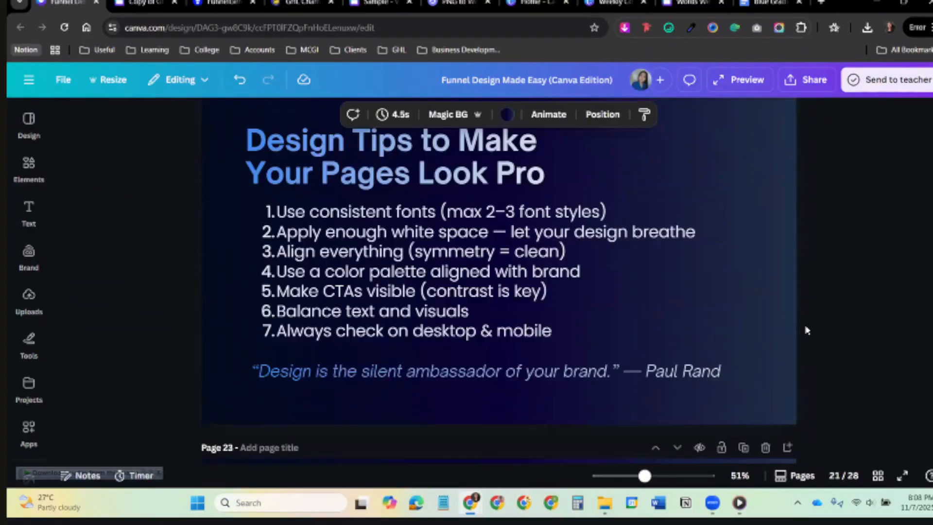
{"action": "scroll", "coordinate": [807, 331], "scroll_direction": "down", "scroll_amount": 10}
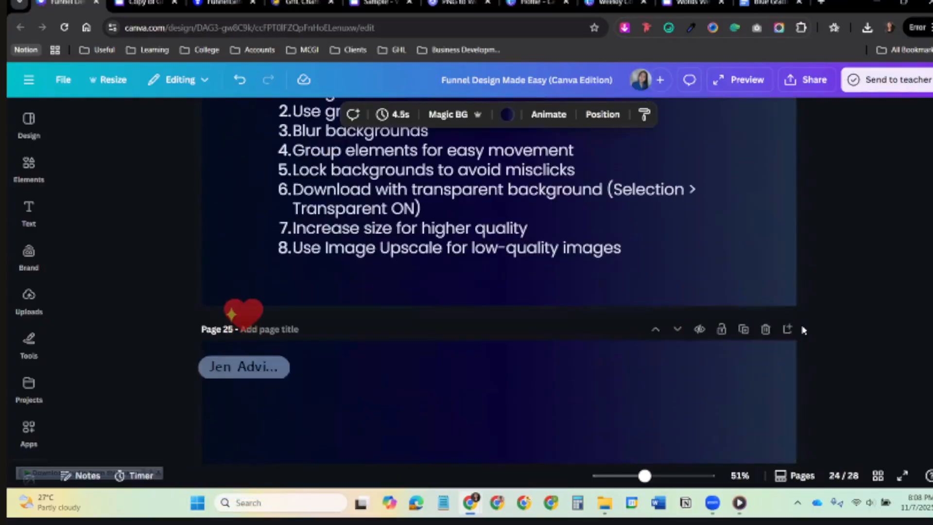
{"action": "scroll", "coordinate": [790, 329], "scroll_direction": "down", "scroll_amount": 3}
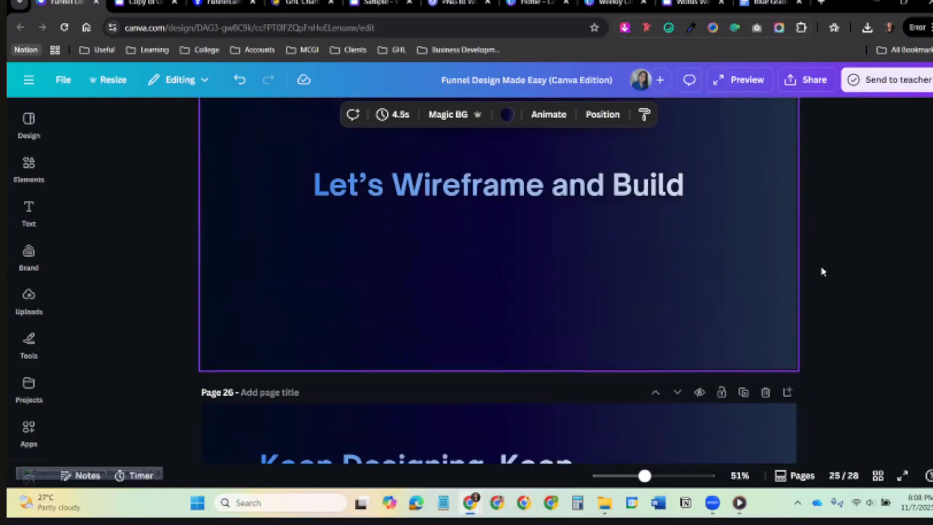
{"action": "scroll", "coordinate": [671, 266], "scroll_direction": "up", "scroll_amount": 20}
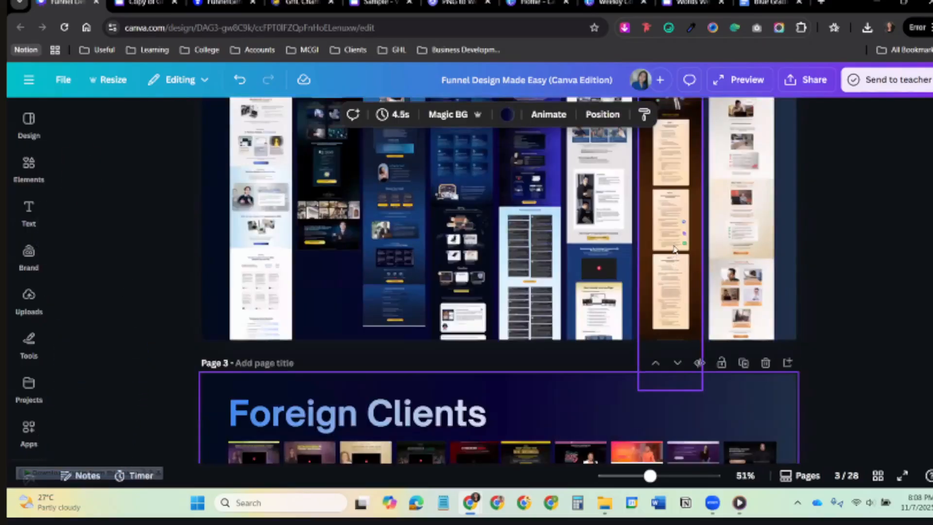
Look through the deck's slides from the Local Clients page to the closing "Your Turn, Champs!" page.
{"action": "scroll", "coordinate": [661, 296], "scroll_direction": "up", "scroll_amount": 3}
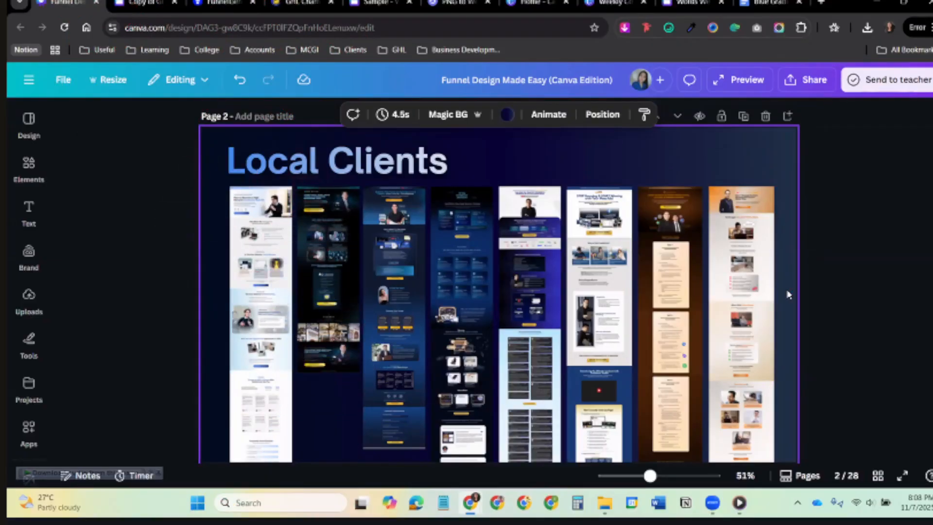
{"action": "scroll", "coordinate": [789, 340], "scroll_direction": "up", "scroll_amount": 3}
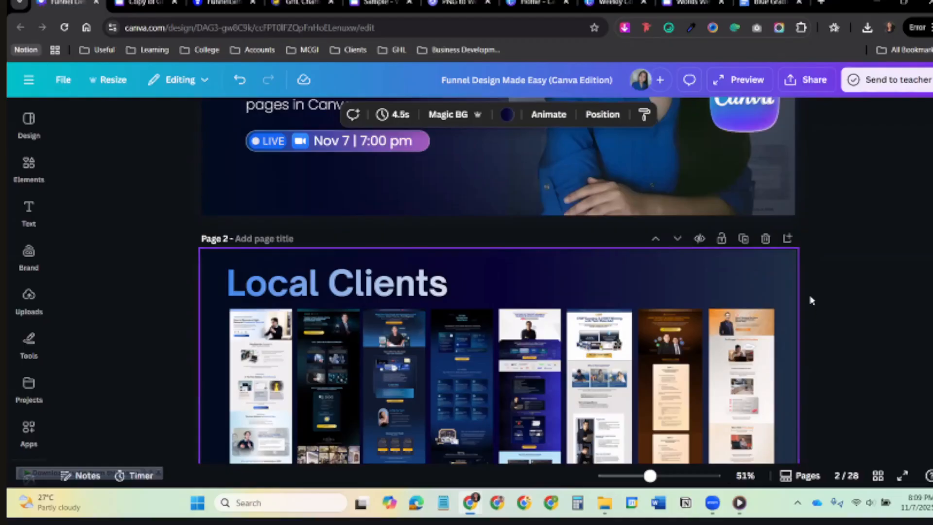
{"action": "scroll", "coordinate": [794, 317], "scroll_direction": "down", "scroll_amount": 1}
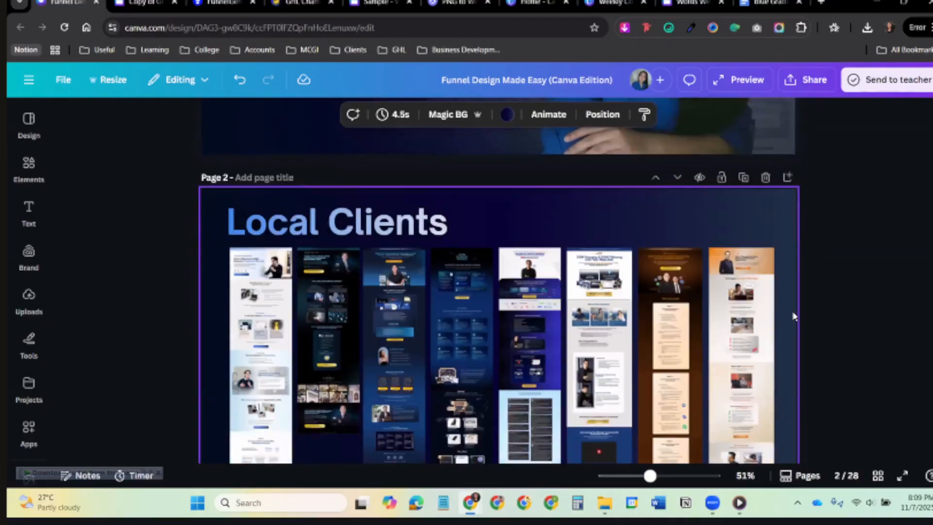
{"action": "scroll", "coordinate": [794, 317], "scroll_direction": "down", "scroll_amount": 9}
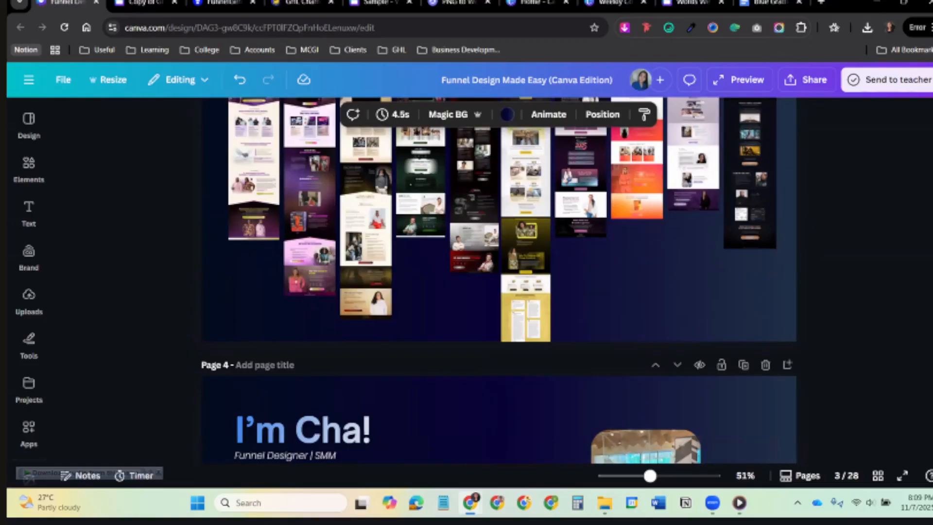
{"action": "scroll", "coordinate": [799, 254], "scroll_direction": "down", "scroll_amount": 20}
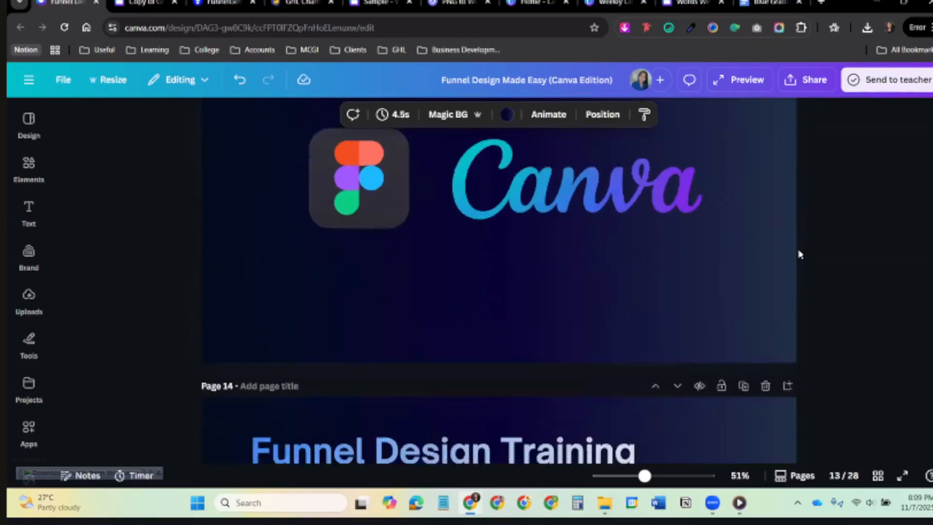
{"action": "scroll", "coordinate": [799, 255], "scroll_direction": "down", "scroll_amount": 3}
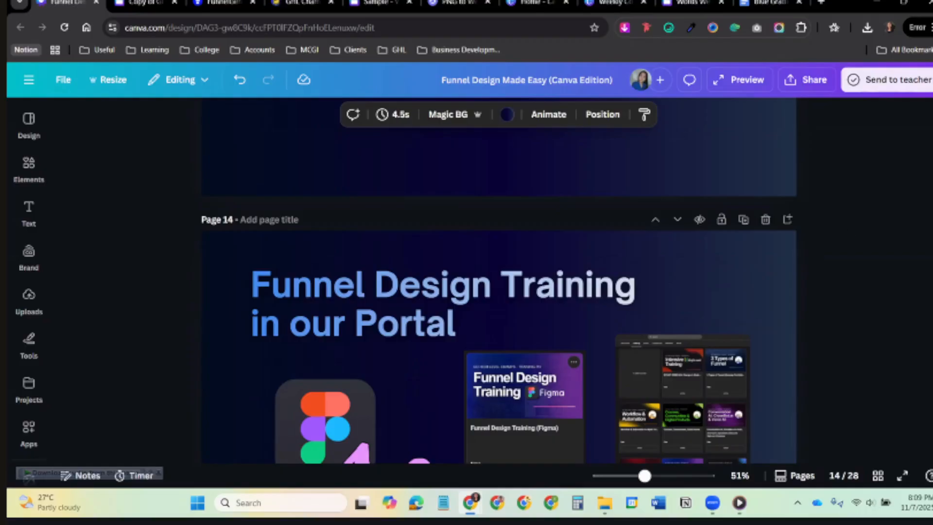
{"action": "scroll", "coordinate": [764, 271], "scroll_direction": "down", "scroll_amount": 3}
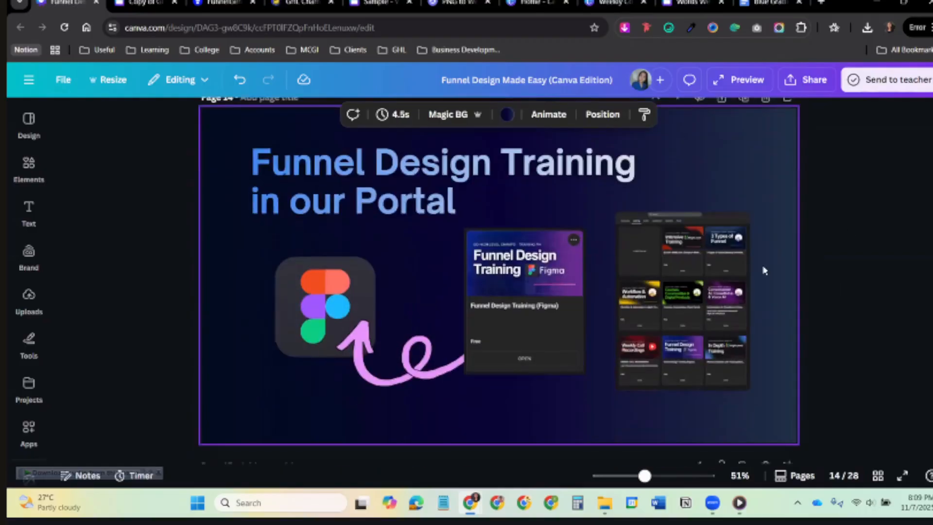
{"action": "scroll", "coordinate": [776, 271], "scroll_direction": "down", "scroll_amount": 15}
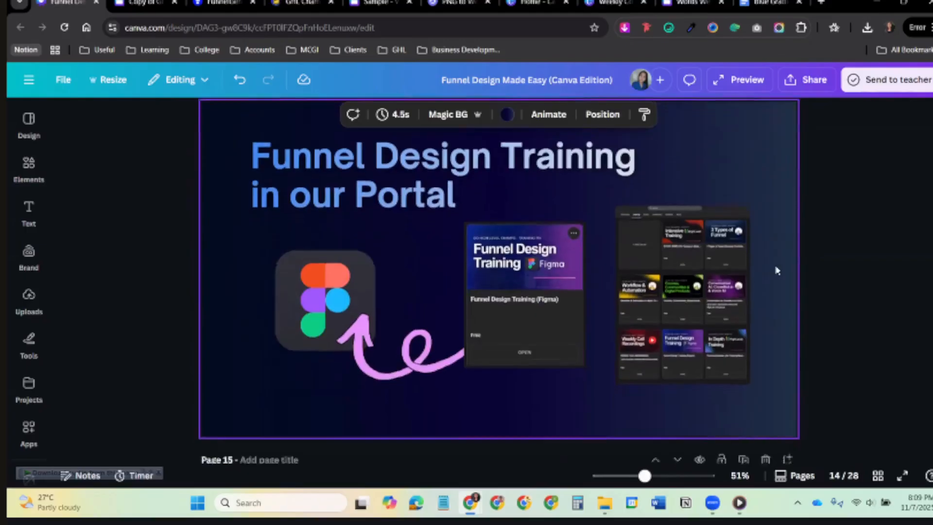
{"action": "scroll", "coordinate": [777, 271], "scroll_direction": "down", "scroll_amount": 20}
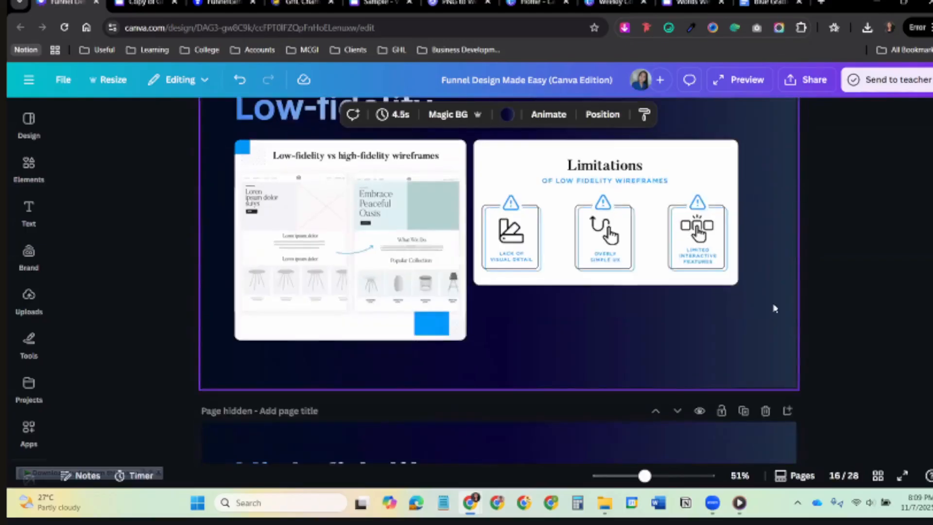
{"action": "scroll", "coordinate": [773, 337], "scroll_direction": "down", "scroll_amount": 10}
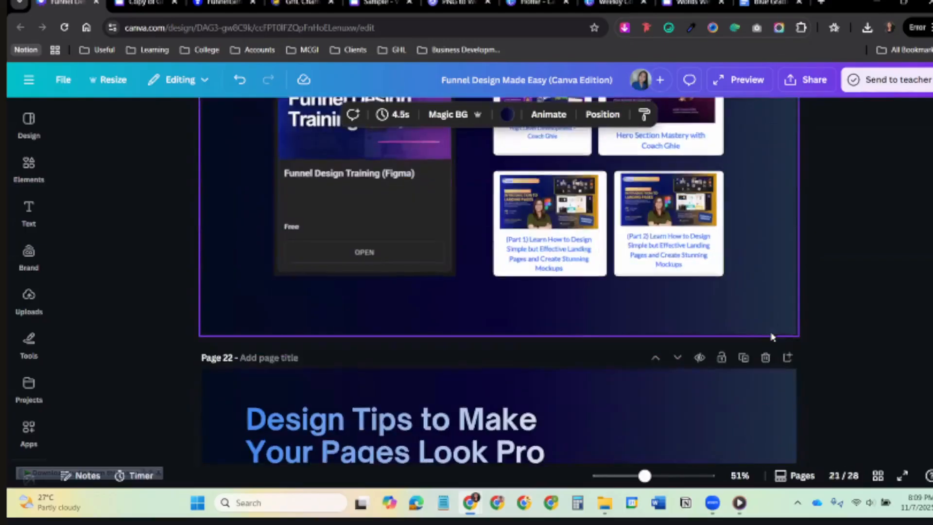
{"action": "scroll", "coordinate": [773, 337], "scroll_direction": "up", "scroll_amount": 3}
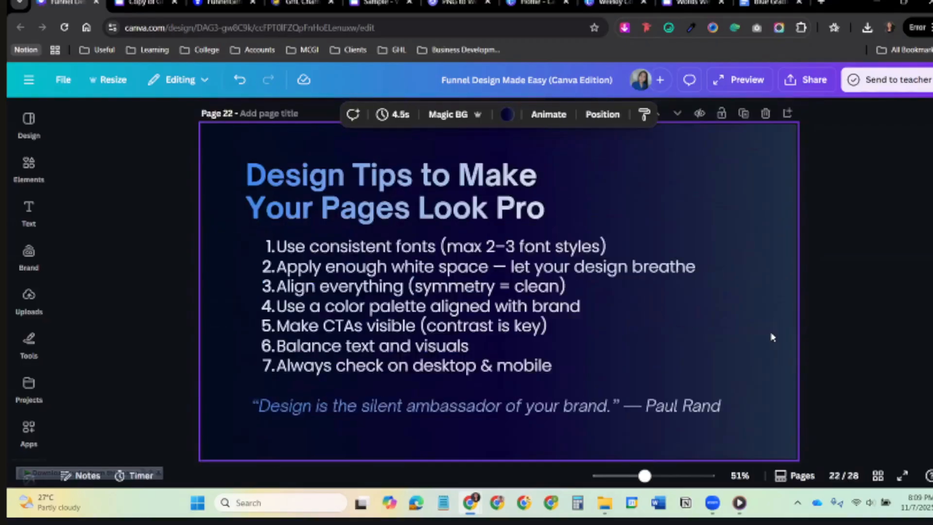
{"action": "left_click", "coordinate": [579, 334]}
{"action": "scroll", "coordinate": [583, 334], "scroll_direction": "down", "scroll_amount": 10}
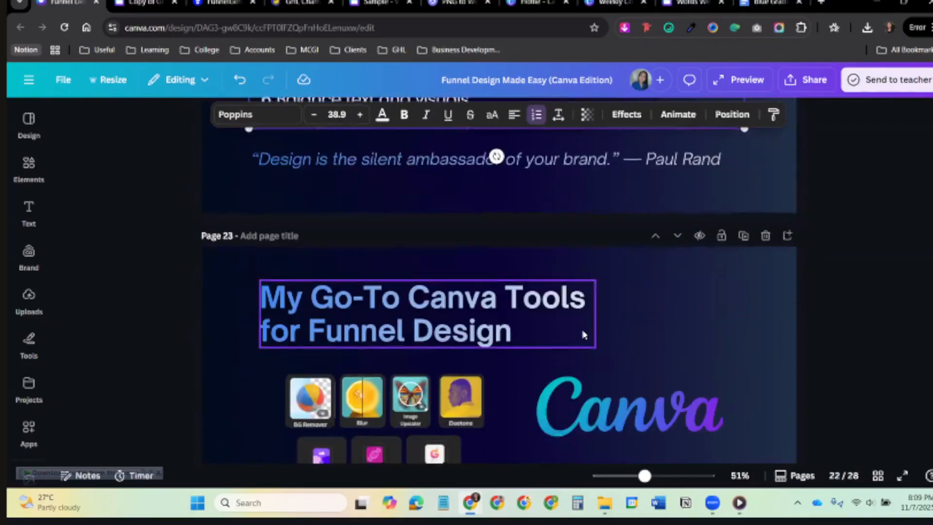
{"action": "scroll", "coordinate": [584, 334], "scroll_direction": "down", "scroll_amount": 10}
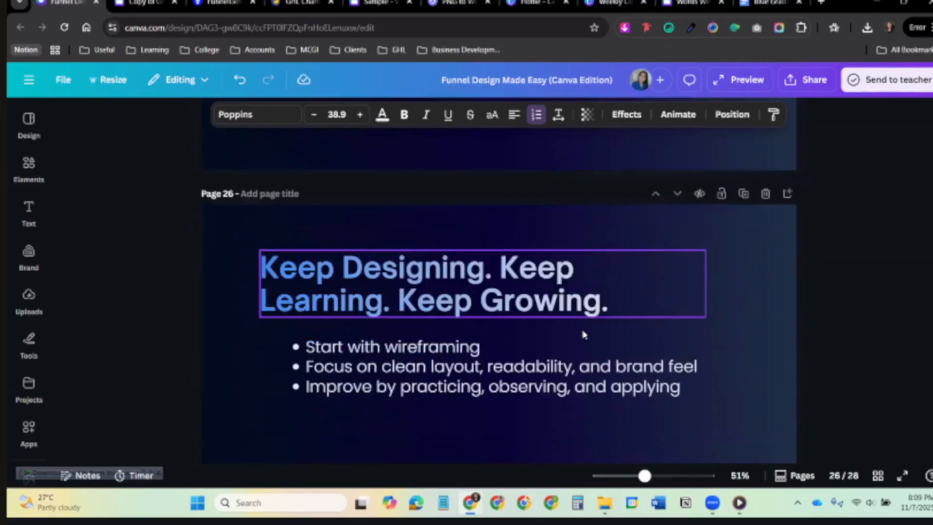
{"action": "scroll", "coordinate": [598, 335], "scroll_direction": "down", "scroll_amount": 8}
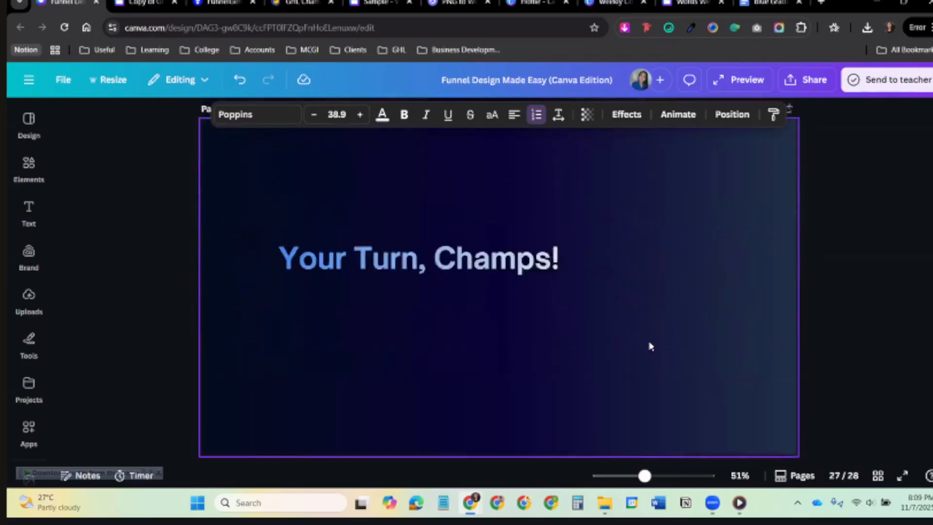
Go back through the deck to the Local Clients page and browse forward to the slide showing the first designs.
{"action": "scroll", "coordinate": [650, 346], "scroll_direction": "up", "scroll_amount": 7}
{"action": "scroll", "coordinate": [715, 347], "scroll_direction": "up", "scroll_amount": 5}
{"action": "scroll", "coordinate": [761, 337], "scroll_direction": "up", "scroll_amount": 2}
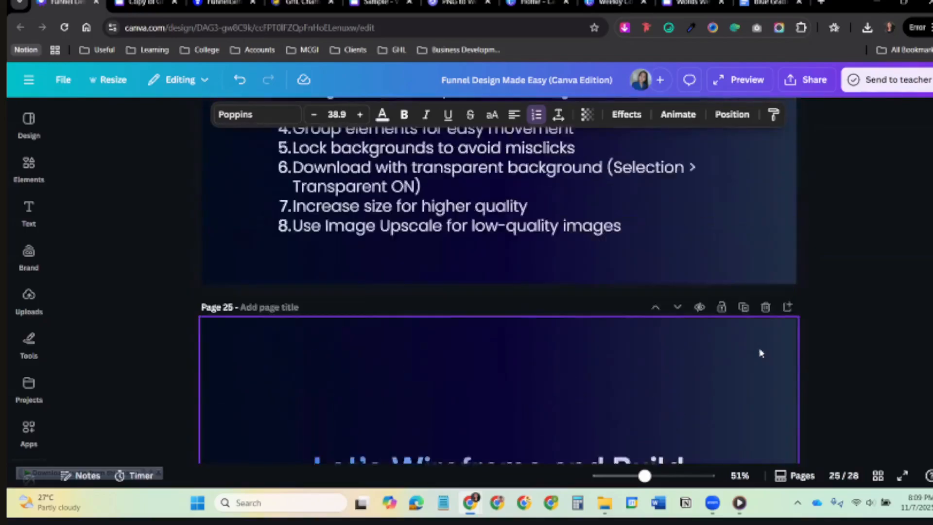
{"action": "scroll", "coordinate": [761, 354], "scroll_direction": "down", "scroll_amount": 10}
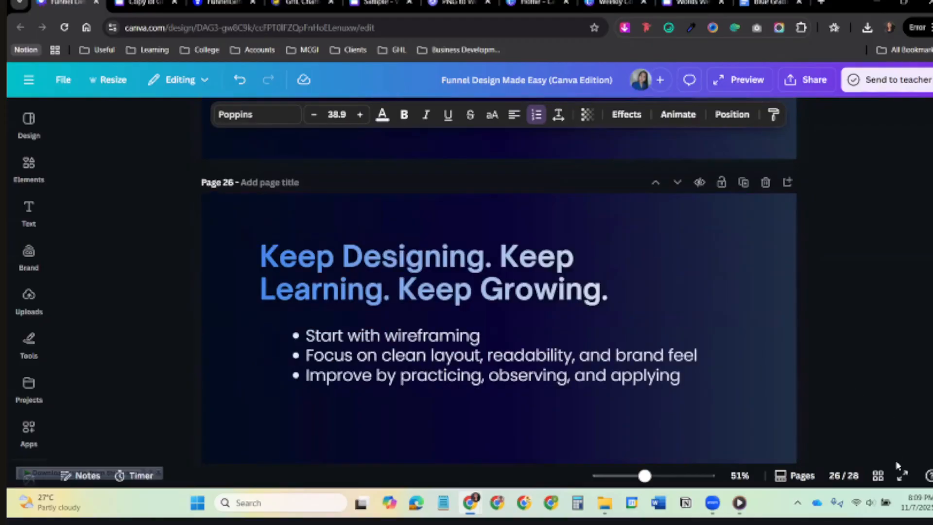
{"action": "scroll", "coordinate": [652, 377], "scroll_direction": "up", "scroll_amount": 5}
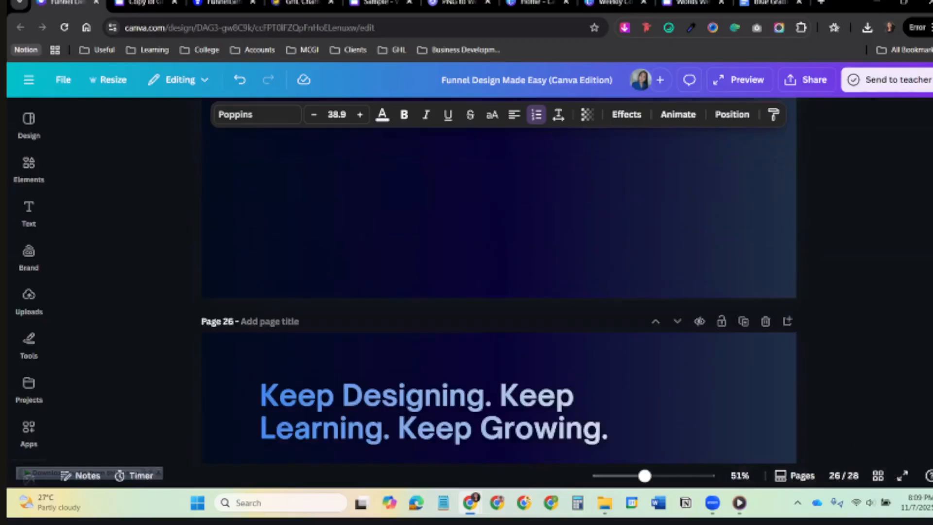
{"action": "scroll", "coordinate": [710, 311], "scroll_direction": "up", "scroll_amount": 20}
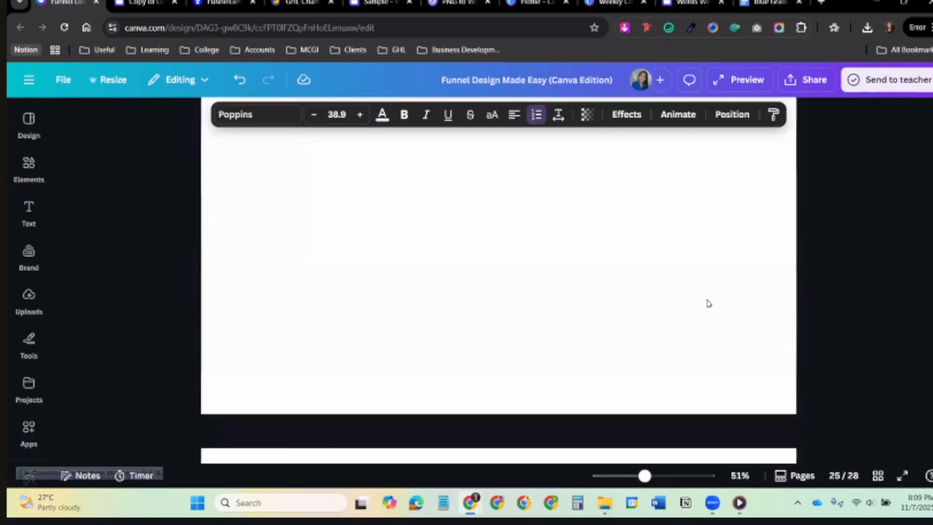
{"action": "scroll", "coordinate": [717, 323], "scroll_direction": "up", "scroll_amount": 6}
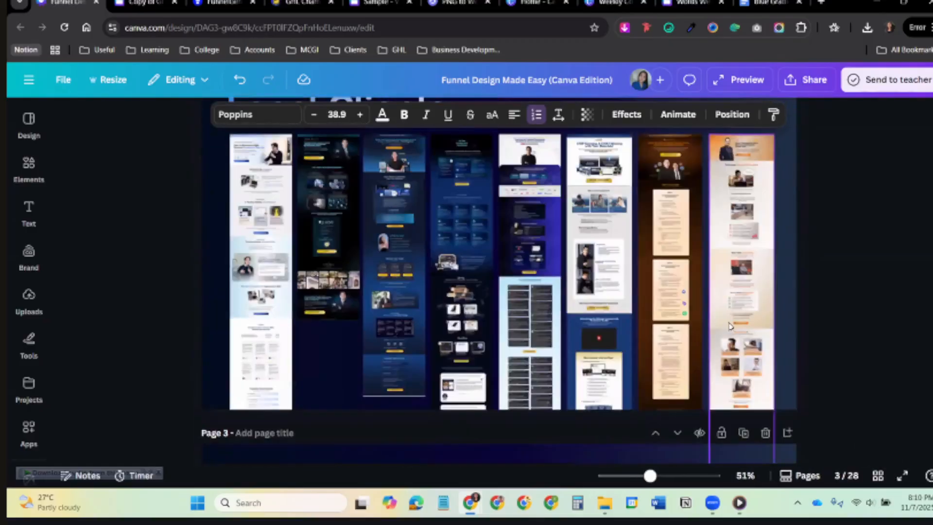
{"action": "scroll", "coordinate": [739, 367], "scroll_direction": "down", "scroll_amount": 15}
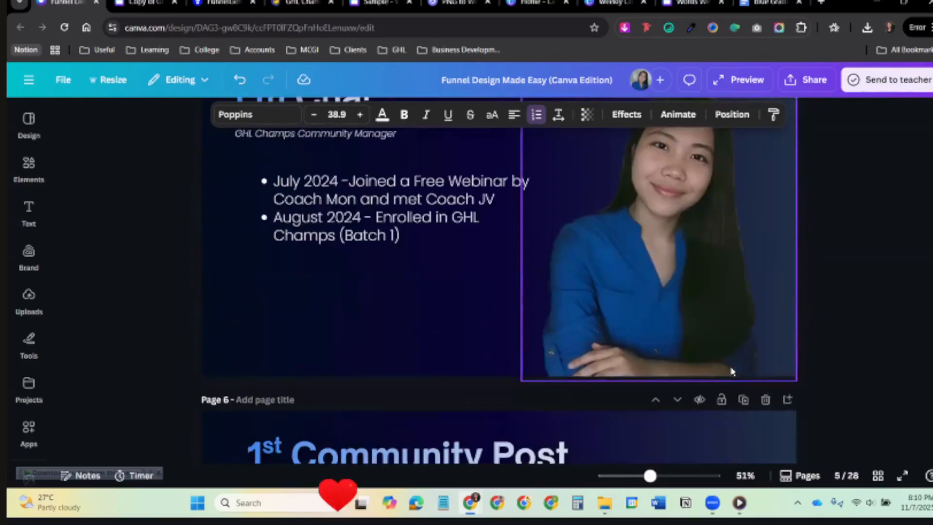
{"action": "scroll", "coordinate": [732, 372], "scroll_direction": "down", "scroll_amount": 18}
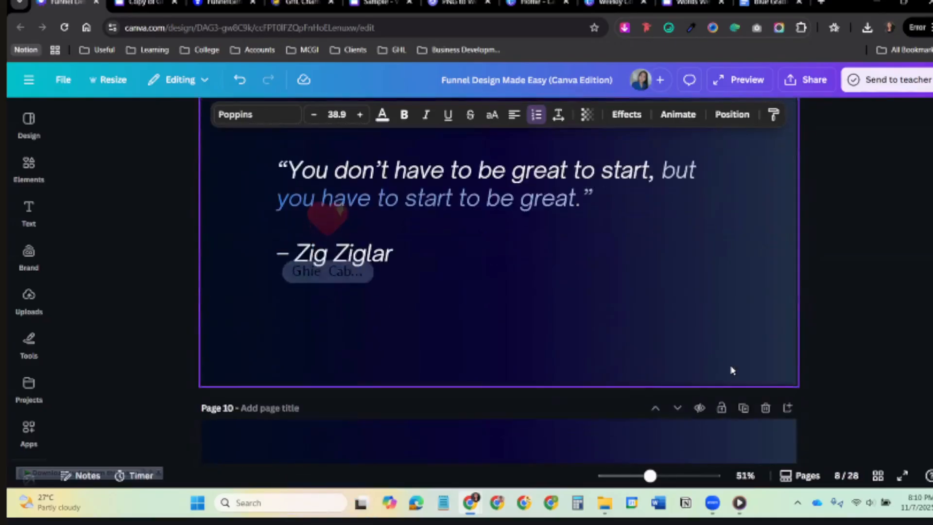
{"action": "scroll", "coordinate": [732, 371], "scroll_direction": "down", "scroll_amount": 6}
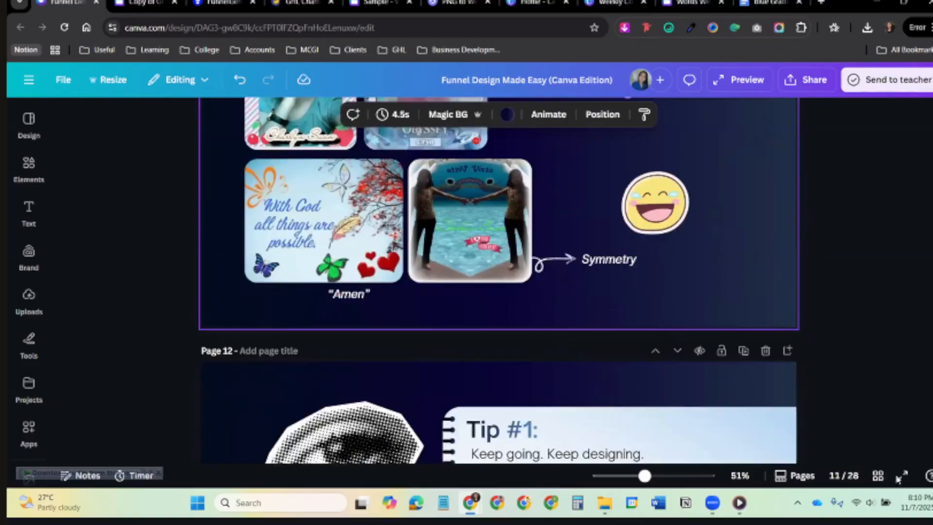
Present the deck full screen starting from page 11, the slide with the first designs.
{"action": "left_click", "coordinate": [901, 477]}
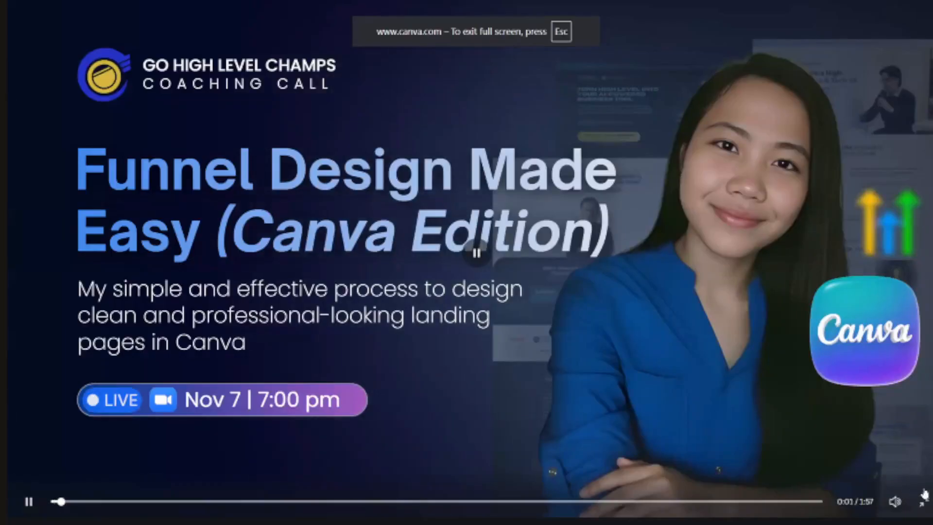
{"action": "left_click", "coordinate": [924, 495]}
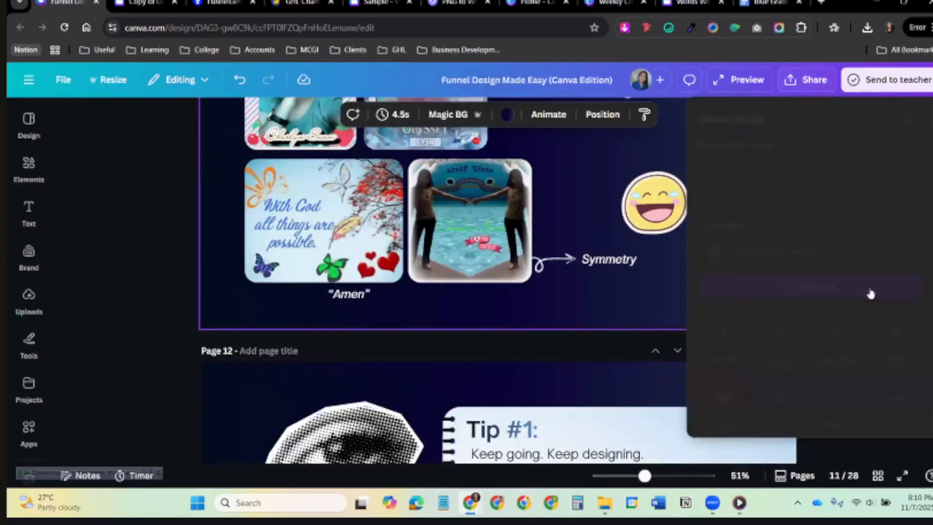
{"action": "left_click", "coordinate": [894, 341]}
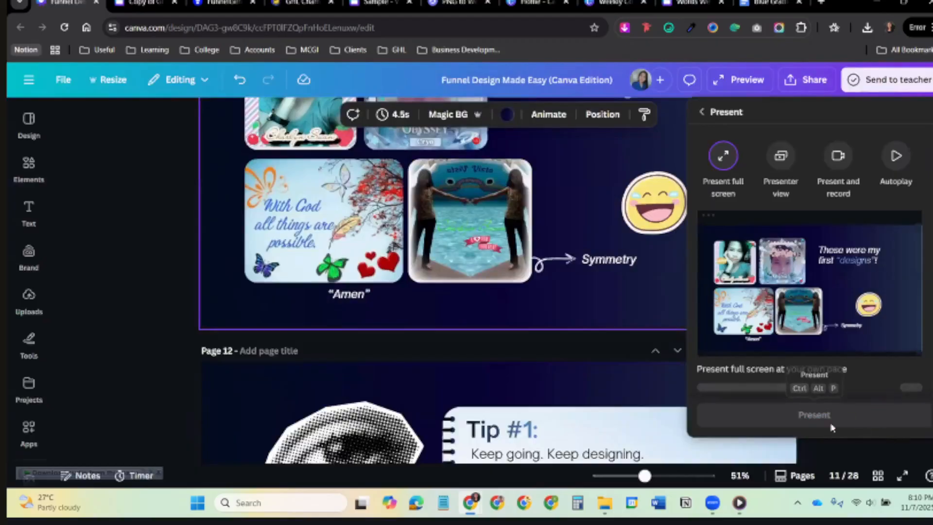
{"action": "left_click", "coordinate": [885, 412]}
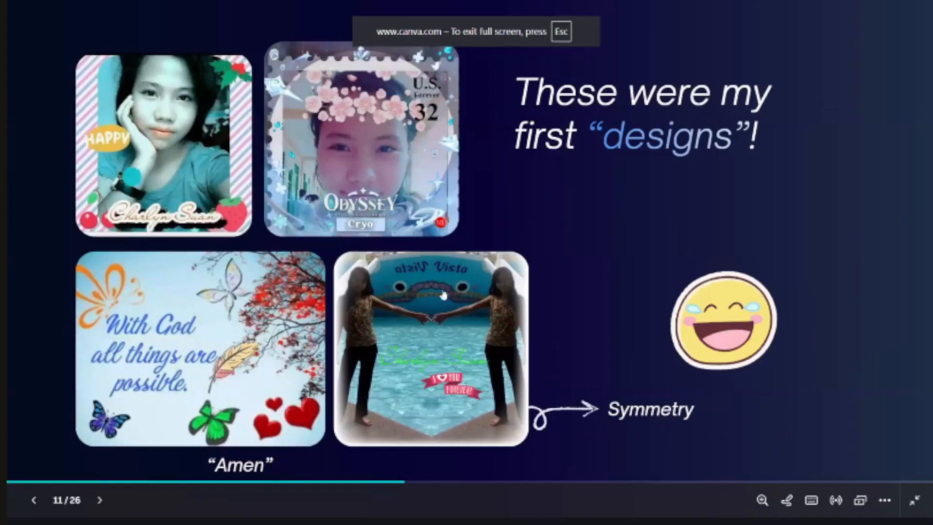
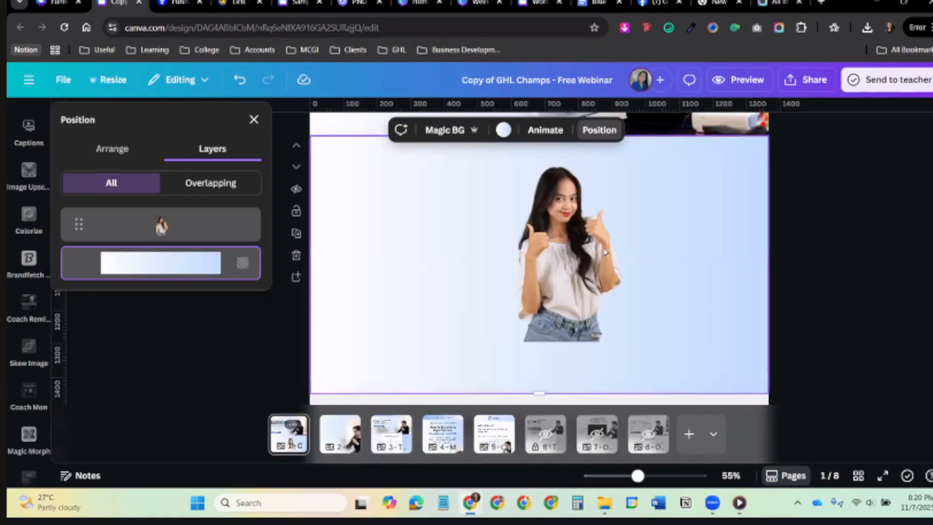
Crop the empty area above the head of the thumbs-up woman's cut-out photo in the new gradient section.
{"action": "left_click", "coordinate": [604, 250]}
{"action": "scroll", "coordinate": [604, 216], "scroll_direction": "up", "scroll_amount": 2}
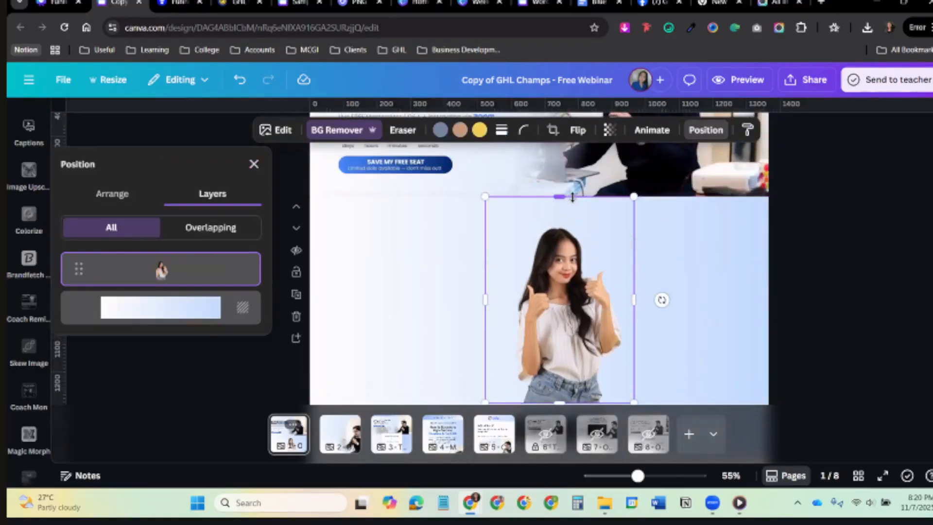
{"action": "left_click_drag", "start_coordinate": [575, 218], "coordinate": [575, 222]}
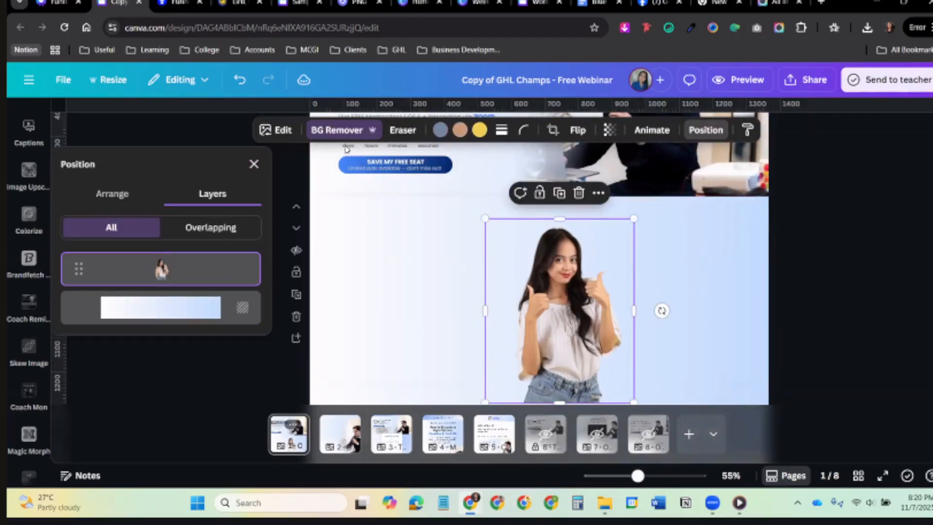
Apply Image Blender's Linear blend to the thumbs-up woman's cut-out photo.
{"action": "left_click", "coordinate": [276, 130]}
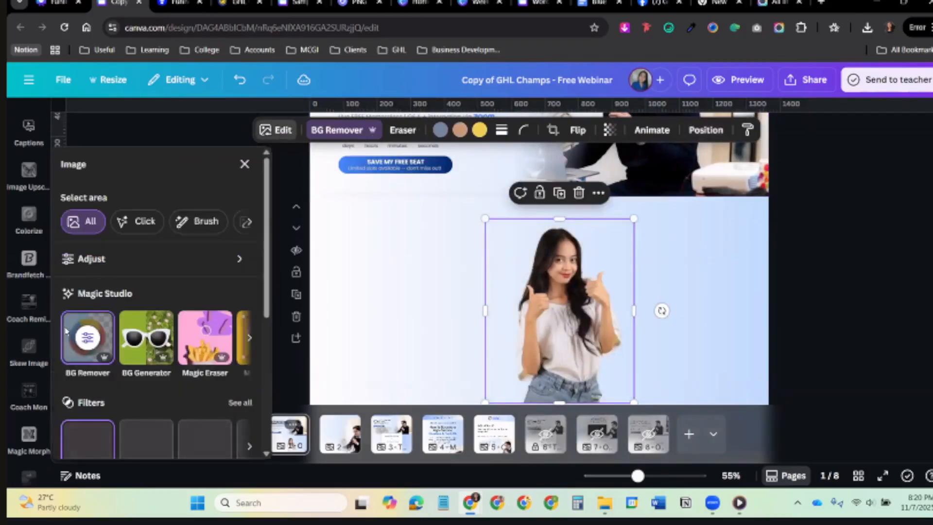
{"action": "scroll", "coordinate": [171, 379], "scroll_direction": "down", "scroll_amount": 3}
{"action": "scroll", "coordinate": [171, 379], "scroll_direction": "down", "scroll_amount": 3}
{"action": "scroll", "coordinate": [19, 384], "scroll_direction": "down", "scroll_amount": 2}
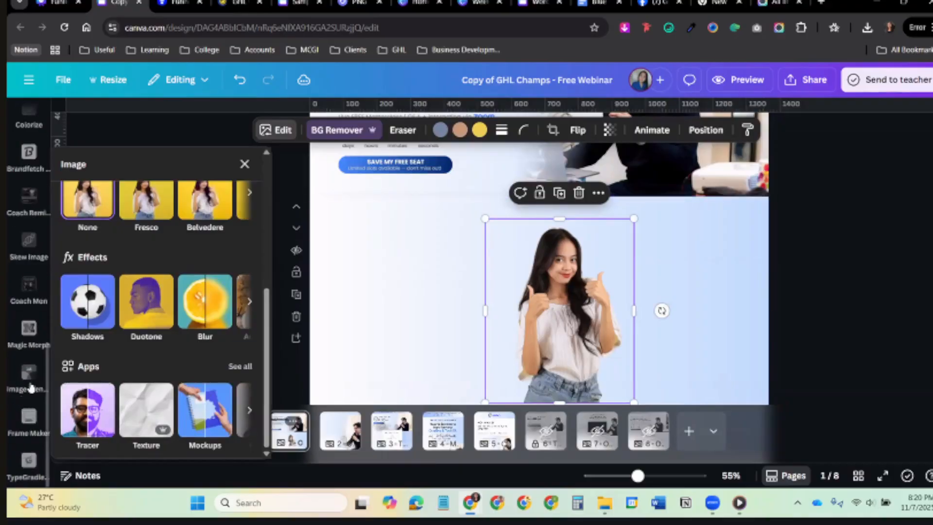
{"action": "left_click", "coordinate": [30, 385]}
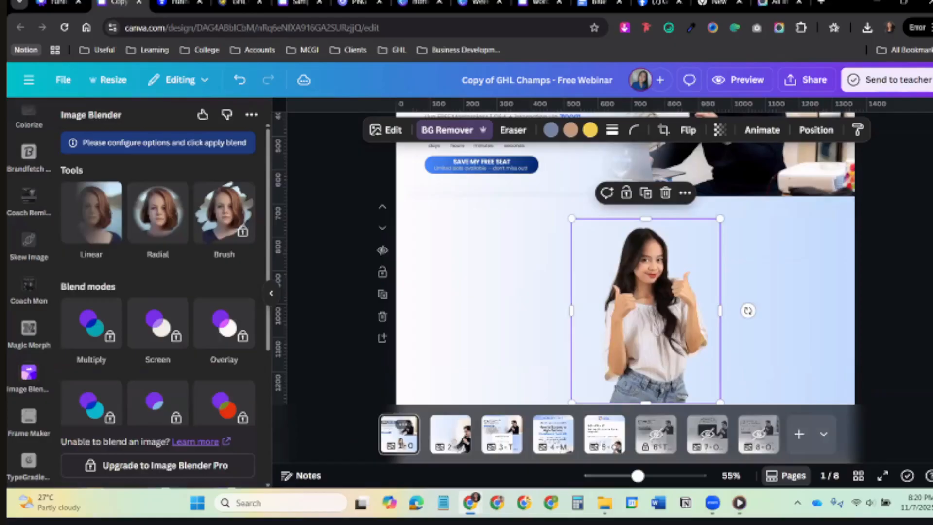
{"action": "left_click", "coordinate": [93, 238]}
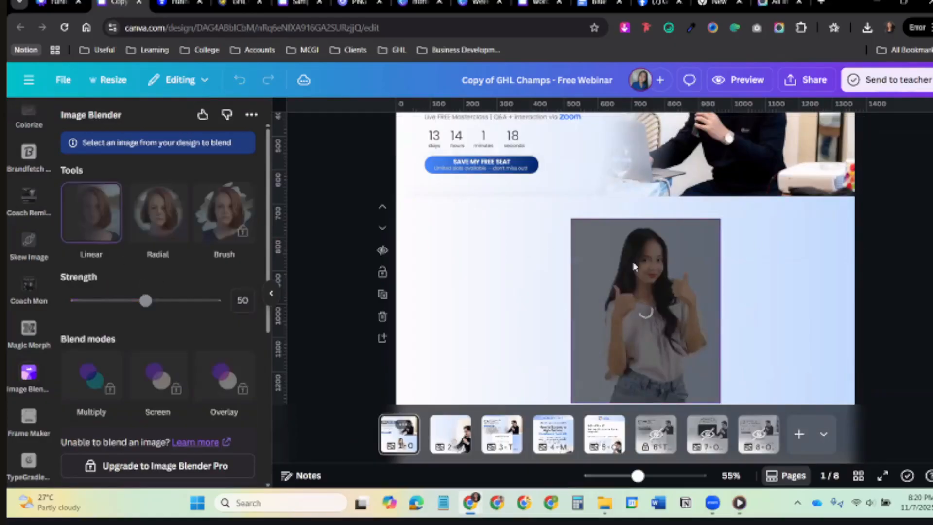
Lower the linear fade so the woman's photo dissolves only around her jeans, keeping strength 50, and save the blended image.
{"action": "scroll", "coordinate": [634, 266], "scroll_direction": "down", "scroll_amount": 1}
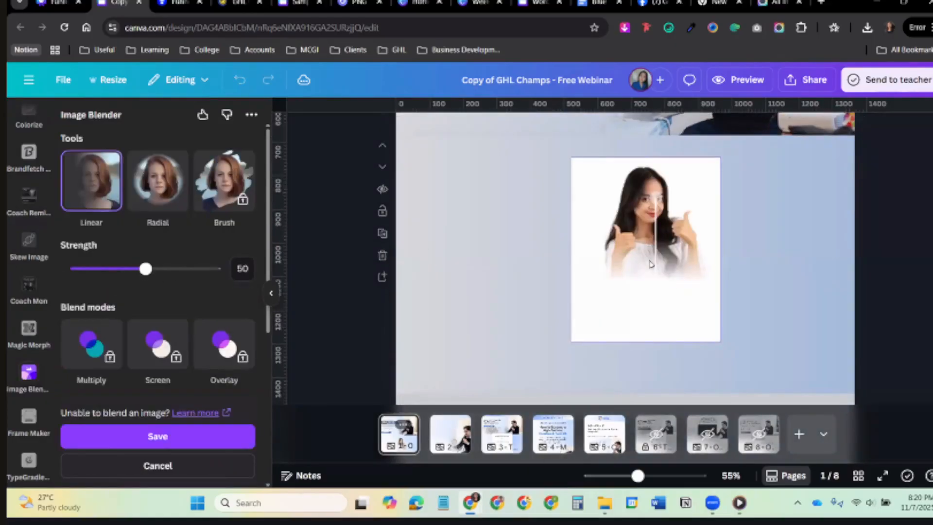
{"action": "left_click_drag", "start_coordinate": [651, 264], "coordinate": [642, 321]}
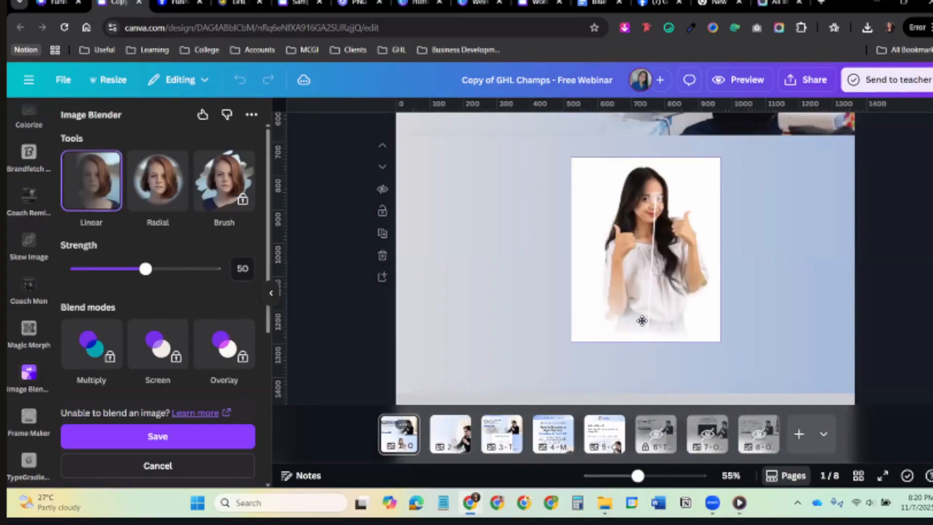
{"action": "left_click_drag", "start_coordinate": [656, 197], "coordinate": [648, 248]}
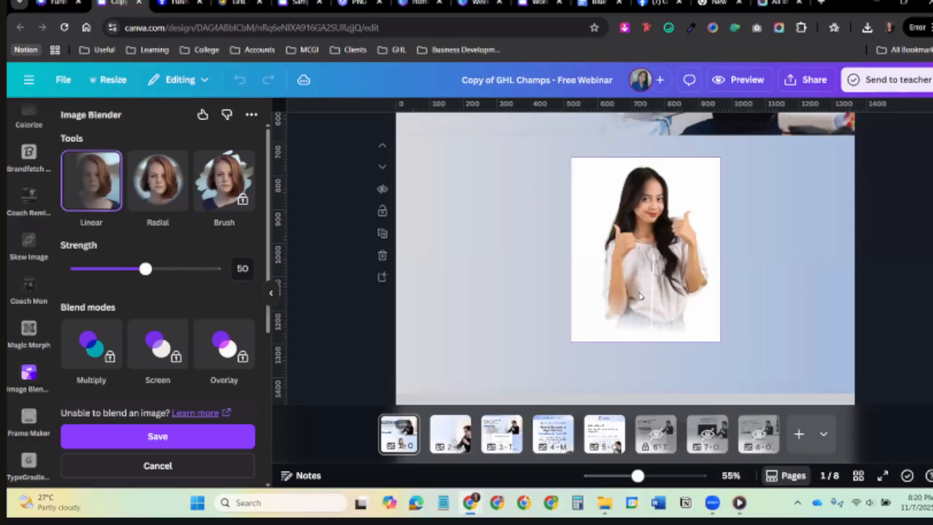
{"action": "left_click", "coordinate": [209, 436]}
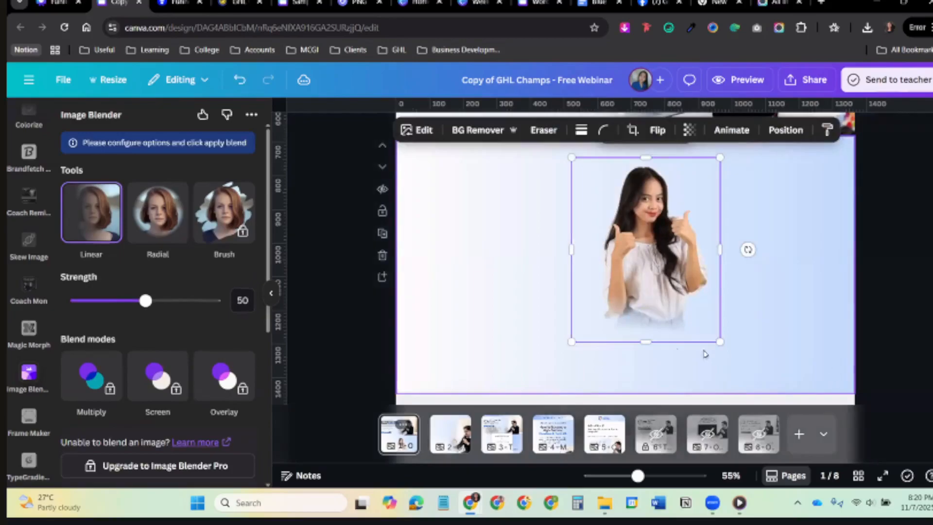
Move the faded woman's photo into the right half of the gradient section, slightly lower, and deselect it.
{"action": "left_click", "coordinate": [706, 353]}
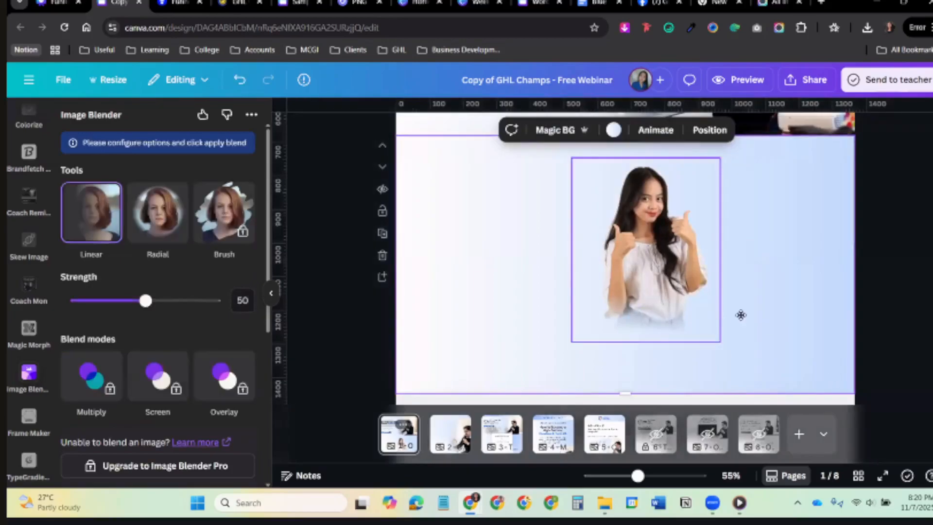
{"action": "left_click_drag", "start_coordinate": [690, 337], "coordinate": [760, 350]}
{"action": "left_click", "coordinate": [759, 373]}
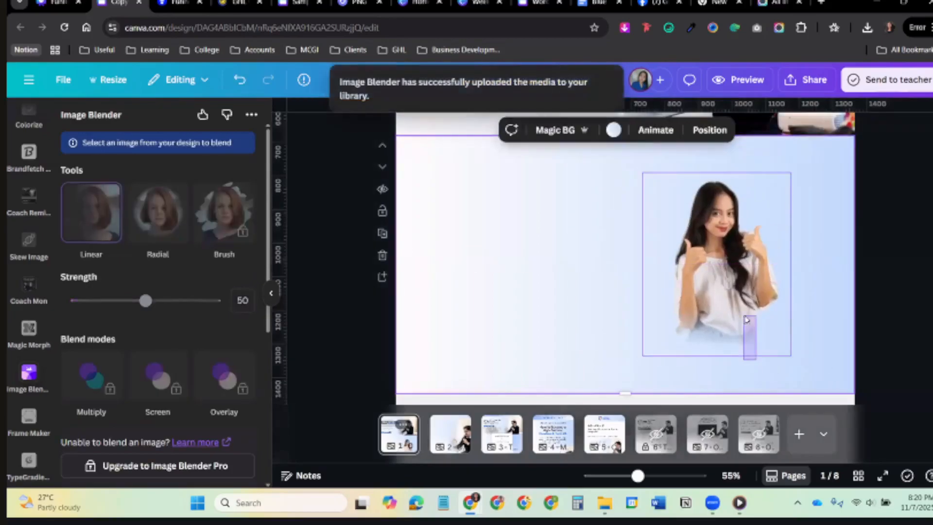
{"action": "left_click", "coordinate": [746, 355]}
{"action": "left_click", "coordinate": [750, 363]}
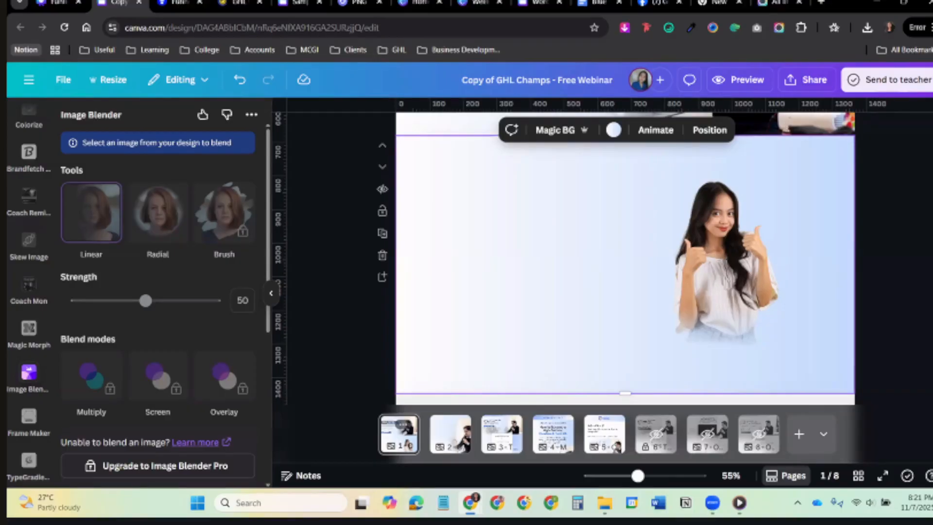
Switch to the Funnel Design Made Easy deck and view the Foreign Clients page's funnel designs at 85% zoom.
{"action": "mouse_move", "coordinate": [183, 5]}
{"action": "scroll", "coordinate": [626, 258], "scroll_direction": "up", "scroll_amount": 6}
{"action": "key", "text": "ctrl+shift+Tab"}
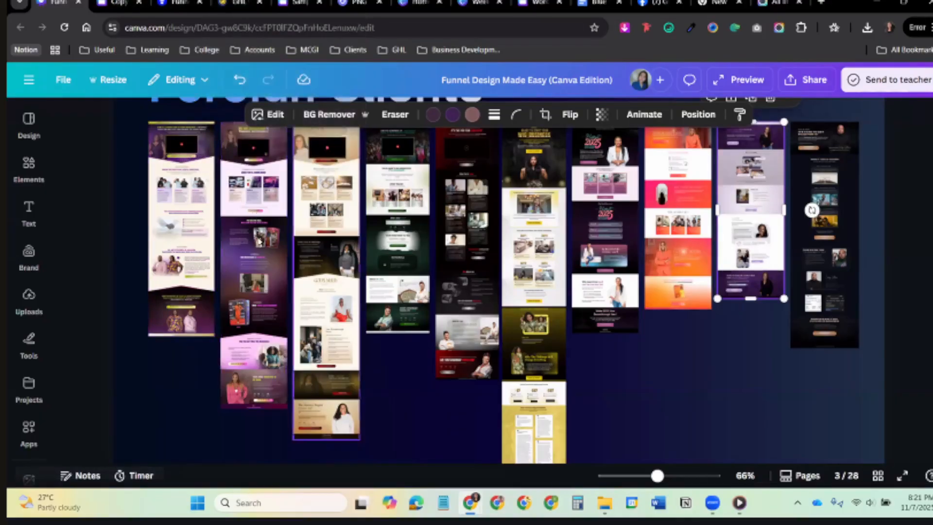
{"action": "left_click_drag", "start_coordinate": [657, 476], "coordinate": [664, 476]}
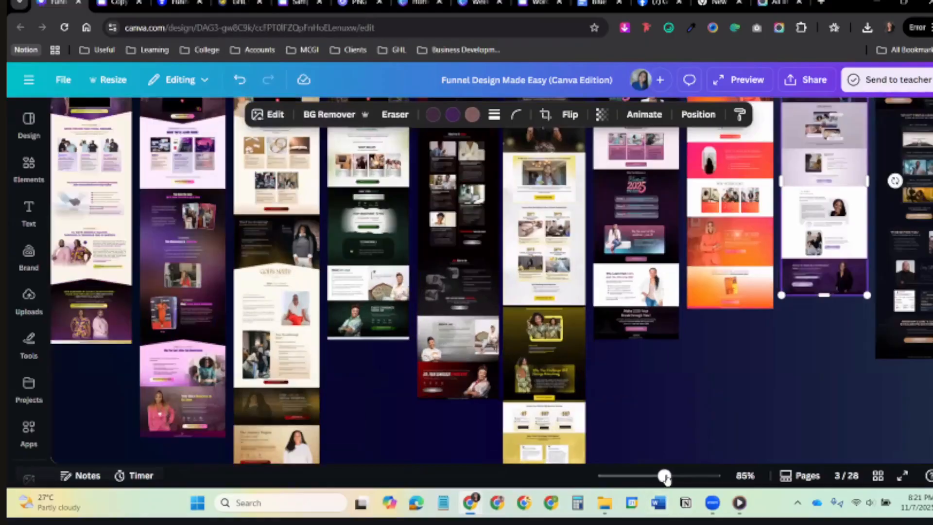
{"action": "scroll", "coordinate": [560, 77], "scroll_direction": "up", "scroll_amount": 2}
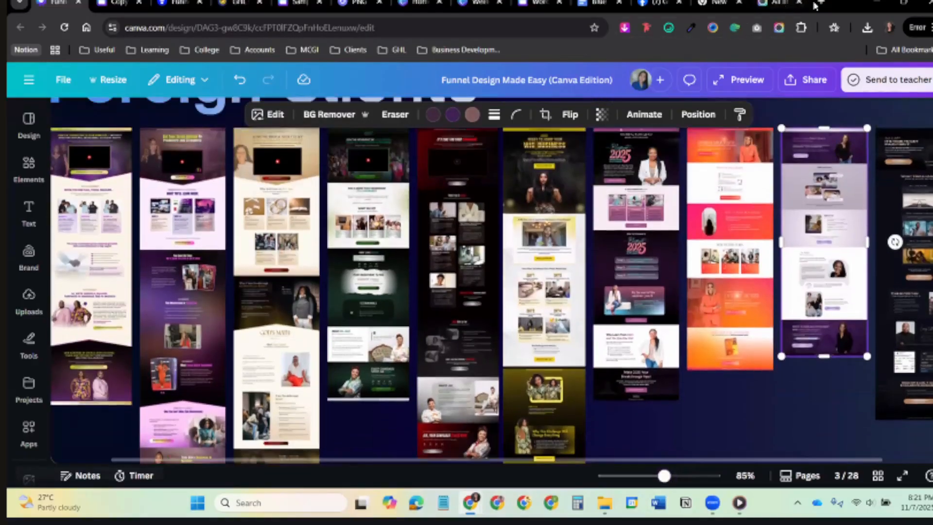
Open the bookmarked 3 Day Activation Challenge page from the Compilation R. folder under Clients in a new browser tab.
{"action": "key", "text": "ctrl+t"}
{"action": "left_click", "coordinate": [348, 50]}
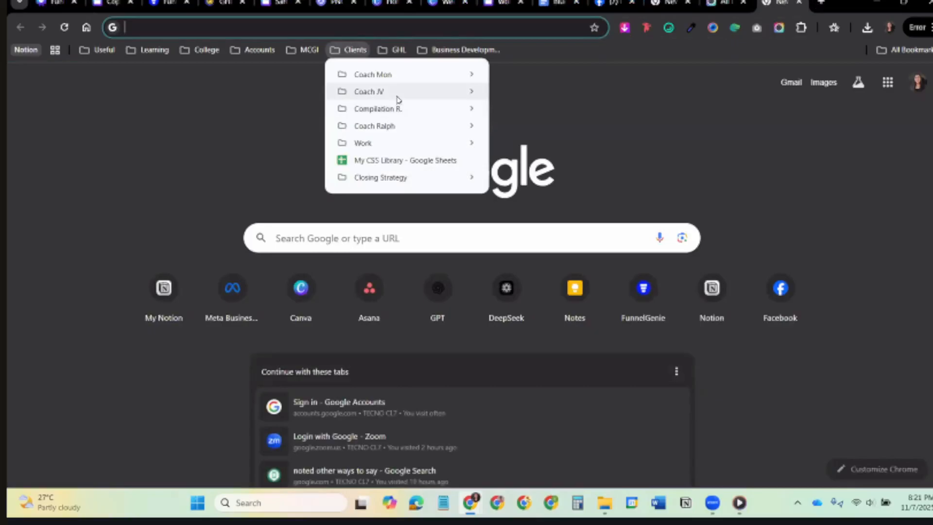
{"action": "mouse_move", "coordinate": [393, 115]}
{"action": "mouse_move", "coordinate": [601, 479]}
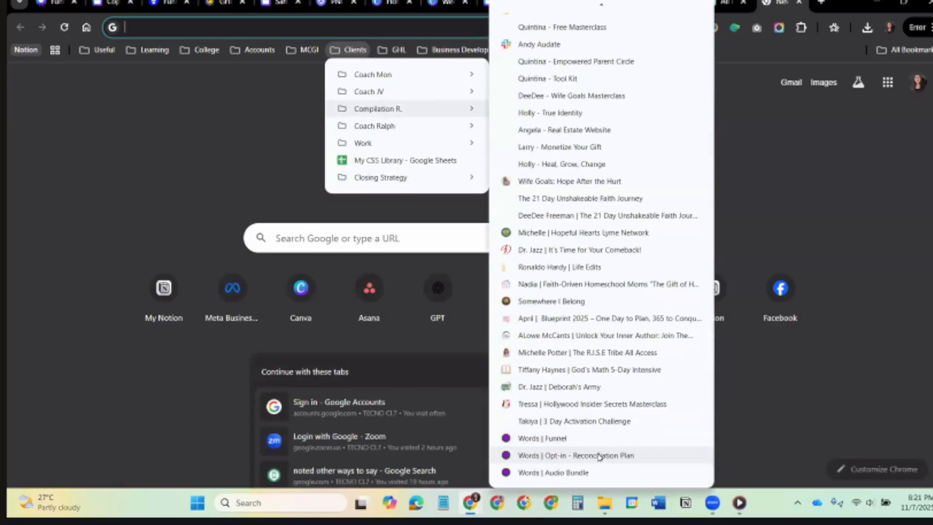
{"action": "left_click", "coordinate": [597, 421]}
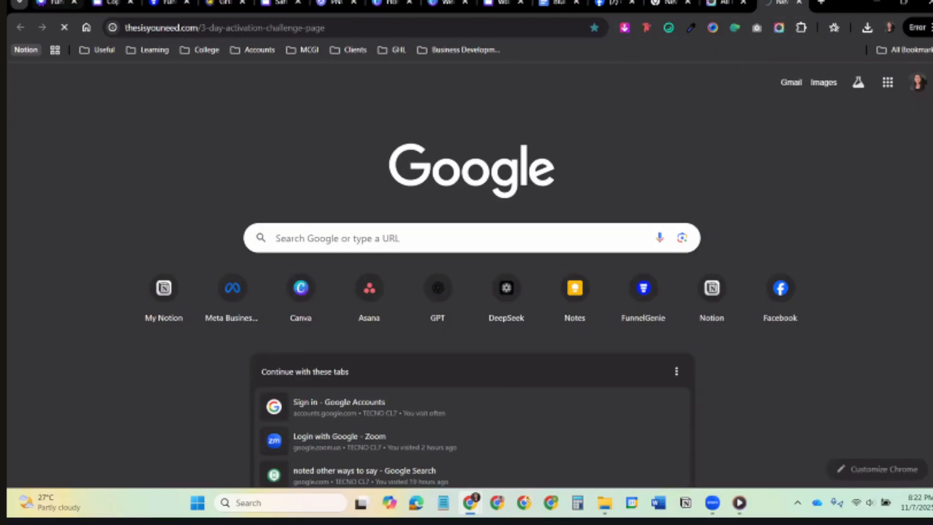
Return to the deck's Foreign Clients page and inspect its funnel designs at 162% zoom.
{"action": "left_click", "coordinate": [58, 6]}
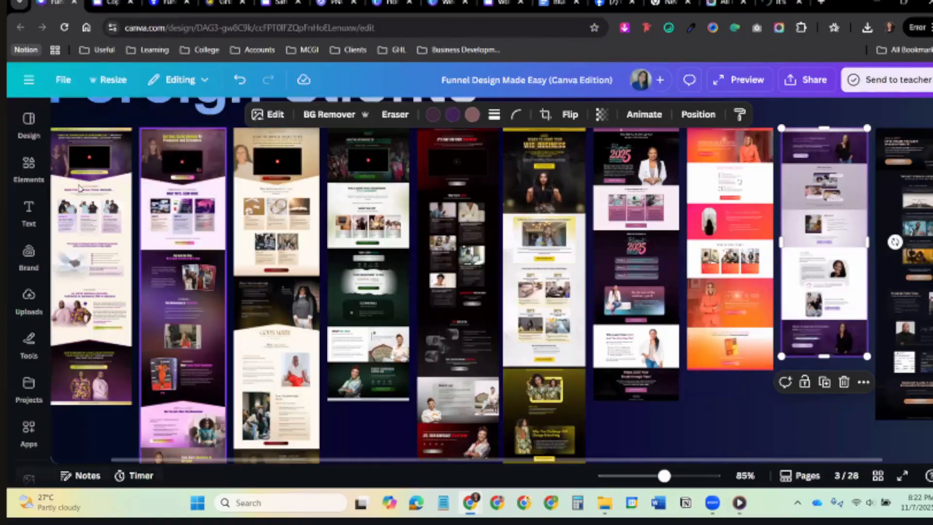
{"action": "left_click", "coordinate": [683, 477]}
{"action": "scroll", "coordinate": [496, 464], "scroll_direction": "up", "scroll_amount": 3}
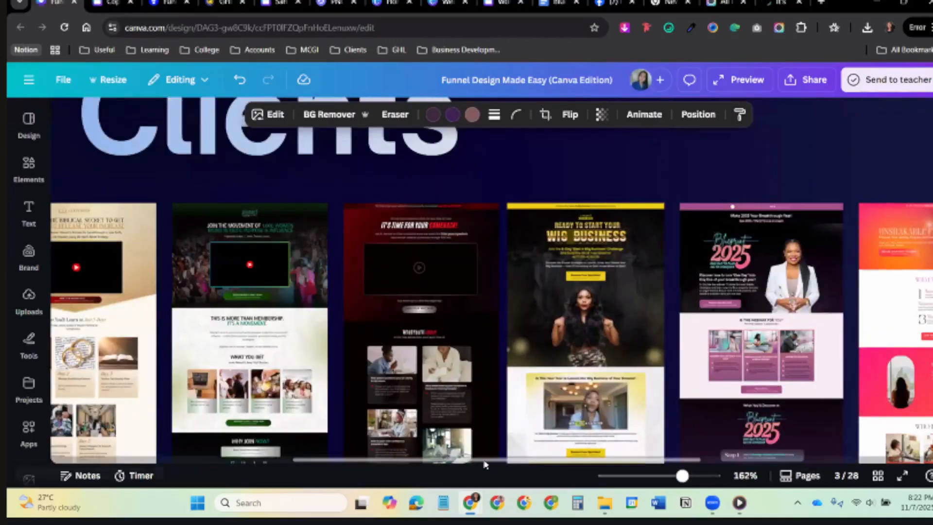
{"action": "scroll", "coordinate": [275, 368], "scroll_direction": "left", "scroll_amount": 10}
{"action": "scroll", "coordinate": [280, 337], "scroll_direction": "up", "scroll_amount": 3}
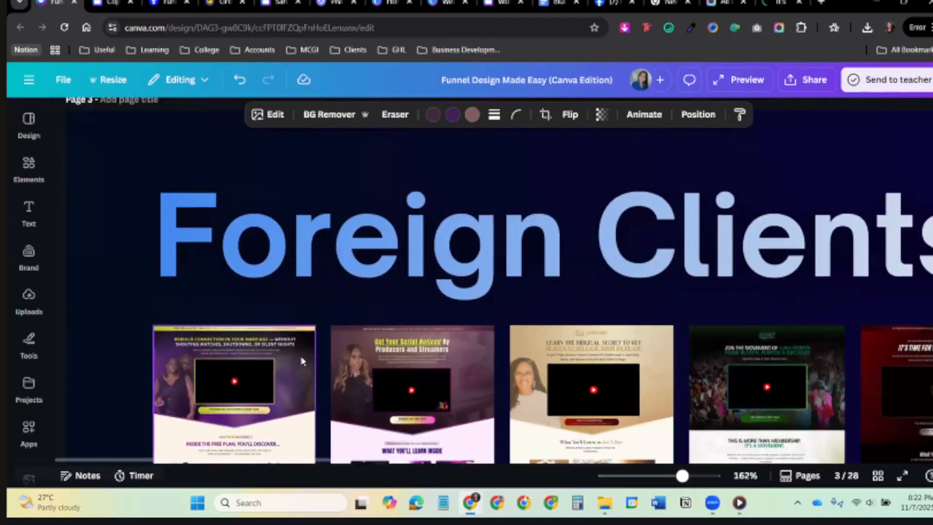
{"action": "scroll", "coordinate": [303, 362], "scroll_direction": "down", "scroll_amount": 3}
Switch to the 3 Day Activation Challenge page, look over its hero section and play the video.
{"action": "left_click", "coordinate": [783, 4]}
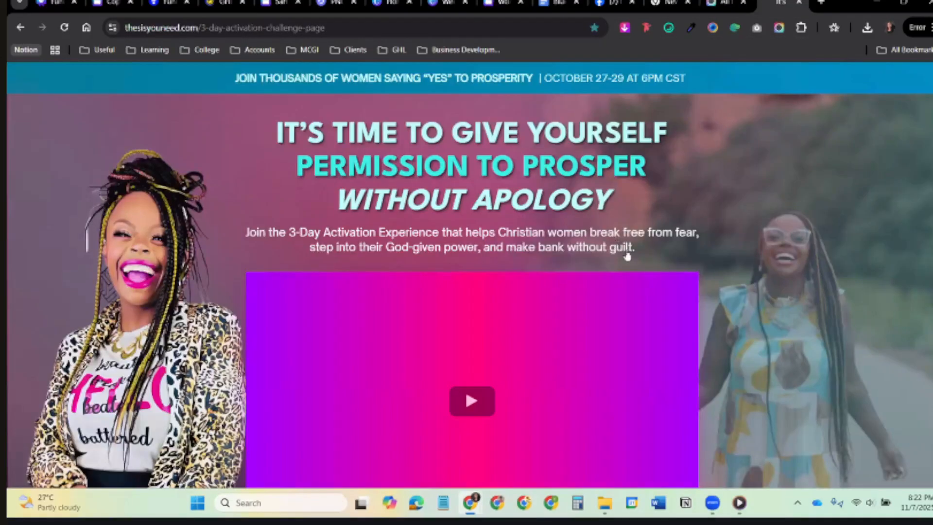
{"action": "scroll", "coordinate": [627, 257], "scroll_direction": "down", "scroll_amount": 8}
{"action": "scroll", "coordinate": [438, 337], "scroll_direction": "up", "scroll_amount": 7}
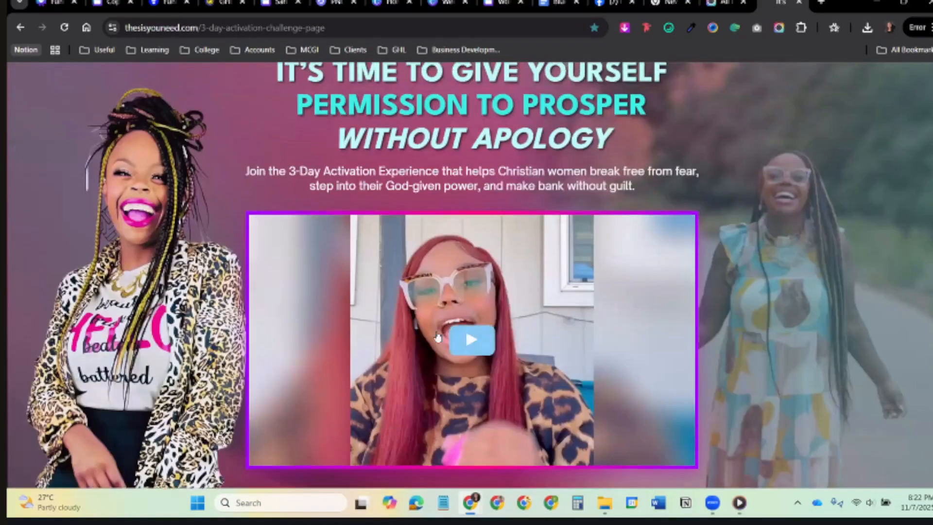
{"action": "left_click", "coordinate": [474, 342]}
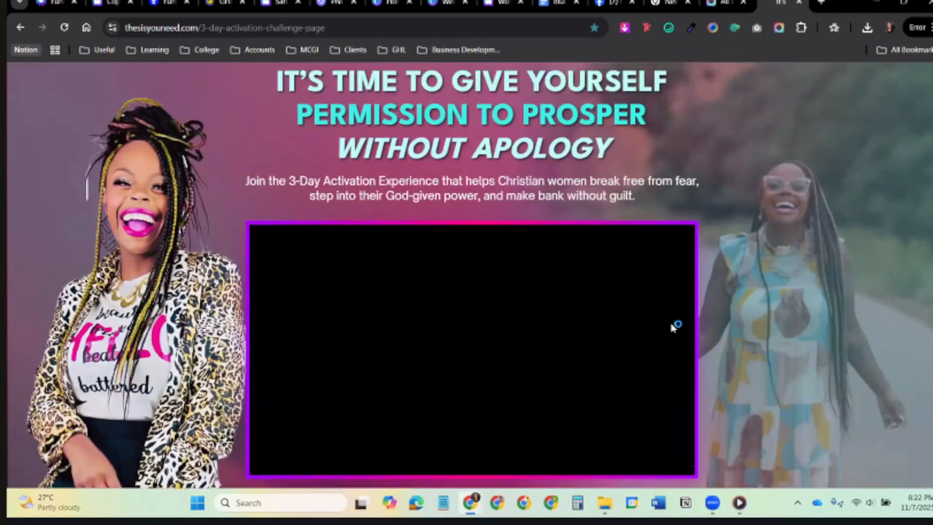
{"action": "scroll", "coordinate": [675, 325], "scroll_direction": "up", "scroll_amount": 1}
Examine the challenge page's hero layout at 75% and 100% zoom, and pause its video.
{"action": "key", "text": "ctrl+minus"}
{"action": "key", "text": "ctrl+minus"}
{"action": "key", "text": "ctrl+minus"}
{"action": "key", "text": "ctrl+minus"}
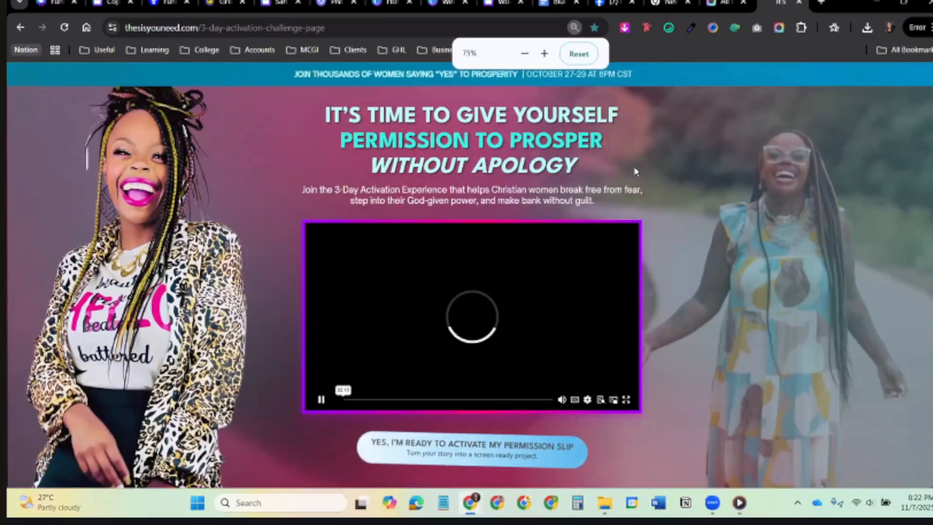
{"action": "key", "text": "ctrl+plus"}
{"action": "scroll", "coordinate": [598, 321], "scroll_direction": "down", "scroll_amount": 1}
{"action": "scroll", "coordinate": [559, 270], "scroll_direction": "up", "scroll_amount": 1}
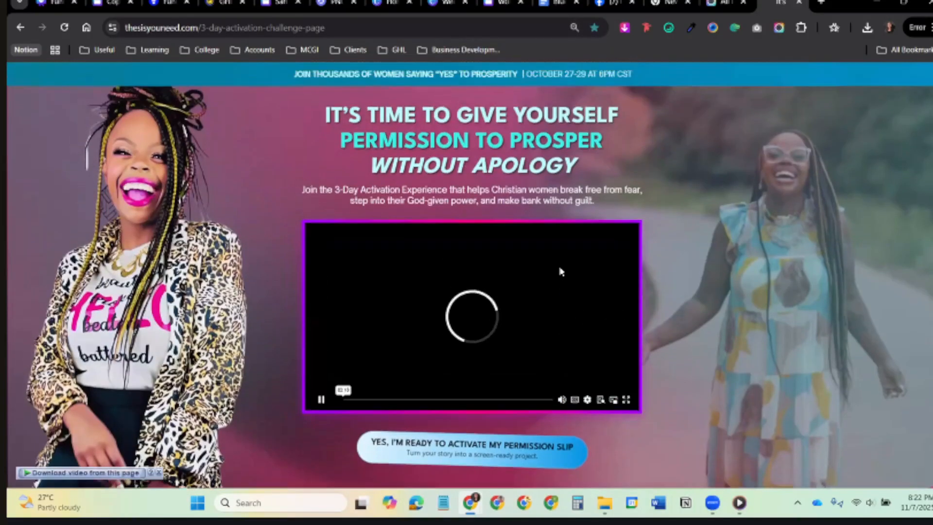
{"action": "scroll", "coordinate": [607, 292], "scroll_direction": "down", "scroll_amount": 3}
{"action": "key", "text": "ctrl+plus"}
{"action": "key", "text": "ctrl+plus"}
{"action": "key", "text": "ctrl+plus"}
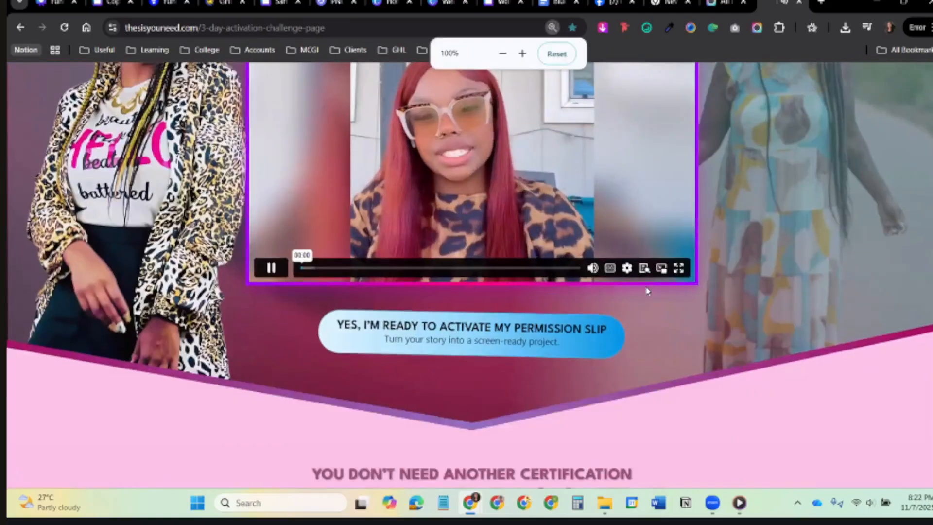
{"action": "scroll", "coordinate": [636, 275], "scroll_direction": "up", "scroll_amount": 2}
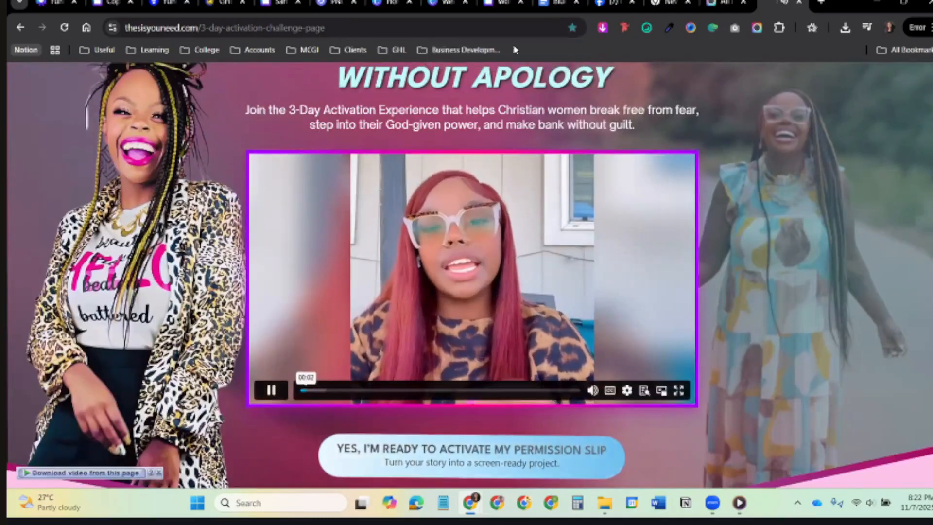
{"action": "left_click", "coordinate": [525, 294]}
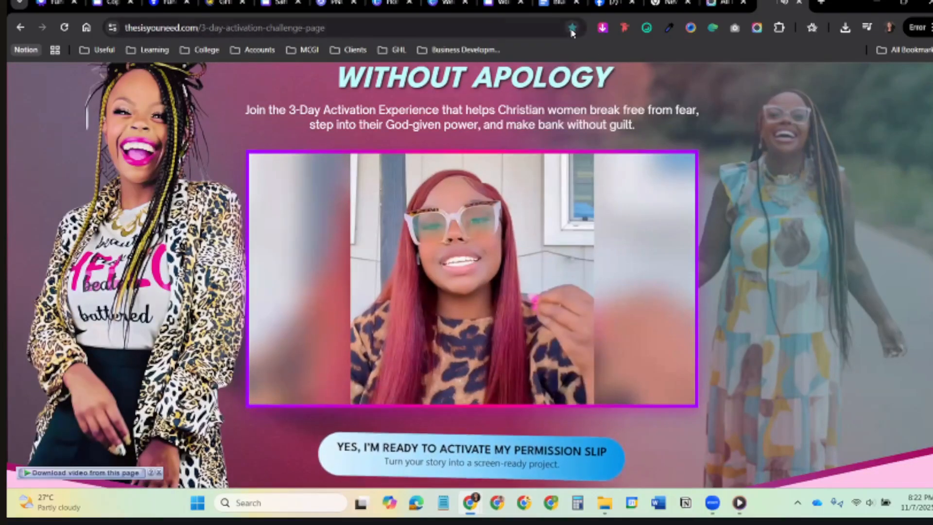
{"action": "left_click", "coordinate": [572, 28]}
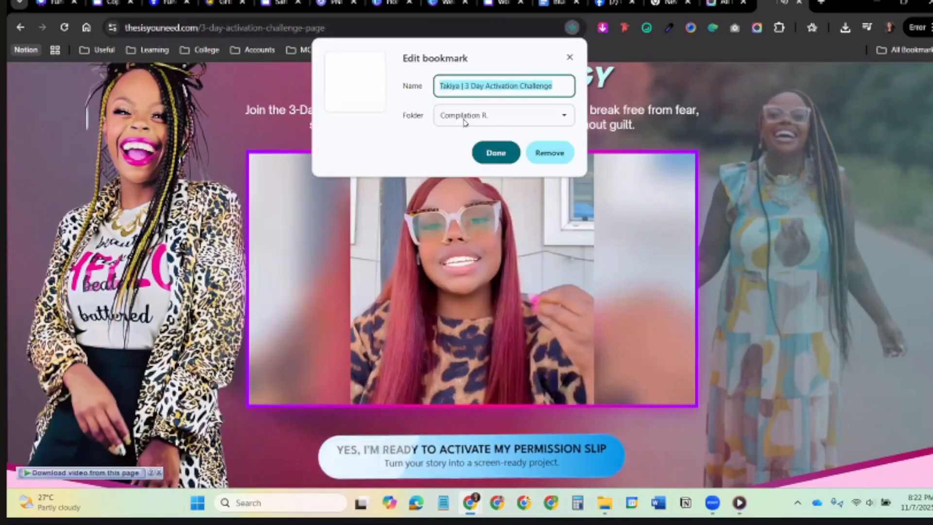
{"action": "left_click", "coordinate": [620, 62]}
{"action": "left_click", "coordinate": [919, 28]}
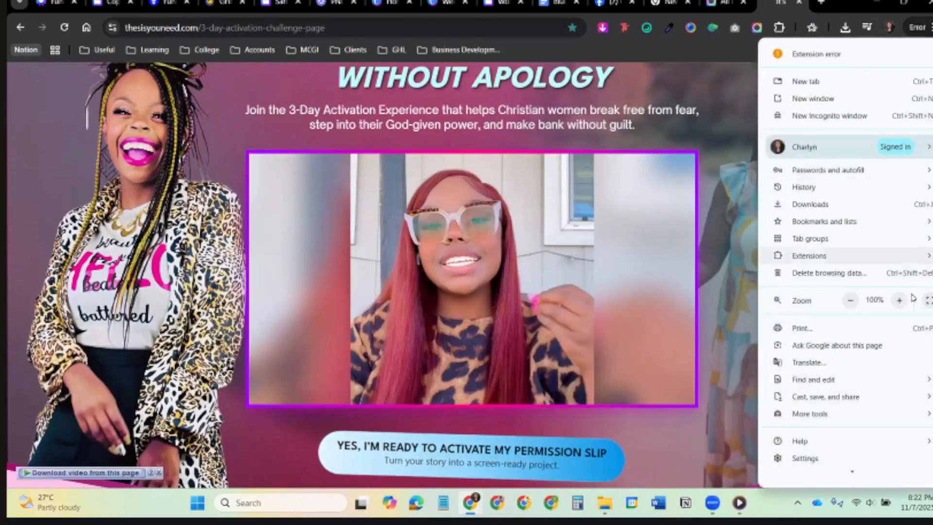
{"action": "left_click", "coordinate": [633, 256]}
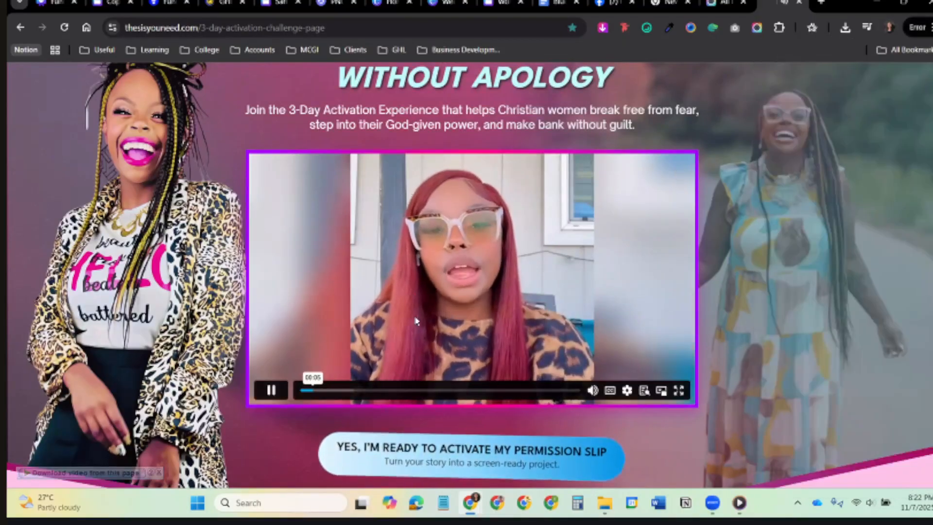
Zoom the challenge page out to check how its hero photos blend into the background, and restore it to 100%.
{"action": "key", "text": "ctrl+minus"}
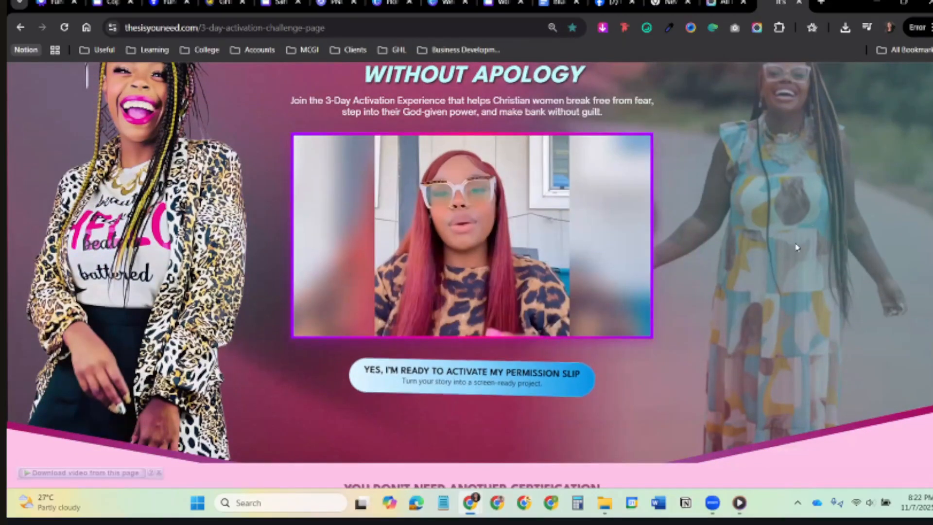
{"action": "key", "text": "ctrl+minus"}
{"action": "key", "text": "ctrl+minus"}
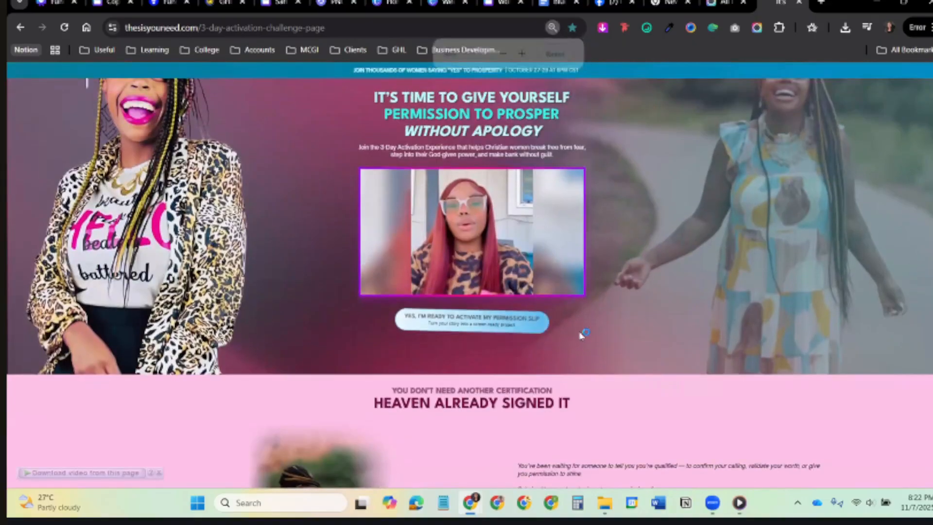
{"action": "key", "text": "ctrl+plus"}
{"action": "key", "text": "ctrl+plus"}
{"action": "key", "text": "ctrl+plus"}
{"action": "key", "text": "ctrl+plus"}
{"action": "key", "text": "ctrl+plus"}
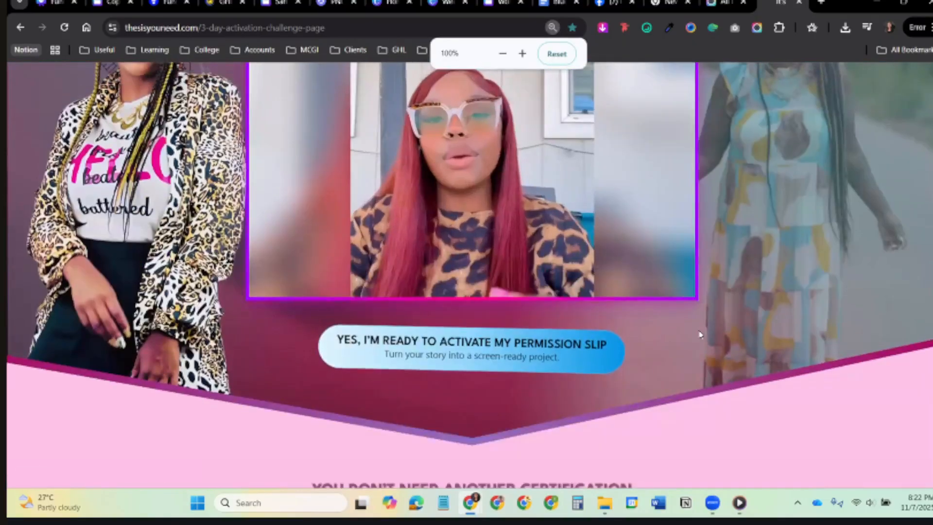
{"action": "scroll", "coordinate": [743, 334], "scroll_direction": "up", "scroll_amount": 2}
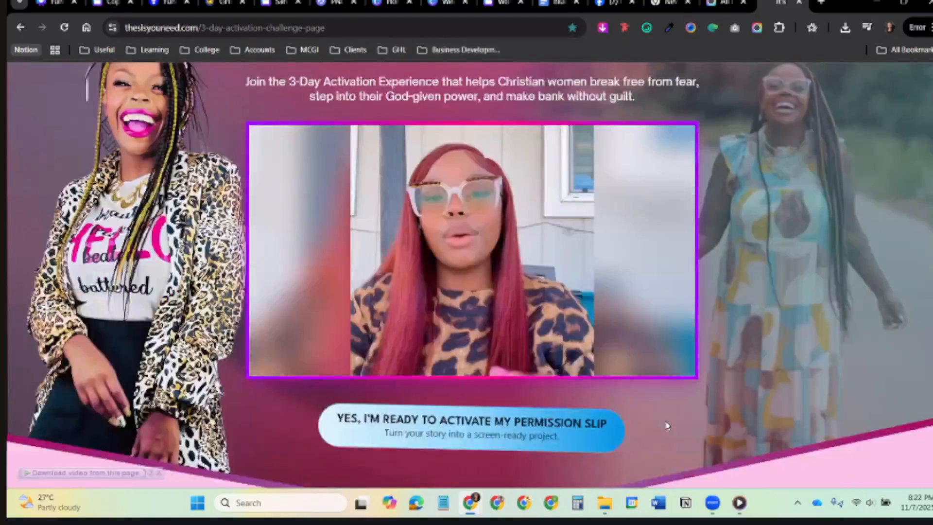
Examine the angled divider between the challenge page's hero section and the pink section beneath it, restoring the browser zoom to 100%.
{"action": "scroll", "coordinate": [668, 426], "scroll_direction": "down", "scroll_amount": 3}
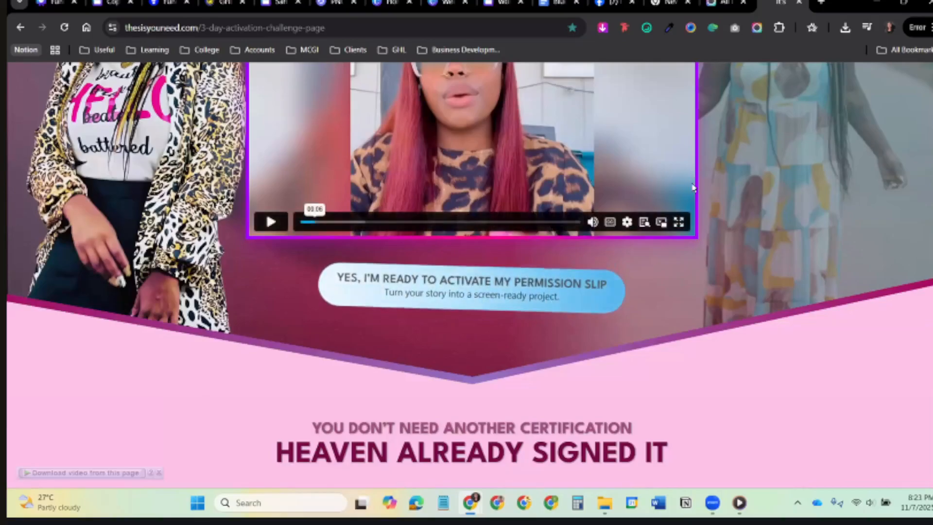
{"action": "scroll", "coordinate": [705, 207], "scroll_direction": "up", "scroll_amount": 4}
{"action": "scroll", "coordinate": [624, 212], "scroll_direction": "down", "scroll_amount": 8}
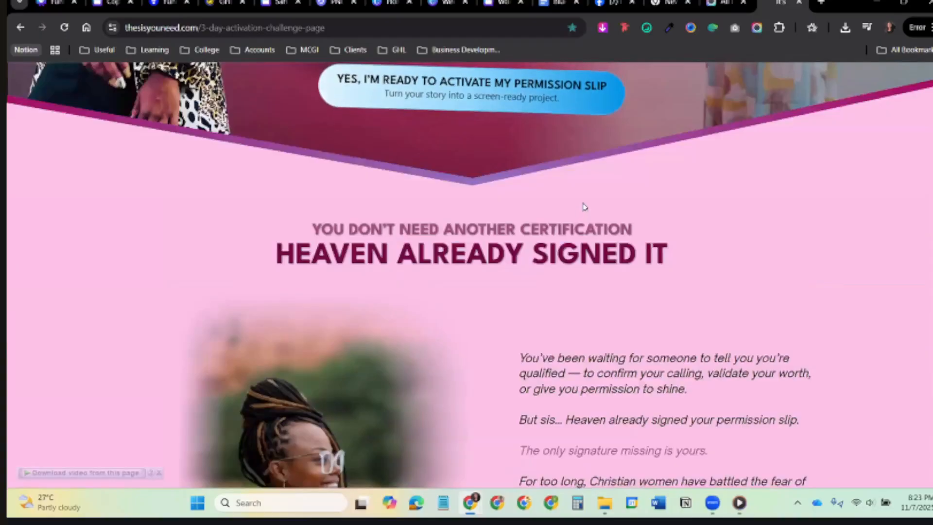
{"action": "key", "text": "ctrl+minus"}
{"action": "key", "text": "ctrl+plus"}
{"action": "scroll", "coordinate": [595, 192], "scroll_direction": "up", "scroll_amount": 6}
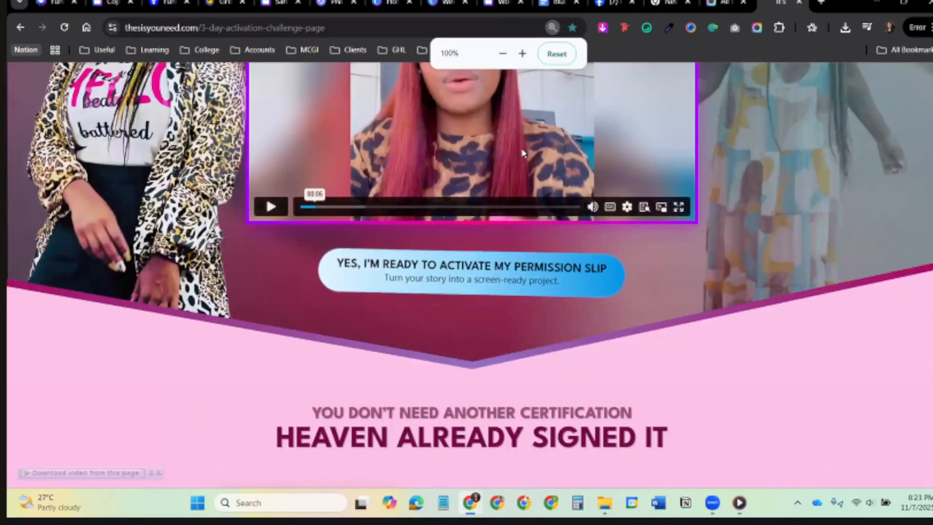
{"action": "scroll", "coordinate": [894, 322], "scroll_direction": "down", "scroll_amount": 1}
{"action": "scroll", "coordinate": [463, 348], "scroll_direction": "down", "scroll_amount": 2}
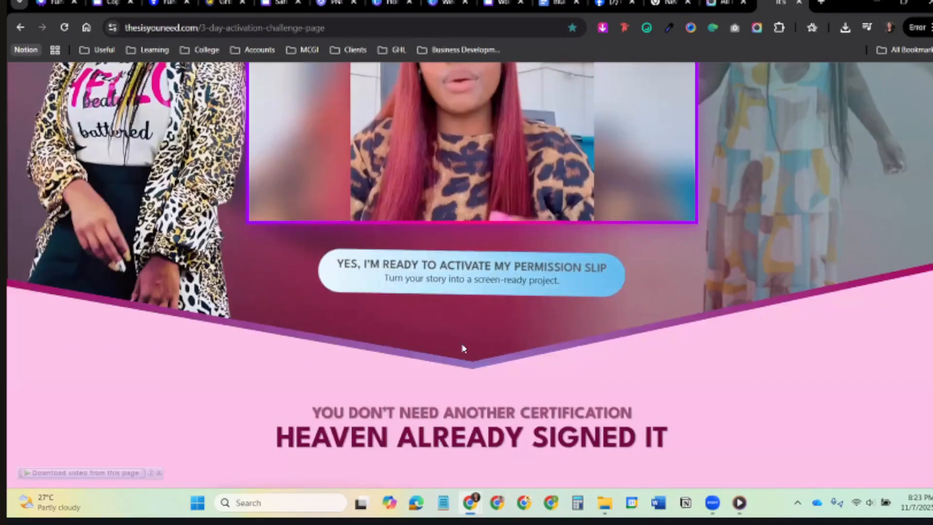
Examine the soft-edged portrait in the "Heaven Already Signed It" section and the photo cards under "You'll Learn How To".
{"action": "scroll", "coordinate": [469, 290], "scroll_direction": "down", "scroll_amount": 6}
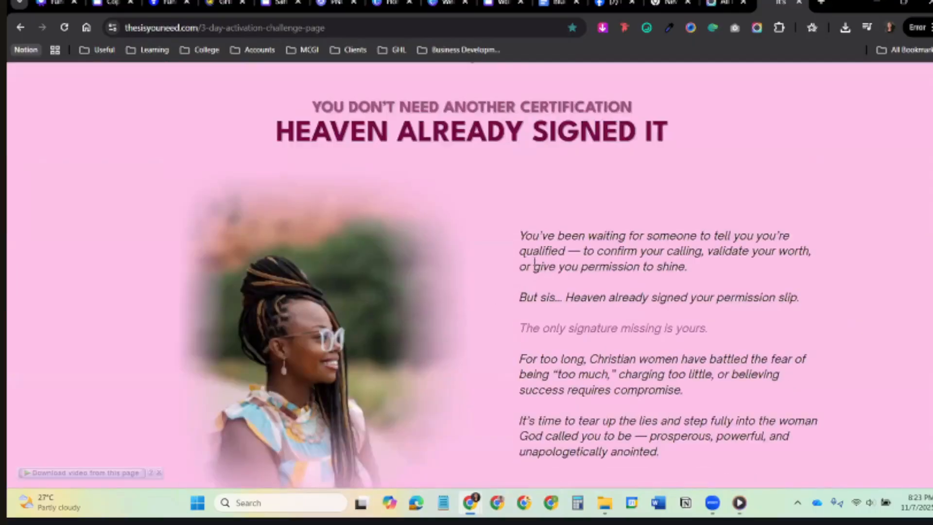
{"action": "scroll", "coordinate": [535, 266], "scroll_direction": "down", "scroll_amount": 3}
{"action": "scroll", "coordinate": [536, 267], "scroll_direction": "up", "scroll_amount": 2}
{"action": "scroll", "coordinate": [537, 266], "scroll_direction": "down", "scroll_amount": 5}
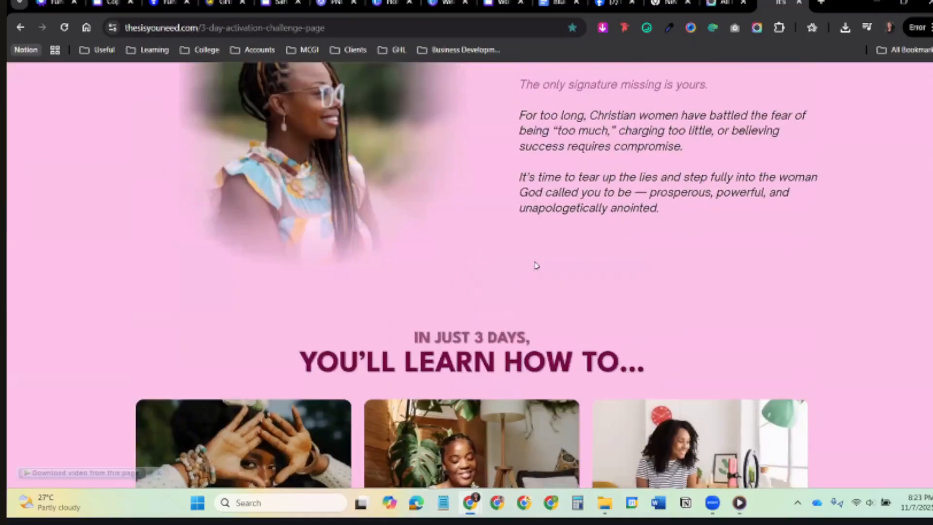
{"action": "scroll", "coordinate": [536, 266], "scroll_direction": "up", "scroll_amount": 4}
{"action": "scroll", "coordinate": [535, 262], "scroll_direction": "up", "scroll_amount": 1}
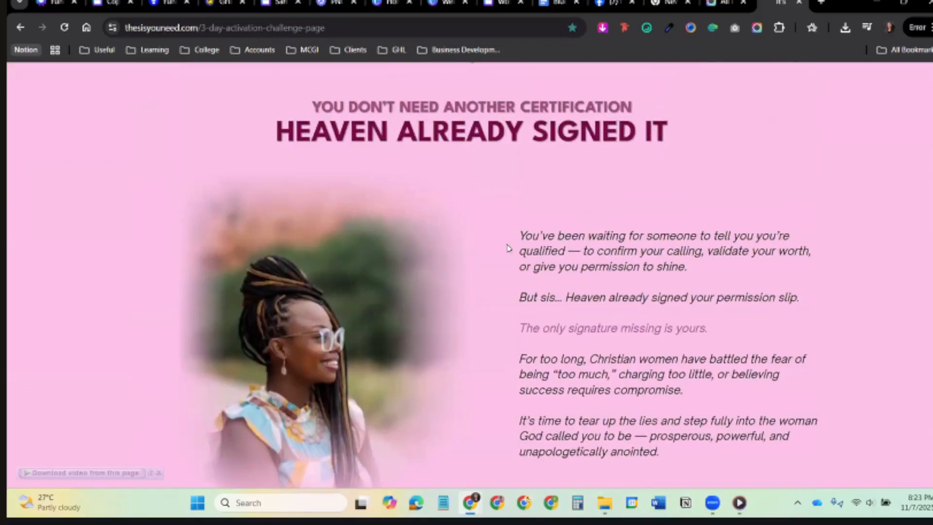
{"action": "scroll", "coordinate": [327, 231], "scroll_direction": "down", "scroll_amount": 3}
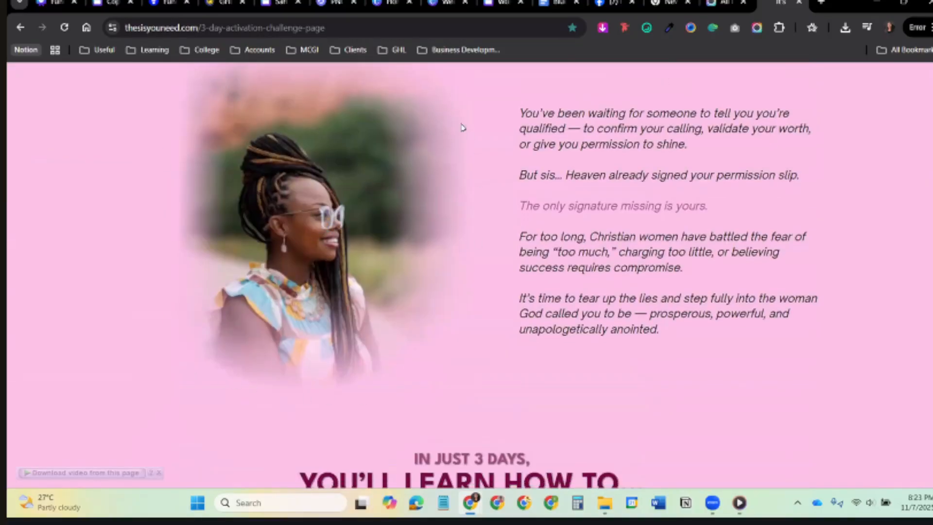
{"action": "scroll", "coordinate": [344, 197], "scroll_direction": "up", "scroll_amount": 1}
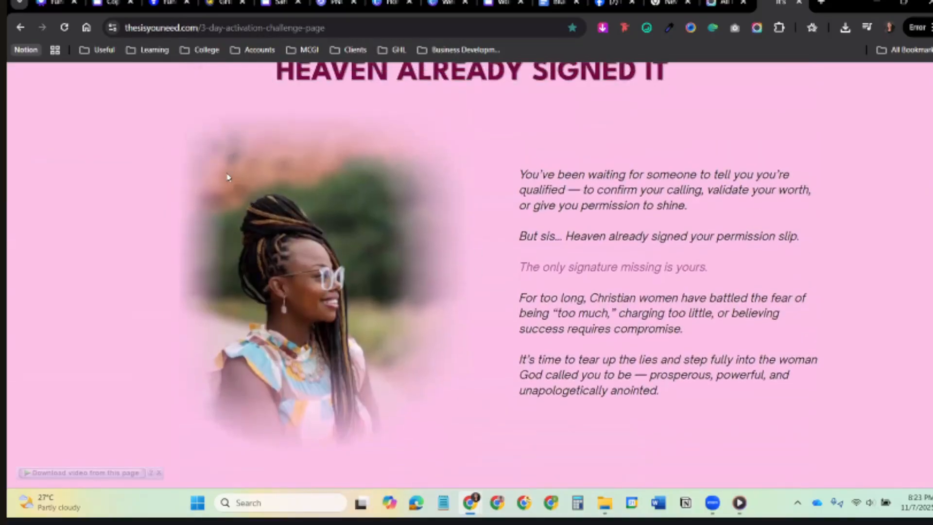
{"action": "scroll", "coordinate": [398, 214], "scroll_direction": "down", "scroll_amount": 4}
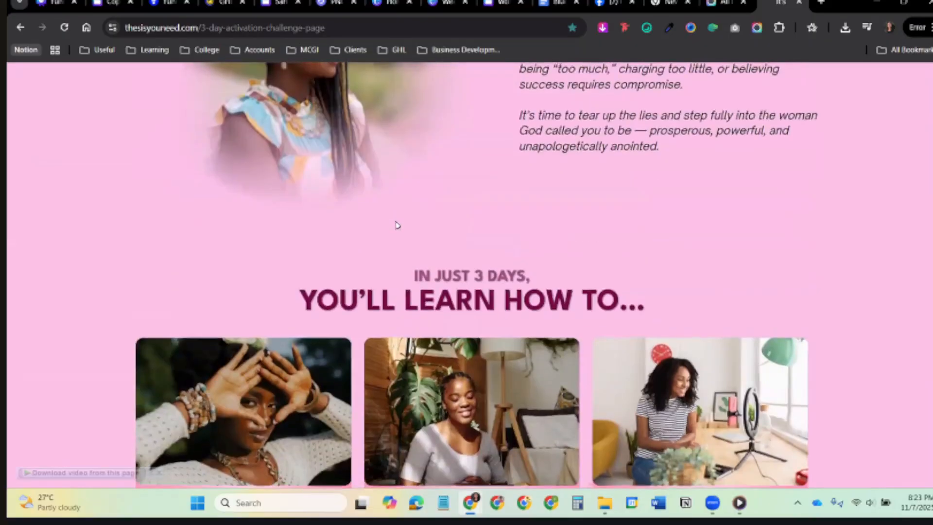
{"action": "scroll", "coordinate": [326, 160], "scroll_direction": "up", "scroll_amount": 3}
{"action": "scroll", "coordinate": [359, 212], "scroll_direction": "down", "scroll_amount": 8}
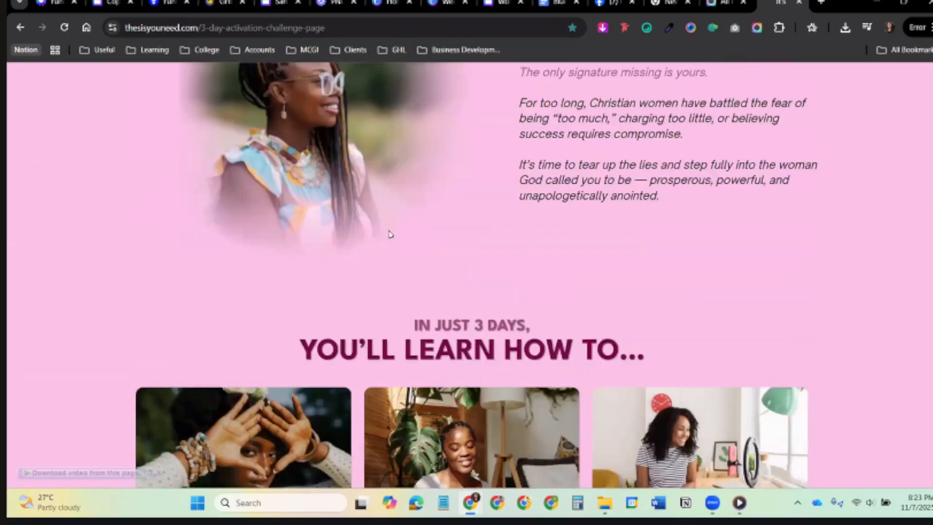
{"action": "scroll", "coordinate": [419, 272], "scroll_direction": "up", "scroll_amount": 2}
{"action": "scroll", "coordinate": [474, 239], "scroll_direction": "down", "scroll_amount": 6}
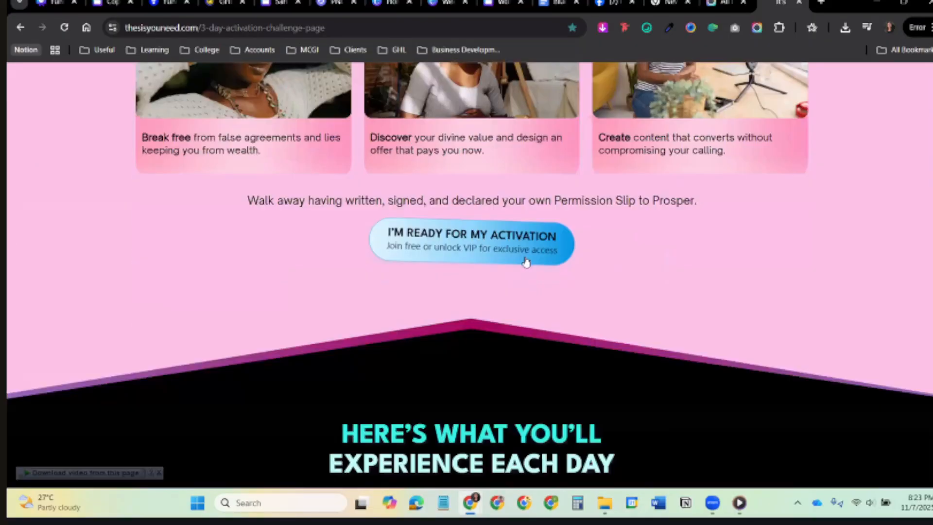
Revisit the challenge page's hero section, and inspect how the photos blend into the daily cards under "Here's What You'll Experience Each Day".
{"action": "scroll", "coordinate": [563, 242], "scroll_direction": "up", "scroll_amount": 15}
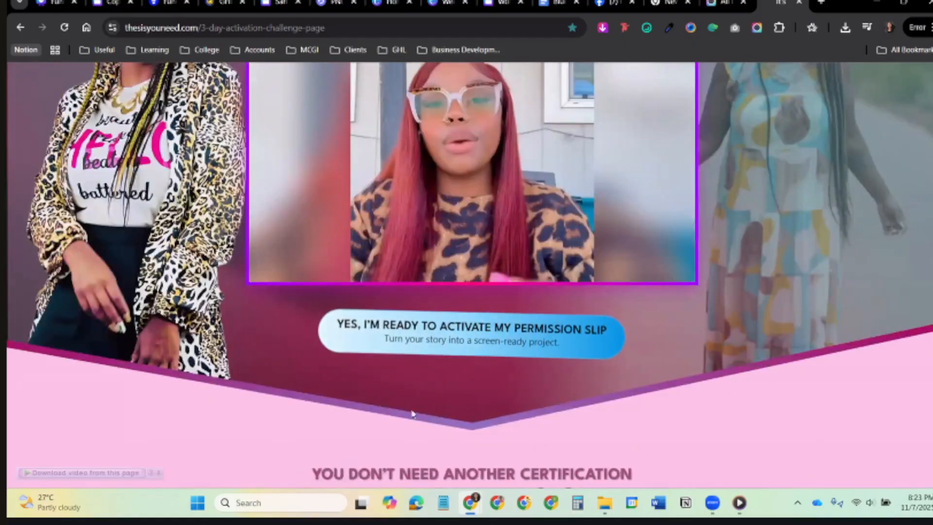
{"action": "scroll", "coordinate": [820, 350], "scroll_direction": "down", "scroll_amount": 12}
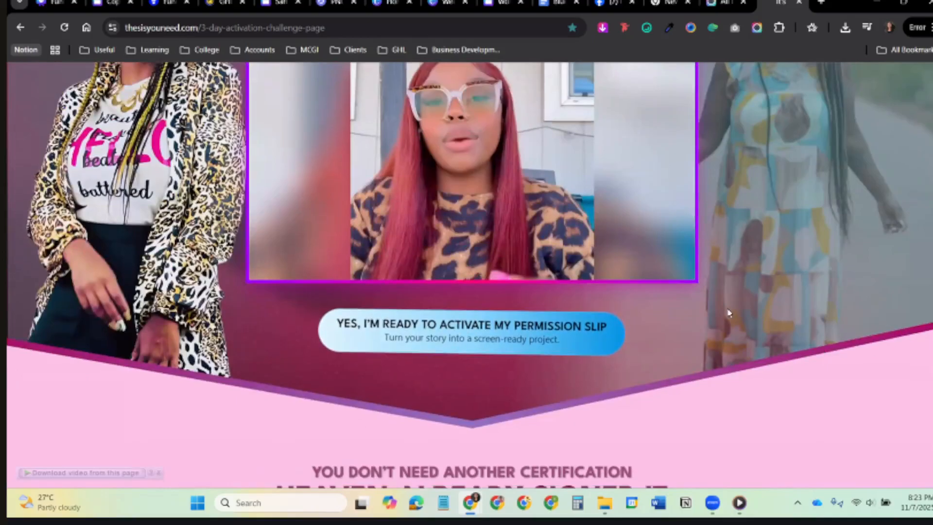
{"action": "scroll", "coordinate": [506, 160], "scroll_direction": "down", "scroll_amount": 10}
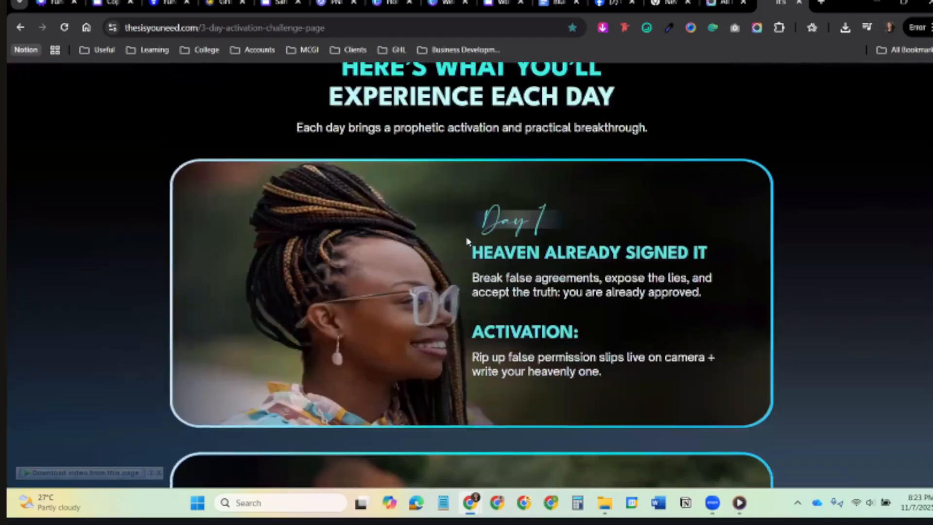
{"action": "scroll", "coordinate": [666, 225], "scroll_direction": "down", "scroll_amount": 11}
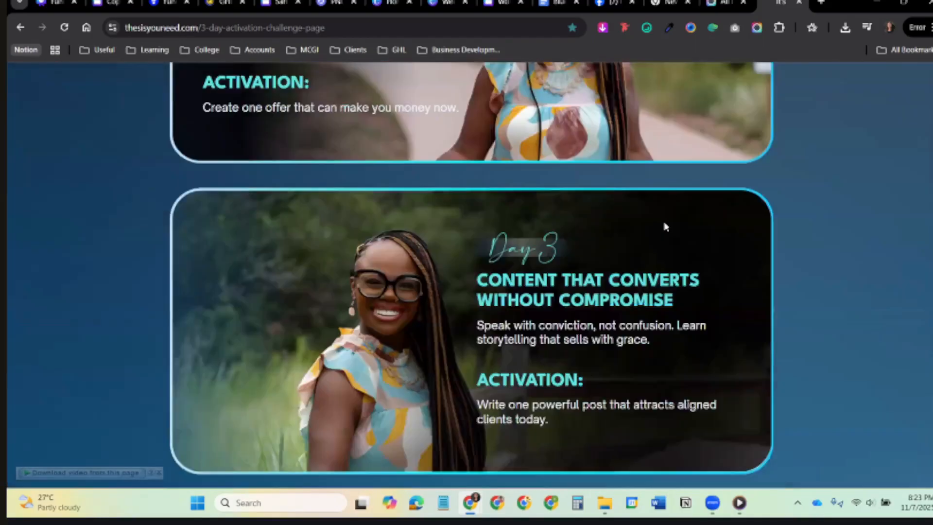
{"action": "scroll", "coordinate": [723, 140], "scroll_direction": "up", "scroll_amount": 5}
{"action": "scroll", "coordinate": [720, 191], "scroll_direction": "up", "scroll_amount": 3}
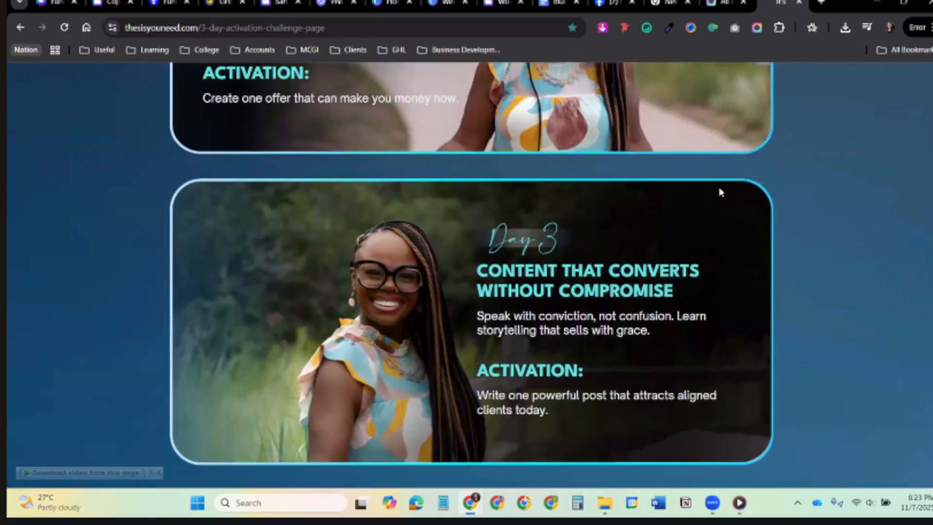
Look over the "Worthy Wealthy Woman" group photo banner and the VIP upgrade card on the challenge page.
{"action": "scroll", "coordinate": [721, 192], "scroll_direction": "down", "scroll_amount": 7}
{"action": "scroll", "coordinate": [722, 192], "scroll_direction": "down", "scroll_amount": 4}
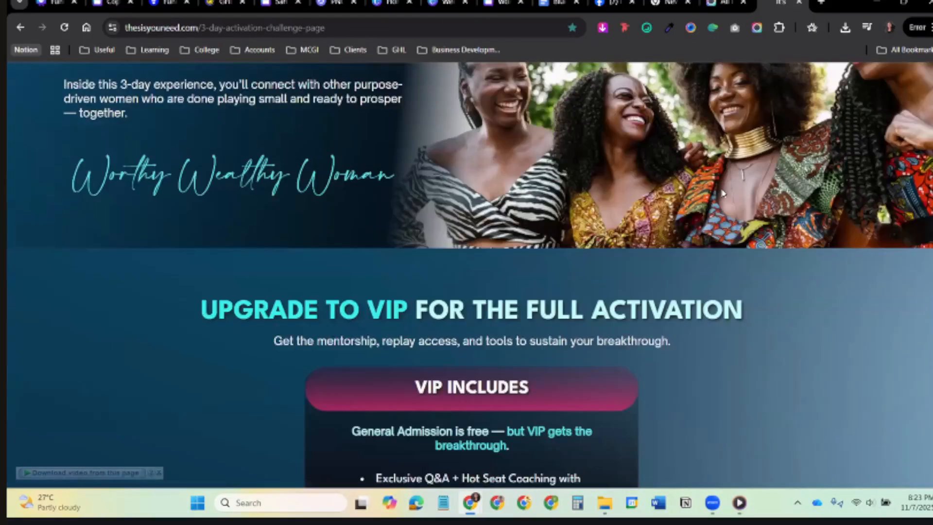
{"action": "scroll", "coordinate": [463, 229], "scroll_direction": "up", "scroll_amount": 4}
{"action": "scroll", "coordinate": [535, 262], "scroll_direction": "down", "scroll_amount": 7}
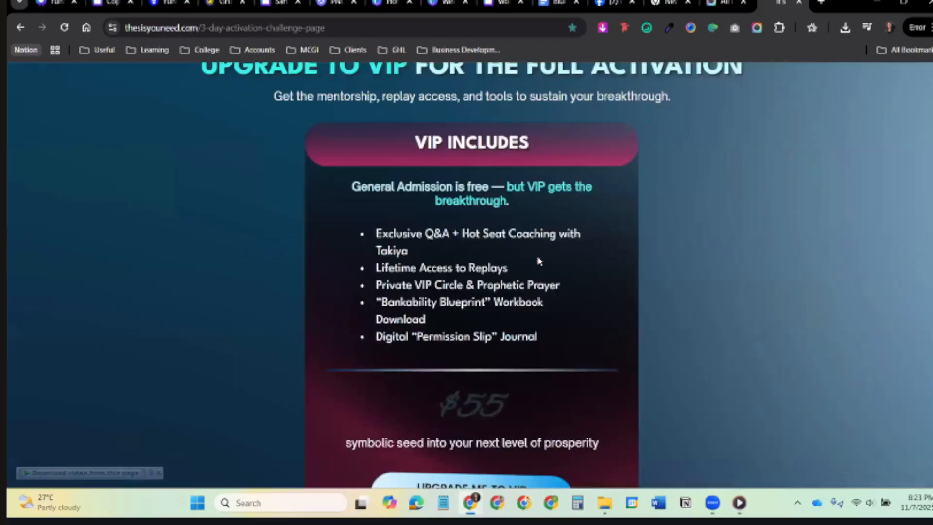
{"action": "scroll", "coordinate": [495, 281], "scroll_direction": "up", "scroll_amount": 3}
{"action": "scroll", "coordinate": [495, 281], "scroll_direction": "down", "scroll_amount": 6}
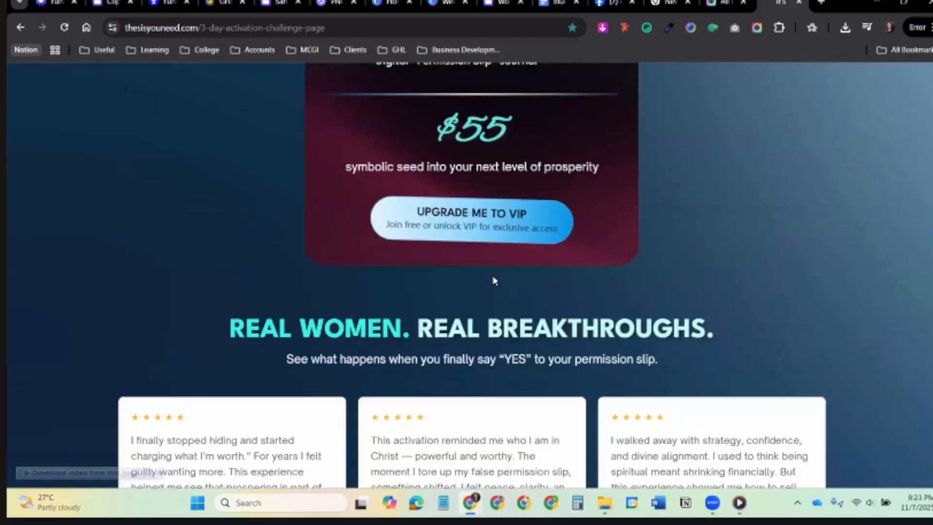
Review the testimonials and the layered photo blend in the closing "Your Next Level Is Waiting on Your Yes" banner.
{"action": "scroll", "coordinate": [501, 273], "scroll_direction": "up", "scroll_amount": 2}
{"action": "scroll", "coordinate": [573, 282], "scroll_direction": "down", "scroll_amount": 3}
{"action": "scroll", "coordinate": [645, 288], "scroll_direction": "down", "scroll_amount": 1}
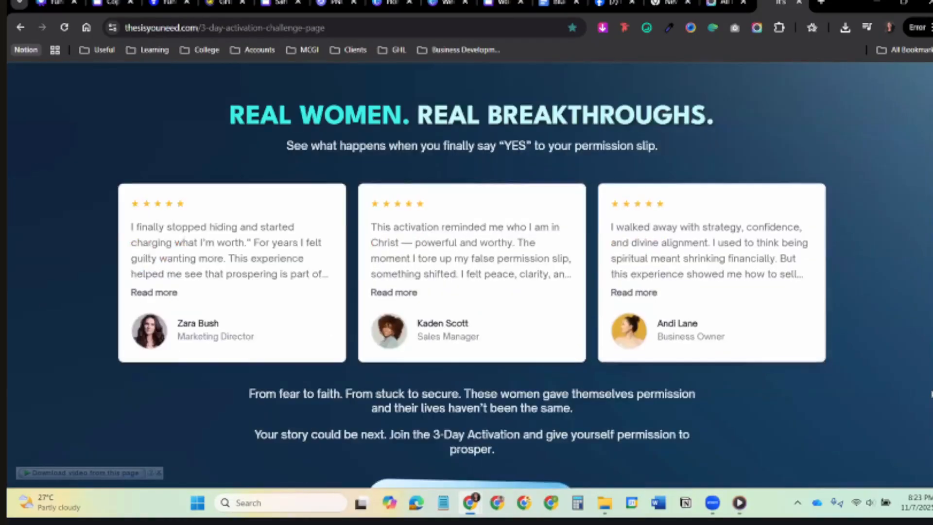
{"action": "scroll", "coordinate": [646, 288], "scroll_direction": "down", "scroll_amount": 7}
{"action": "scroll", "coordinate": [466, 272], "scroll_direction": "down", "scroll_amount": 7}
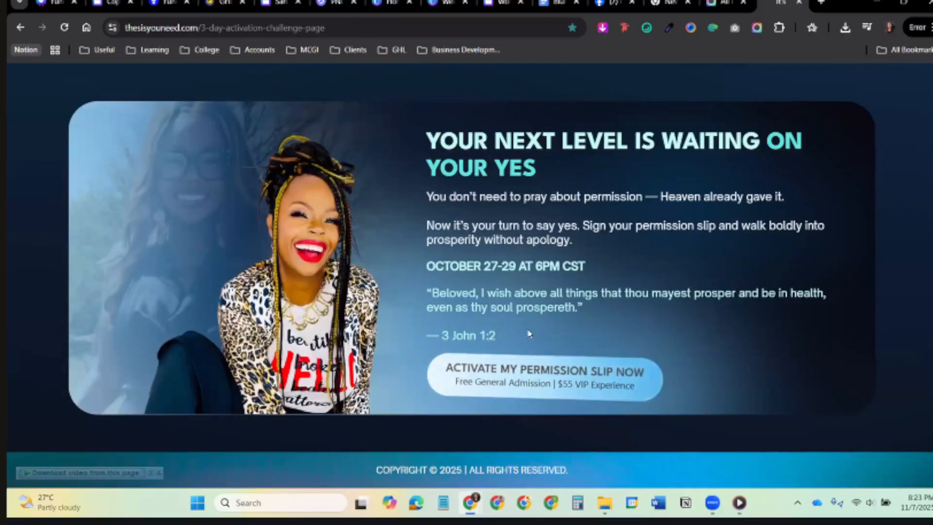
{"action": "left_click_drag", "start_coordinate": [515, 336], "coordinate": [425, 225]}
{"action": "scroll", "coordinate": [768, 242], "scroll_direction": "up", "scroll_amount": 15}
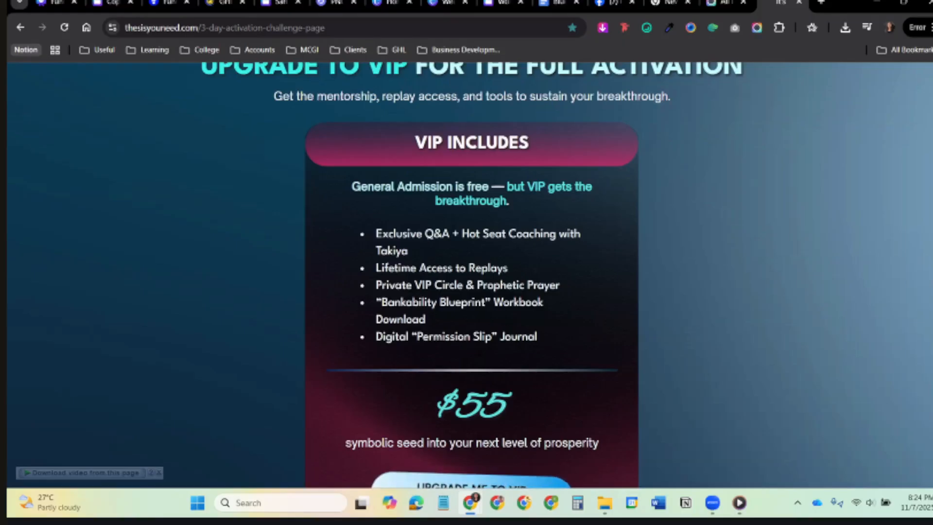
Switch back to the Canva webinar design, delete the demo section with the cut-out woman photo, and view the page at 33% zoom.
{"action": "left_click", "coordinate": [112, 3]}
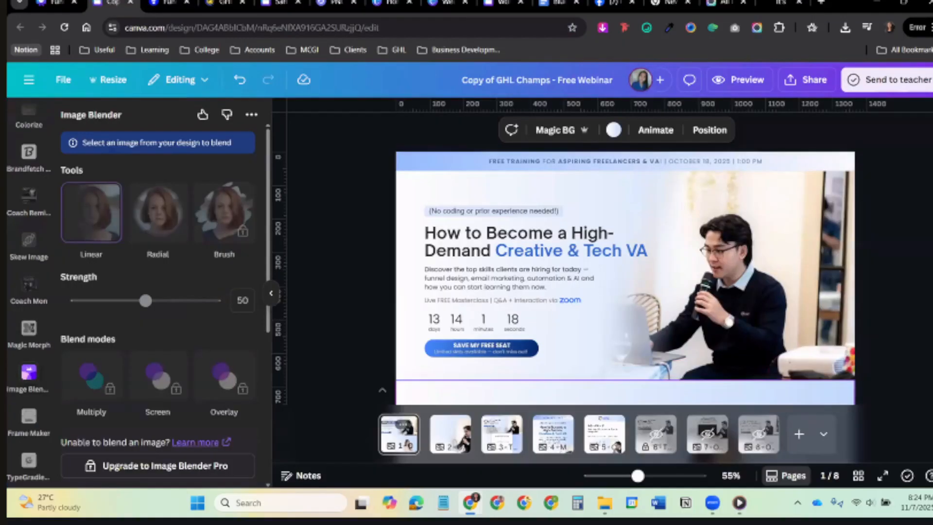
{"action": "scroll", "coordinate": [719, 255], "scroll_direction": "down", "scroll_amount": 5}
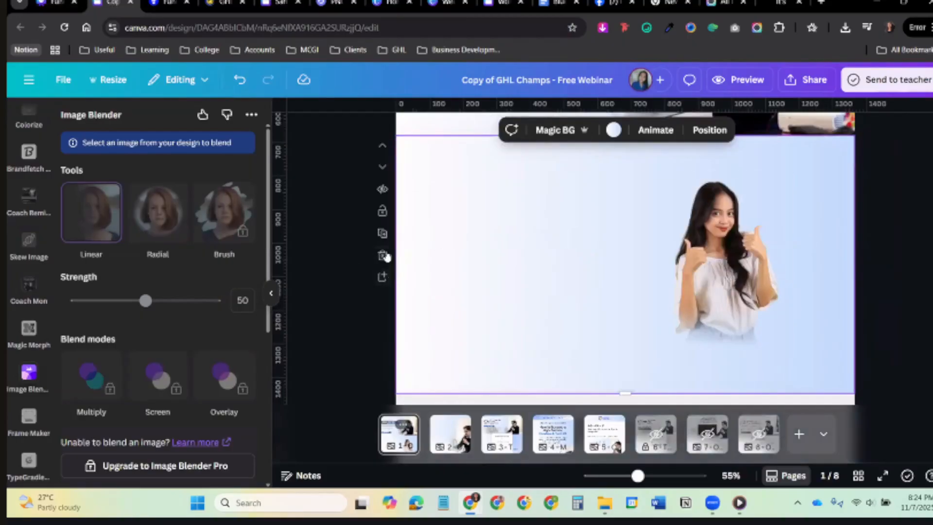
{"action": "scroll", "coordinate": [797, 278], "scroll_direction": "up", "scroll_amount": 5}
{"action": "scroll", "coordinate": [797, 333], "scroll_direction": "down", "scroll_amount": 3}
{"action": "scroll", "coordinate": [784, 338], "scroll_direction": "down", "scroll_amount": 3}
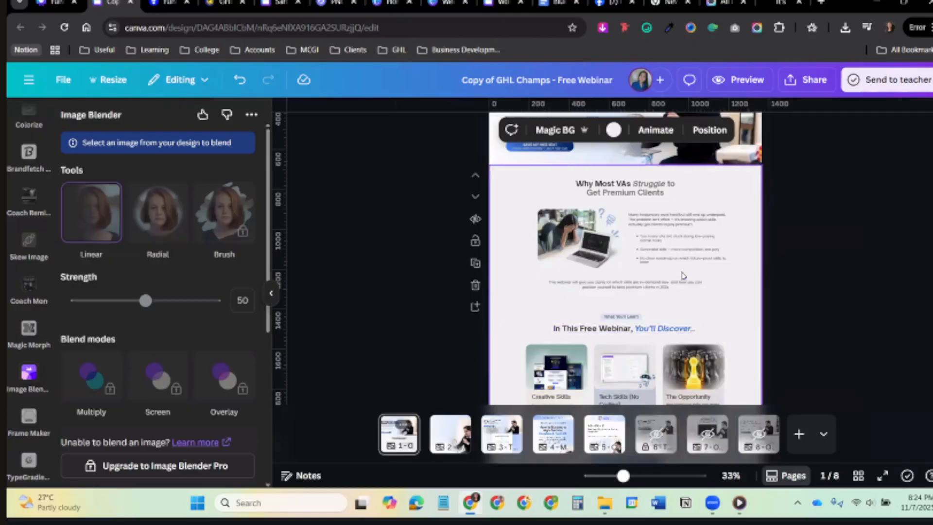
Reposition the bulleted list in the "Why Most VAs Struggle" section so it lines up beneath the paragraph beside the laptop photo.
{"action": "left_click", "coordinate": [718, 253]}
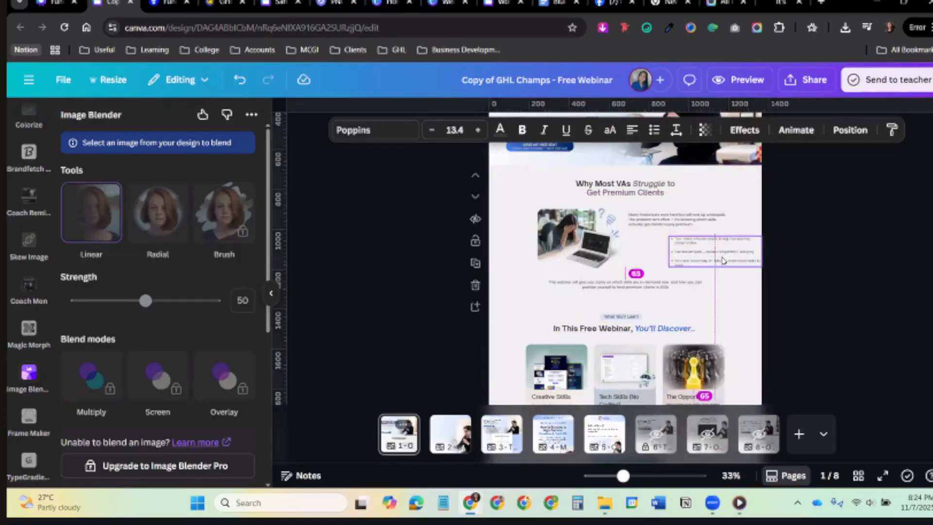
{"action": "left_click_drag", "start_coordinate": [718, 253], "coordinate": [695, 252]}
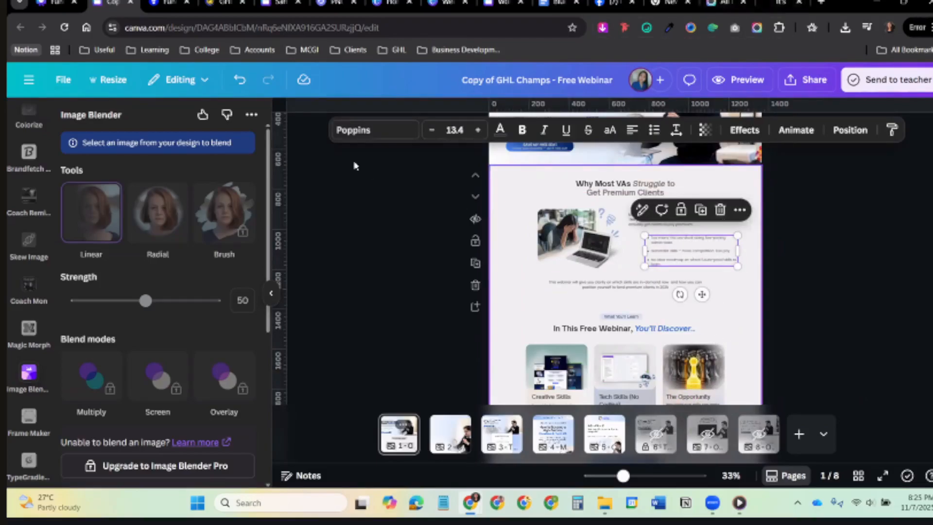
{"action": "left_click_drag", "start_coordinate": [692, 254], "coordinate": [677, 252]}
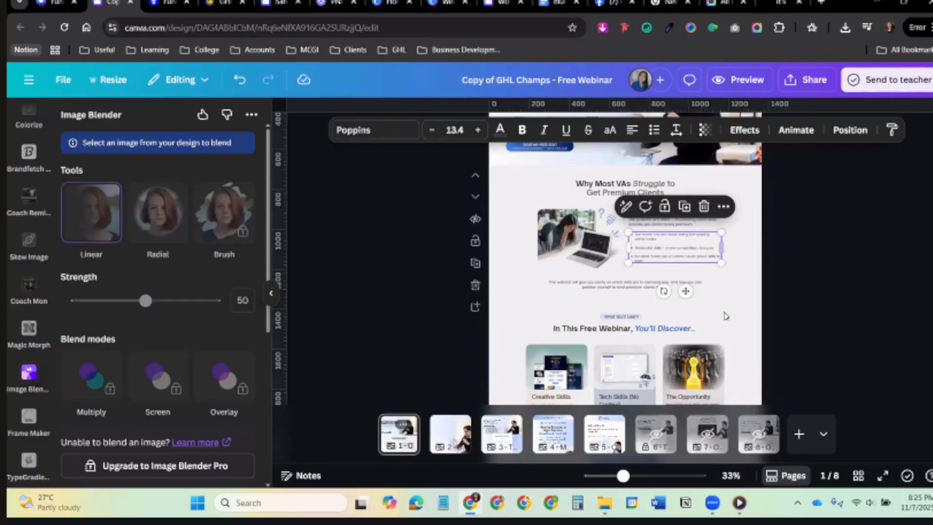
Examine the three cards under "In This Free Webinar, You'll Discover" by selecting them together, and compare them with the sections above.
{"action": "scroll", "coordinate": [567, 161], "scroll_direction": "down", "scroll_amount": 2}
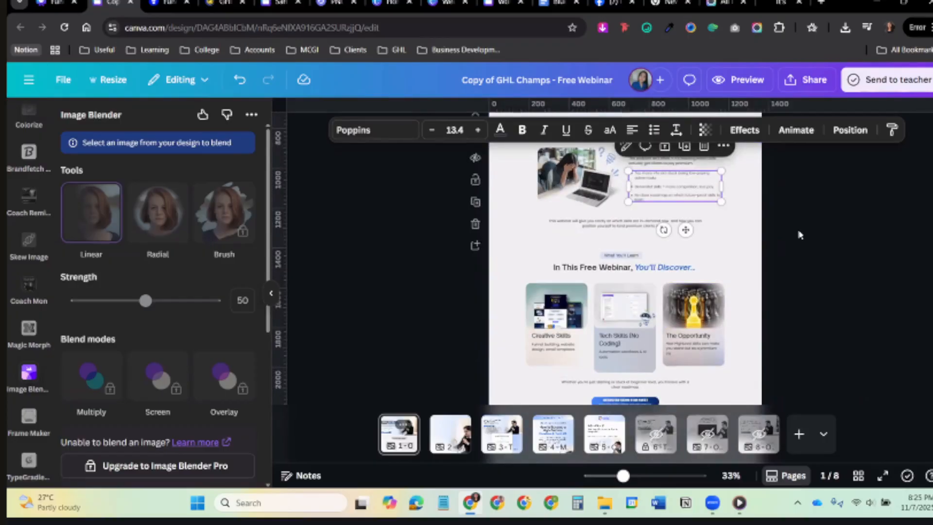
{"action": "scroll", "coordinate": [750, 305], "scroll_direction": "up", "scroll_amount": 2}
{"action": "scroll", "coordinate": [750, 306], "scroll_direction": "down", "scroll_amount": 2}
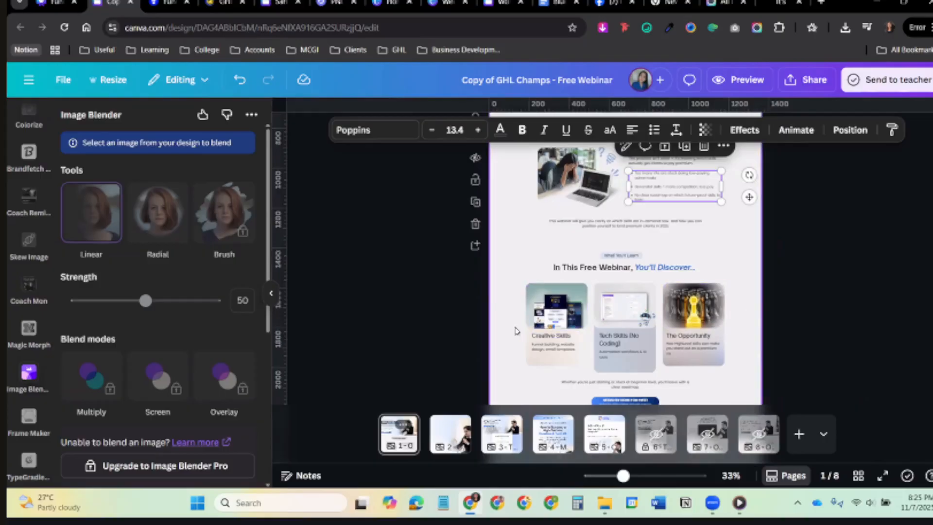
{"action": "left_click_drag", "start_coordinate": [467, 304], "coordinate": [790, 372]}
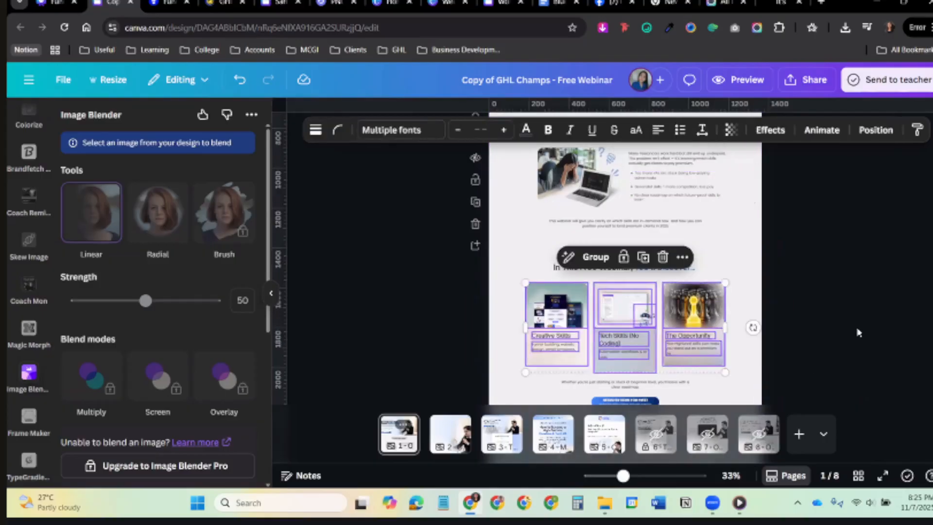
{"action": "left_click", "coordinate": [768, 319]}
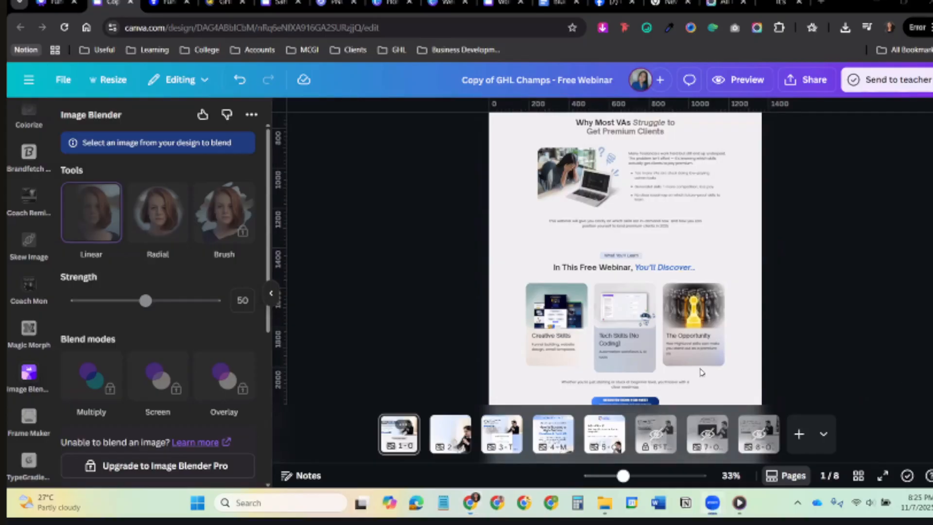
{"action": "scroll", "coordinate": [625, 258], "scroll_direction": "down", "scroll_amount": 2}
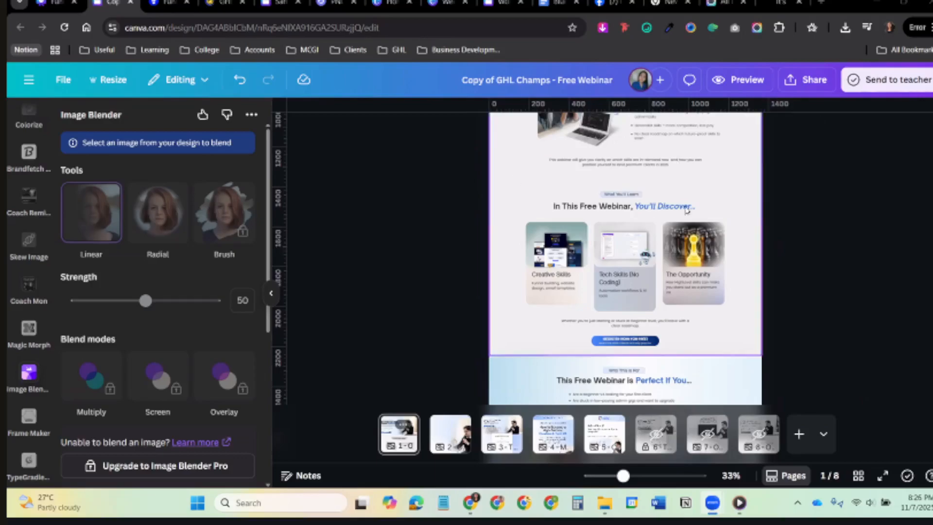
{"action": "scroll", "coordinate": [778, 238], "scroll_direction": "up", "scroll_amount": 5}
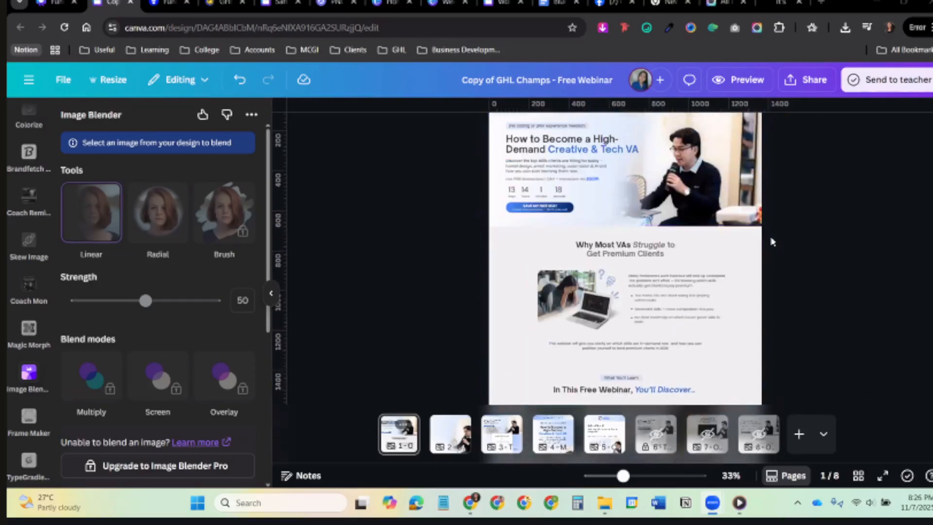
Select the hero photo of the man with the microphone and switch from the Image Blender to the elements library.
{"action": "left_click", "coordinate": [714, 248]}
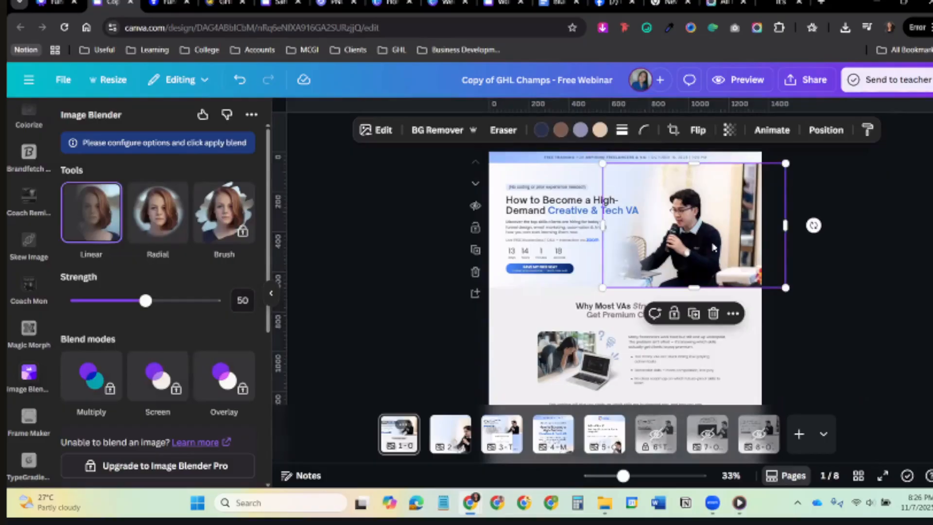
{"action": "left_click", "coordinate": [831, 262]}
{"action": "scroll", "coordinate": [14, 230], "scroll_direction": "up", "scroll_amount": 5}
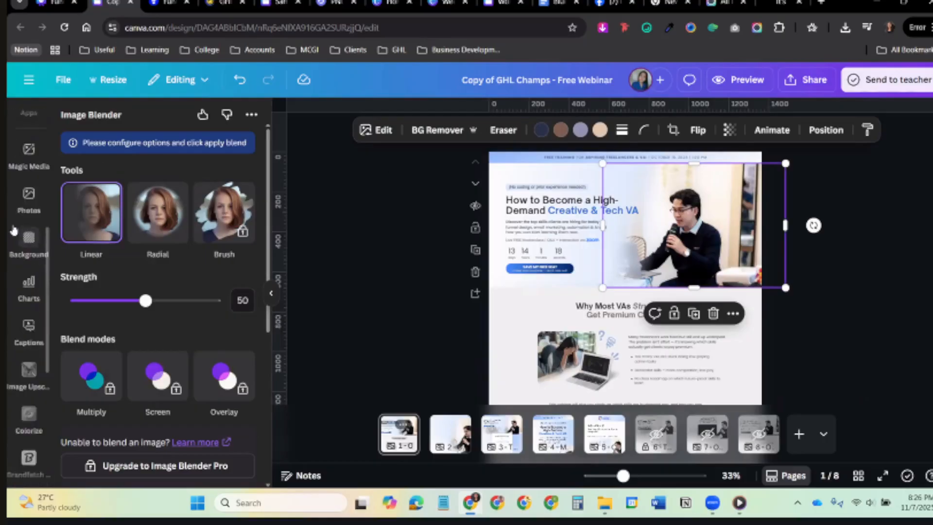
{"action": "scroll", "coordinate": [14, 230], "scroll_direction": "up", "scroll_amount": 2}
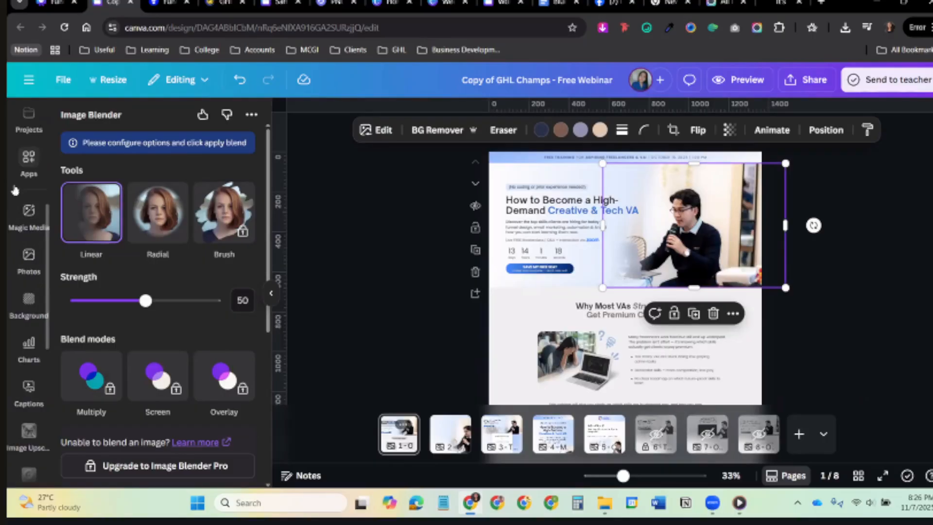
{"action": "scroll", "coordinate": [20, 191], "scroll_direction": "up", "scroll_amount": 2}
{"action": "scroll", "coordinate": [21, 190], "scroll_direction": "up", "scroll_amount": 8}
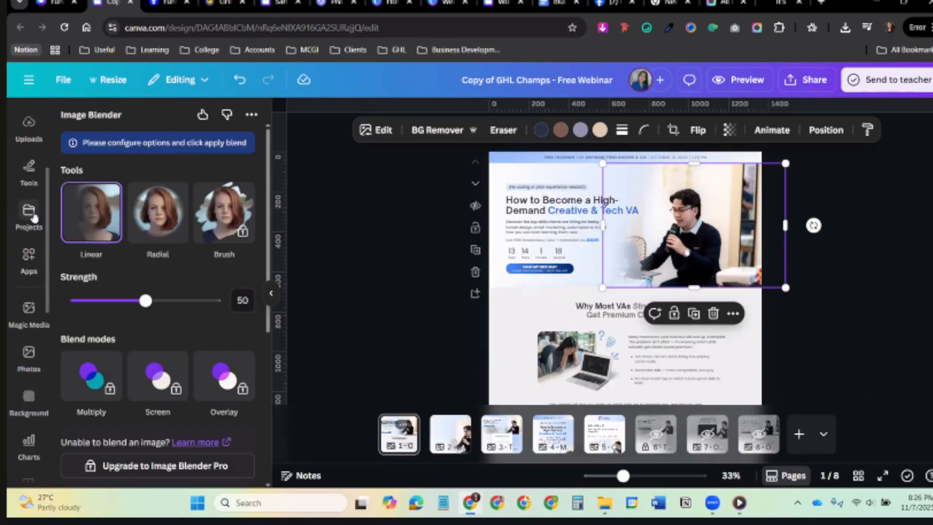
{"action": "left_click", "coordinate": [36, 182]}
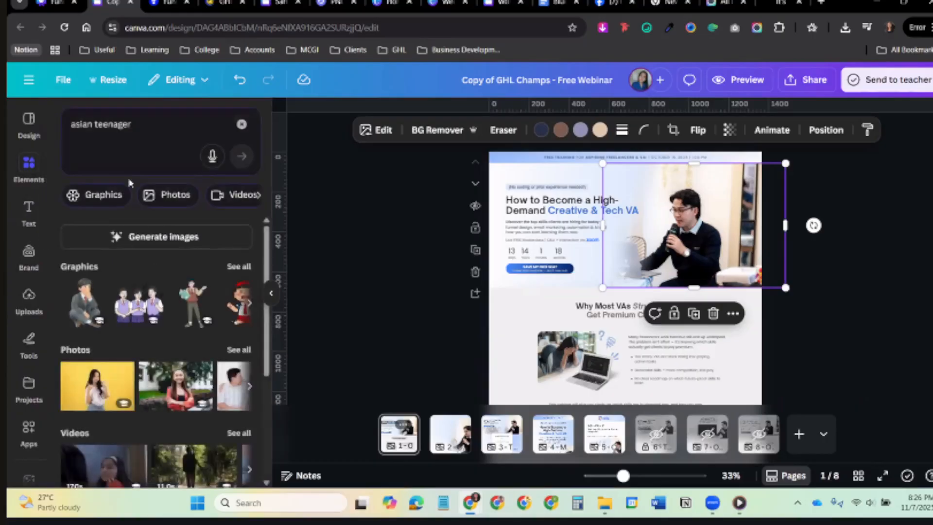
Examine the webinar page's card section, laptop photo group, countdown timer and free-training announcement bar by selecting individual elements.
{"action": "scroll", "coordinate": [150, 285], "scroll_direction": "down", "scroll_amount": 3}
{"action": "scroll", "coordinate": [512, 308], "scroll_direction": "down", "scroll_amount": 4}
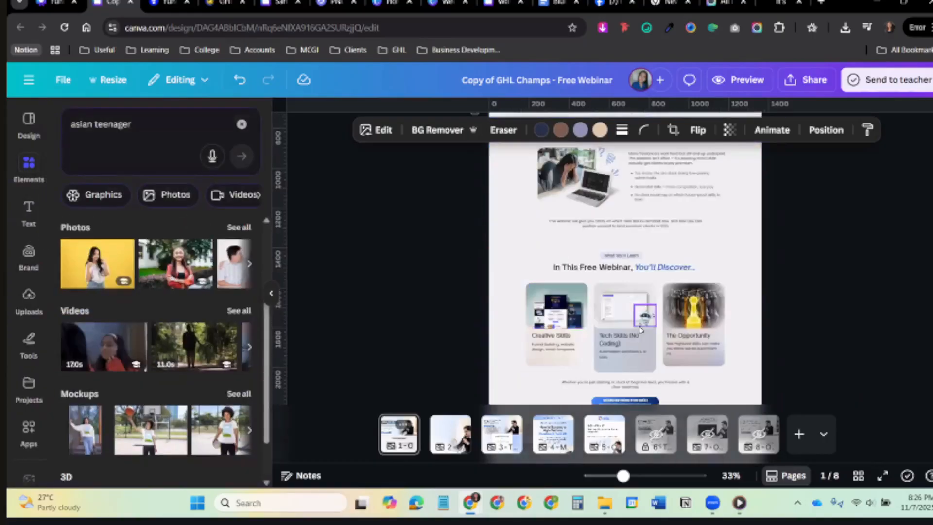
{"action": "left_click", "coordinate": [564, 180]}
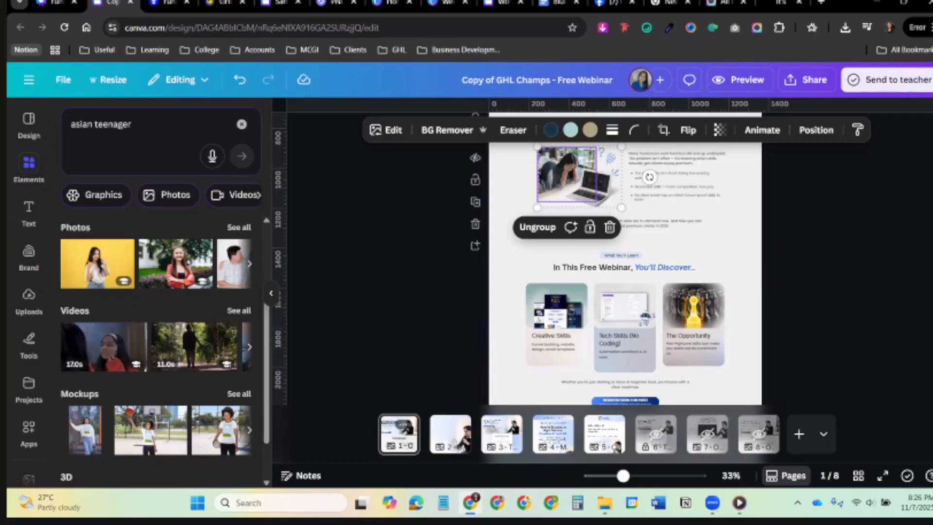
{"action": "scroll", "coordinate": [664, 318], "scroll_direction": "up", "scroll_amount": 5}
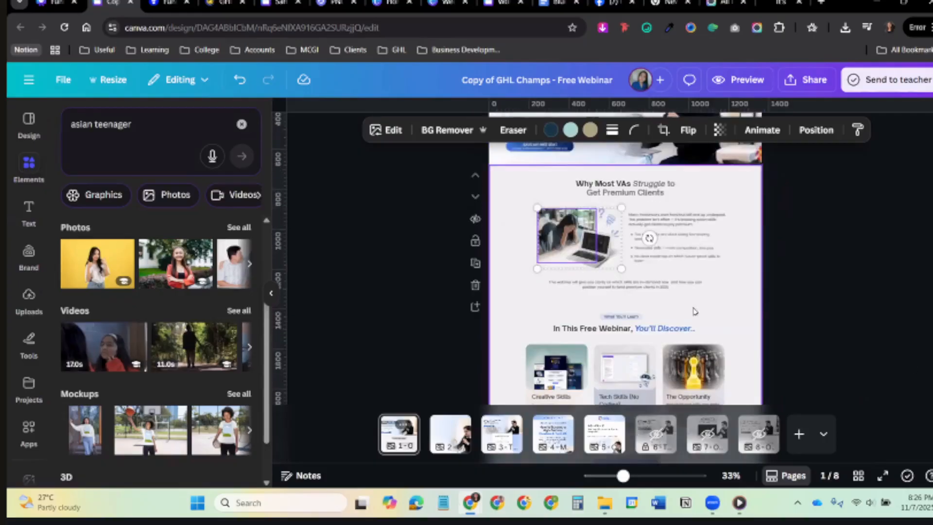
{"action": "left_click", "coordinate": [701, 251]}
{"action": "left_click", "coordinate": [558, 239]}
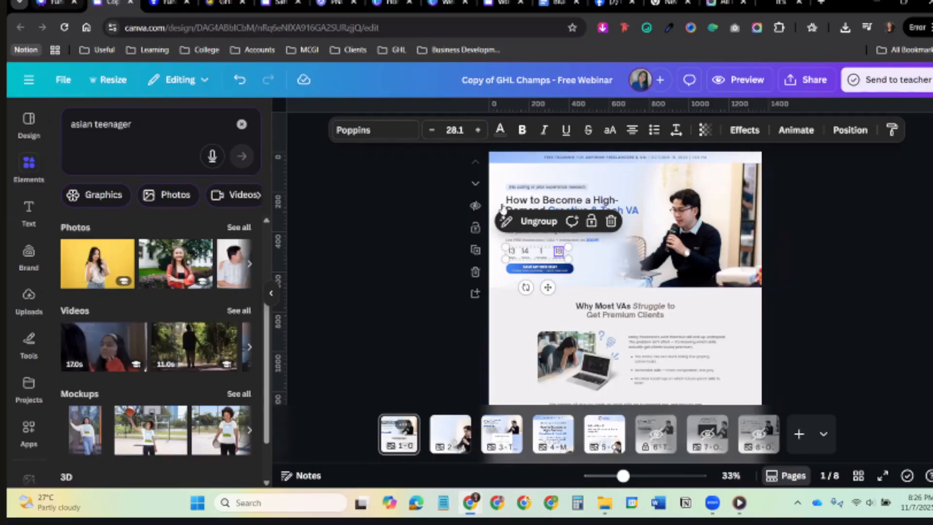
{"action": "scroll", "coordinate": [815, 223], "scroll_direction": "up", "scroll_amount": 5}
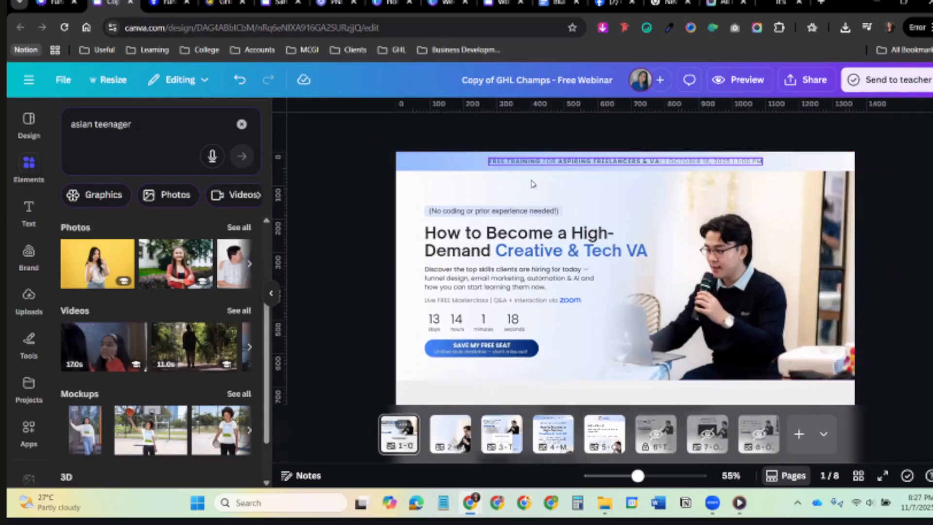
{"action": "left_click", "coordinate": [464, 168]}
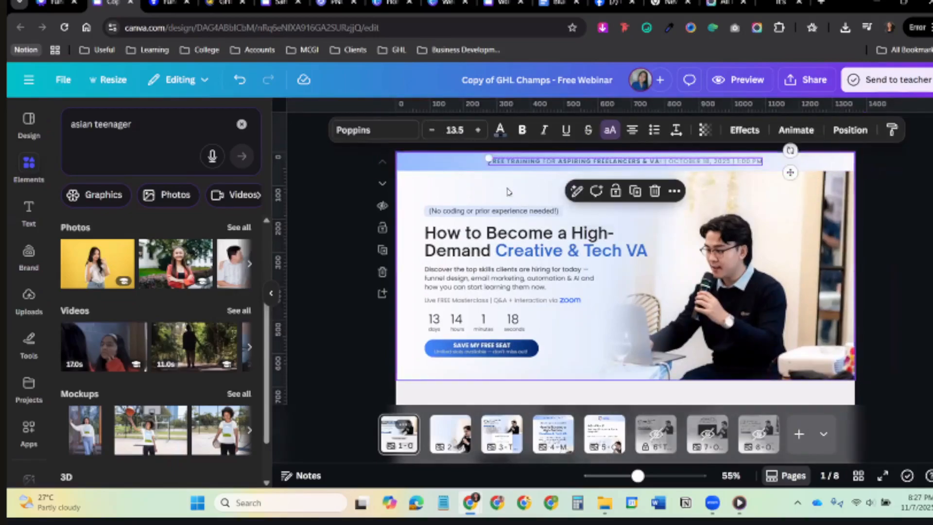
{"action": "left_click", "coordinate": [405, 199]}
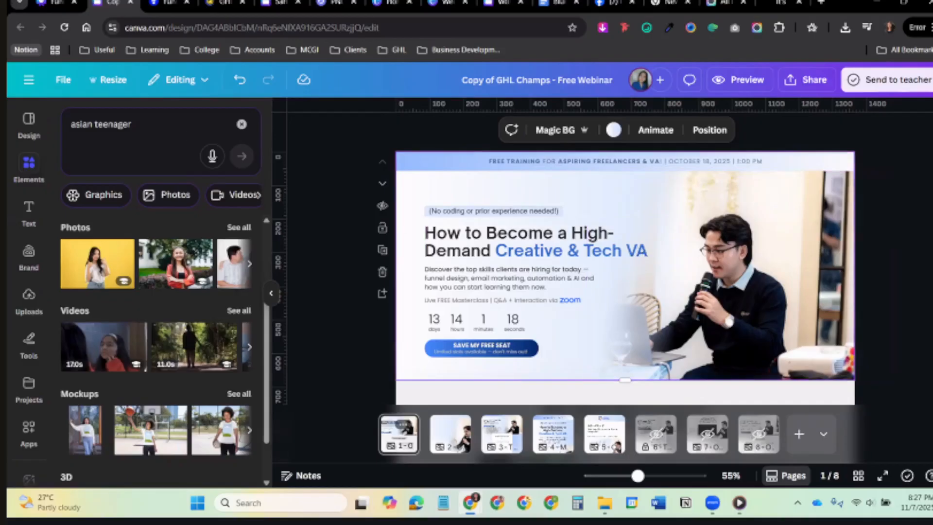
Switch to the "Funnel Design Made Easy (Canva Edition)" design and set its access level to Anyone with the link, Can view.
{"action": "key", "text": "ctrl+shift+Tab"}
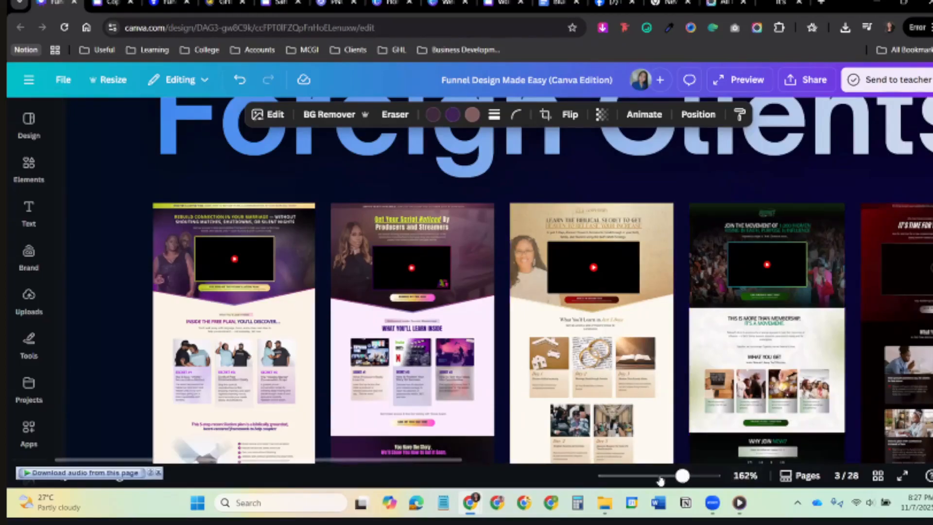
{"action": "key", "text": "ctrl+alt+0"}
{"action": "left_click", "coordinate": [805, 80]}
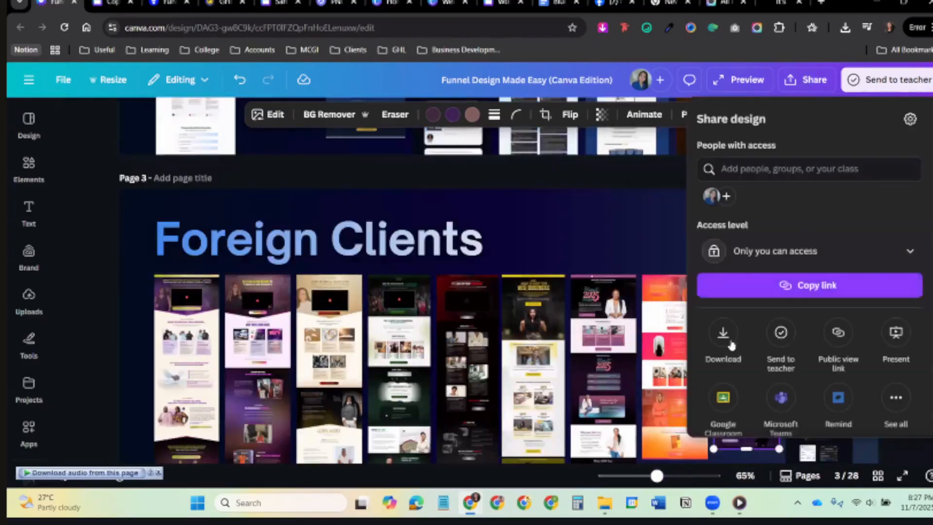
{"action": "left_click", "coordinate": [823, 249]}
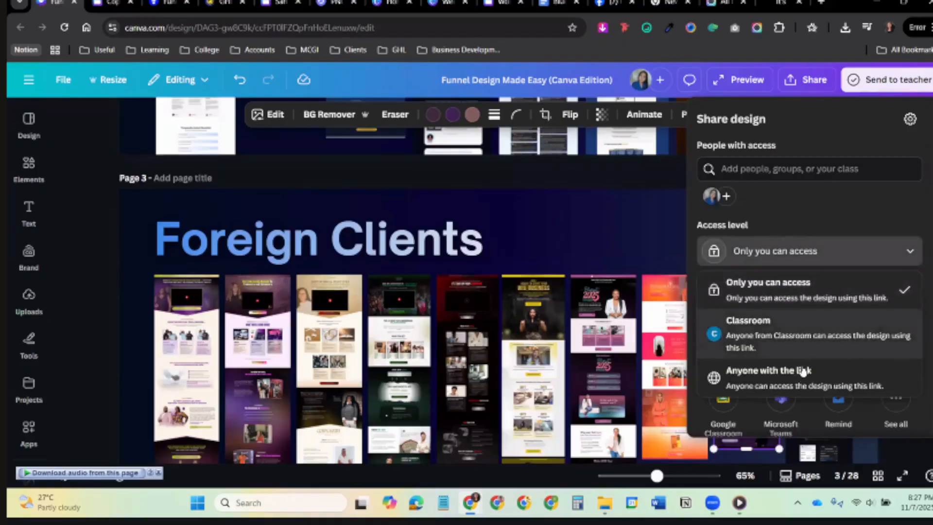
{"action": "left_click", "coordinate": [830, 243]}
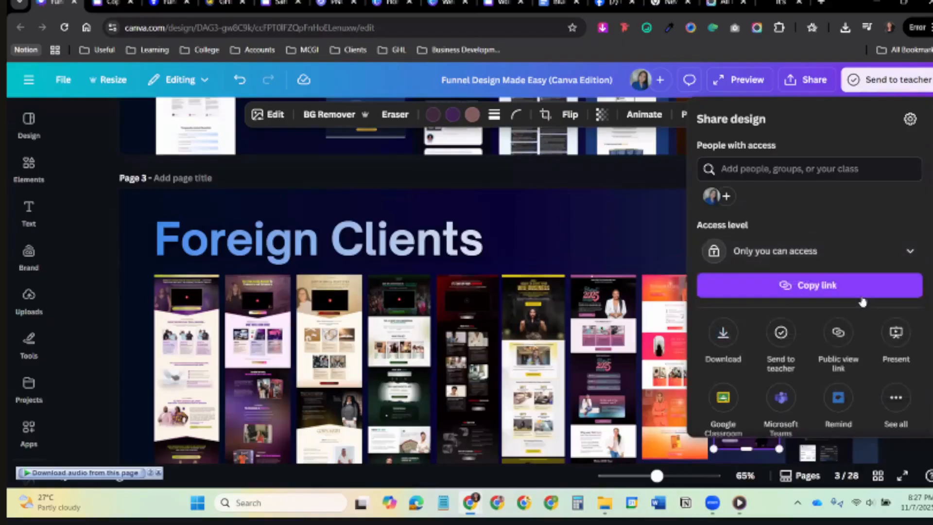
{"action": "left_click", "coordinate": [836, 251]}
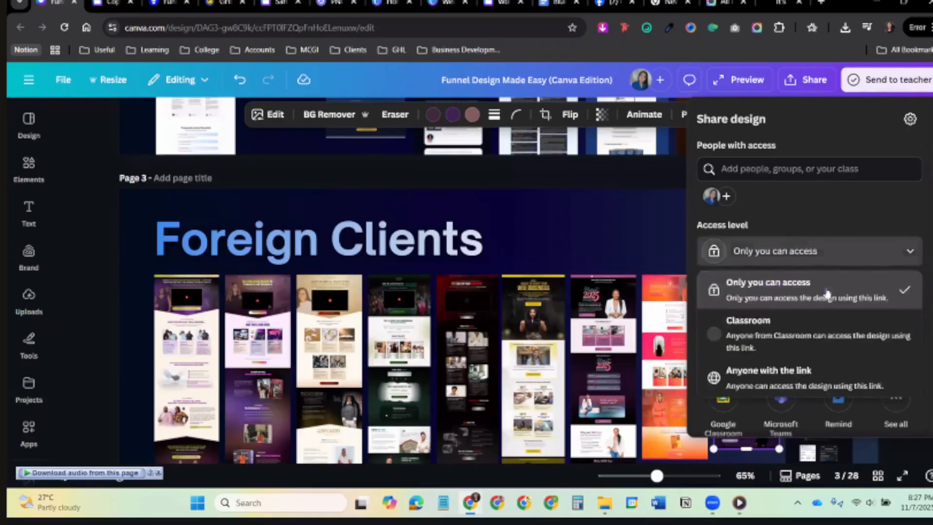
{"action": "left_click", "coordinate": [825, 379]}
{"action": "left_click", "coordinate": [893, 254]}
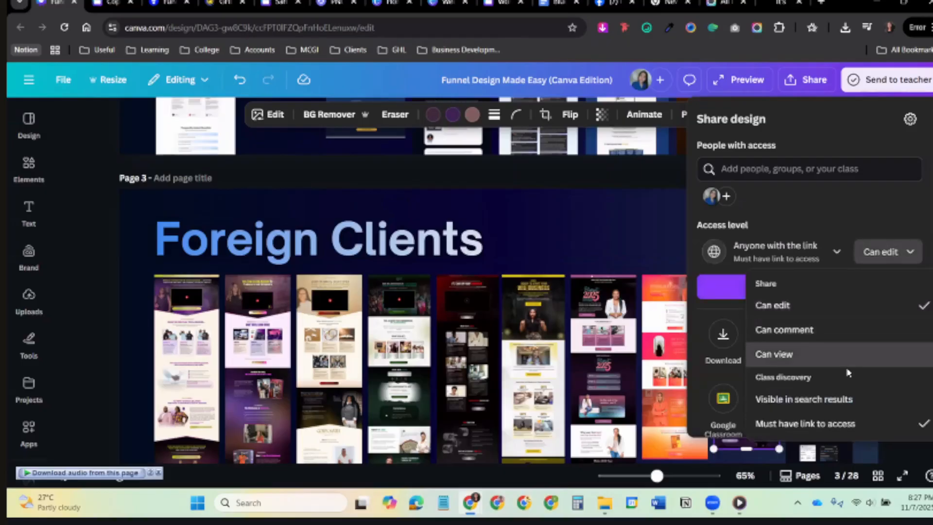
{"action": "left_click", "coordinate": [832, 358]}
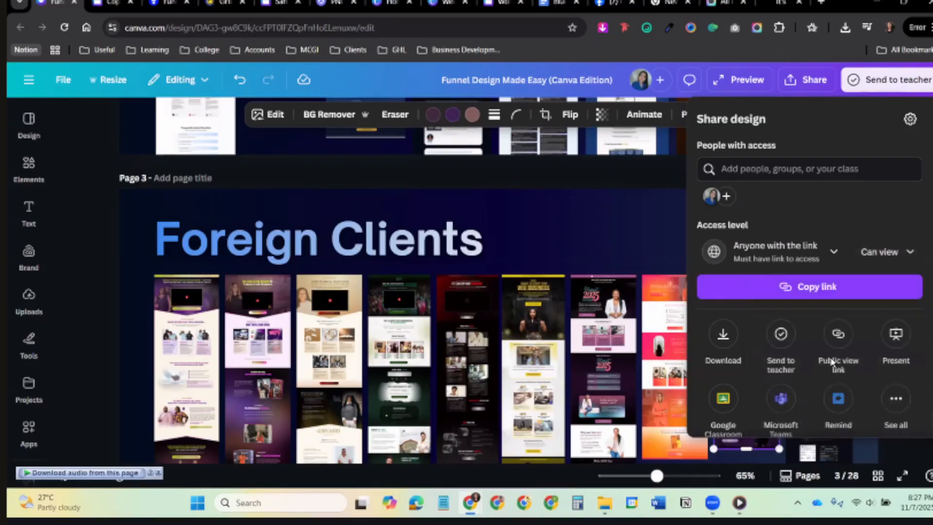
{"action": "left_click", "coordinate": [877, 251]}
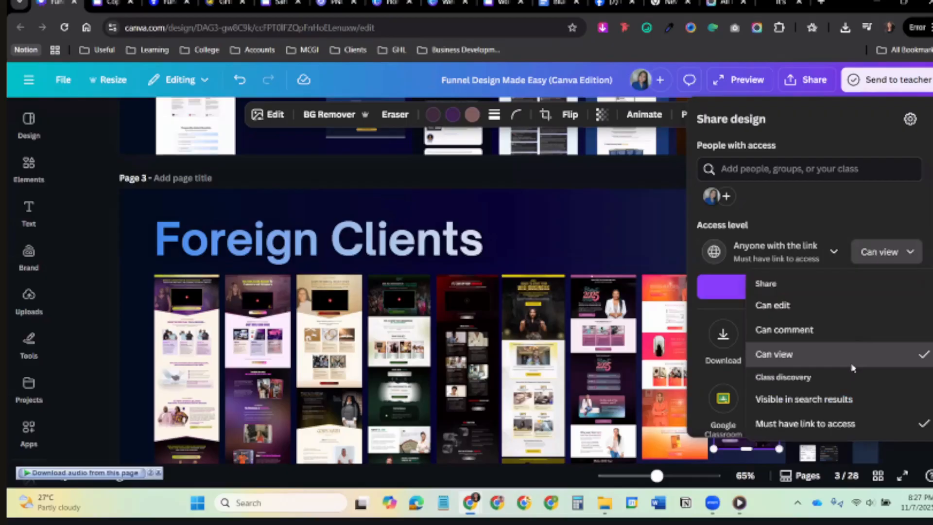
{"action": "left_click", "coordinate": [849, 216]}
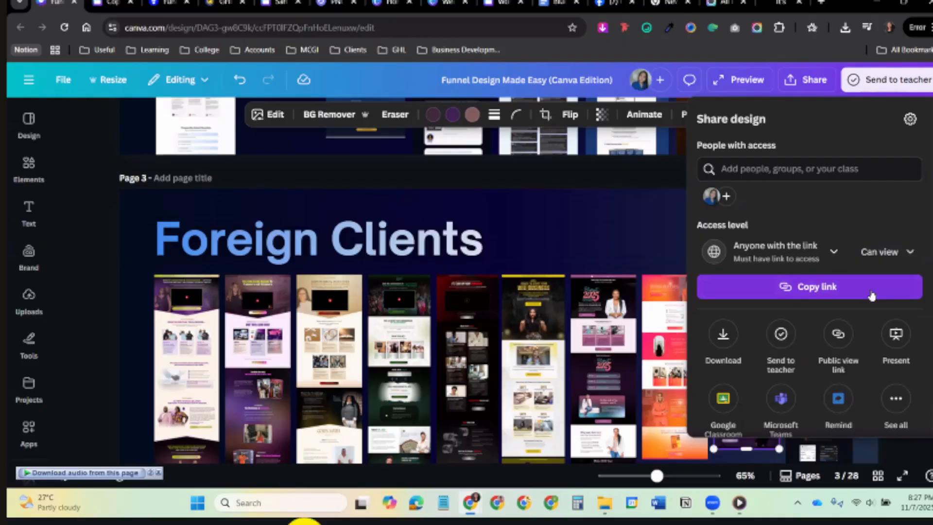
Copy the design's share link, close the sharing options and deselect the funnel image on the "Foreign Clients" page.
{"action": "left_click", "coordinate": [872, 294]}
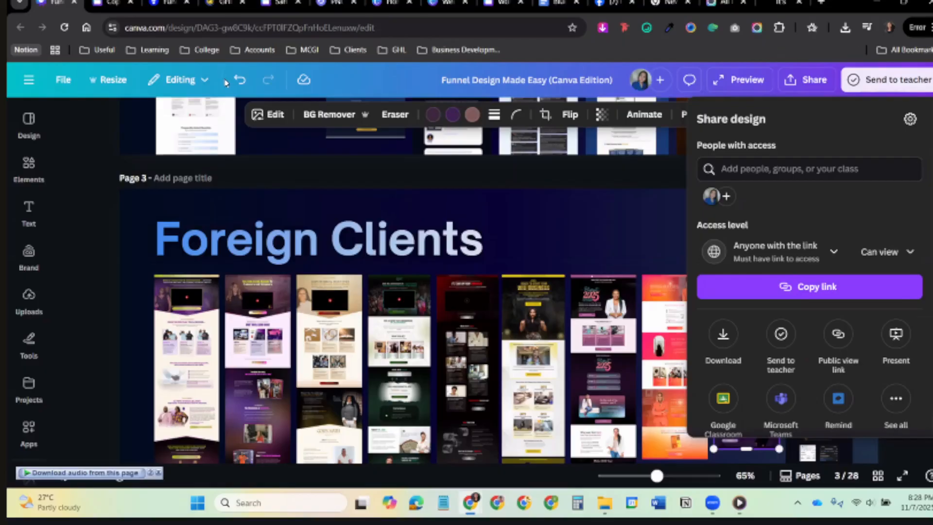
{"action": "left_click", "coordinate": [241, 79]}
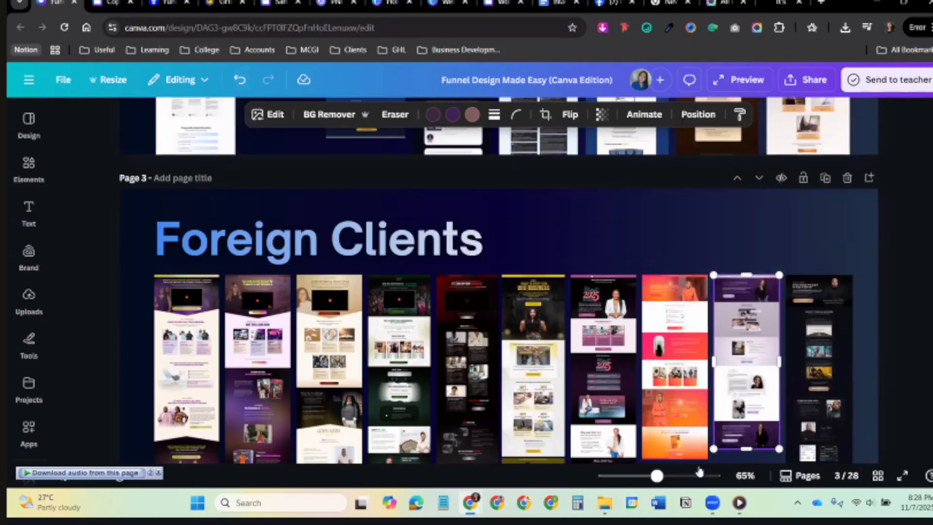
{"action": "scroll", "coordinate": [773, 299], "scroll_direction": "down", "scroll_amount": 2}
{"action": "left_click", "coordinate": [773, 299]}
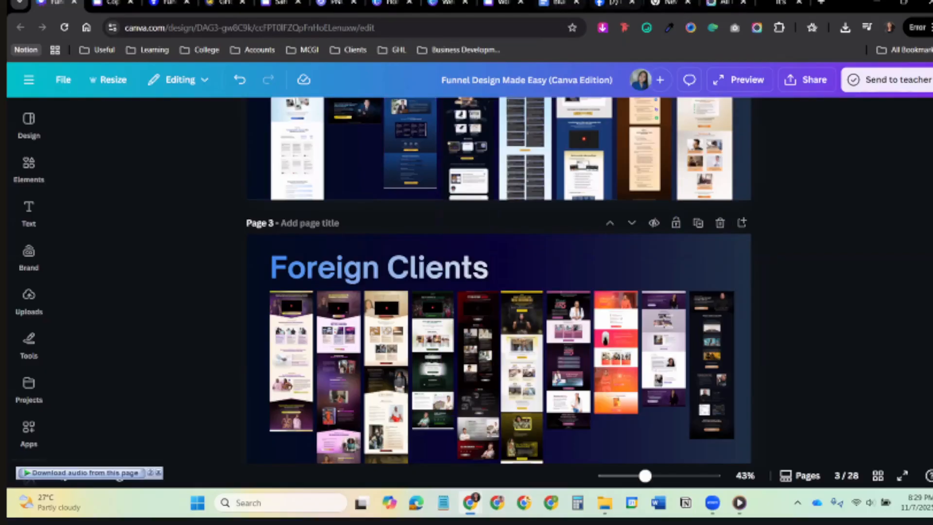
Look over the marketing specialist portfolio capture in Awesome Screenshot and open the Canva home page in a new browser tab.
{"action": "left_click", "coordinate": [742, 6]}
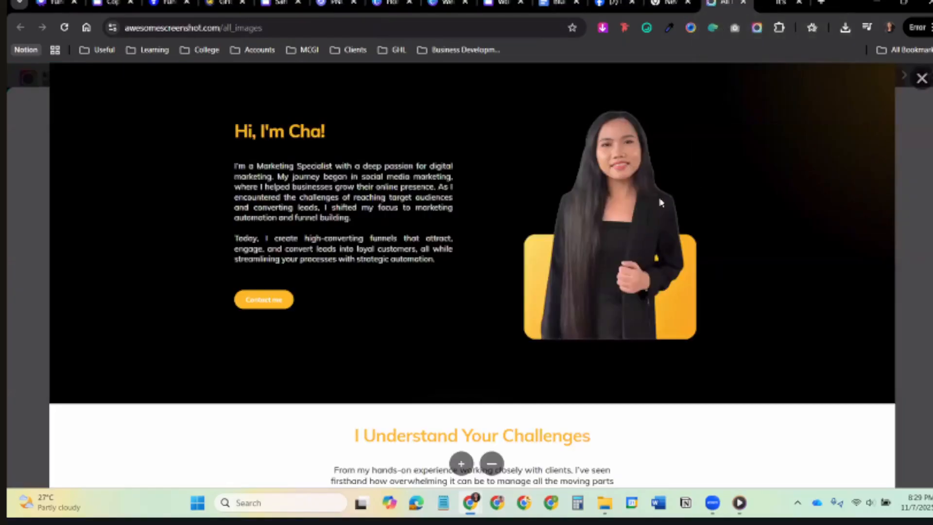
{"action": "scroll", "coordinate": [894, 88], "scroll_direction": "up", "scroll_amount": 5}
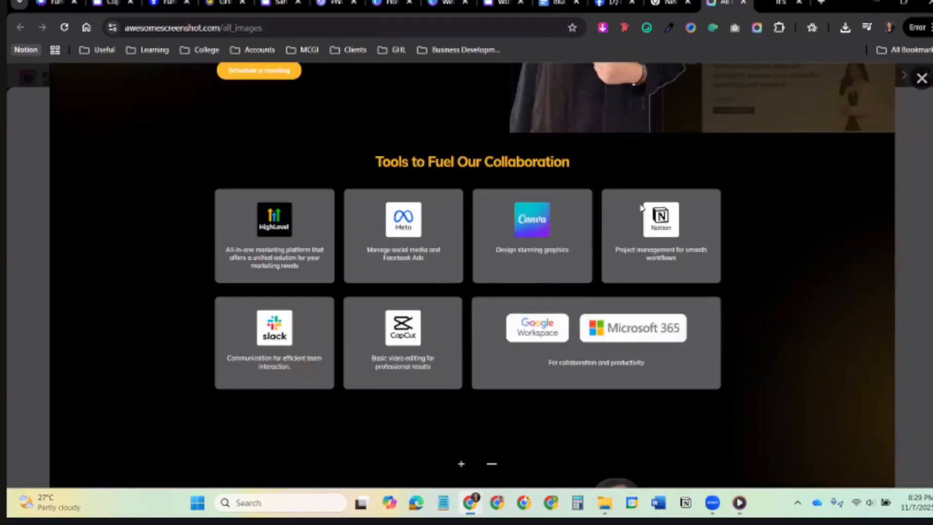
{"action": "left_click", "coordinate": [799, 4]}
{"action": "left_click", "coordinate": [821, 2]}
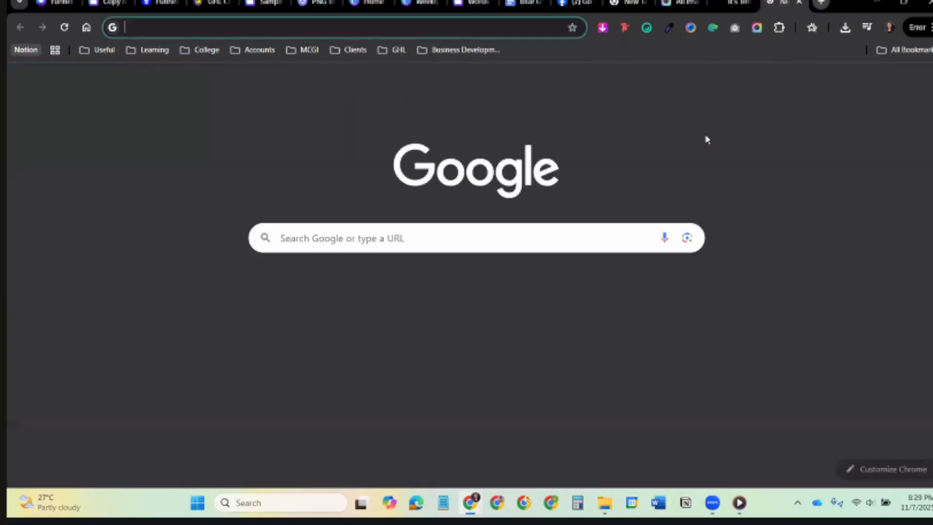
{"action": "left_click", "coordinate": [302, 297]}
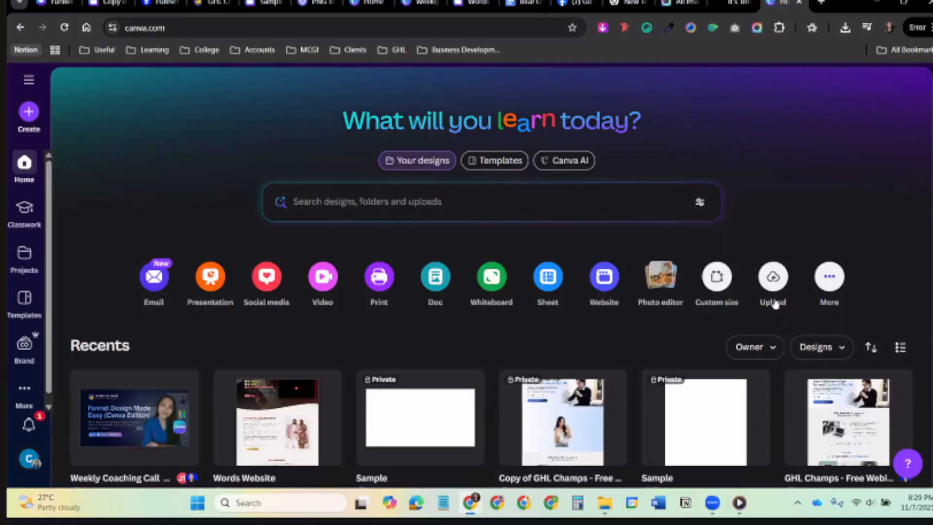
Open the "Words Funnel" design from the recent designs and select the "Rebuild Connection in Your Marriage" headline on its first page.
{"action": "scroll", "coordinate": [427, 350], "scroll_direction": "down", "scroll_amount": 3}
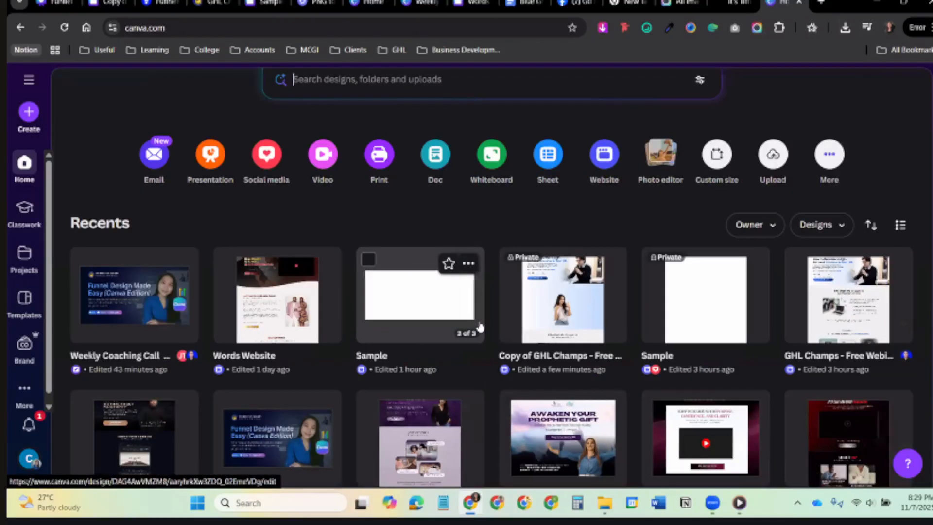
{"action": "scroll", "coordinate": [113, 317], "scroll_direction": "down", "scroll_amount": 3}
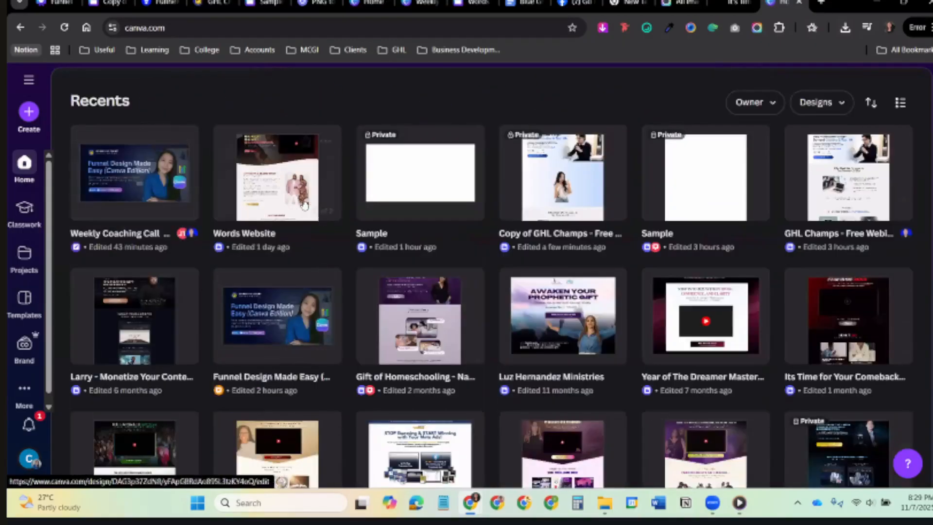
{"action": "scroll", "coordinate": [270, 340], "scroll_direction": "down", "scroll_amount": 2}
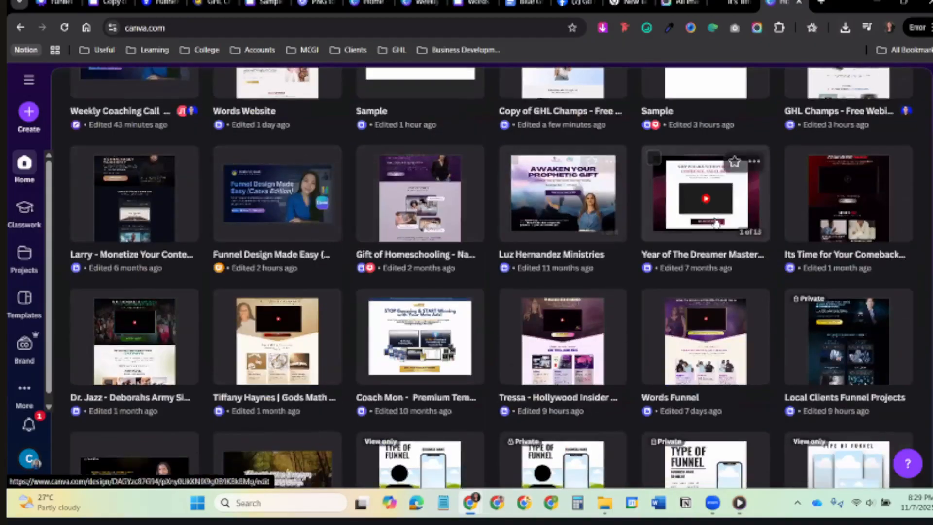
{"action": "scroll", "coordinate": [608, 253], "scroll_direction": "down", "scroll_amount": 1}
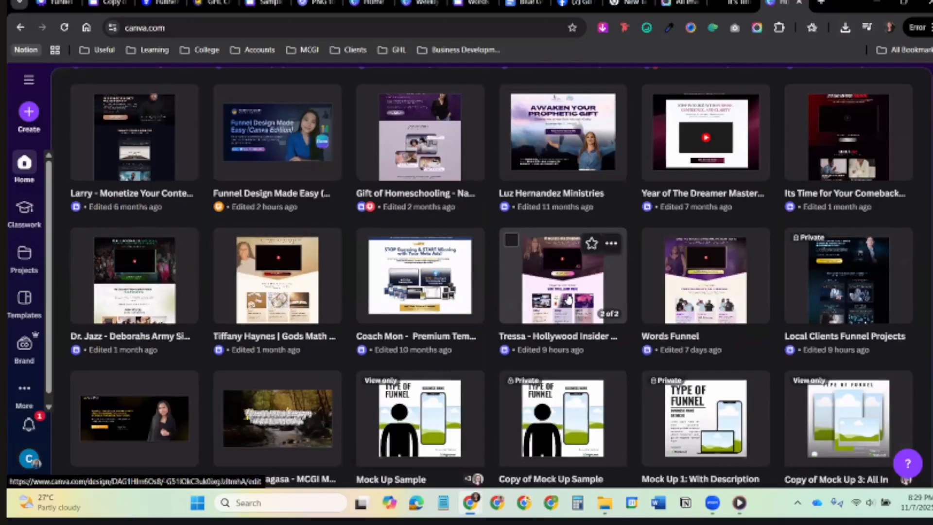
{"action": "left_click", "coordinate": [702, 291]}
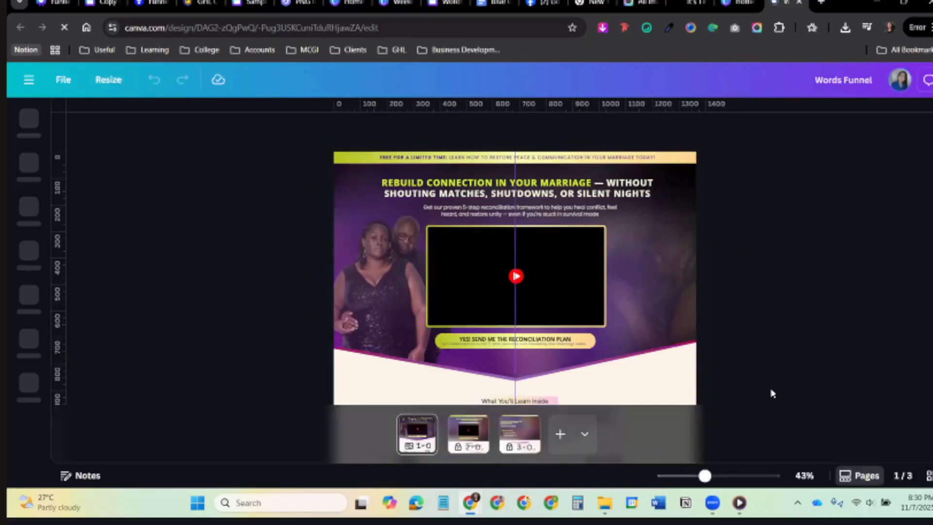
{"action": "left_click_drag", "start_coordinate": [705, 477], "coordinate": [719, 477]}
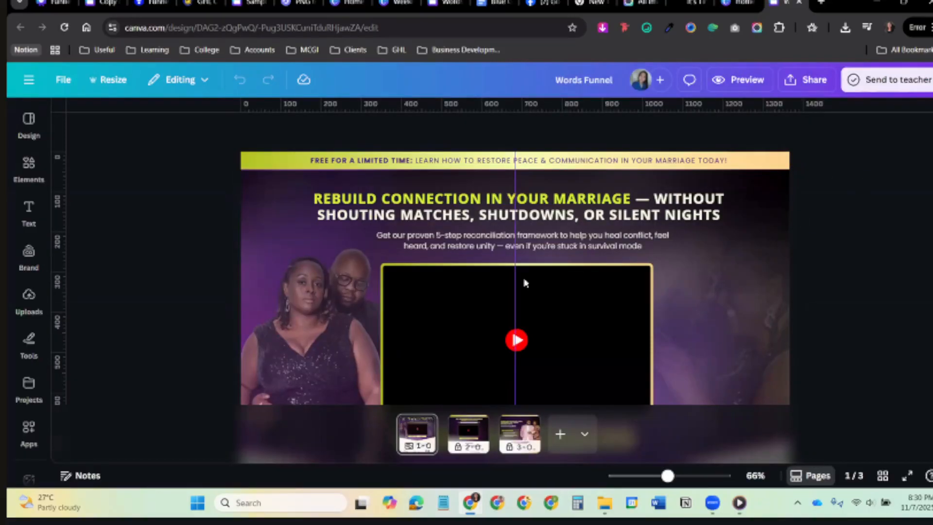
{"action": "left_click", "coordinate": [490, 211]}
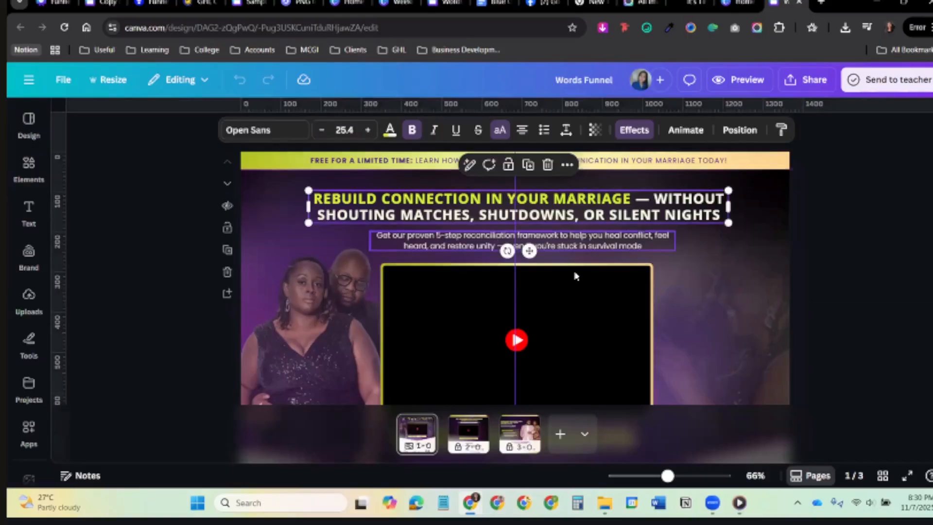
Duplicate the "Words Funnel" browser tab and close the original, keeping the design open in the copy.
{"action": "scroll", "coordinate": [575, 276], "scroll_direction": "down", "scroll_amount": 4}
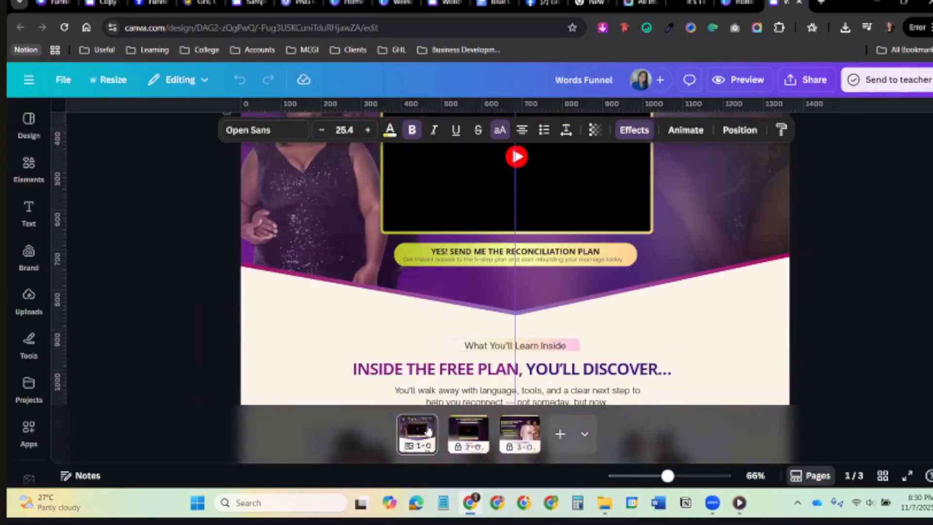
{"action": "right_click", "coordinate": [751, 5]}
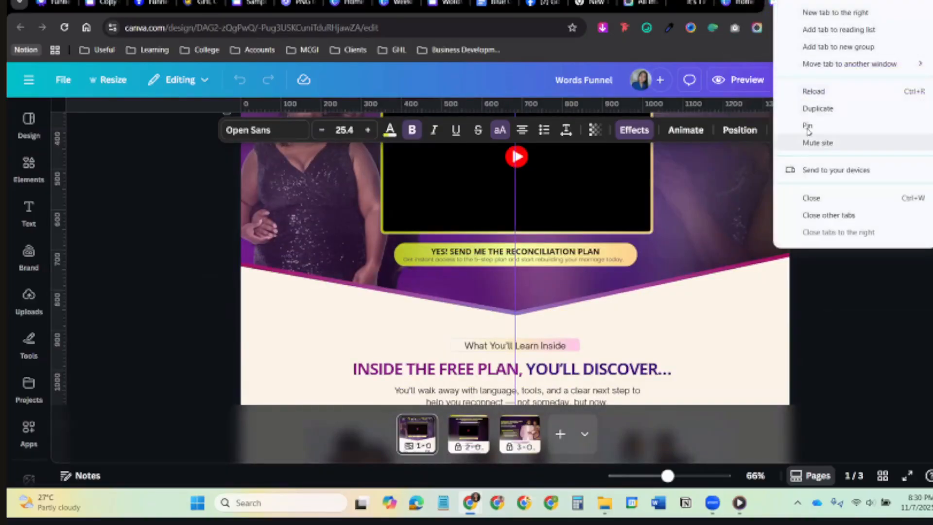
{"action": "left_click", "coordinate": [818, 109]}
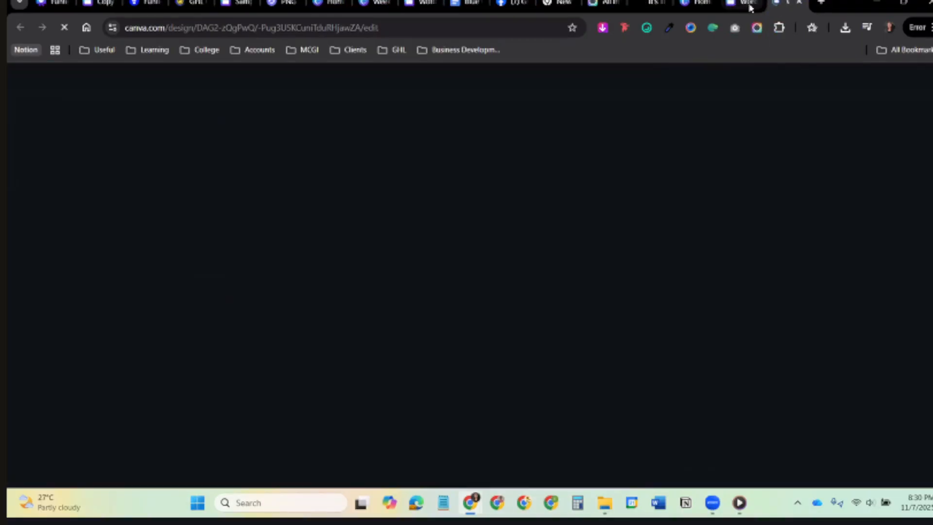
{"action": "left_click", "coordinate": [751, 6]}
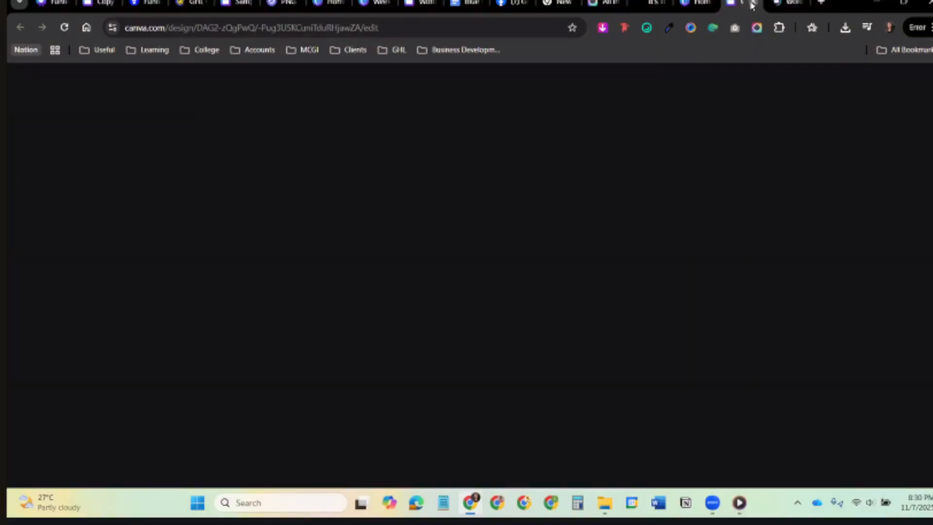
{"action": "left_click", "coordinate": [752, 5]}
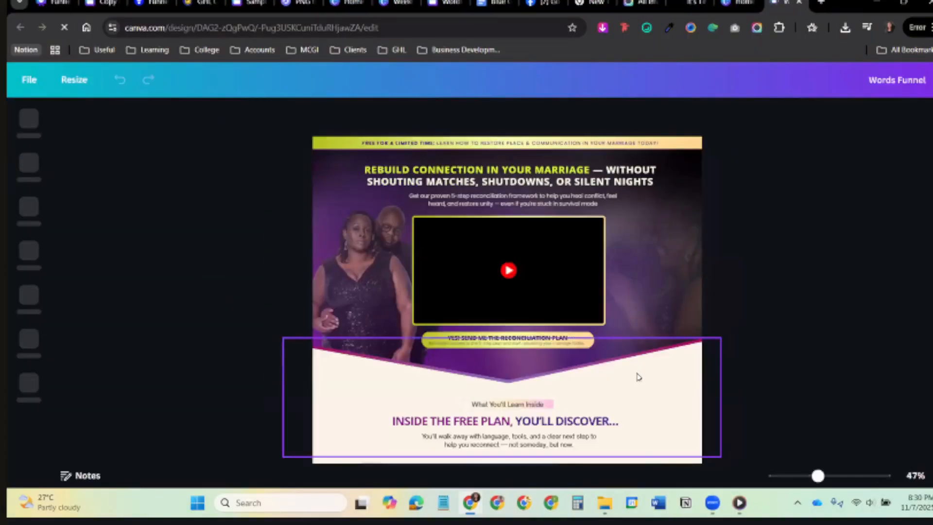
Delete the closing section with the couple's photo, just above the copyright footer, from the first page of the funnel.
{"action": "scroll", "coordinate": [627, 403], "scroll_direction": "down", "scroll_amount": 7}
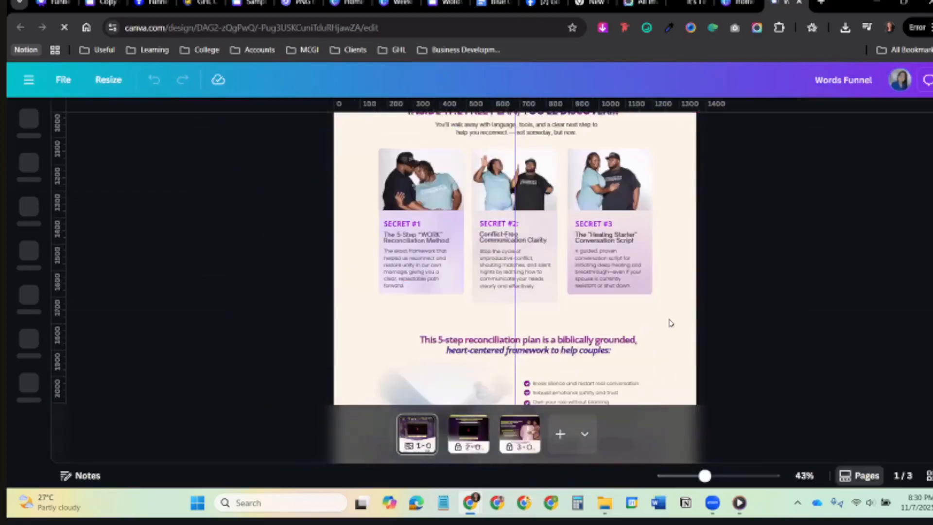
{"action": "scroll", "coordinate": [661, 282], "scroll_direction": "up", "scroll_amount": 7}
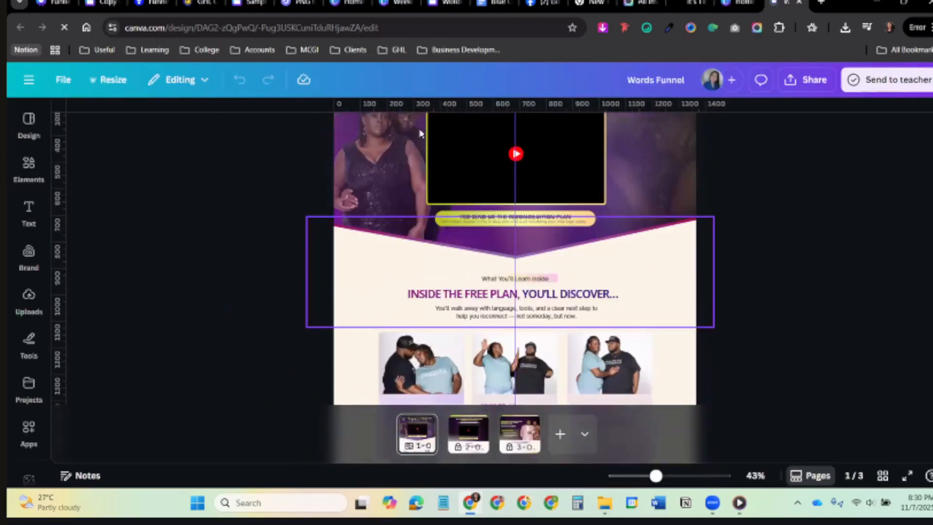
{"action": "scroll", "coordinate": [495, 323], "scroll_direction": "down", "scroll_amount": 2}
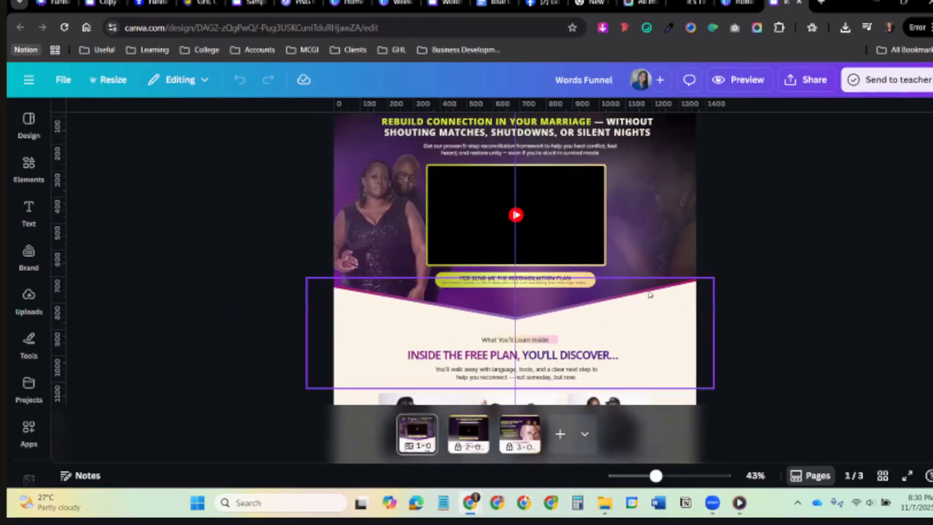
{"action": "scroll", "coordinate": [364, 316], "scroll_direction": "down", "scroll_amount": 15}
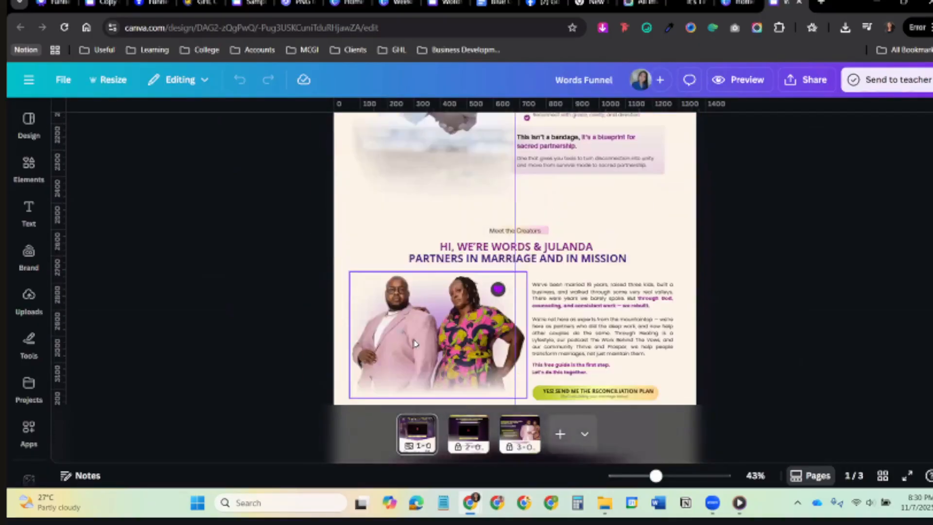
{"action": "scroll", "coordinate": [415, 344], "scroll_direction": "down", "scroll_amount": 5}
{"action": "left_click", "coordinate": [354, 206]}
{"action": "scroll", "coordinate": [350, 331], "scroll_direction": "down", "scroll_amount": 2}
{"action": "left_click", "coordinate": [345, 291]}
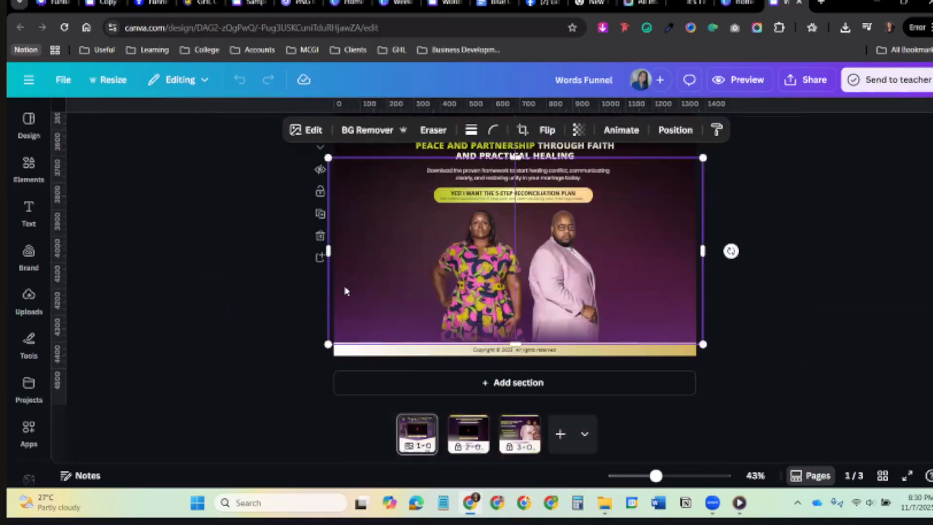
{"action": "left_click", "coordinate": [320, 237]}
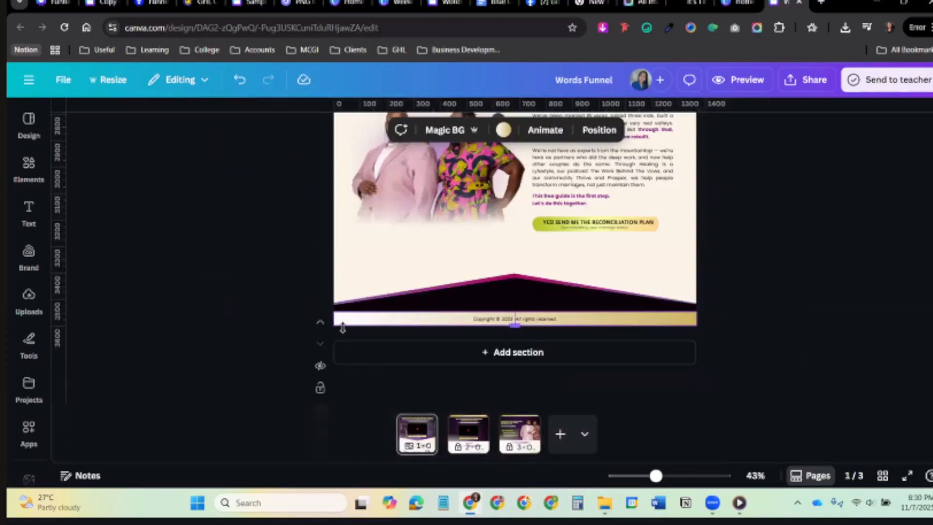
Stretch the copyright footer section to about 351 px tall and delete it from the first page.
{"action": "left_click_drag", "start_coordinate": [343, 328], "coordinate": [343, 380]}
{"action": "scroll", "coordinate": [328, 384], "scroll_direction": "down", "scroll_amount": 1}
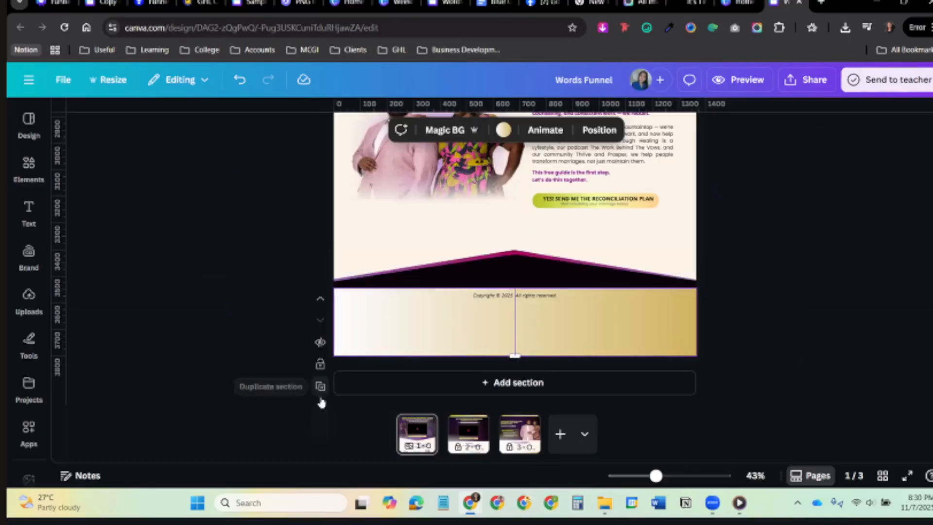
{"action": "left_click_drag", "start_coordinate": [515, 355], "coordinate": [507, 381]}
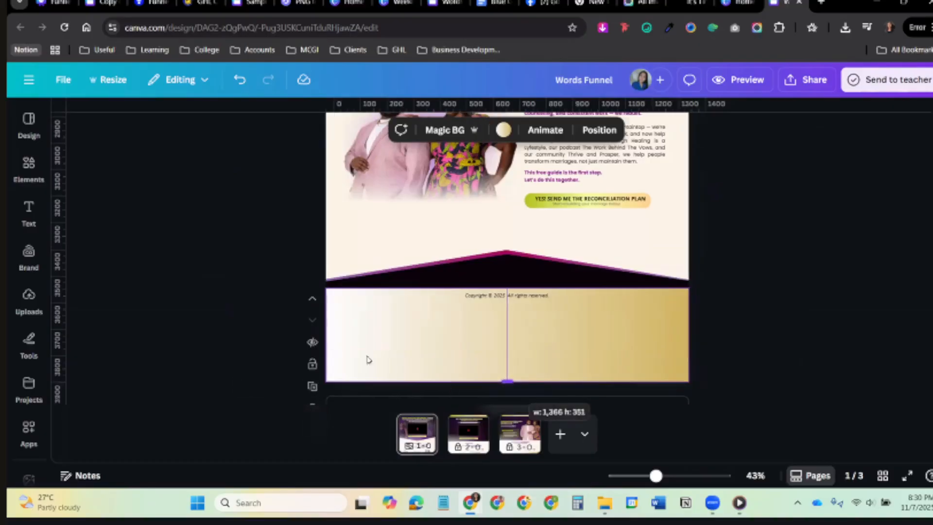
{"action": "left_click", "coordinate": [317, 366]}
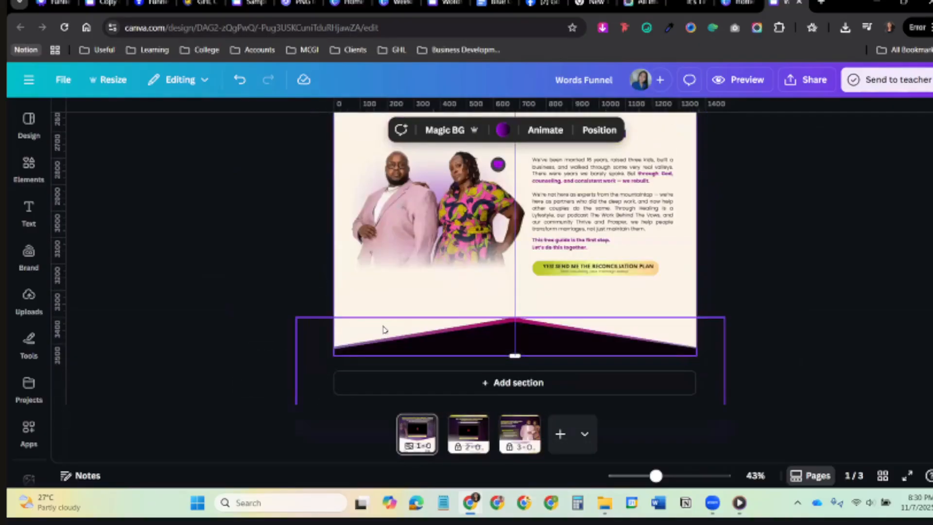
{"action": "scroll", "coordinate": [383, 330], "scroll_direction": "up", "scroll_amount": 10}
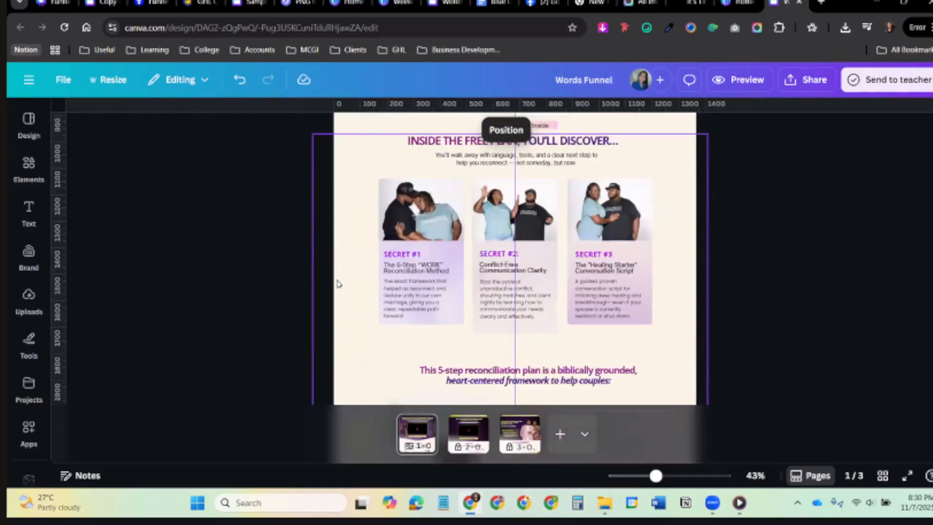
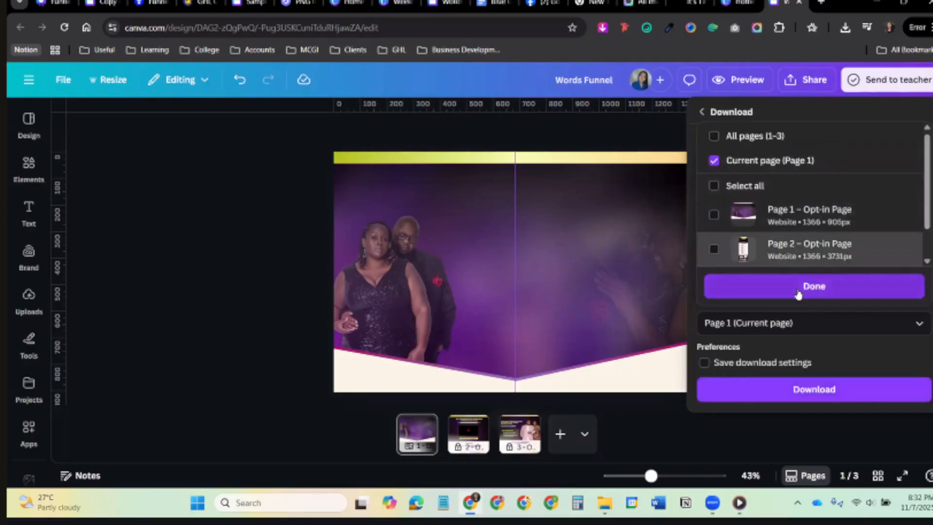
Check the page choices for the download and look over the stripped hero background on the first page.
{"action": "scroll", "coordinate": [794, 241], "scroll_direction": "down", "scroll_amount": 1}
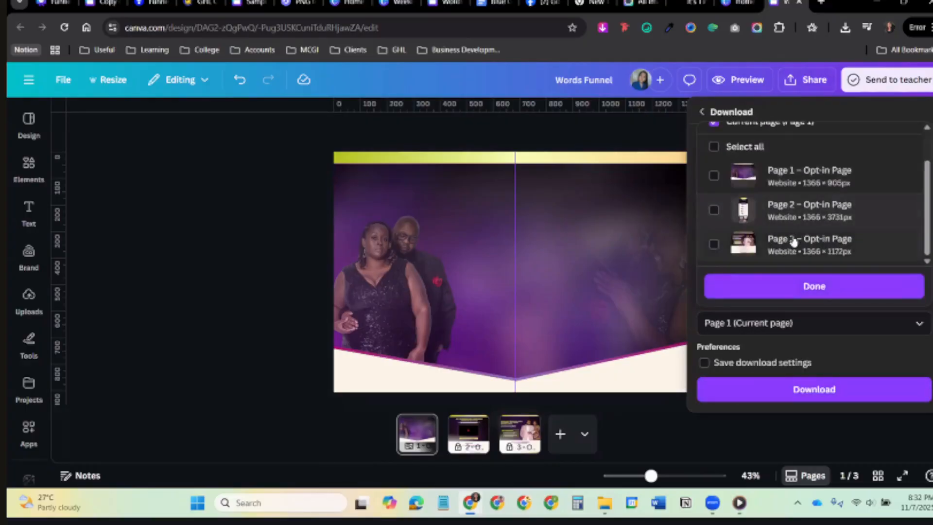
{"action": "scroll", "coordinate": [714, 228], "scroll_direction": "up", "scroll_amount": 1}
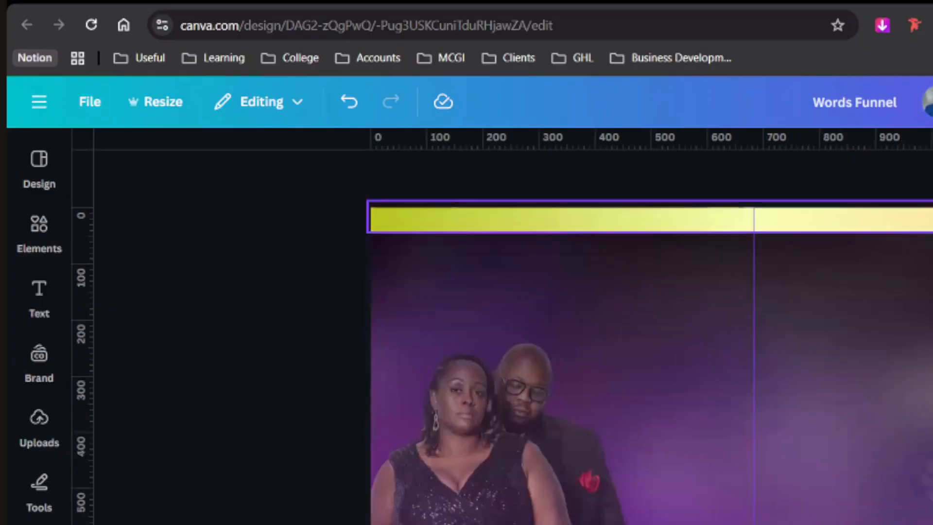
{"action": "scroll", "coordinate": [638, 362], "scroll_direction": "down", "scroll_amount": 5}
{"action": "scroll", "coordinate": [637, 362], "scroll_direction": "up", "scroll_amount": 5}
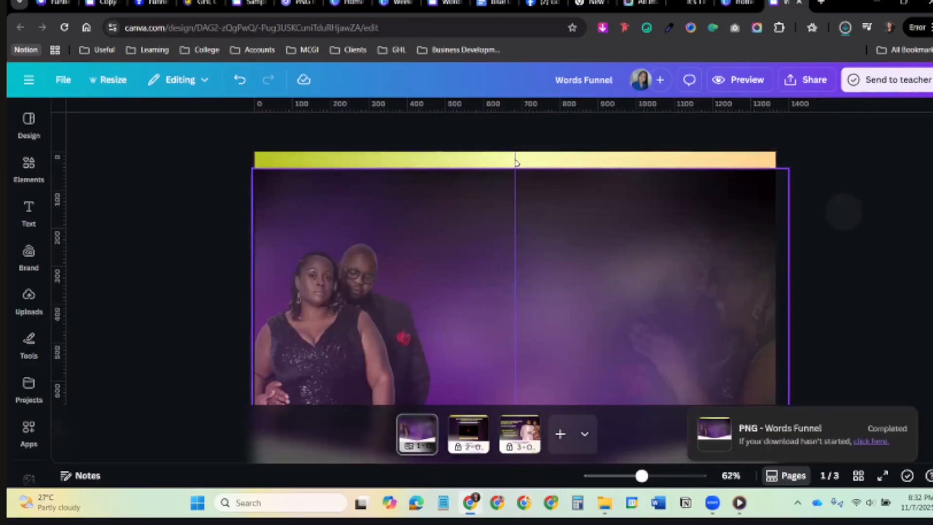
{"action": "scroll", "coordinate": [554, 243], "scroll_direction": "down", "scroll_amount": 5}
{"action": "scroll", "coordinate": [552, 312], "scroll_direction": "up", "scroll_amount": 5}
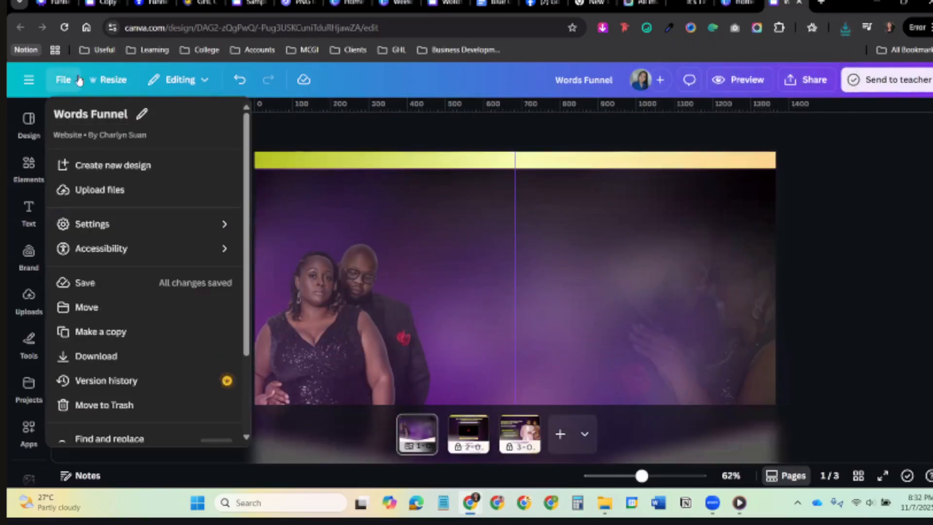
Add custom guides with 2 columns and a 0 px gap to mark the vertical centre of the page.
{"action": "mouse_move", "coordinate": [97, 224]}
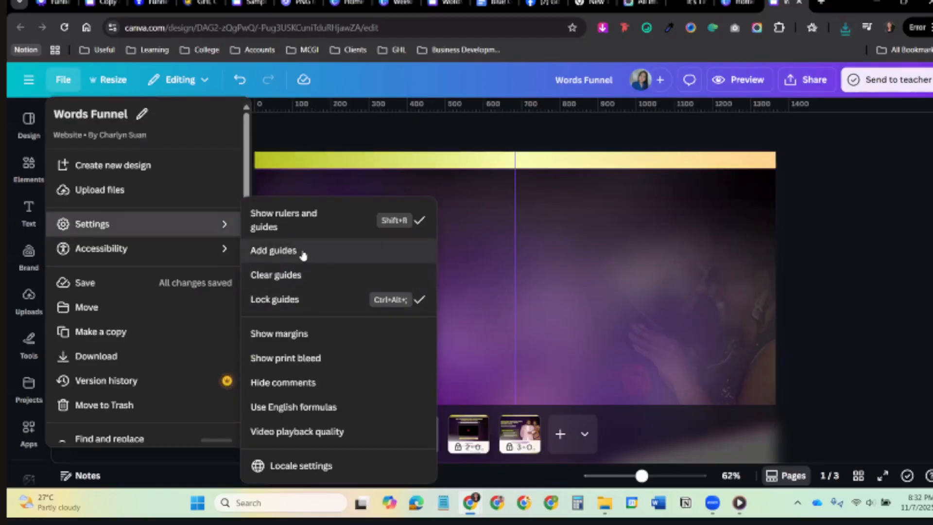
{"action": "left_click", "coordinate": [283, 252]}
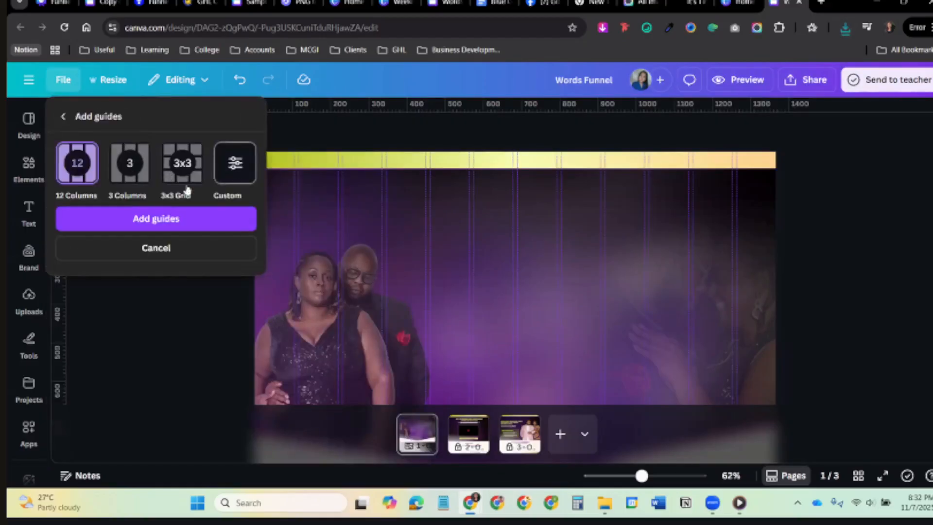
{"action": "left_click", "coordinate": [231, 171]}
{"action": "left_click", "coordinate": [90, 233]}
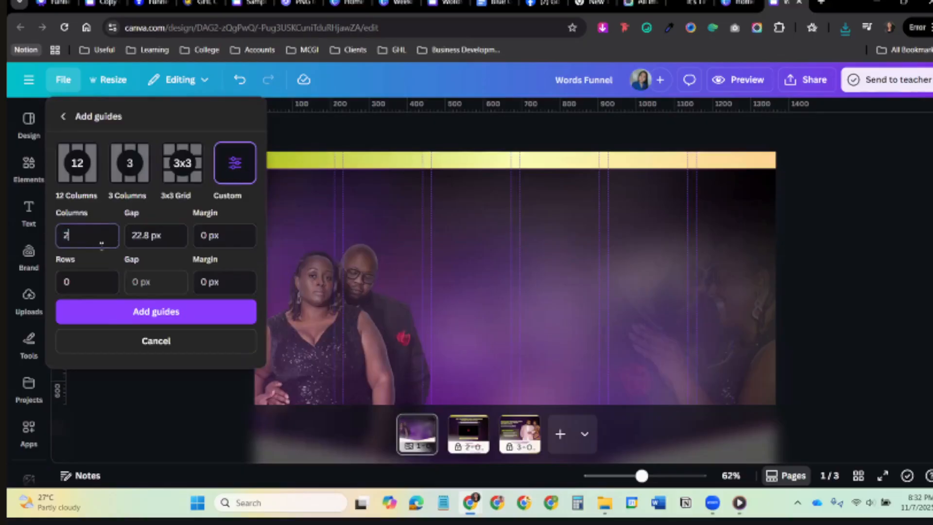
{"action": "type", "text": "2"}
{"action": "left_click", "coordinate": [126, 235]}
{"action": "type", "text": "0"}
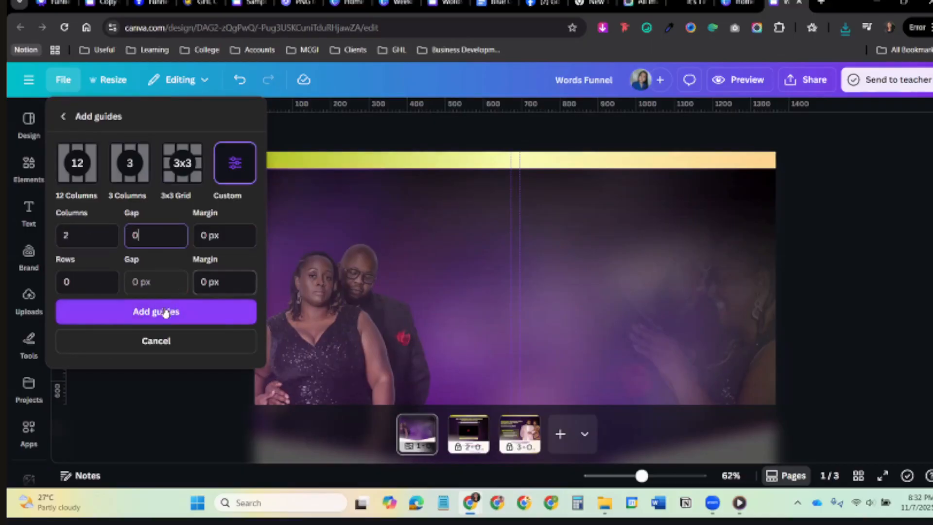
{"action": "left_click", "coordinate": [185, 317]}
{"action": "scroll", "coordinate": [522, 185], "scroll_direction": "down", "scroll_amount": 3}
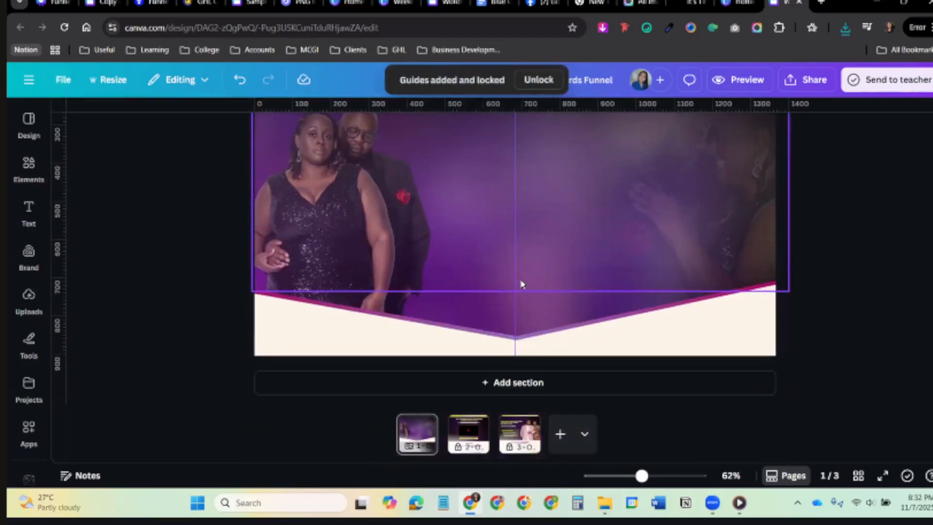
{"action": "scroll", "coordinate": [635, 256], "scroll_direction": "up", "scroll_amount": 1}
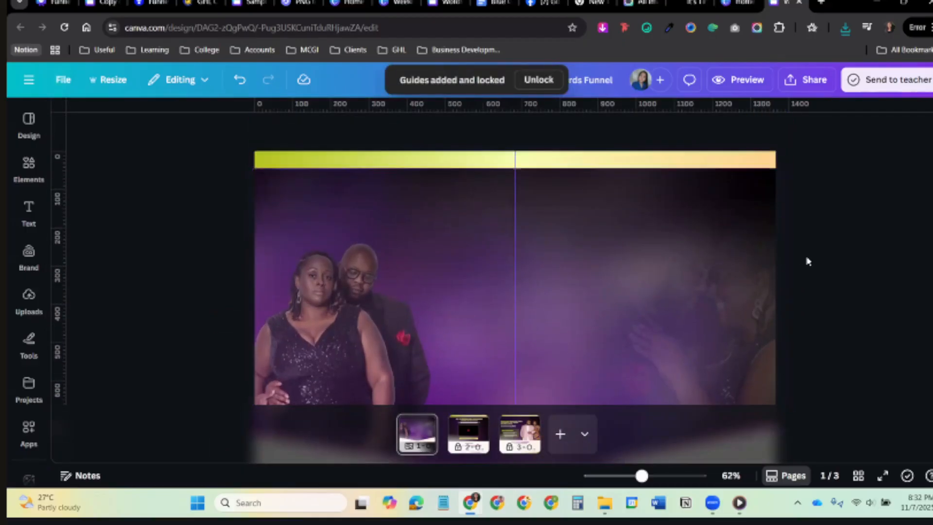
{"action": "left_click", "coordinate": [808, 261]}
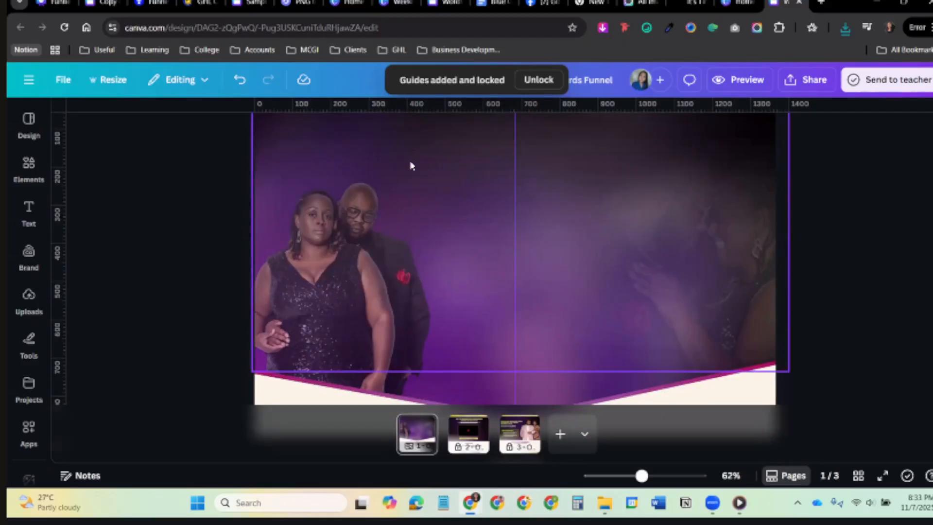
{"action": "scroll", "coordinate": [788, 199], "scroll_direction": "up", "scroll_amount": 3}
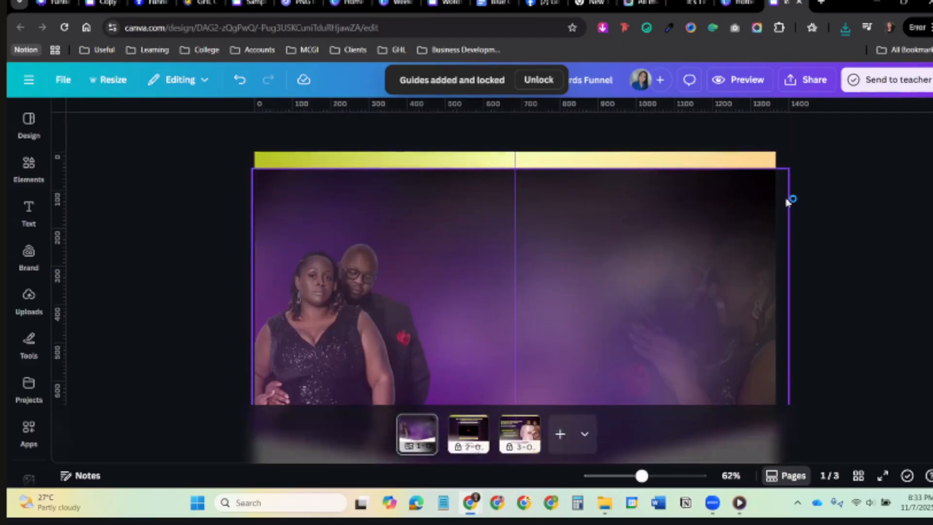
{"action": "left_click", "coordinate": [823, 4]}
{"action": "left_click", "coordinate": [801, 3]}
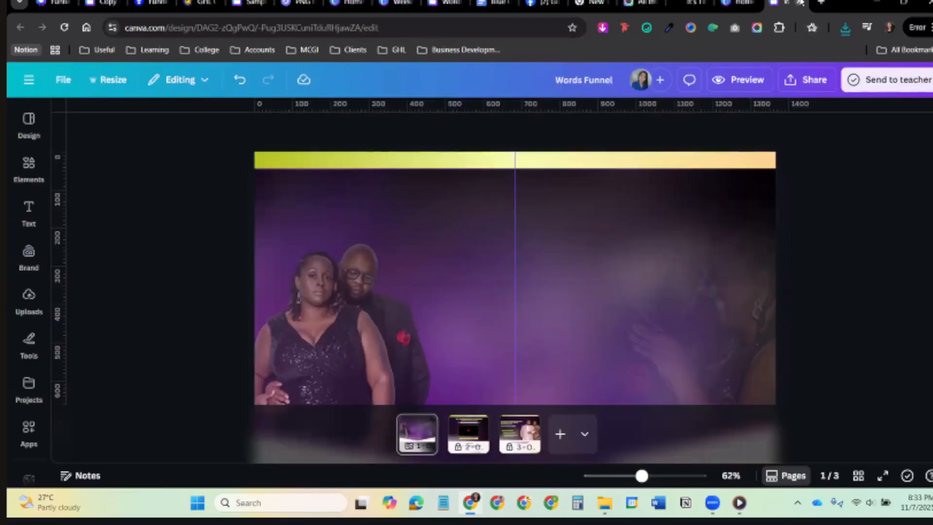
{"action": "scroll", "coordinate": [720, 219], "scroll_direction": "down", "scroll_amount": 5}
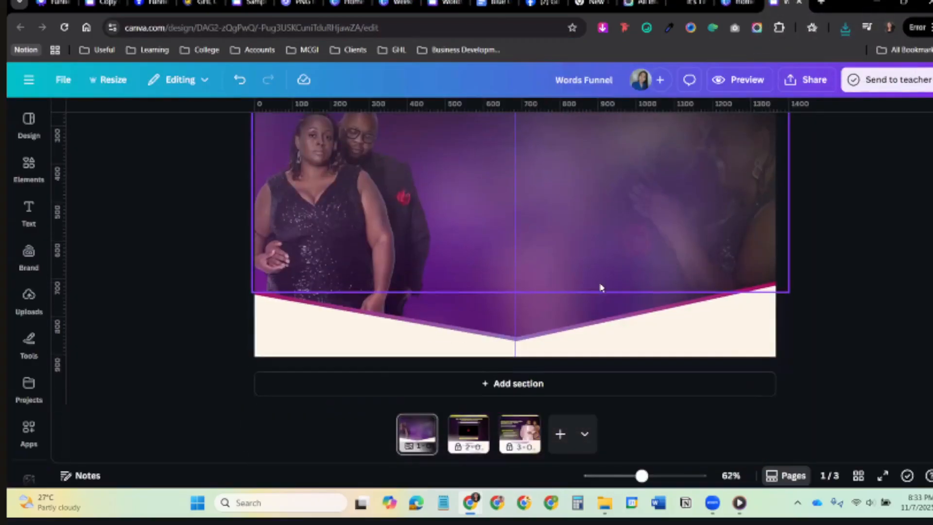
{"action": "scroll", "coordinate": [601, 288], "scroll_direction": "up", "scroll_amount": 5}
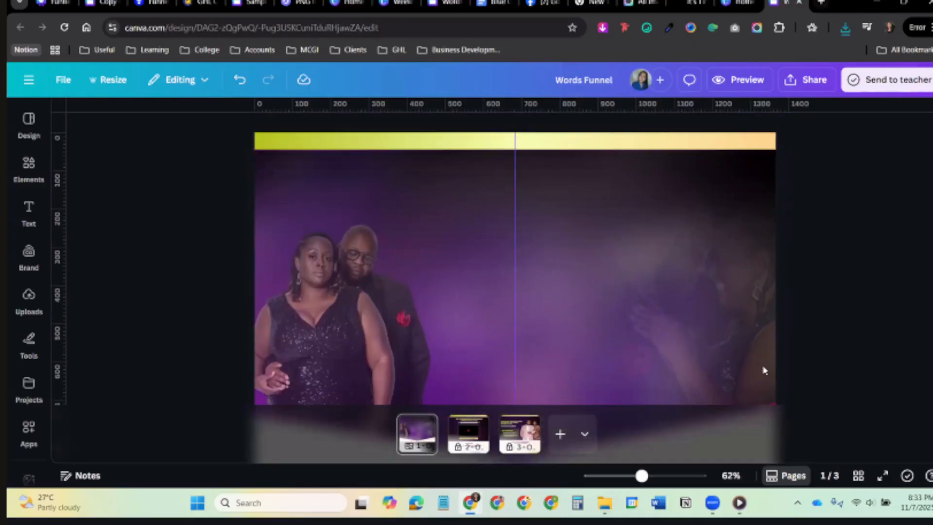
Open the exported Opt-in Page (6).png in Photos, crop off the yellow strip along its upper edge to 4269 x 2664, and save it.
{"action": "left_click", "coordinate": [605, 503]}
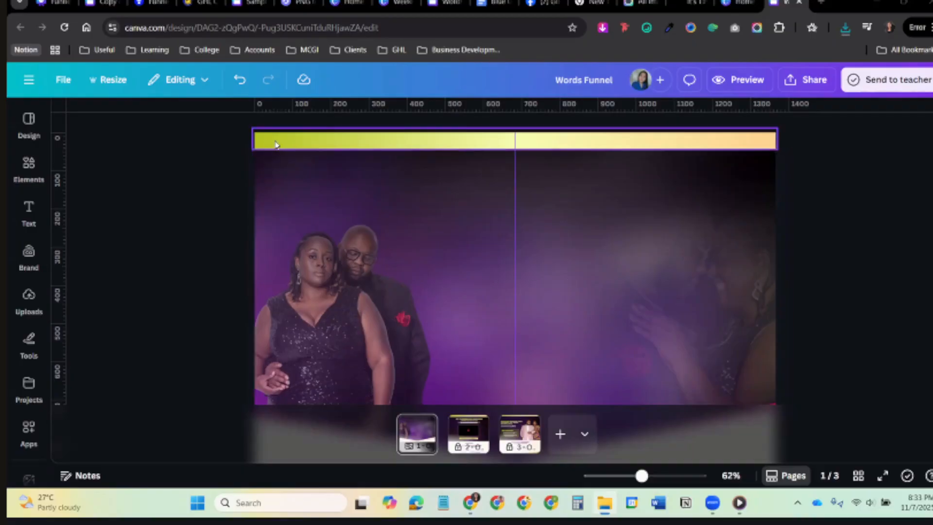
{"action": "left_click", "coordinate": [470, 142]}
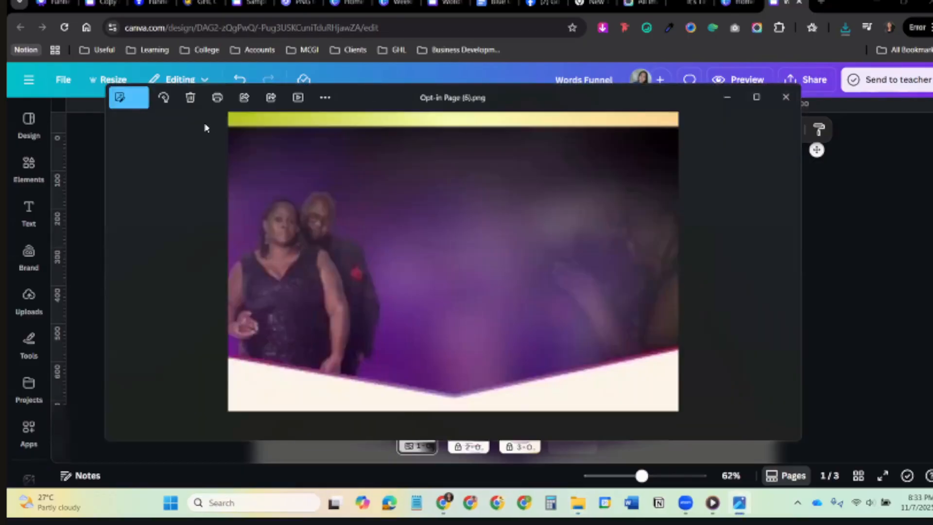
{"action": "left_click", "coordinate": [135, 100]}
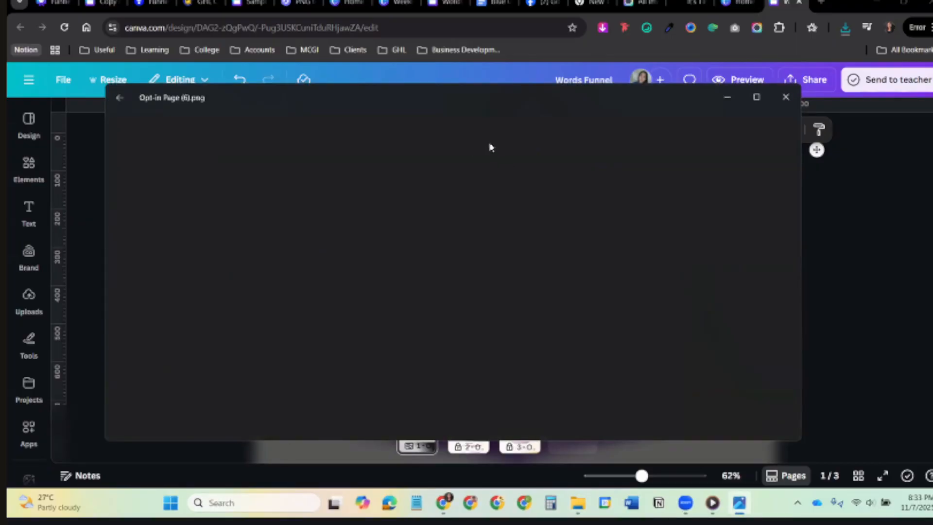
{"action": "left_click_drag", "start_coordinate": [470, 185], "coordinate": [471, 198]}
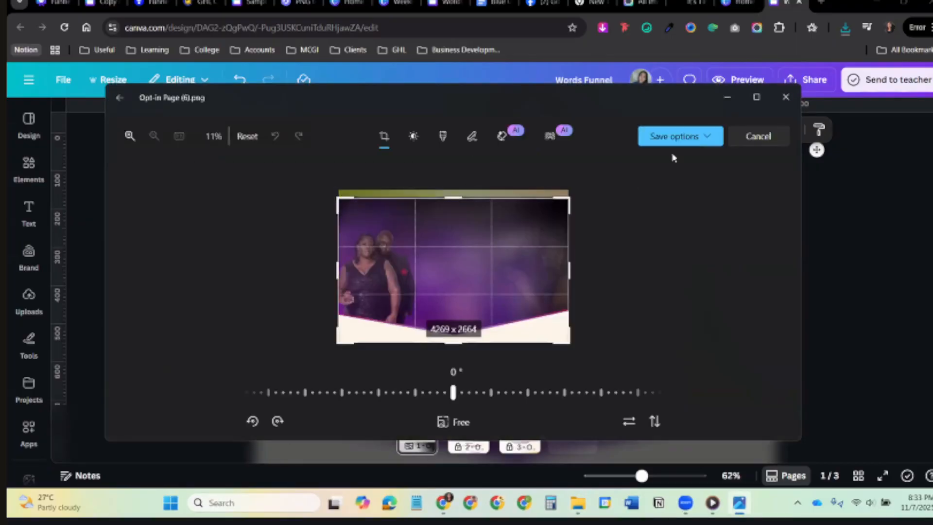
{"action": "left_click", "coordinate": [674, 137]}
{"action": "left_click", "coordinate": [672, 179]}
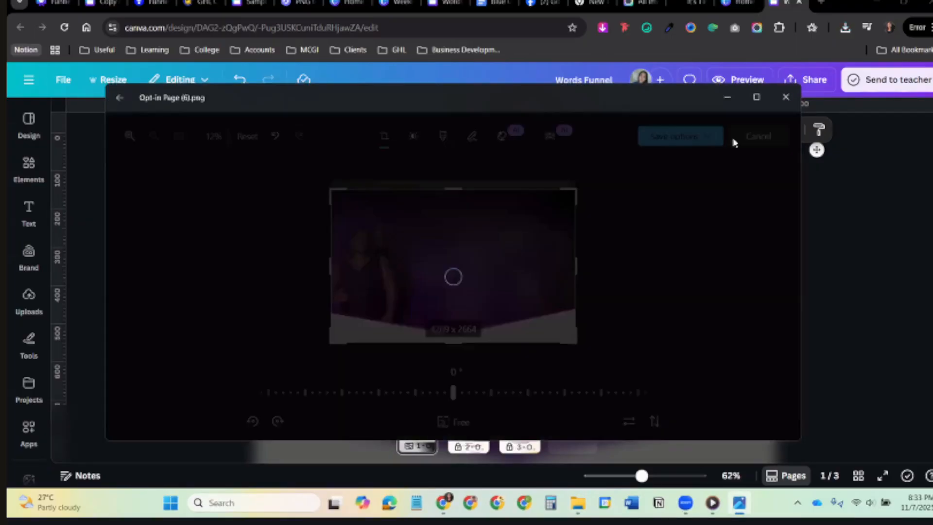
Open FreeConvert's PNG to WebP Converter in a new browser tab.
{"action": "left_click", "coordinate": [822, 3]}
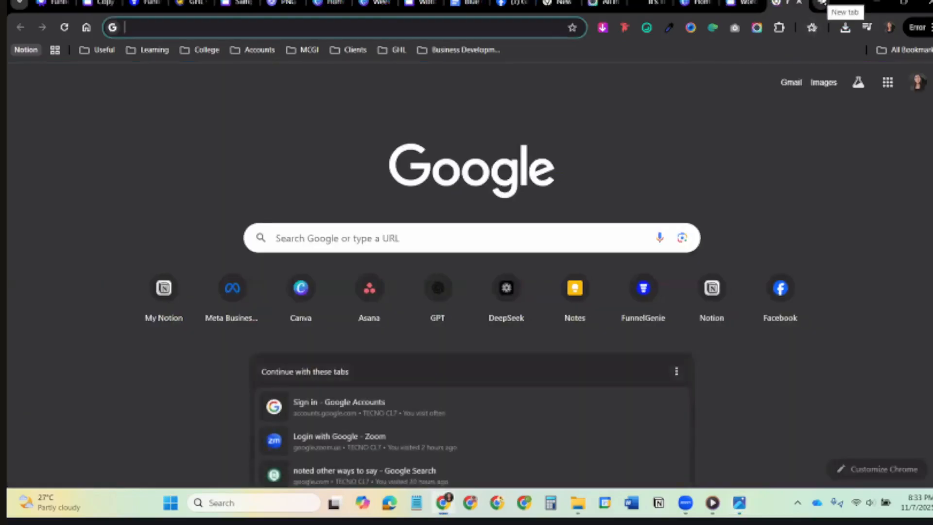
{"action": "type", "text": "png"}
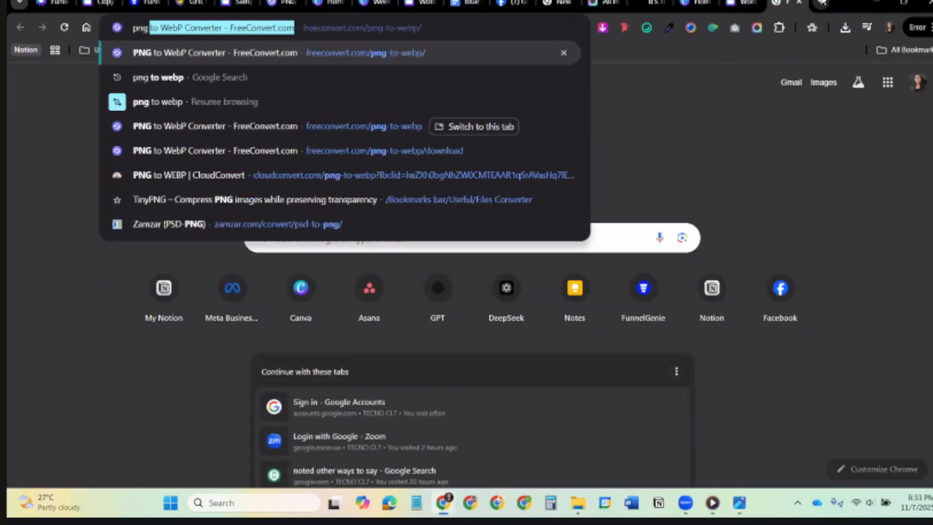
{"action": "key", "text": "Return"}
{"action": "left_click", "coordinate": [236, 28]}
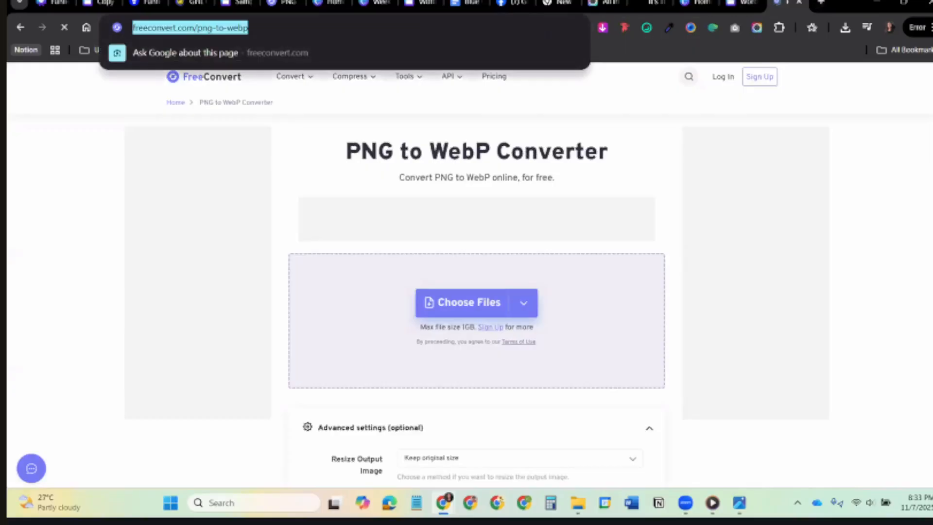
{"action": "key", "text": "Escape"}
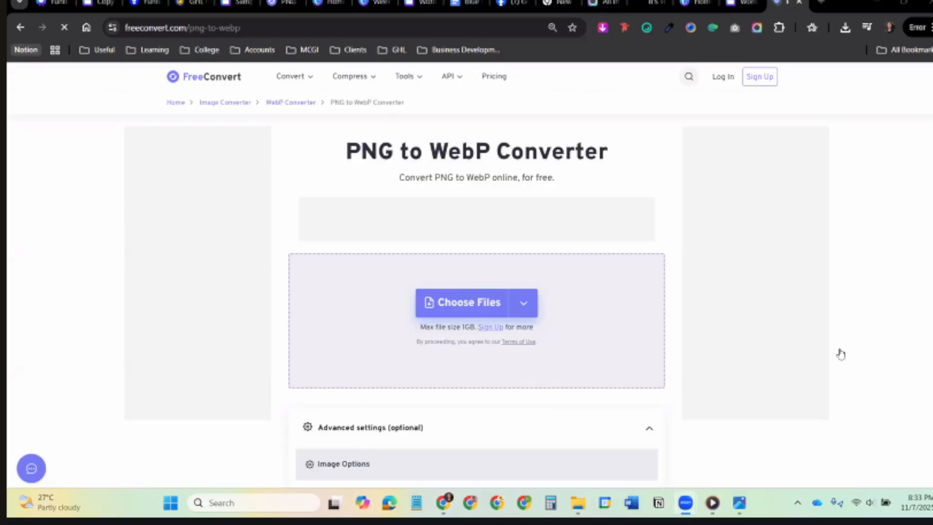
Upload Opt-in Page (6).png from the Downloads folder, convert it to WebP and download the result.
{"action": "mouse_move", "coordinate": [470, 313]}
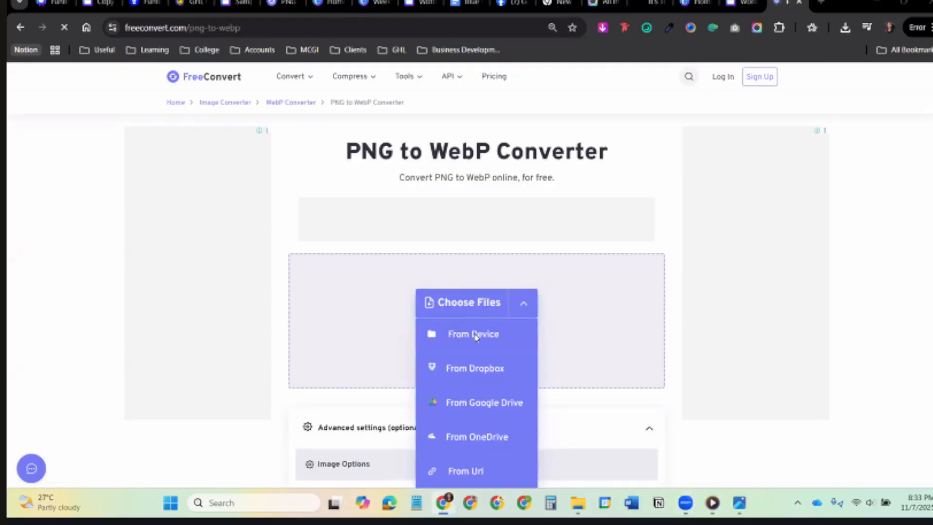
{"action": "left_click", "coordinate": [476, 337]}
{"action": "left_click", "coordinate": [96, 171]}
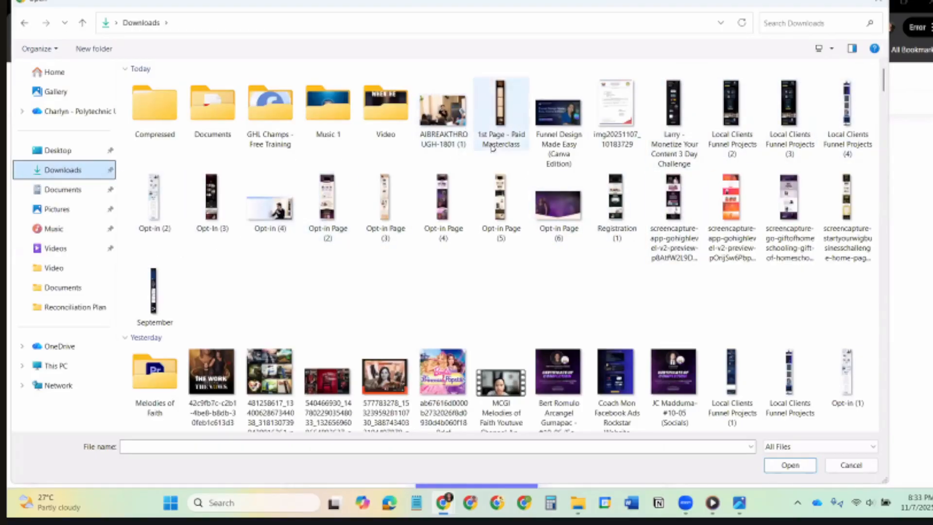
{"action": "double_click", "coordinate": [558, 204]}
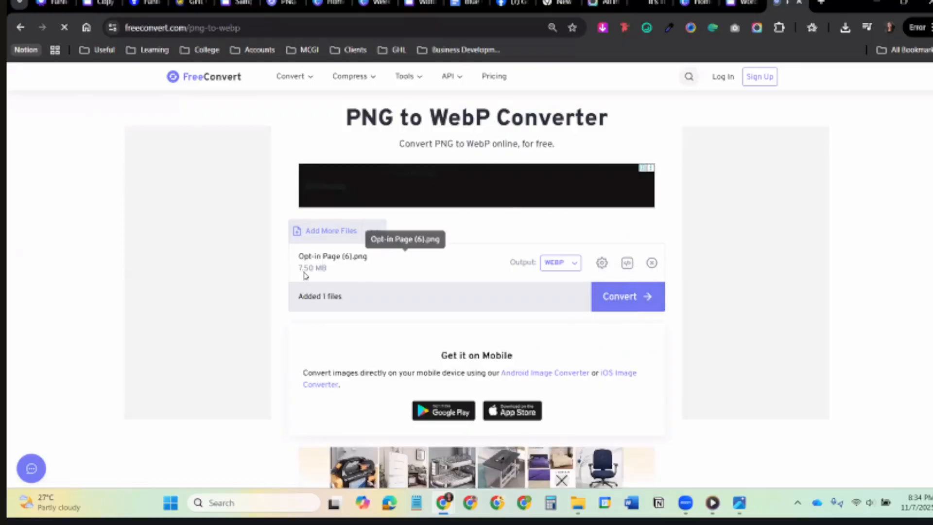
{"action": "left_click", "coordinate": [640, 309]}
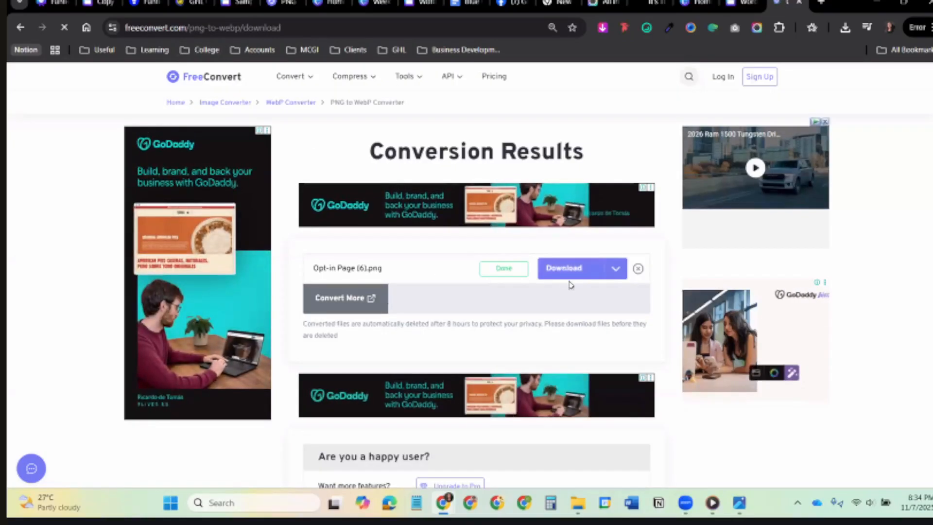
{"action": "left_click", "coordinate": [572, 276]}
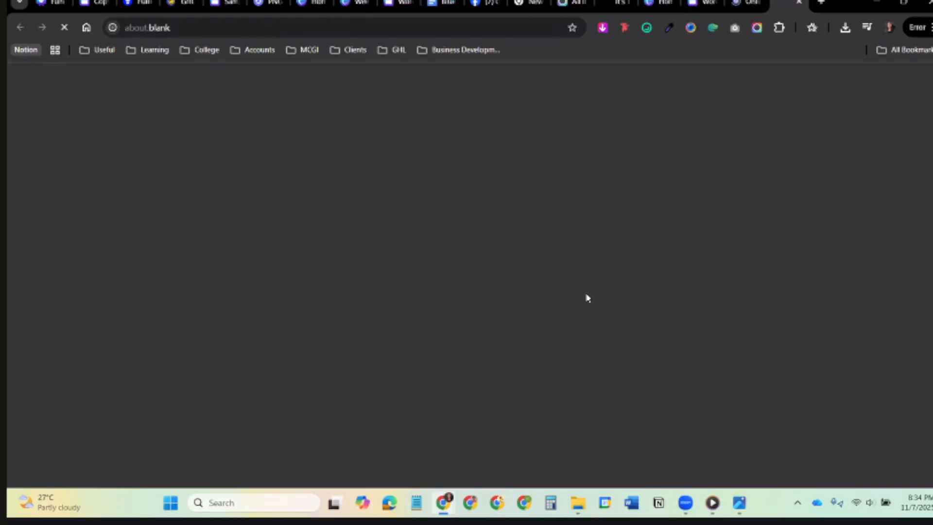
Switch to the FunnelGenie page builder and add a full-width section just above the copyright footer of the Opt-in Clone page.
{"action": "key", "text": "ctrl+3"}
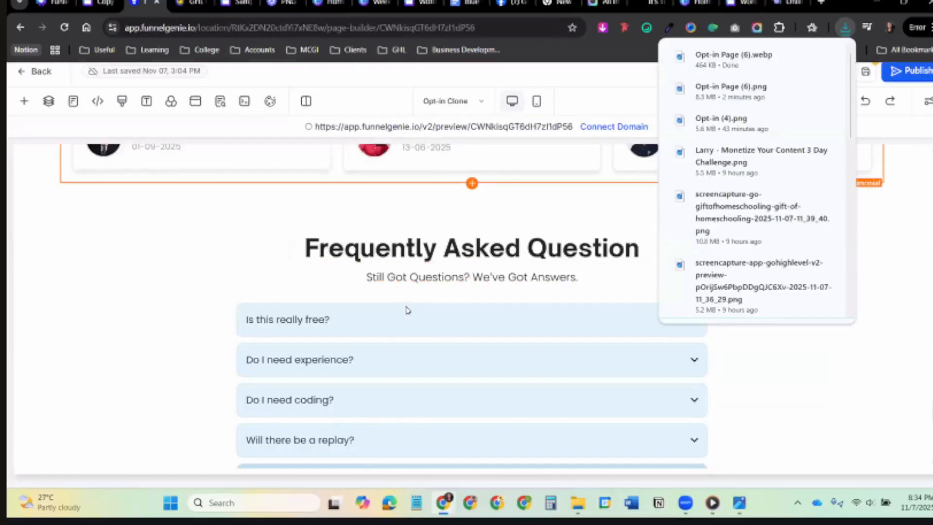
{"action": "scroll", "coordinate": [429, 328], "scroll_direction": "up", "scroll_amount": 4}
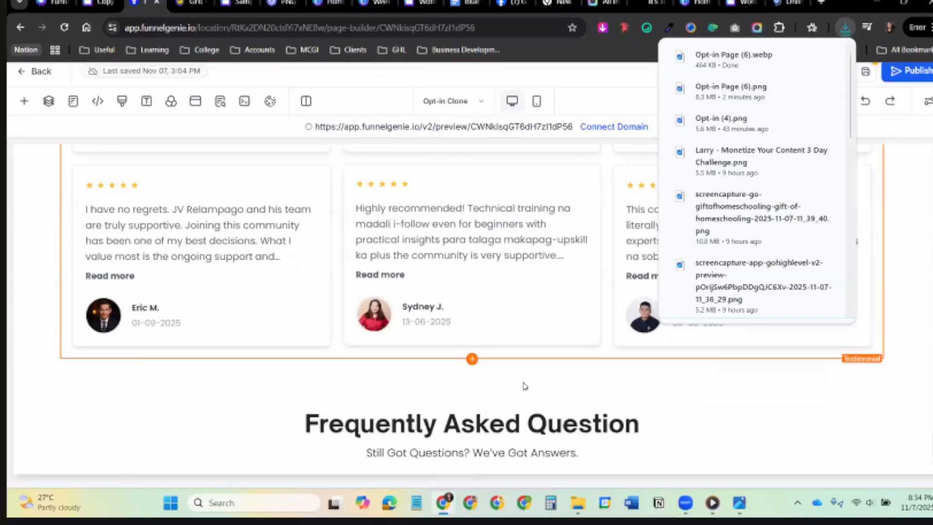
{"action": "scroll", "coordinate": [525, 386], "scroll_direction": "down", "scroll_amount": 10}
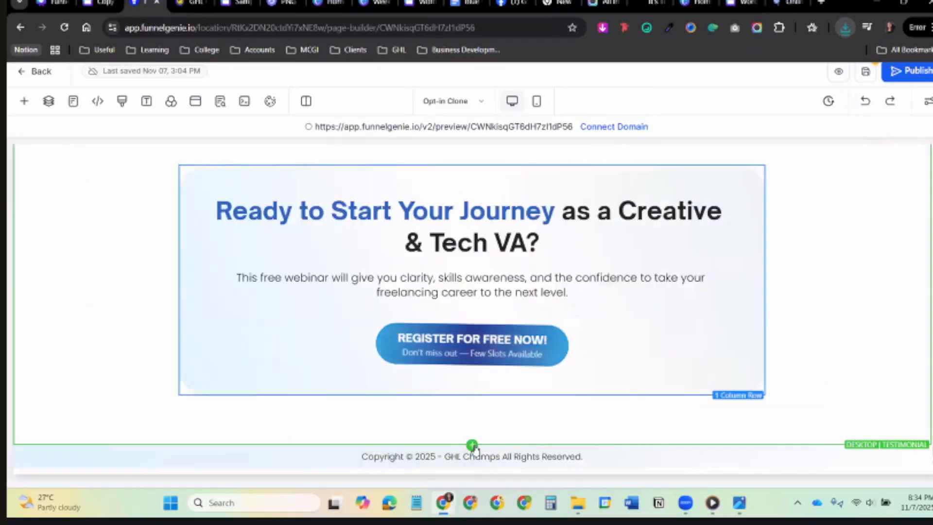
{"action": "left_click", "coordinate": [25, 109]}
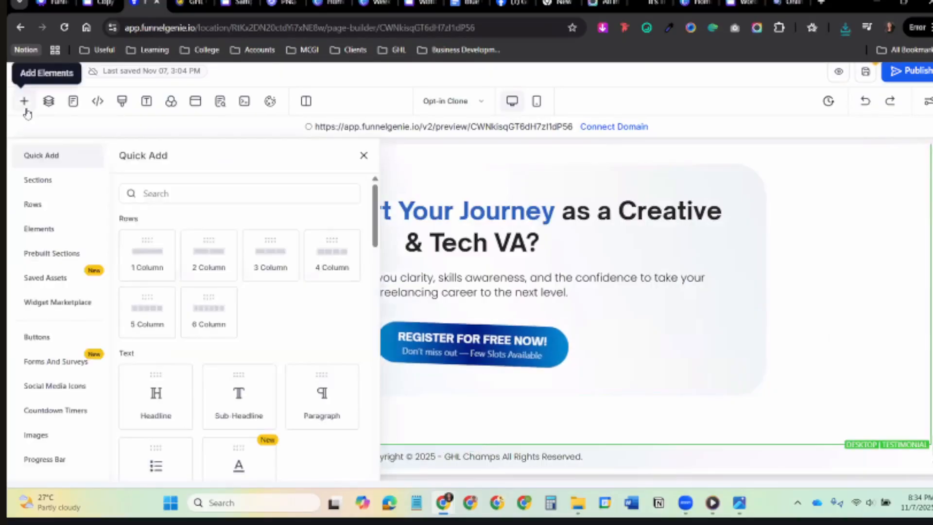
{"action": "left_click", "coordinate": [61, 203]}
{"action": "left_click", "coordinate": [378, 369]}
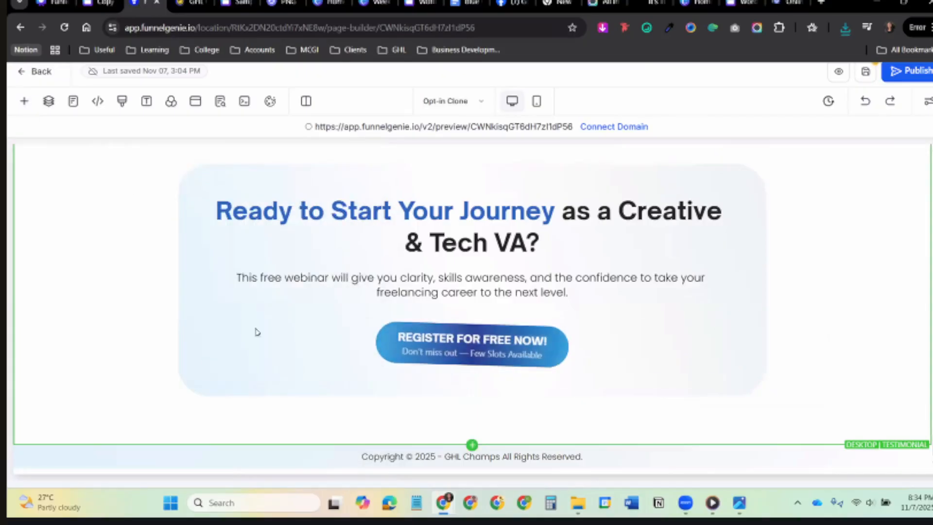
{"action": "left_click", "coordinate": [471, 455]}
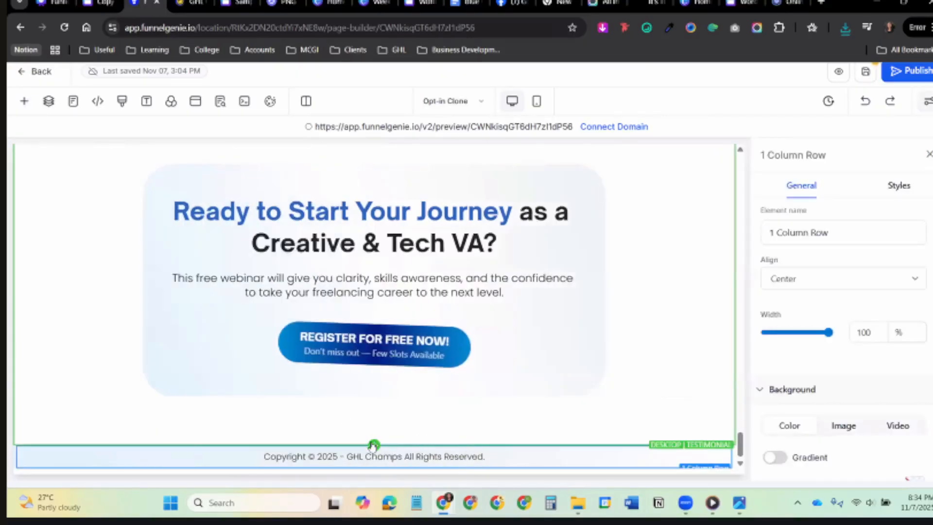
{"action": "left_click", "coordinate": [374, 445]}
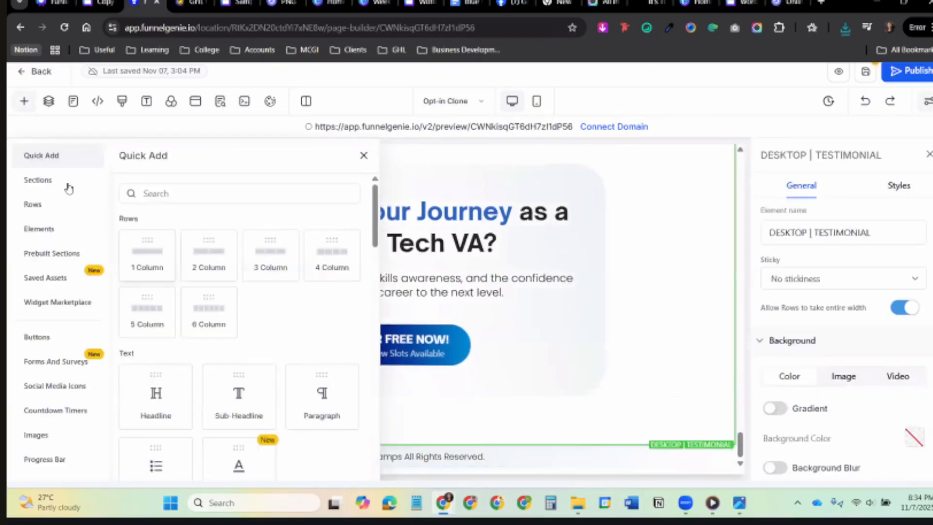
{"action": "left_click", "coordinate": [76, 188]}
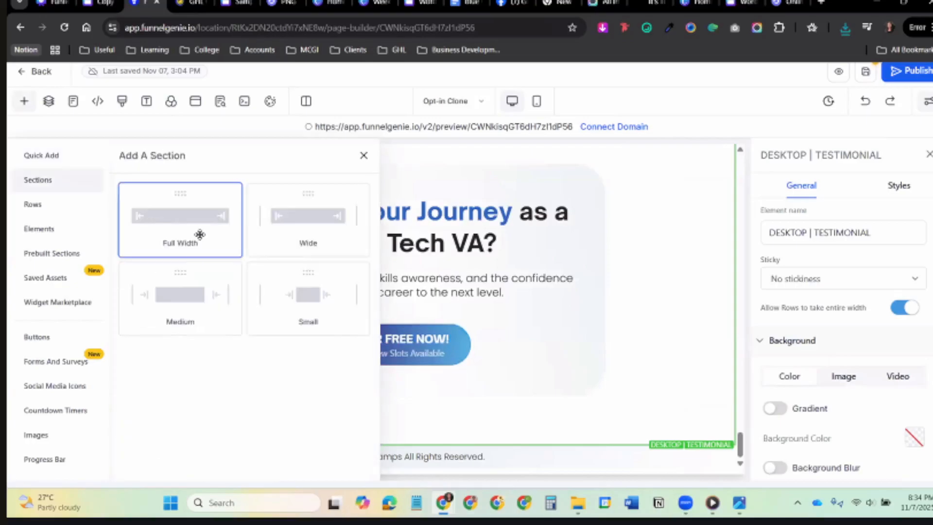
{"action": "left_click_drag", "start_coordinate": [196, 224], "coordinate": [523, 452]}
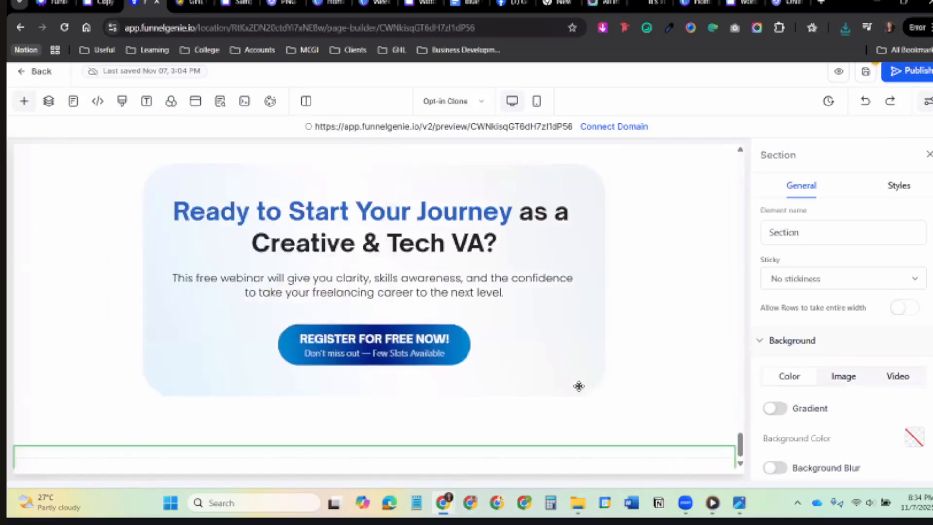
Set the new section's background image to the converted Opt-in Page (6) file from the Downloads folder.
{"action": "scroll", "coordinate": [640, 377], "scroll_direction": "down", "scroll_amount": 3}
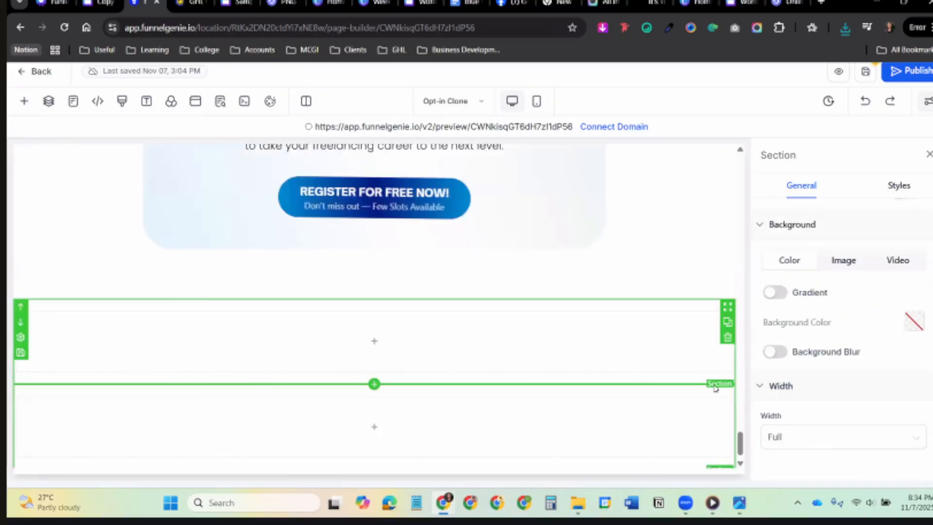
{"action": "scroll", "coordinate": [690, 379], "scroll_direction": "down", "scroll_amount": 1}
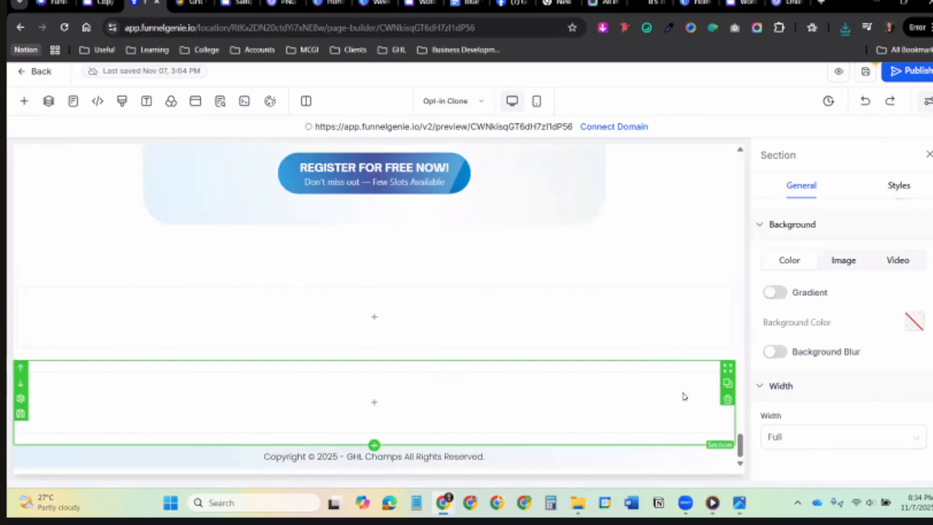
{"action": "scroll", "coordinate": [852, 383], "scroll_direction": "up", "scroll_amount": 2}
{"action": "left_click", "coordinate": [844, 376]}
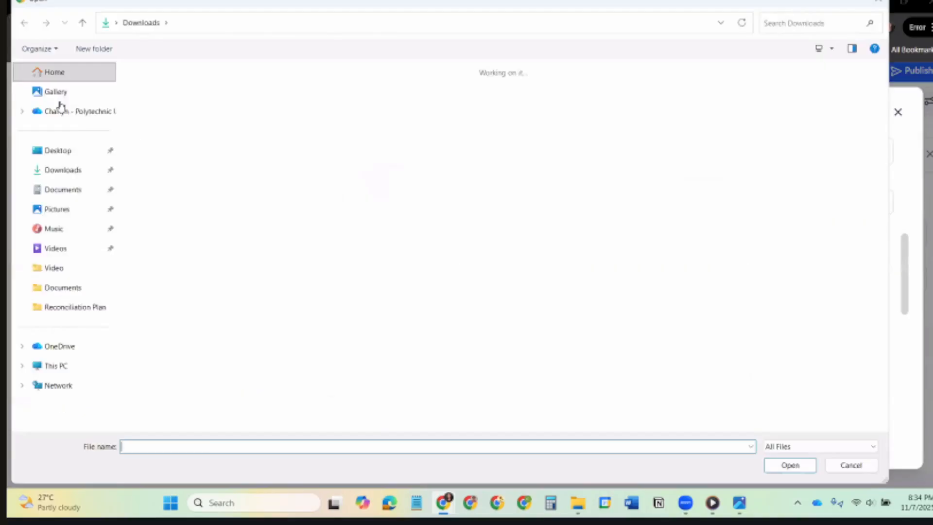
{"action": "left_click", "coordinate": [80, 175]}
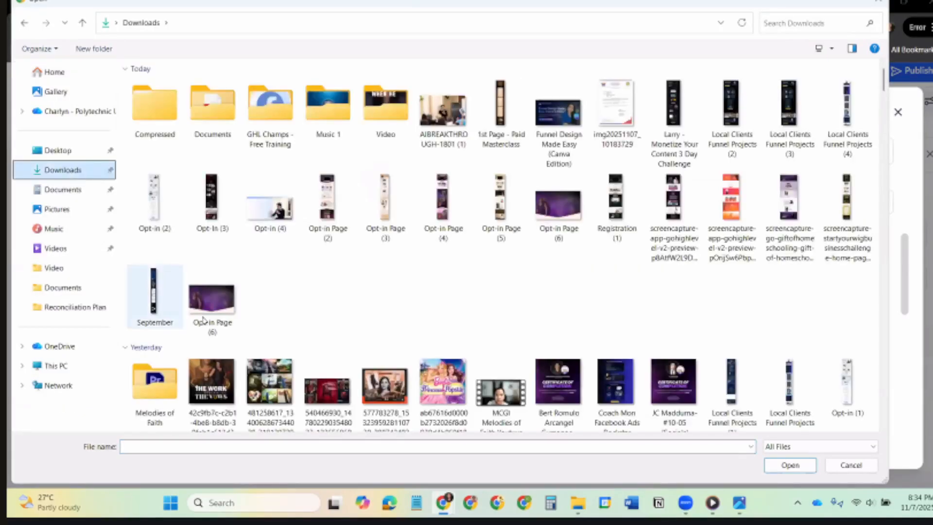
{"action": "left_click", "coordinate": [220, 326]}
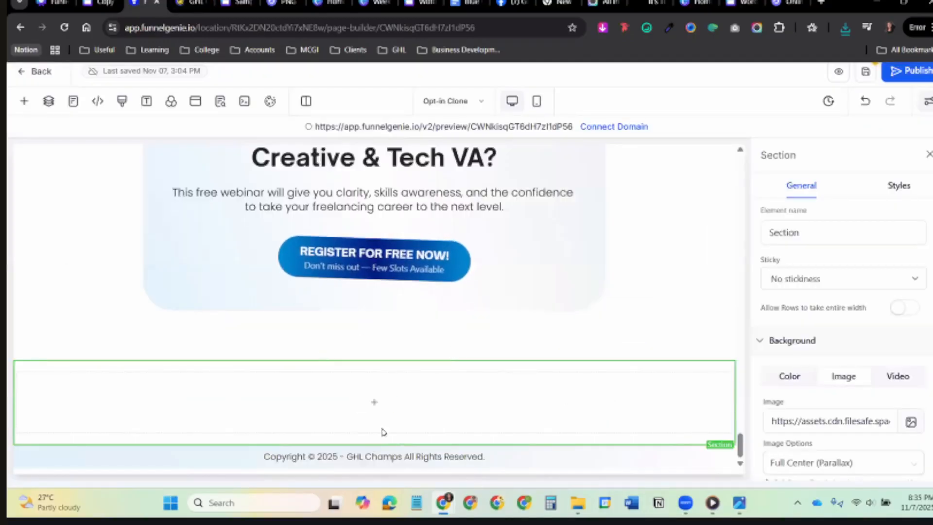
Add one-column rows inside the new section, nesting them to increase the height of its purple background.
{"action": "left_click", "coordinate": [382, 405]}
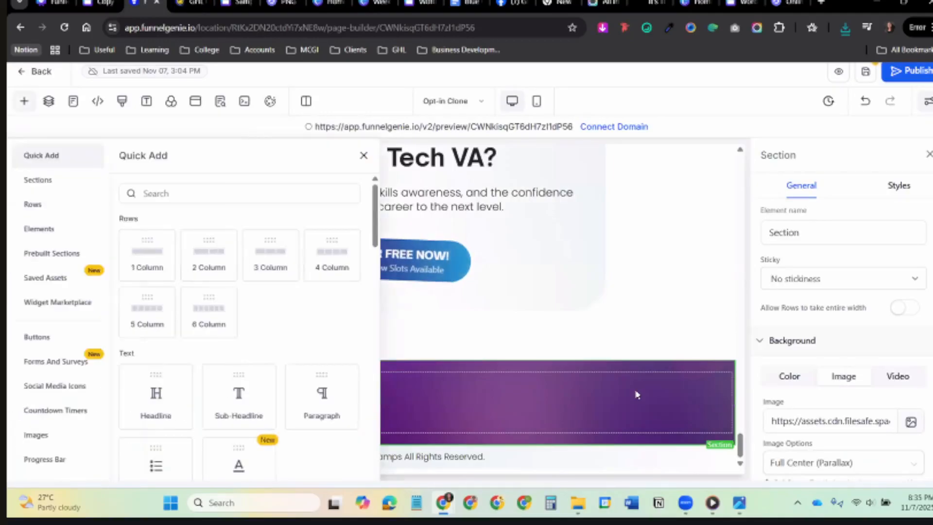
{"action": "left_click_drag", "start_coordinate": [150, 246], "coordinate": [416, 424]}
{"action": "left_click", "coordinate": [374, 414]}
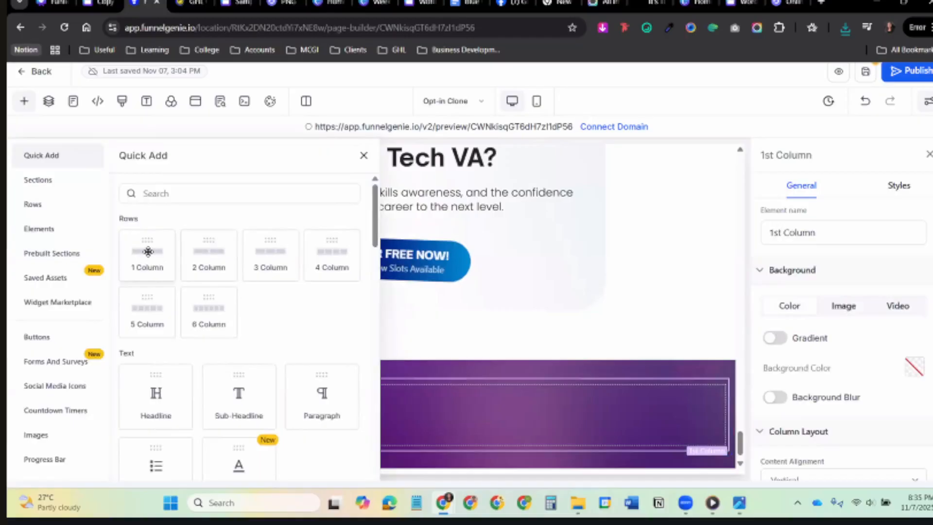
{"action": "left_click_drag", "start_coordinate": [147, 249], "coordinate": [464, 383]}
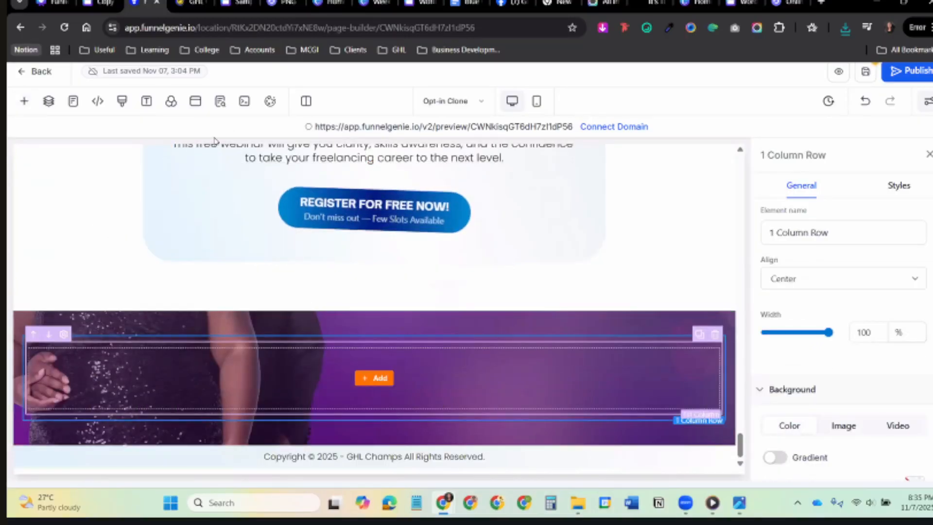
{"action": "left_click", "coordinate": [375, 377]}
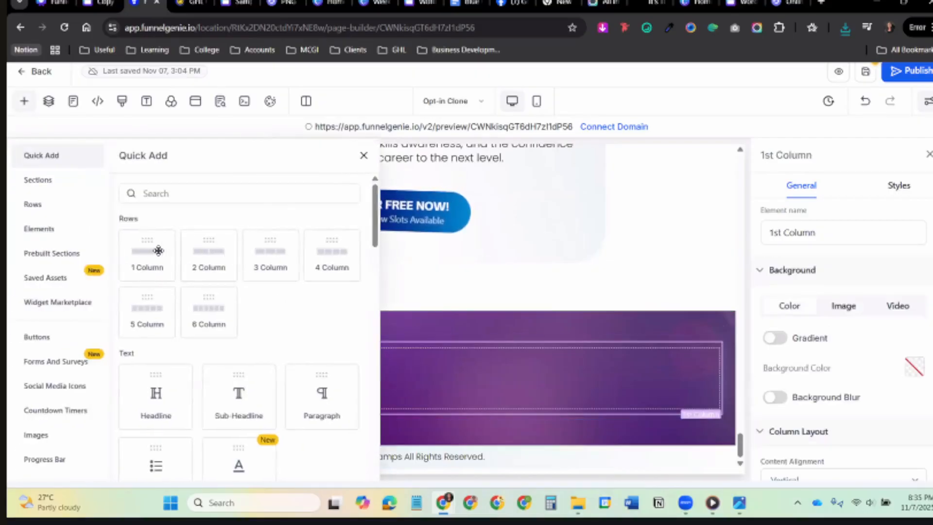
{"action": "left_click_drag", "start_coordinate": [161, 249], "coordinate": [286, 244]}
Switch back to the Funnel Design Made Easy (Canva Edition) presentation in Canva.
{"action": "key", "text": "ctrl+shift+Tab"}
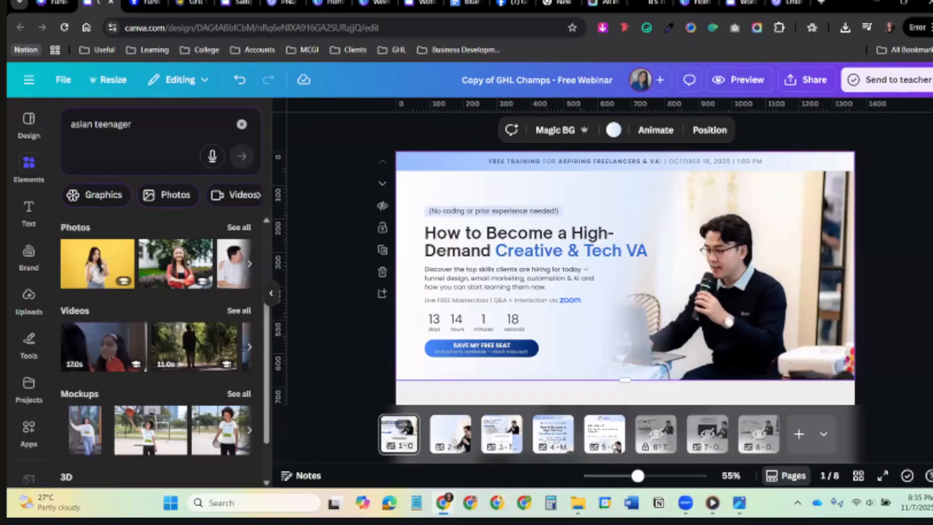
{"action": "mouse_move", "coordinate": [146, 3]}
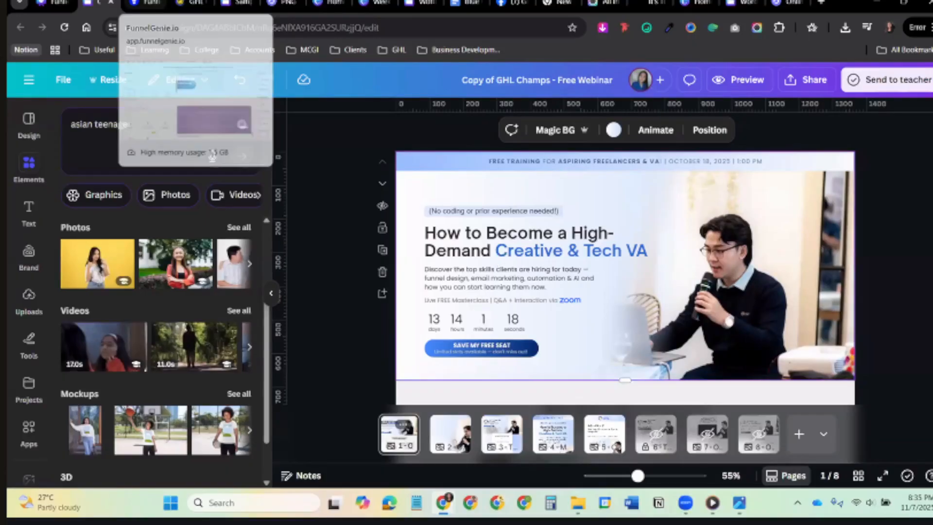
{"action": "left_click", "coordinate": [55, 3]}
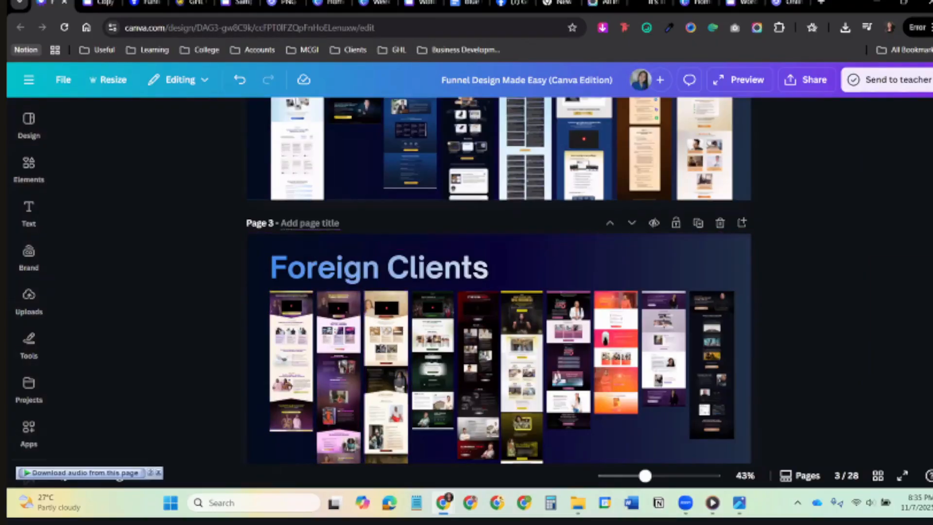
{"action": "left_click", "coordinate": [104, 4]}
{"action": "left_click", "coordinate": [146, 4]}
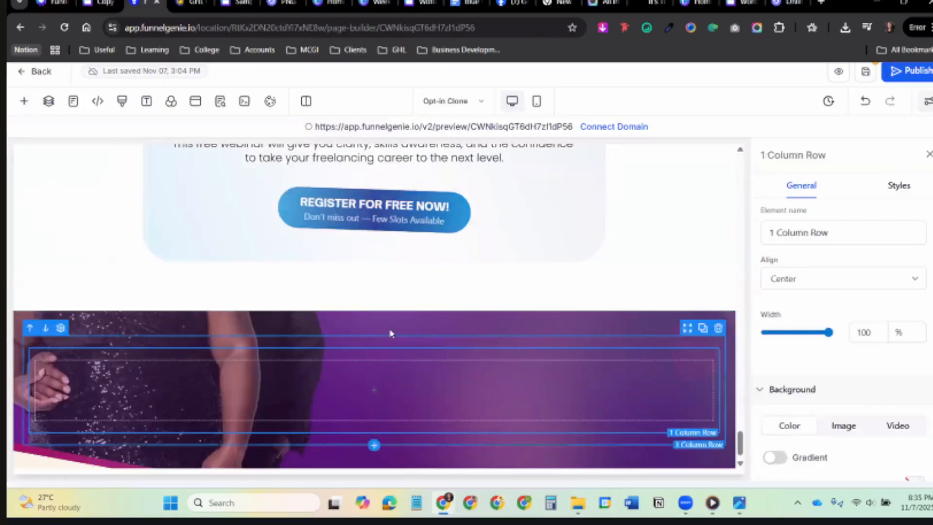
{"action": "left_click", "coordinate": [97, 3]}
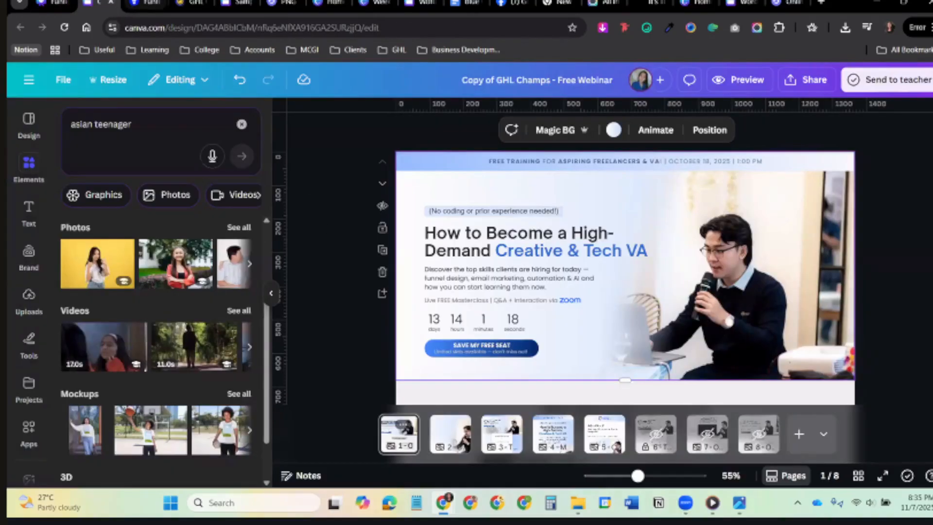
{"action": "left_click", "coordinate": [54, 4]}
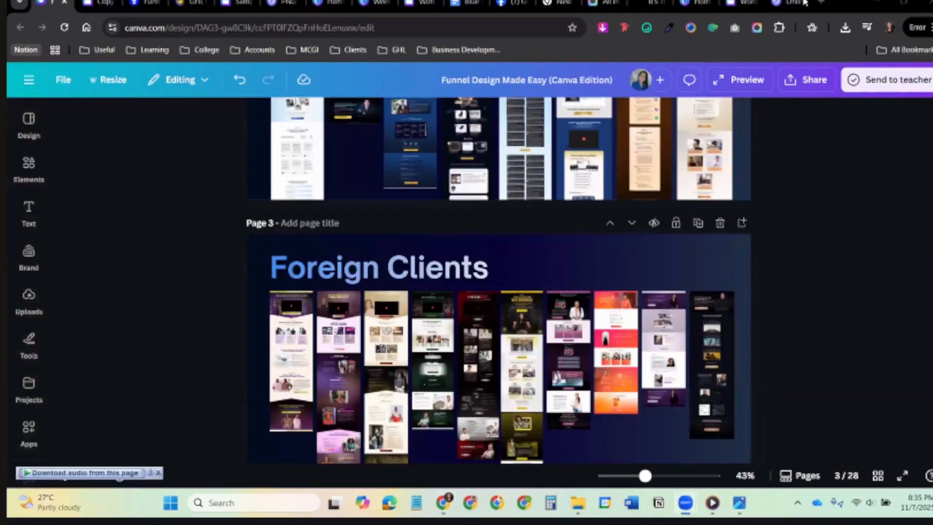
Switch to the Words Funnel design and examine its first section from the gold top bar to the angled lower edge.
{"action": "left_click", "coordinate": [739, 3]}
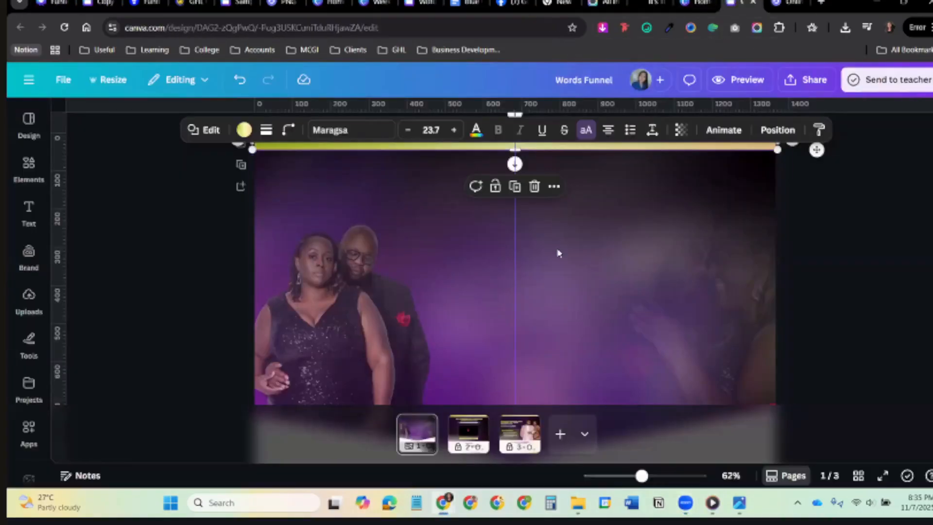
{"action": "scroll", "coordinate": [632, 257], "scroll_direction": "down", "scroll_amount": 3}
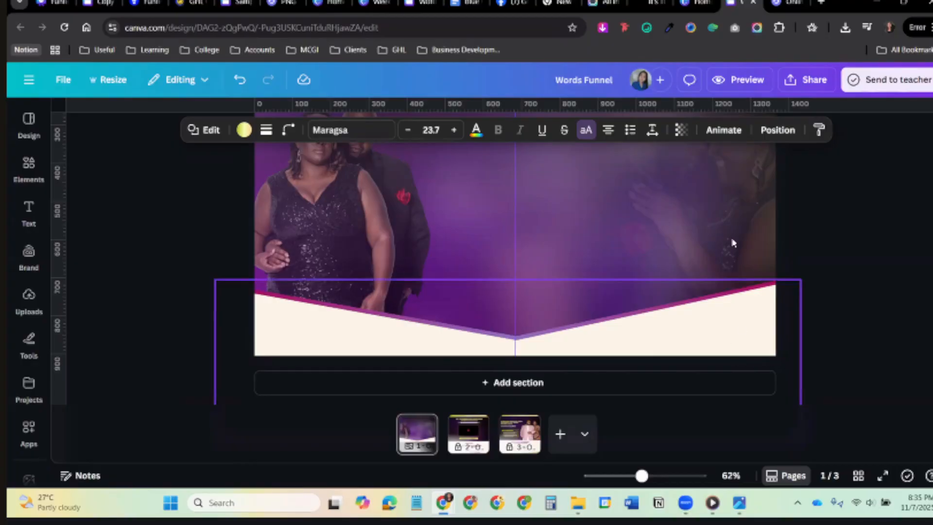
{"action": "scroll", "coordinate": [734, 243], "scroll_direction": "up", "scroll_amount": 3}
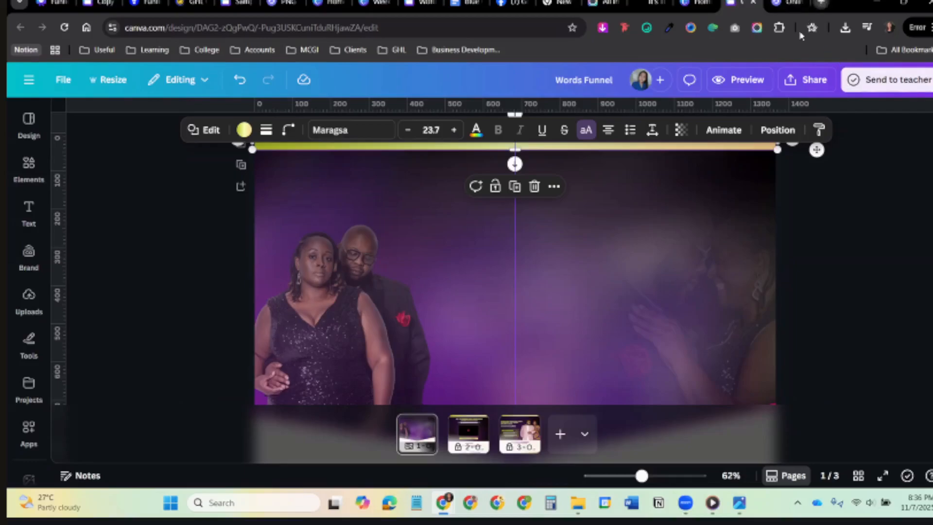
Open the Canva home page in a new browser tab.
{"action": "left_click", "coordinate": [821, 3]}
{"action": "left_click", "coordinate": [294, 307]}
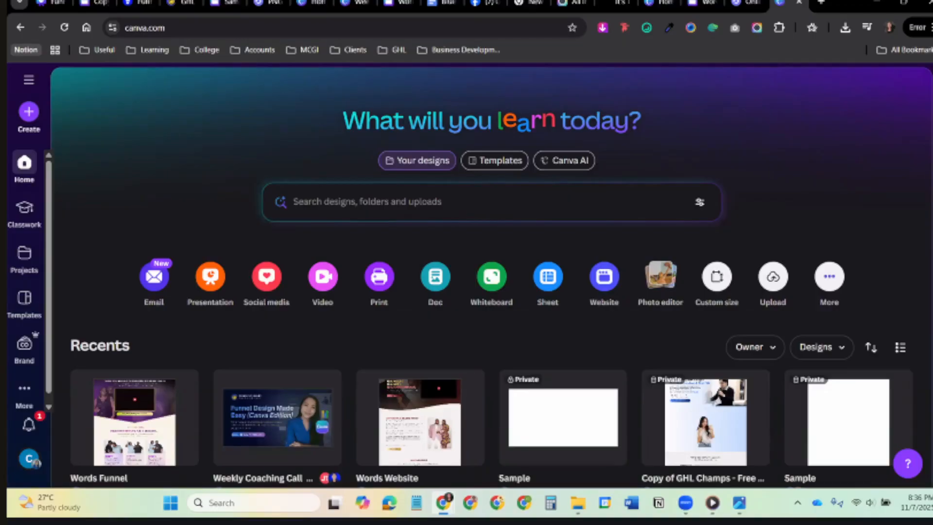
Switch to the FunnelGenie page builder, select the REGISTER FOR FREE NOW! button and examine the page's custom CSS code.
{"action": "left_click", "coordinate": [181, 3]}
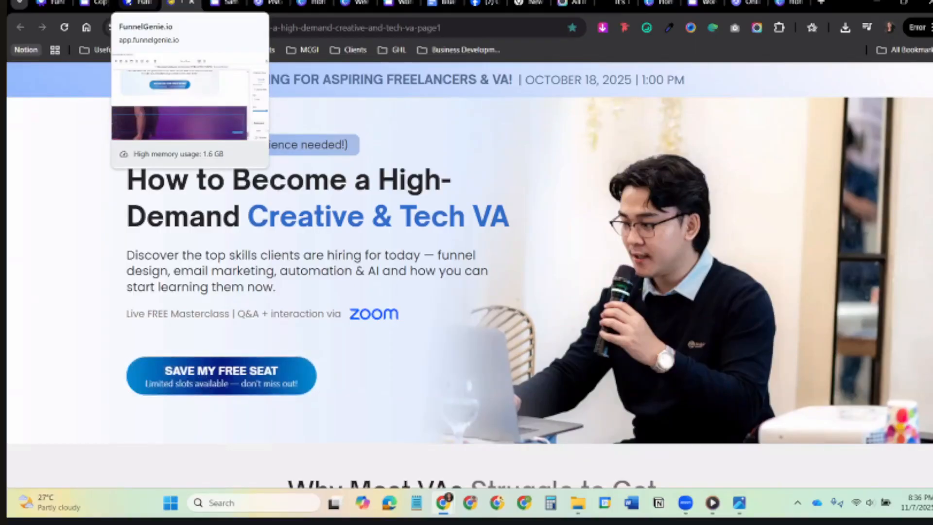
{"action": "left_click", "coordinate": [138, 4]}
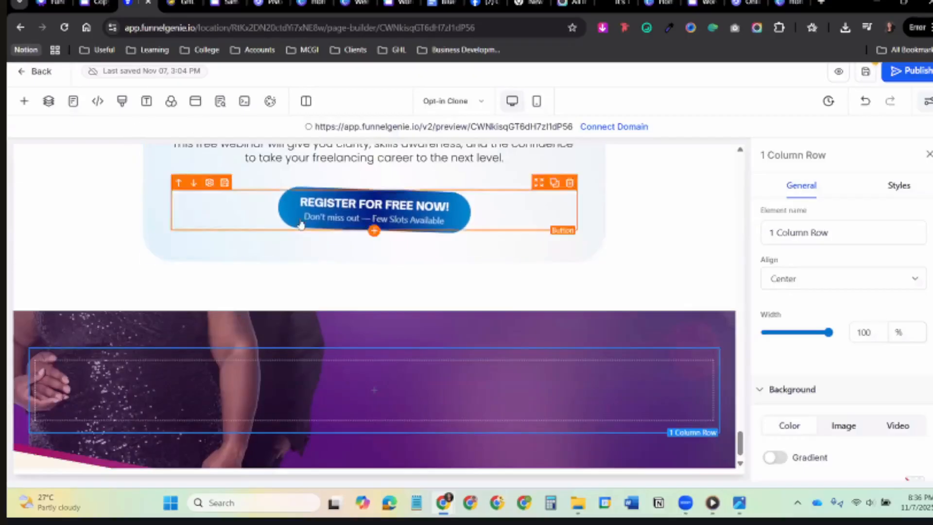
{"action": "left_click", "coordinate": [301, 225]}
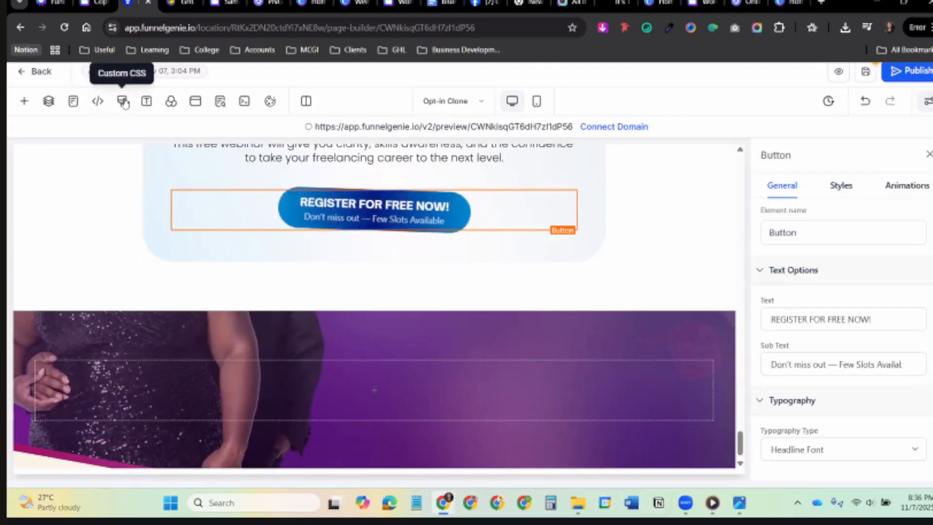
{"action": "left_click", "coordinate": [124, 102]}
{"action": "scroll", "coordinate": [412, 289], "scroll_direction": "down", "scroll_amount": 4}
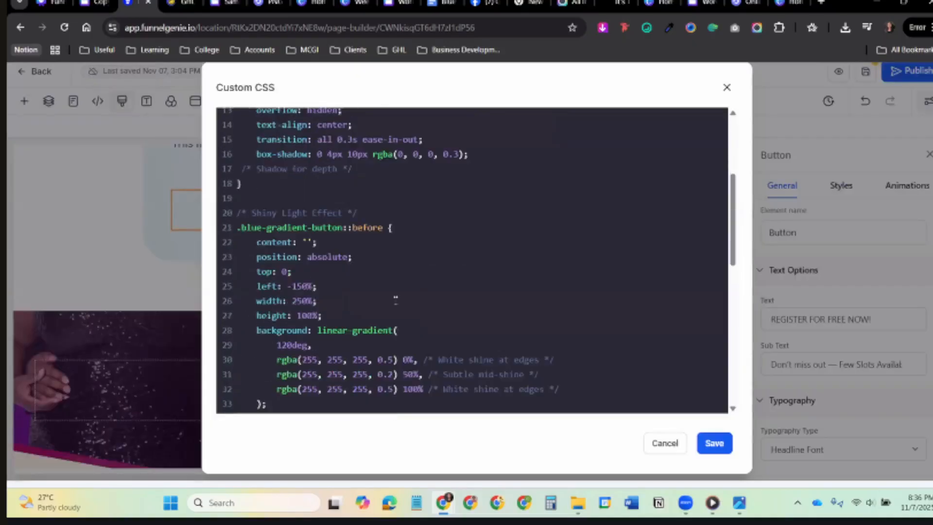
{"action": "scroll", "coordinate": [404, 287], "scroll_direction": "up", "scroll_amount": 1}
{"action": "scroll", "coordinate": [403, 287], "scroll_direction": "up", "scroll_amount": 3}
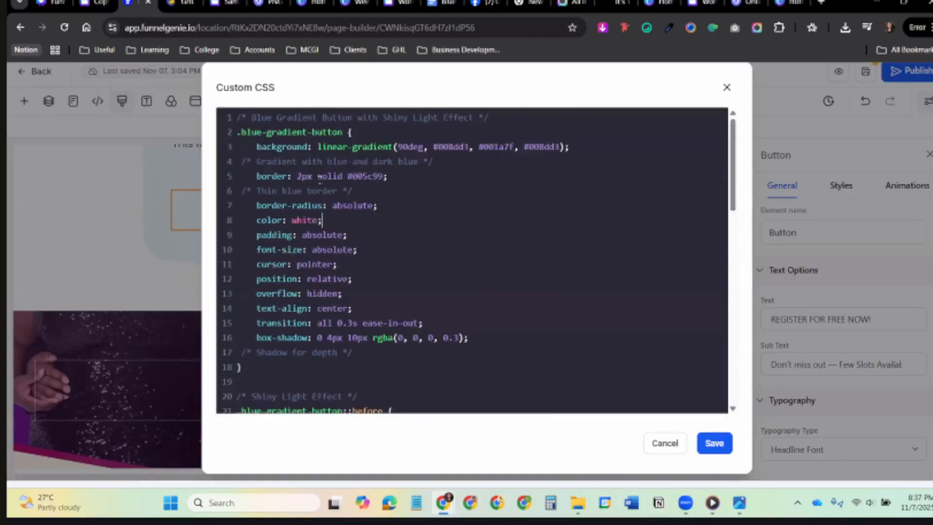
Copy the class name blue-gradient-button from the custom CSS, without its leading dot, and save the CSS.
{"action": "double_click", "coordinate": [260, 133]}
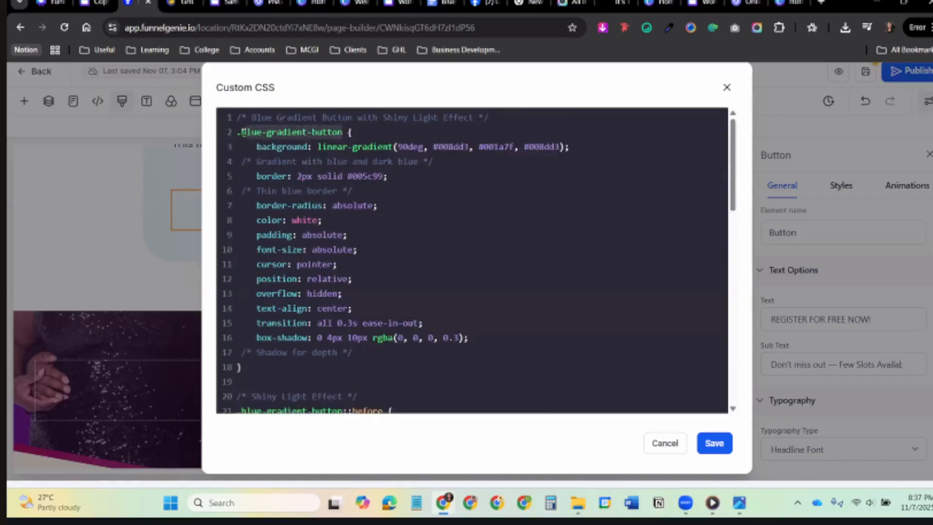
{"action": "left_click", "coordinate": [347, 133]}
{"action": "left_click_drag", "start_coordinate": [346, 133], "coordinate": [243, 132]}
{"action": "left_click", "coordinate": [242, 132]}
{"action": "left_click_drag", "start_coordinate": [343, 133], "coordinate": [242, 131]}
{"action": "left_click_drag", "start_coordinate": [330, 132], "coordinate": [247, 133]}
{"action": "key", "text": "ctrl+c"}
{"action": "left_click", "coordinate": [712, 443]}
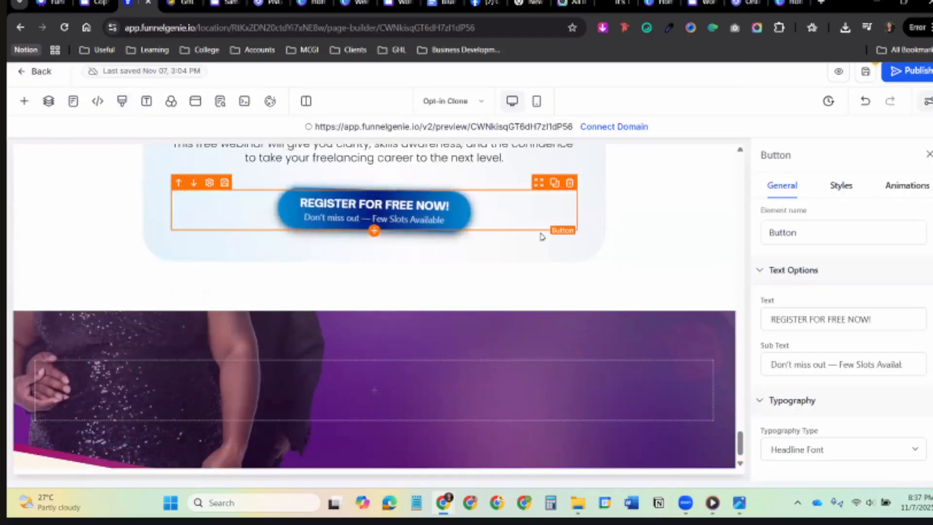
Remove the existing custom class from the REGISTER FOR FREE NOW! button's styles.
{"action": "scroll", "coordinate": [856, 389], "scroll_direction": "down", "scroll_amount": 8}
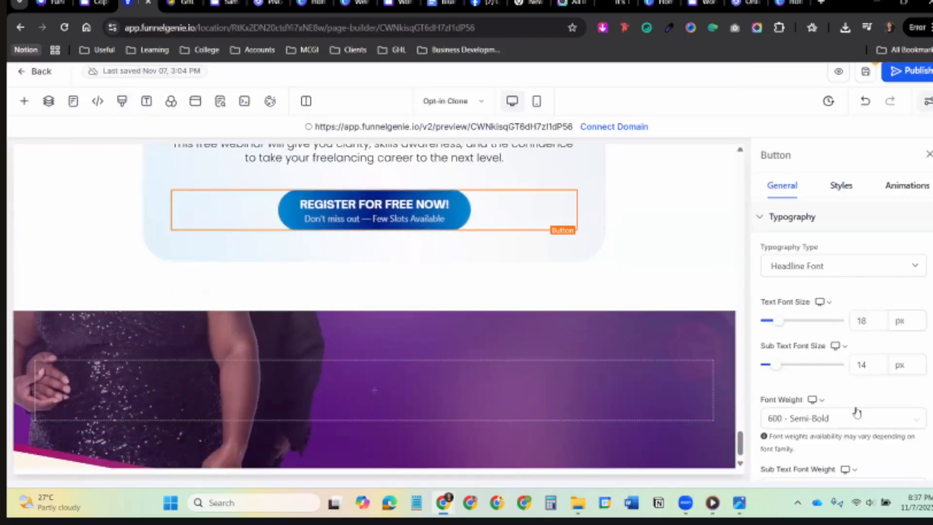
{"action": "left_click", "coordinate": [841, 187]}
{"action": "scroll", "coordinate": [831, 428], "scroll_direction": "down", "scroll_amount": 10}
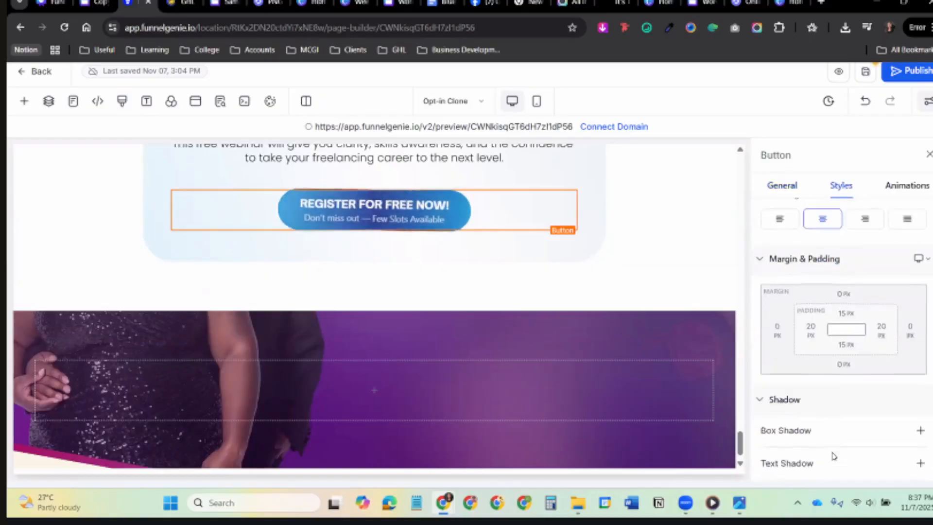
{"action": "scroll", "coordinate": [834, 456], "scroll_direction": "down", "scroll_amount": 5}
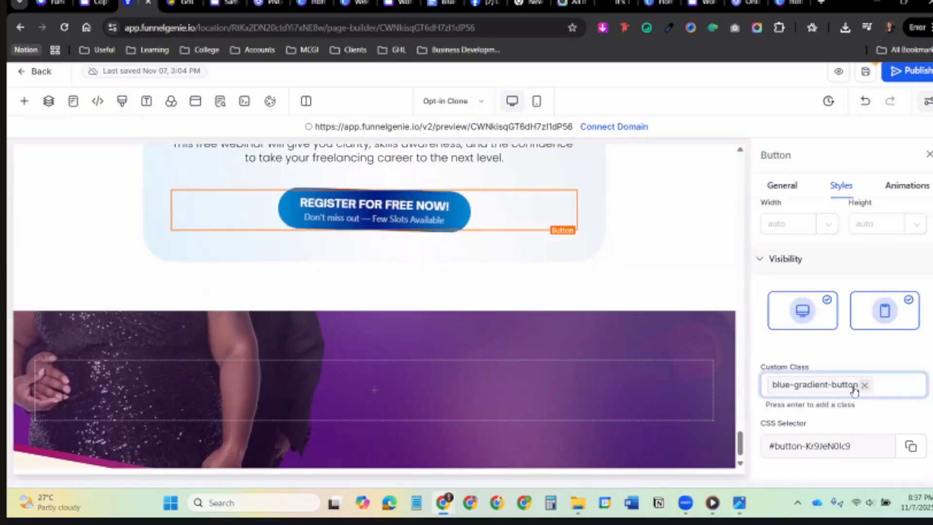
{"action": "left_click", "coordinate": [865, 385]}
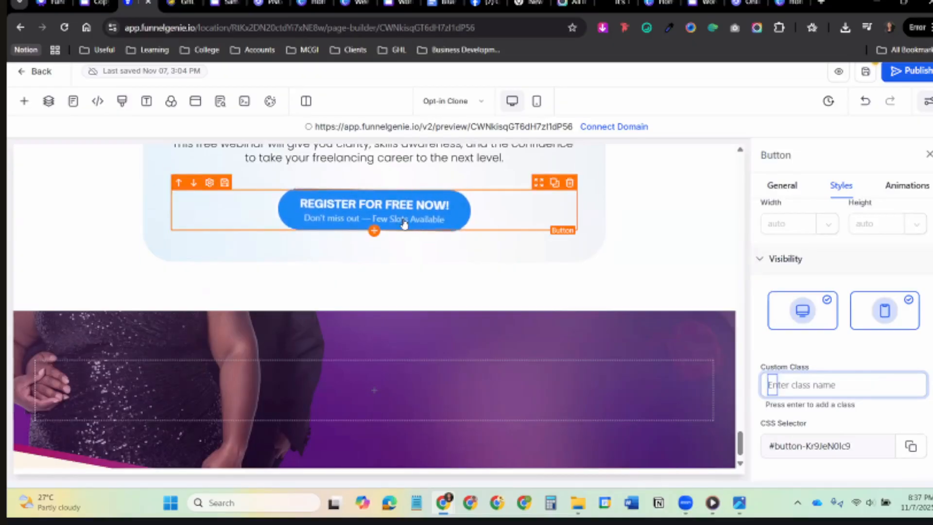
Add the copied blue-gradient-button name as the REGISTER FOR FREE NOW! button's custom class.
{"action": "key", "text": "ctrl+v"}
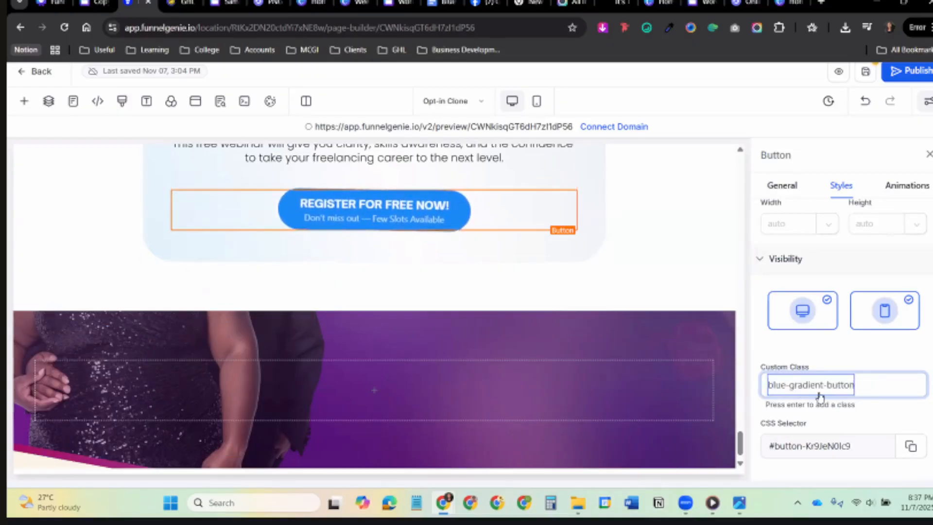
{"action": "key", "text": "ctrl+a"}
{"action": "key", "text": "BackSpace"}
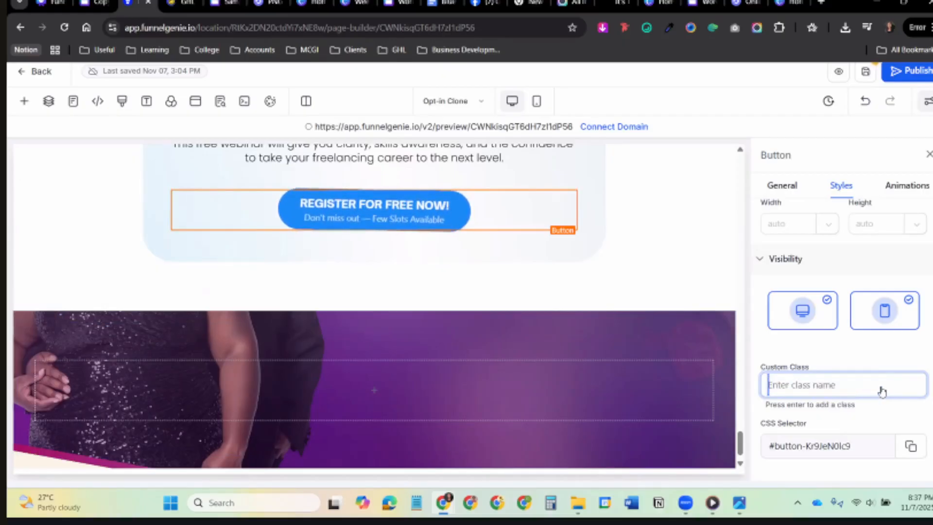
{"action": "key", "text": "ctrl+v"}
{"action": "key", "text": "Return"}
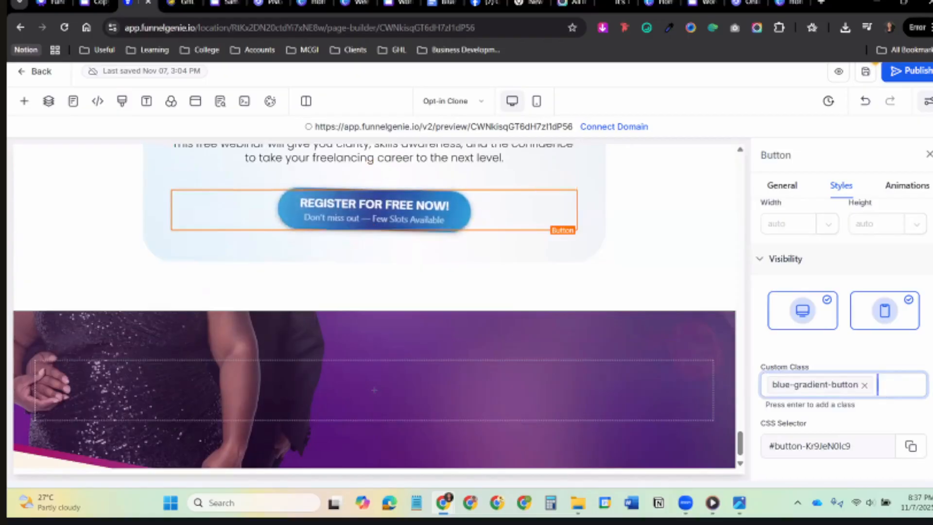
Switch to the Blue Gradient Button document in Google Docs, copy its sharing link and close the sharing settings.
{"action": "left_click", "coordinate": [181, 3]}
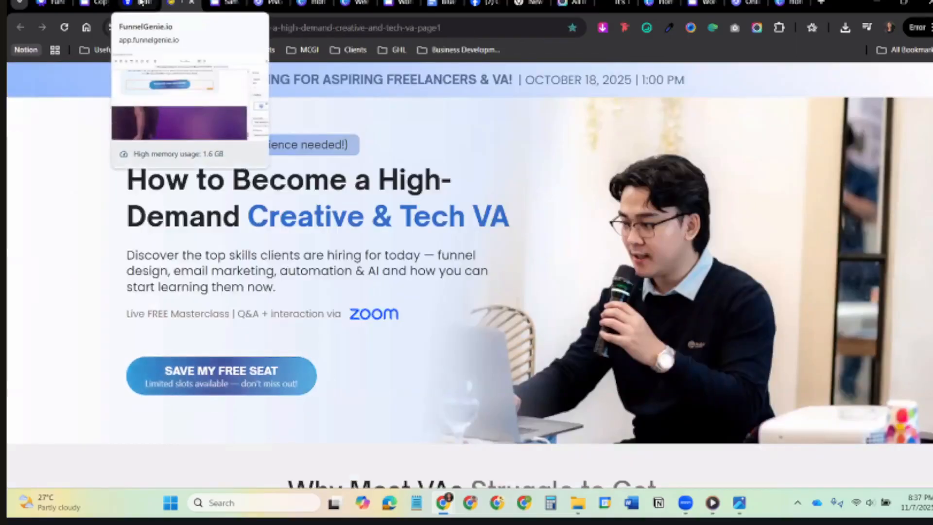
{"action": "left_click", "coordinate": [141, 3]}
{"action": "left_click", "coordinate": [181, 3]}
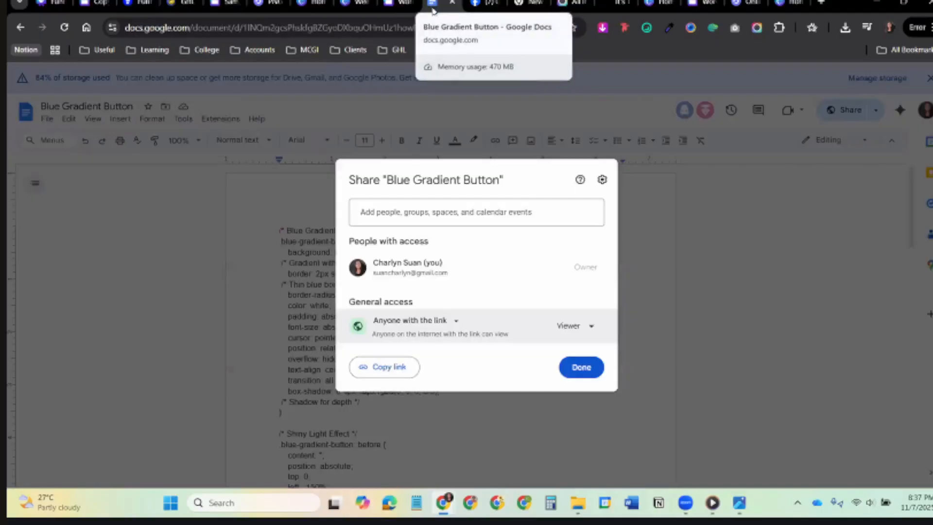
{"action": "left_click", "coordinate": [395, 371]}
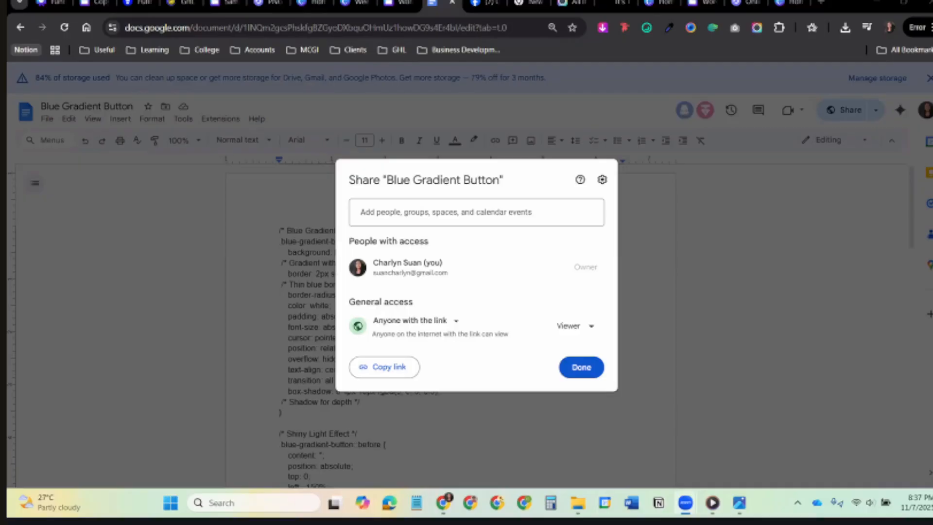
{"action": "left_click", "coordinate": [598, 187]}
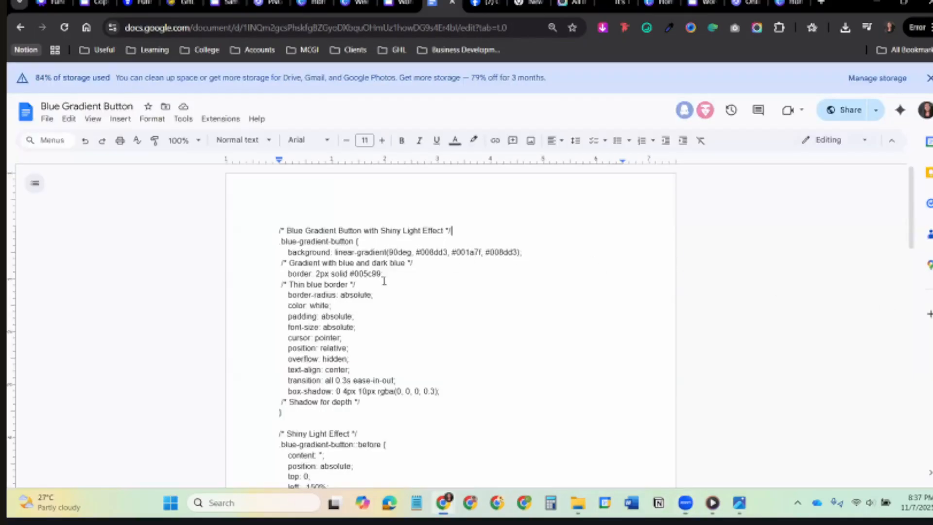
Review the button's full CSS code in the document, from the base gradient style through the shine keyframes to the hover effect.
{"action": "scroll", "coordinate": [434, 331], "scroll_direction": "down", "scroll_amount": 4}
{"action": "scroll", "coordinate": [435, 332], "scroll_direction": "down", "scroll_amount": 9}
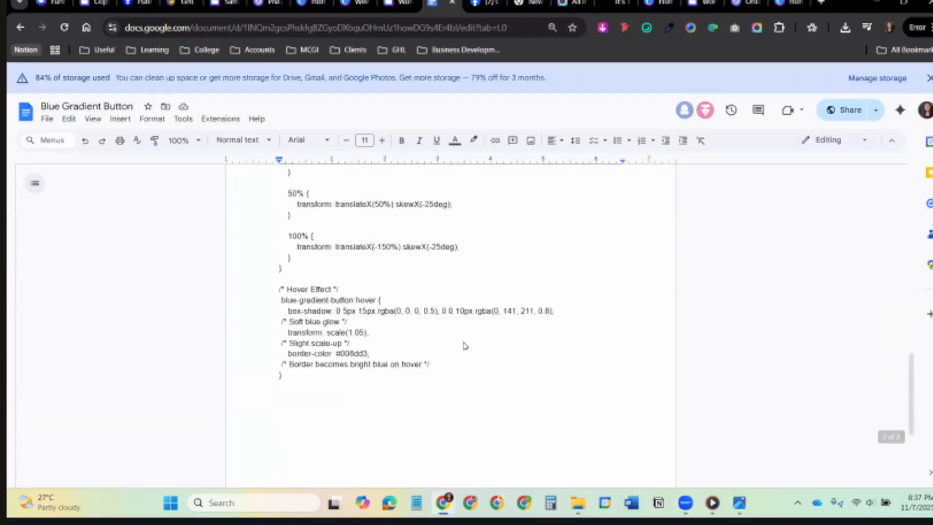
{"action": "left_click_drag", "start_coordinate": [287, 270], "coordinate": [282, 411]}
{"action": "scroll", "coordinate": [500, 306], "scroll_direction": "up", "scroll_amount": 8}
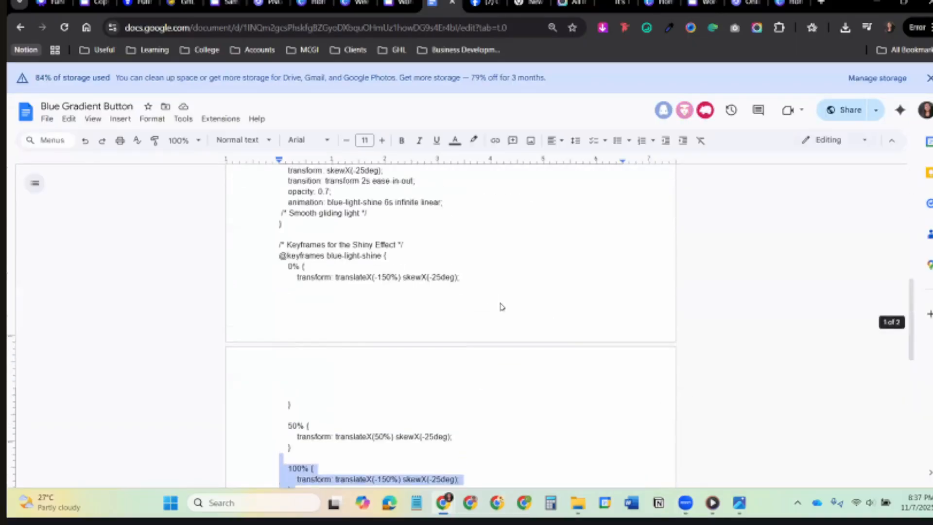
{"action": "scroll", "coordinate": [396, 271], "scroll_direction": "up", "scroll_amount": 5}
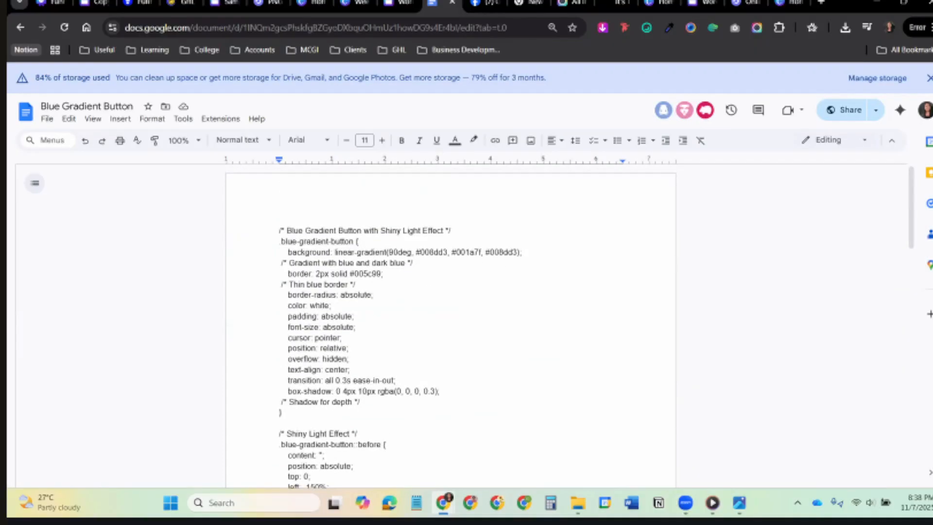
{"action": "left_click", "coordinate": [402, 281]}
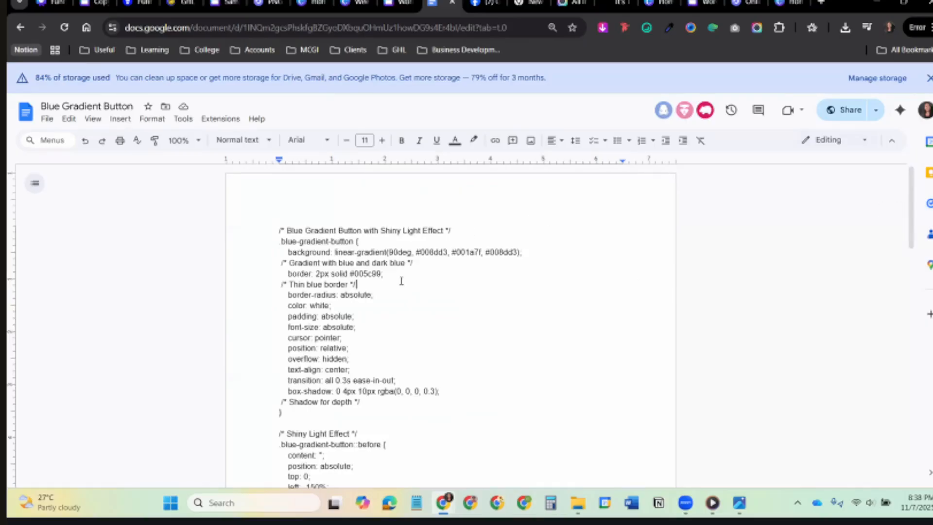
{"action": "key", "text": "ctrl+a"}
{"action": "left_click", "coordinate": [469, 289]}
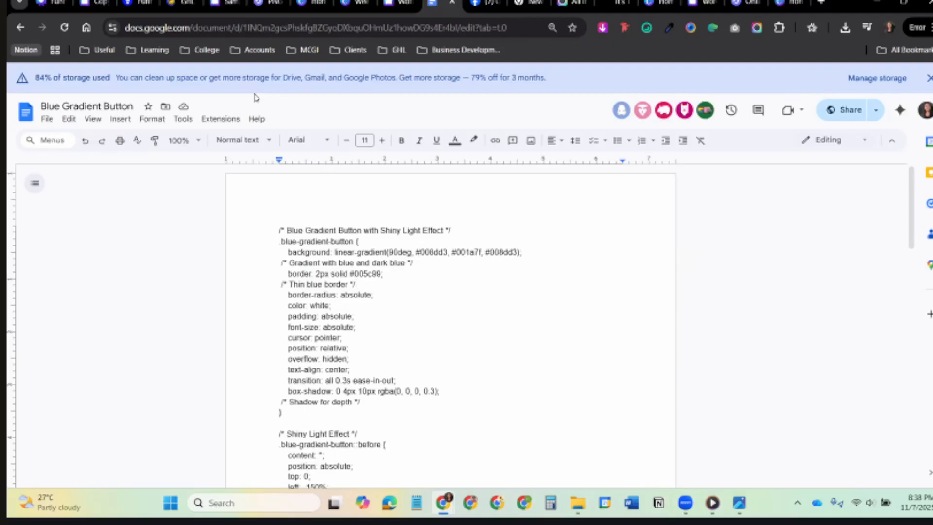
{"action": "scroll", "coordinate": [393, 271], "scroll_direction": "down", "scroll_amount": 3}
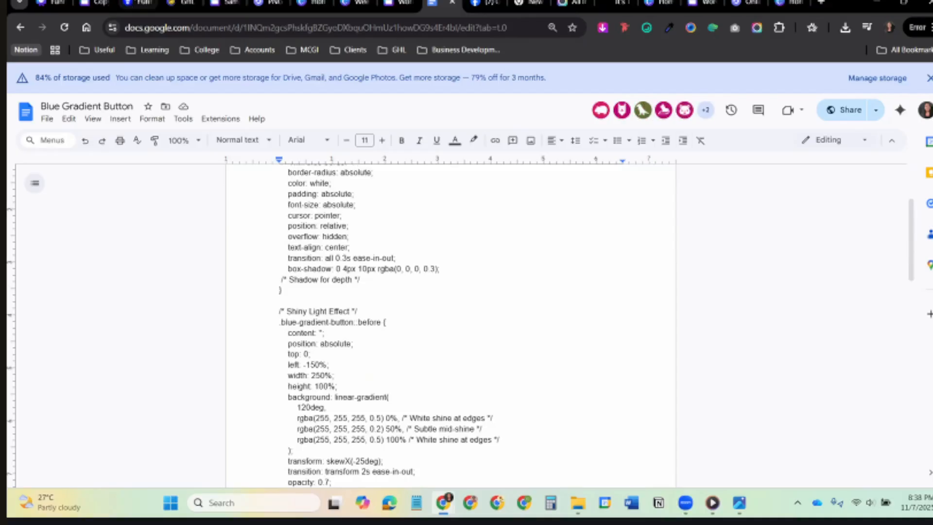
Switch to the FunnelGenie page builder, check its custom CSS without changing it, and close the builder's browser tab.
{"action": "left_click", "coordinate": [127, 3]}
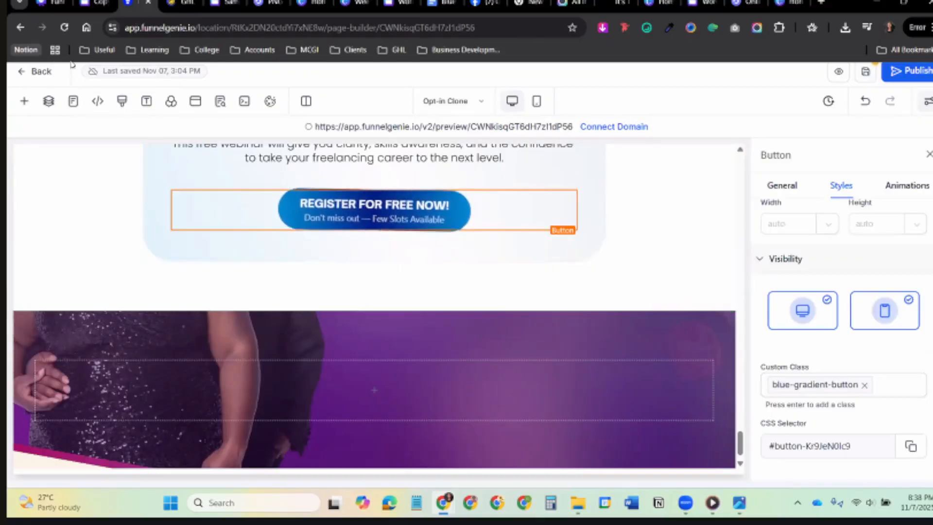
{"action": "left_click", "coordinate": [122, 101]}
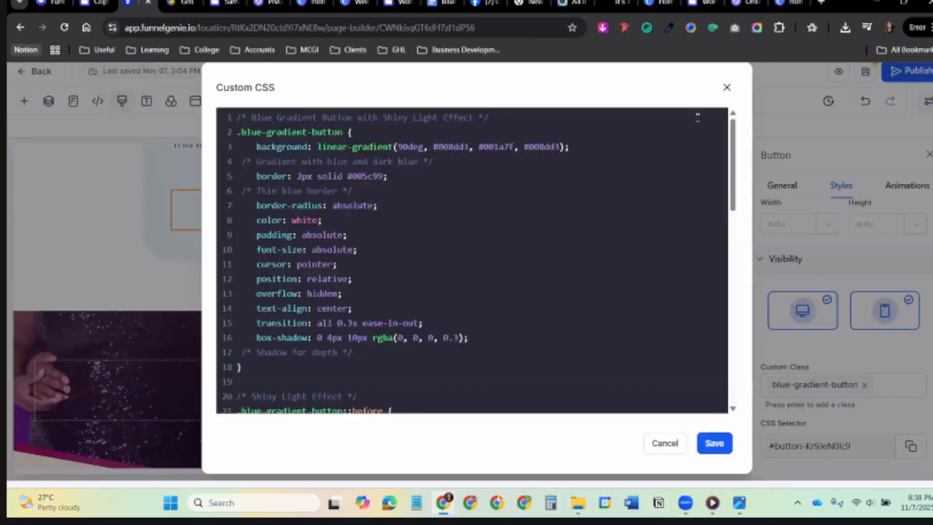
{"action": "left_click", "coordinate": [726, 87]}
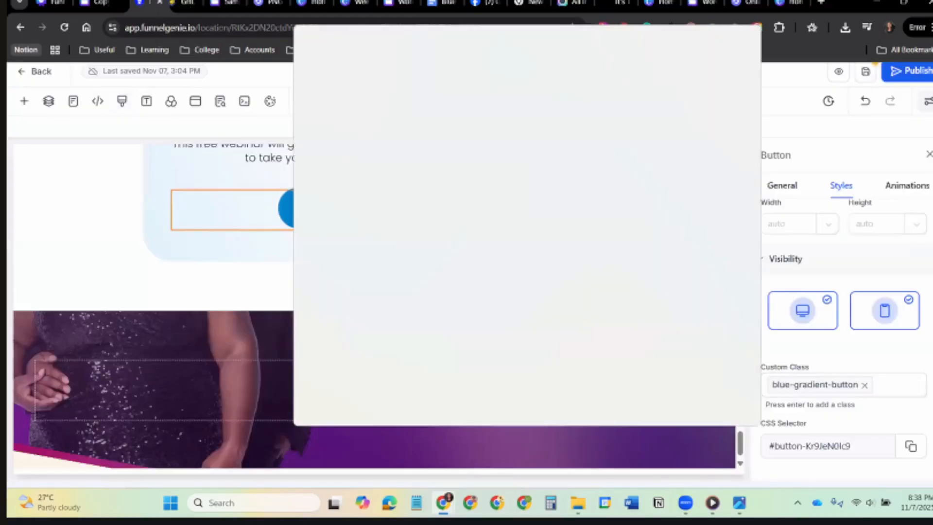
{"action": "key", "text": "ctrl+w"}
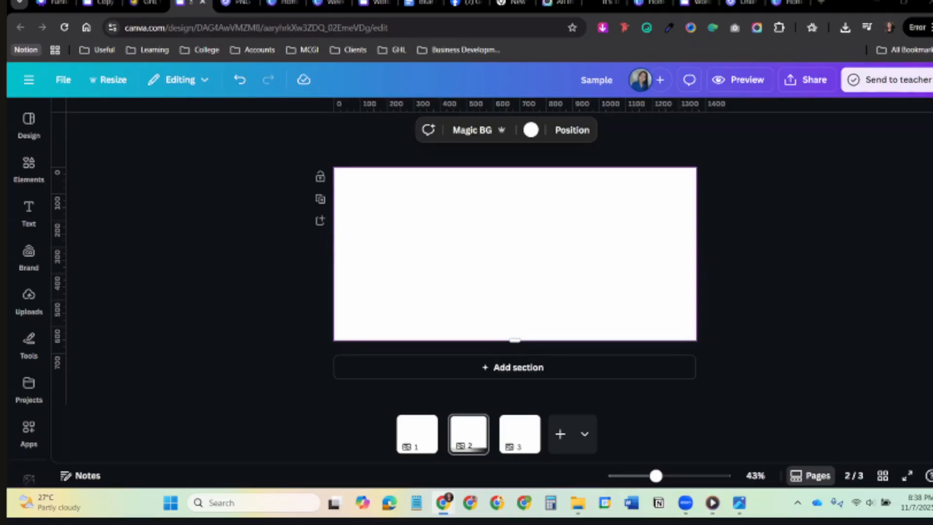
Switch to FunnelGenie and open the Free Training - Become a High-Demand Creative & Tech VA funnel in the GHL Champs LP folder.
{"action": "key", "text": "alt+Tab"}
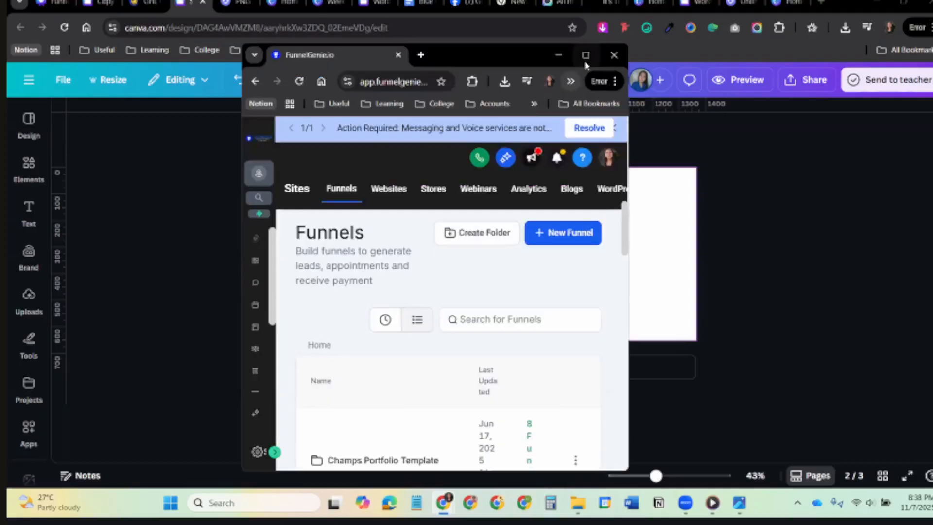
{"action": "left_click", "coordinate": [587, 54]}
{"action": "scroll", "coordinate": [194, 352], "scroll_direction": "down", "scroll_amount": 4}
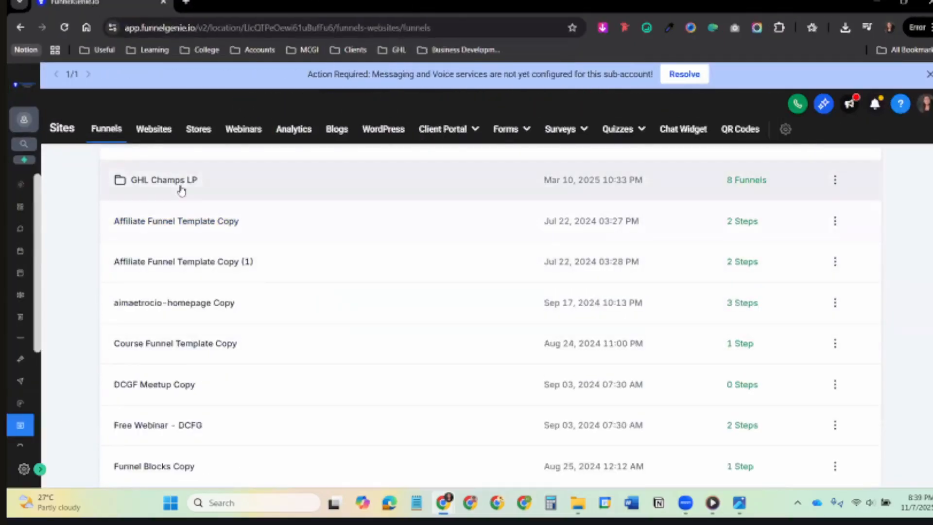
{"action": "left_click", "coordinate": [180, 182]}
{"action": "scroll", "coordinate": [242, 340], "scroll_direction": "down", "scroll_amount": 3}
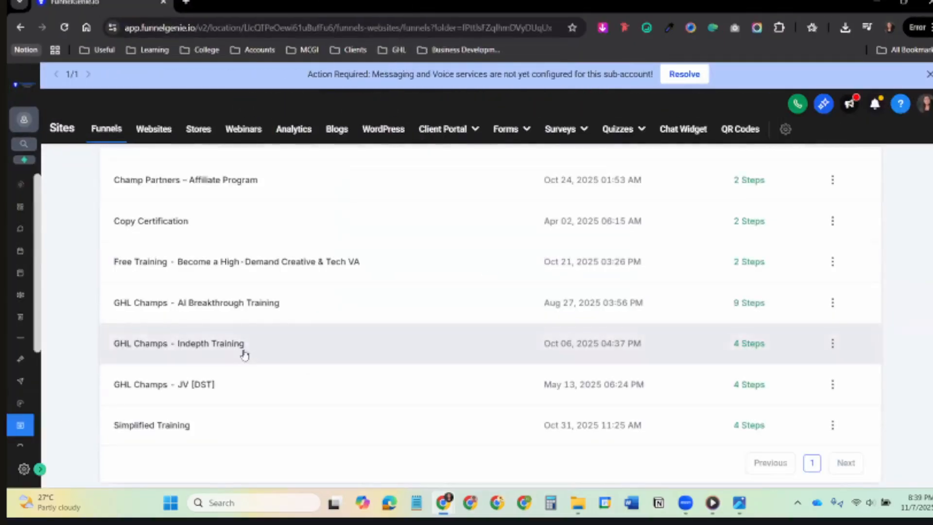
{"action": "left_click", "coordinate": [221, 263]}
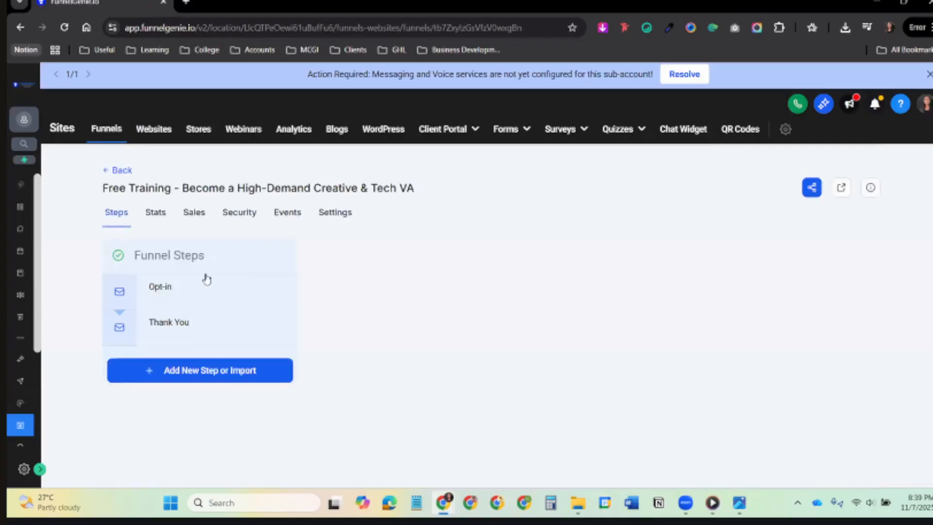
Open the funnel's Opt-in step for editing in the page builder.
{"action": "left_click", "coordinate": [177, 291]}
{"action": "scroll", "coordinate": [421, 428], "scroll_direction": "down", "scroll_amount": 1}
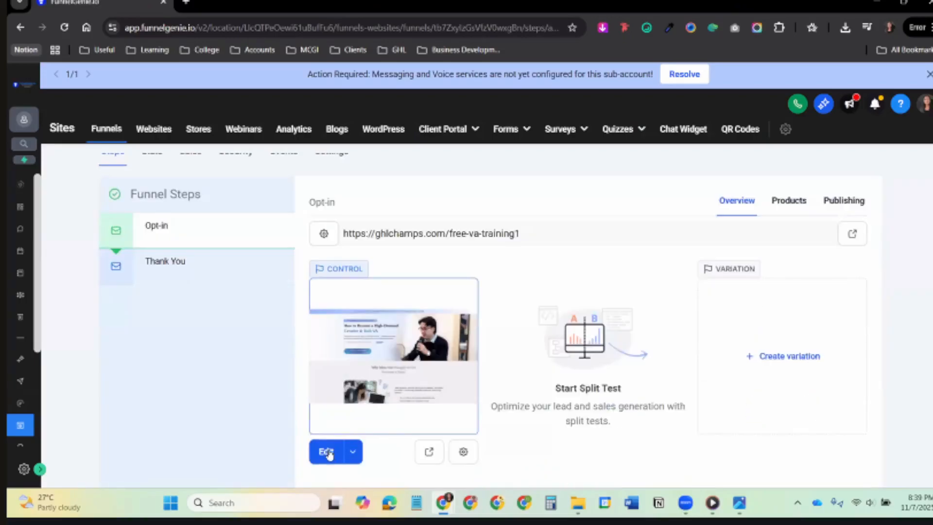
{"action": "left_click", "coordinate": [325, 452]}
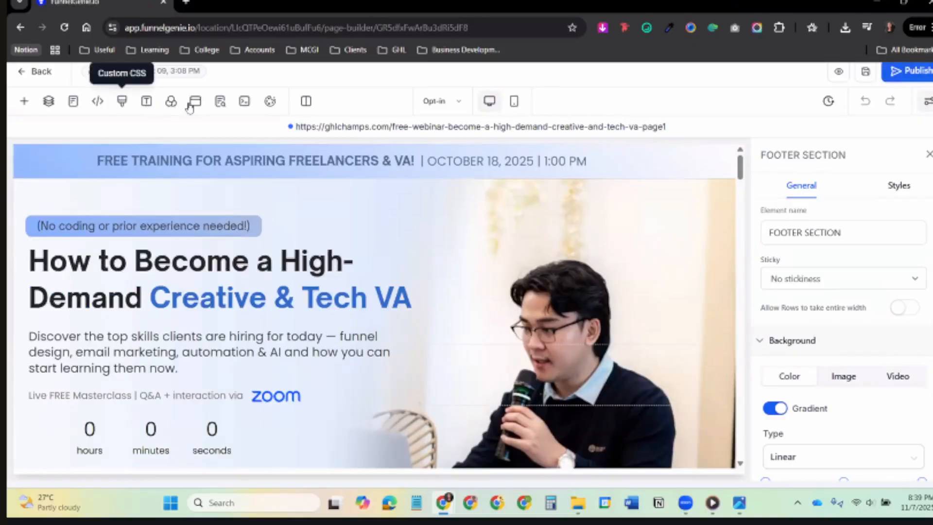
Open the page's popup, review its registration form down to the submit button, and close the popup.
{"action": "left_click", "coordinate": [196, 102]}
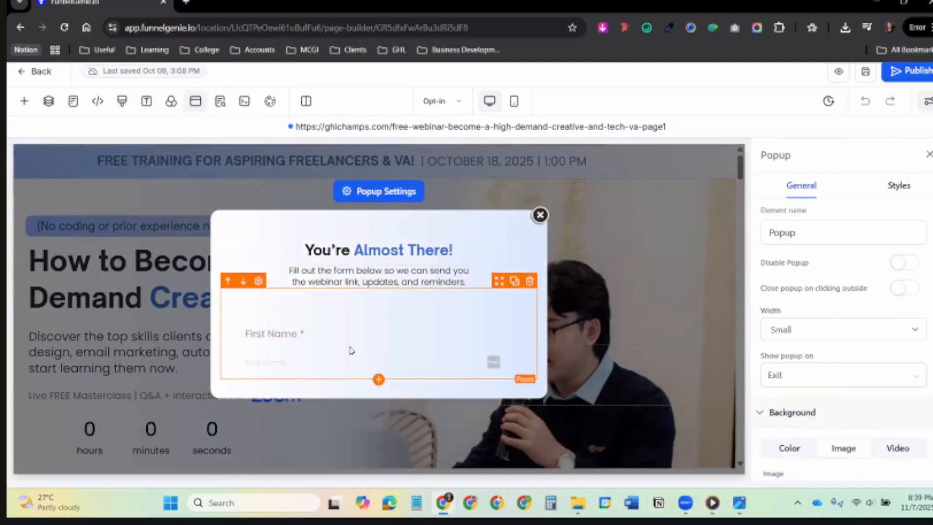
{"action": "scroll", "coordinate": [396, 357], "scroll_direction": "down", "scroll_amount": 4}
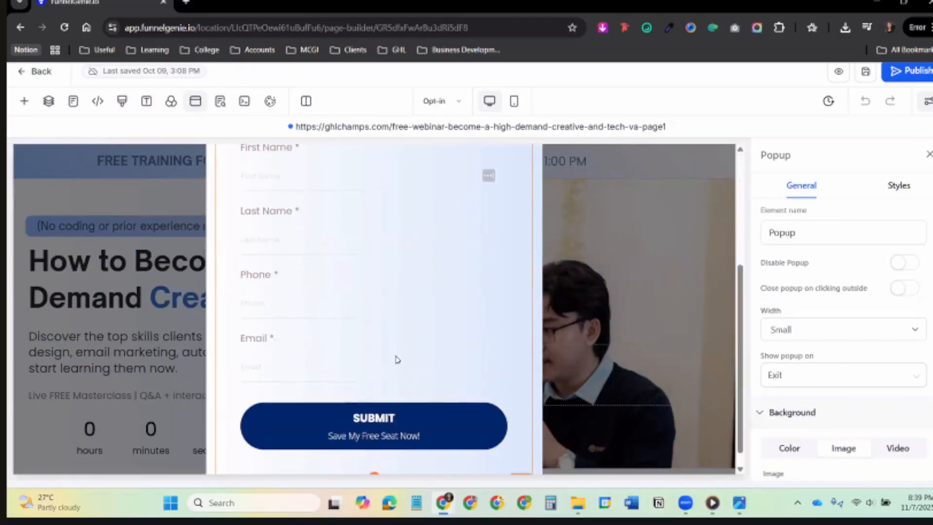
{"action": "scroll", "coordinate": [410, 388], "scroll_direction": "up", "scroll_amount": 4}
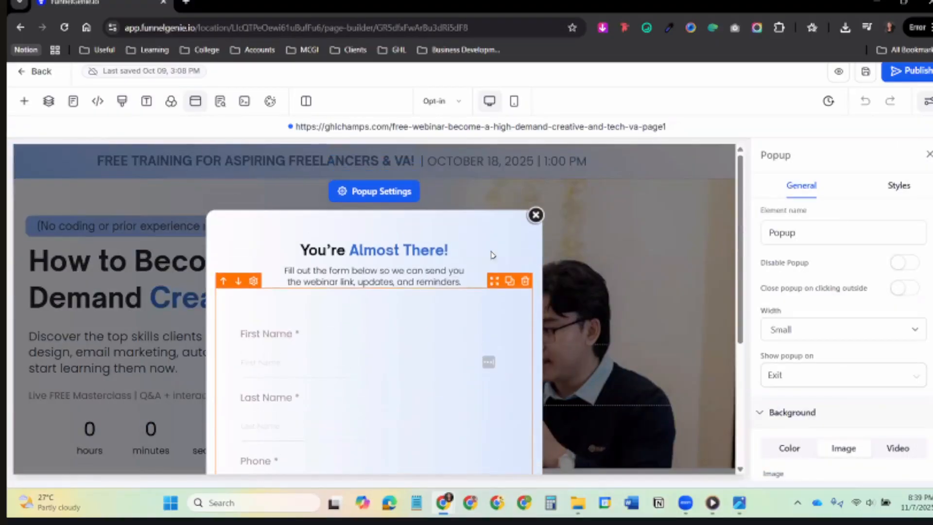
{"action": "left_click", "coordinate": [535, 215]}
Select the SAVE MY FREE SEAT button in the hero section and examine its settings down to the button actions.
{"action": "scroll", "coordinate": [201, 230], "scroll_direction": "down", "scroll_amount": 5}
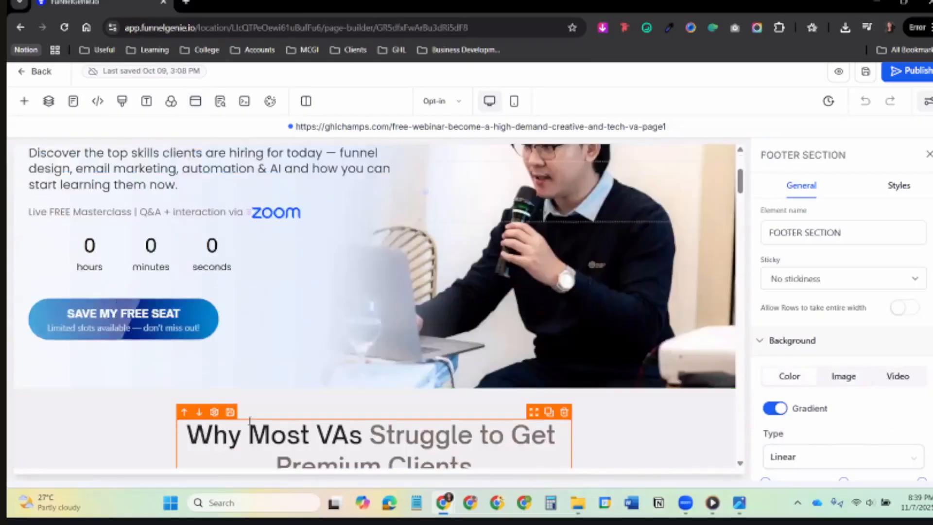
{"action": "left_click", "coordinate": [200, 213]}
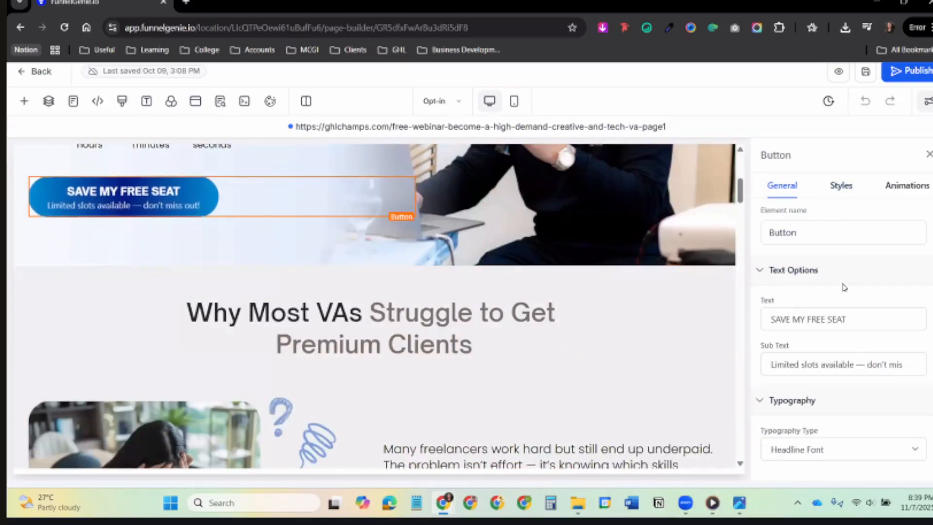
{"action": "scroll", "coordinate": [827, 344], "scroll_direction": "down", "scroll_amount": 4}
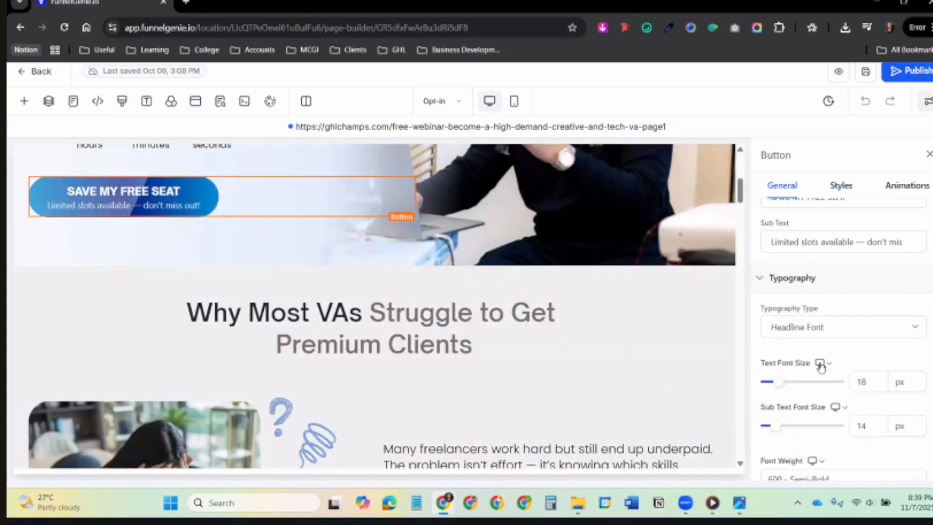
{"action": "scroll", "coordinate": [815, 388], "scroll_direction": "down", "scroll_amount": 5}
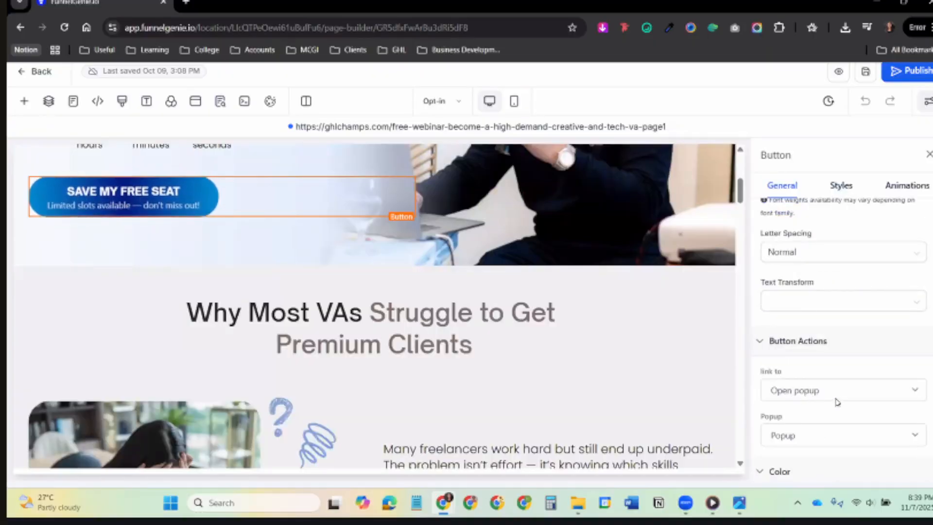
Open the page preview, return to the builder and look through the button's link options, keeping Open popup.
{"action": "left_click", "coordinate": [839, 72]}
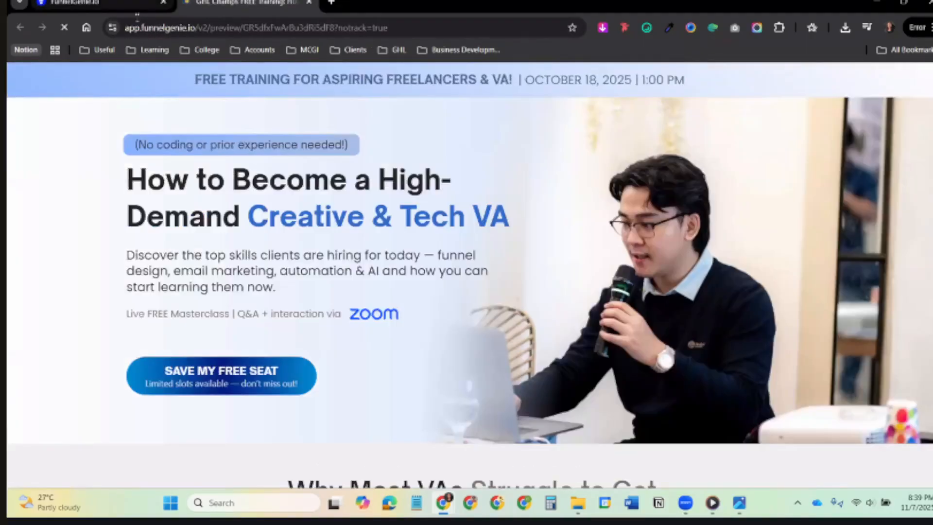
{"action": "key", "text": "ctrl+shift+Tab"}
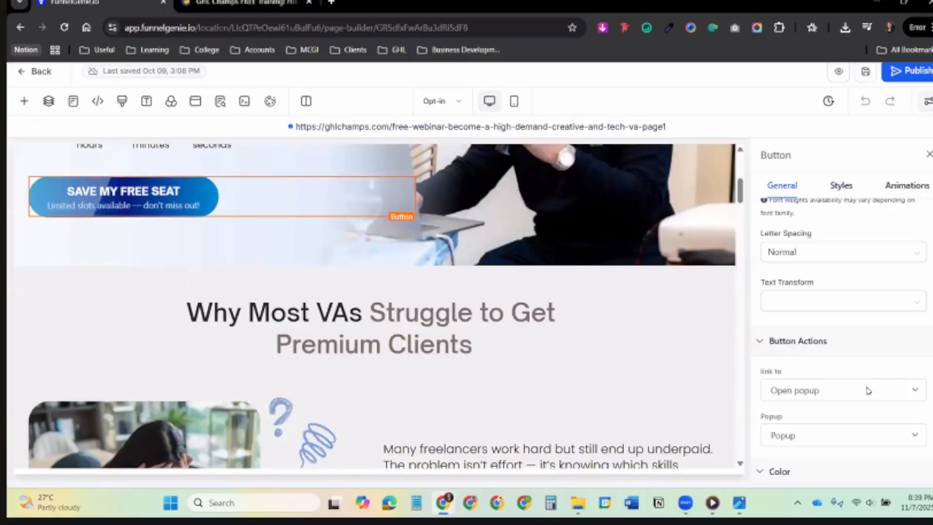
{"action": "left_click", "coordinate": [820, 392]}
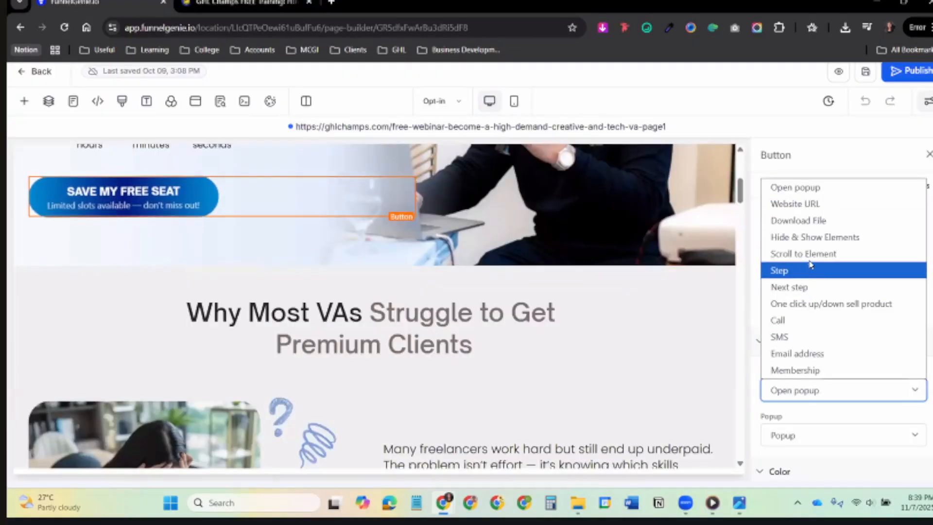
{"action": "left_click", "coordinate": [797, 391]}
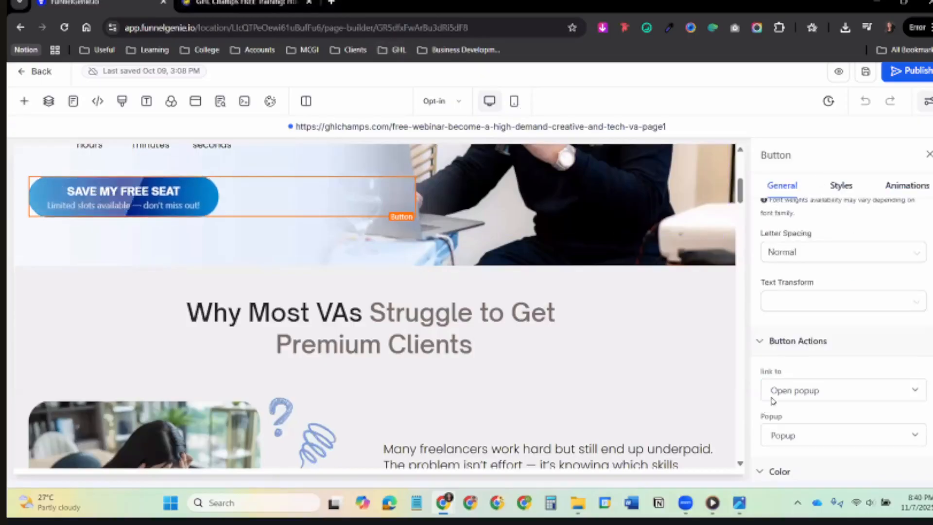
Test the SAVE MY FREE SEAT button in the preview and examine the popup form, including its First Name field.
{"action": "key", "text": "ctrl+Tab"}
{"action": "left_click", "coordinate": [221, 376]}
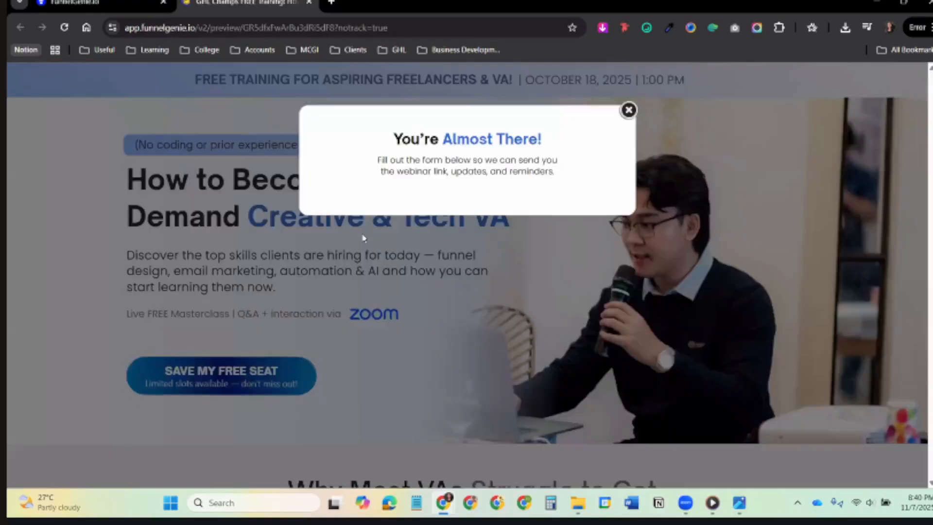
{"action": "scroll", "coordinate": [476, 423], "scroll_direction": "down", "scroll_amount": 2}
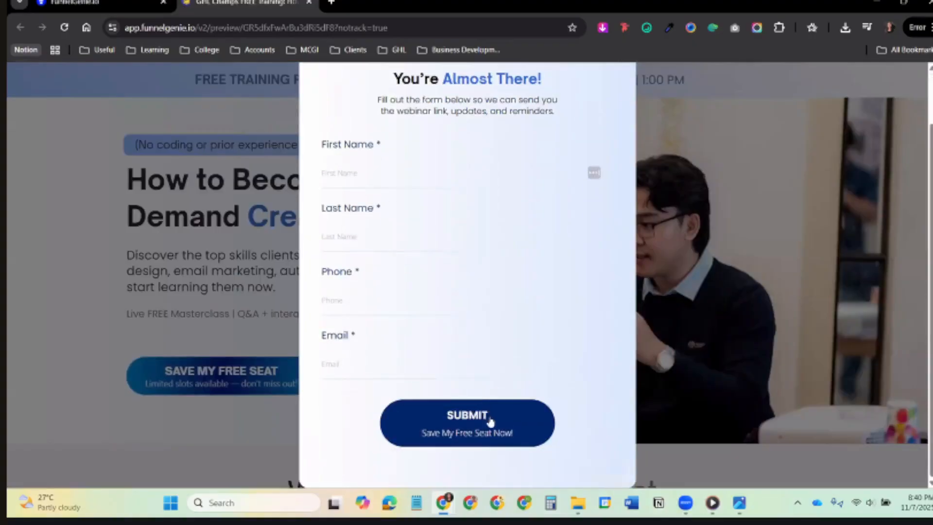
{"action": "scroll", "coordinate": [521, 423], "scroll_direction": "up", "scroll_amount": 2}
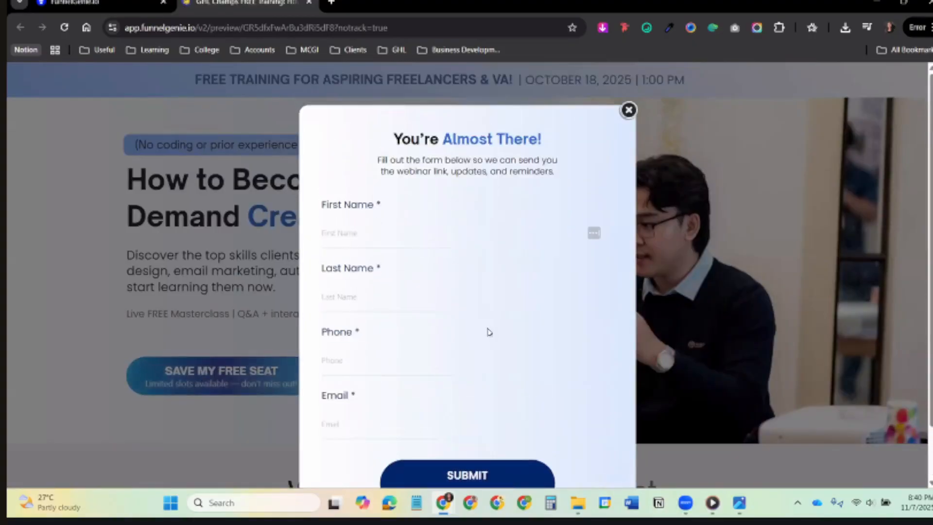
{"action": "scroll", "coordinate": [475, 419], "scroll_direction": "down", "scroll_amount": 2}
{"action": "scroll", "coordinate": [409, 321], "scroll_direction": "up", "scroll_amount": 2}
{"action": "left_click", "coordinate": [348, 230]}
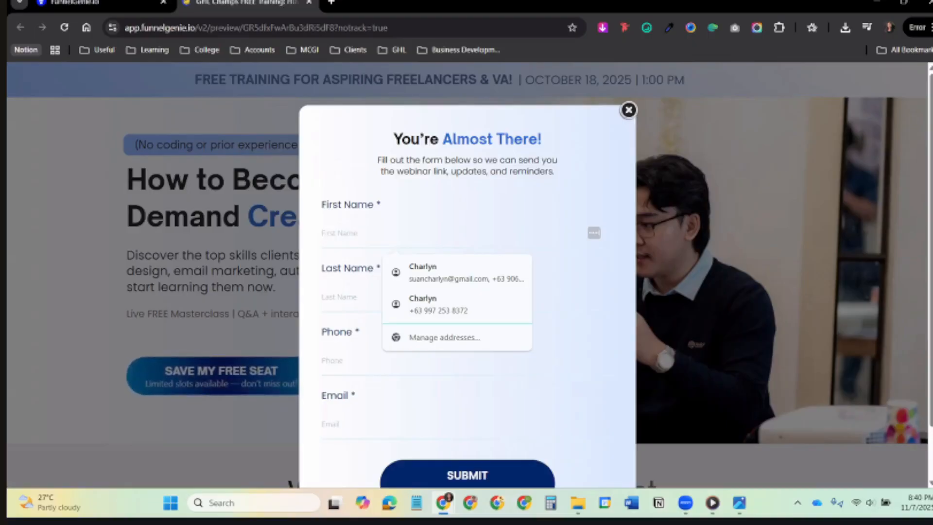
{"action": "key", "text": "Tab"}
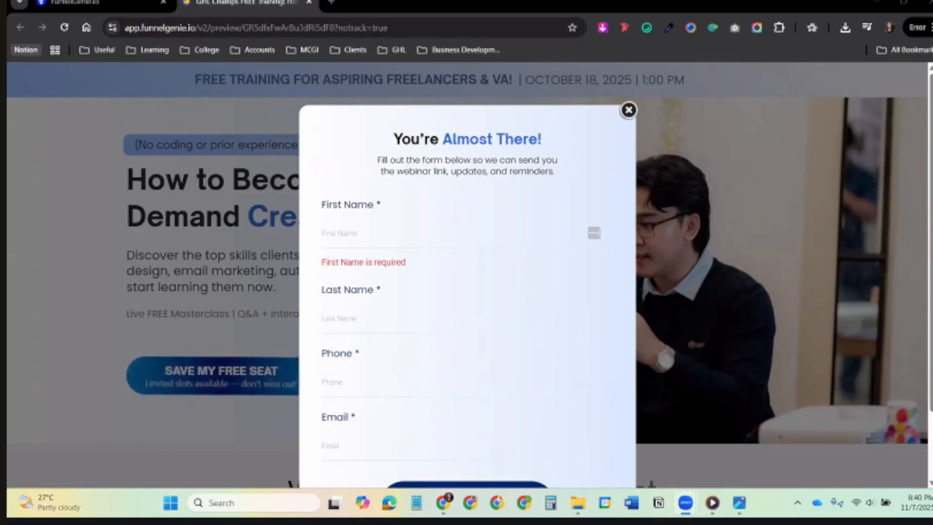
Open the Go High Level Champs portal's learning area in a new browser tab and open the Funnel Design Training (Figma) course.
{"action": "key", "text": "ctrl+t"}
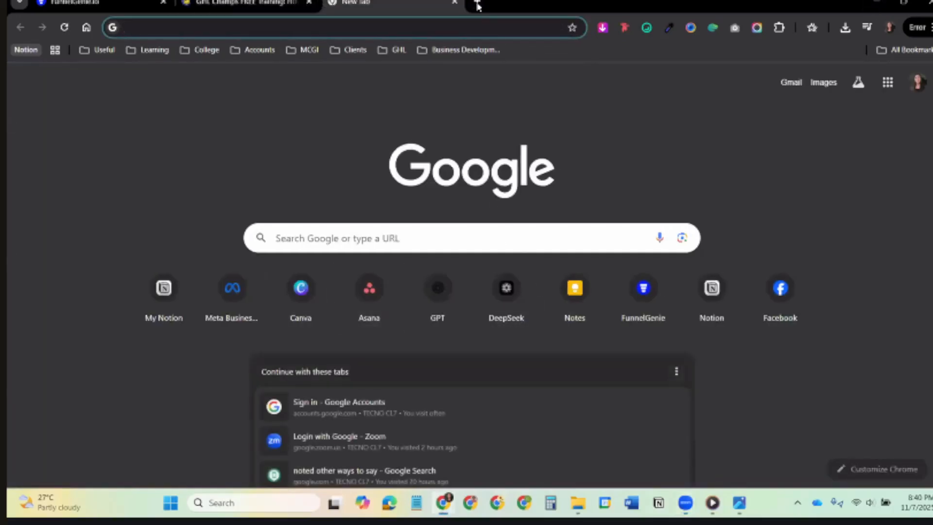
{"action": "type", "text": "por"}
{"action": "key", "text": "Return"}
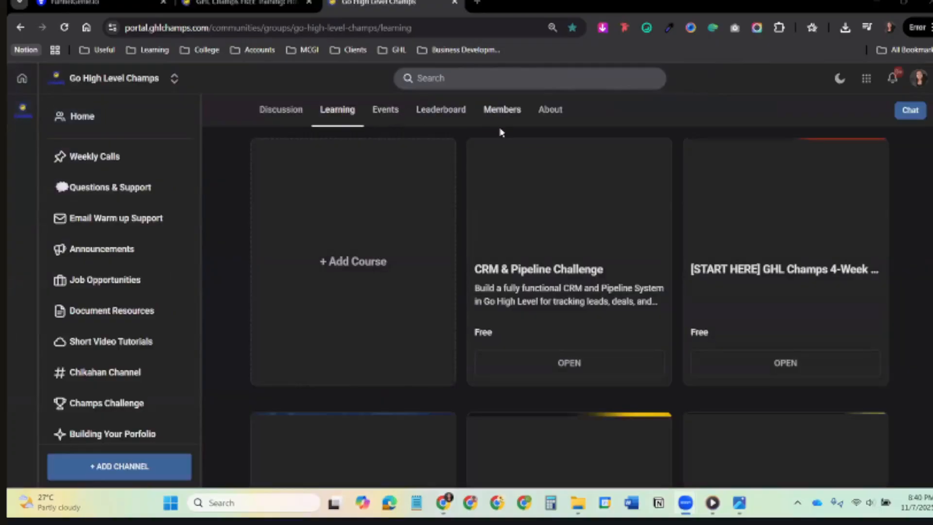
{"action": "scroll", "coordinate": [711, 335], "scroll_direction": "down", "scroll_amount": 5}
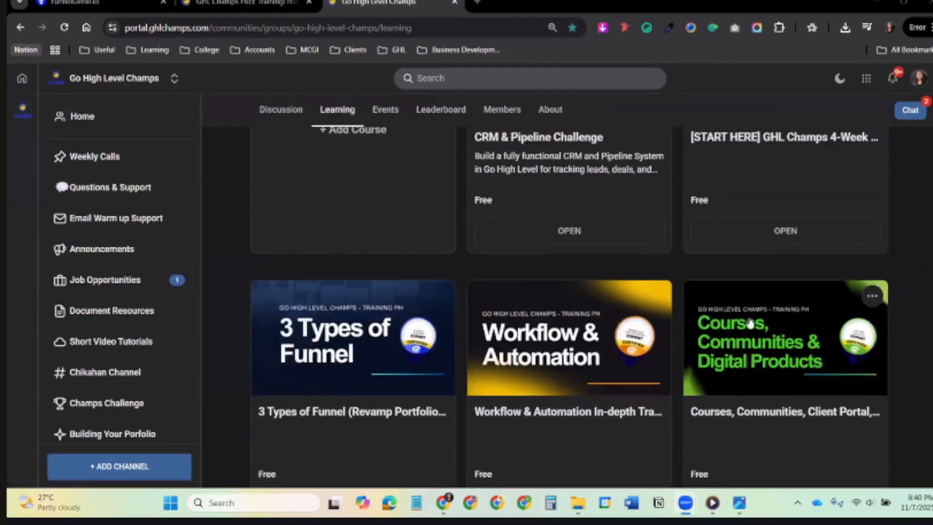
{"action": "scroll", "coordinate": [711, 335], "scroll_direction": "down", "scroll_amount": 8}
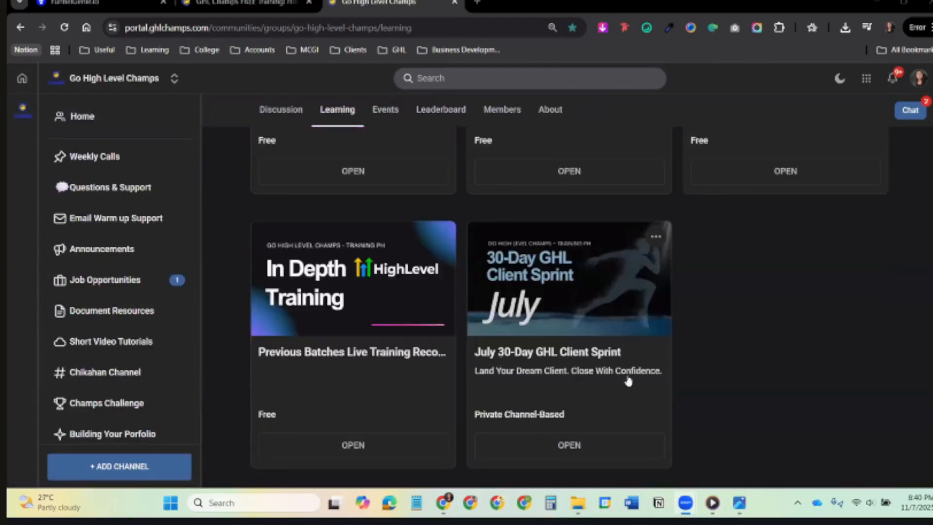
{"action": "scroll", "coordinate": [766, 350], "scroll_direction": "up", "scroll_amount": 7}
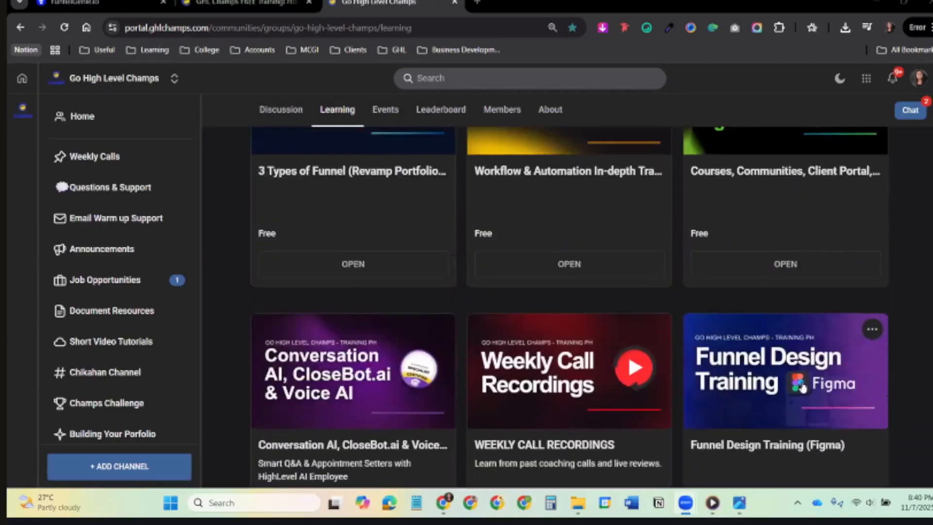
{"action": "scroll", "coordinate": [797, 359], "scroll_direction": "down", "scroll_amount": 3}
{"action": "left_click", "coordinate": [781, 358]}
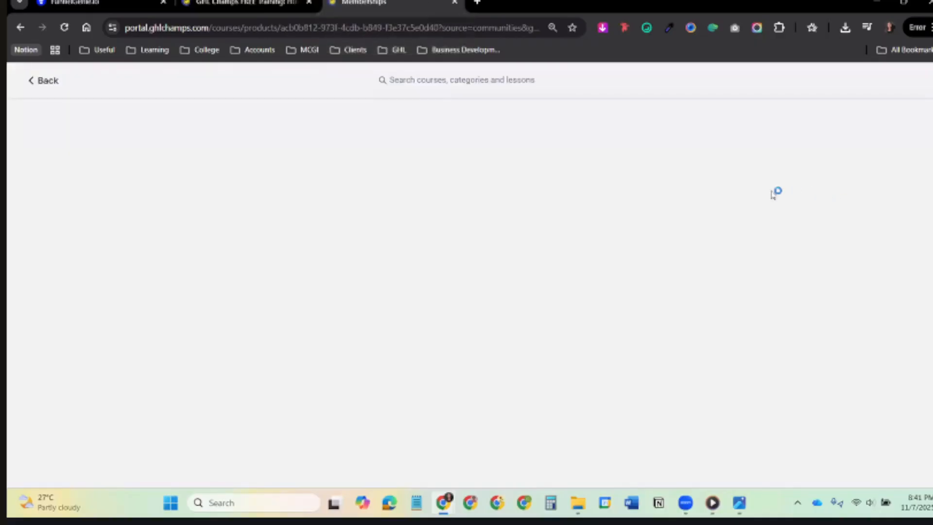
Review the lessons in the Funnel Design Training course contents, from Basic Figma Design to Hero Section Mastery.
{"action": "scroll", "coordinate": [486, 313], "scroll_direction": "down", "scroll_amount": 4}
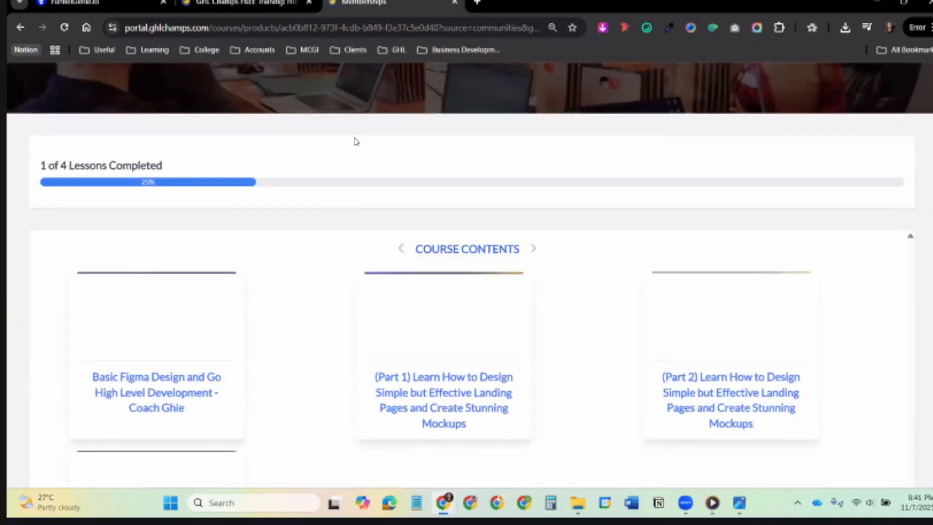
{"action": "key", "text": "ctrl+shift+Tab"}
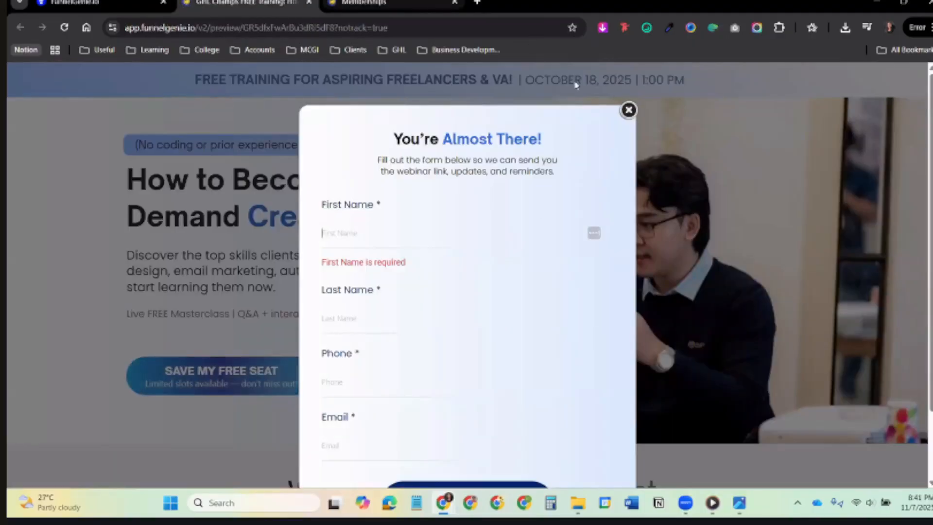
{"action": "key", "text": "ctrl+Tab"}
{"action": "scroll", "coordinate": [161, 326], "scroll_direction": "down", "scroll_amount": 2}
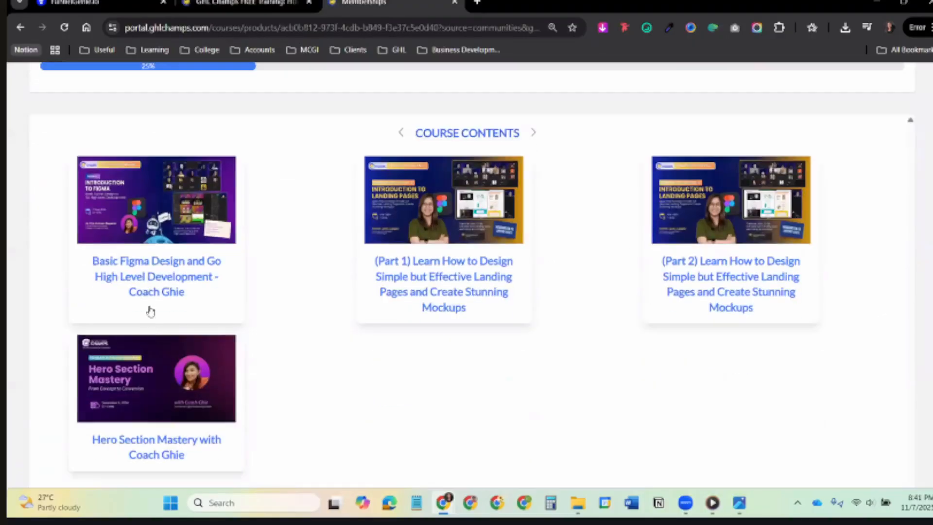
{"action": "scroll", "coordinate": [151, 311], "scroll_direction": "down", "scroll_amount": 2}
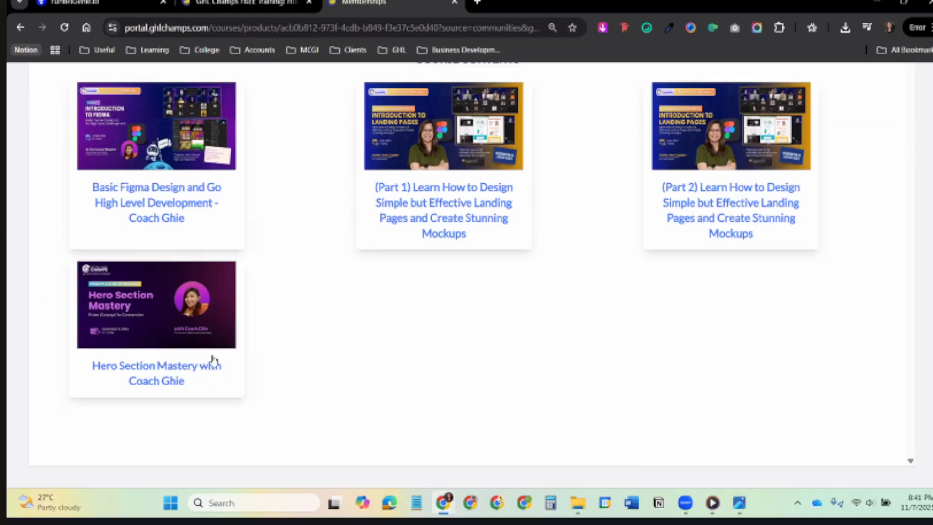
{"action": "scroll", "coordinate": [238, 234], "scroll_direction": "up", "scroll_amount": 1}
{"action": "scroll", "coordinate": [238, 234], "scroll_direction": "up", "scroll_amount": 1}
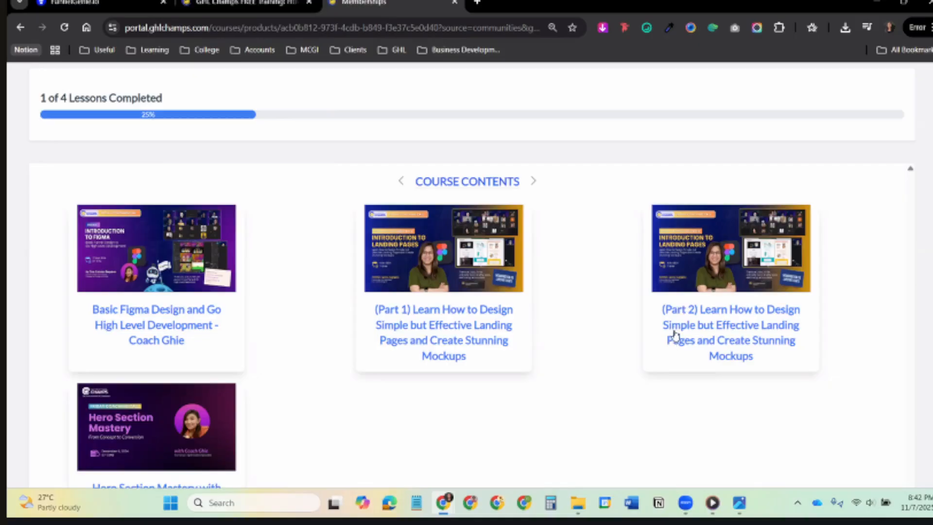
{"action": "scroll", "coordinate": [552, 362], "scroll_direction": "down", "scroll_amount": 3}
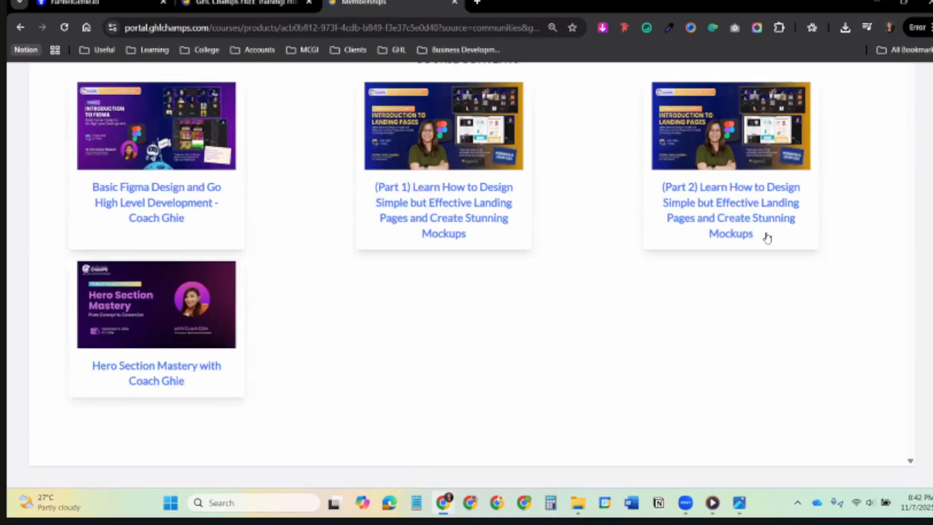
{"action": "scroll", "coordinate": [617, 253], "scroll_direction": "up", "scroll_amount": 1}
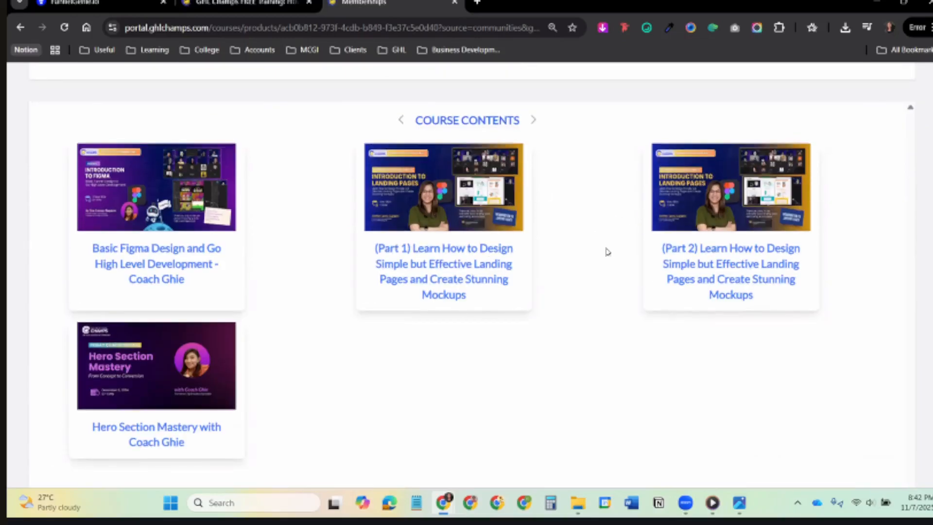
Leave the Funnel Design Training (Figma) course and return to the community's learning area.
{"action": "scroll", "coordinate": [833, 167], "scroll_direction": "up", "scroll_amount": 2}
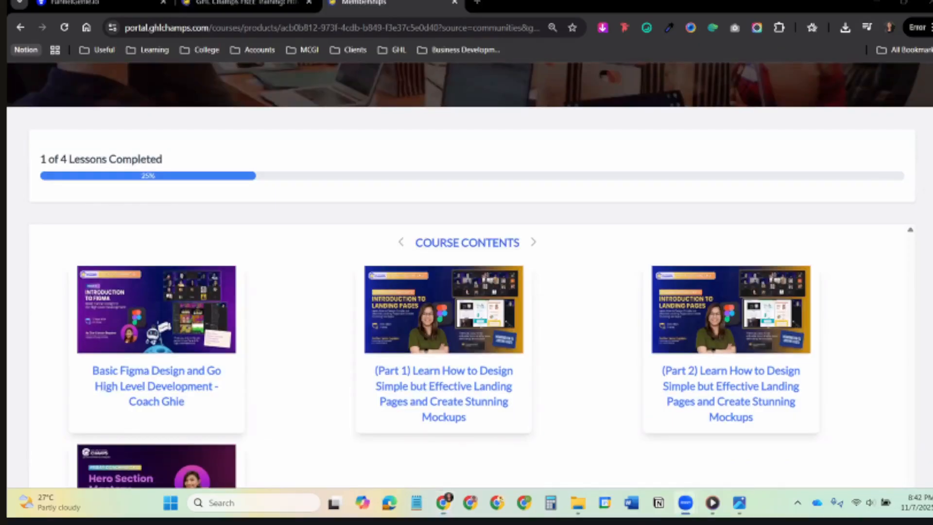
{"action": "scroll", "coordinate": [486, 330], "scroll_direction": "down", "scroll_amount": 2}
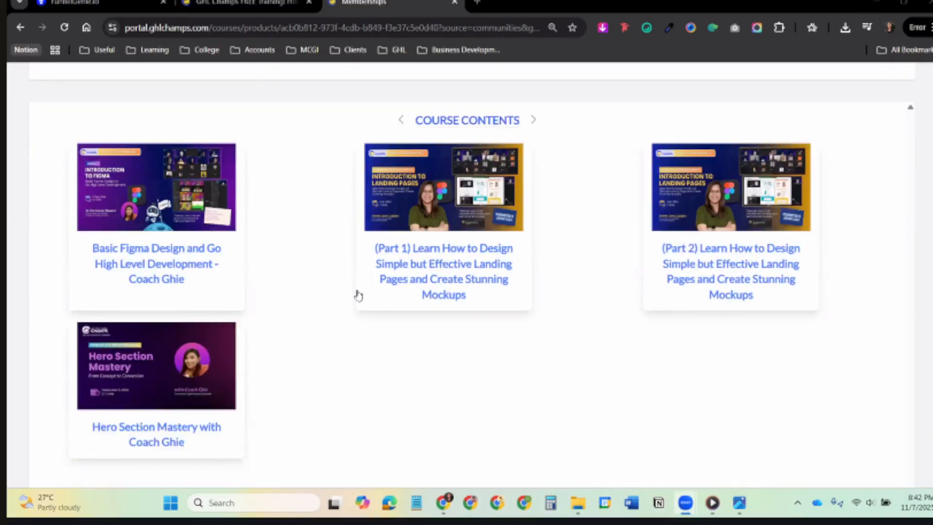
{"action": "scroll", "coordinate": [219, 318], "scroll_direction": "up", "scroll_amount": 2}
{"action": "scroll", "coordinate": [302, 324], "scroll_direction": "up", "scroll_amount": 4}
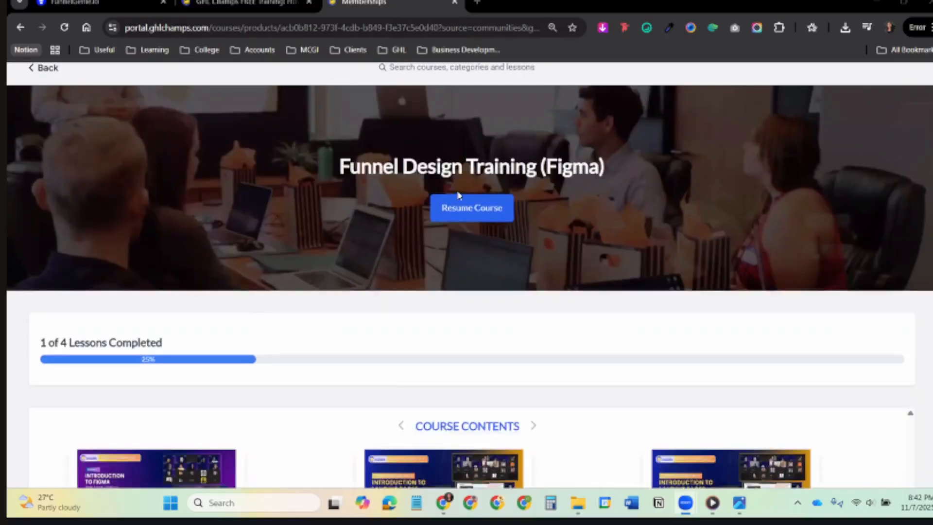
{"action": "left_click", "coordinate": [47, 81]}
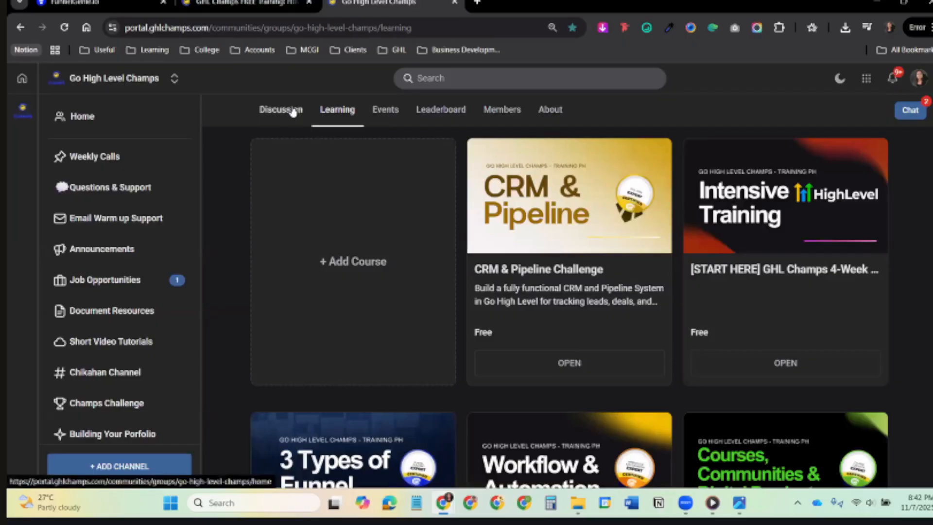
Look through the course cards in the learning area and open the Weekly Call Recordings course.
{"action": "scroll", "coordinate": [511, 319], "scroll_direction": "down", "scroll_amount": 15}
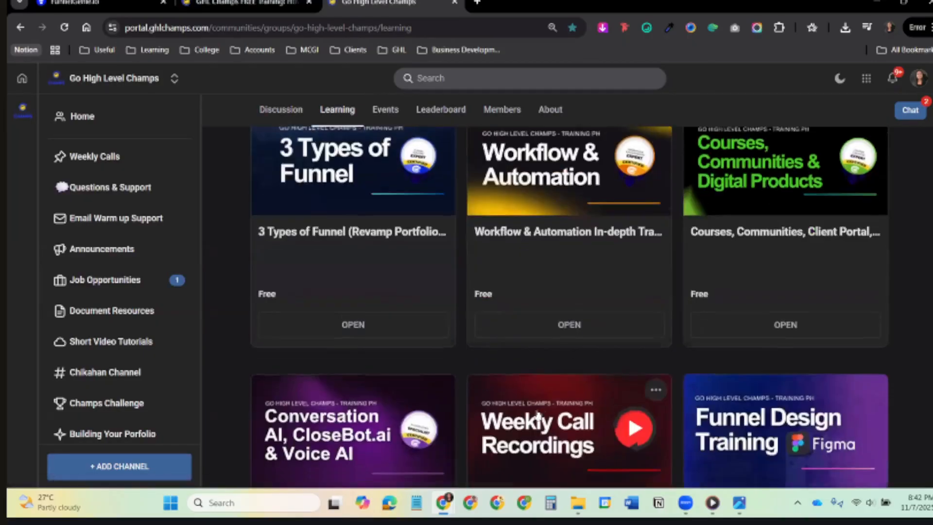
{"action": "scroll", "coordinate": [762, 374], "scroll_direction": "down", "scroll_amount": 1}
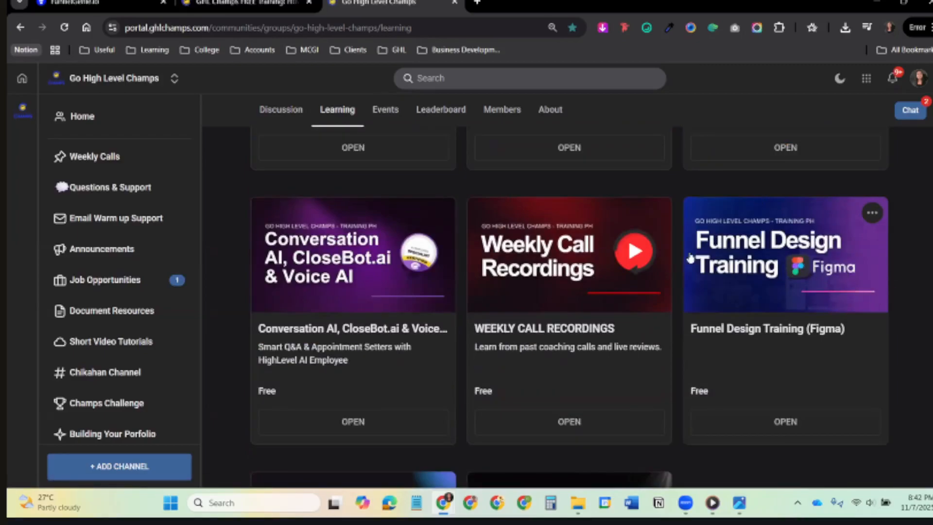
{"action": "scroll", "coordinate": [775, 329], "scroll_direction": "down", "scroll_amount": 3}
{"action": "scroll", "coordinate": [775, 329], "scroll_direction": "up", "scroll_amount": 5}
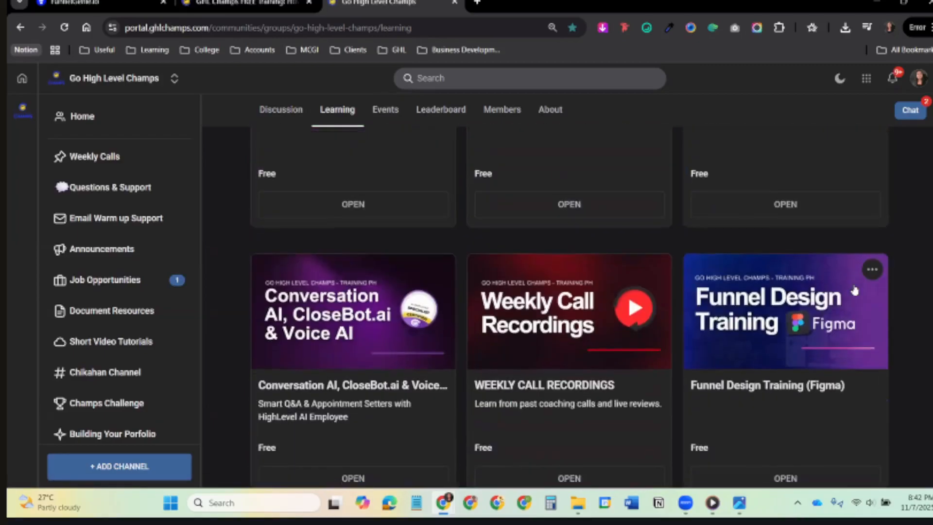
{"action": "scroll", "coordinate": [856, 290], "scroll_direction": "down", "scroll_amount": 4}
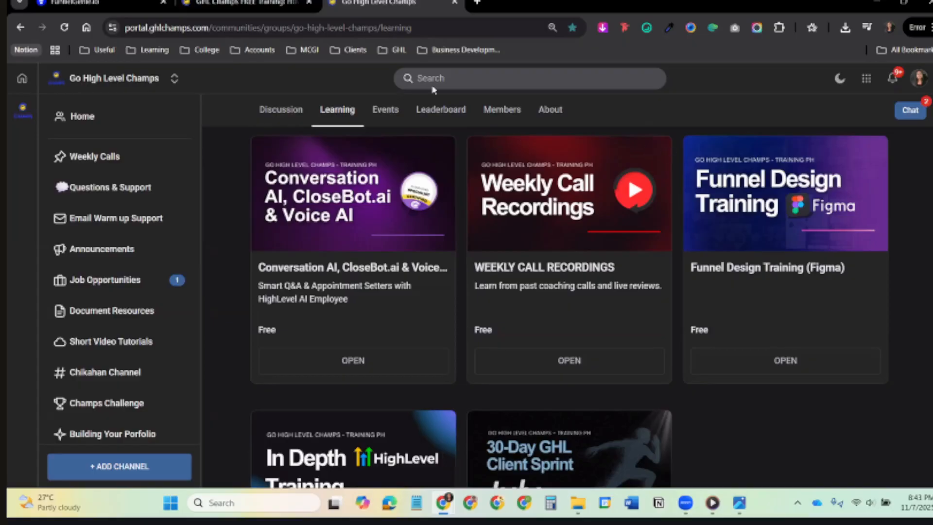
{"action": "scroll", "coordinate": [652, 156], "scroll_direction": "up", "scroll_amount": 10}
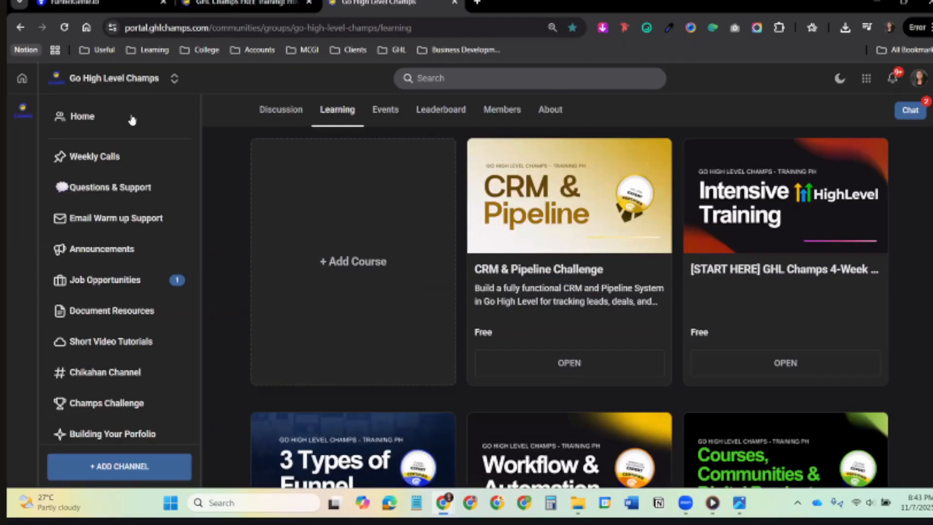
{"action": "scroll", "coordinate": [370, 316], "scroll_direction": "down", "scroll_amount": 15}
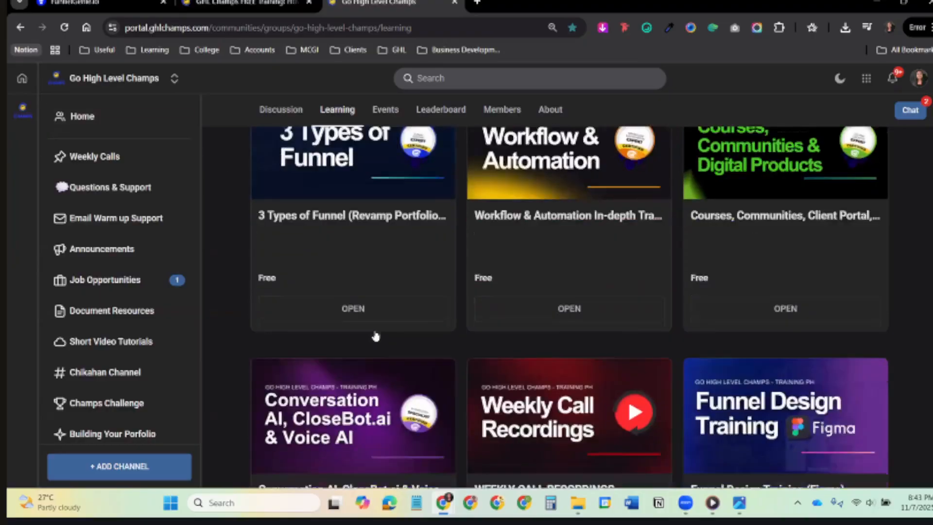
{"action": "scroll", "coordinate": [573, 395], "scroll_direction": "down", "scroll_amount": 10}
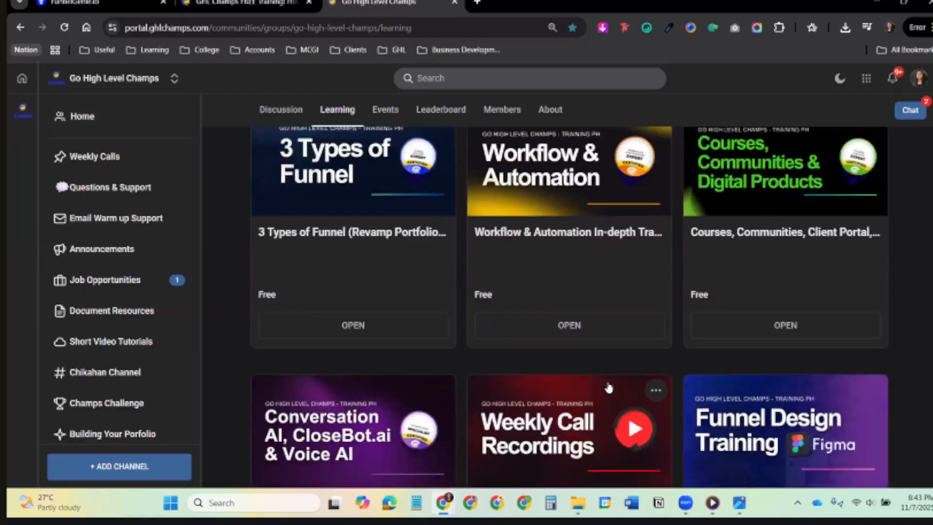
{"action": "scroll", "coordinate": [534, 365], "scroll_direction": "down", "scroll_amount": 1}
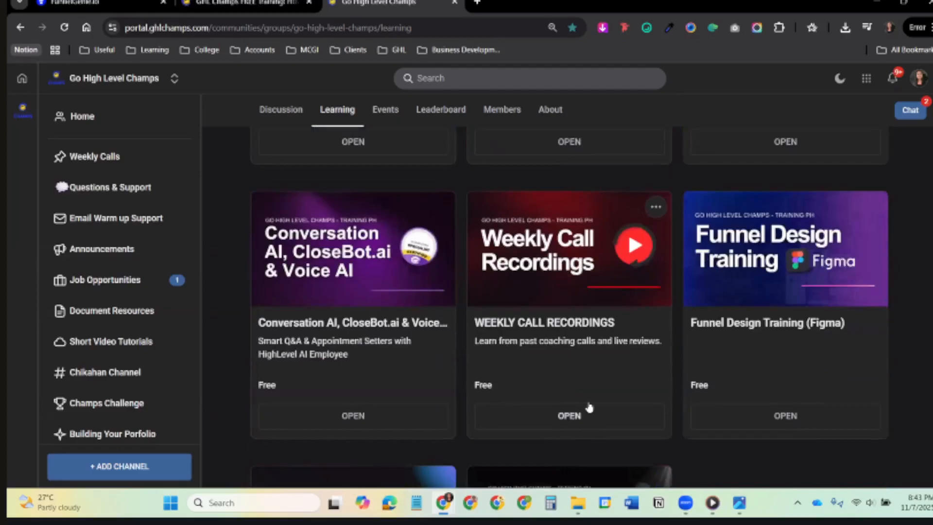
{"action": "left_click", "coordinate": [615, 421]}
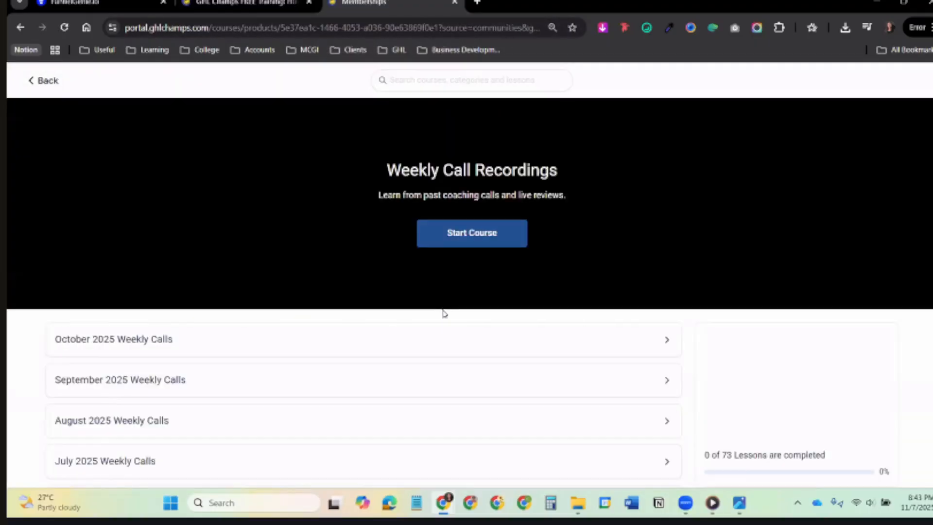
Expand the October 2025 Weekly Calls section and look over its recordings.
{"action": "scroll", "coordinate": [442, 312], "scroll_direction": "down", "scroll_amount": 4}
{"action": "left_click", "coordinate": [371, 165]}
{"action": "scroll", "coordinate": [396, 233], "scroll_direction": "down", "scroll_amount": 4}
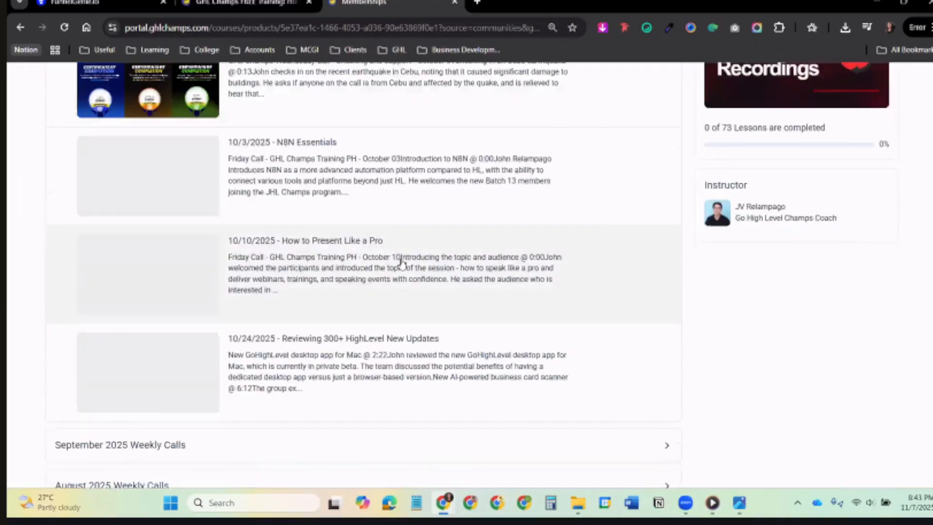
{"action": "scroll", "coordinate": [401, 264], "scroll_direction": "down", "scroll_amount": 2}
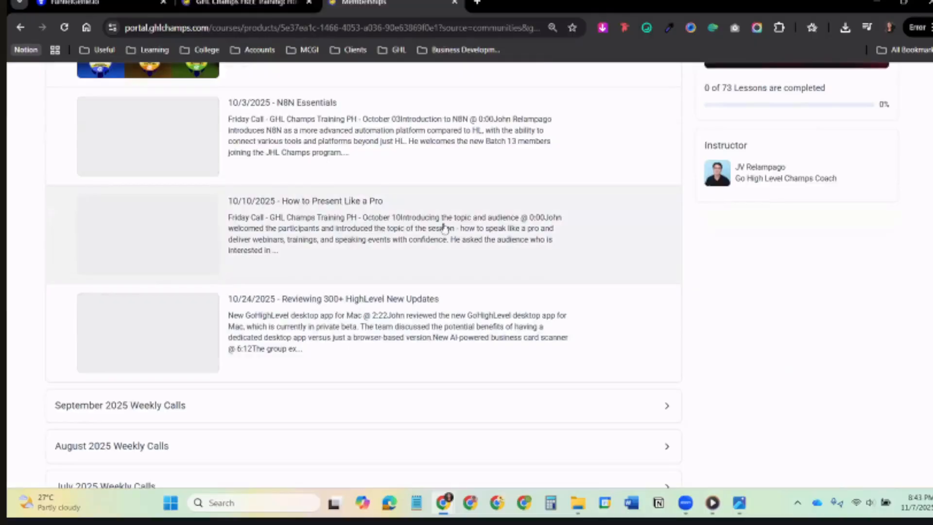
{"action": "scroll", "coordinate": [486, 311], "scroll_direction": "down", "scroll_amount": 1}
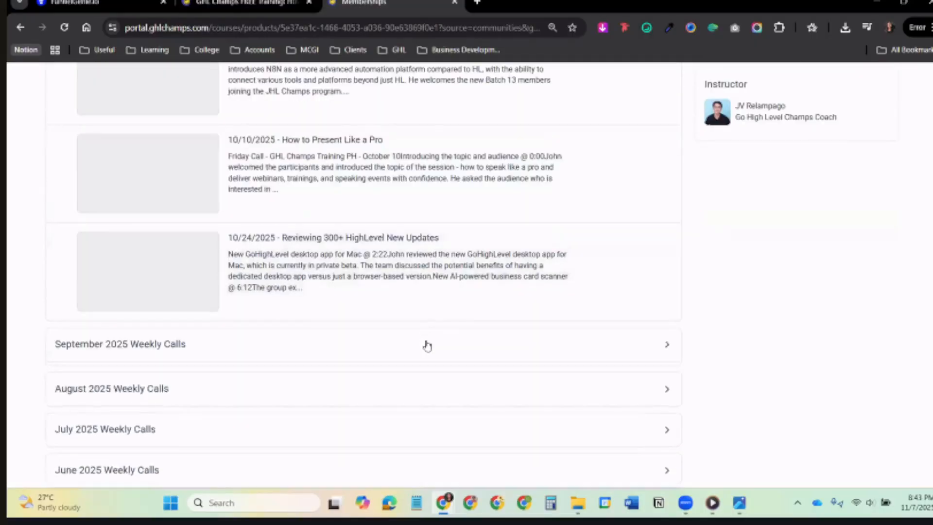
Expand the September 2025 Weekly Calls section and review its recordings together with the October ones.
{"action": "left_click", "coordinate": [427, 346]}
{"action": "scroll", "coordinate": [433, 337], "scroll_direction": "down", "scroll_amount": 8}
{"action": "scroll", "coordinate": [720, 288], "scroll_direction": "up", "scroll_amount": 2}
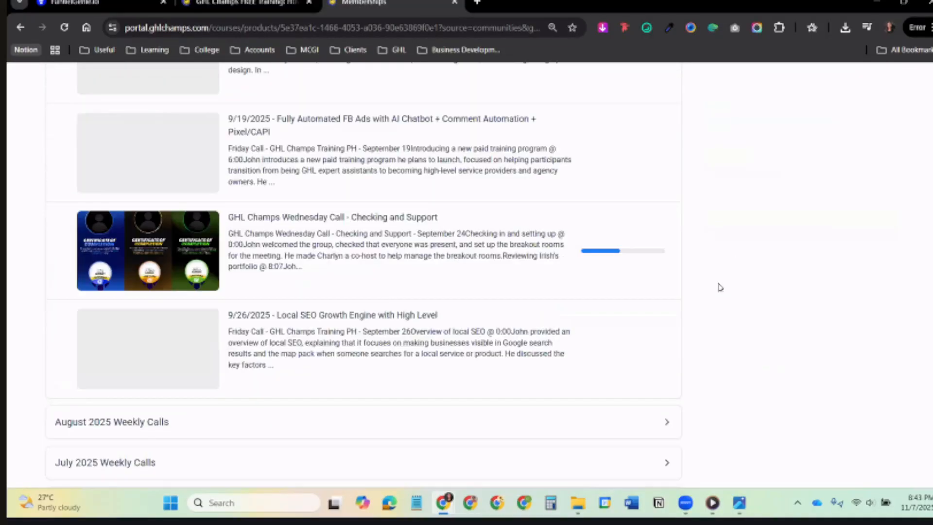
{"action": "scroll", "coordinate": [700, 297], "scroll_direction": "up", "scroll_amount": 13}
{"action": "scroll", "coordinate": [514, 277], "scroll_direction": "down", "scroll_amount": 11}
{"action": "scroll", "coordinate": [516, 276], "scroll_direction": "up", "scroll_amount": 3}
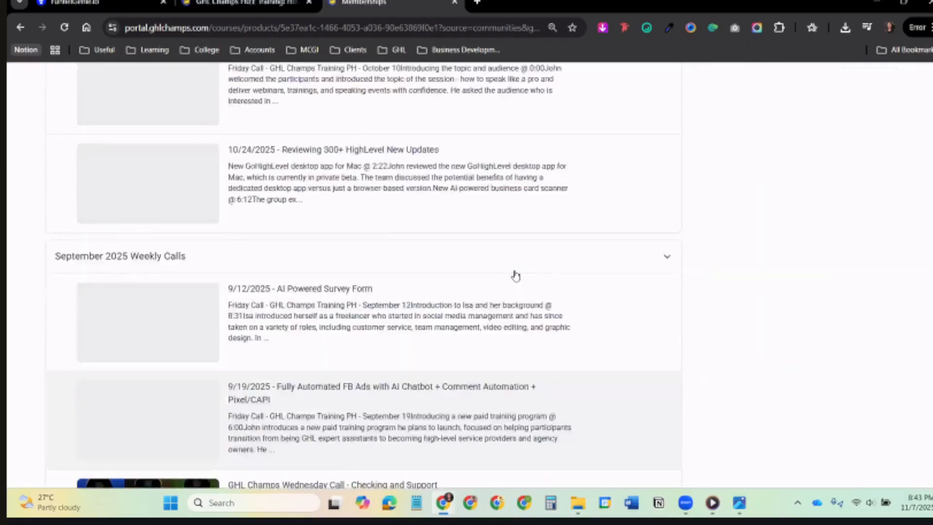
{"action": "scroll", "coordinate": [516, 276], "scroll_direction": "up", "scroll_amount": 6}
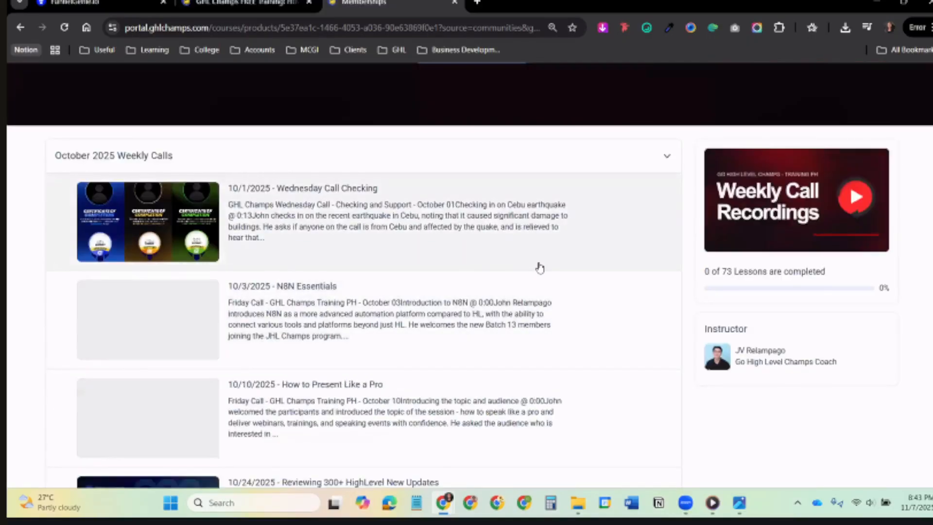
{"action": "scroll", "coordinate": [539, 268], "scroll_direction": "down", "scroll_amount": 9}
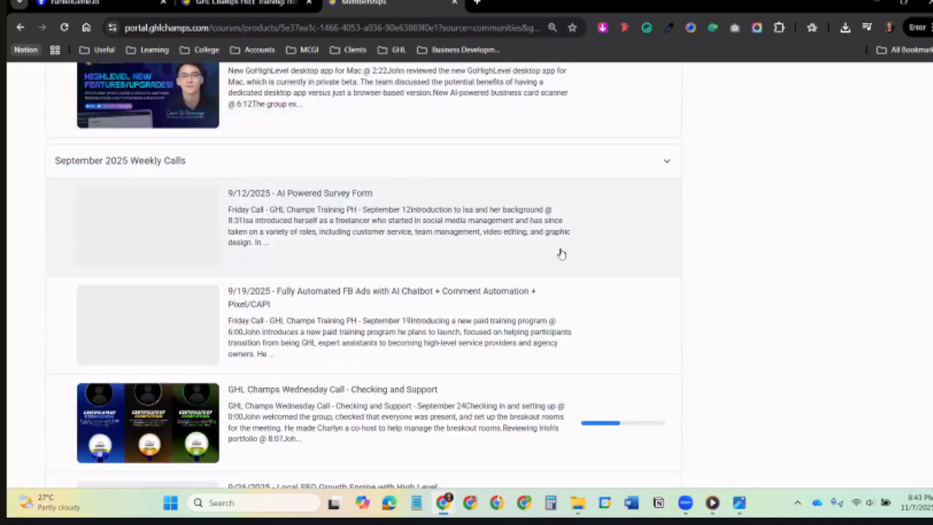
{"action": "scroll", "coordinate": [562, 254], "scroll_direction": "down", "scroll_amount": 5}
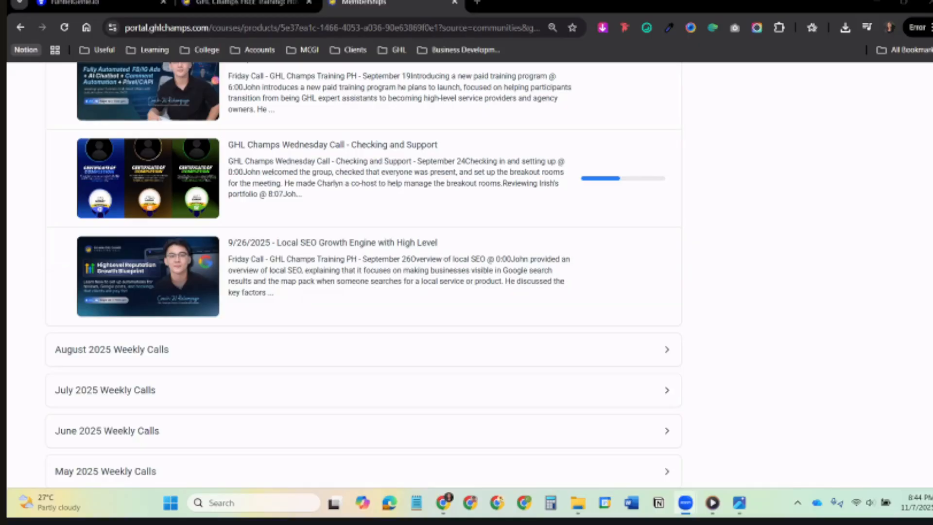
{"action": "left_click", "coordinate": [618, 167]}
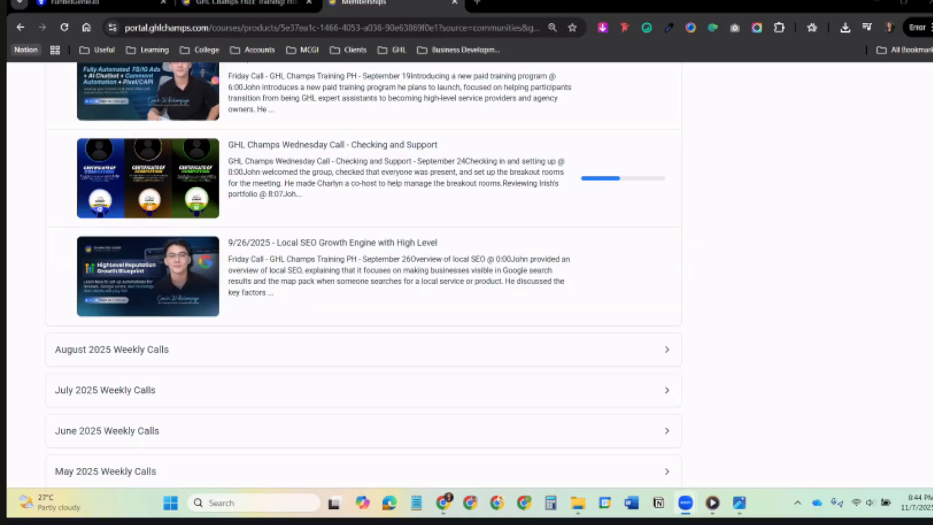